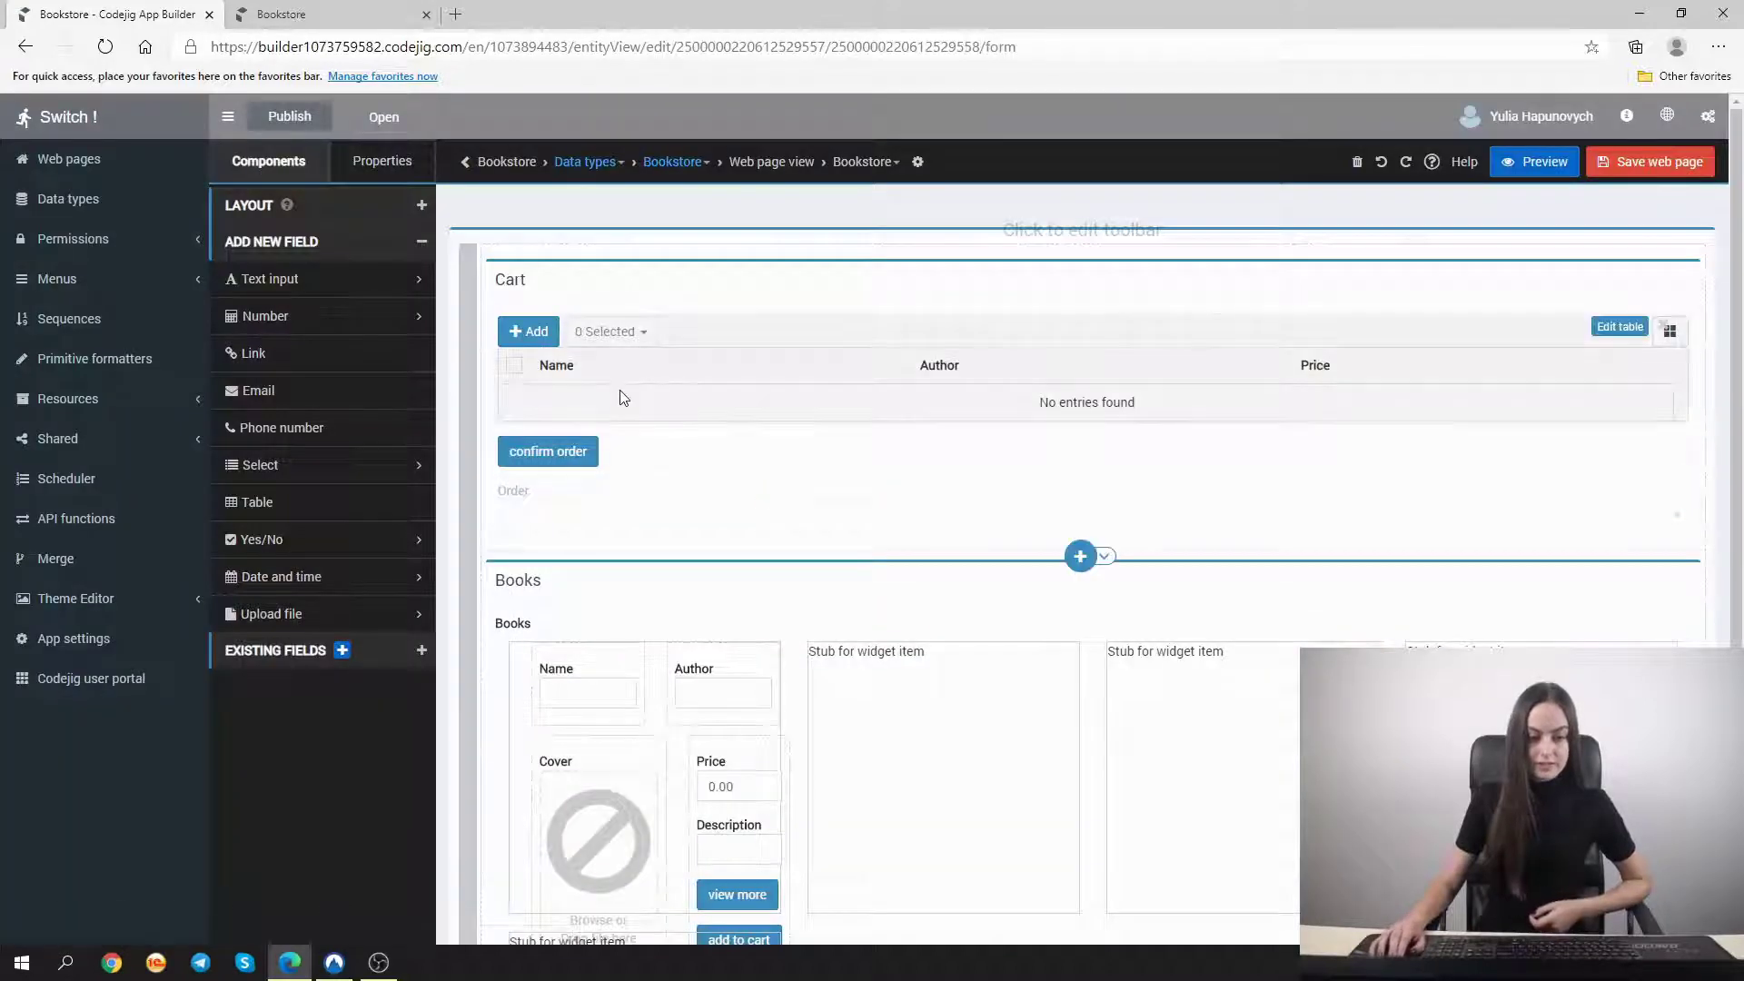
# Make the Cart books table disabled and hidden
pyautogui.click(618, 395)
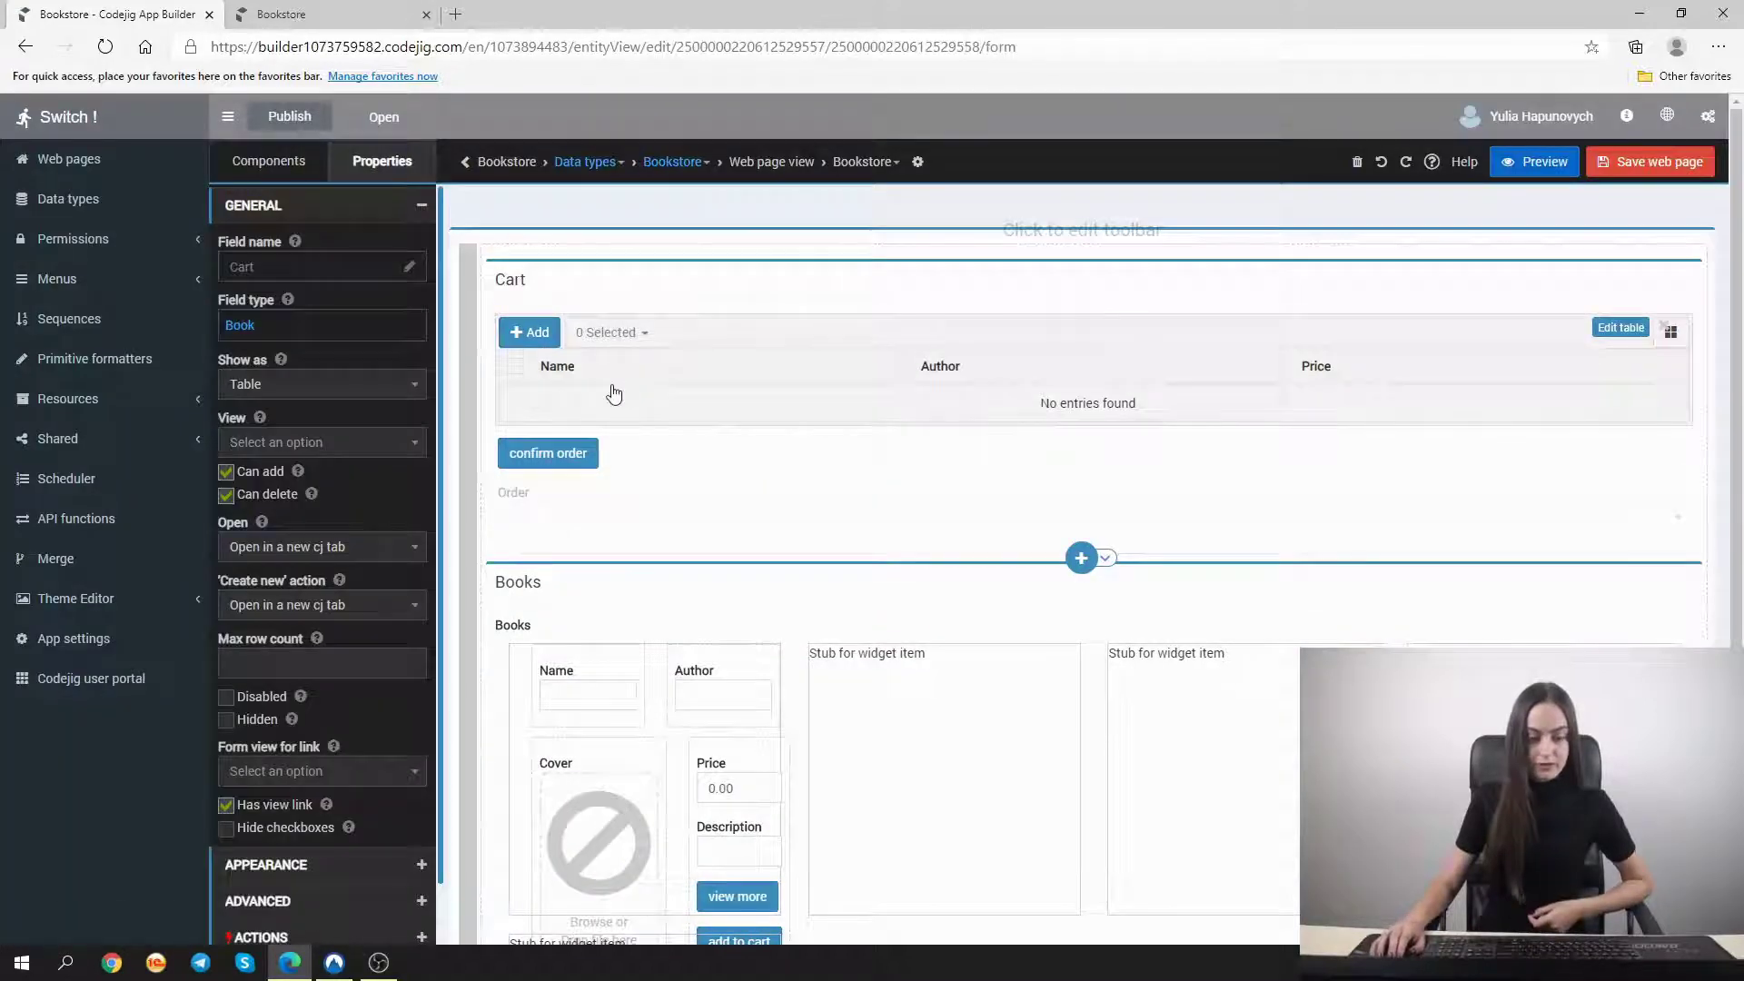
pyautogui.click(225, 721)
pyautogui.click(225, 697)
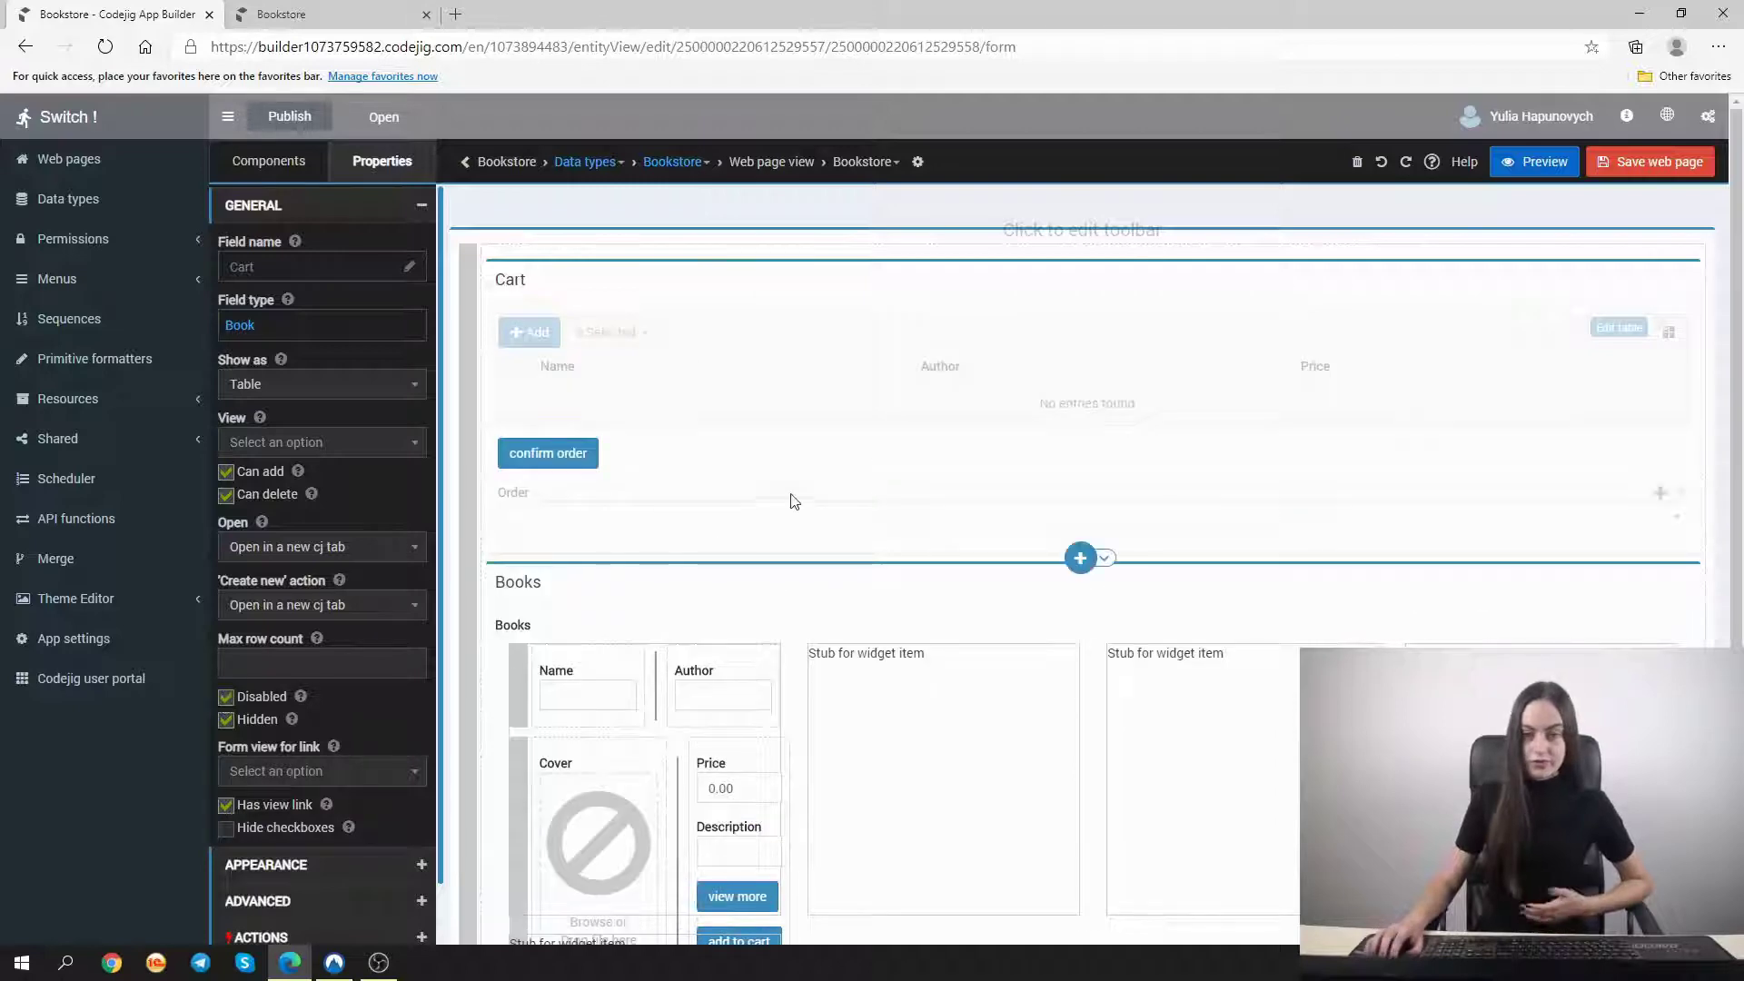
# Add a layout button above the Cart section and set its title to "cart"
pyautogui.click(268, 160)
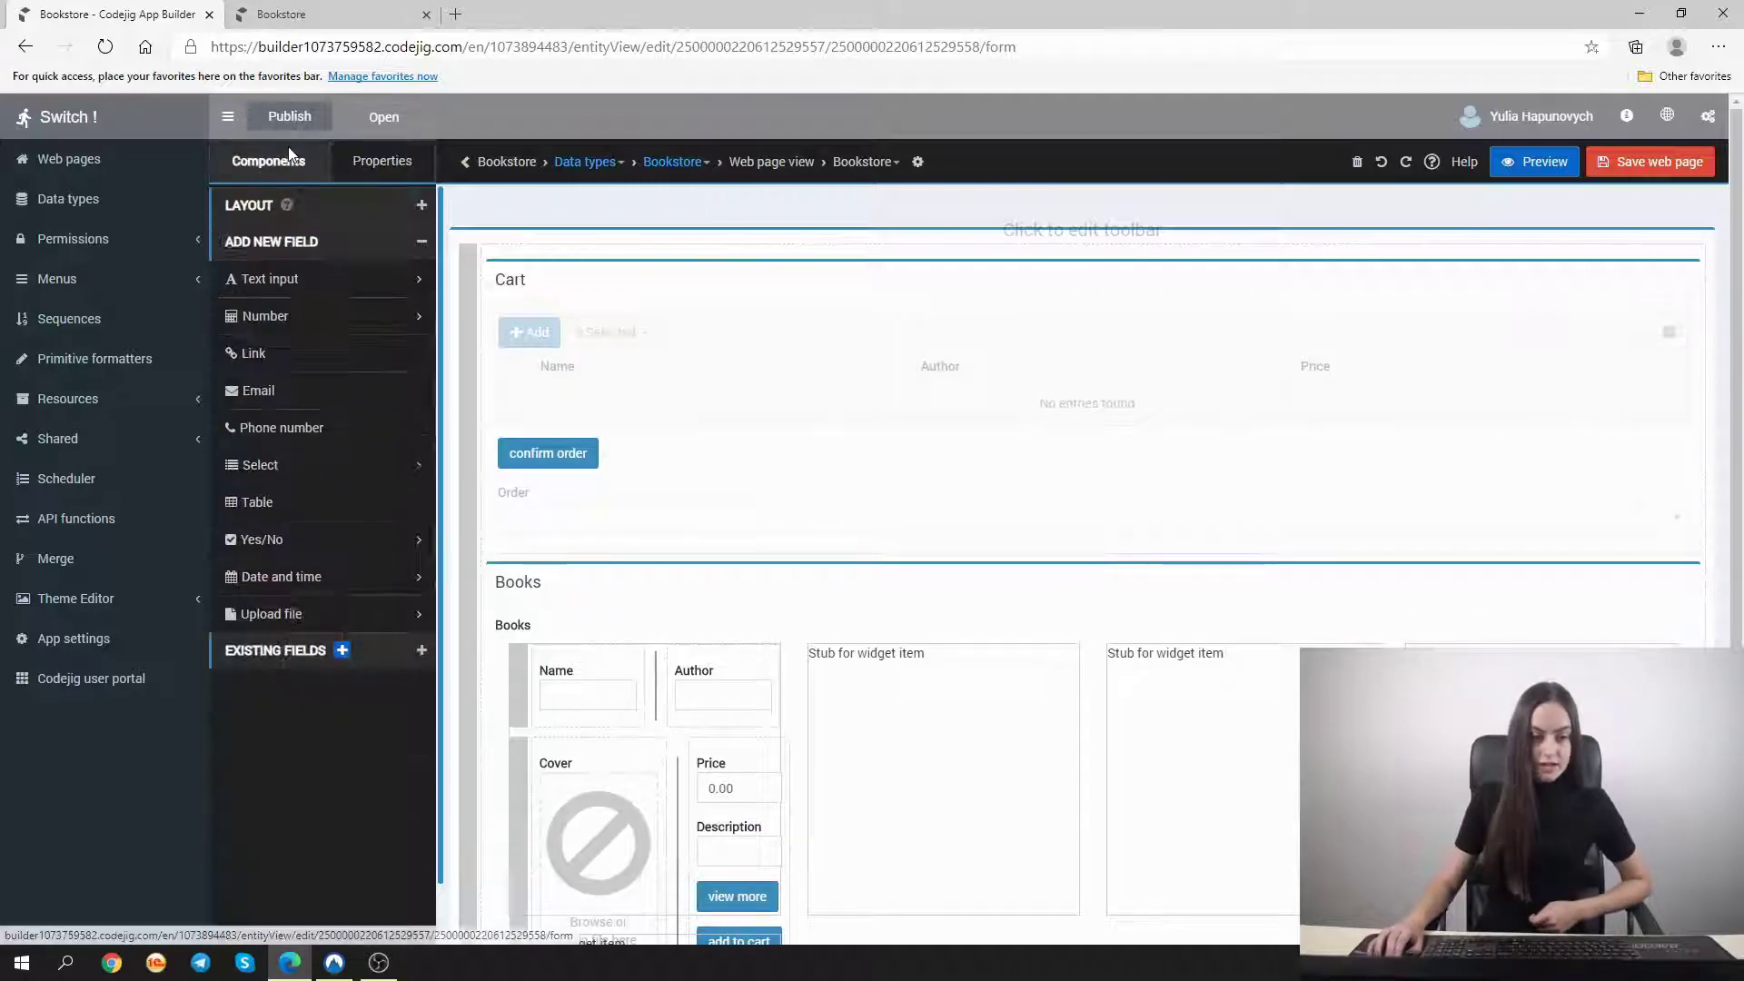
pyautogui.click(247, 204)
pyautogui.moveTo(259, 242); pyautogui.dragTo(1589, 276)
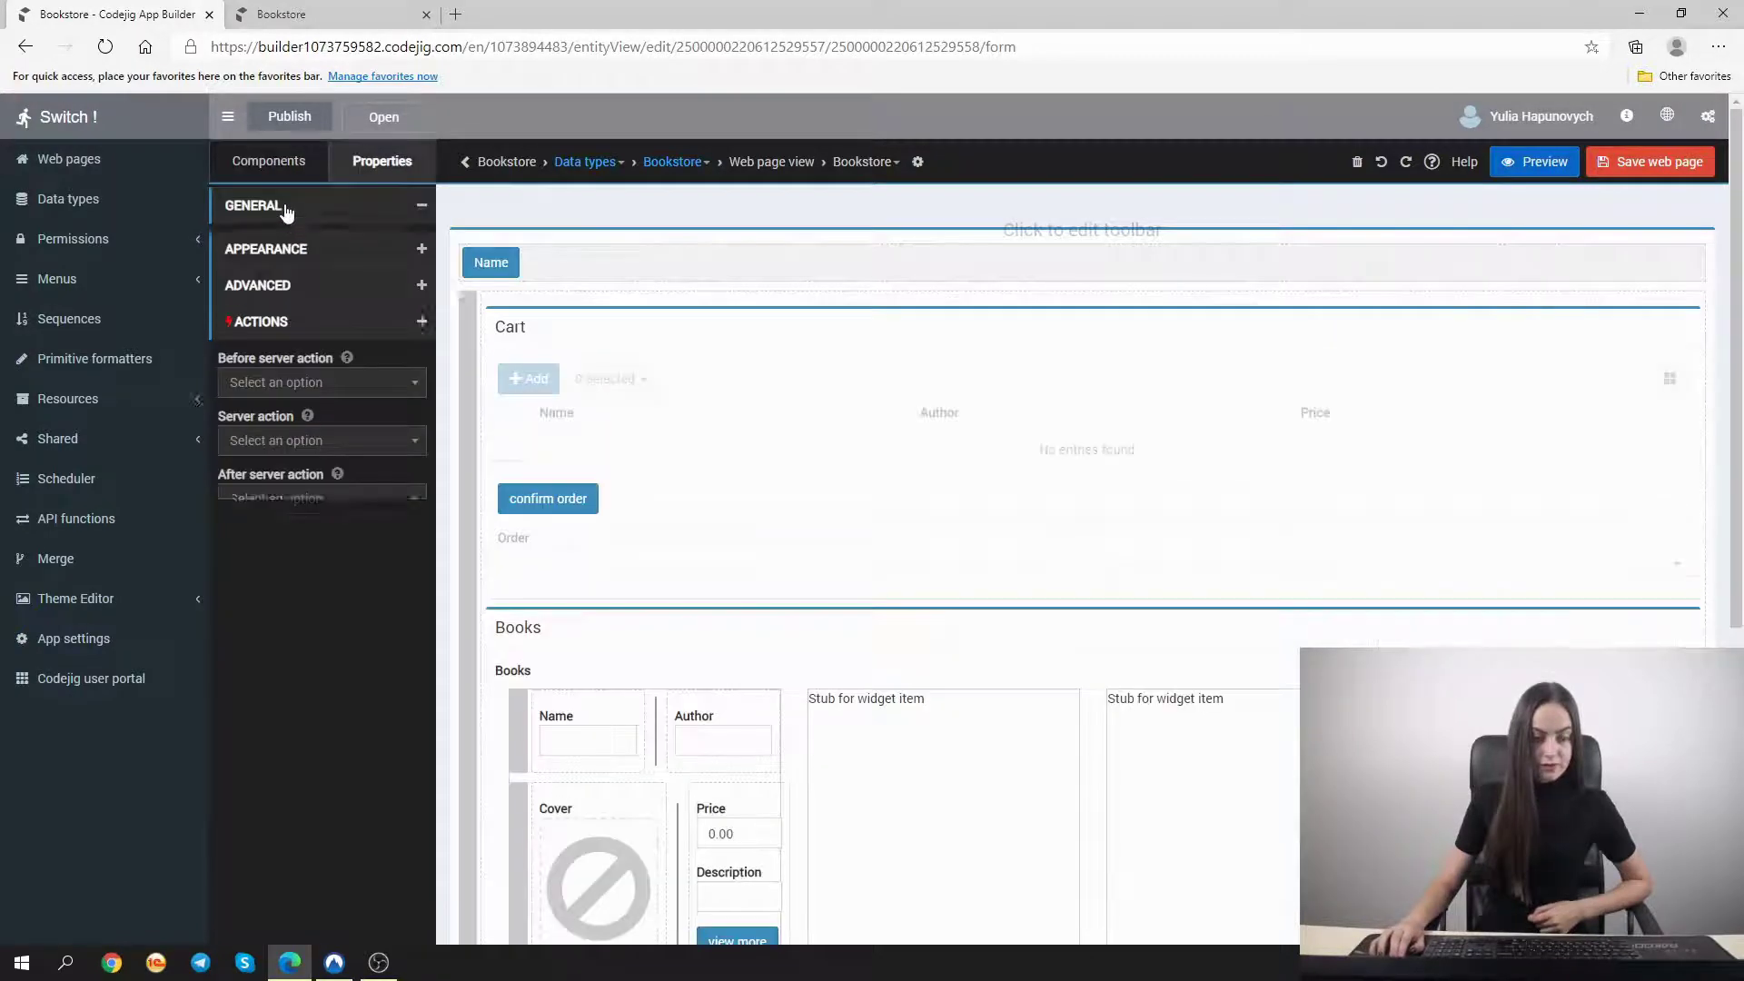
pyautogui.click(284, 206)
pyautogui.click(289, 325)
pyautogui.write('cart')
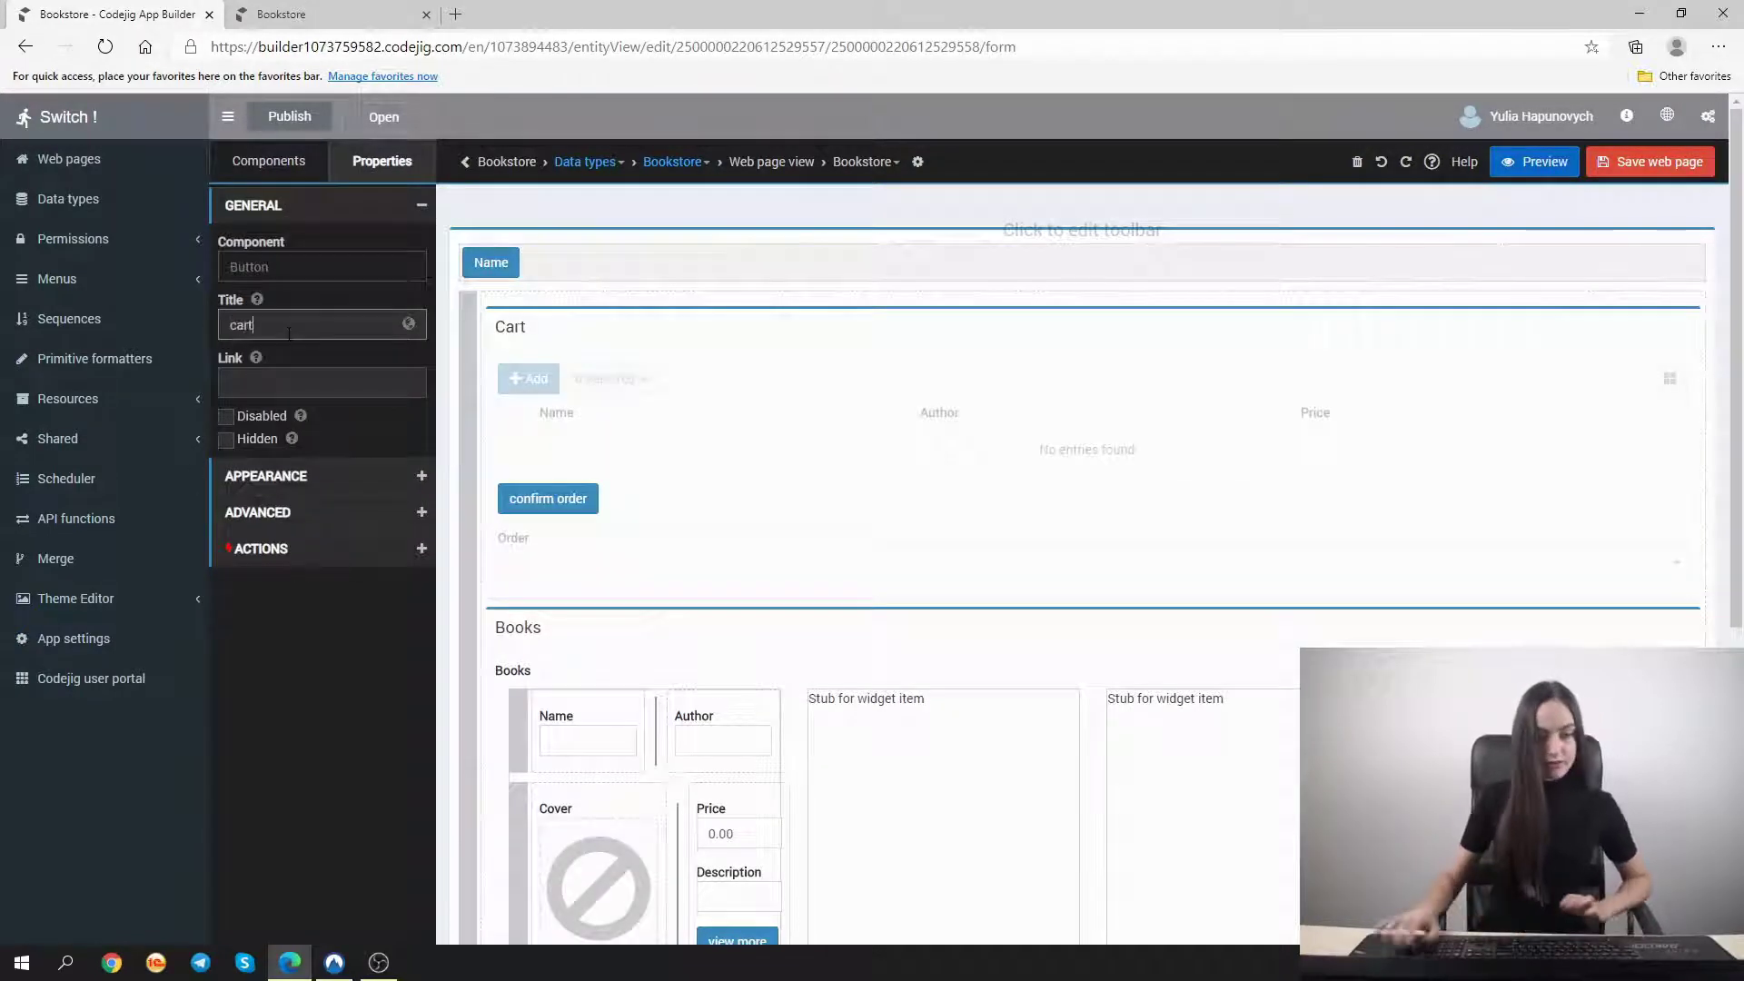
# Align the cart button right, give it the fa-shopping-cart icon, and save the web page
pyautogui.click(298, 478)
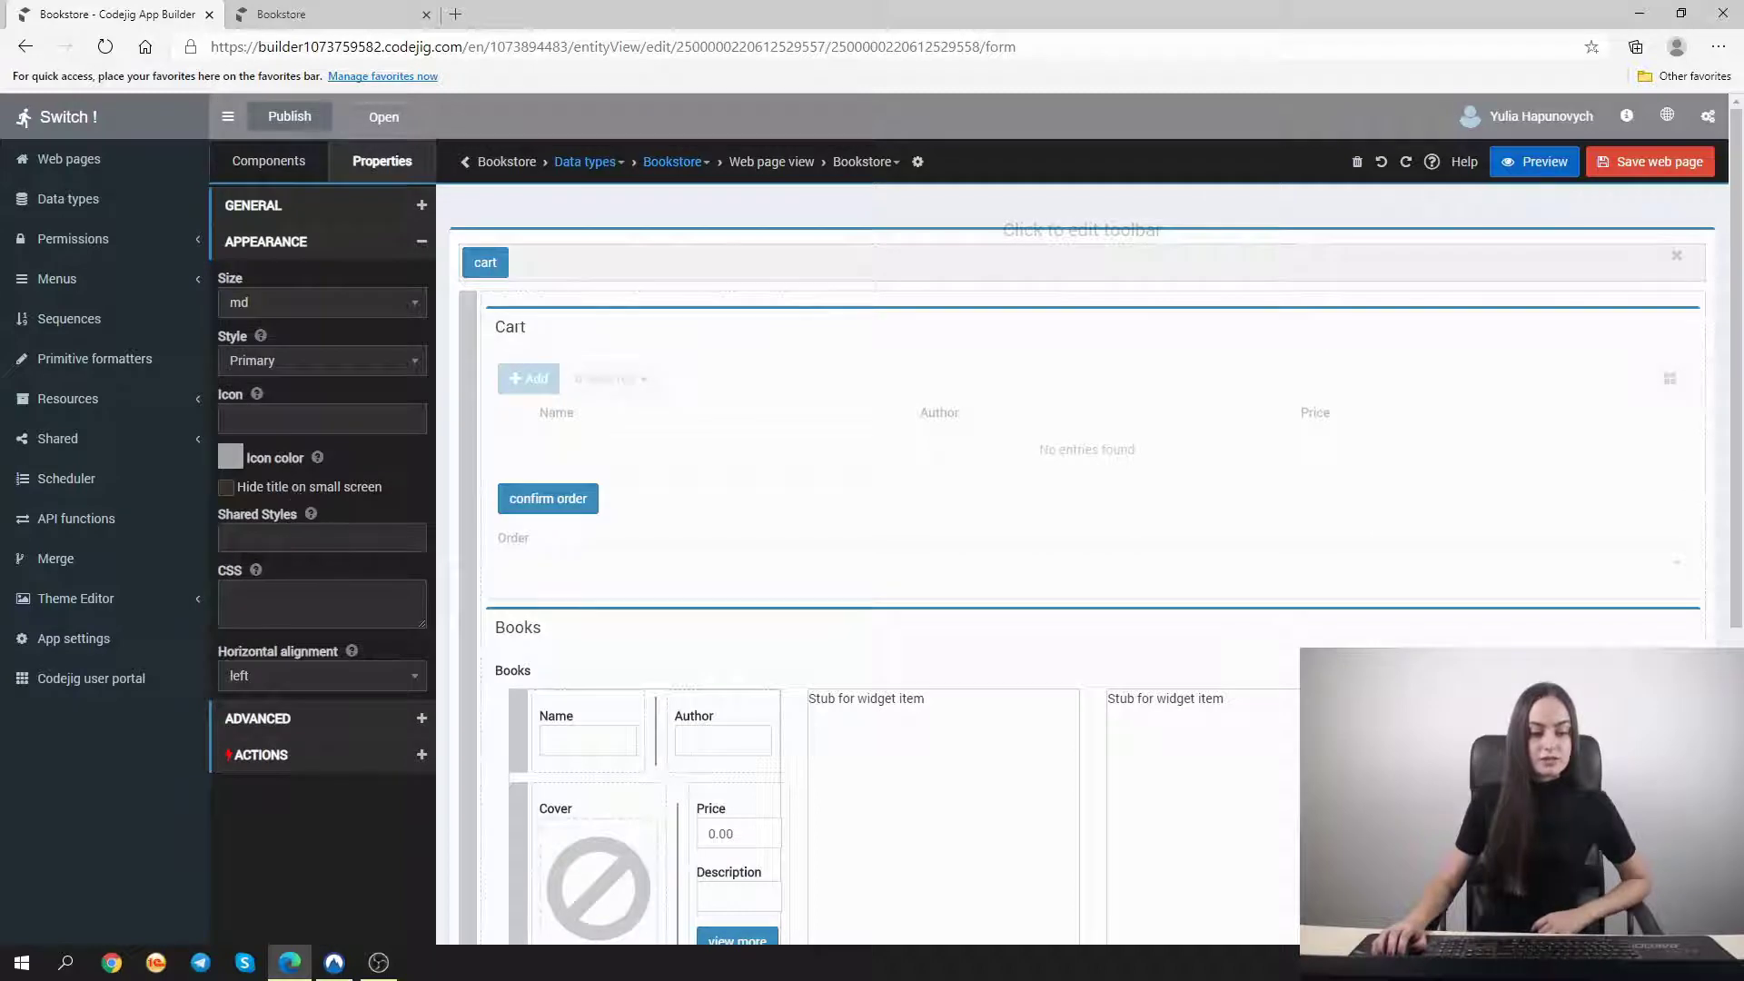
pyautogui.click(289, 679)
pyautogui.click(287, 798)
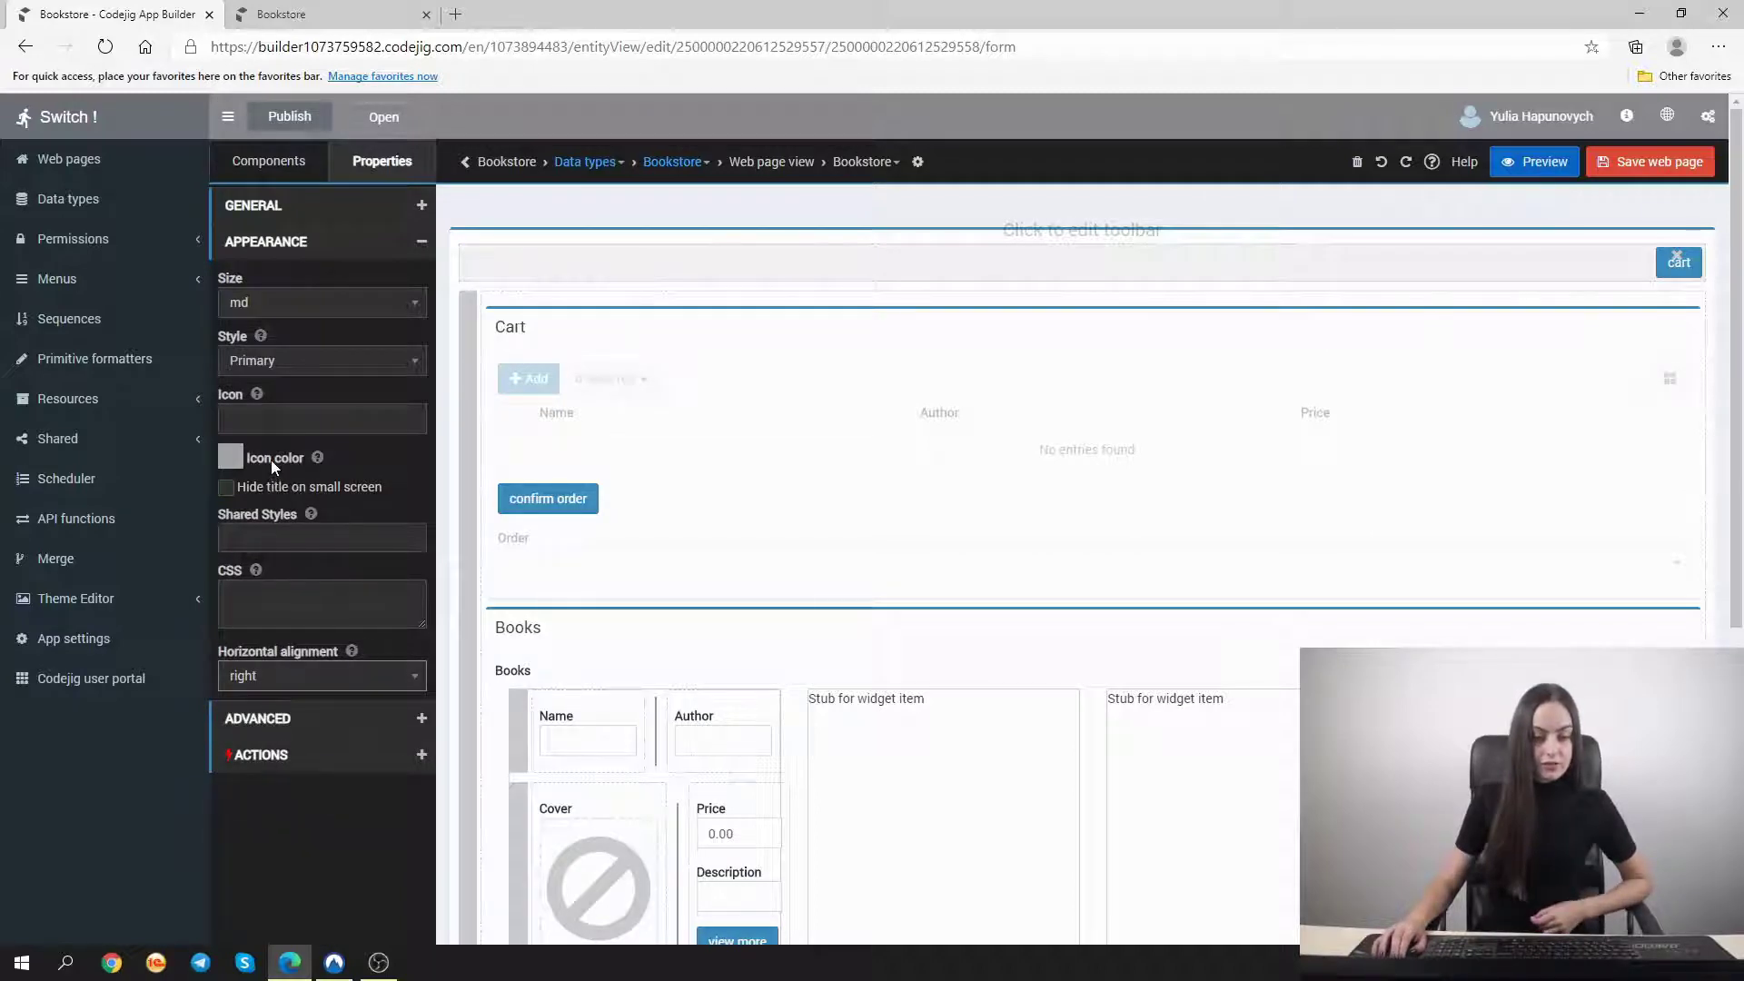
pyautogui.click(323, 418)
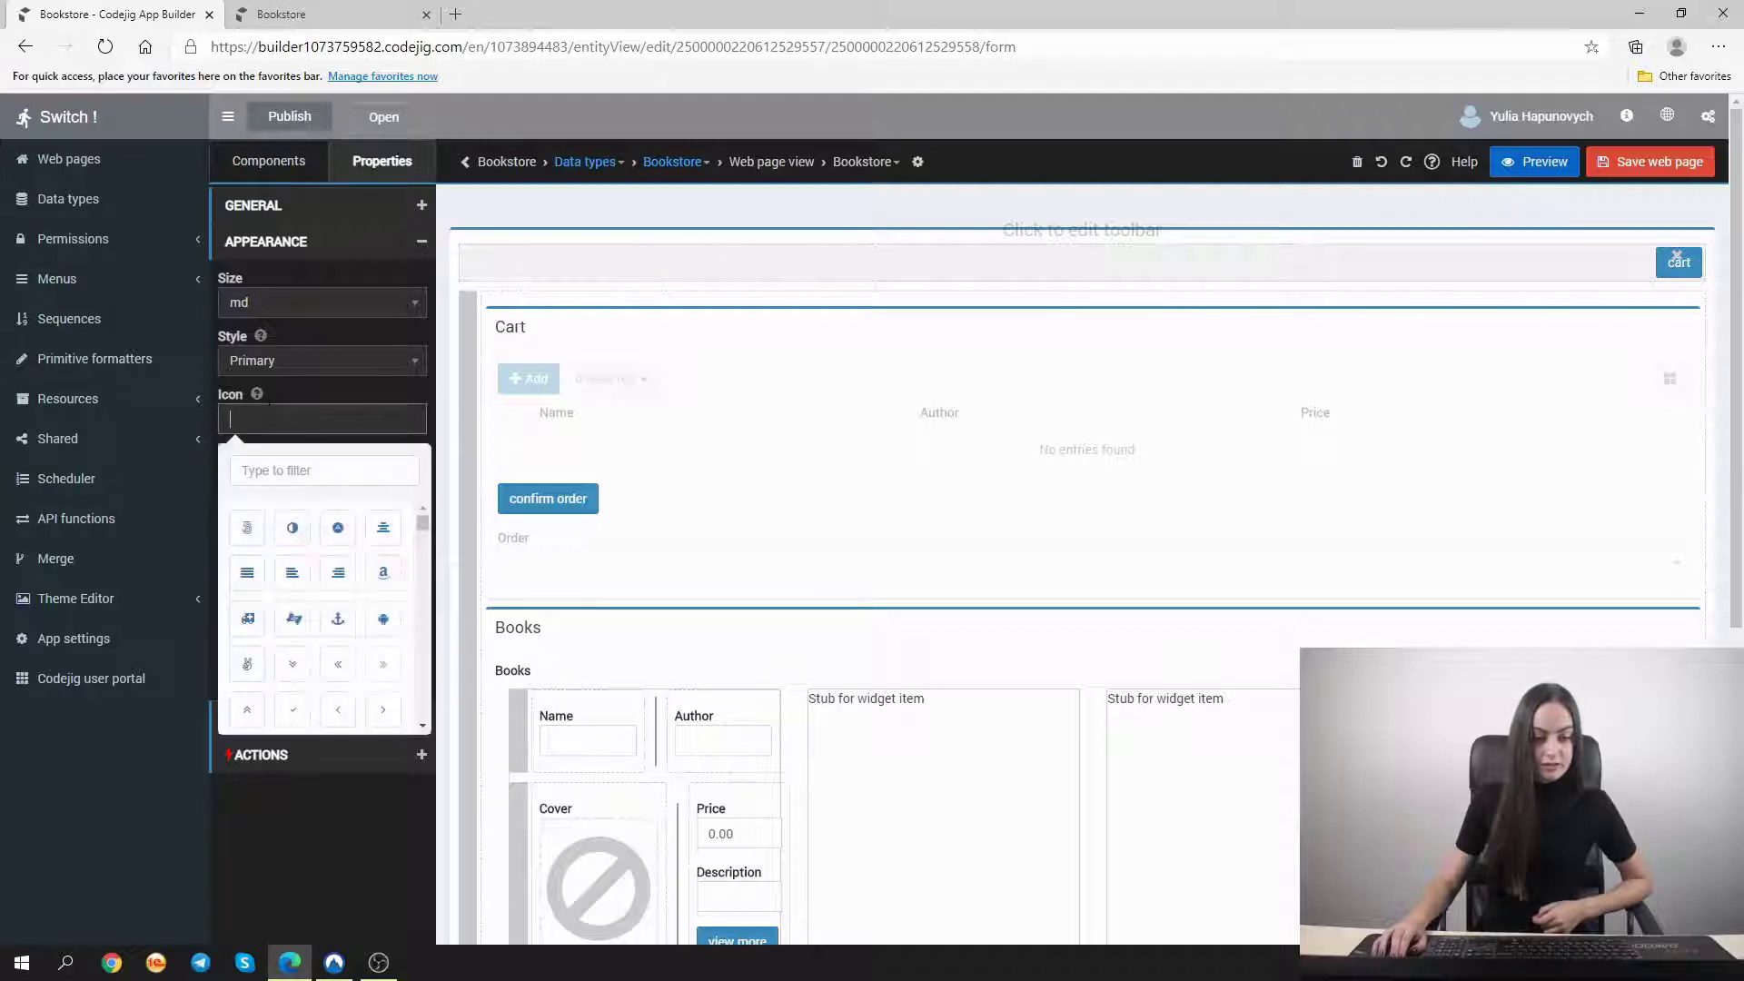
pyautogui.click(263, 471)
pyautogui.write('cart')
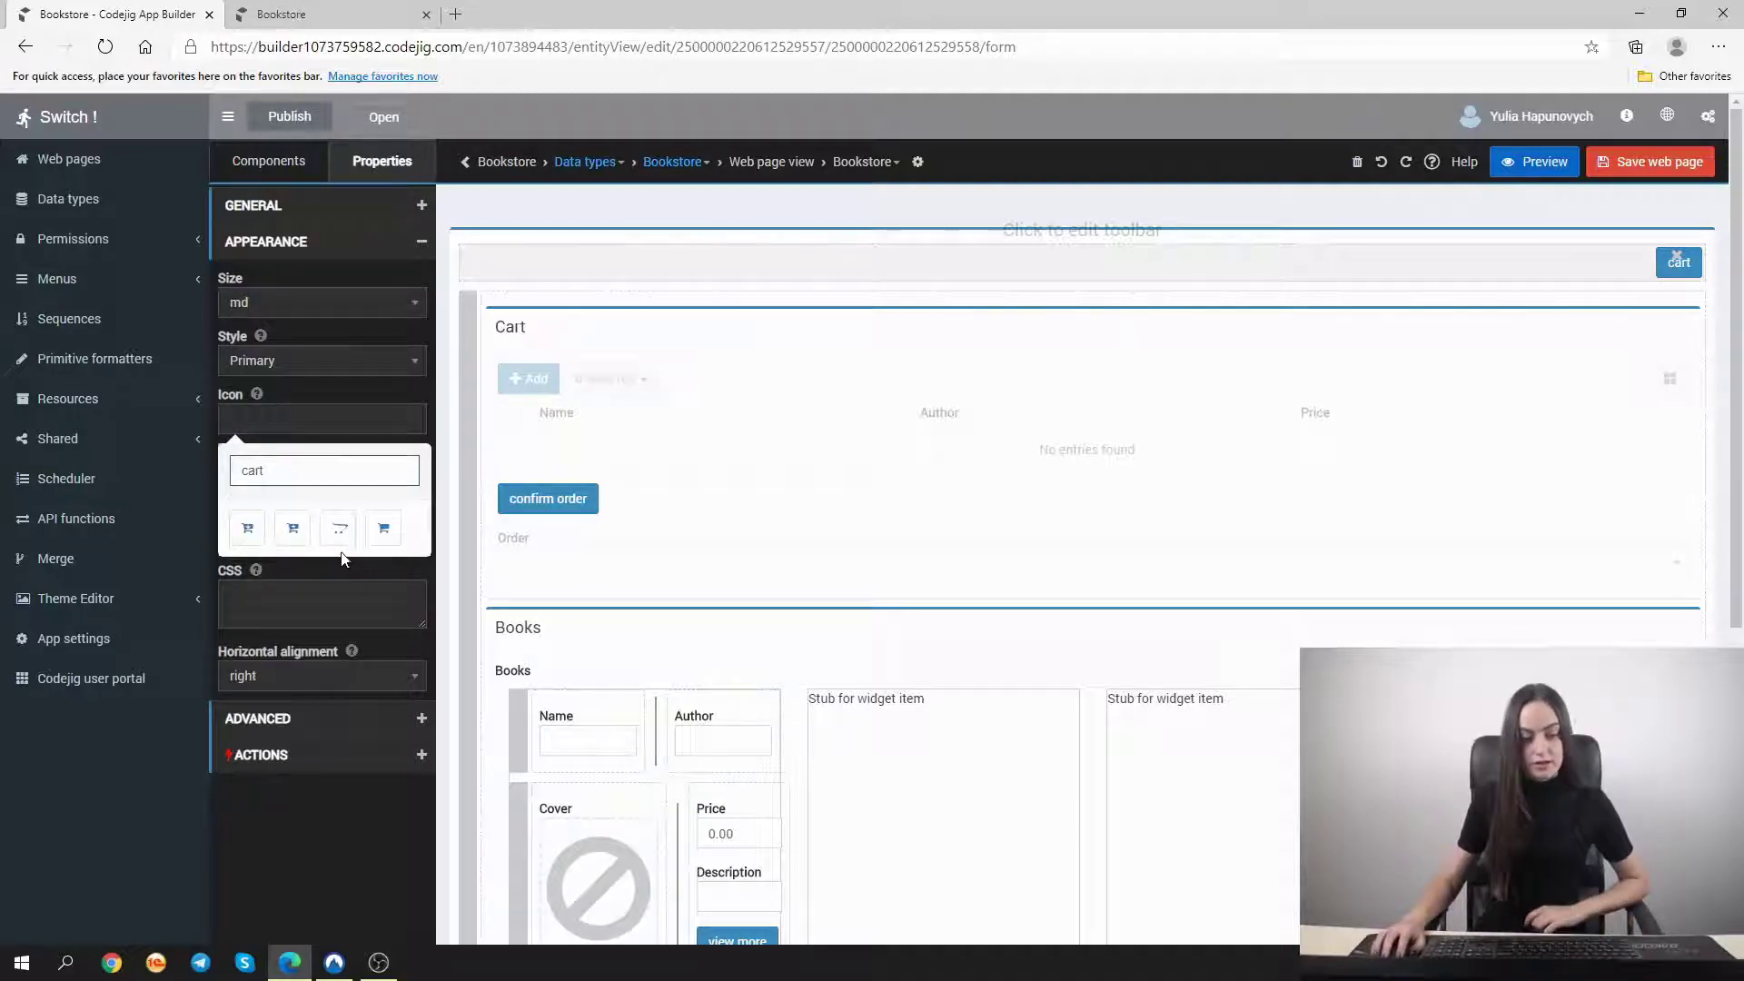
pyautogui.click(383, 527)
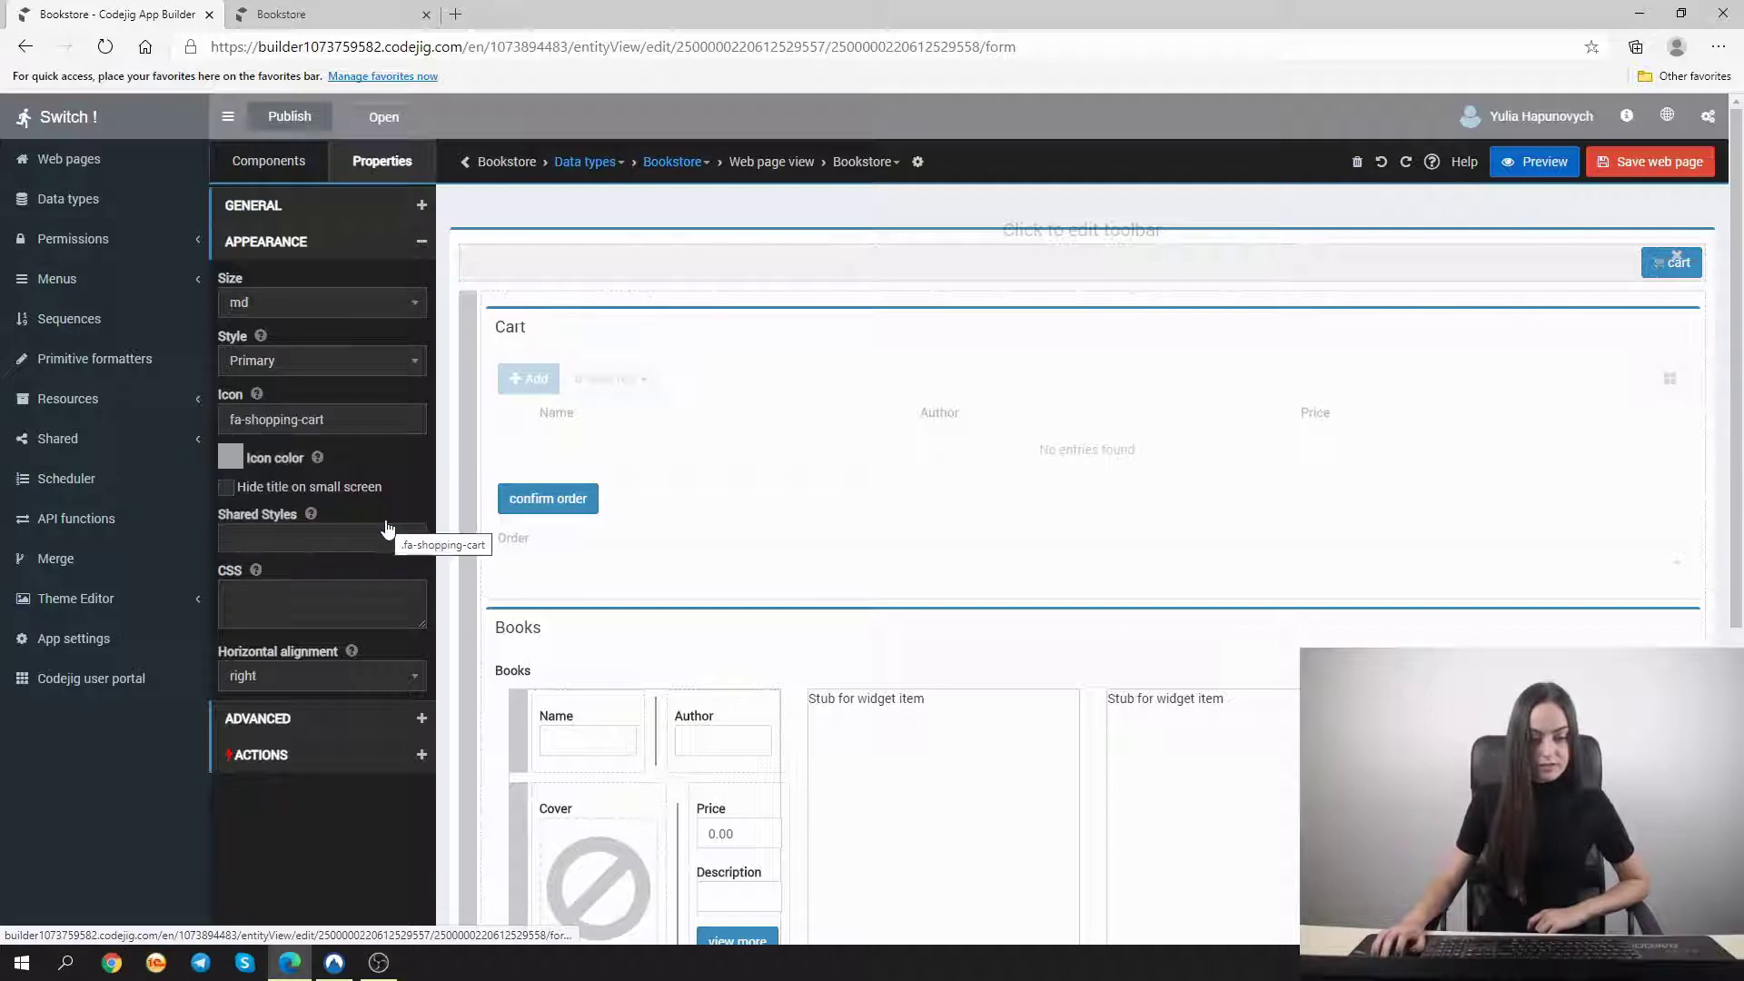
pyautogui.click(1625, 163)
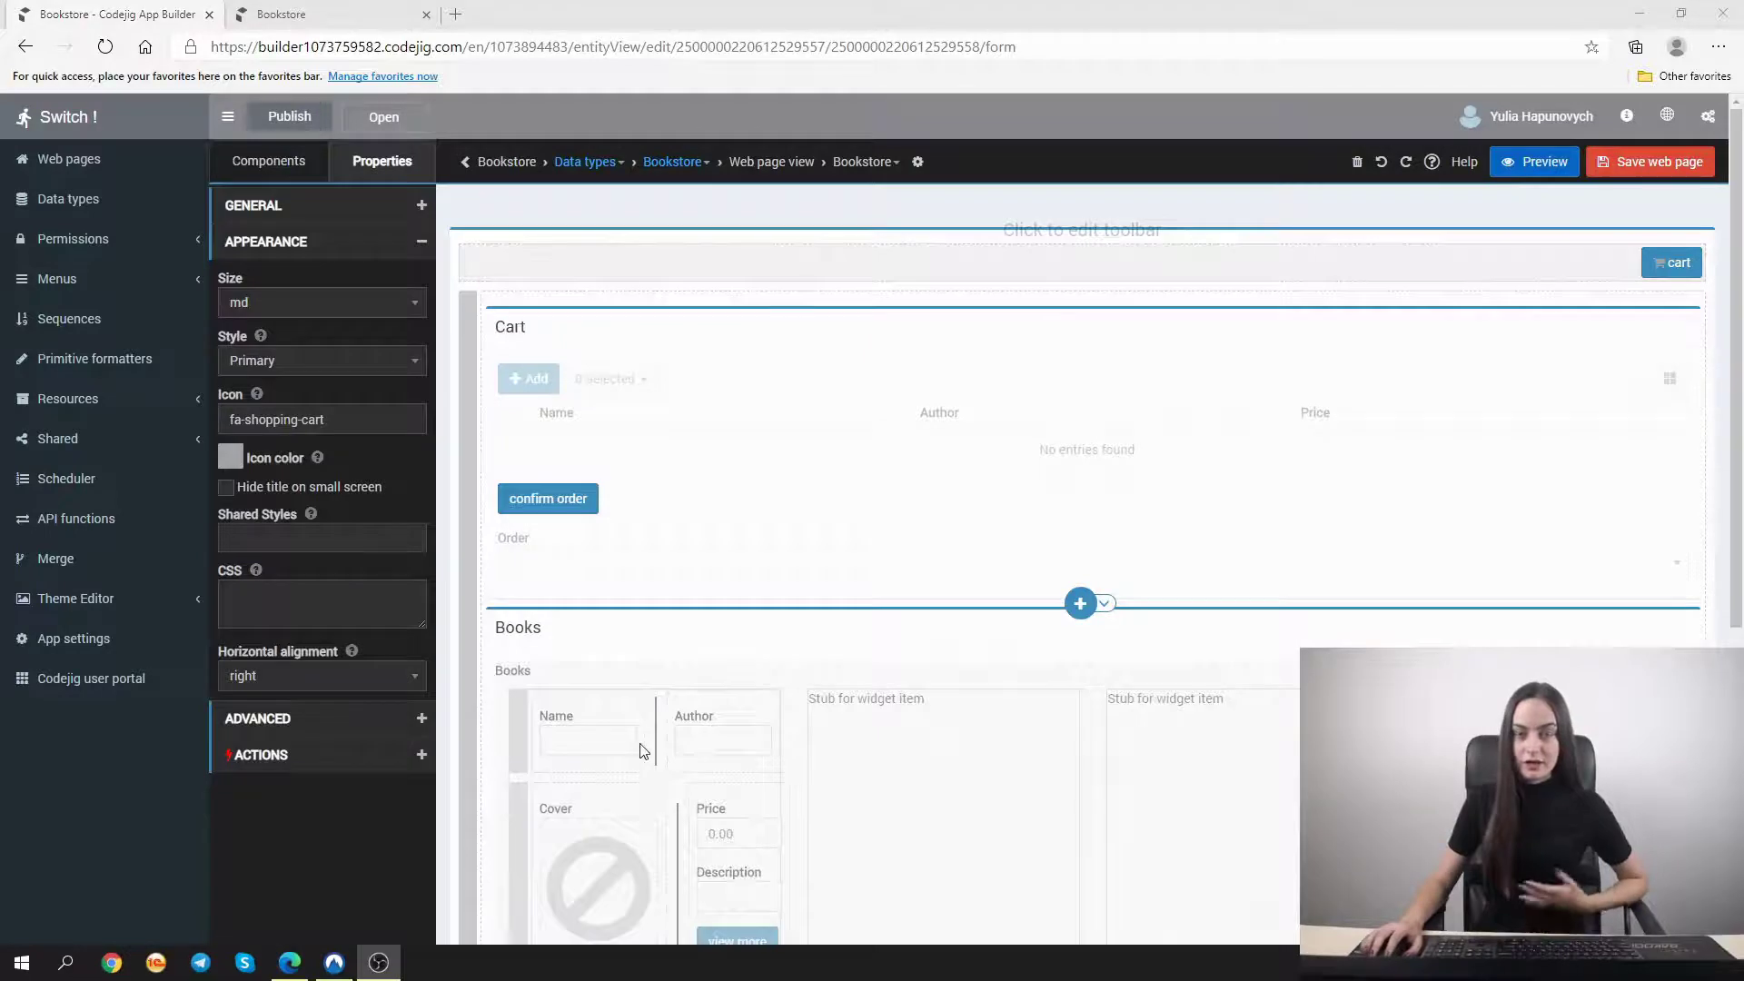
# Delete the confirm order button and assign the cart button the server action create order and the after server action view order, saving the page
pyautogui.click(1662, 495)
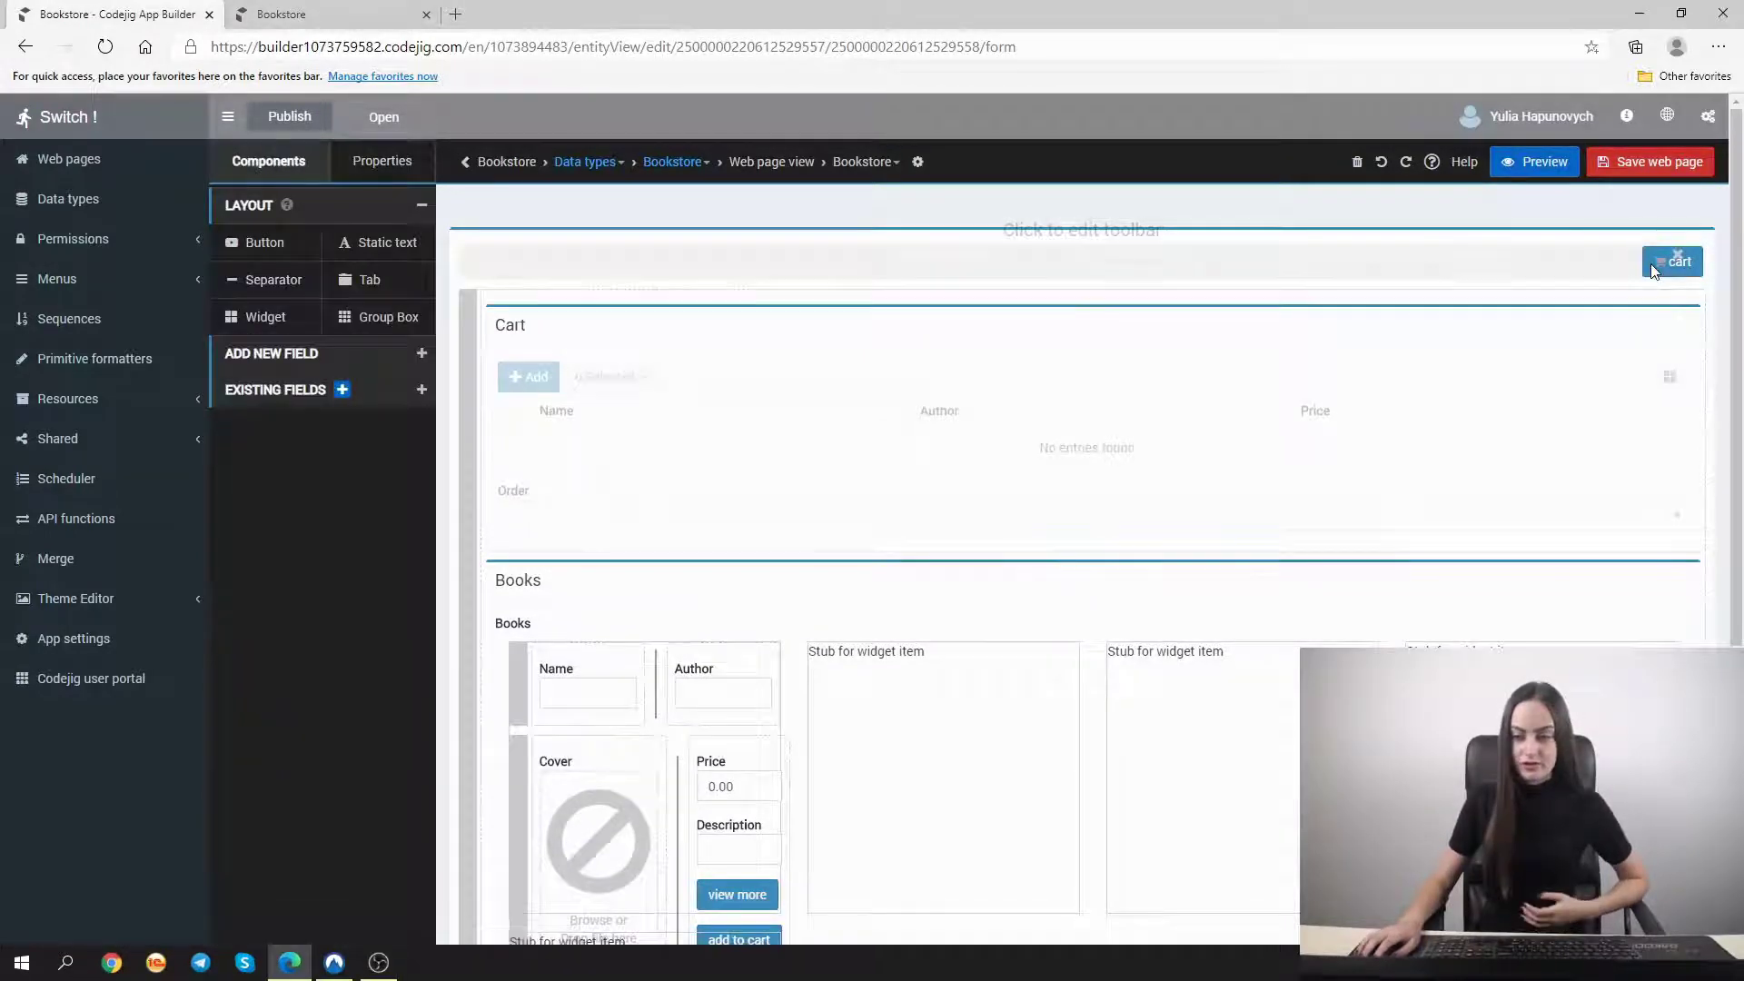
pyautogui.click(942, 314)
pyautogui.click(313, 436)
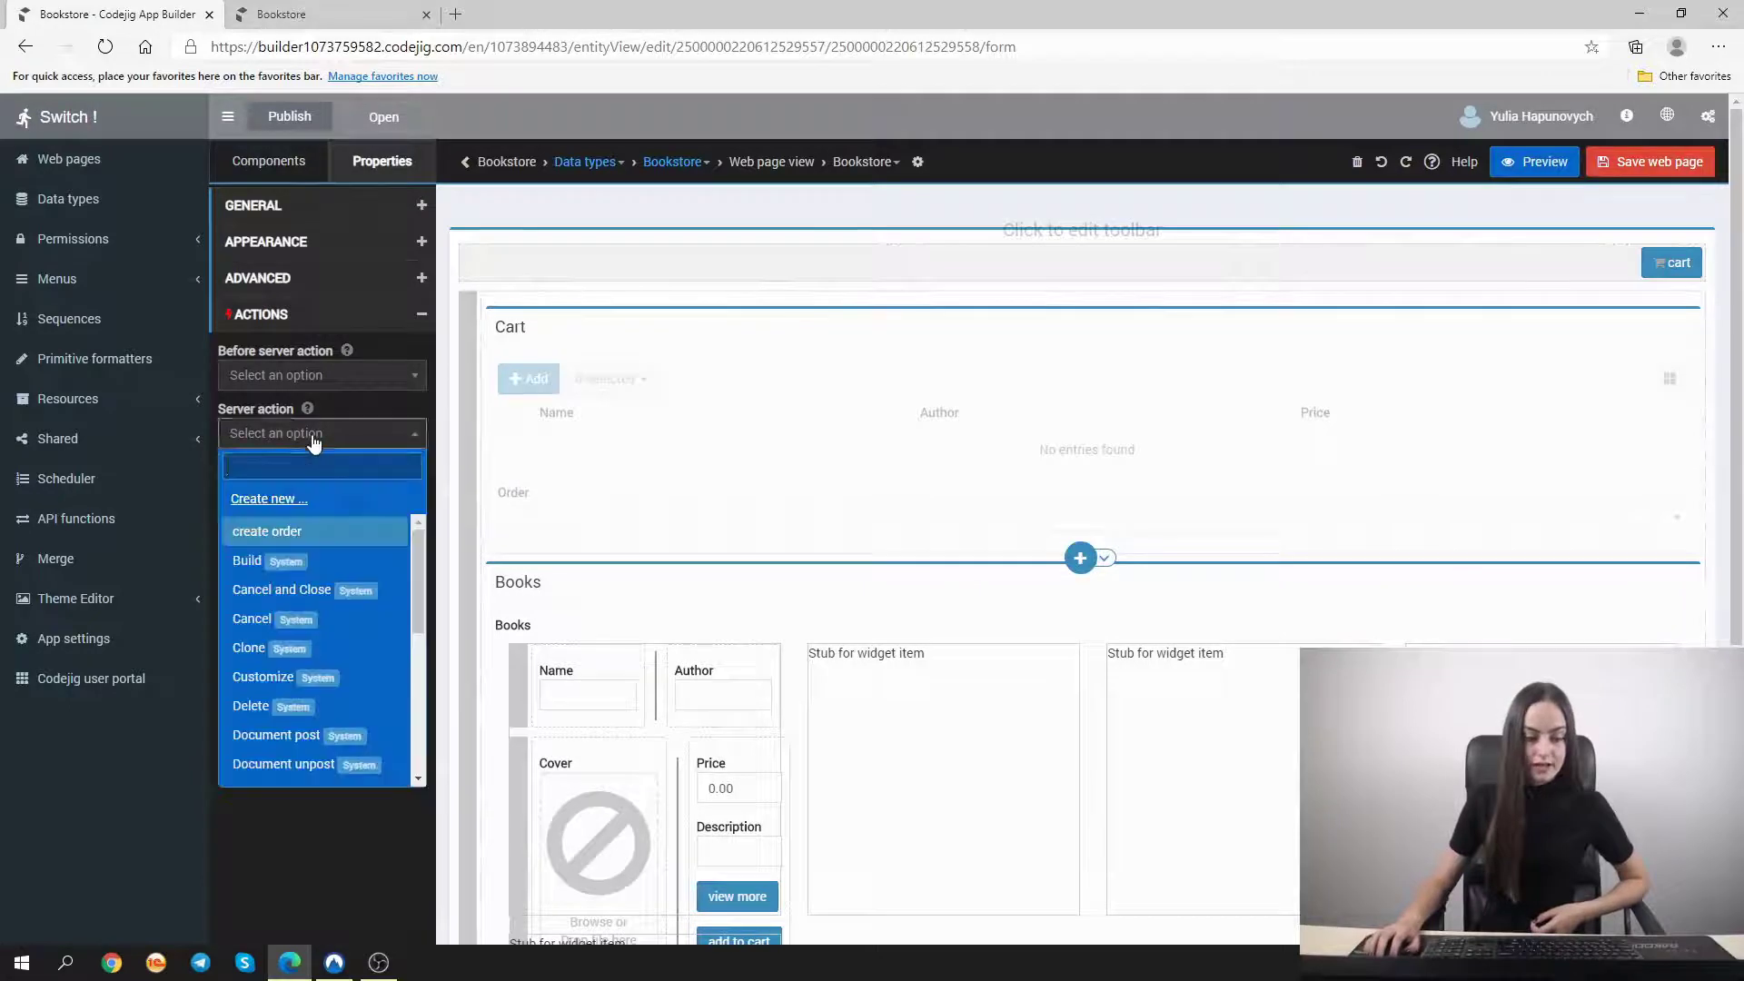
pyautogui.click(314, 534)
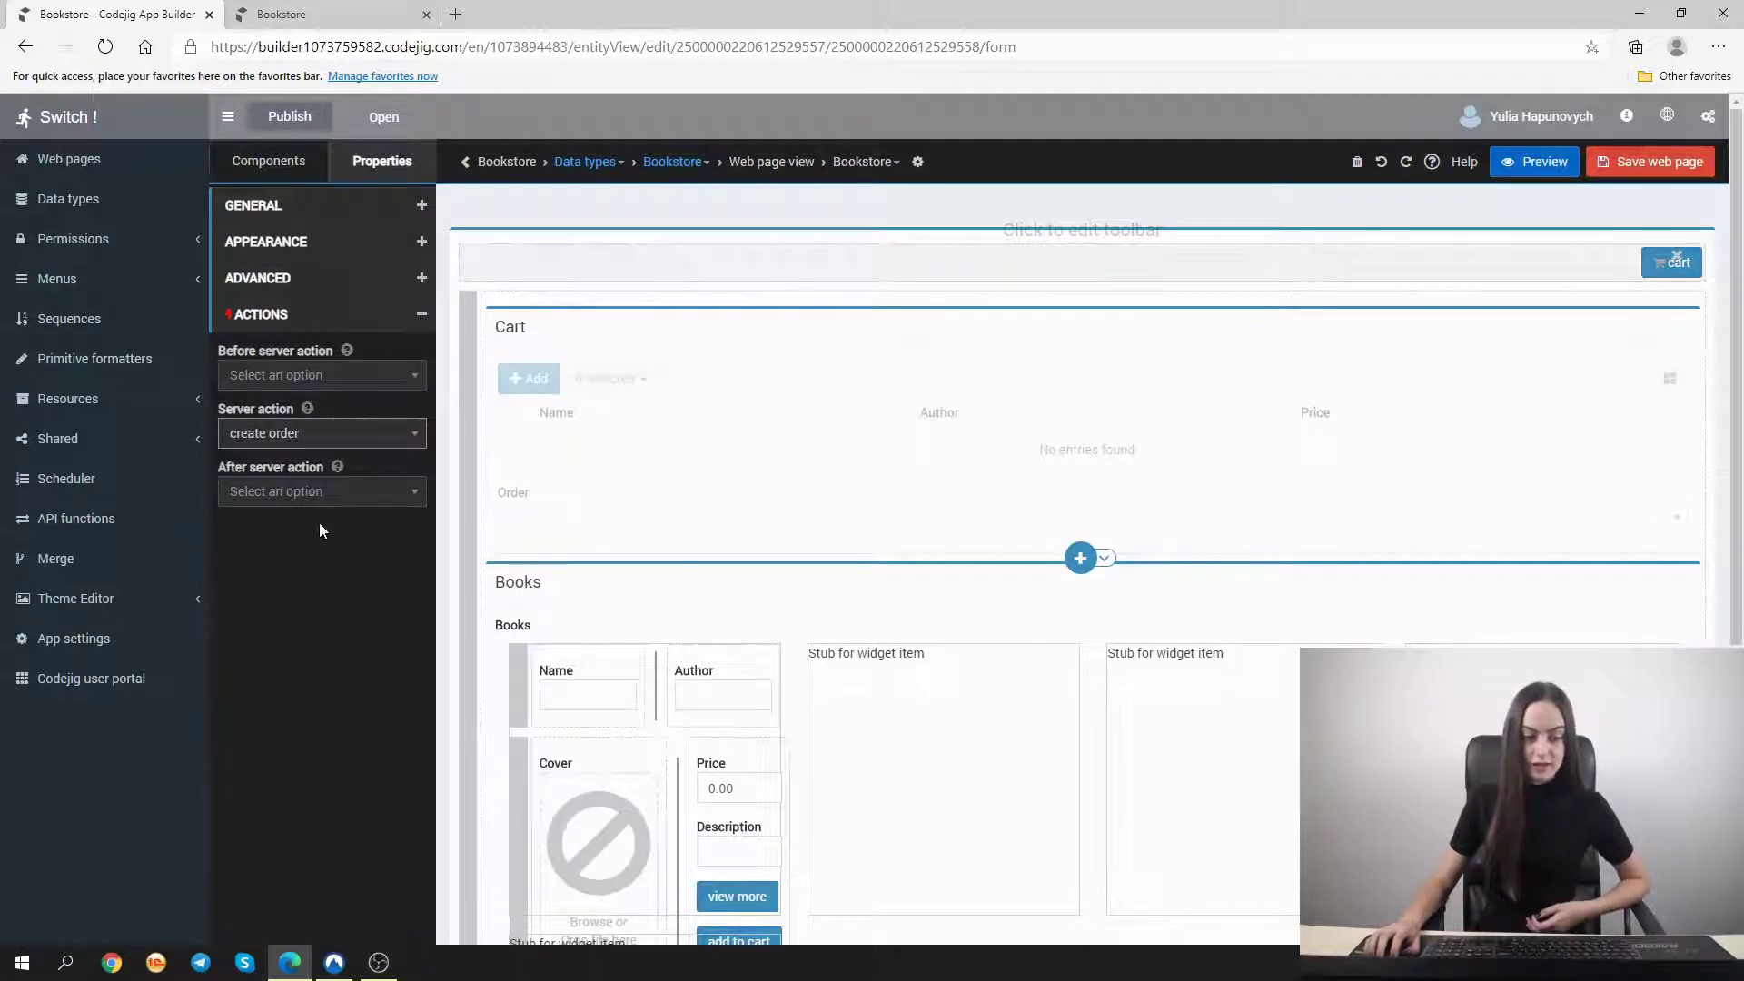
pyautogui.click(313, 494)
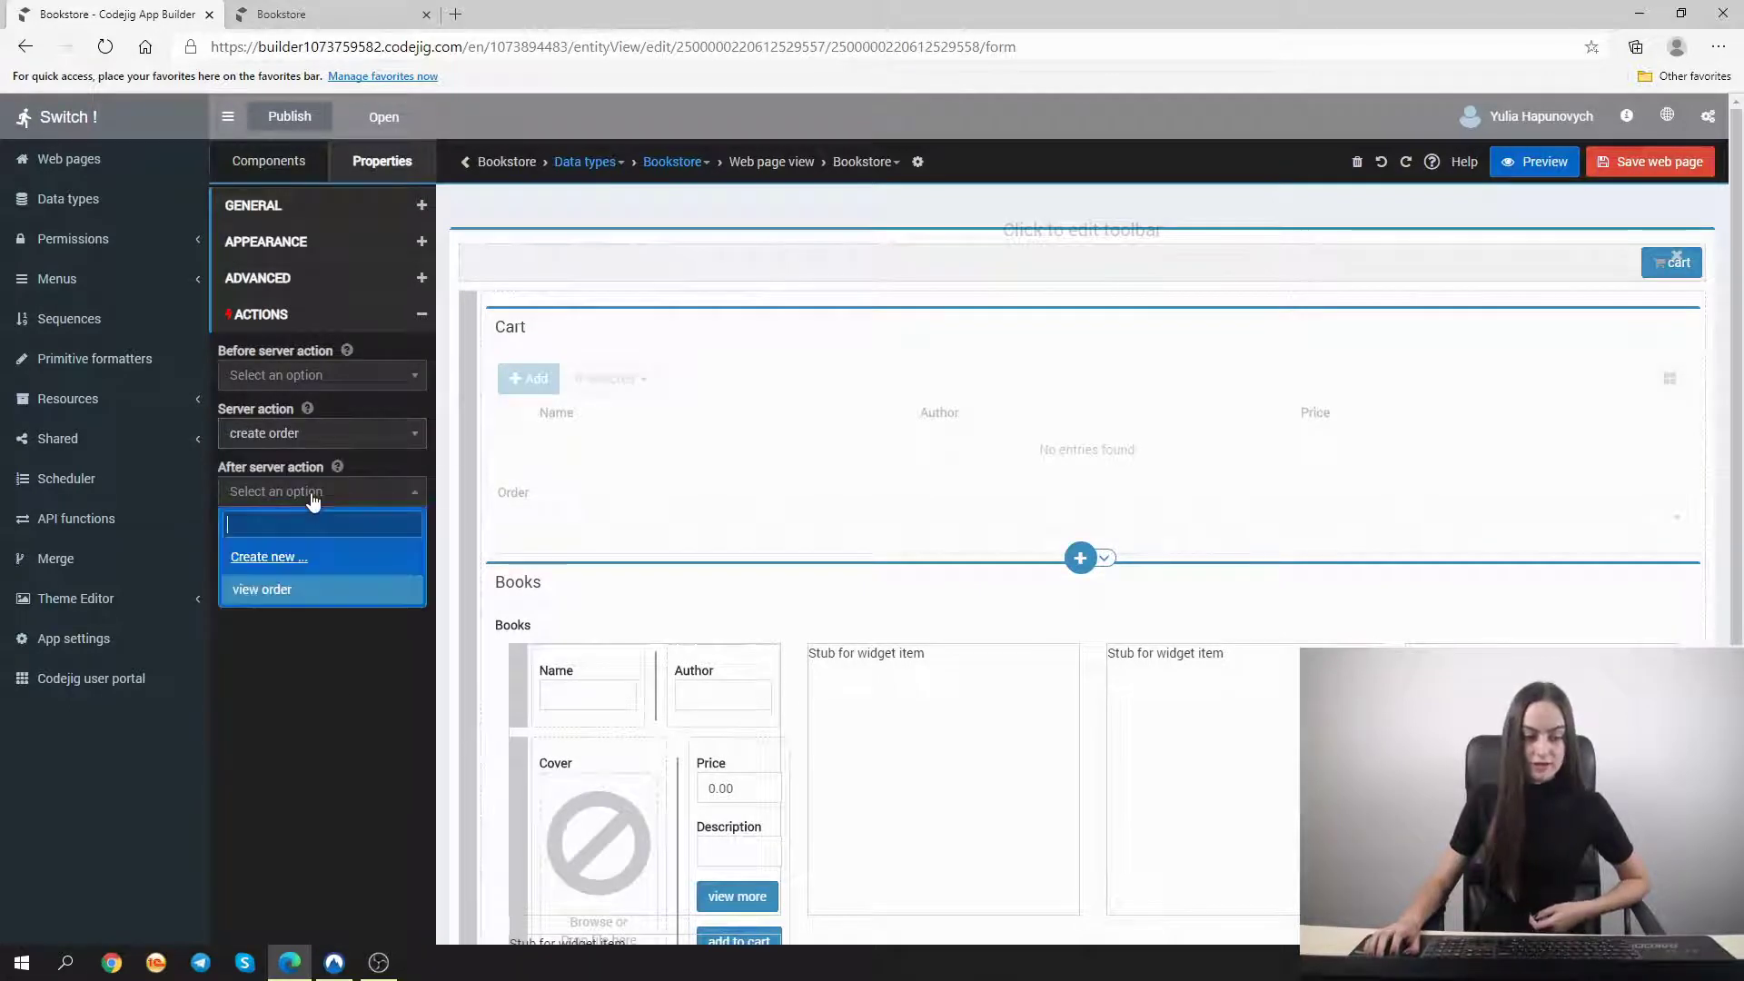
pyautogui.click(311, 592)
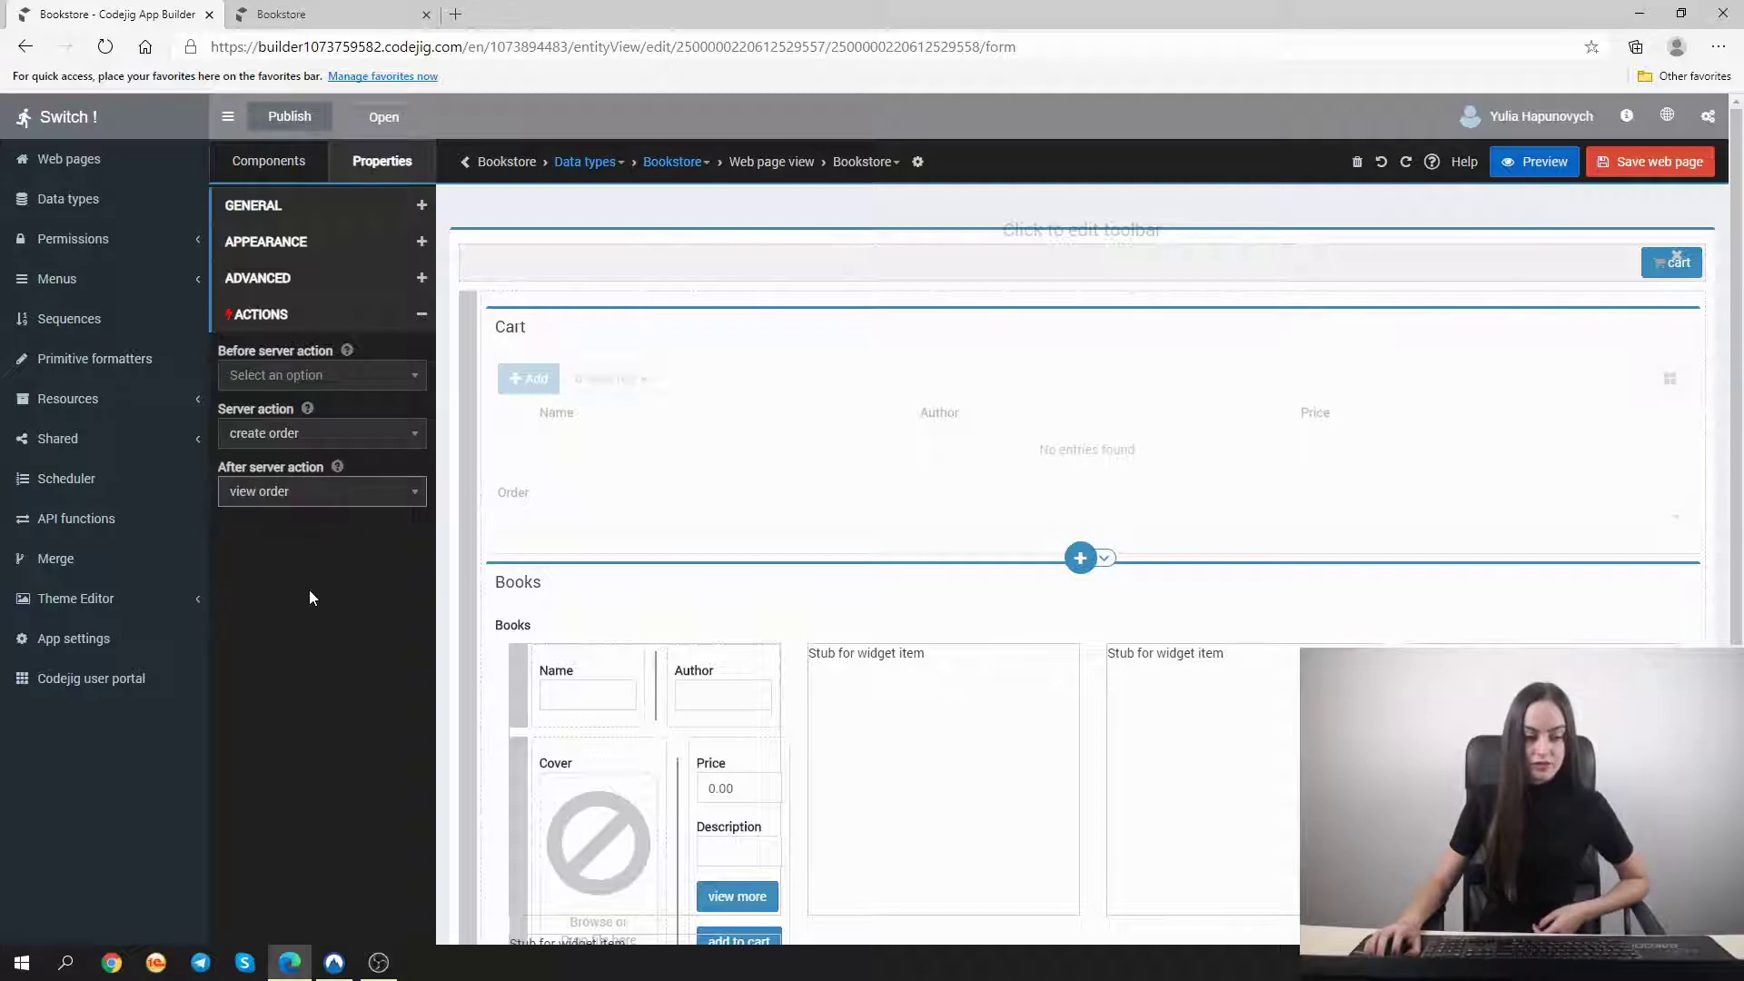
pyautogui.click(1667, 170)
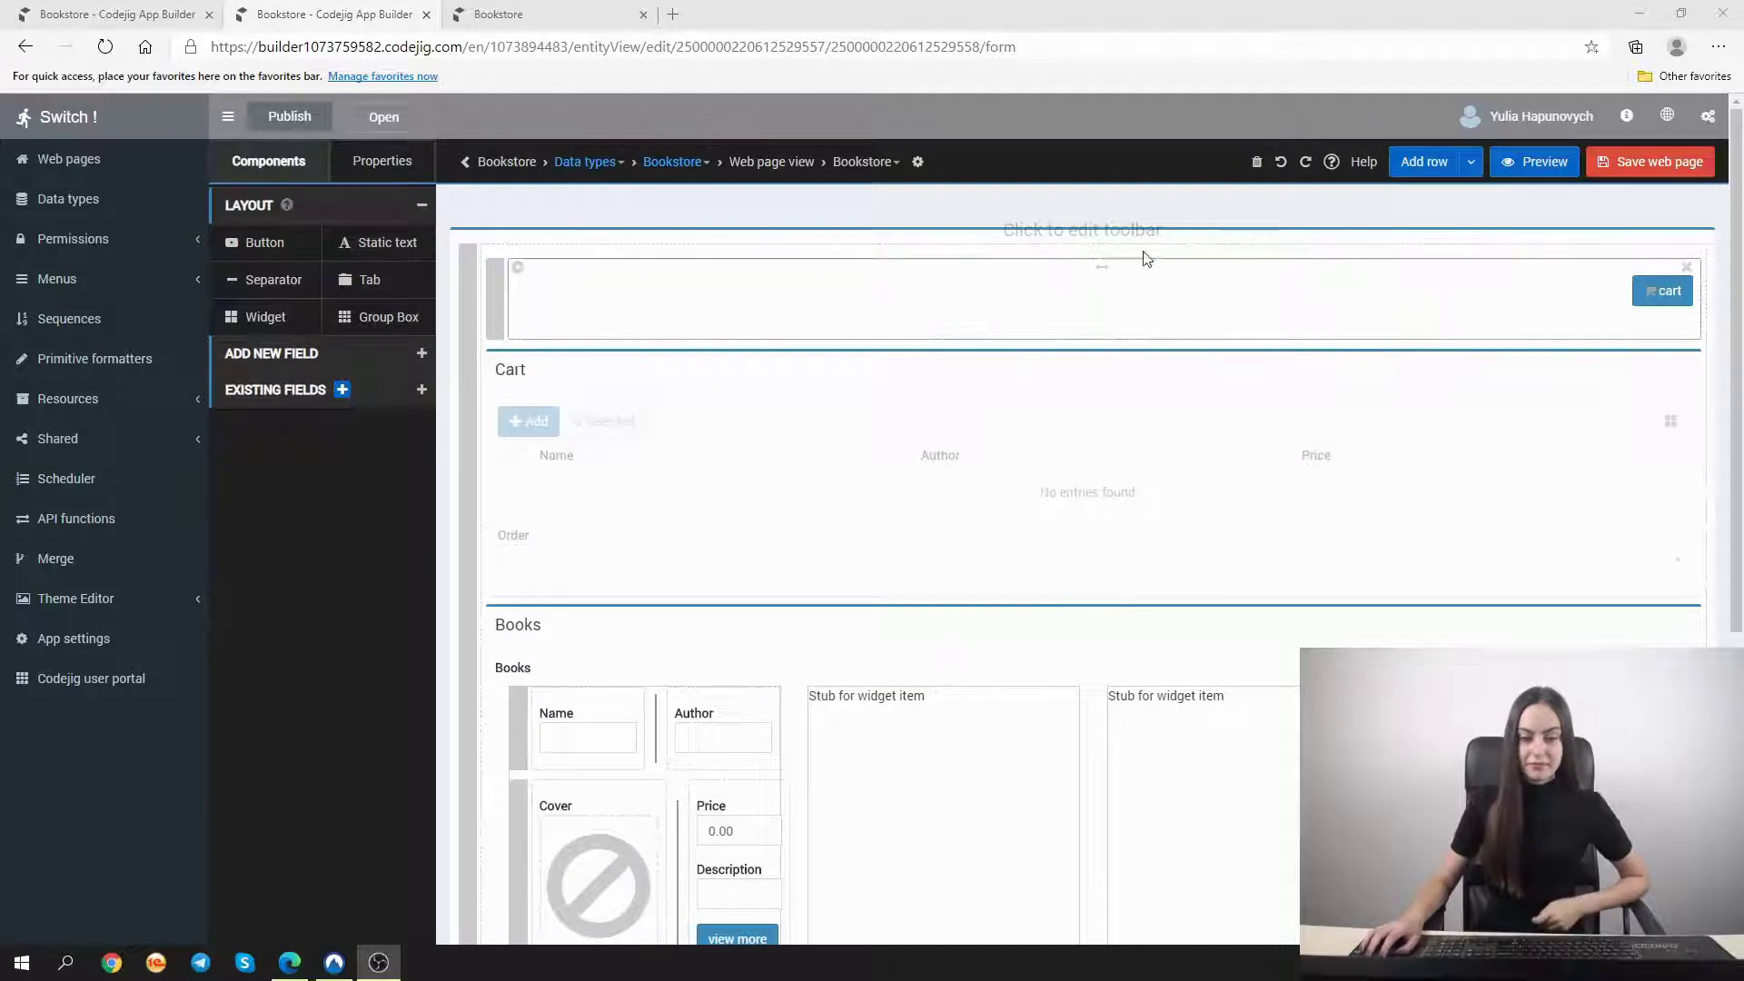
# Split the cart button's row into two columns and add a new button in the empty column
pyautogui.click(1102, 277)
pyautogui.click(1101, 271)
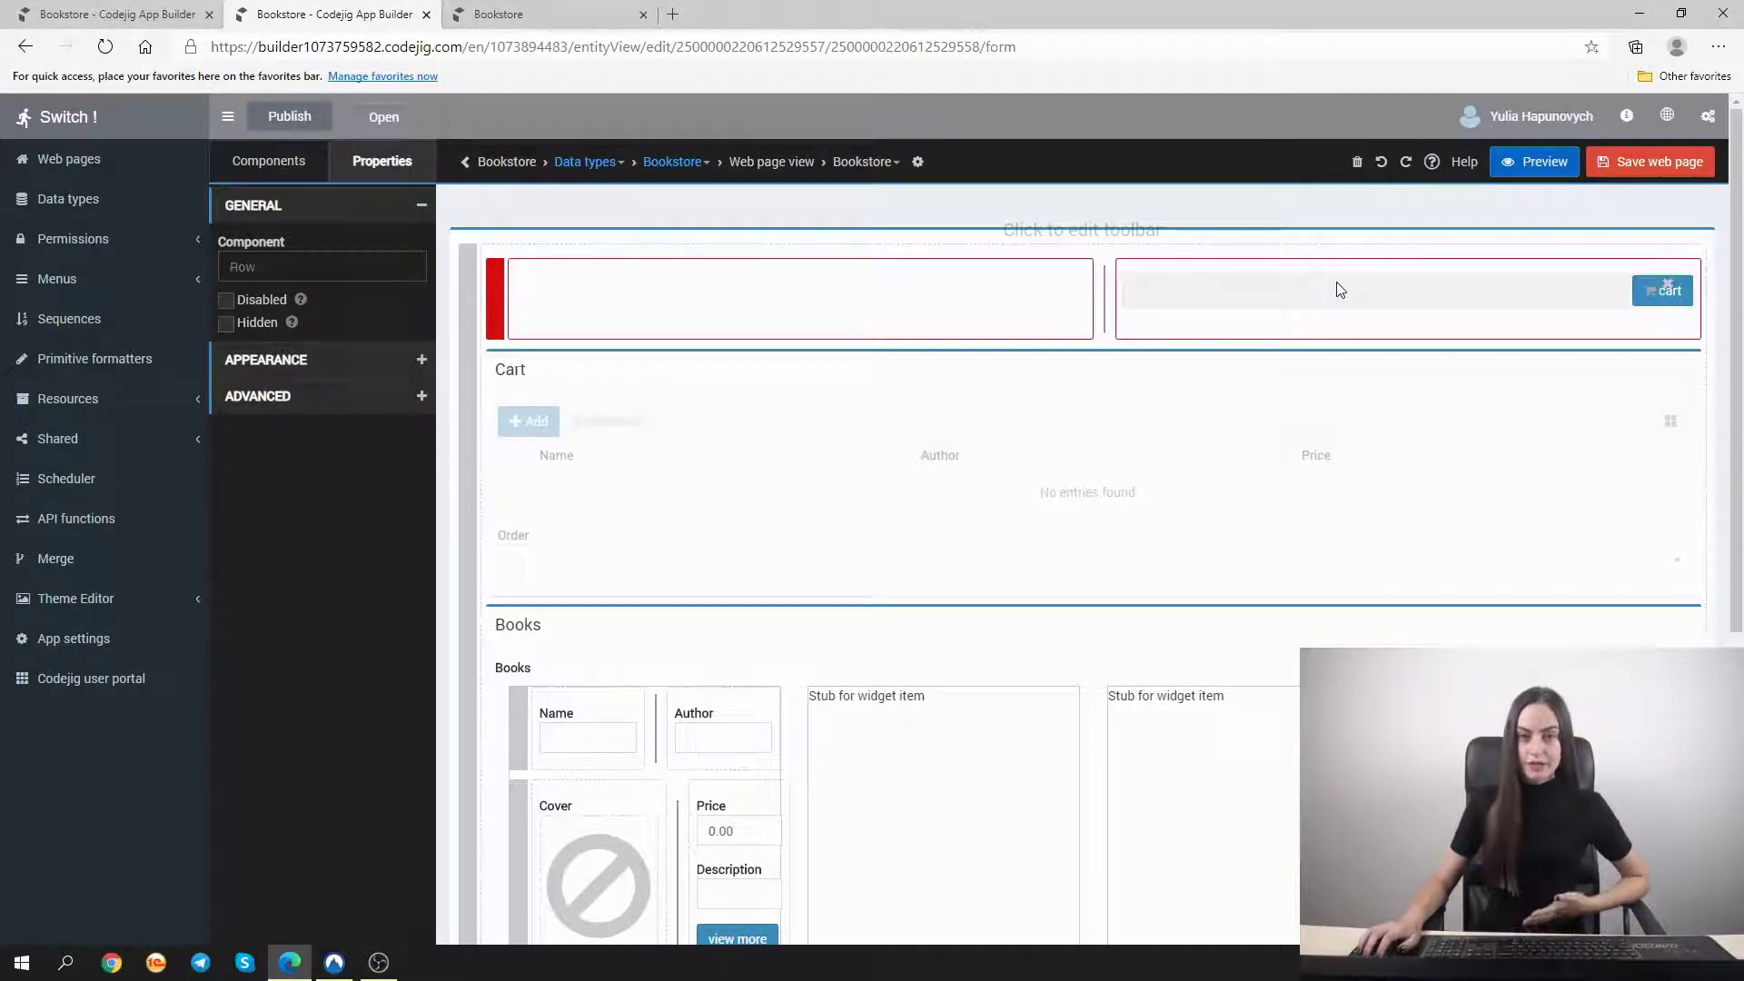
pyautogui.click(281, 162)
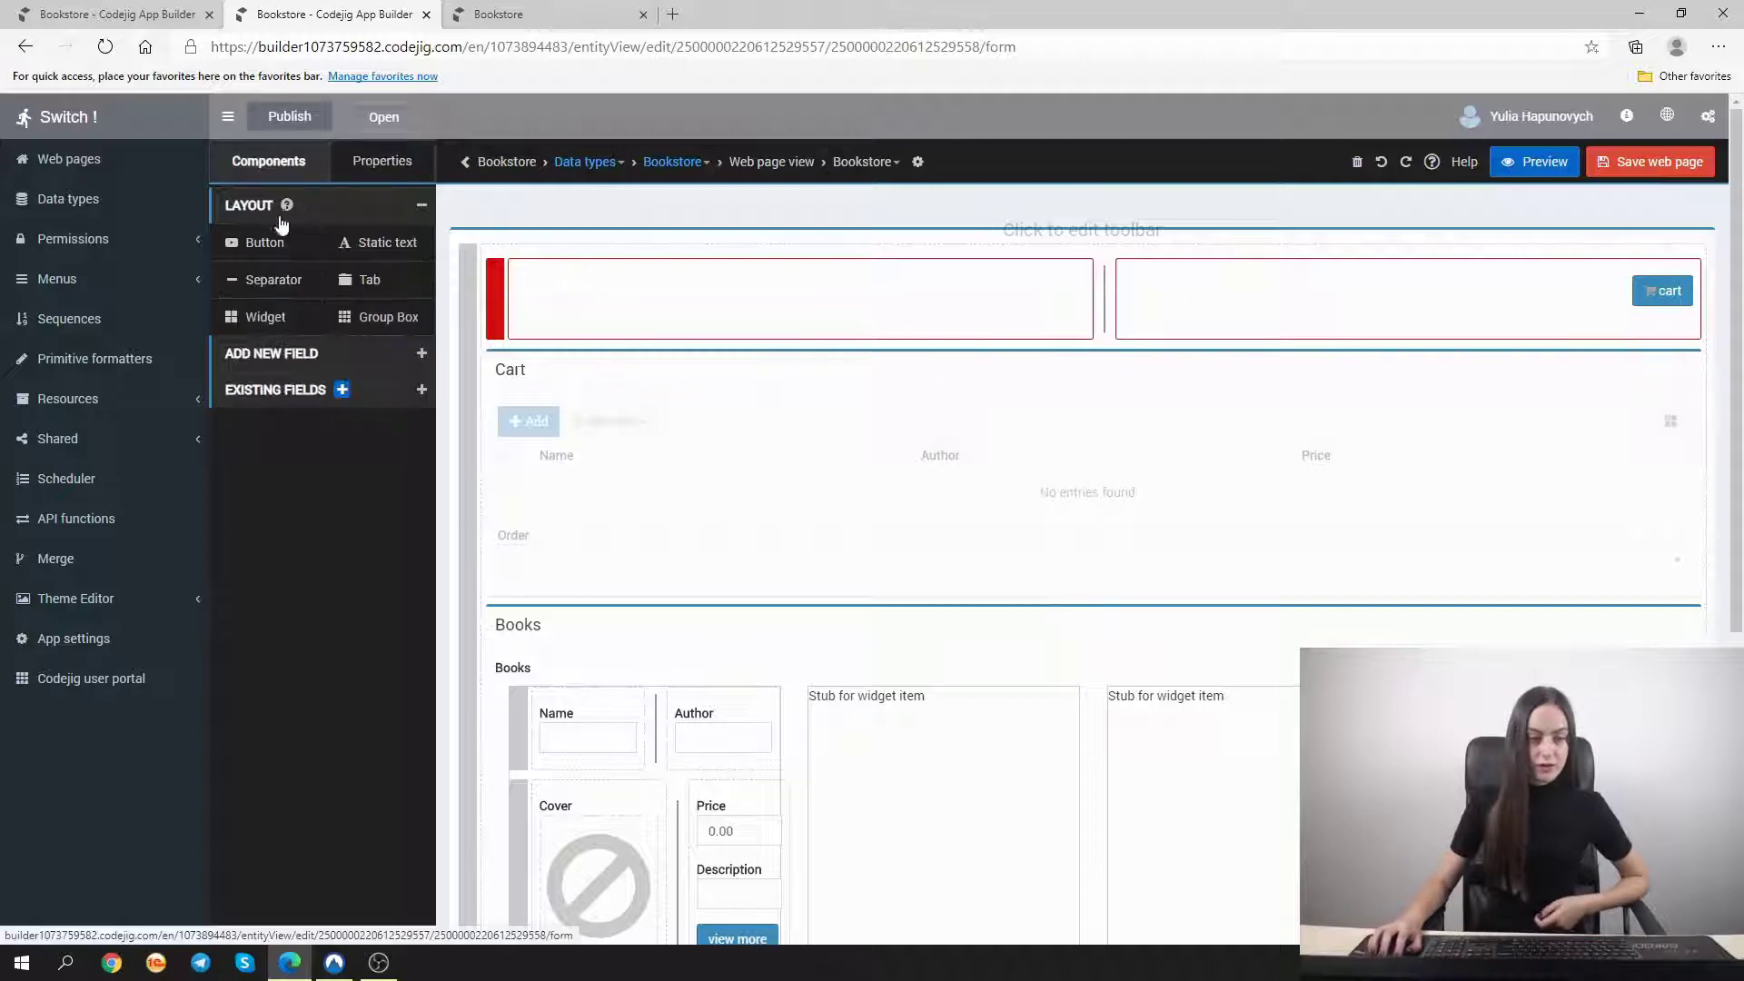
pyautogui.moveTo(268, 241); pyautogui.dragTo(722, 295)
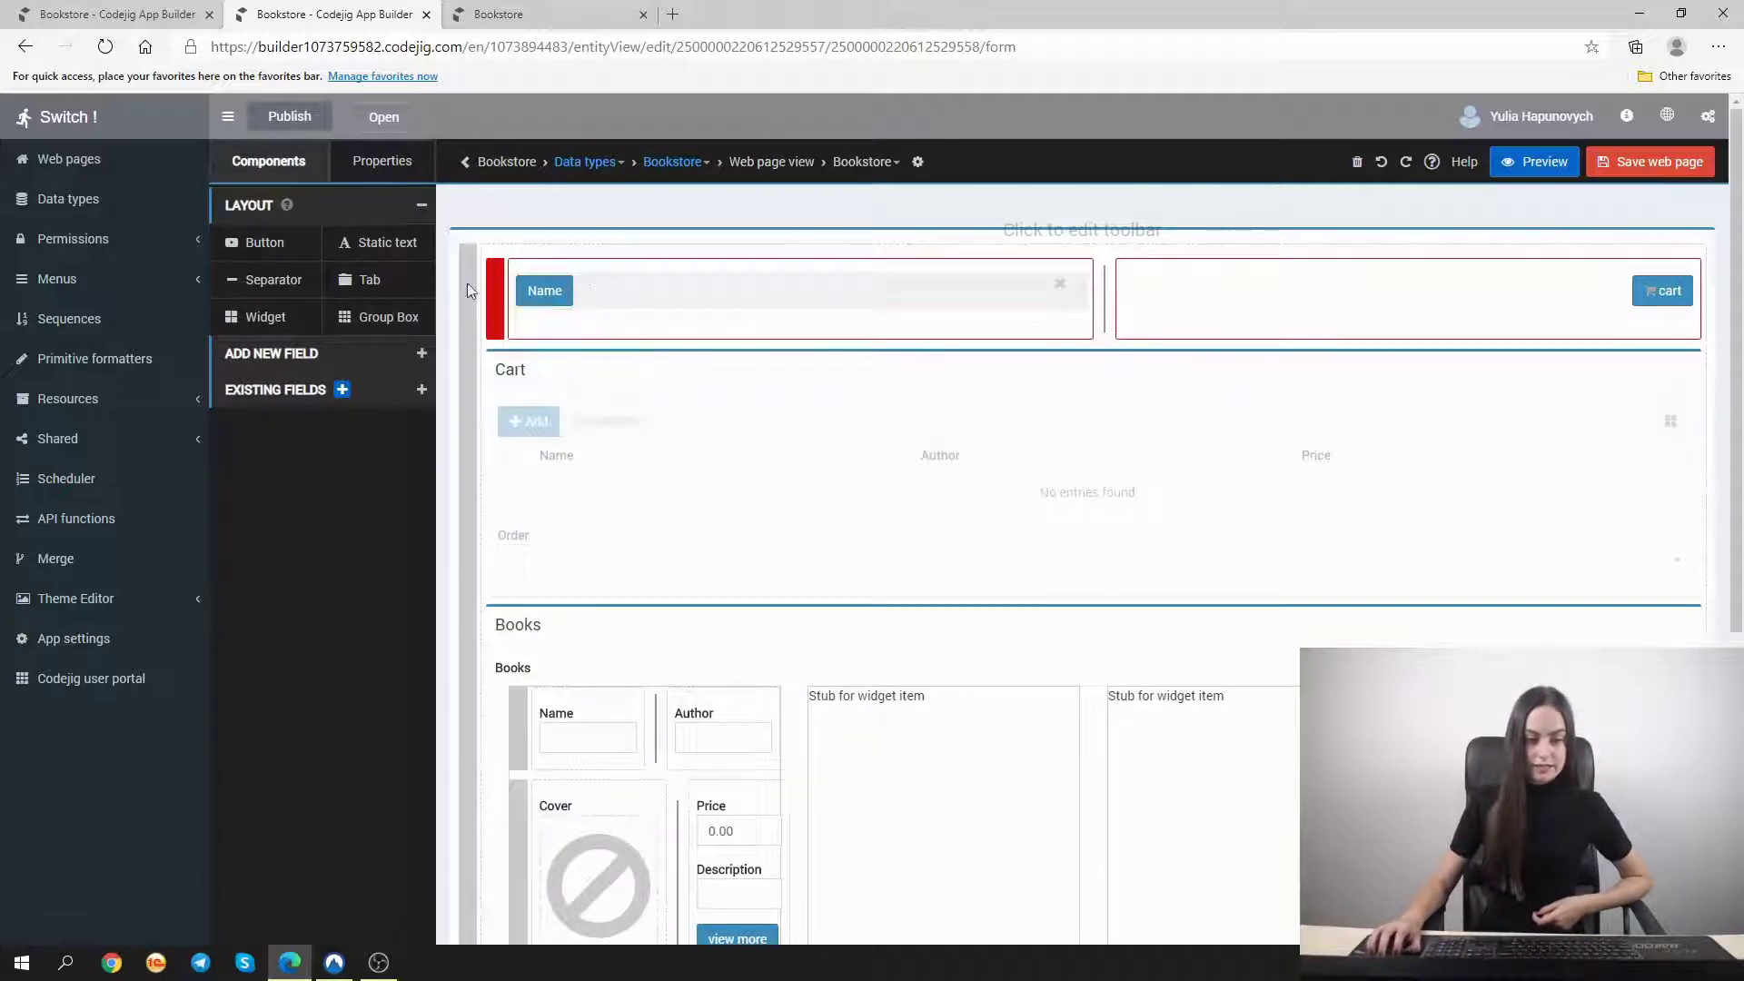
# Set the new button's title to "delivery terms" and save the web page
pyautogui.click(272, 207)
pyautogui.click(303, 320)
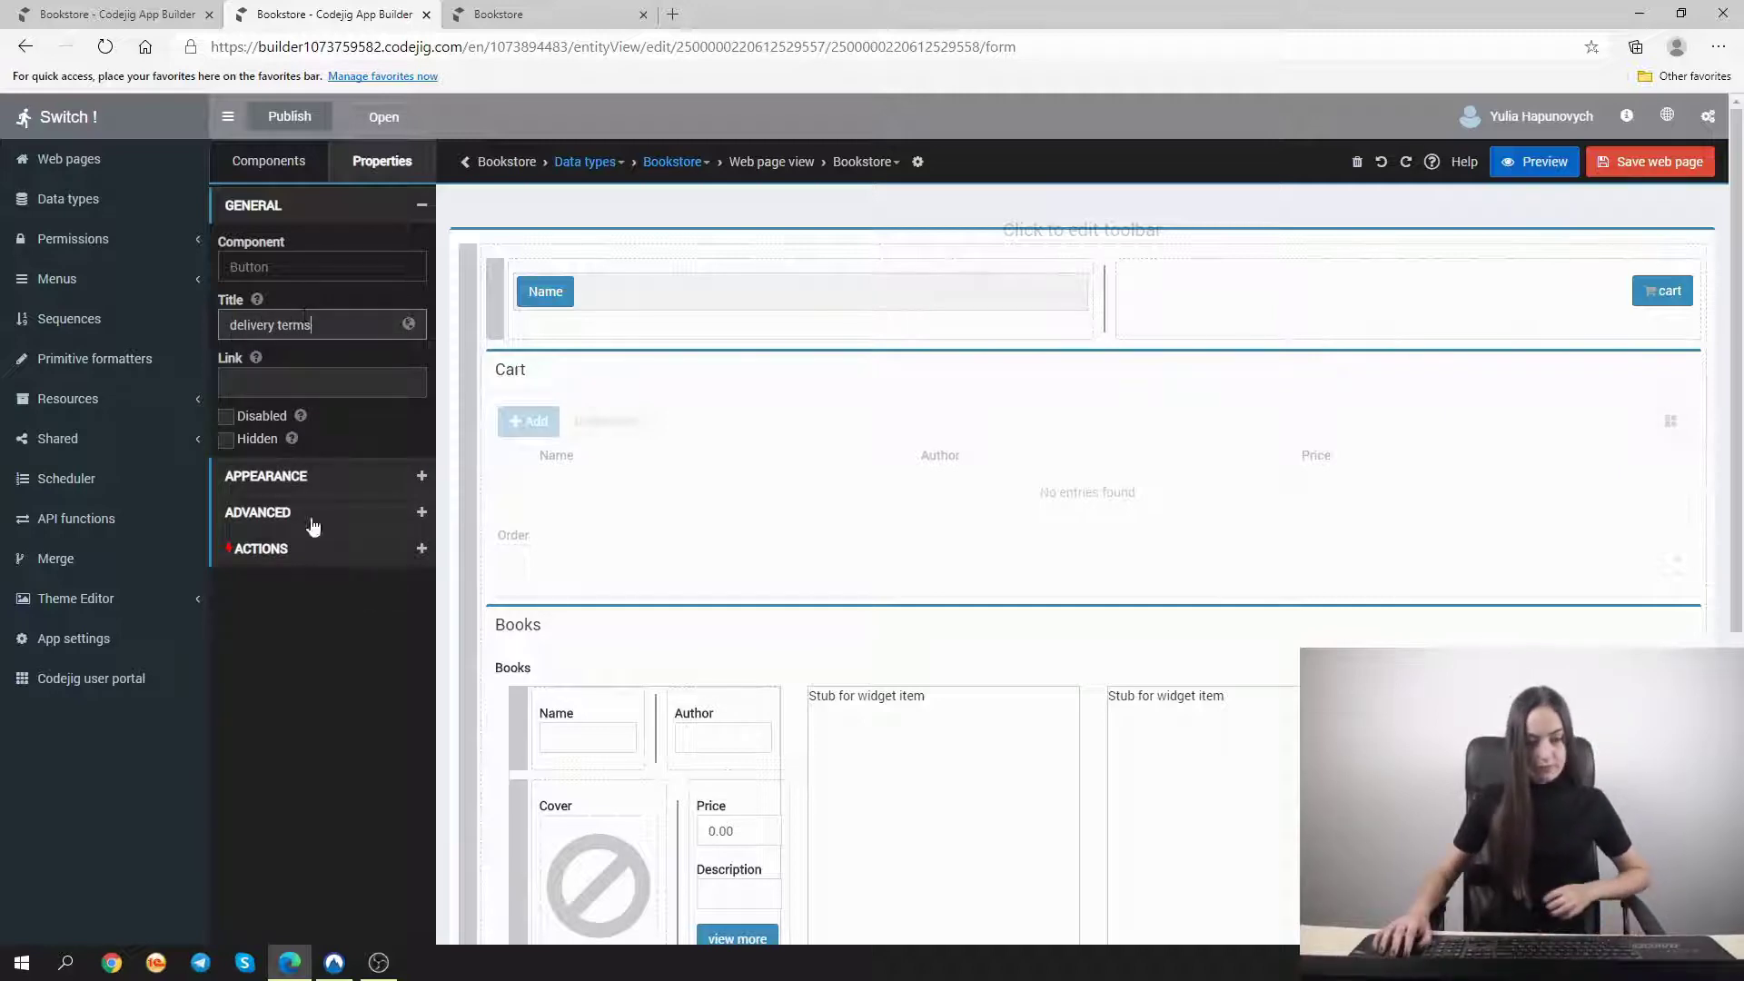
pyautogui.press('Return')
pyautogui.click(1649, 161)
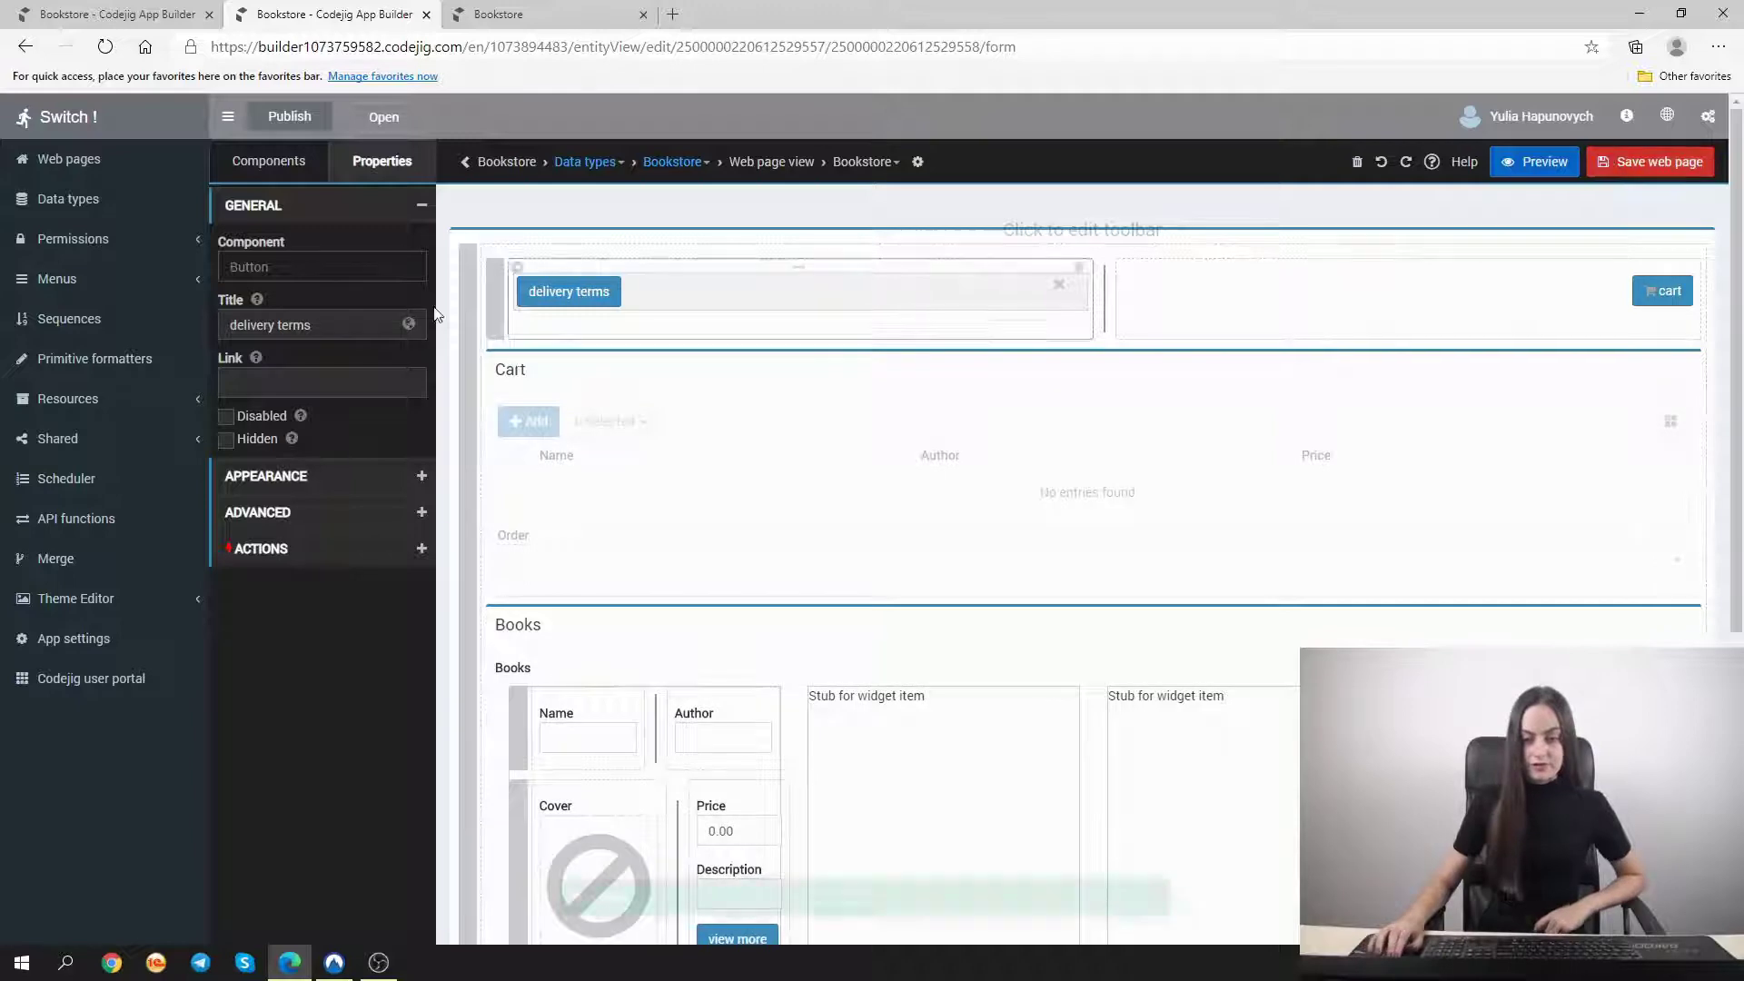
# Create a new web page named "Delivery terms"
pyautogui.click(87, 172)
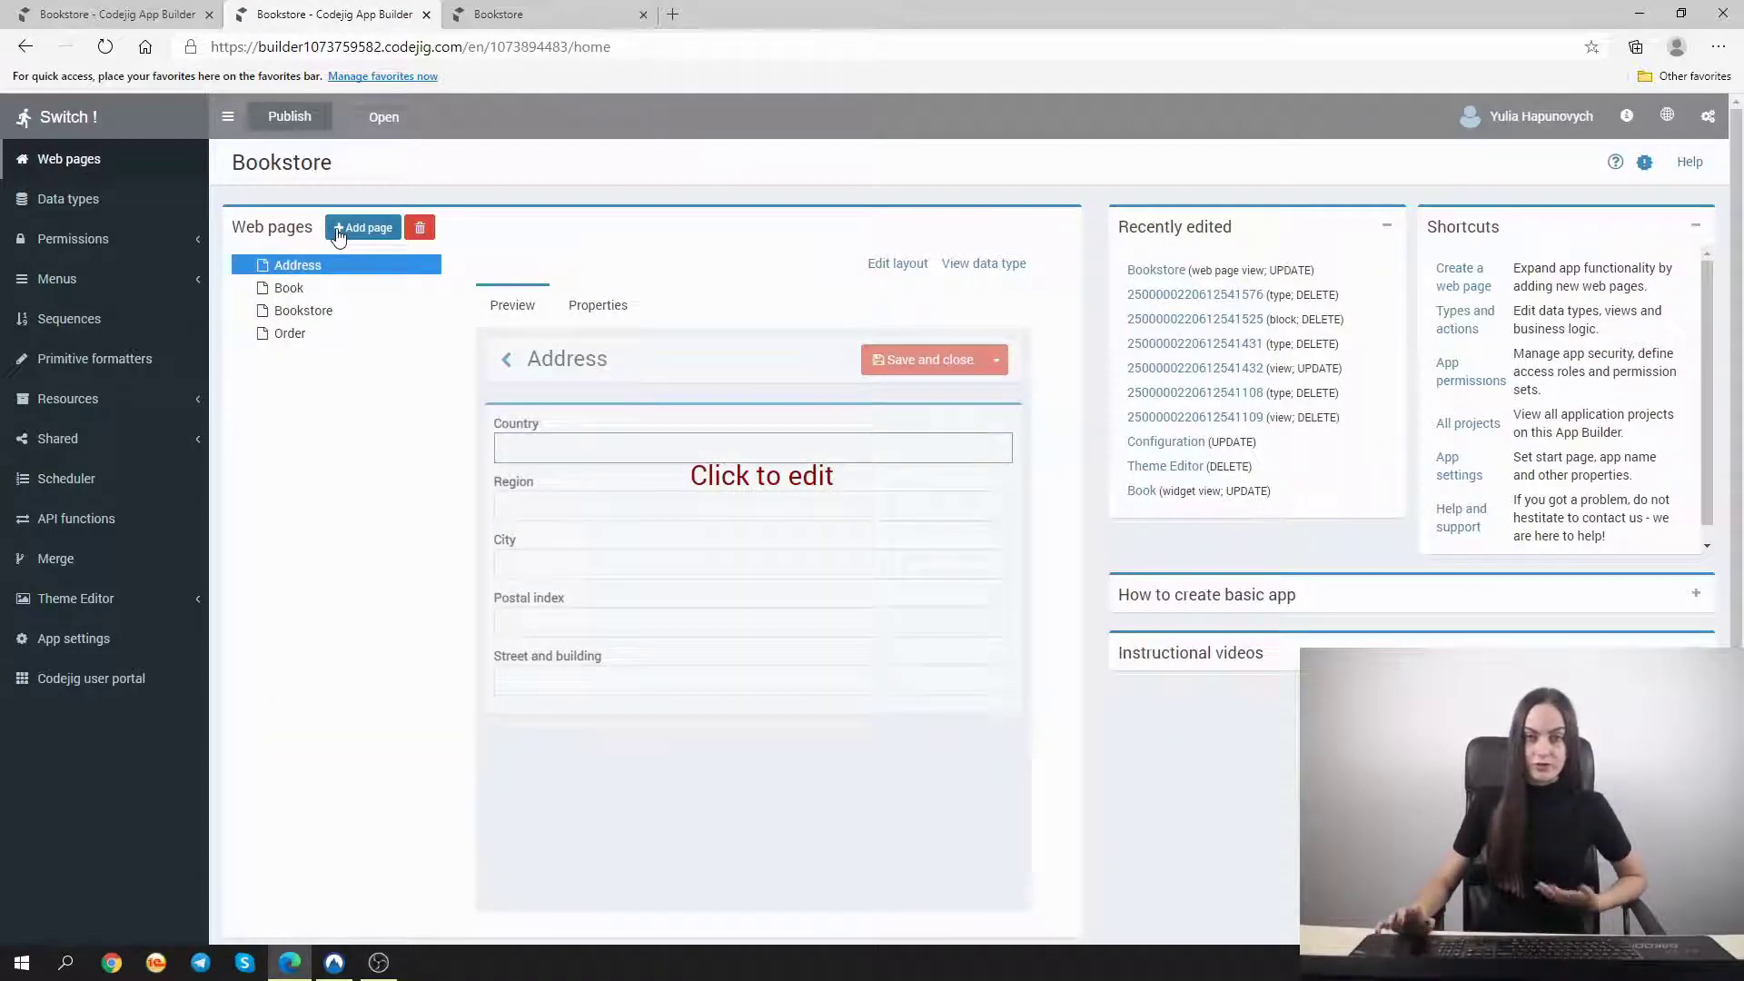
pyautogui.click(338, 231)
pyautogui.click(664, 217)
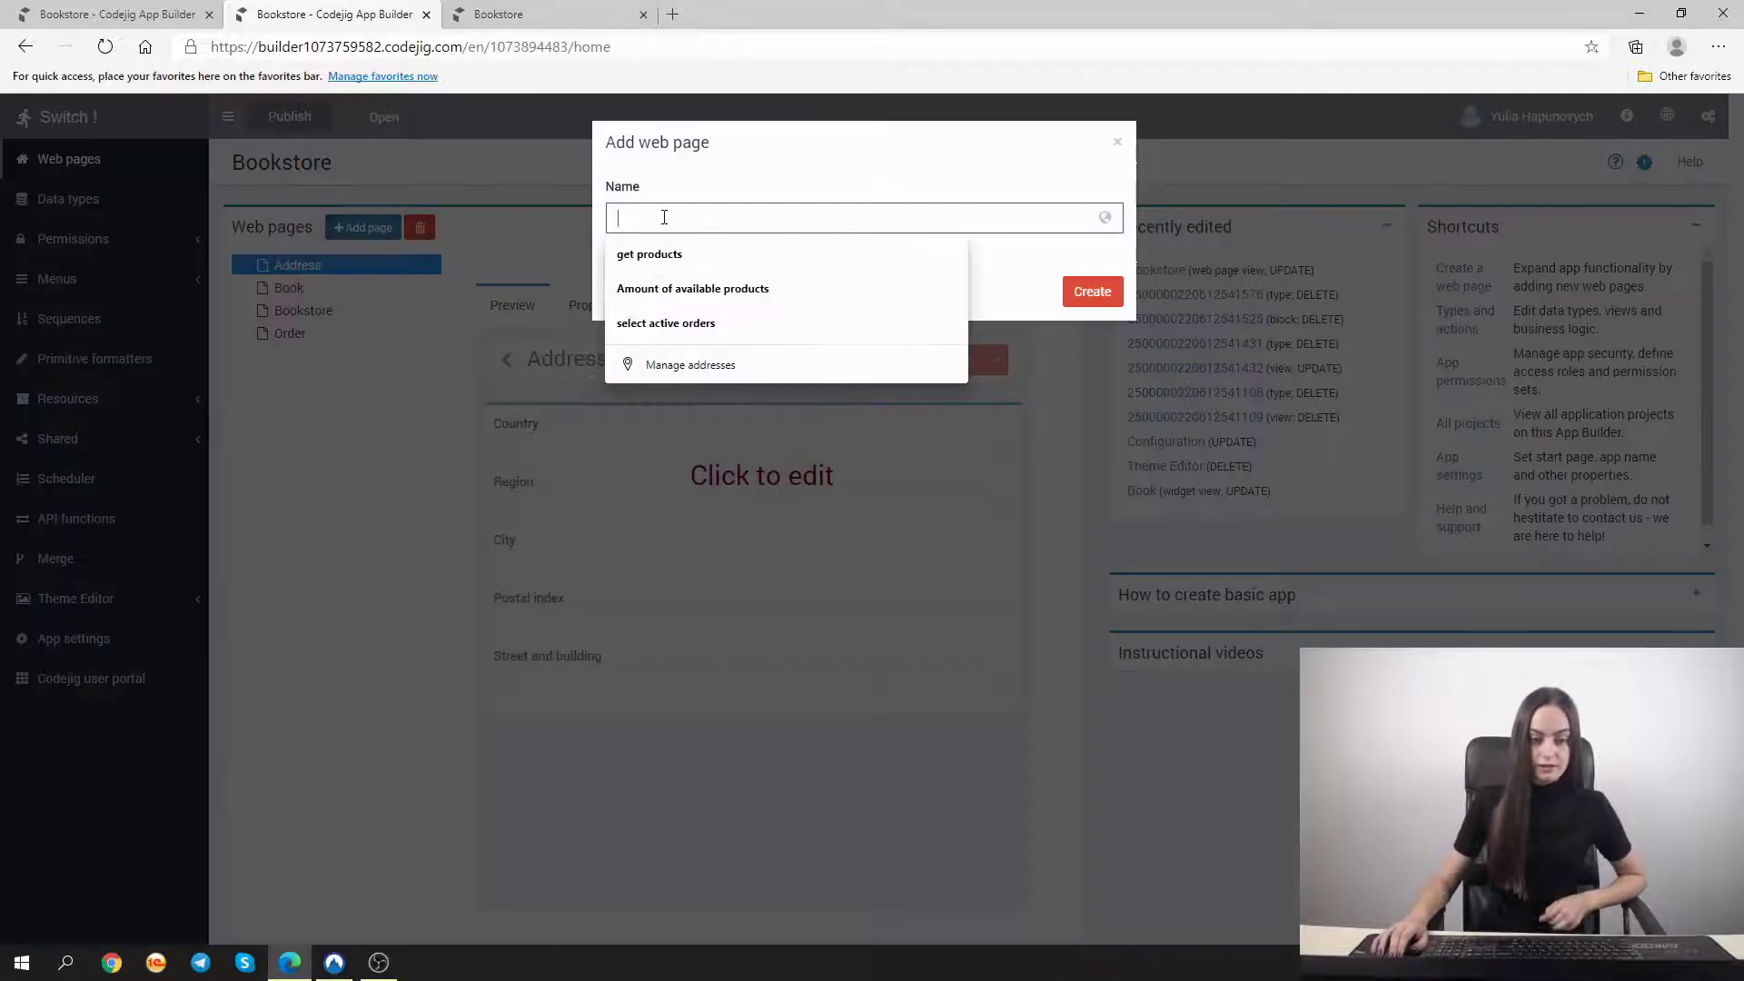
pyautogui.write('Deliver')
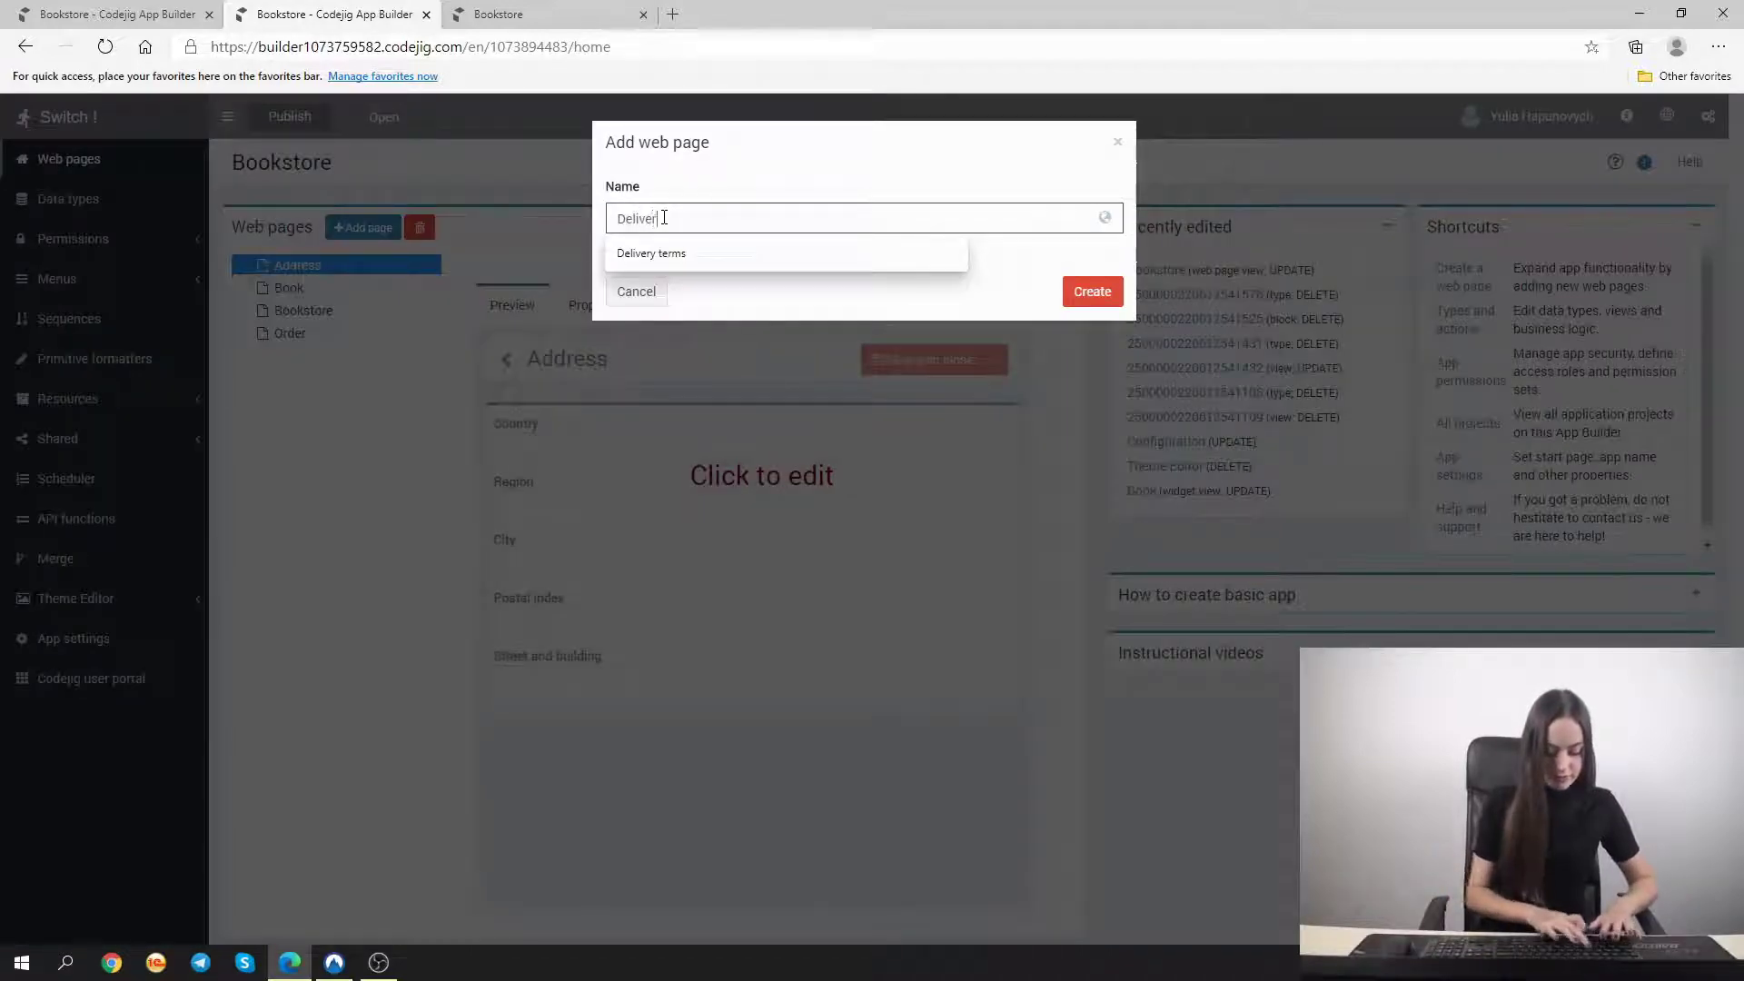
pyautogui.write('y terms')
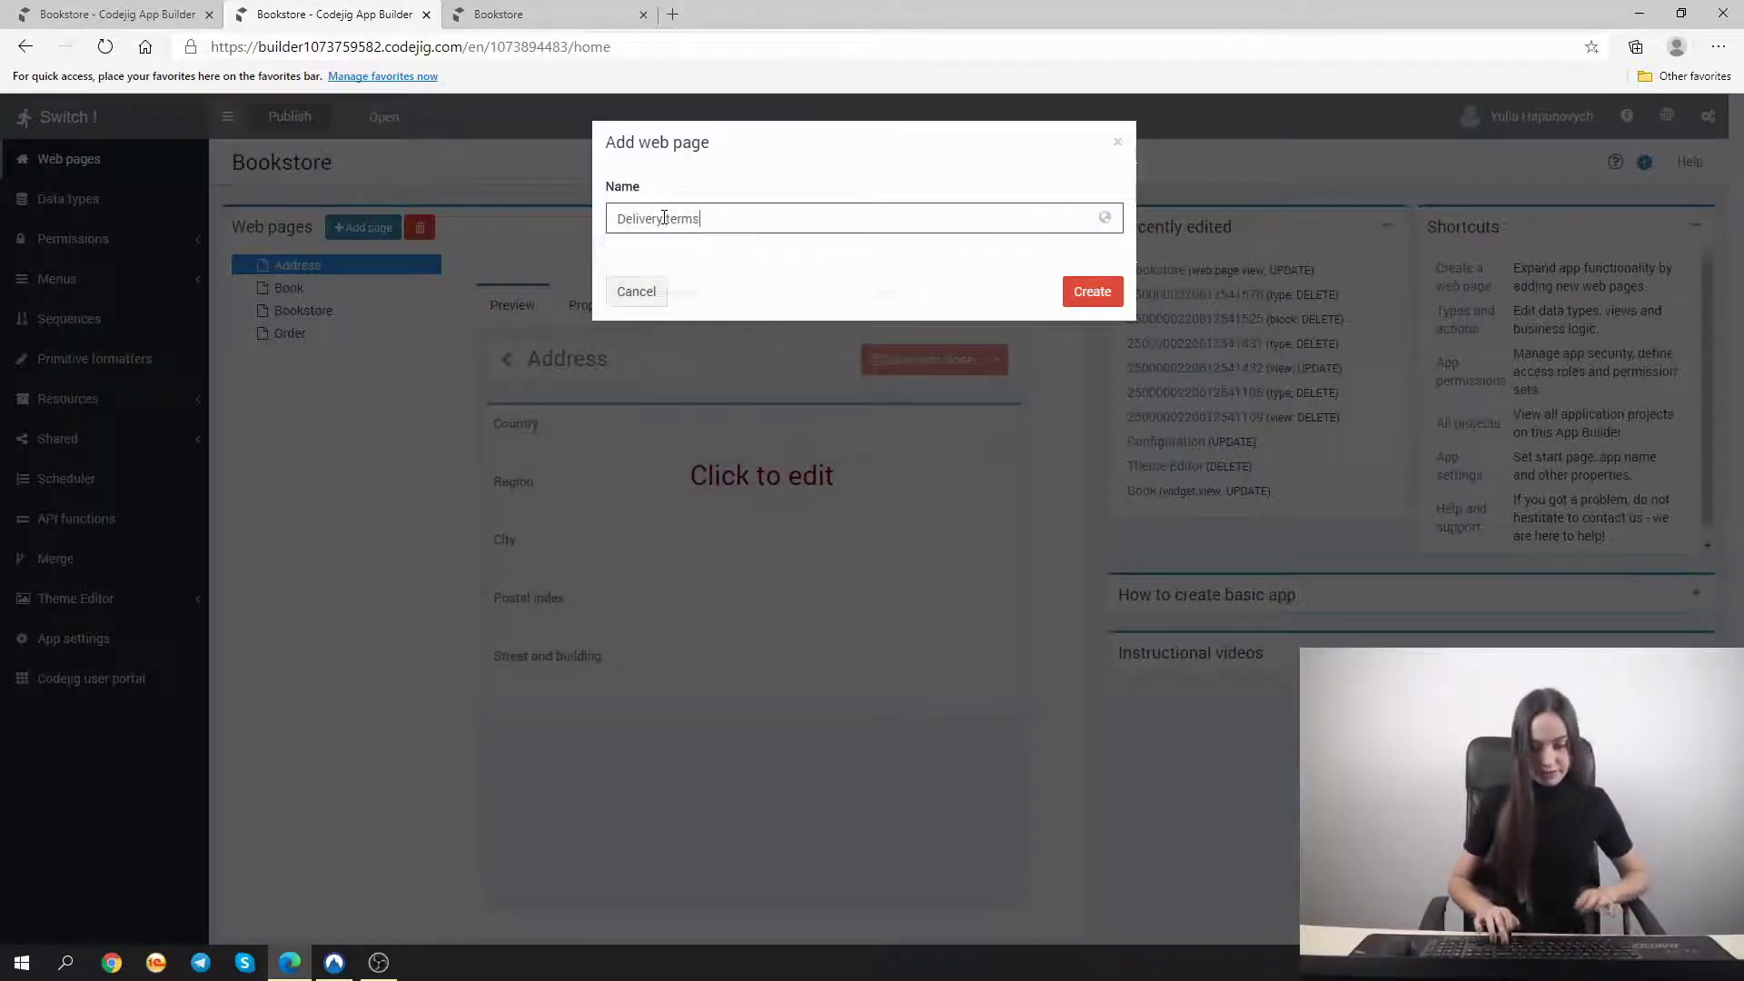
pyautogui.click(1115, 290)
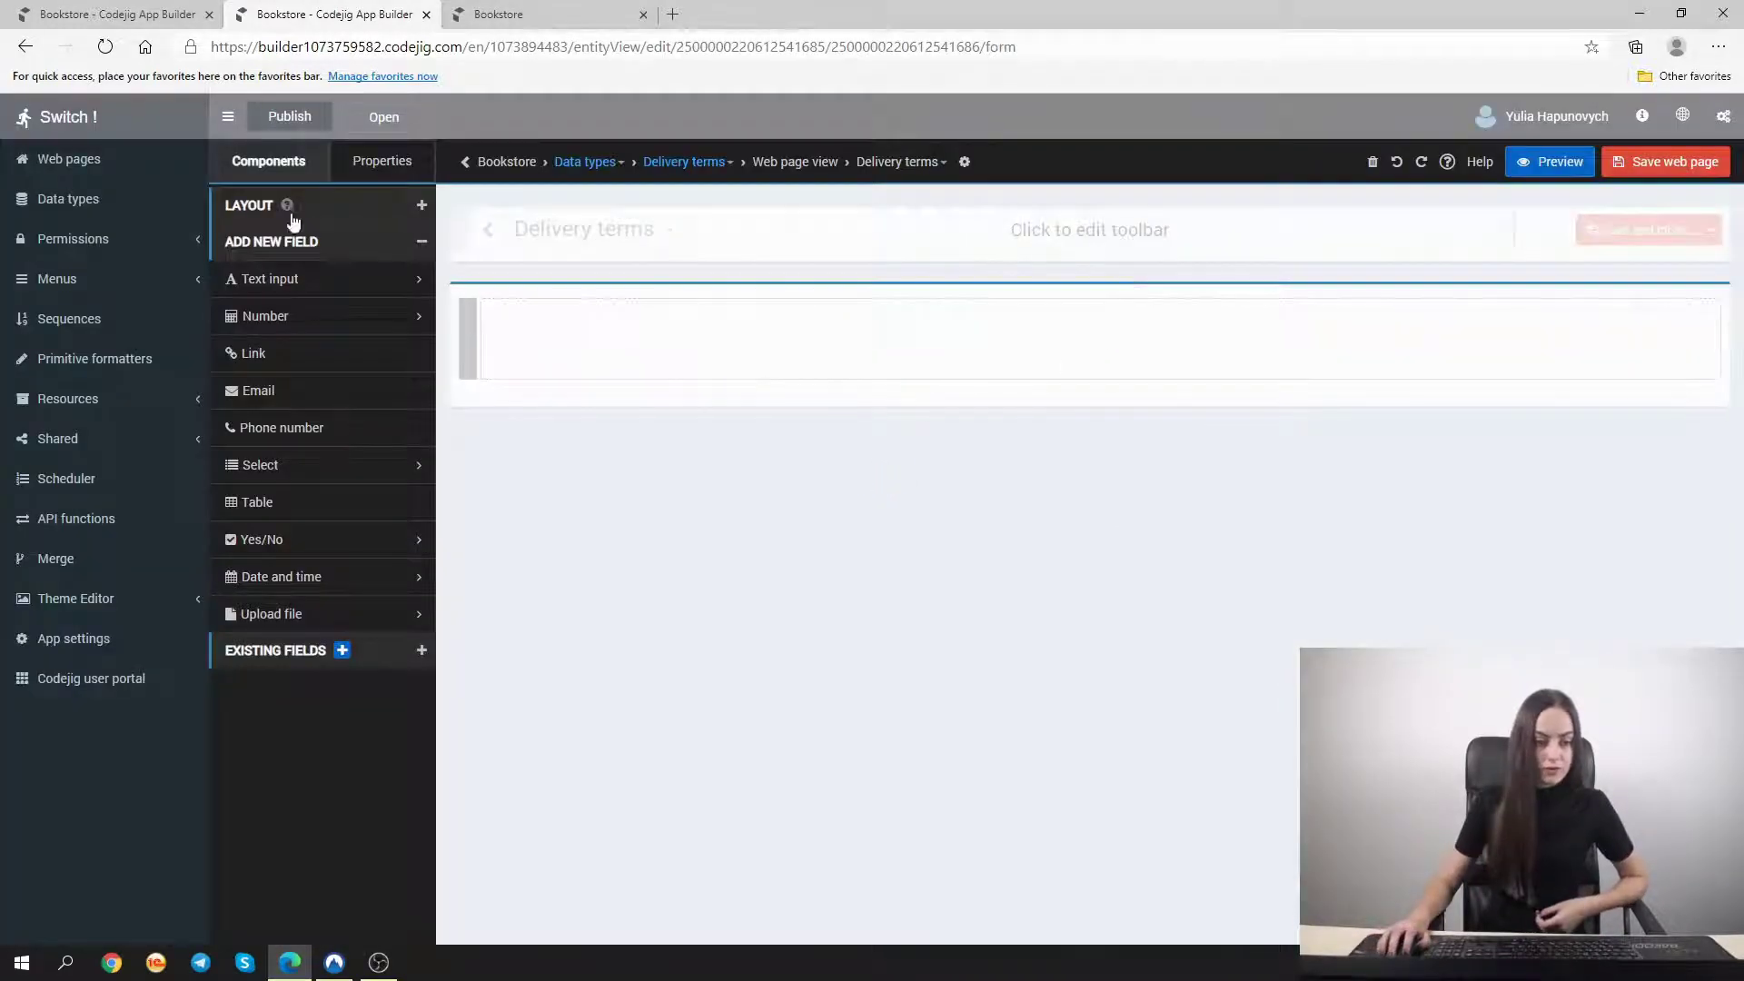
# Add a static text block filled with Lorem ipsum sample text to the Delivery terms page and save the page
pyautogui.click(374, 210)
pyautogui.moveTo(632, 305); pyautogui.dragTo(626, 350)
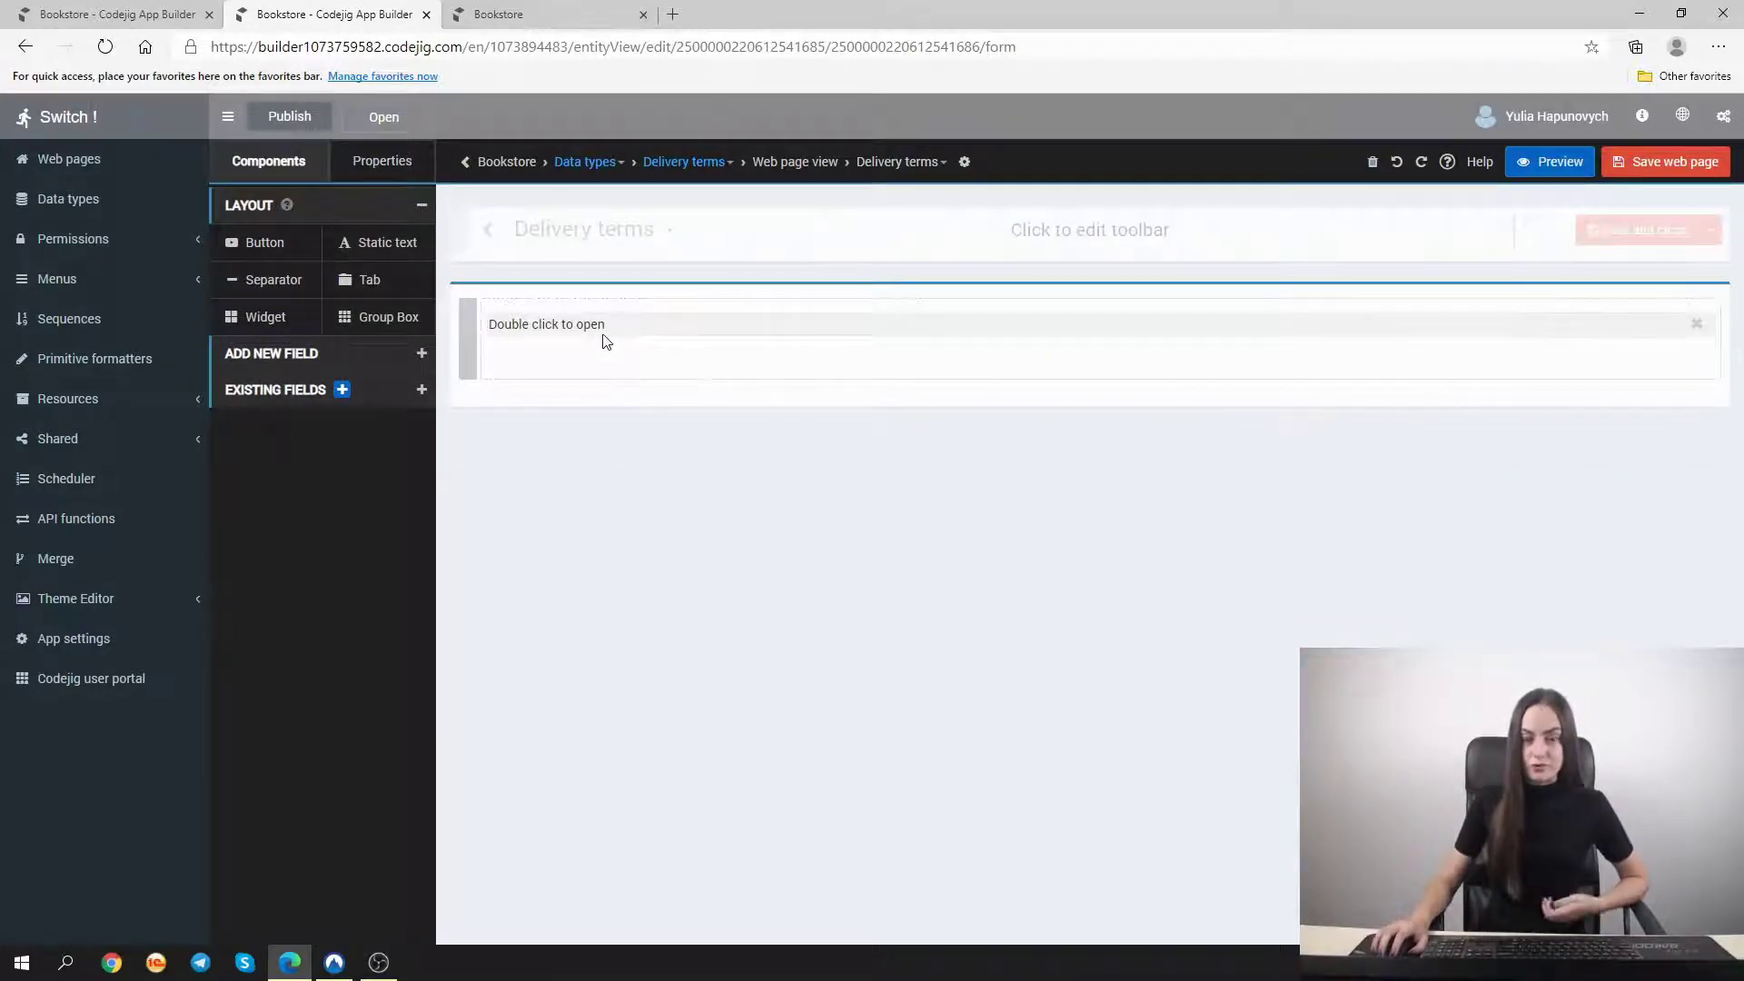
pyautogui.doubleClick(605, 341)
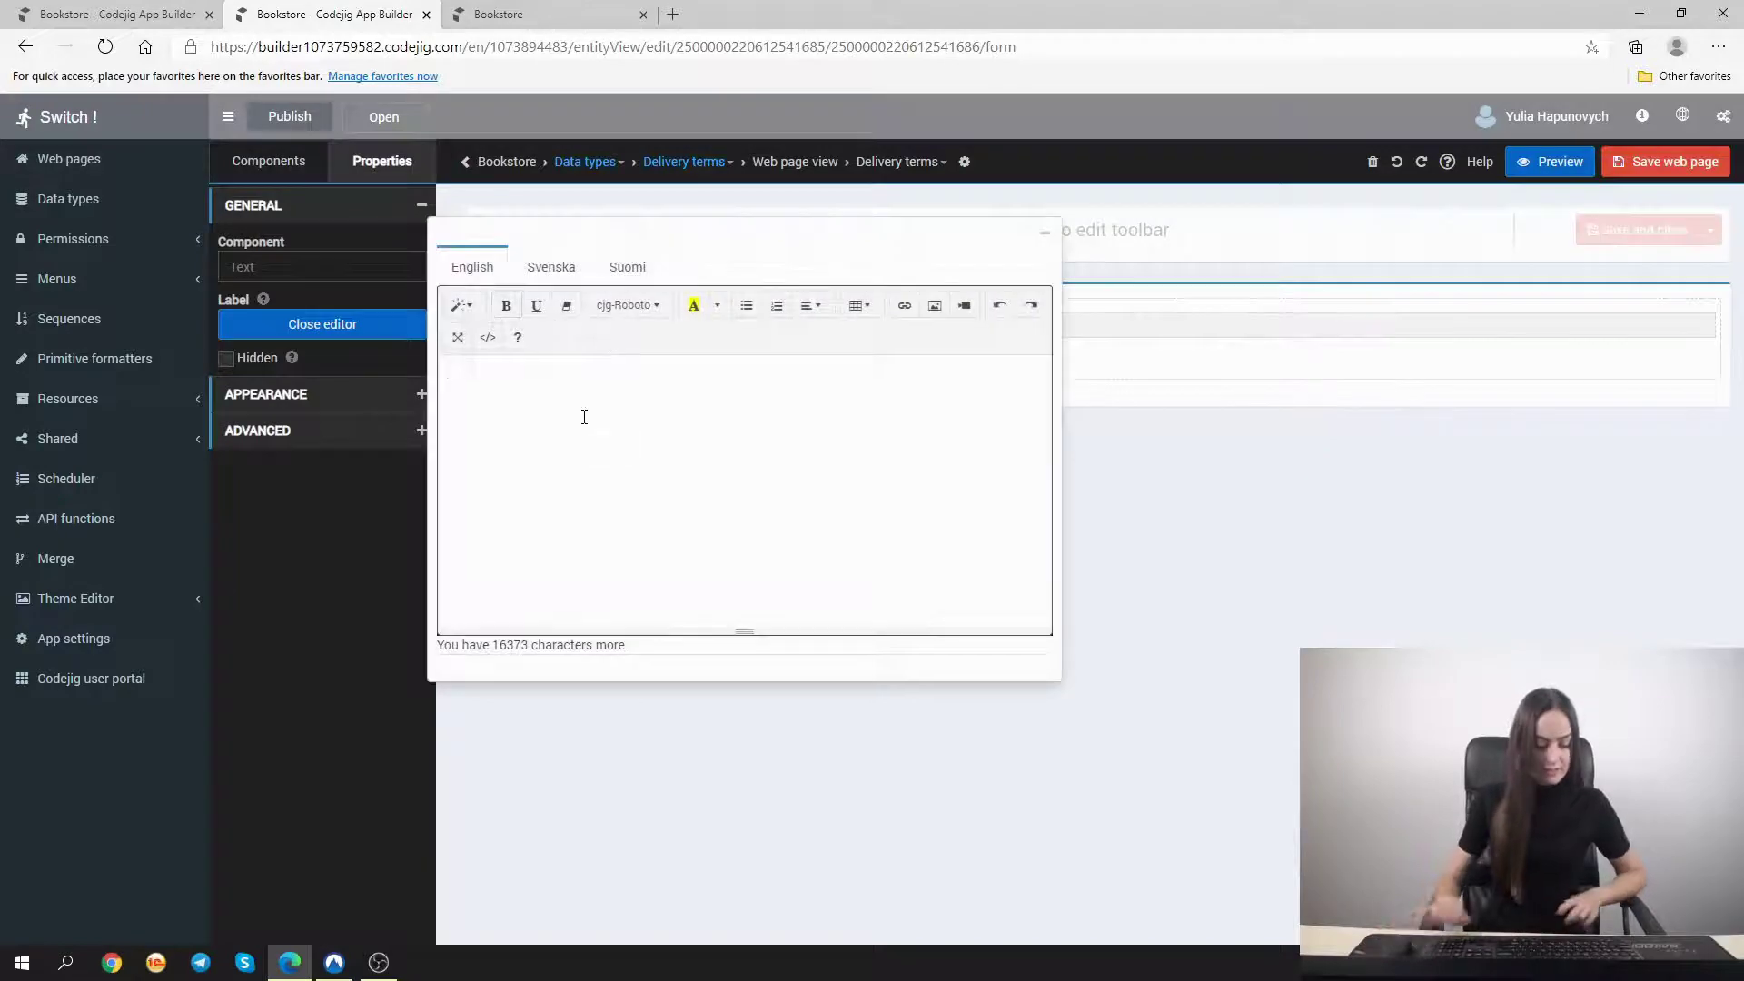
pyautogui.write('Lorem ipsum dolor sit amet, consectetur adipiscing elit. Curabitur placerat a enim eu vulputate. Quisque in urna ac magna dictum scelerisque. Curabitur magna libero, molestie finibus consectetur nec, hendrerit nec turpis. Quisque ultrices et purus id ullamcorper. Phasellus volutpat mollis rutrum. Quisque non luctus mauris. Ut eu nisi et libero tincidunt pretium egestas ut lacus. Duis feugiat interdum lorem, sed ultrices velit varius a. Nulla vitae pulvinar ex. Quisque ut justo diam. Cras ac semper ligula. Aliquam ut diam accumsan, ornare libero at, sodales est. Proin non sapien lobortis, mollis est et, mollis erat.')
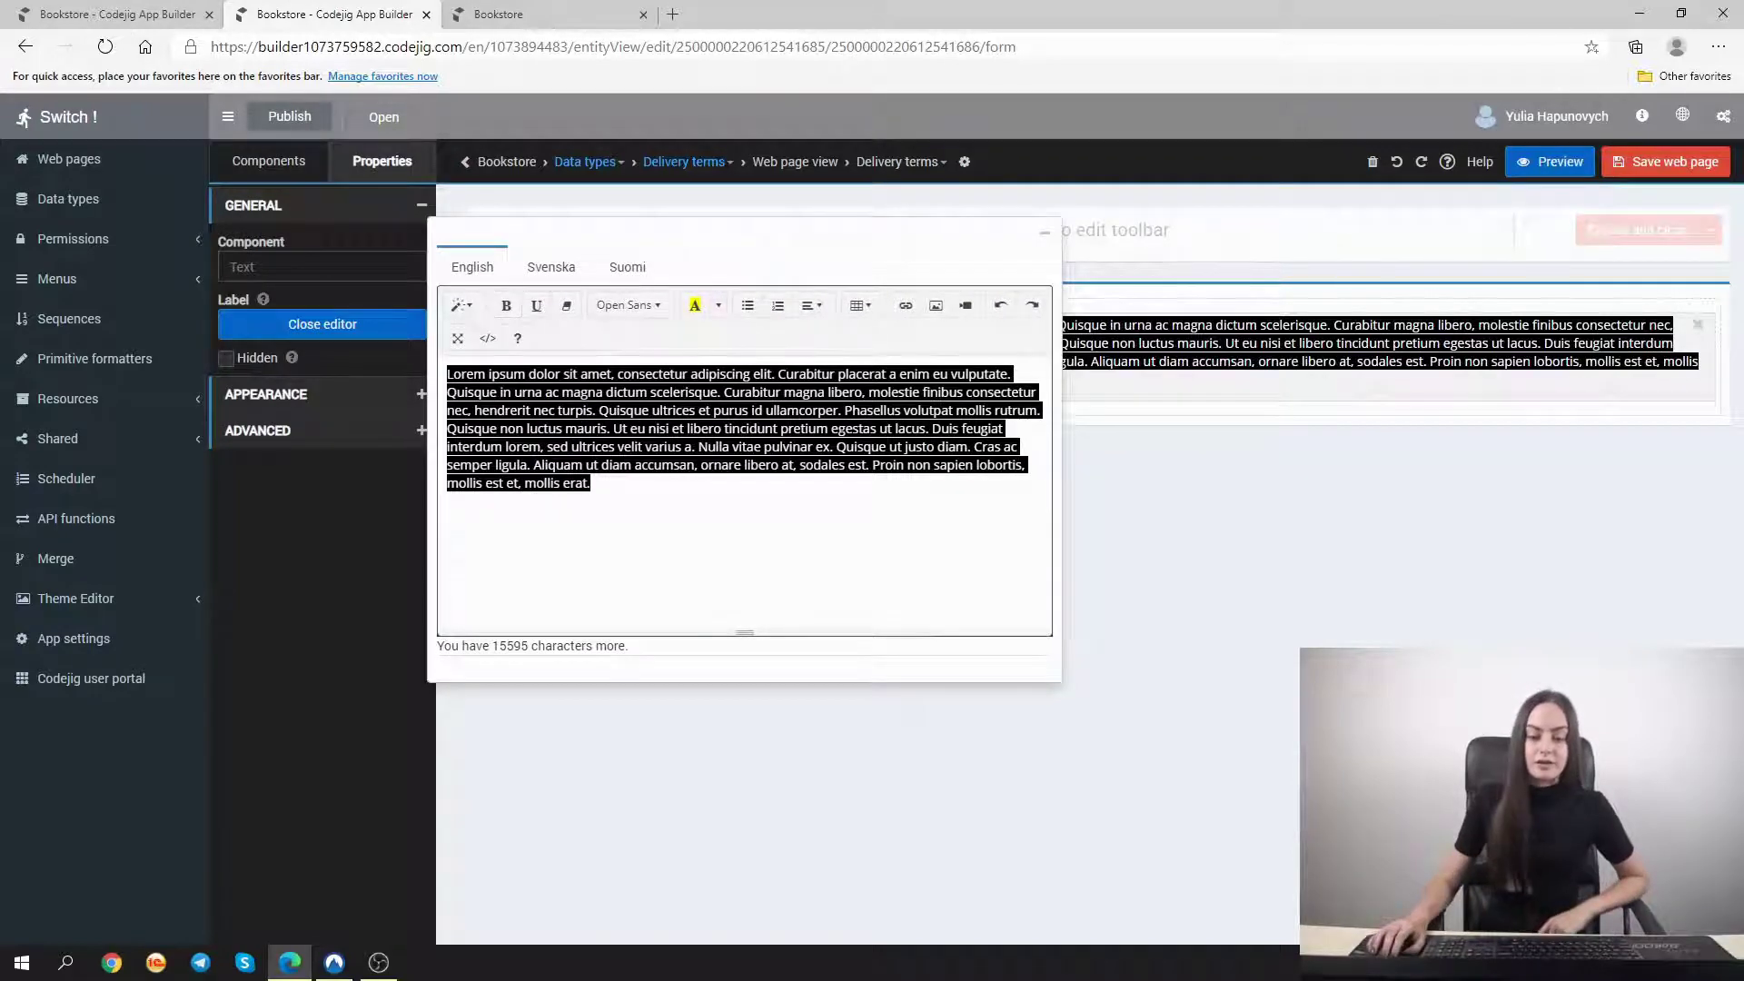
pyautogui.click(1044, 238)
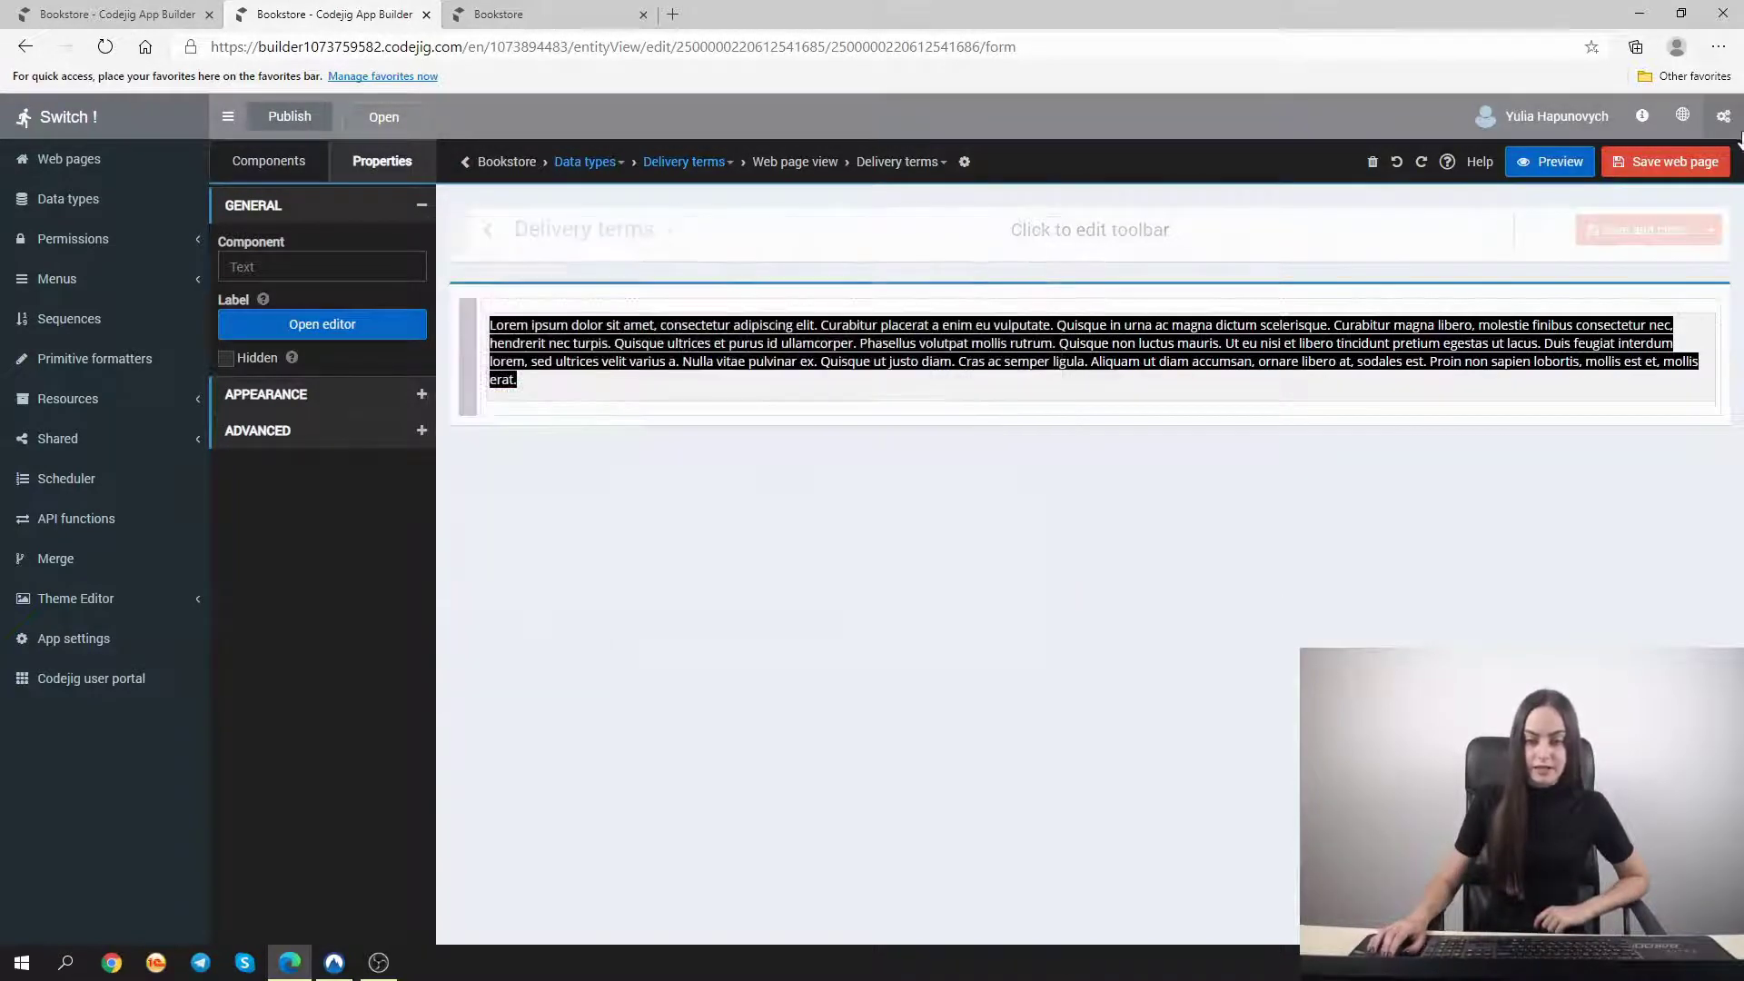
pyautogui.click(1666, 162)
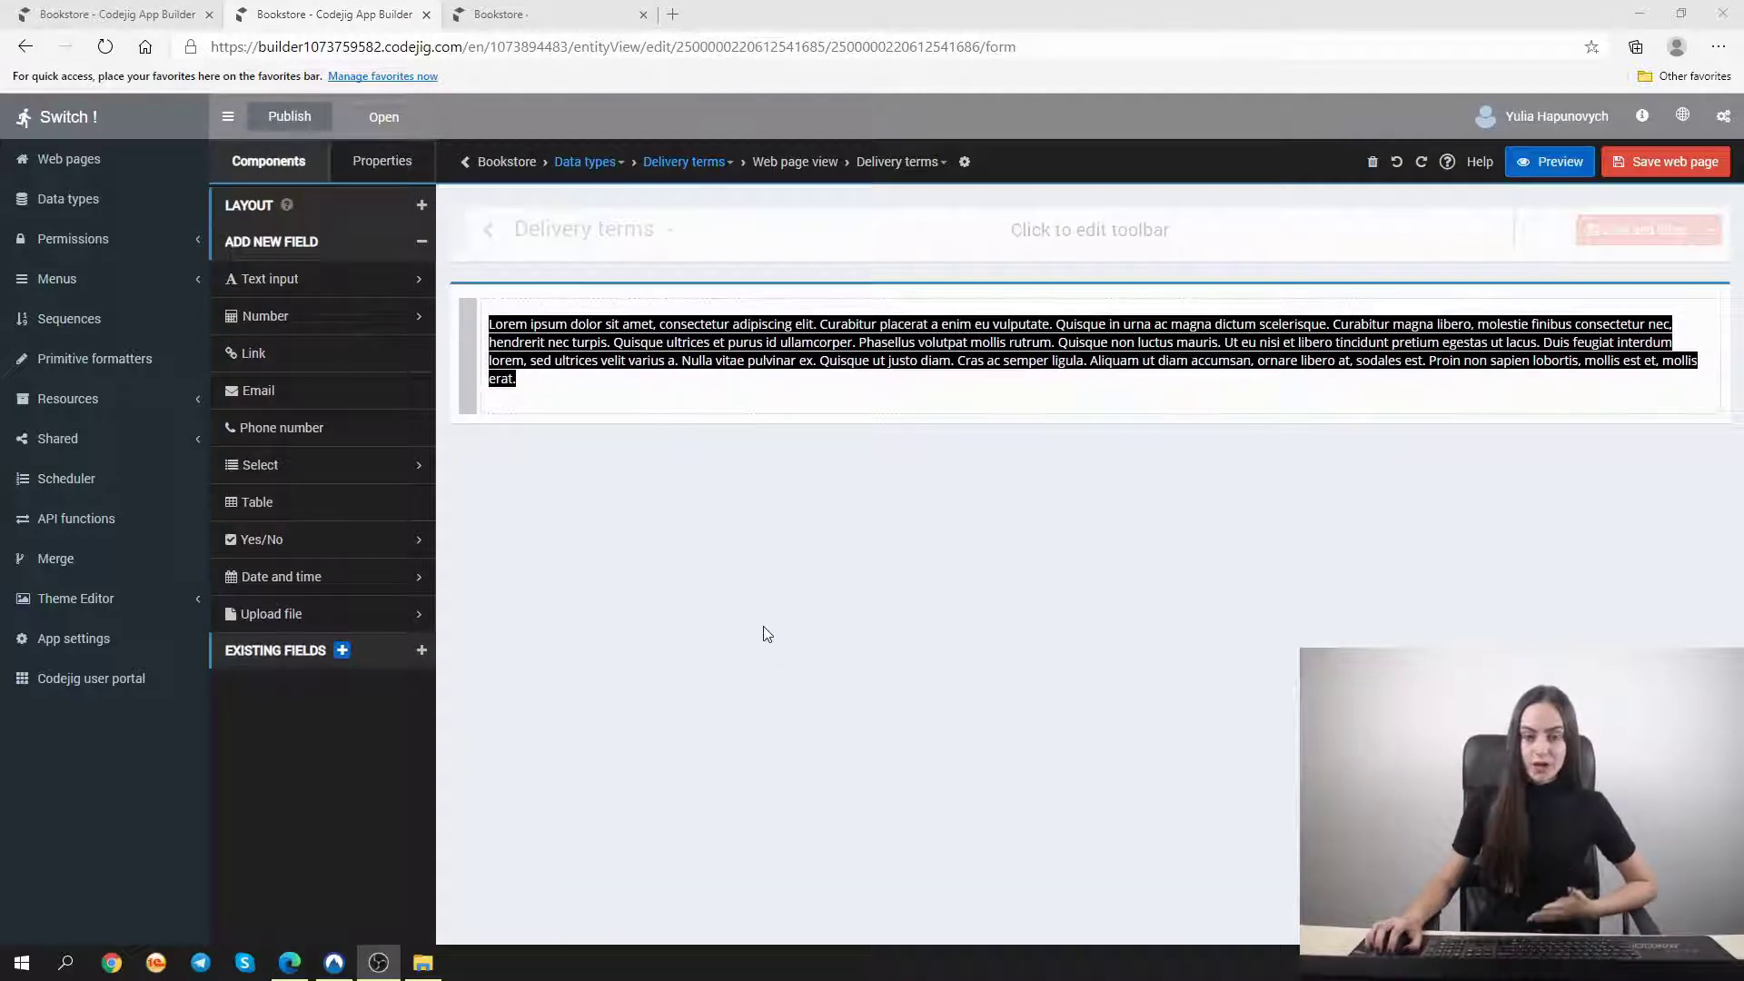
# Open the running Bookstore application and display its Delivery terms page with the sample text
pyautogui.click(383, 117)
pyautogui.click(421, 156)
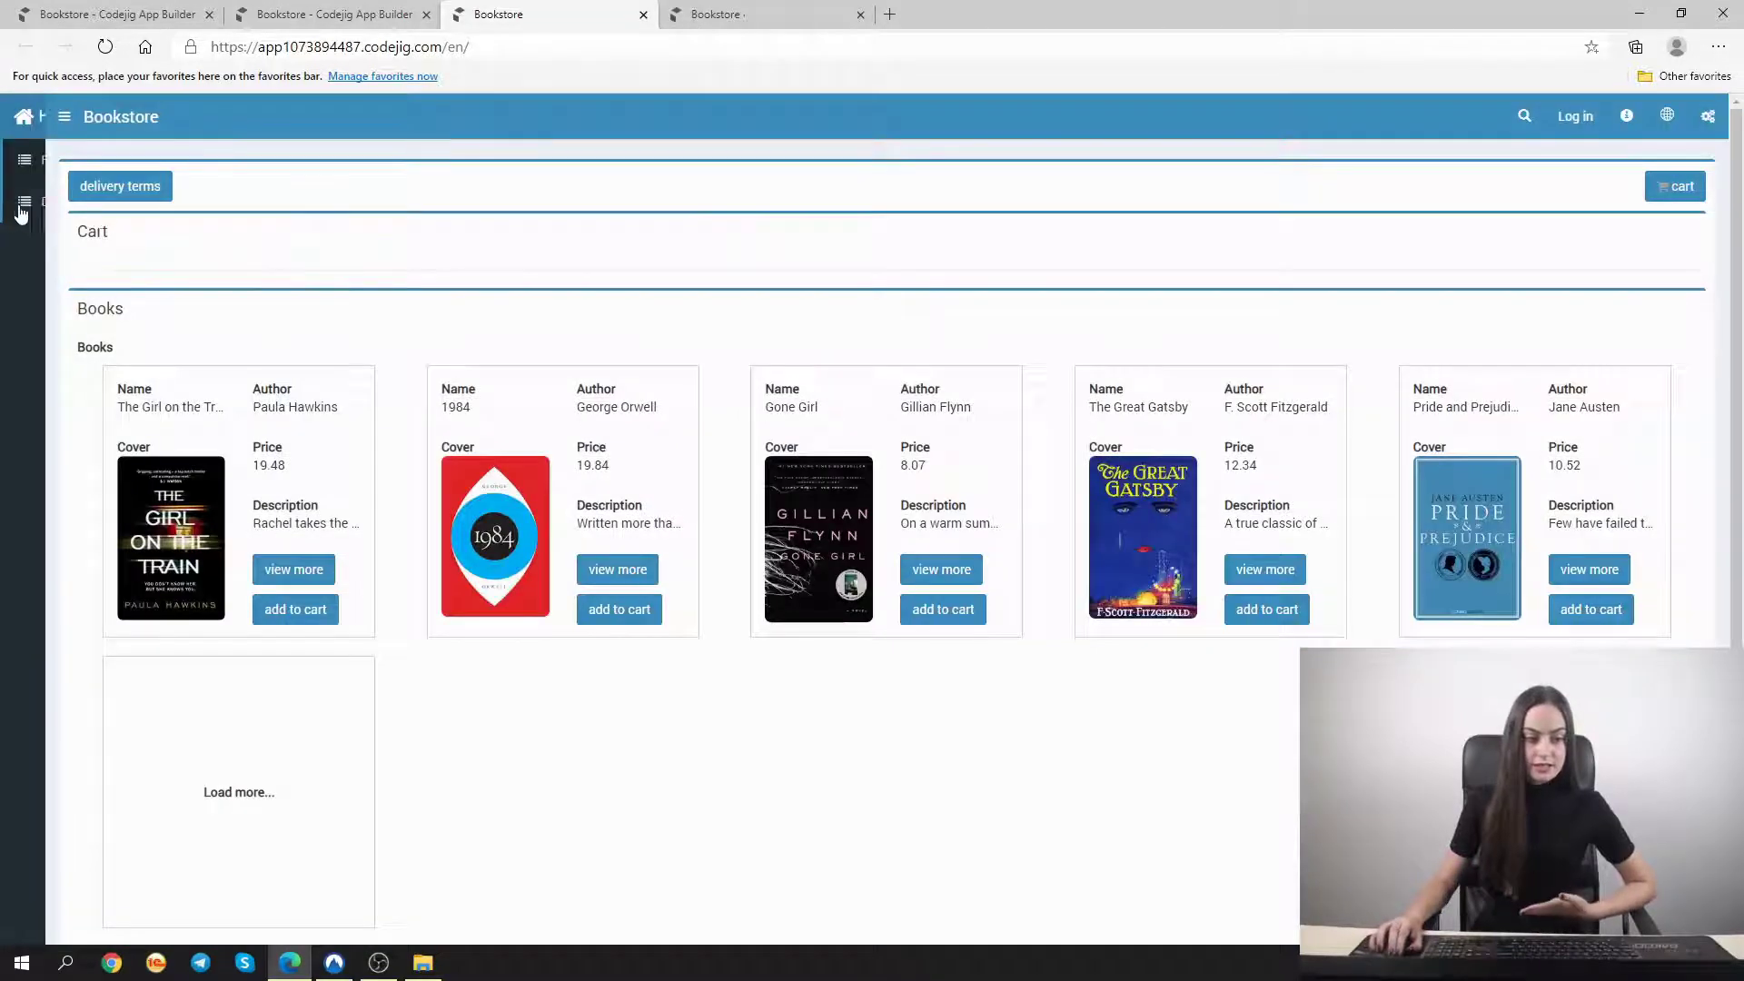
pyautogui.click(20, 203)
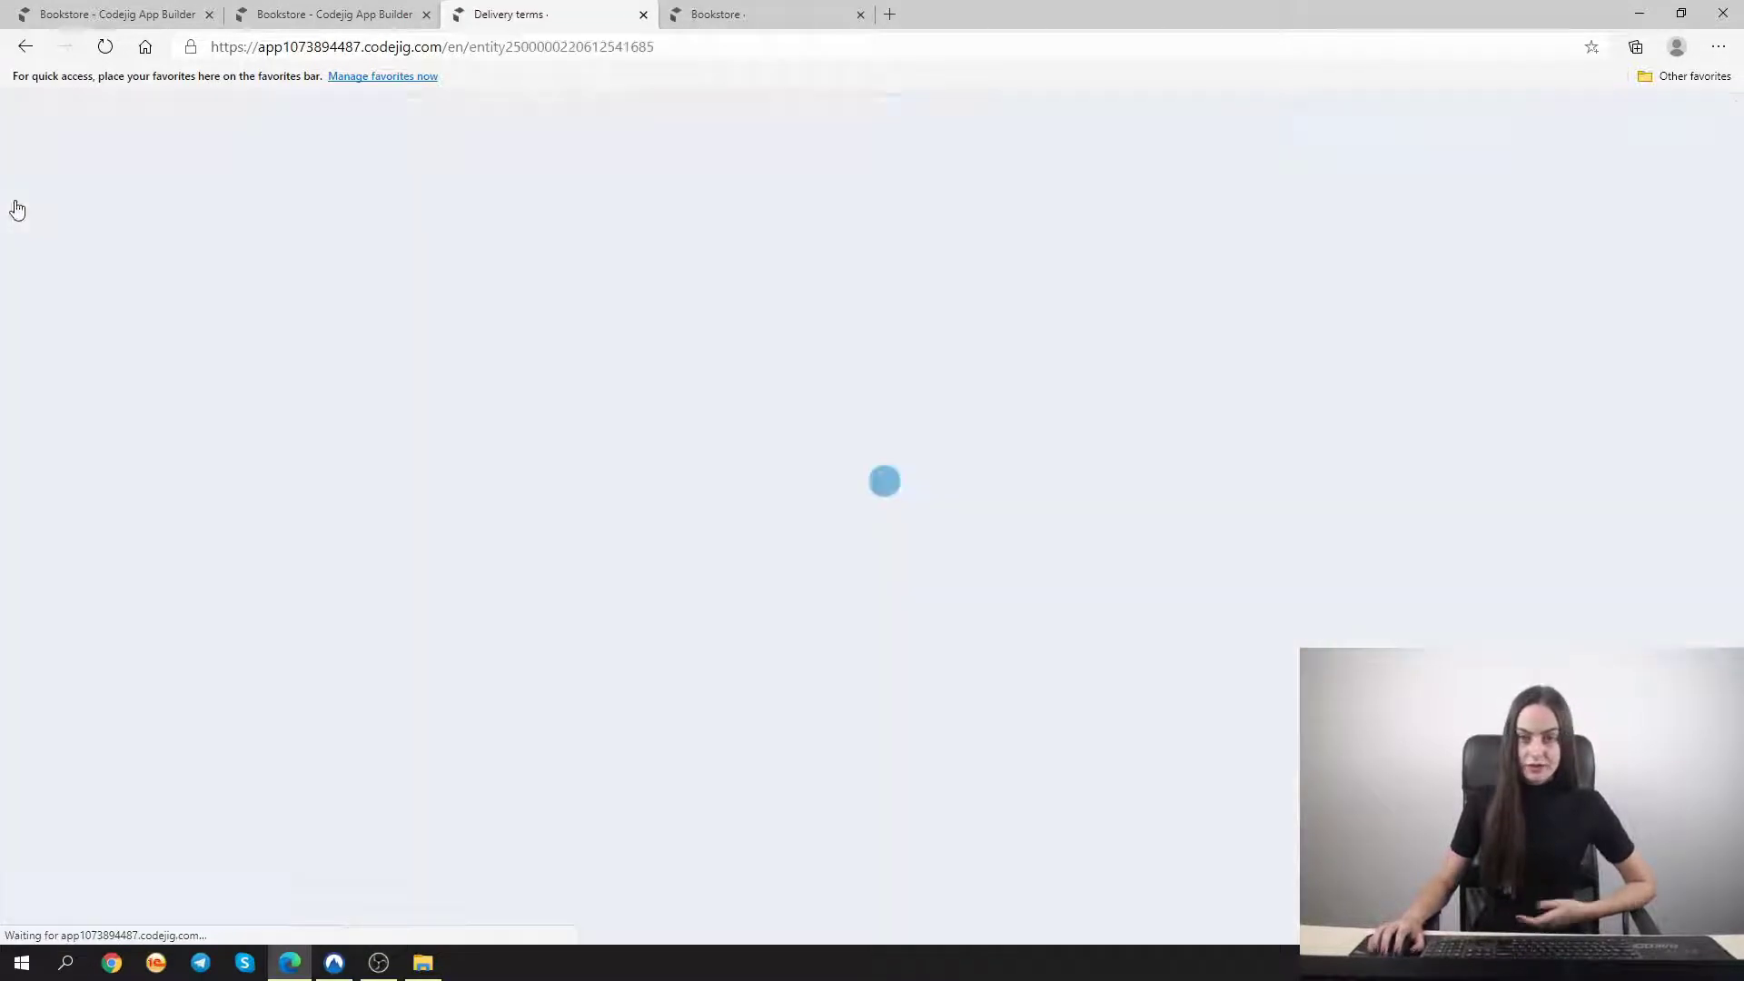
pyautogui.click(109, 231)
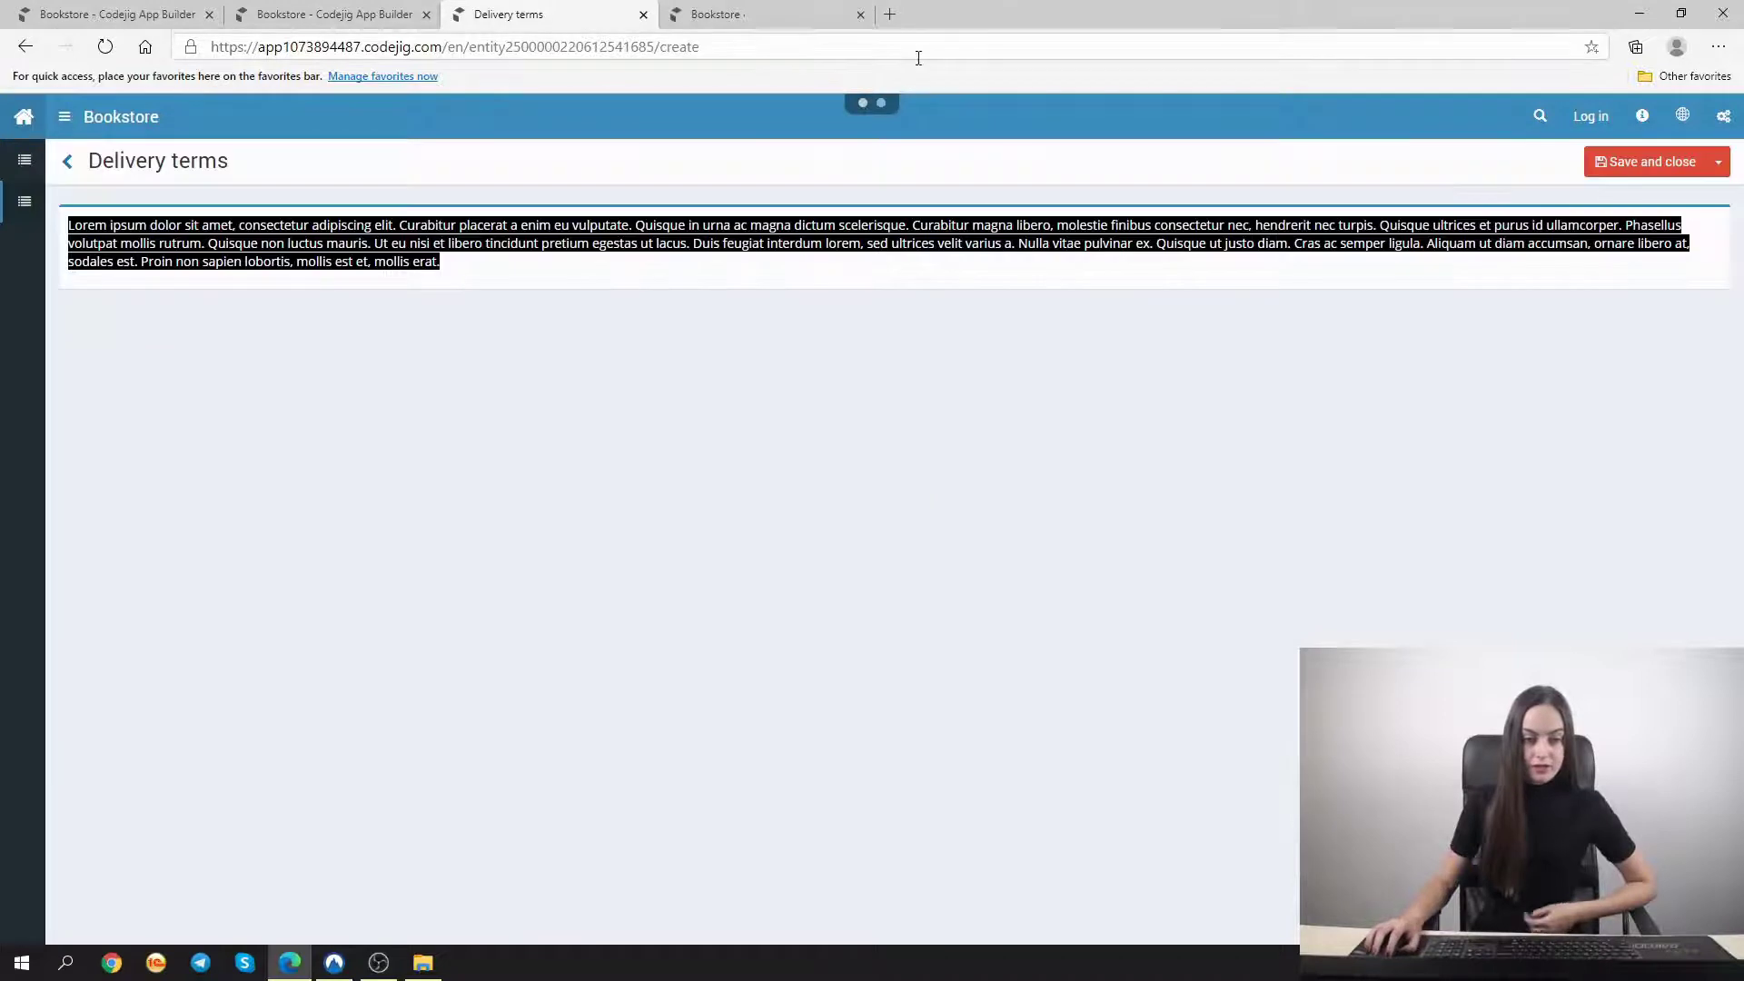
# Copy the web address of the running Delivery terms page, return to the app builder and save the Delivery terms web page
pyautogui.moveTo(805, 51); pyautogui.dragTo(204, 61)
pyautogui.hotkey('ctrl', 'c')
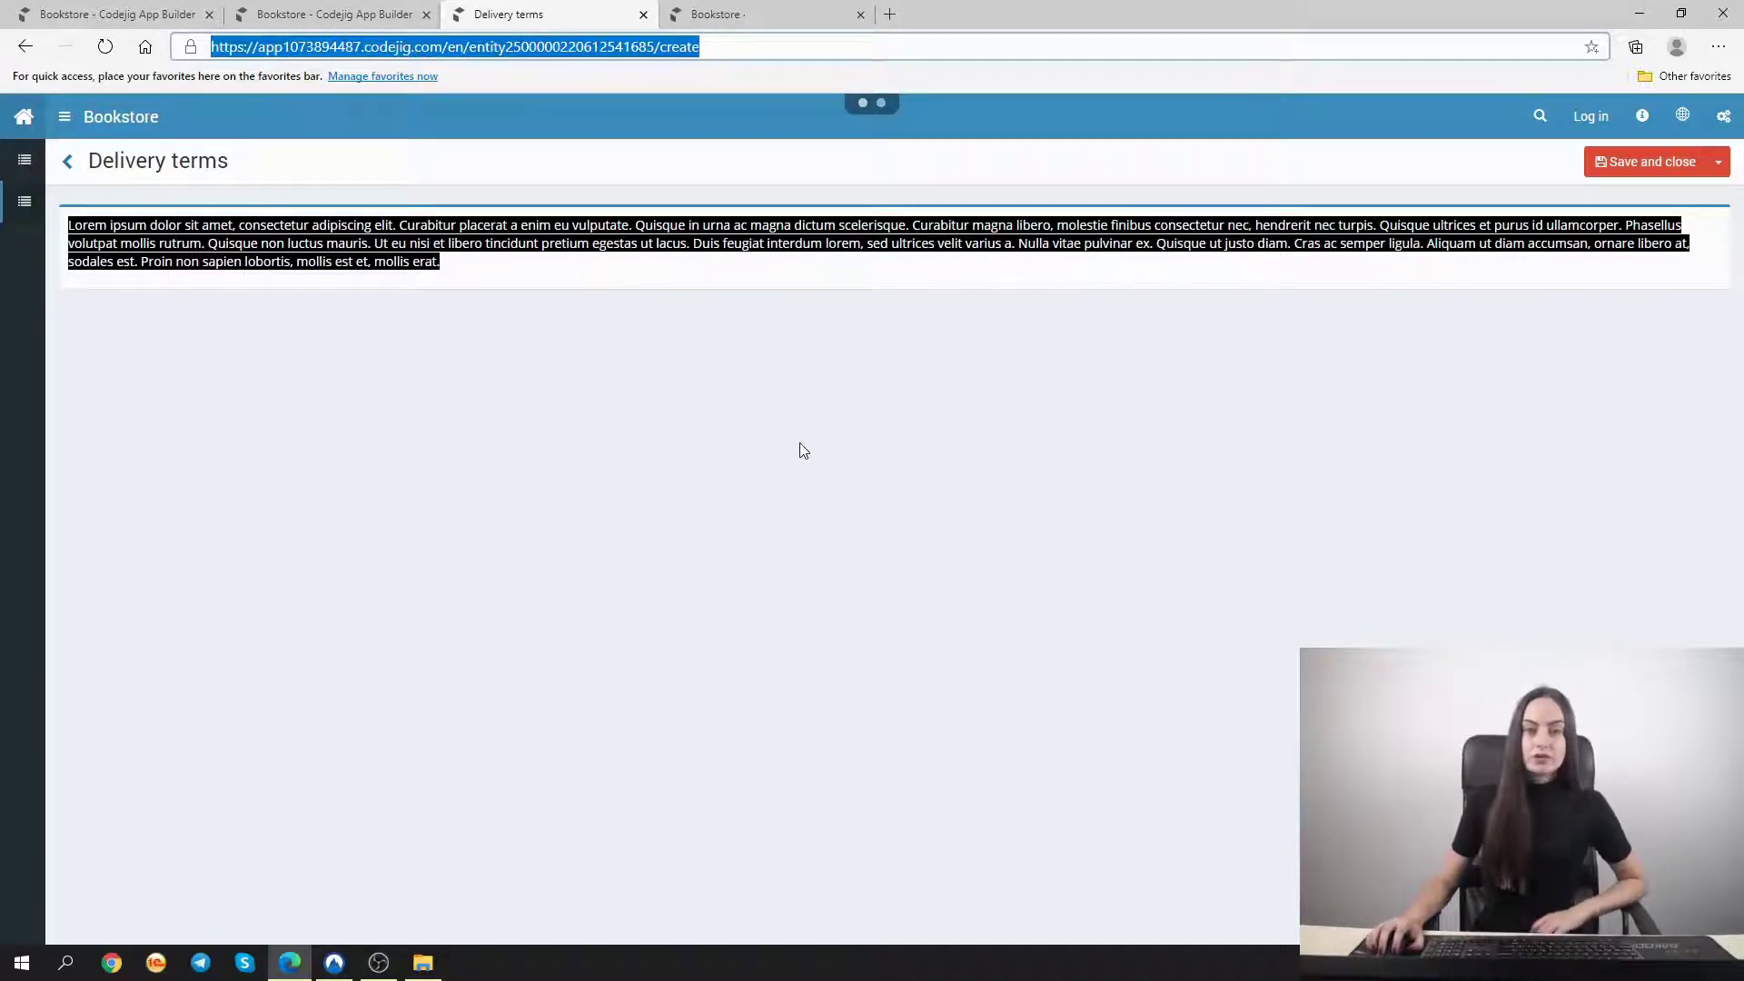
pyautogui.click(325, 14)
pyautogui.click(965, 165)
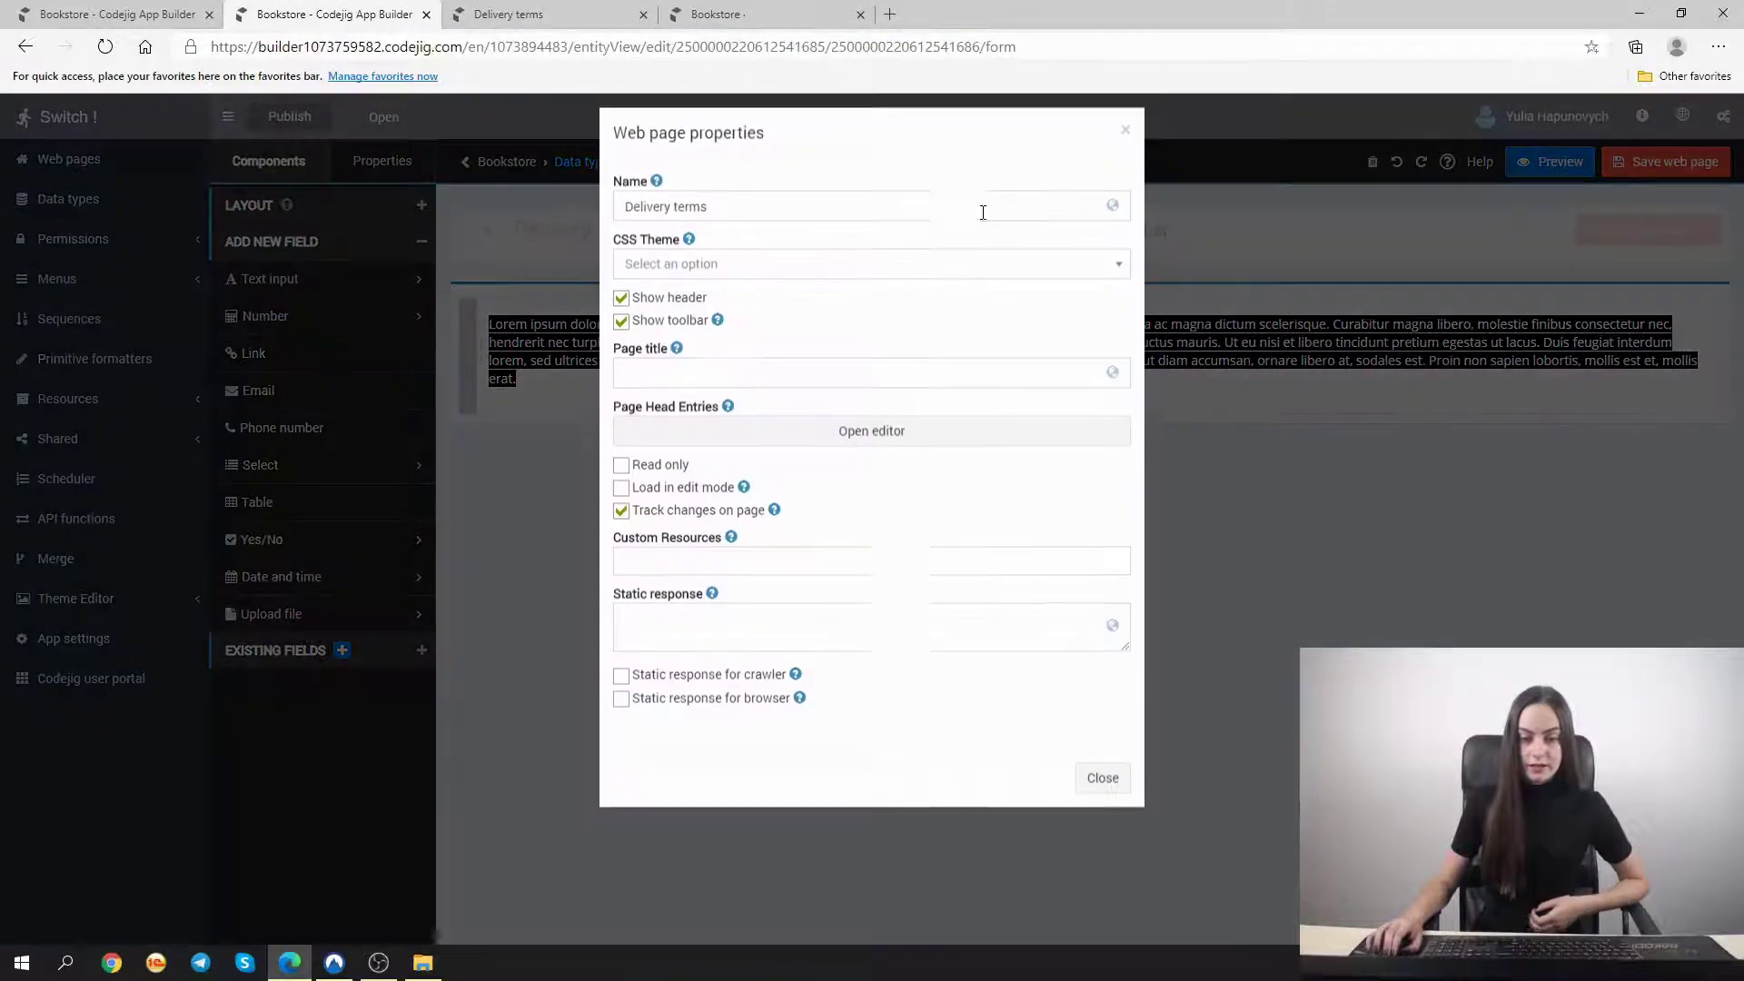
pyautogui.click(1125, 142)
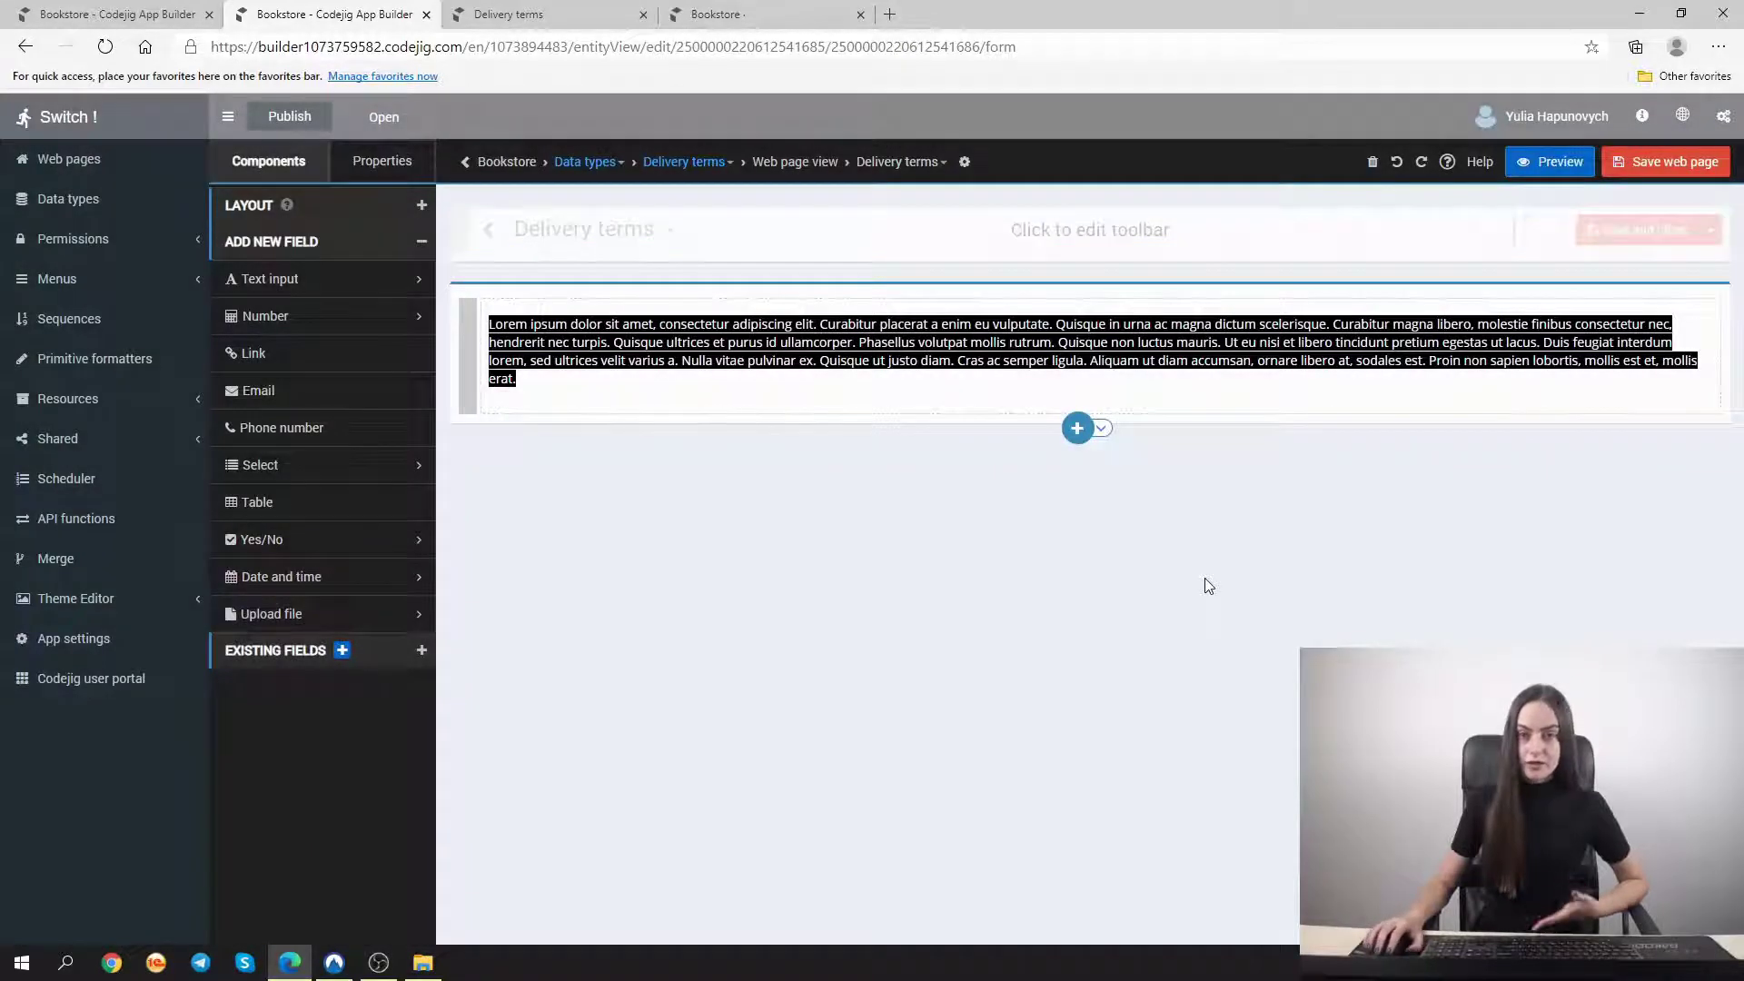
pyautogui.click(1666, 162)
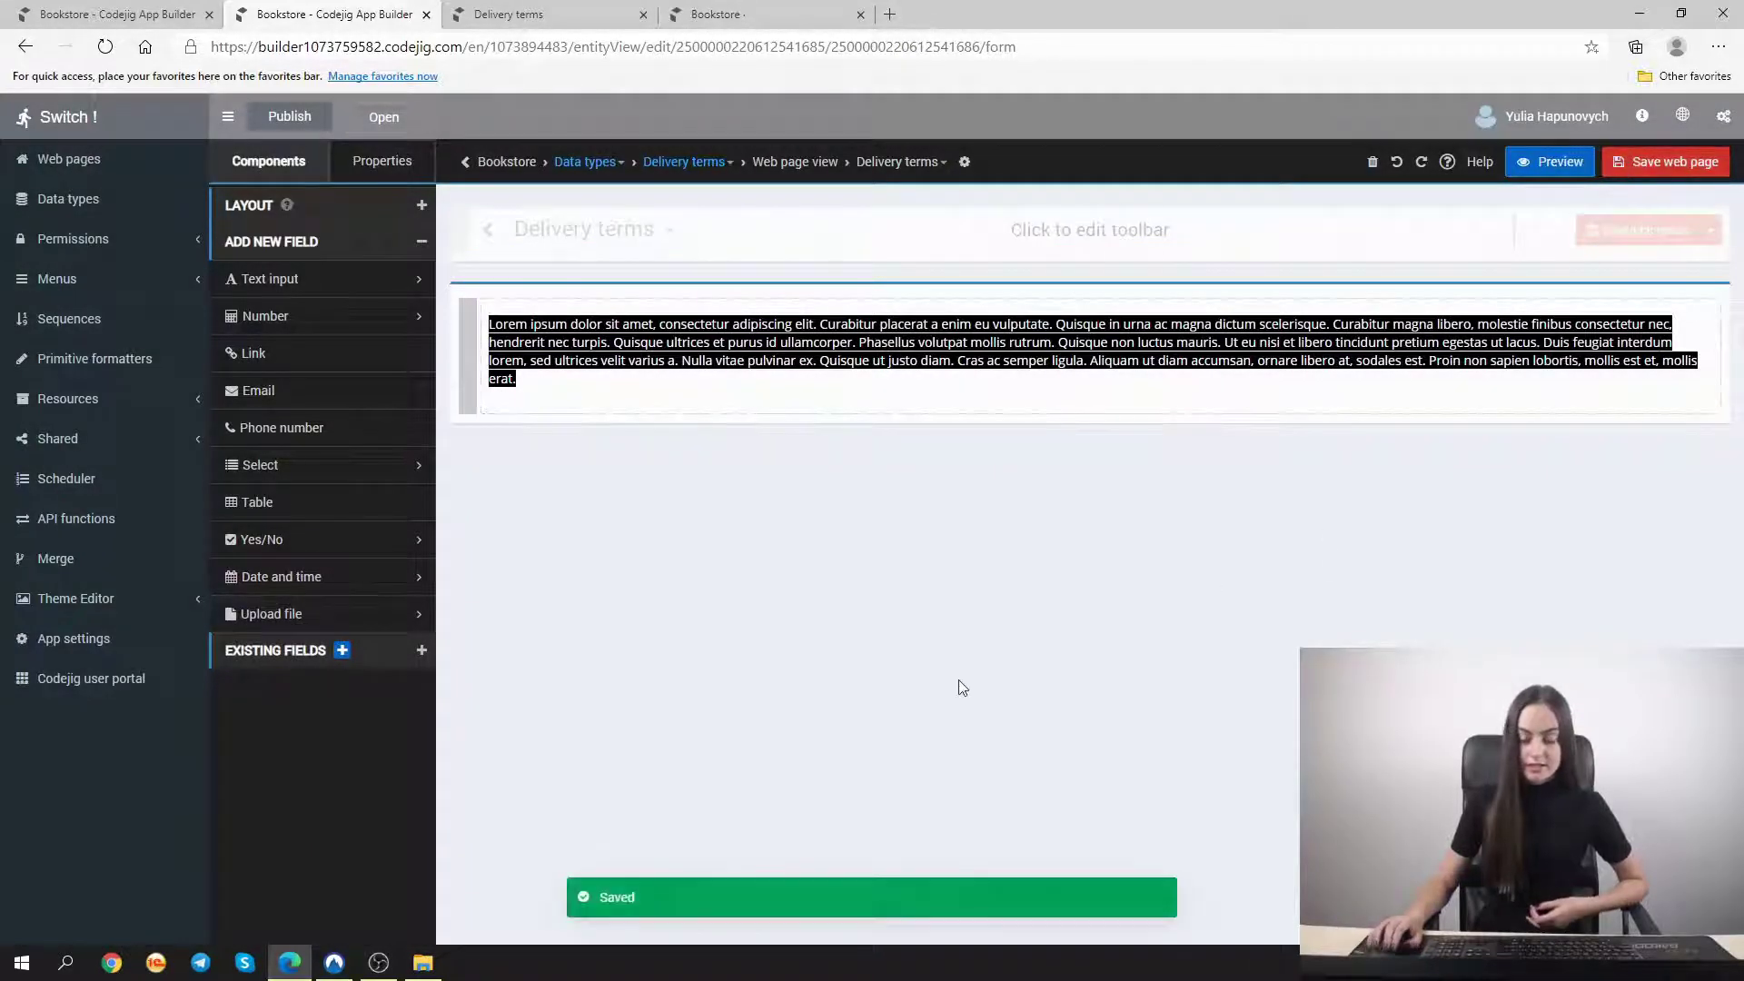
# Create a before server action named "view terms" for the delivery terms button on the Bookstore web page
pyautogui.click(140, 196)
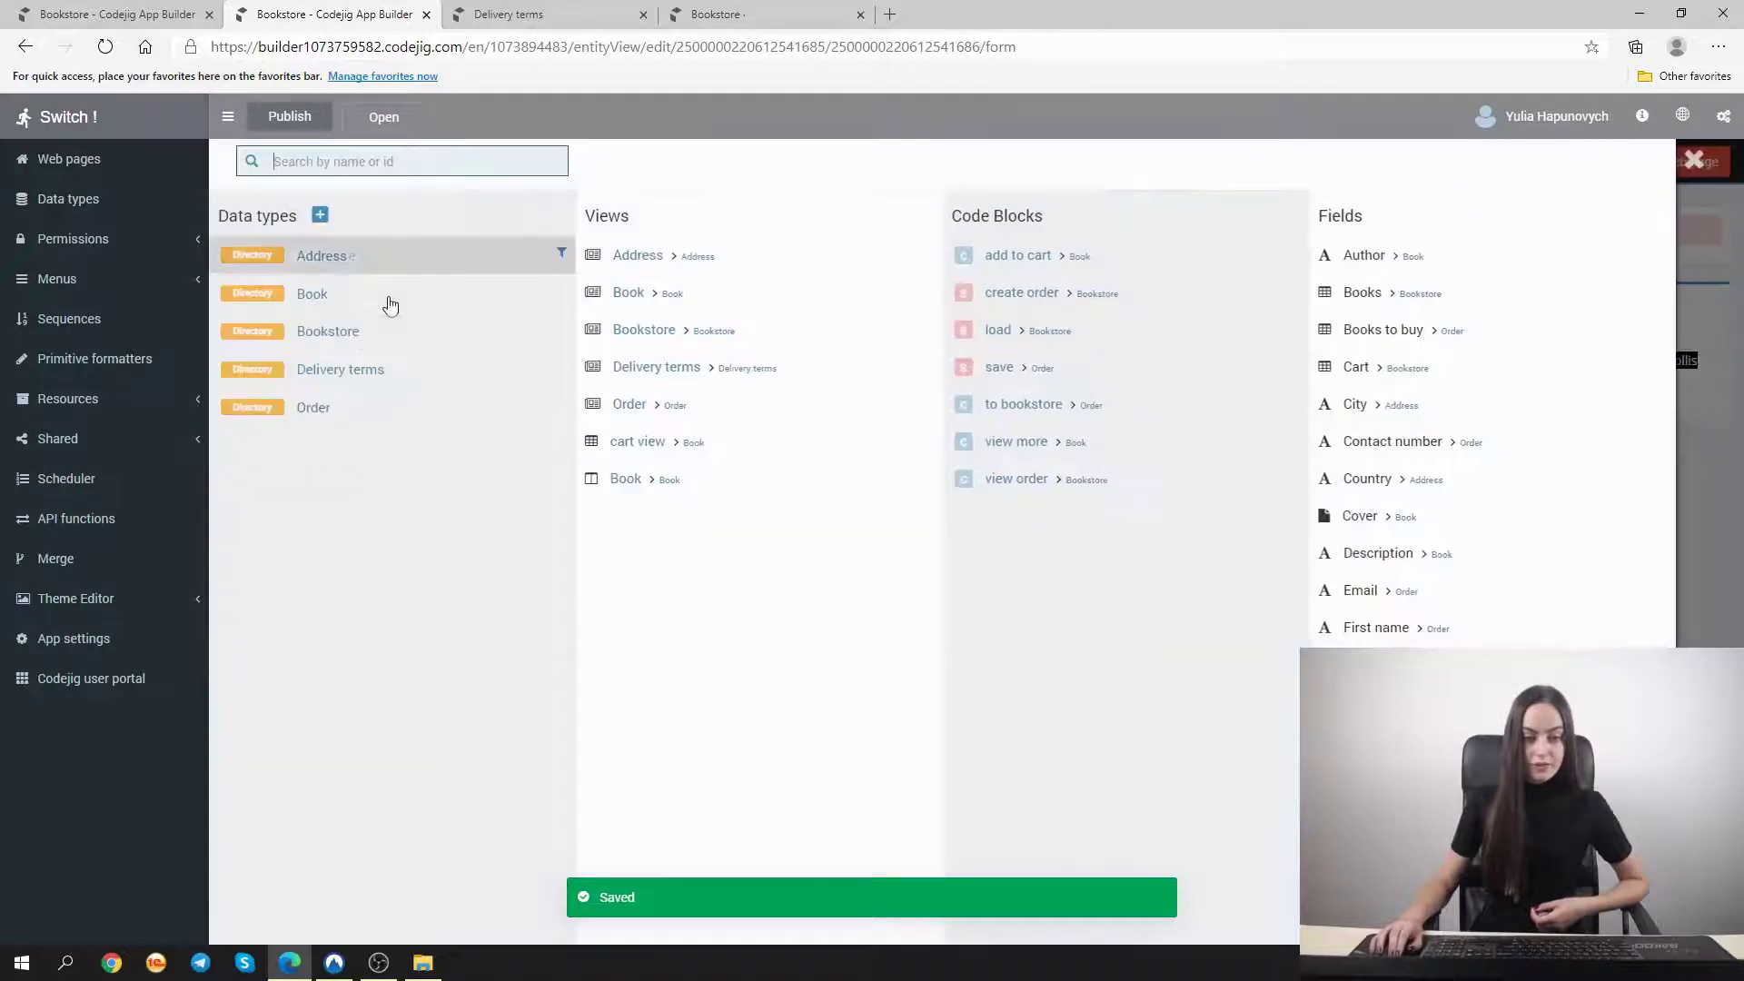
pyautogui.click(330, 346)
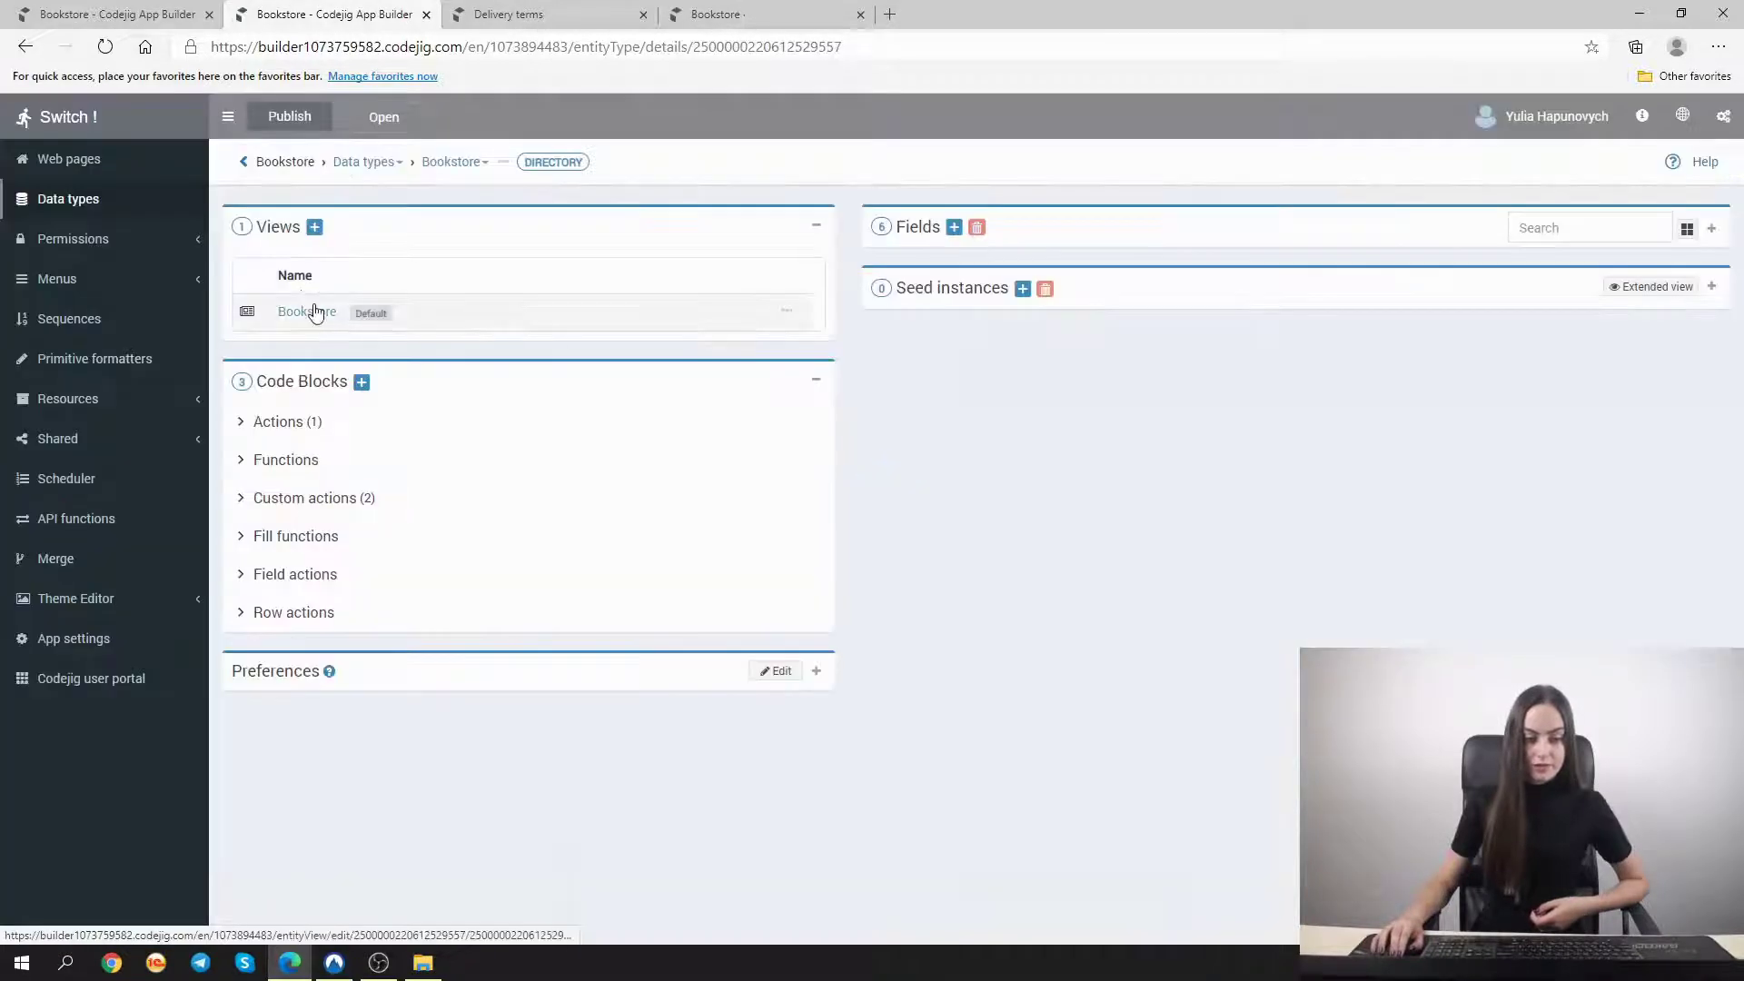
pyautogui.click(315, 310)
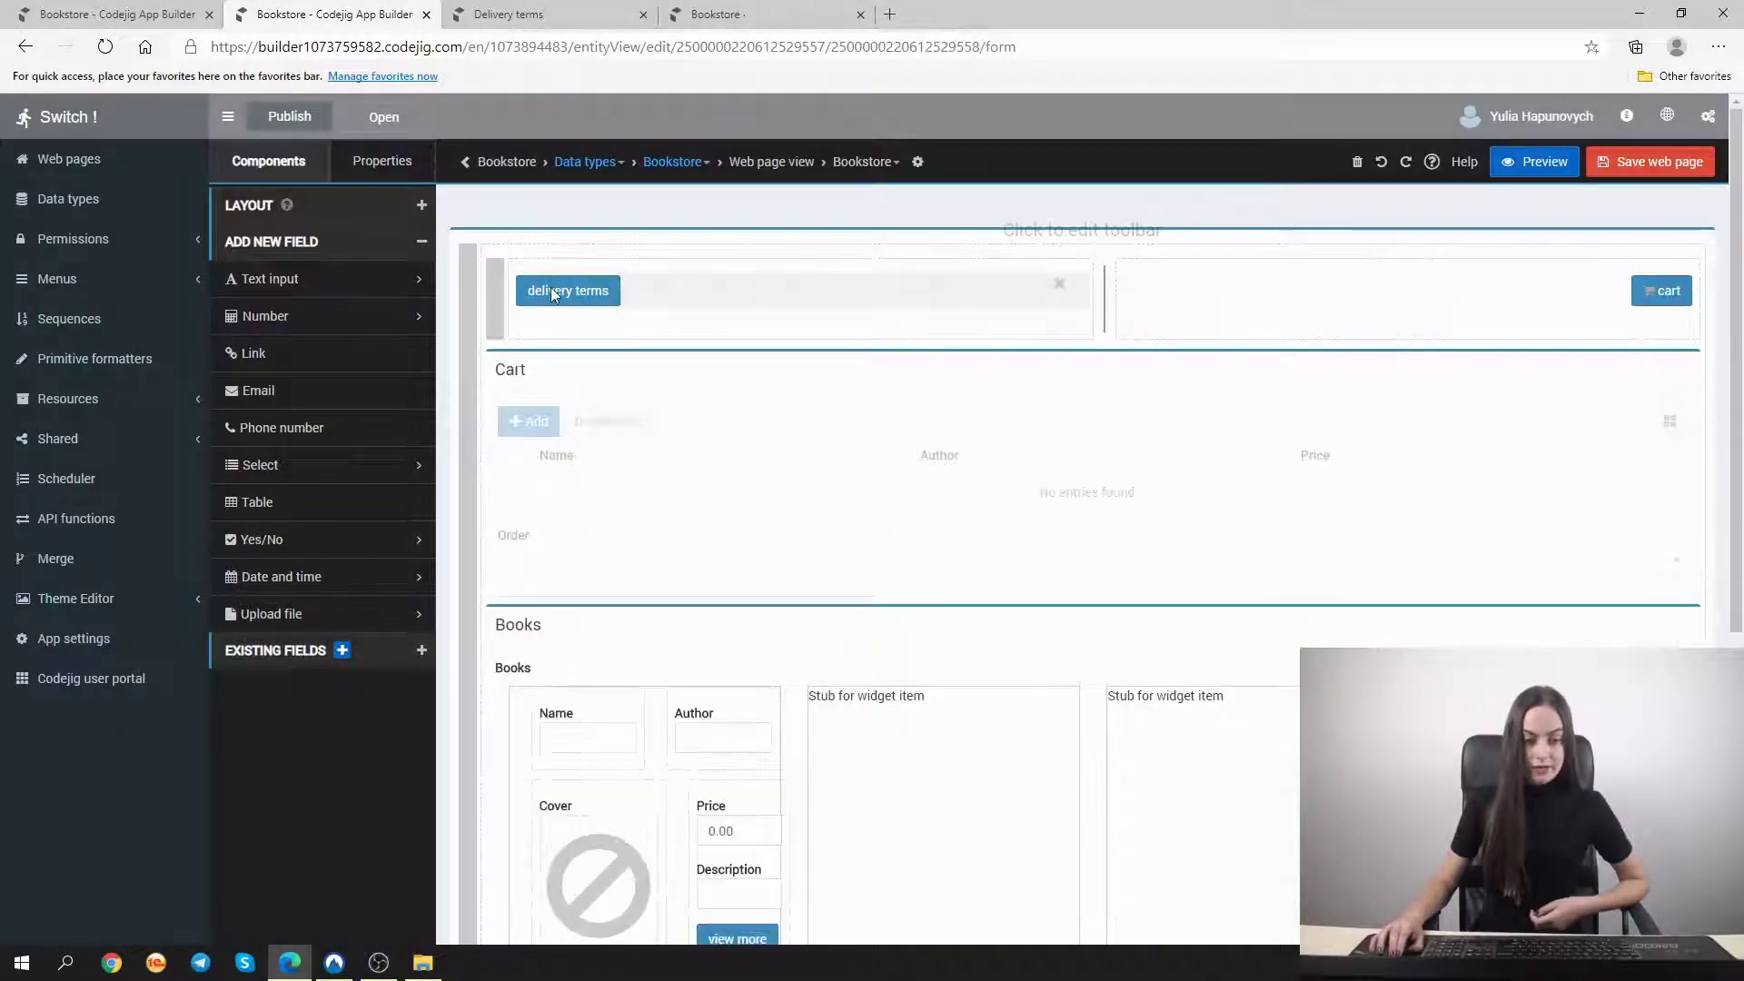
pyautogui.click(550, 289)
pyautogui.click(305, 374)
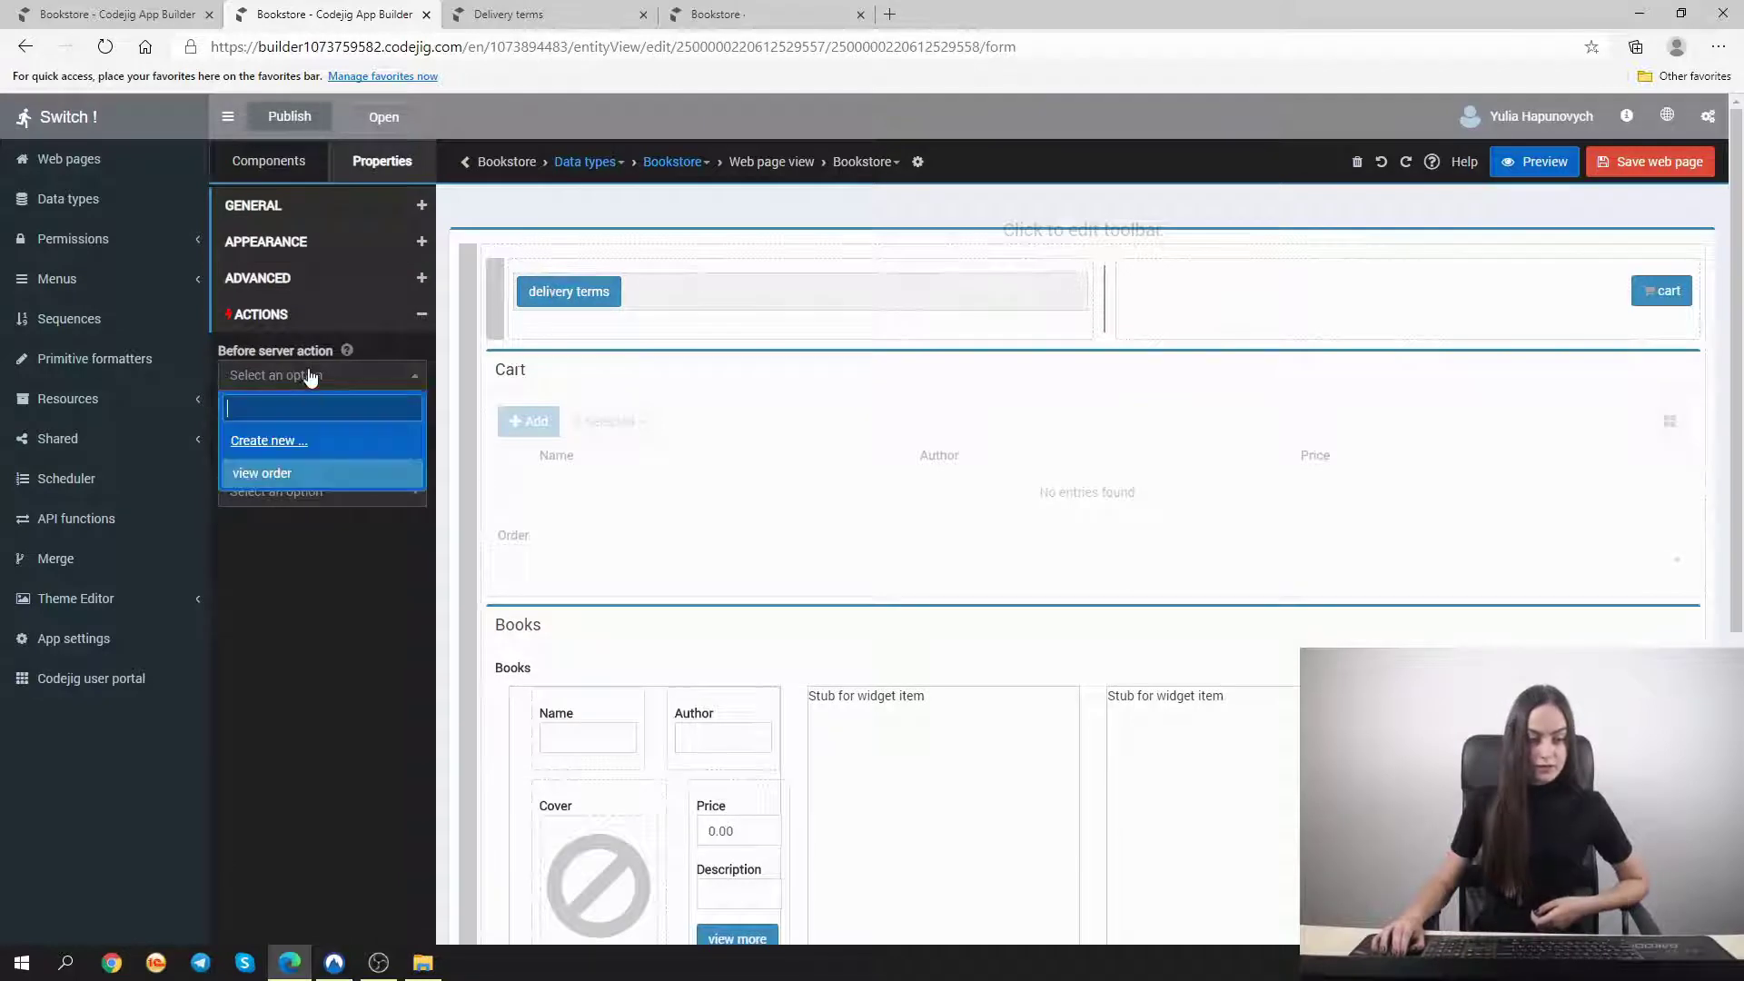
pyautogui.click(297, 441)
pyautogui.click(709, 222)
pyautogui.write('v')
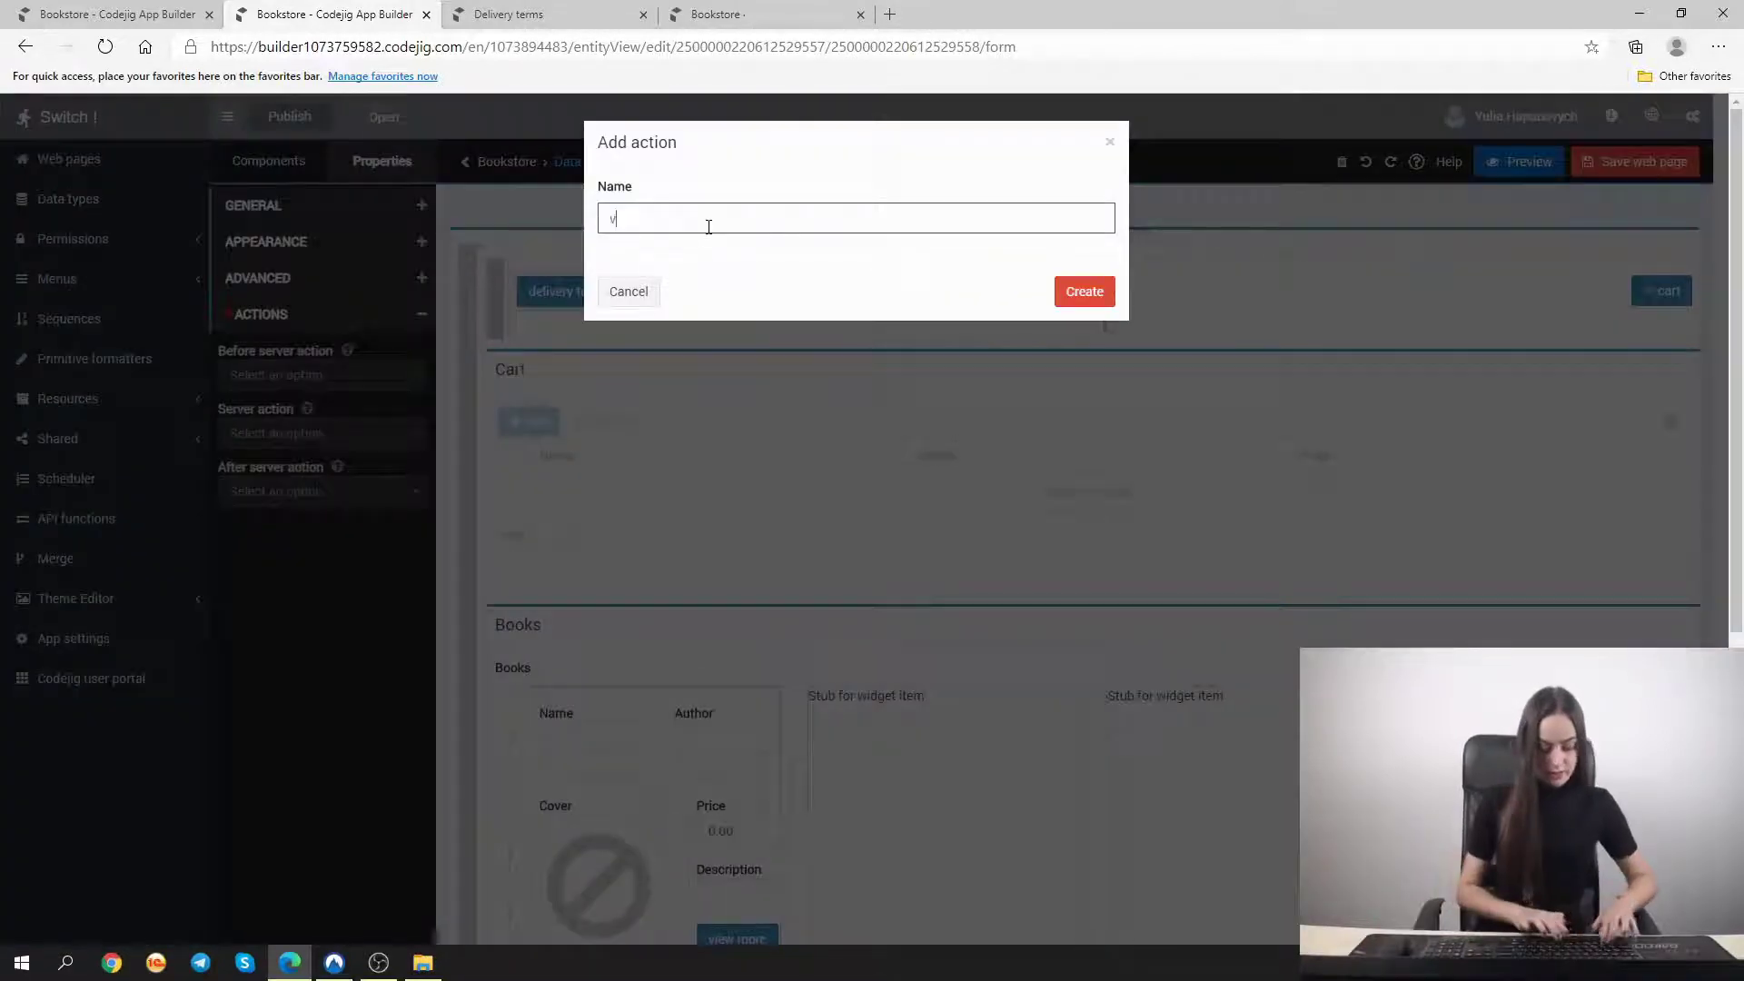
pyautogui.write('iew terms')
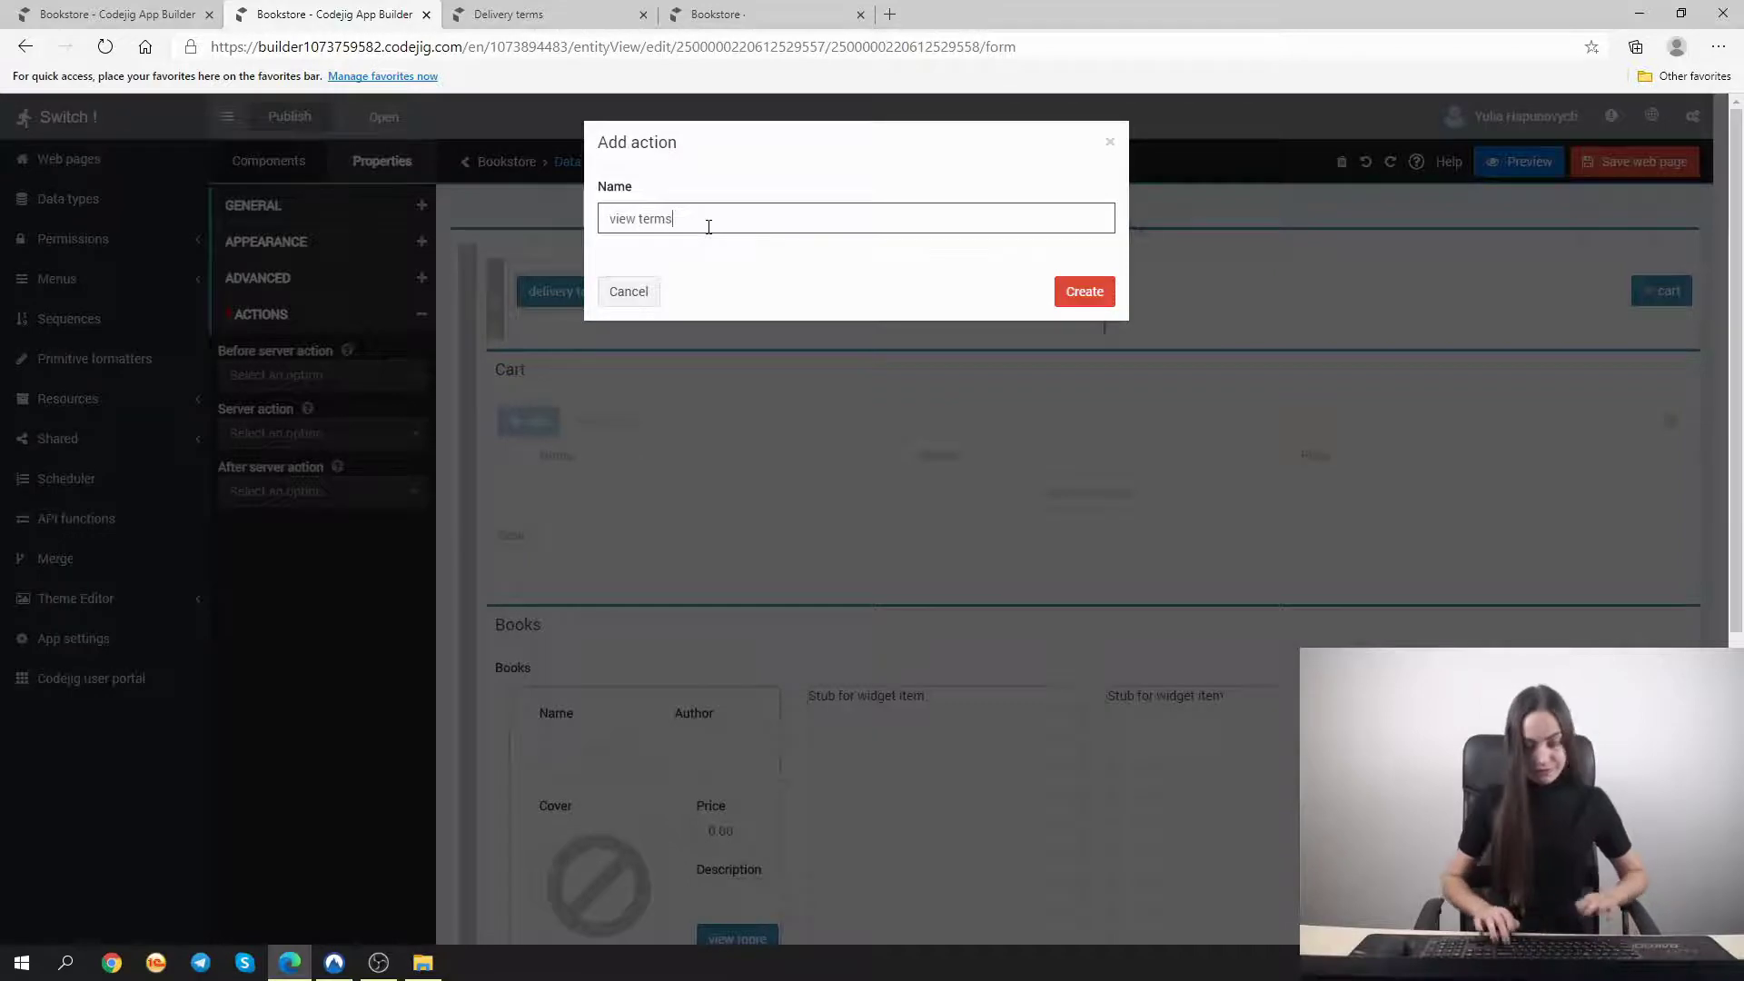
pyautogui.press('Return')
pyautogui.click(853, 234)
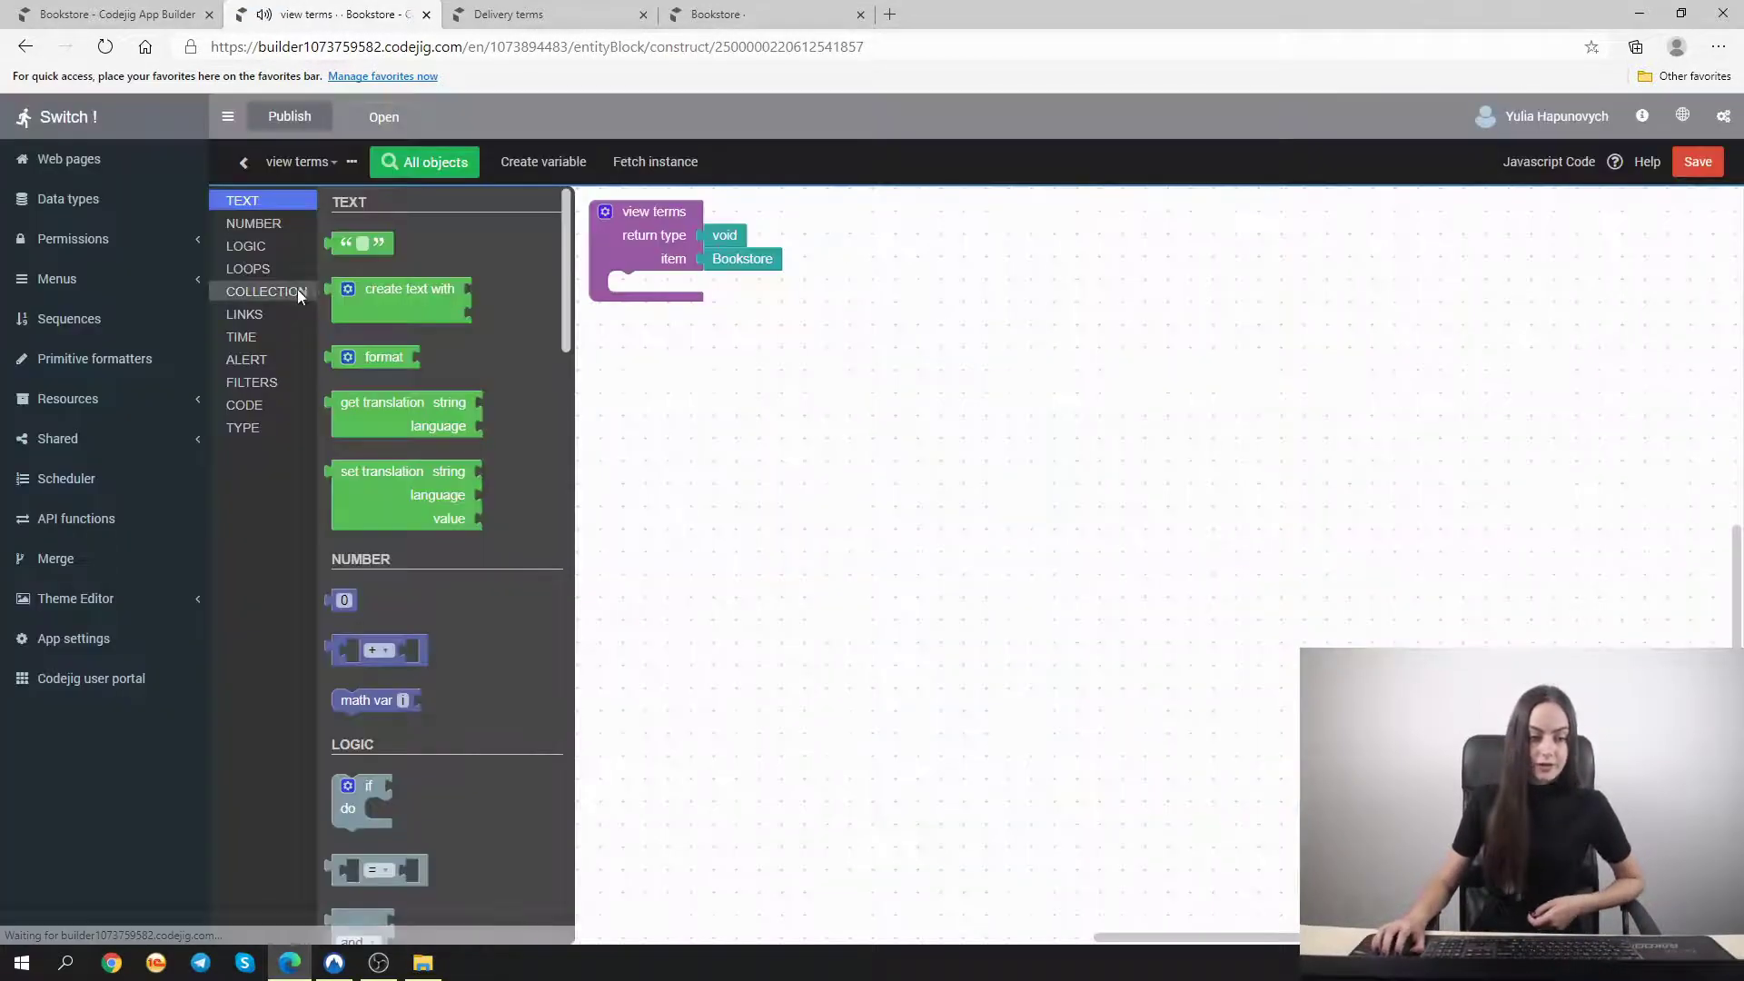
# Add an open link block set to the same browser tab to the view terms action and attach an absolute url block
pyautogui.click(256, 314)
pyautogui.moveTo(384, 245); pyautogui.dragTo(713, 296)
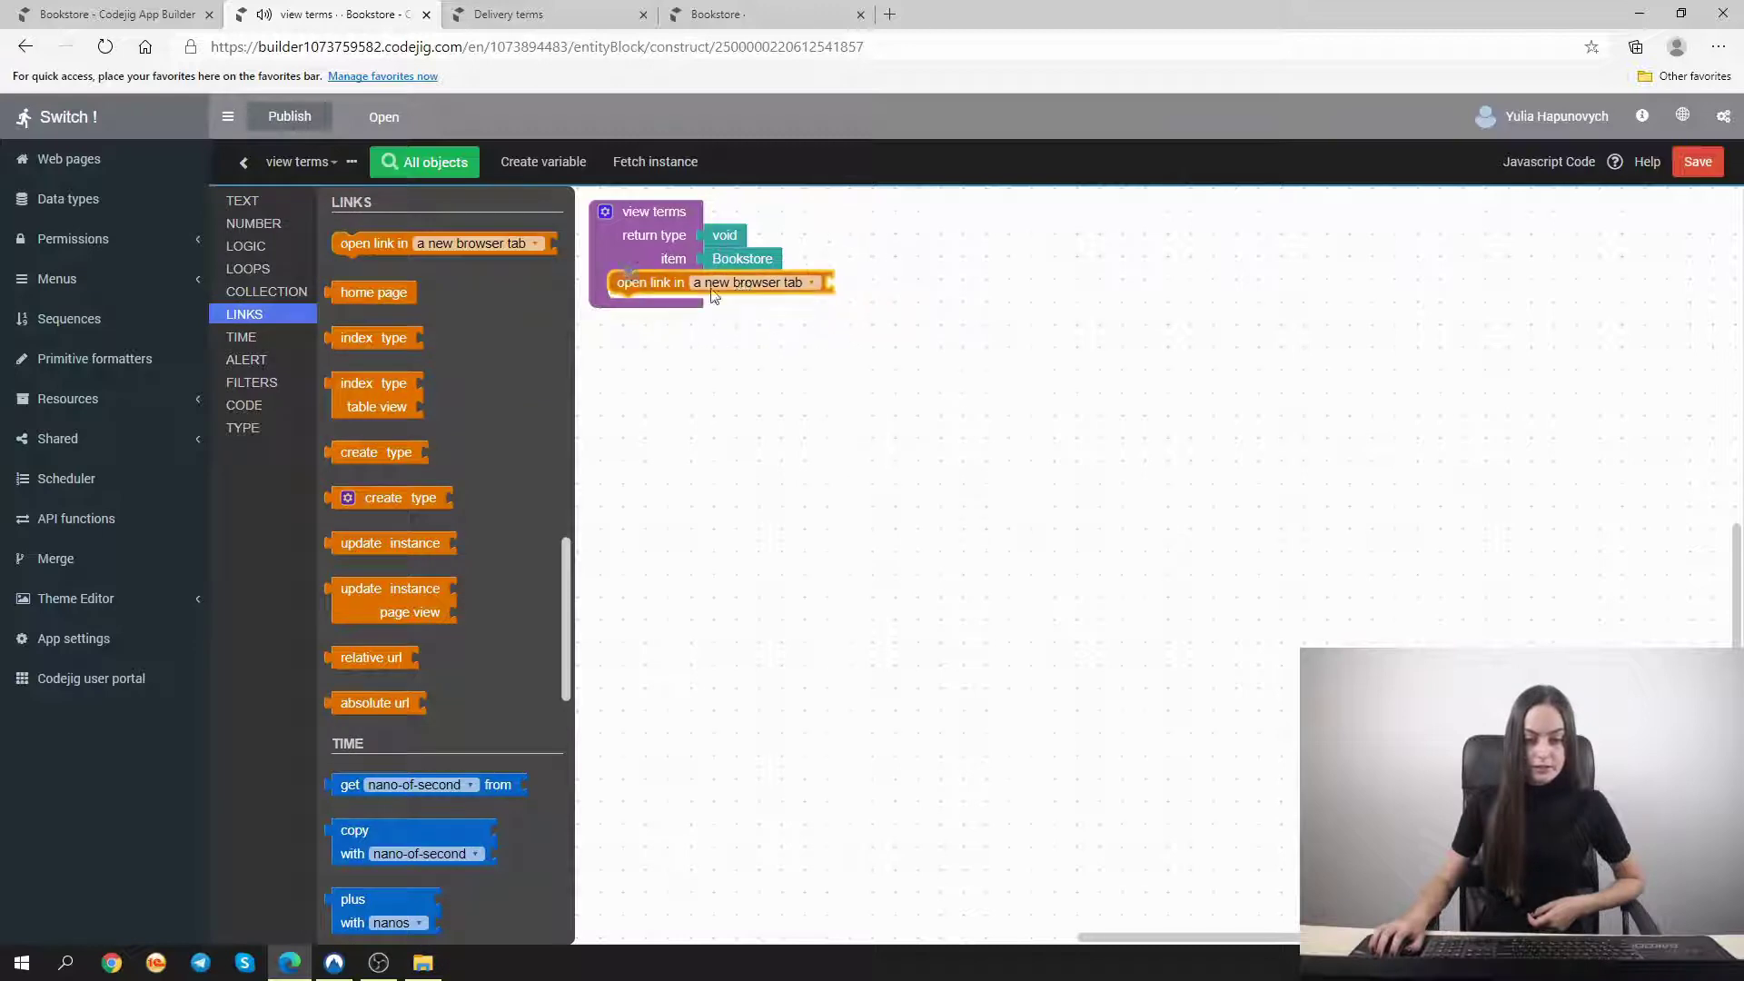
pyautogui.click(745, 289)
pyautogui.click(754, 371)
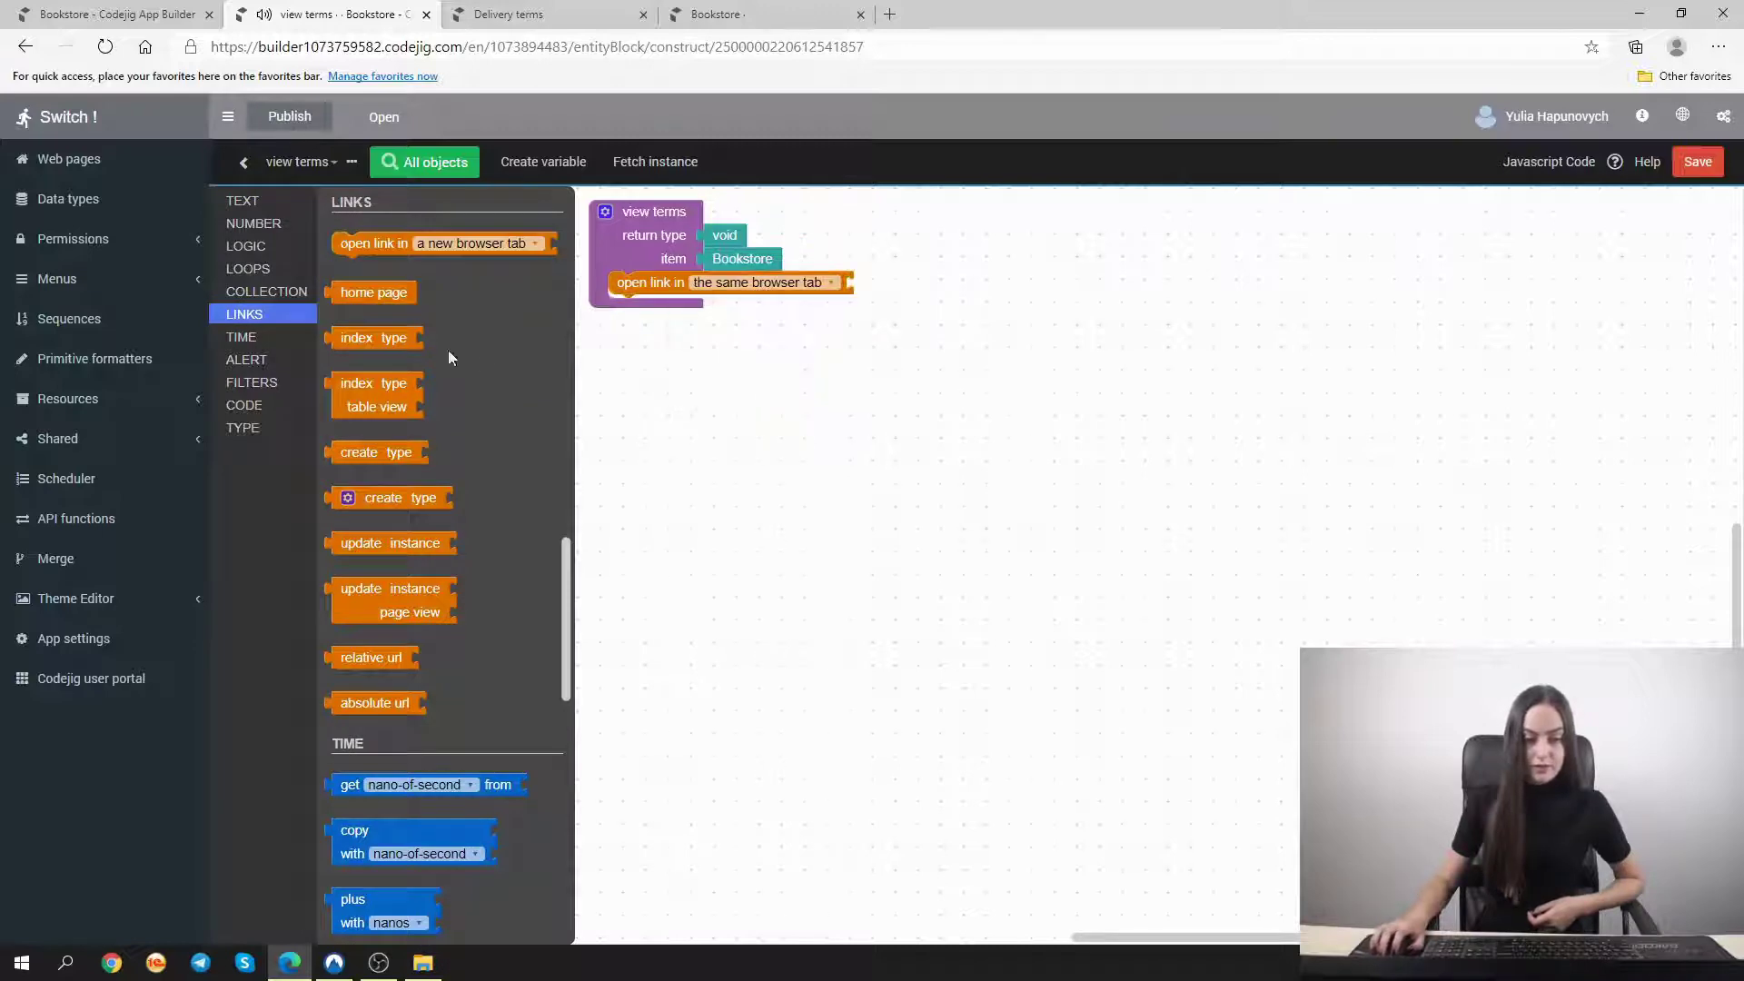
pyautogui.moveTo(374, 703); pyautogui.dragTo(904, 284)
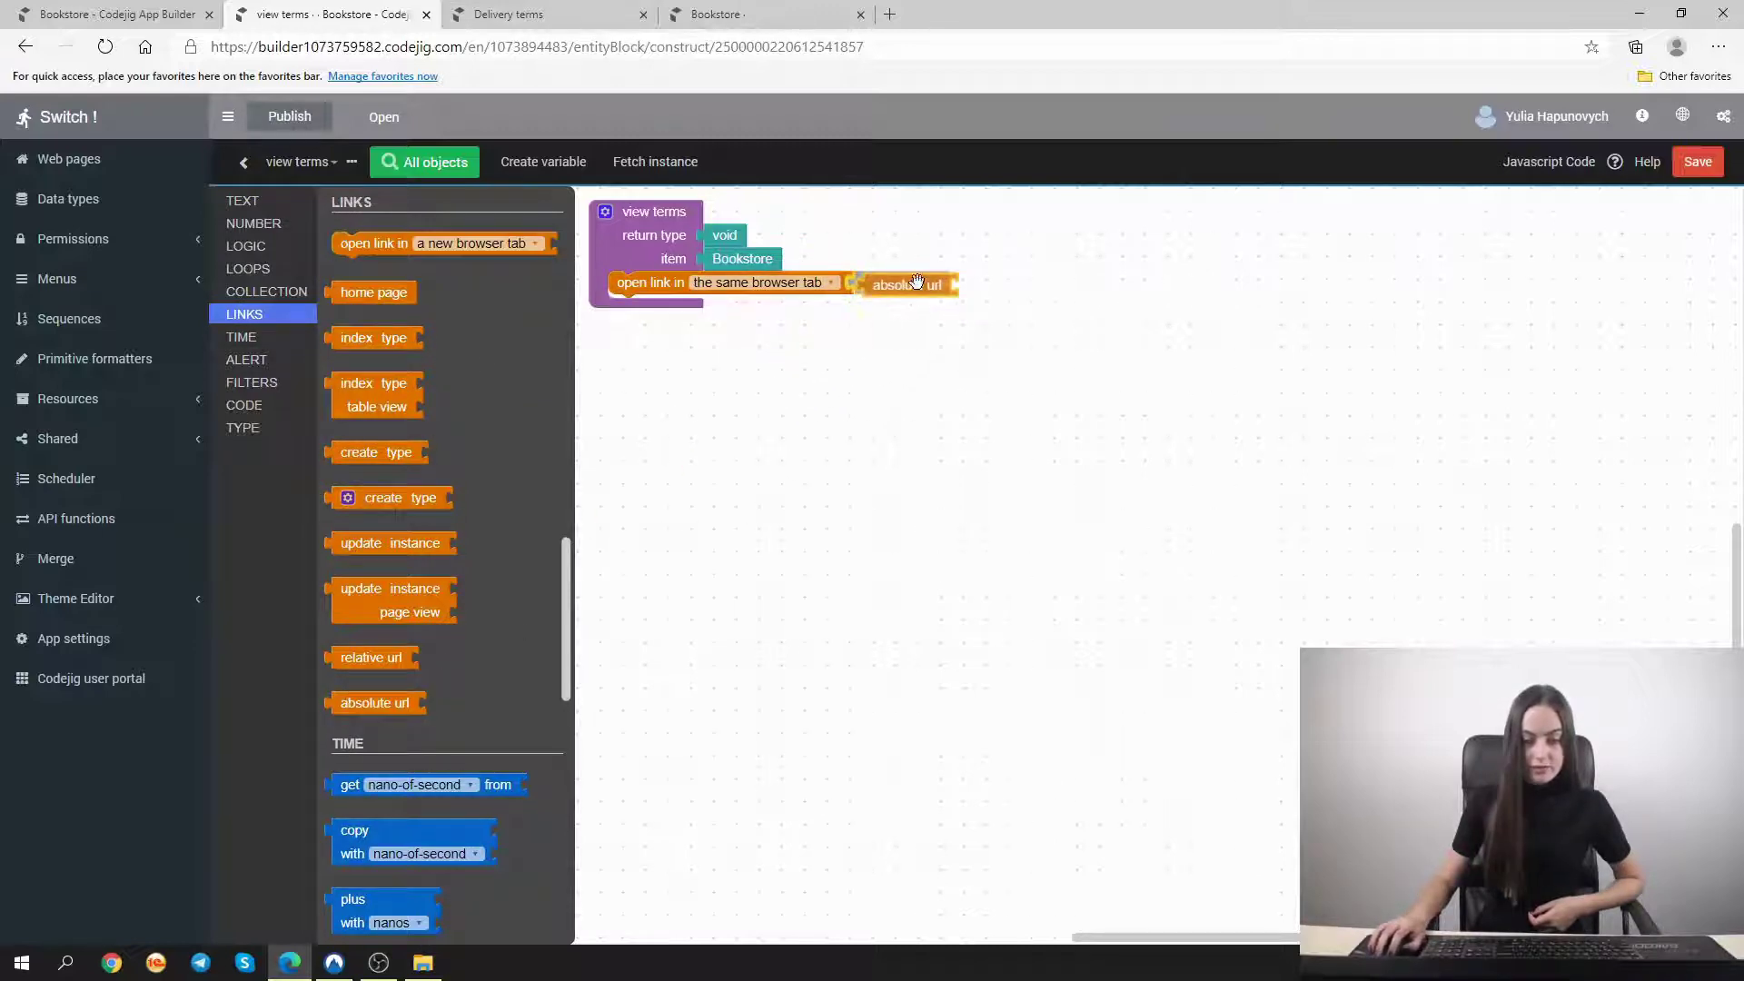
pyautogui.click(292, 201)
pyautogui.moveTo(363, 242); pyautogui.dragTo(1001, 289)
pyautogui.click(1002, 289)
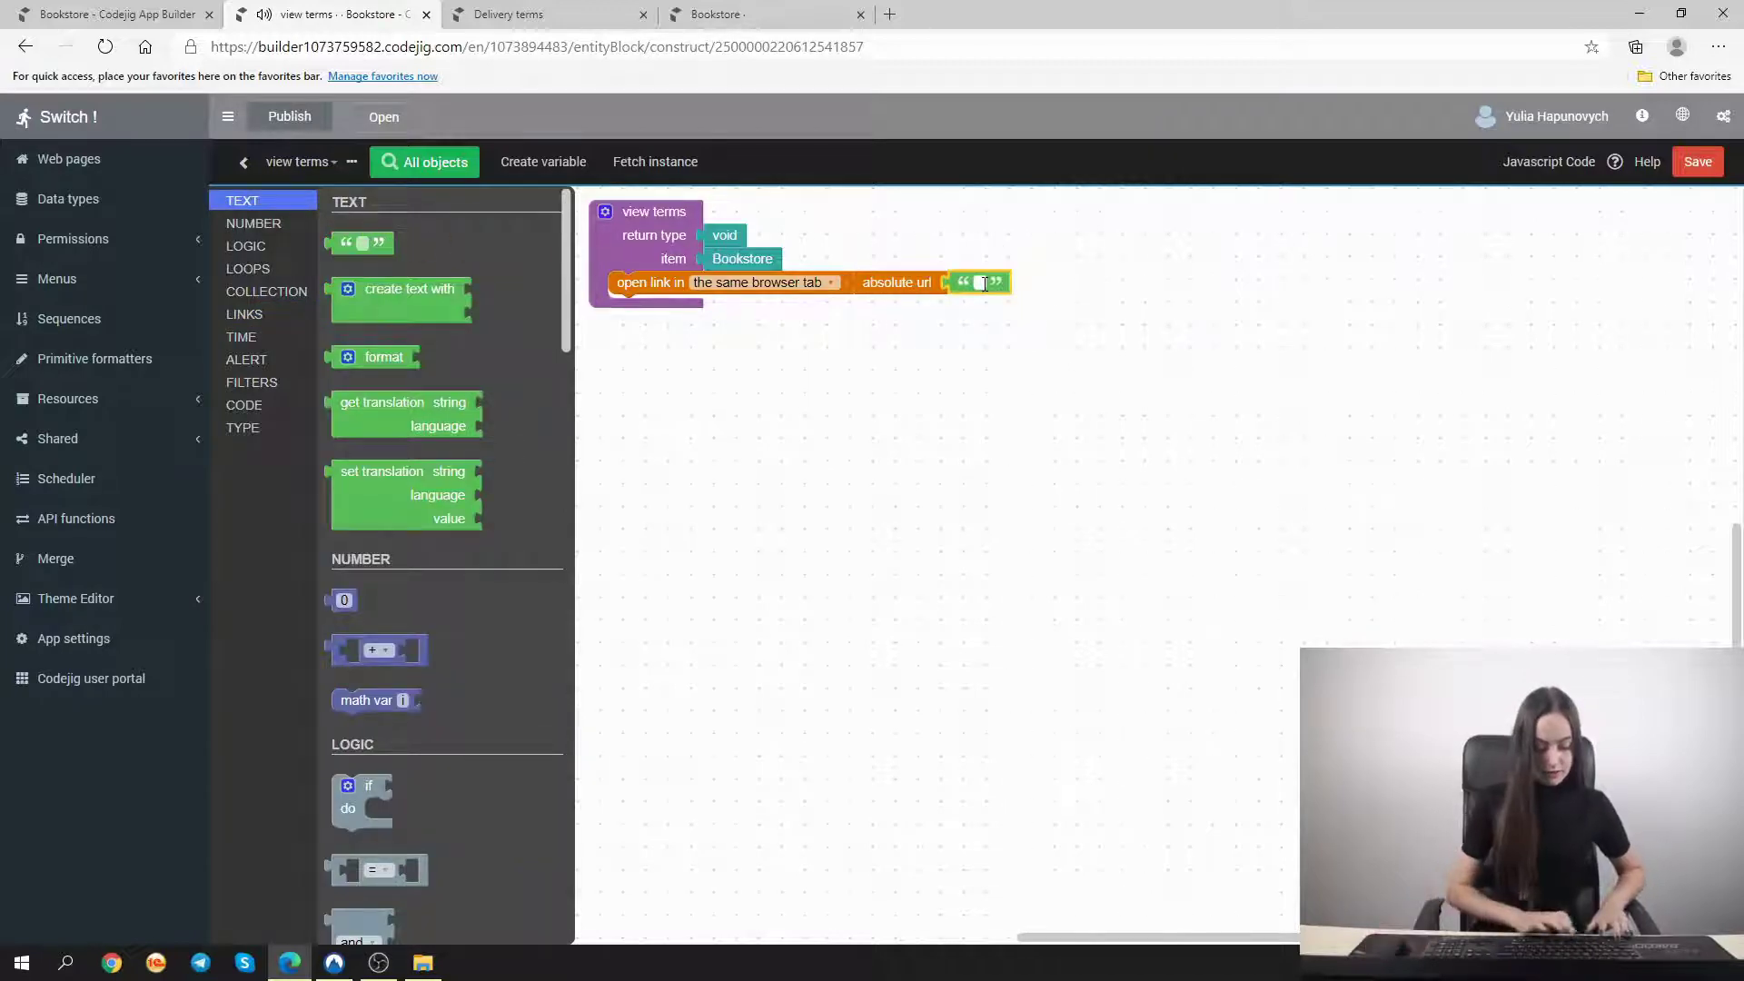
pyautogui.hotkey('ctrl', 'v')
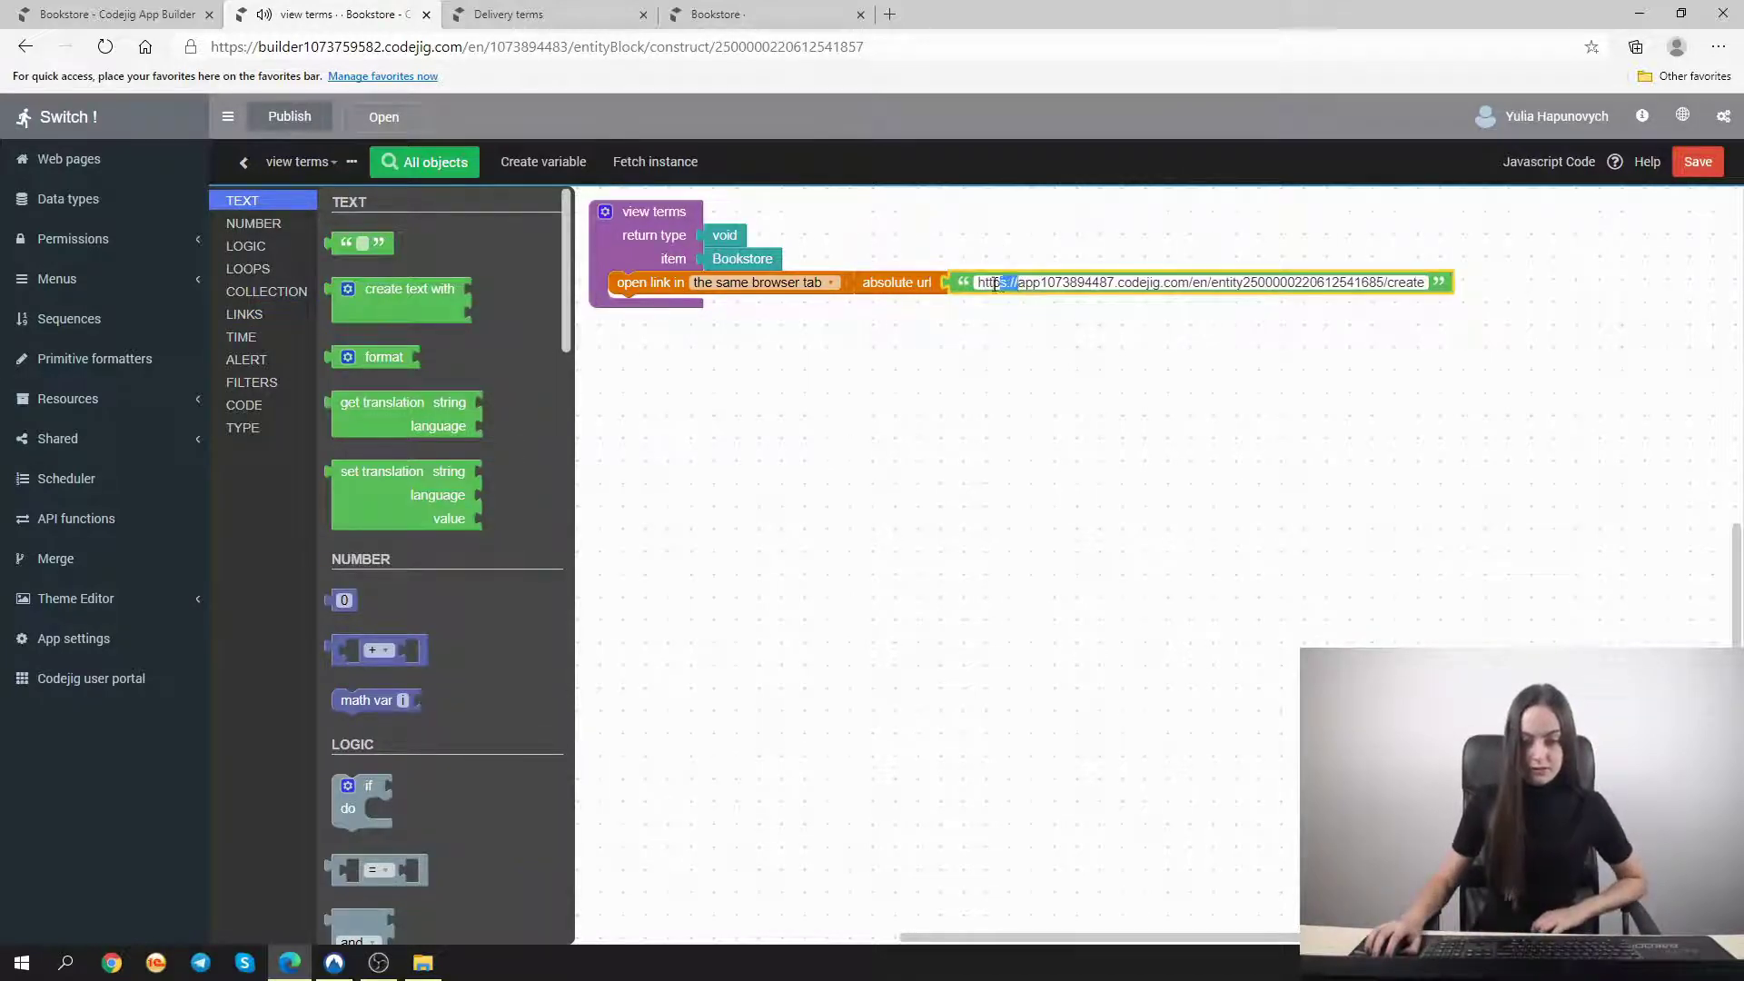
pyautogui.moveTo(994, 284); pyautogui.dragTo(978, 284)
pyautogui.press('BackSpace')
pyautogui.click(1135, 415)
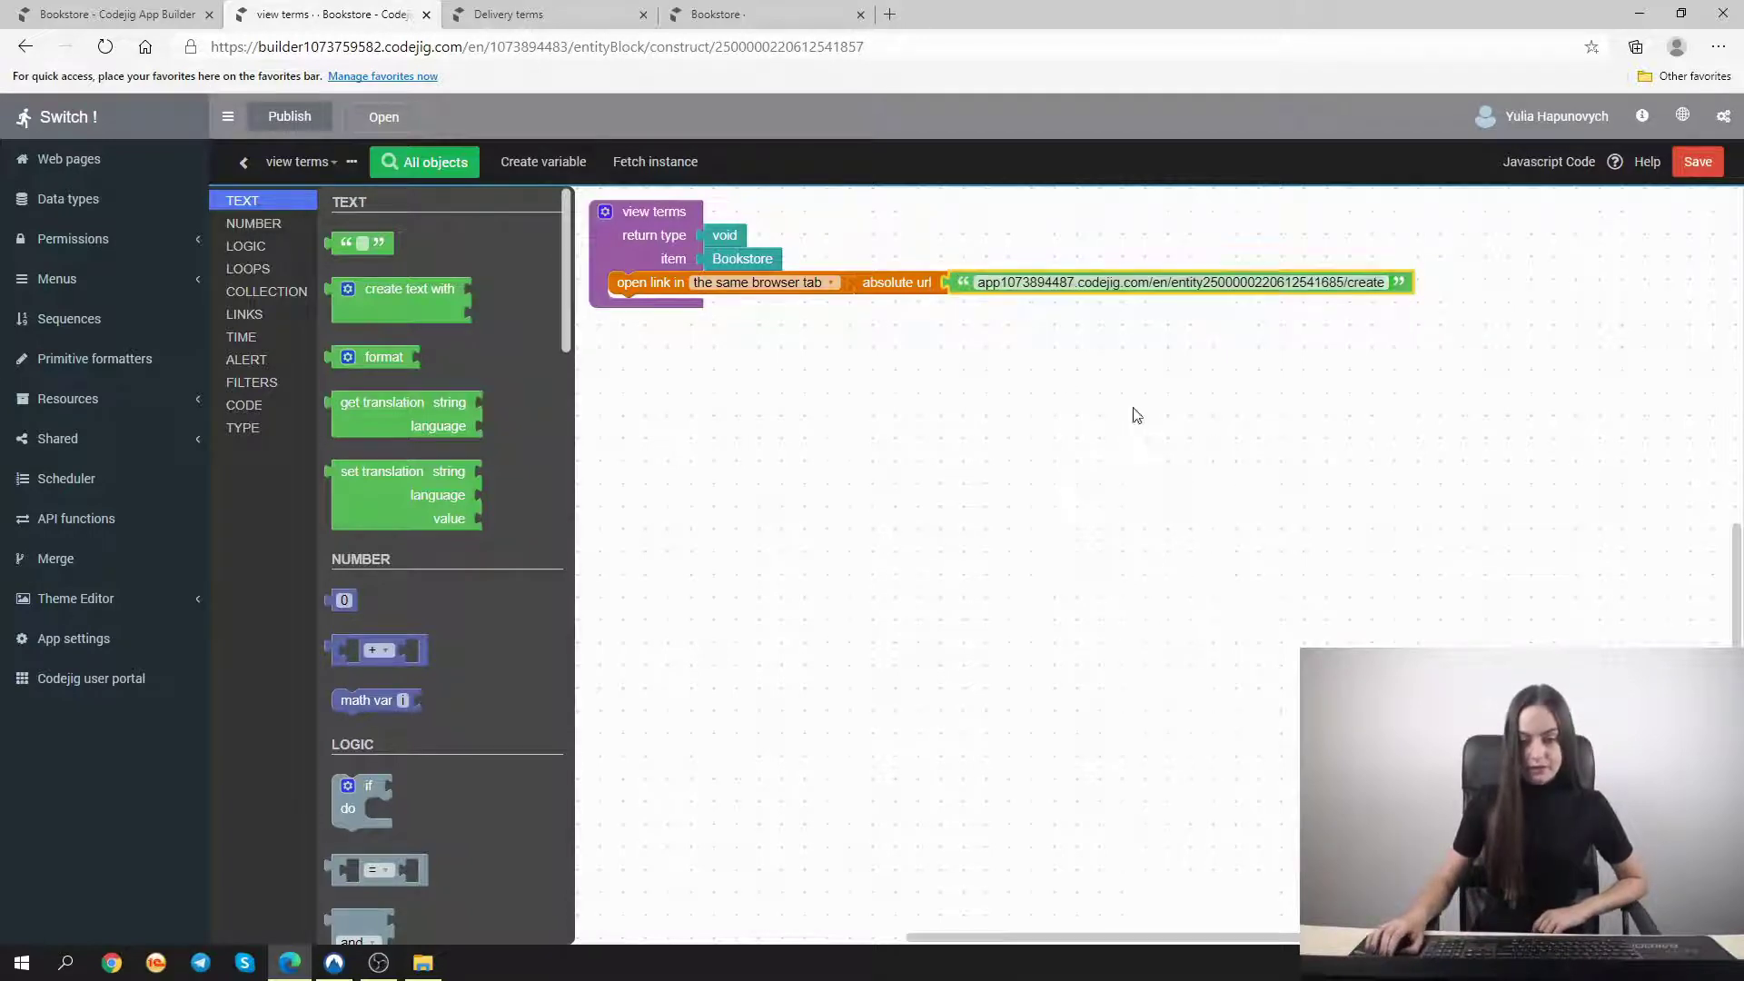
pyautogui.click(1697, 161)
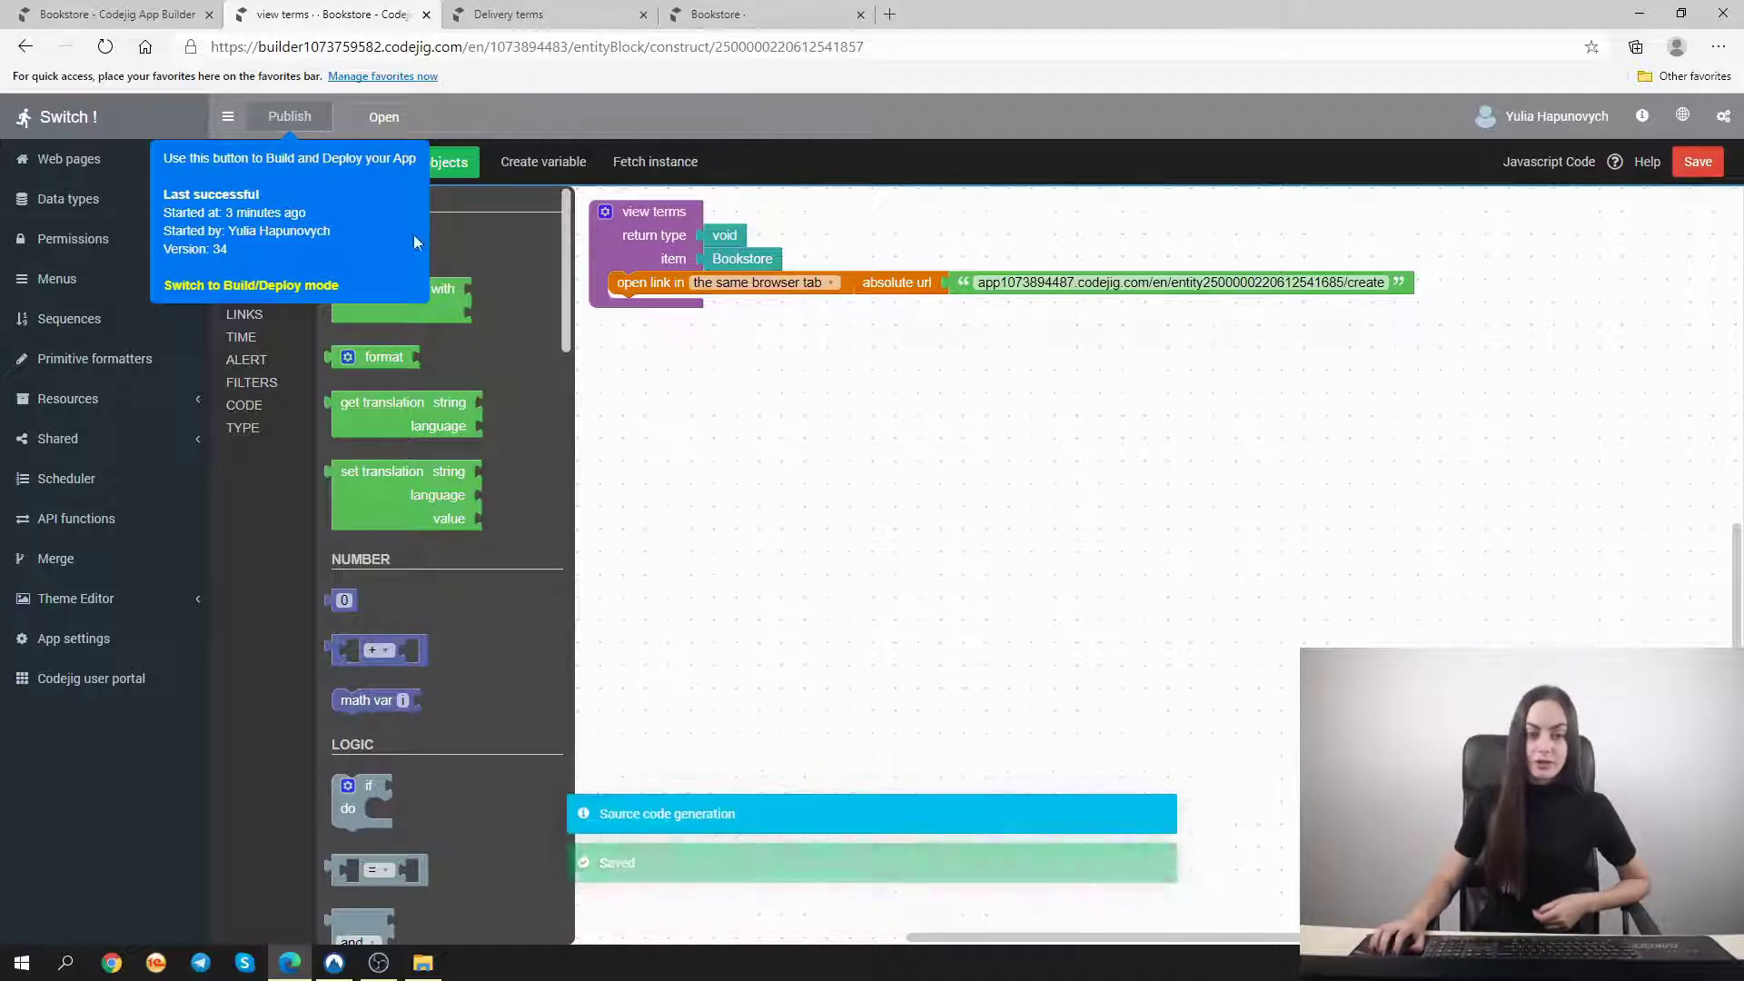
# Remove the Delivery terms entry from the app's Default menu
pyautogui.click(74, 287)
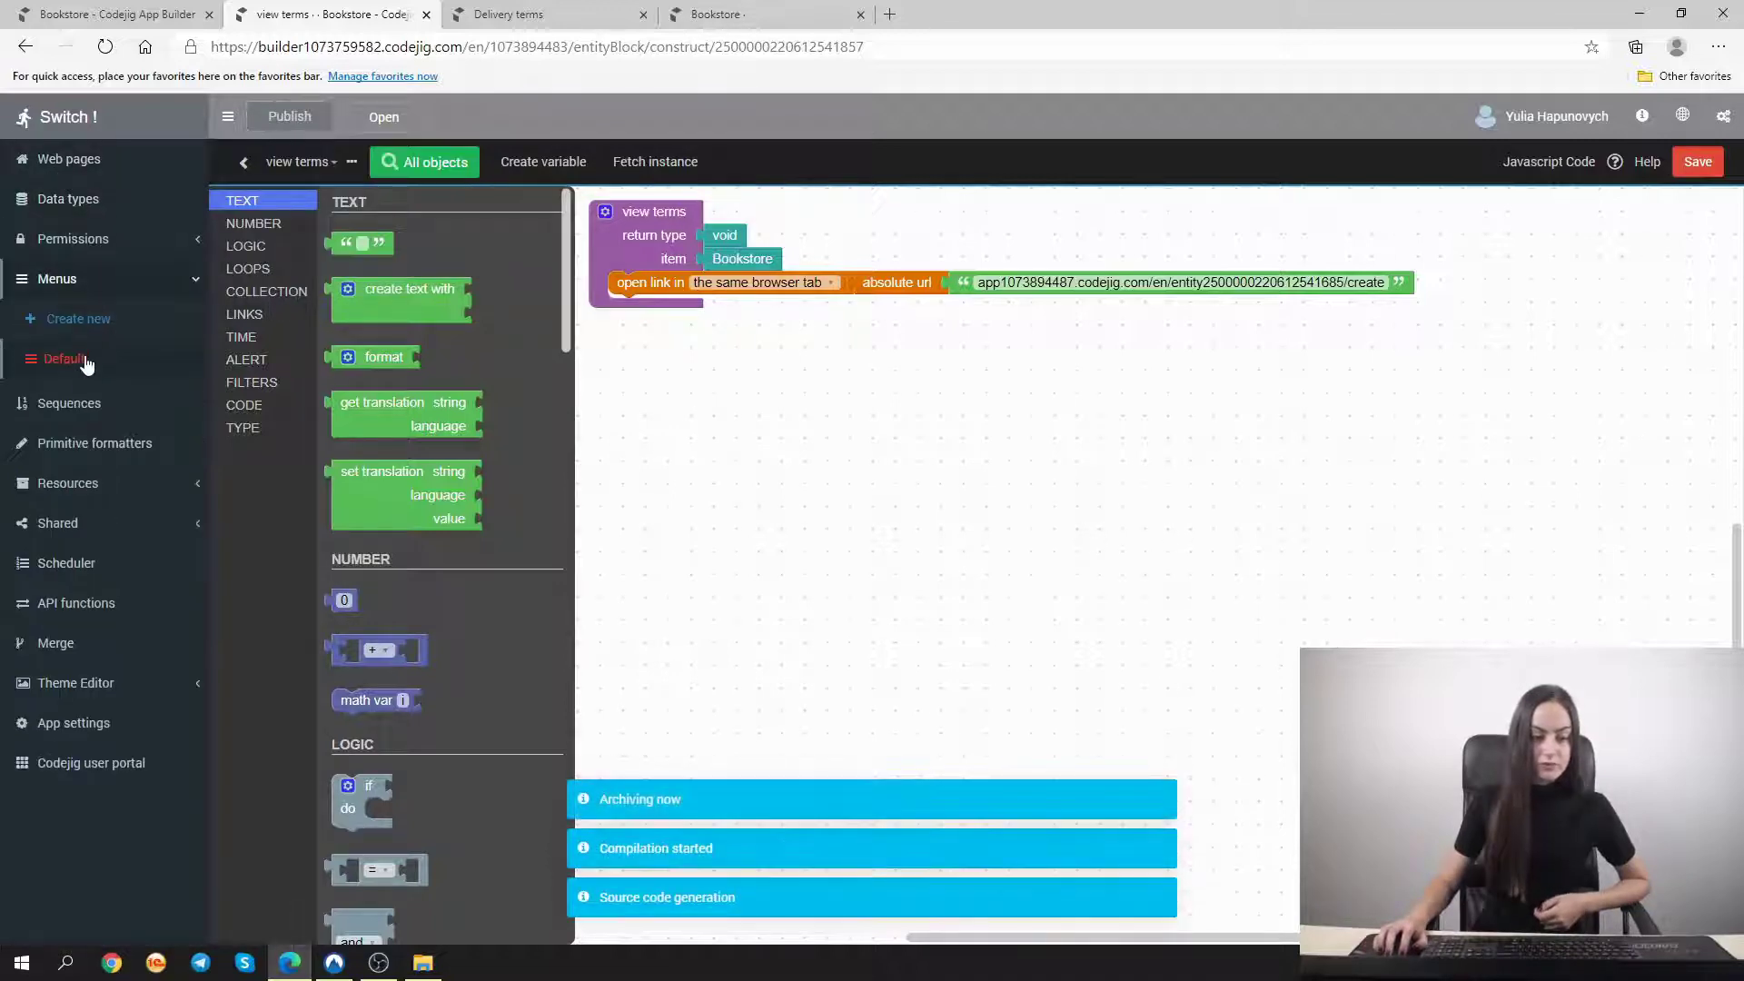
pyautogui.click(87, 363)
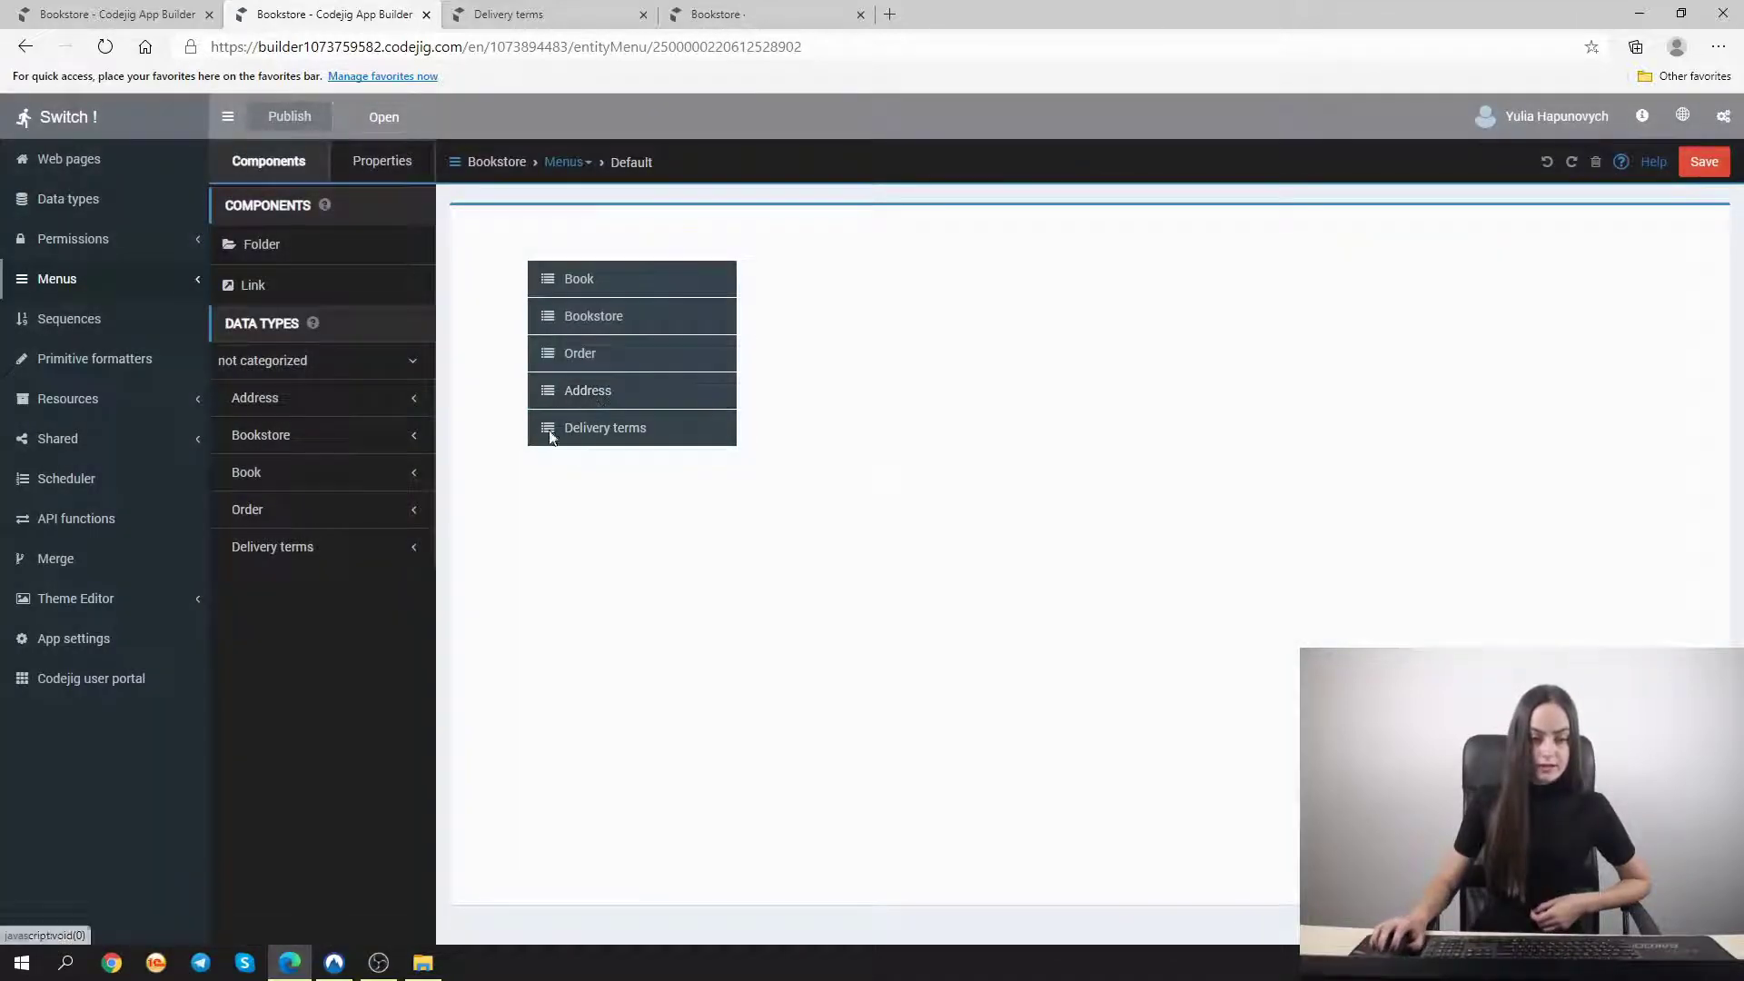
pyautogui.moveTo(551, 437); pyautogui.dragTo(1085, 545)
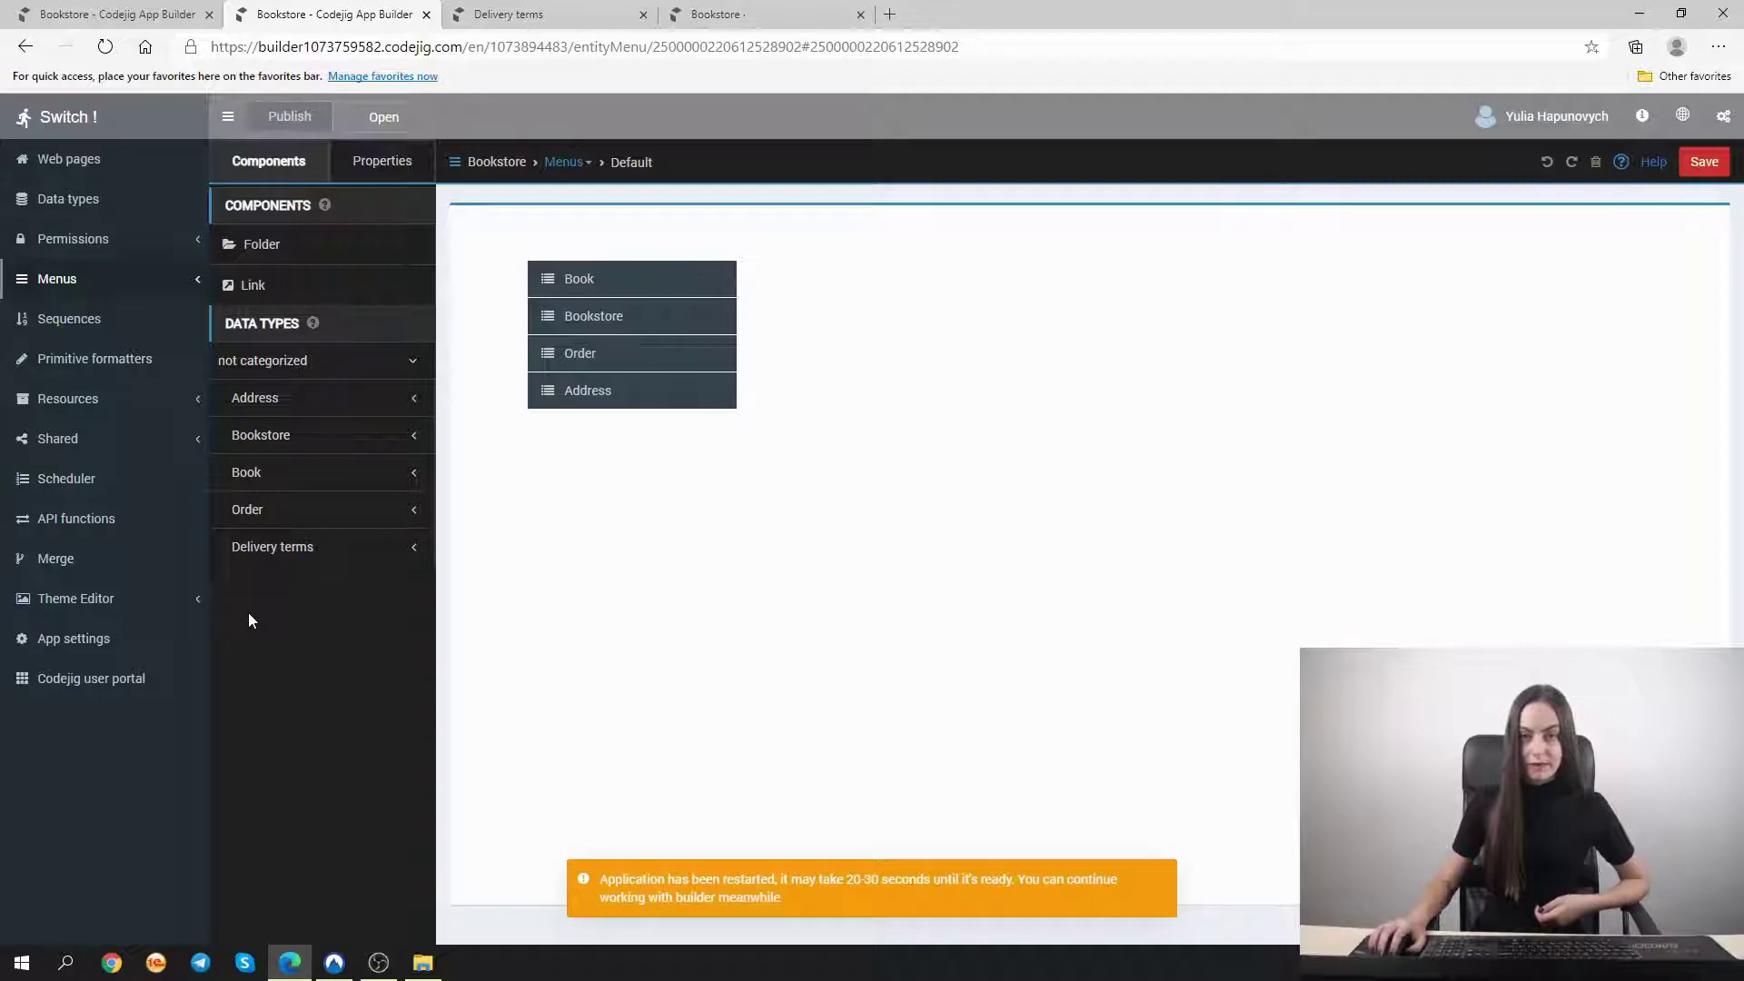
# Add a Genre field to the Book data type, based on a new directory type named "Genre" that is listed in the menu
pyautogui.click(545, 26)
pyautogui.click(148, 184)
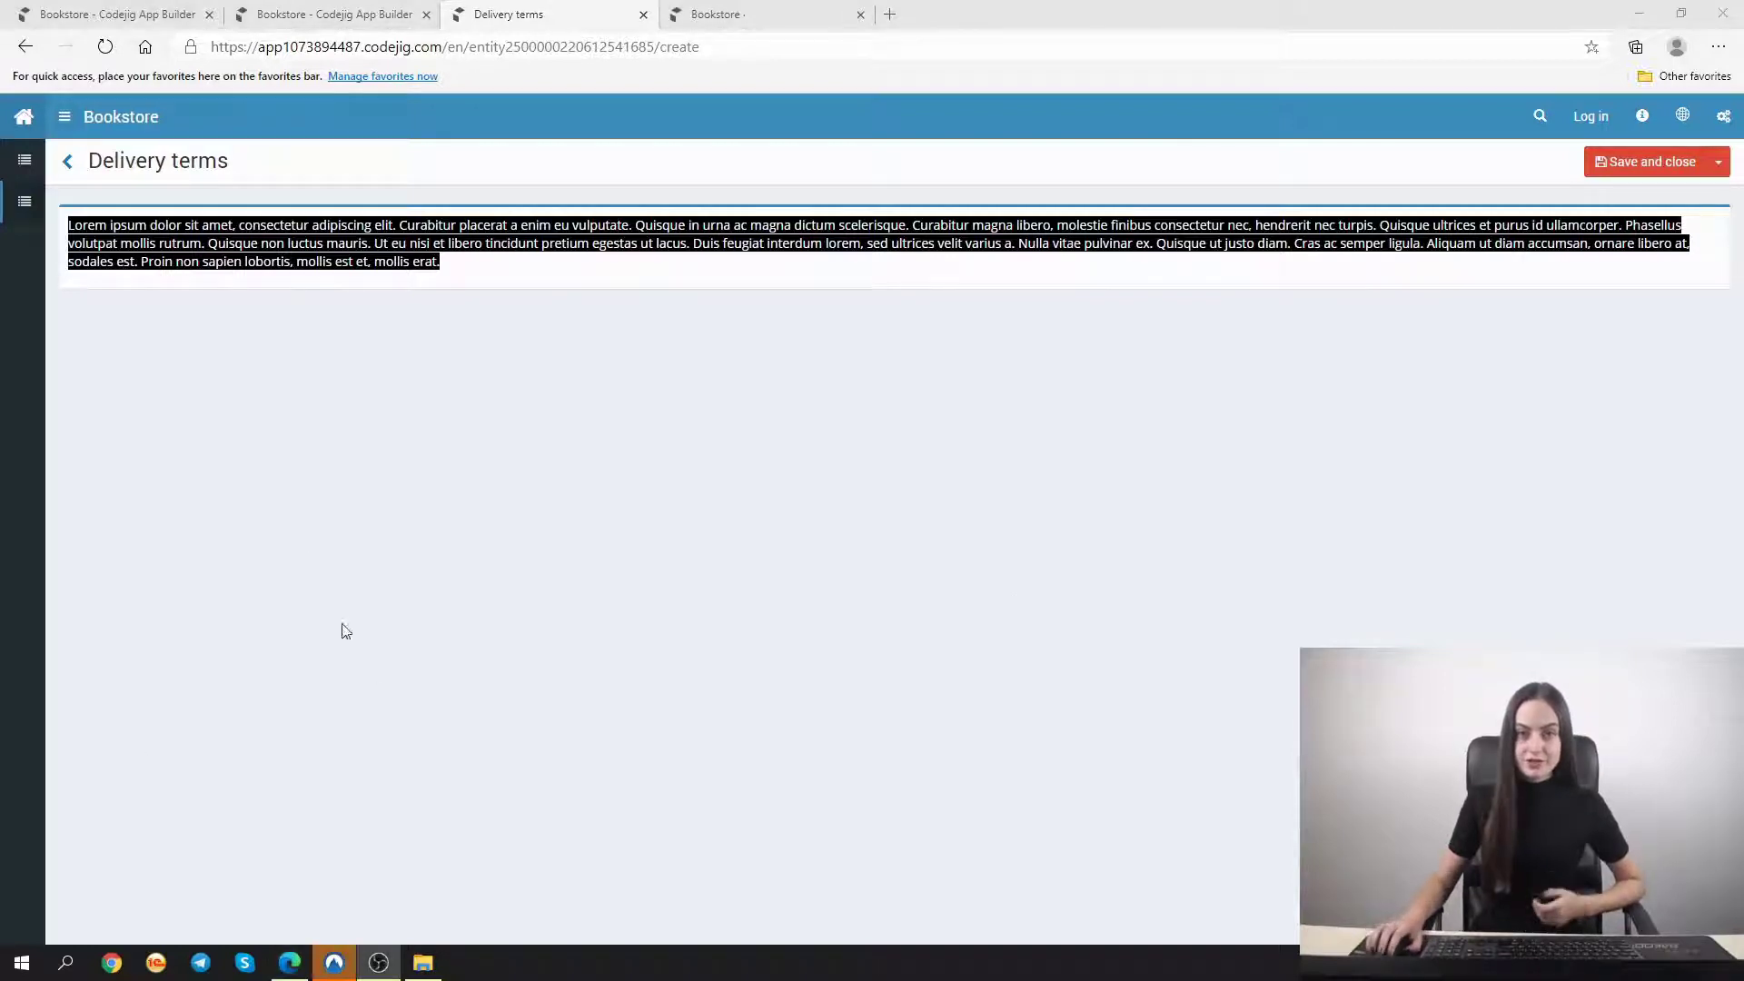
pyautogui.click(250, 22)
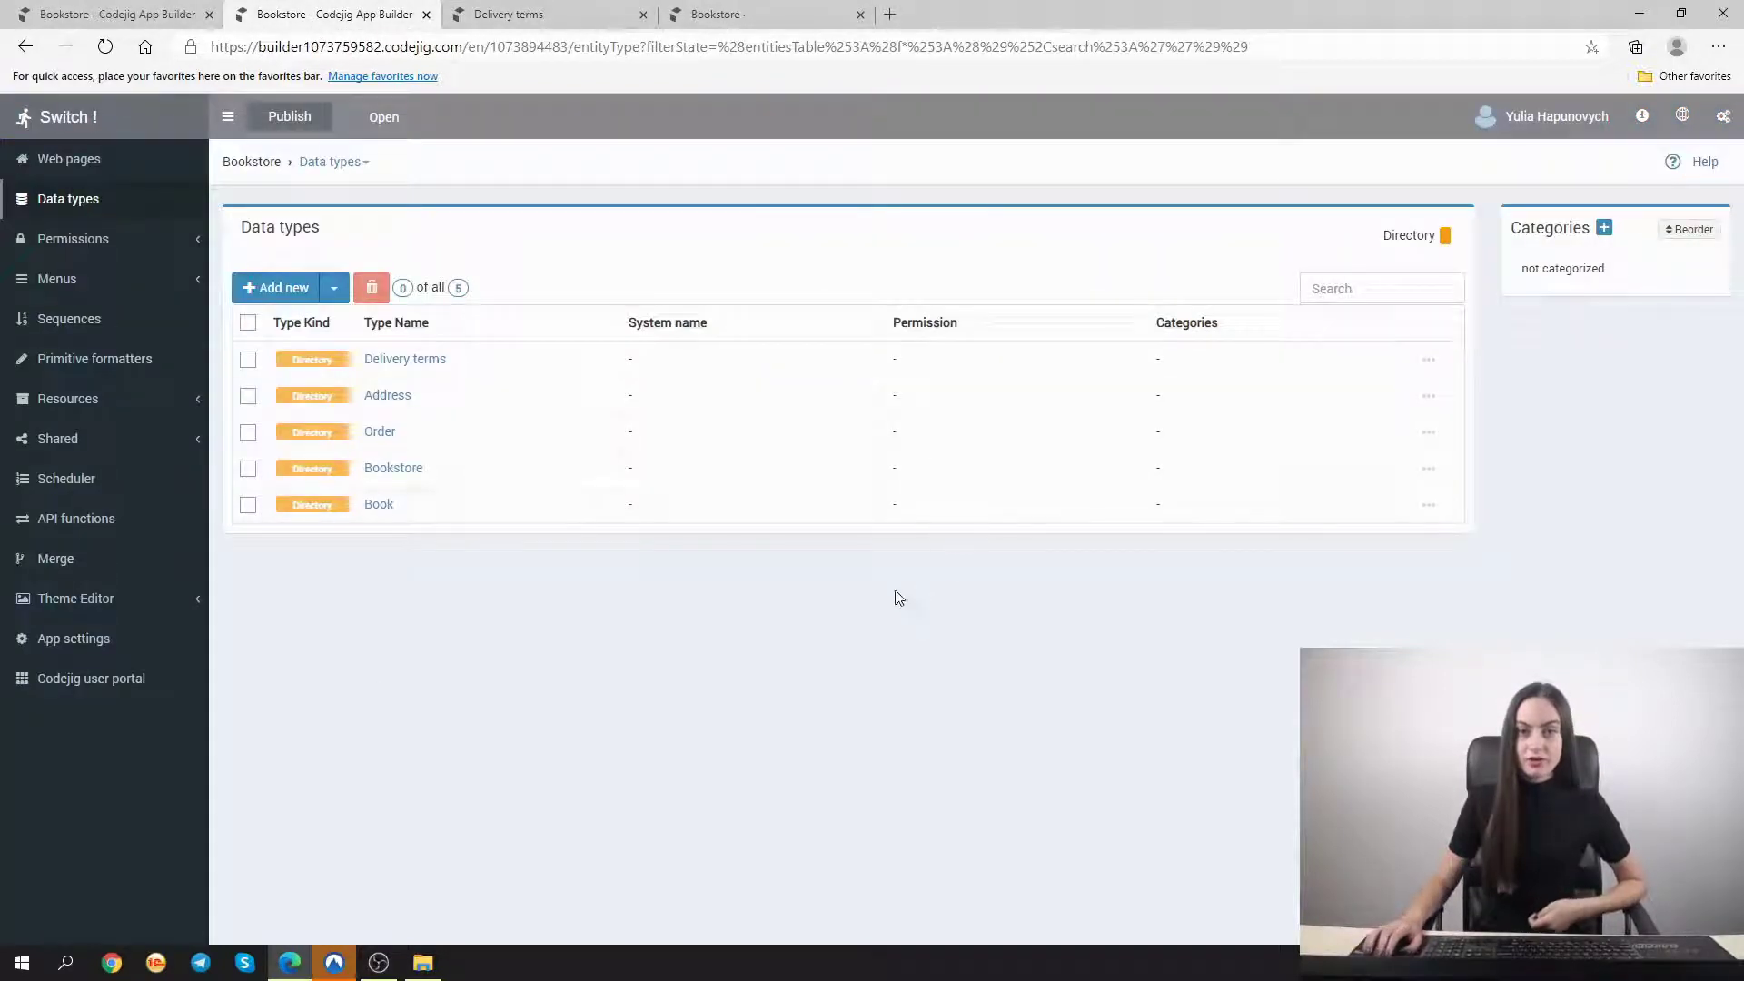
pyautogui.click(380, 502)
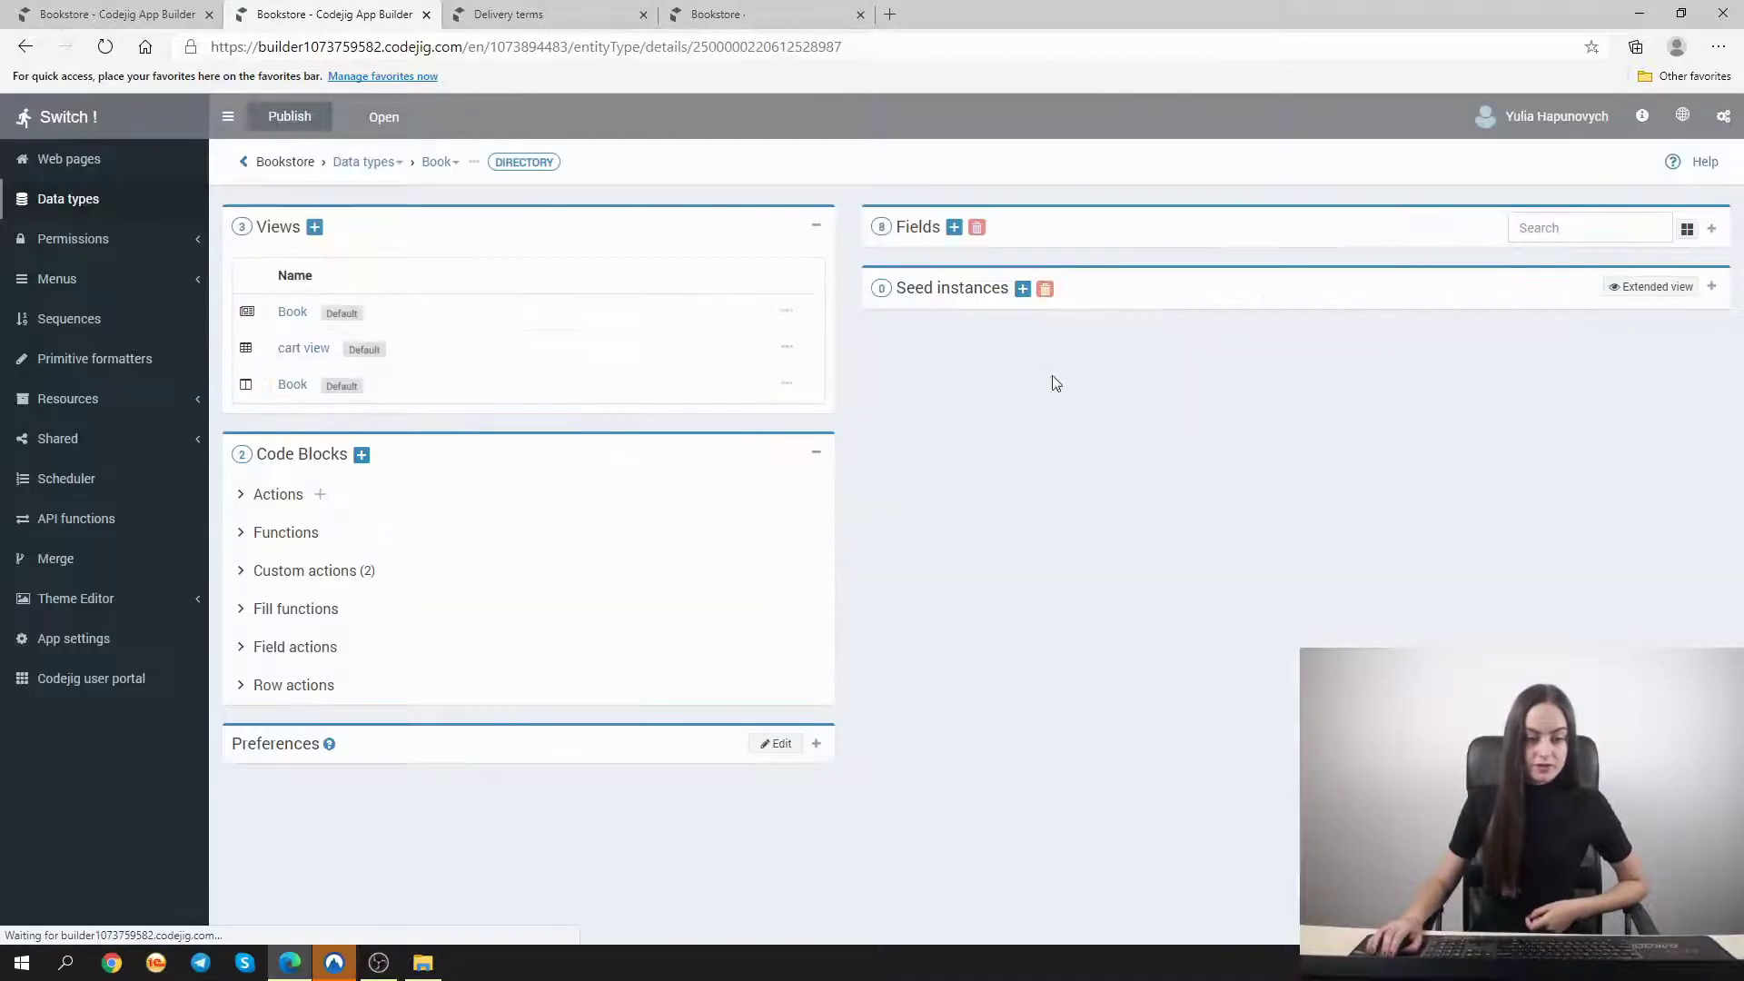
pyautogui.click(953, 227)
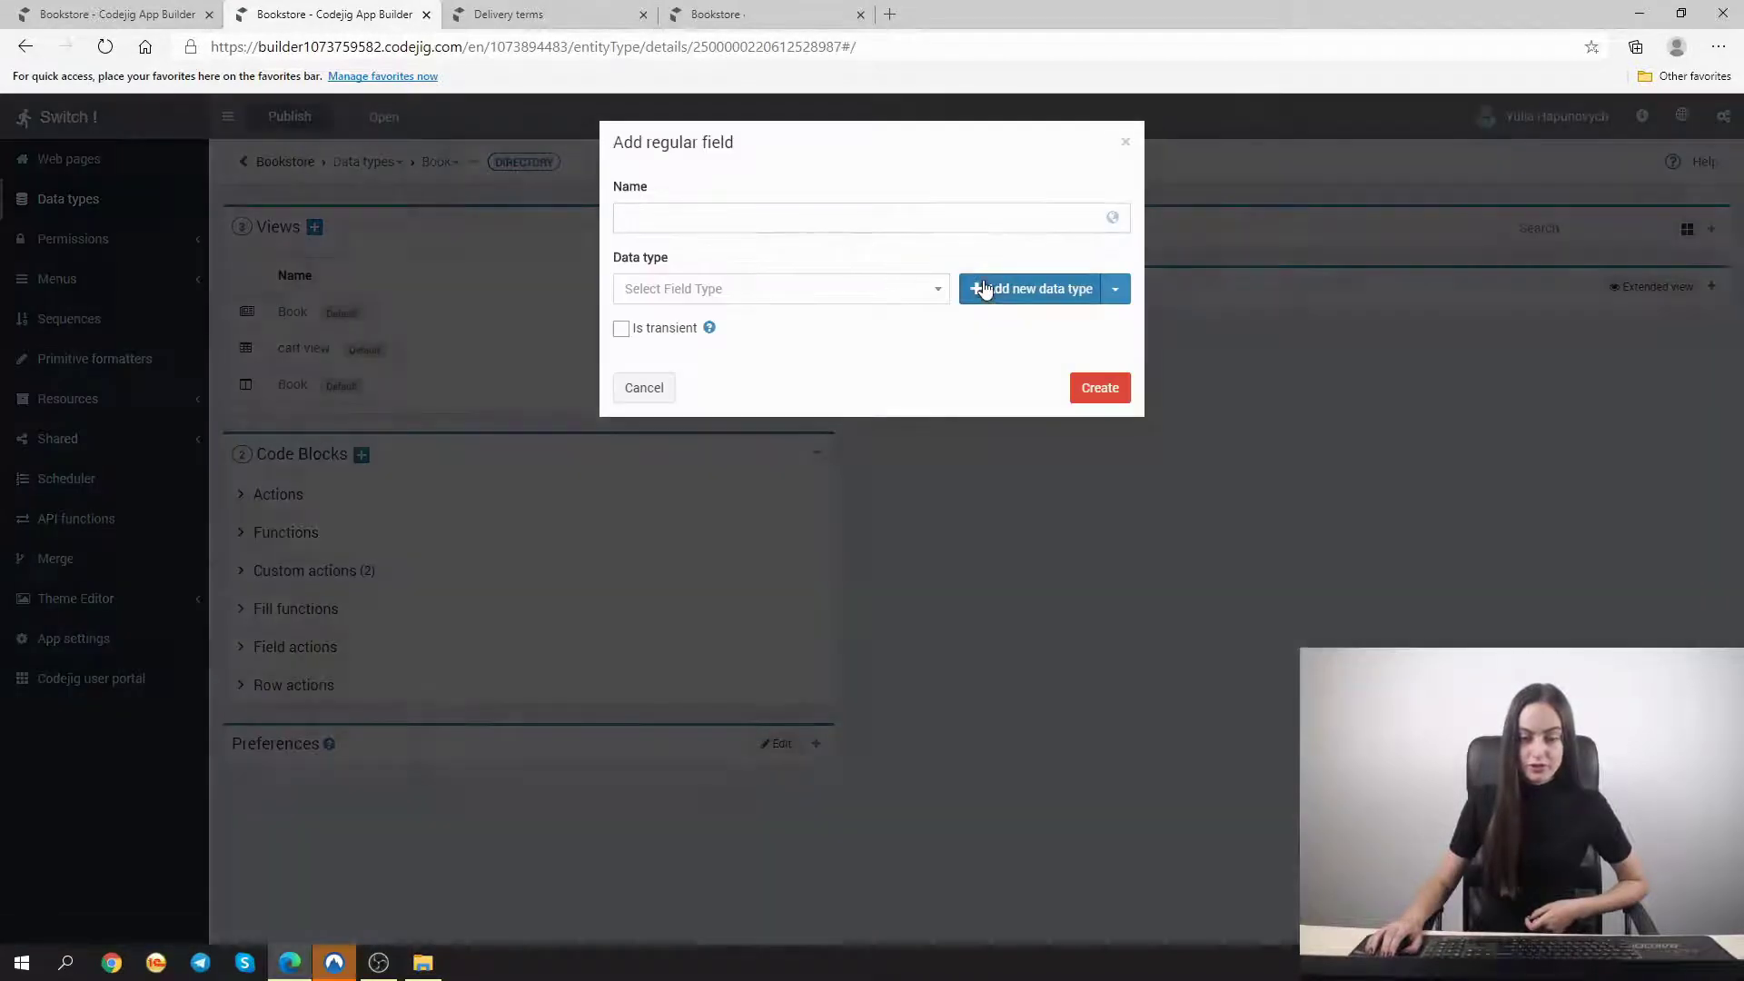
pyautogui.click(981, 284)
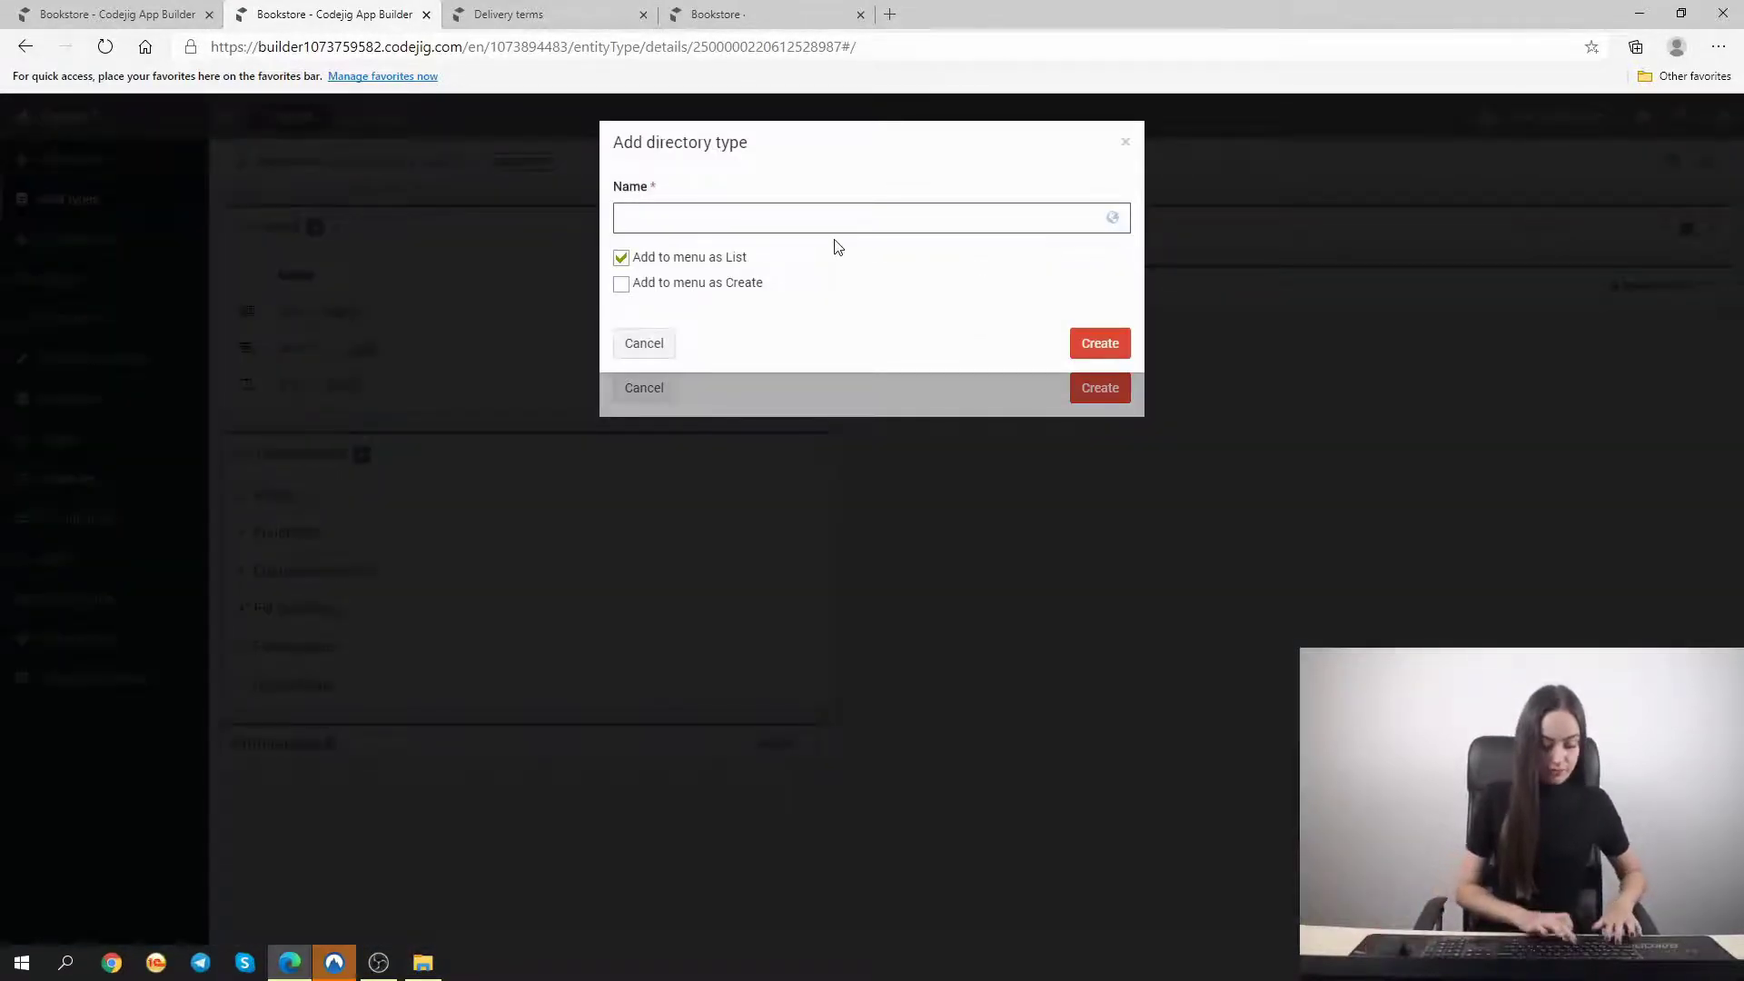
pyautogui.write('Genre')
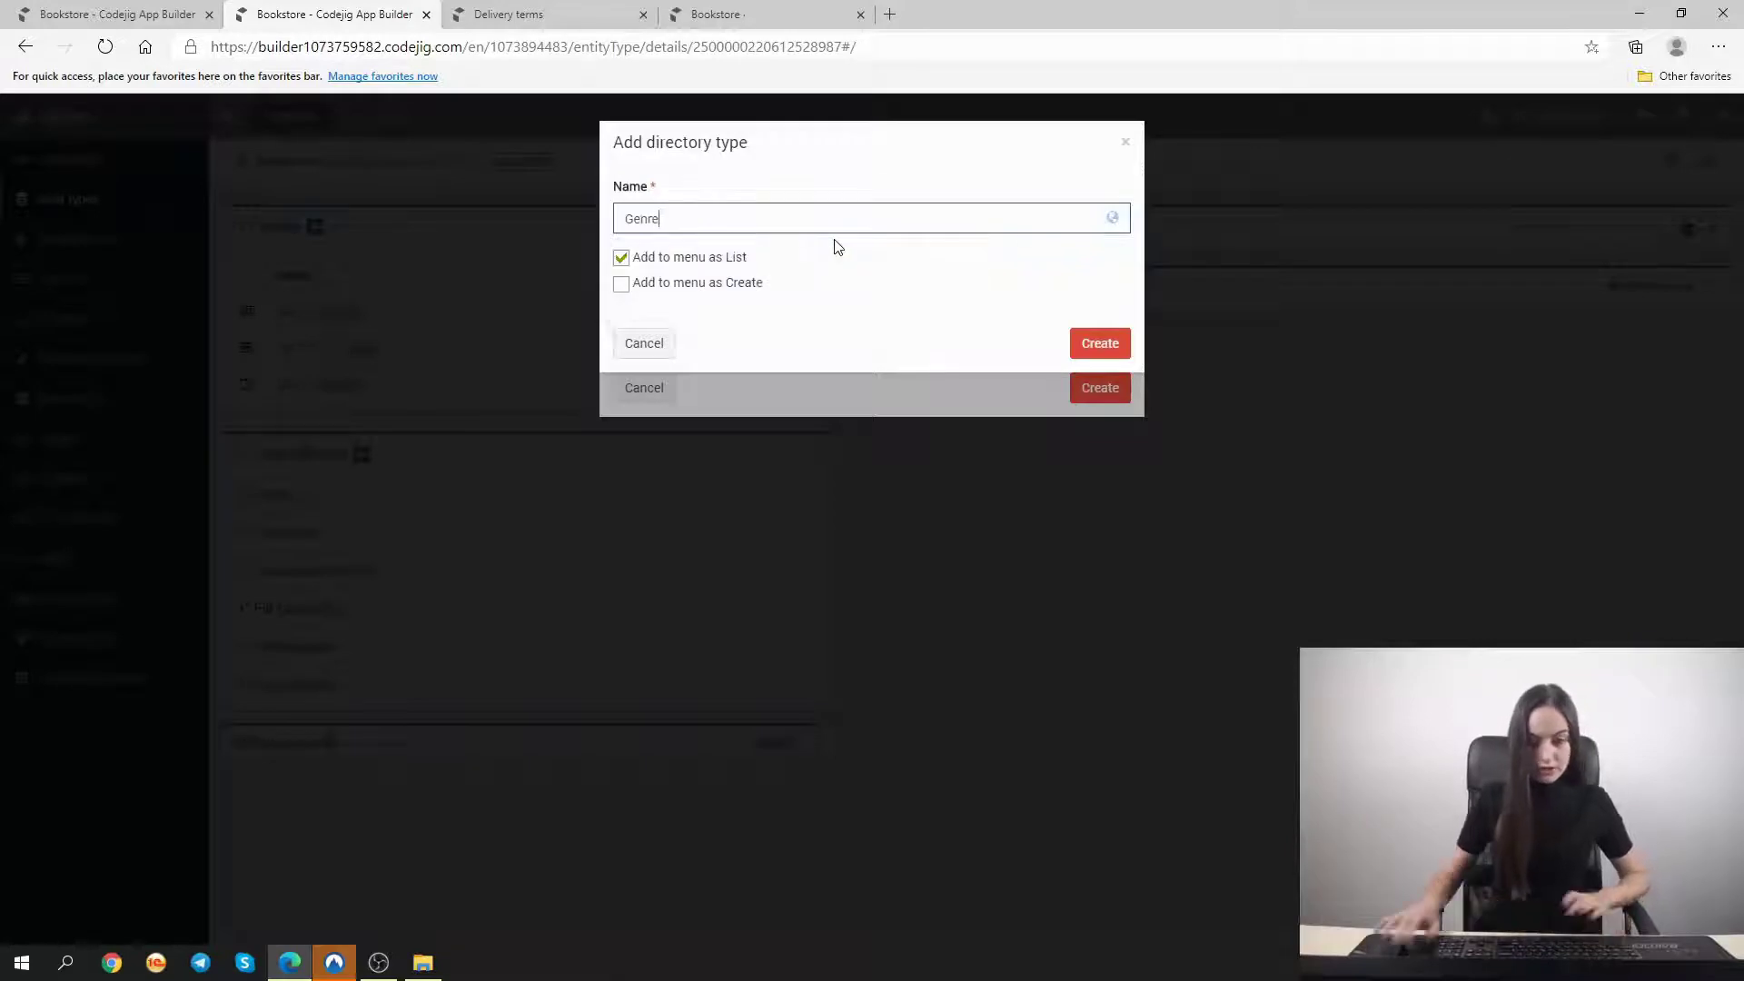
pyautogui.click(1090, 343)
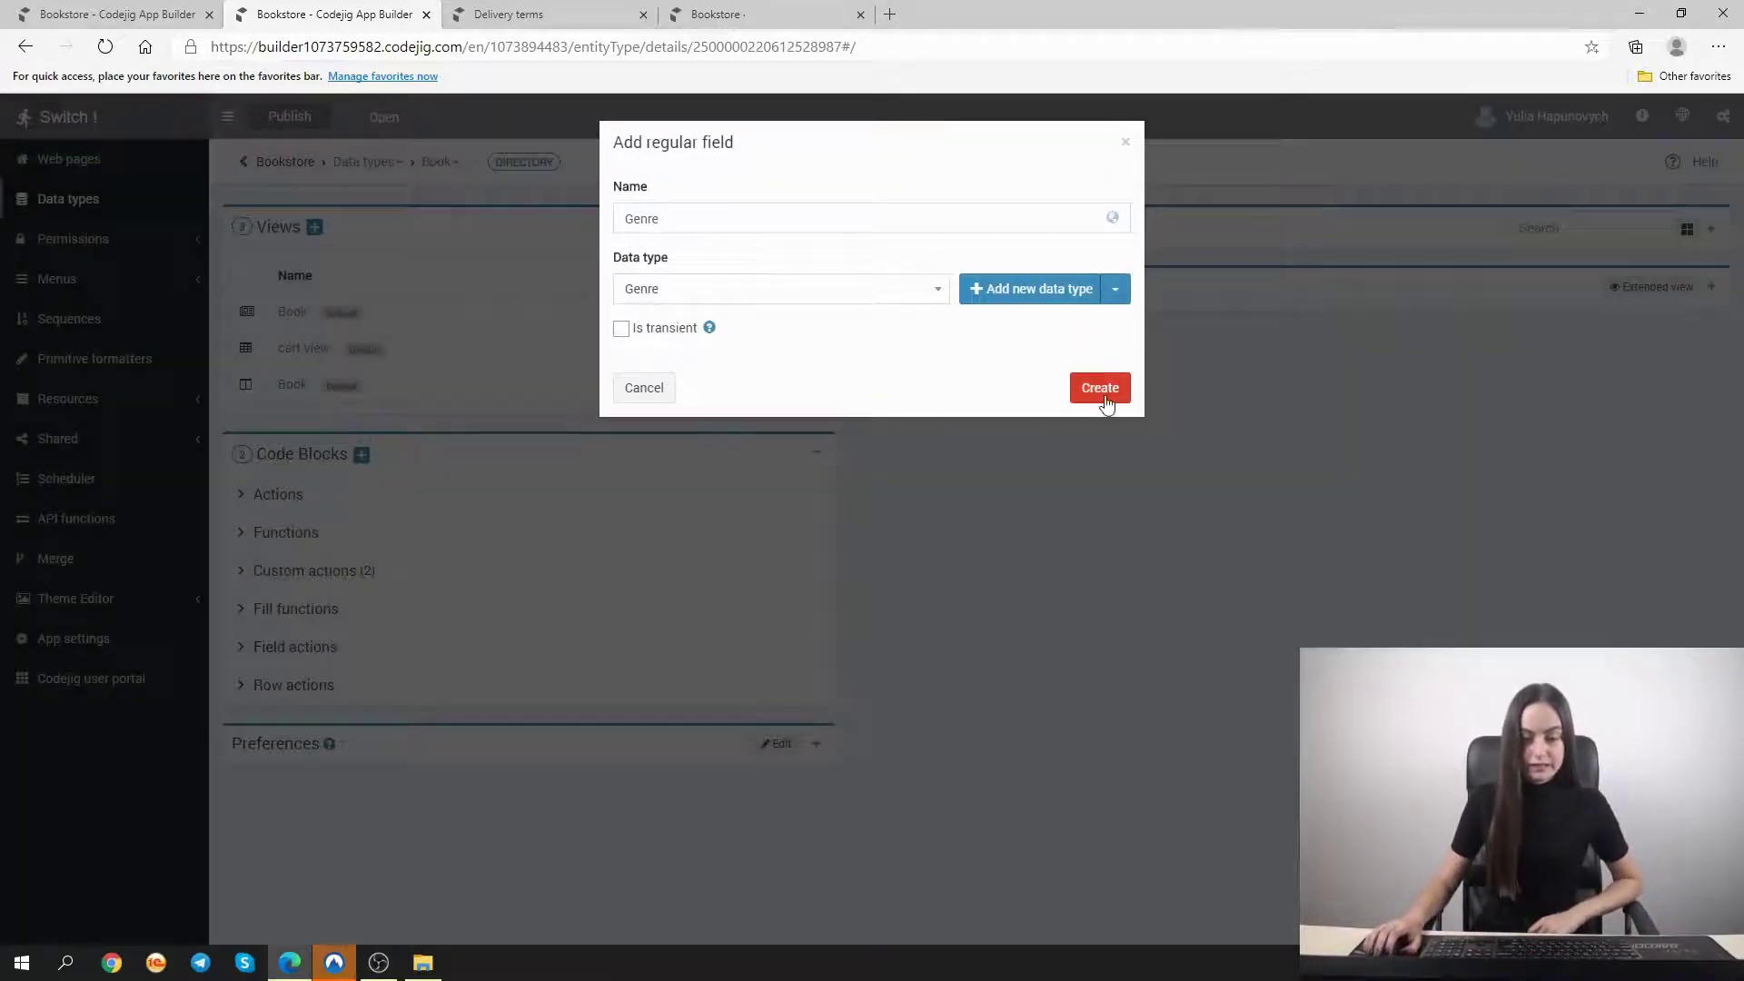
pyautogui.click(1102, 392)
# Place the Genre field between Author and Description on the Book web page and save the page
pyautogui.click(303, 316)
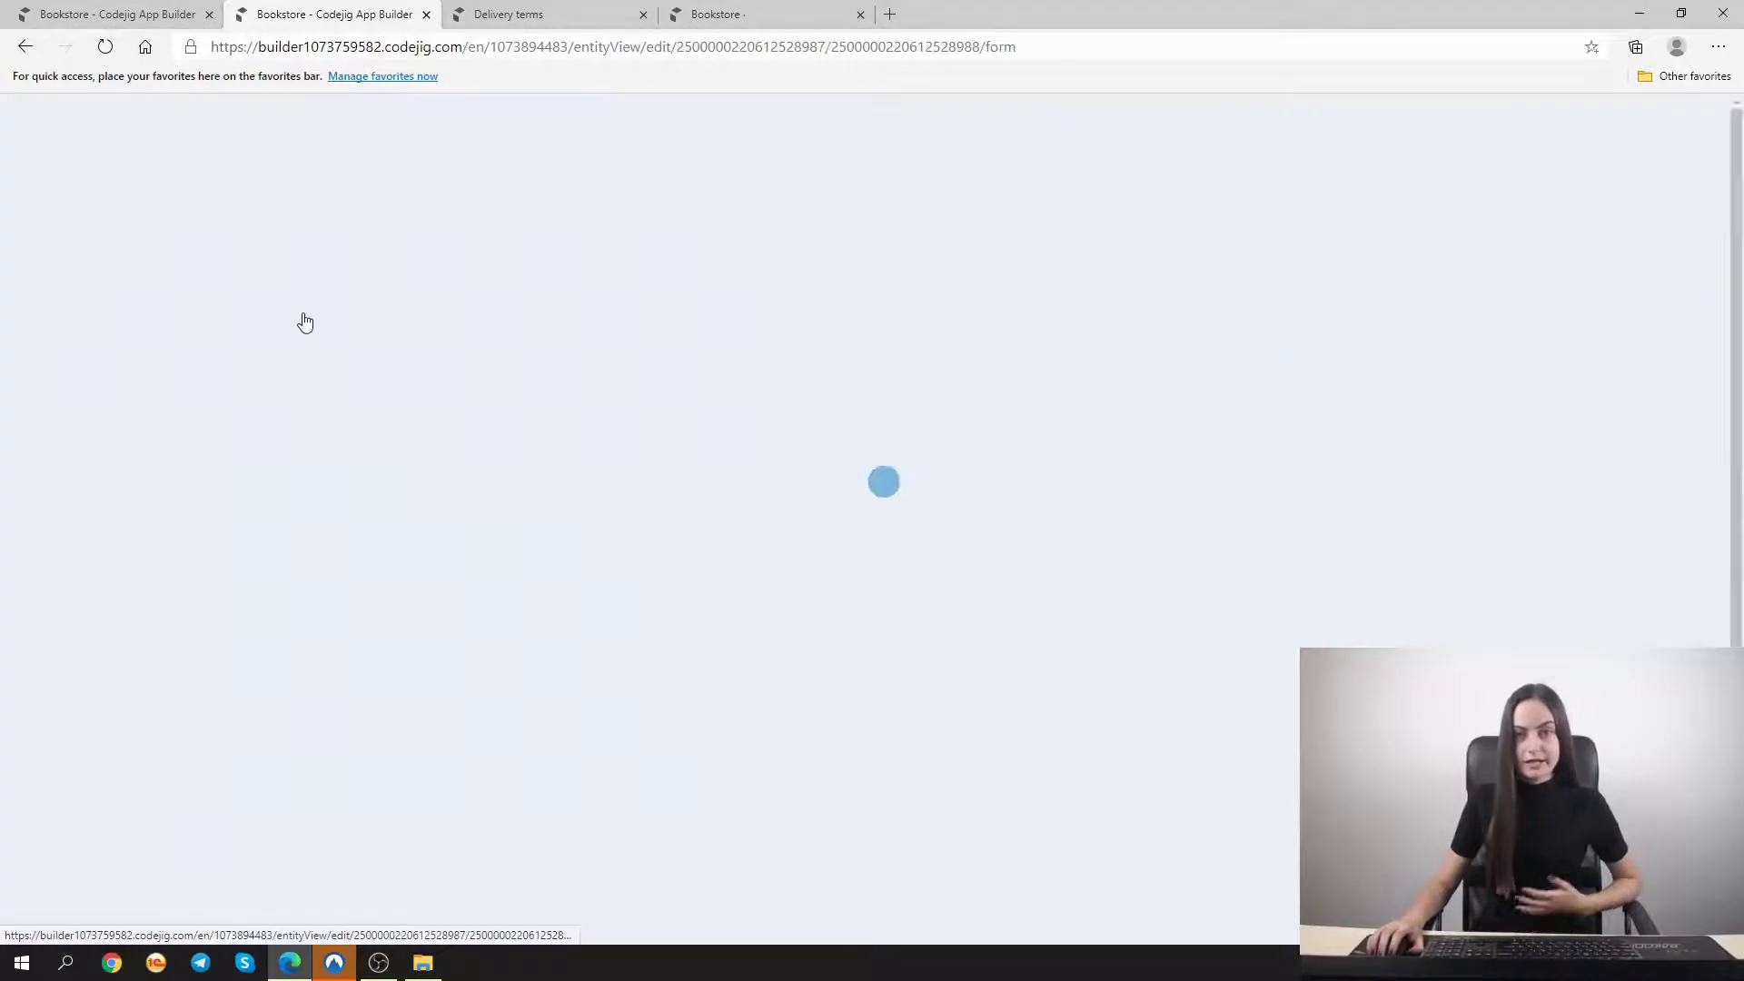
pyautogui.moveTo(249, 312); pyautogui.dragTo(1144, 331)
pyautogui.click(1666, 162)
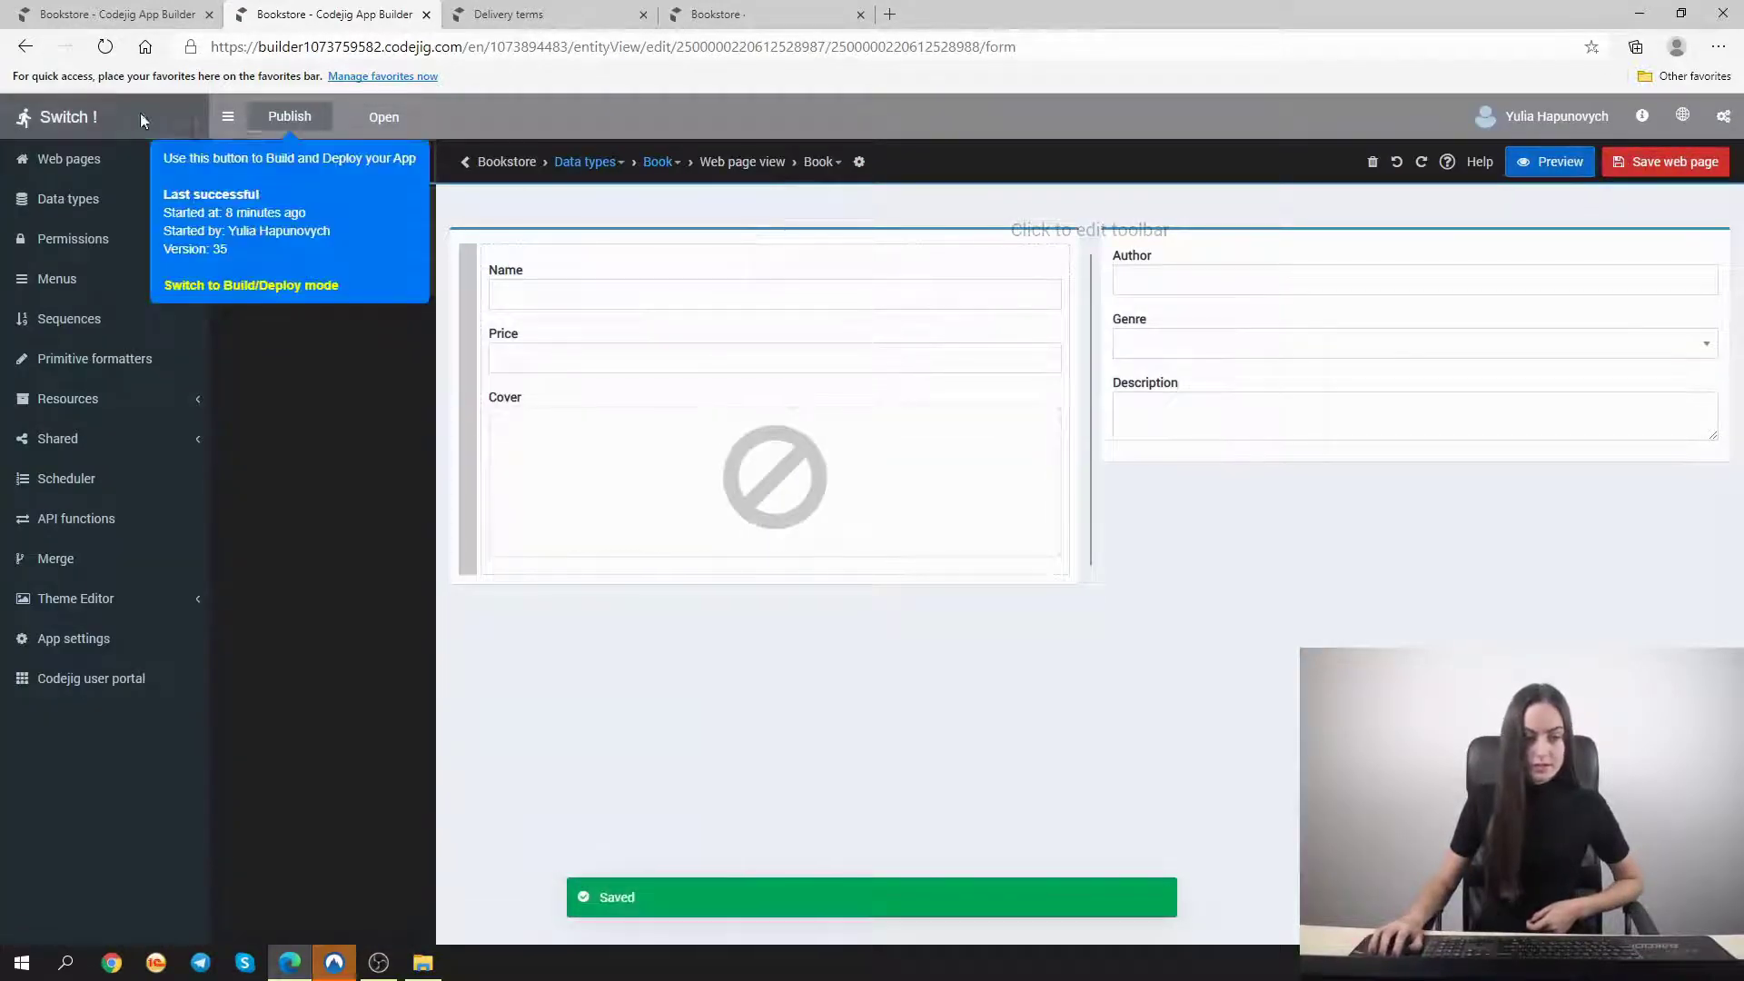
# Add a Multilookup field named "Find books by genre:" with the Genre data type above the Cart section of the Bookstore web page
pyautogui.click(140, 119)
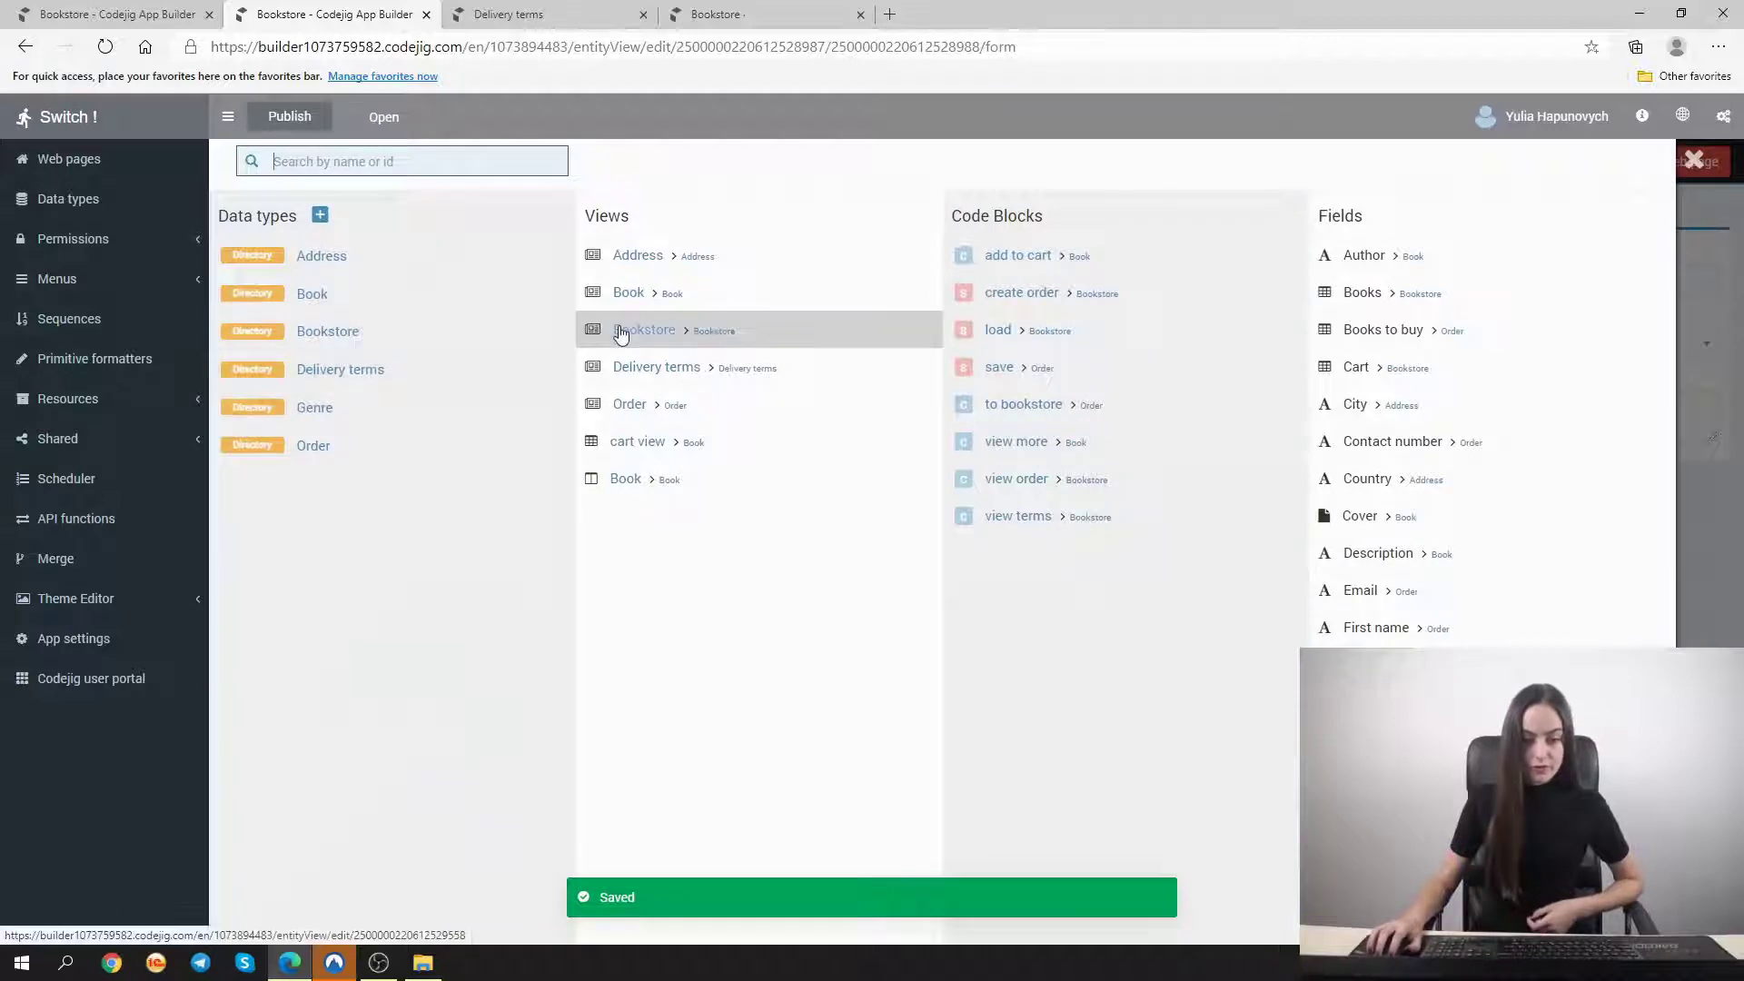
pyautogui.click(621, 331)
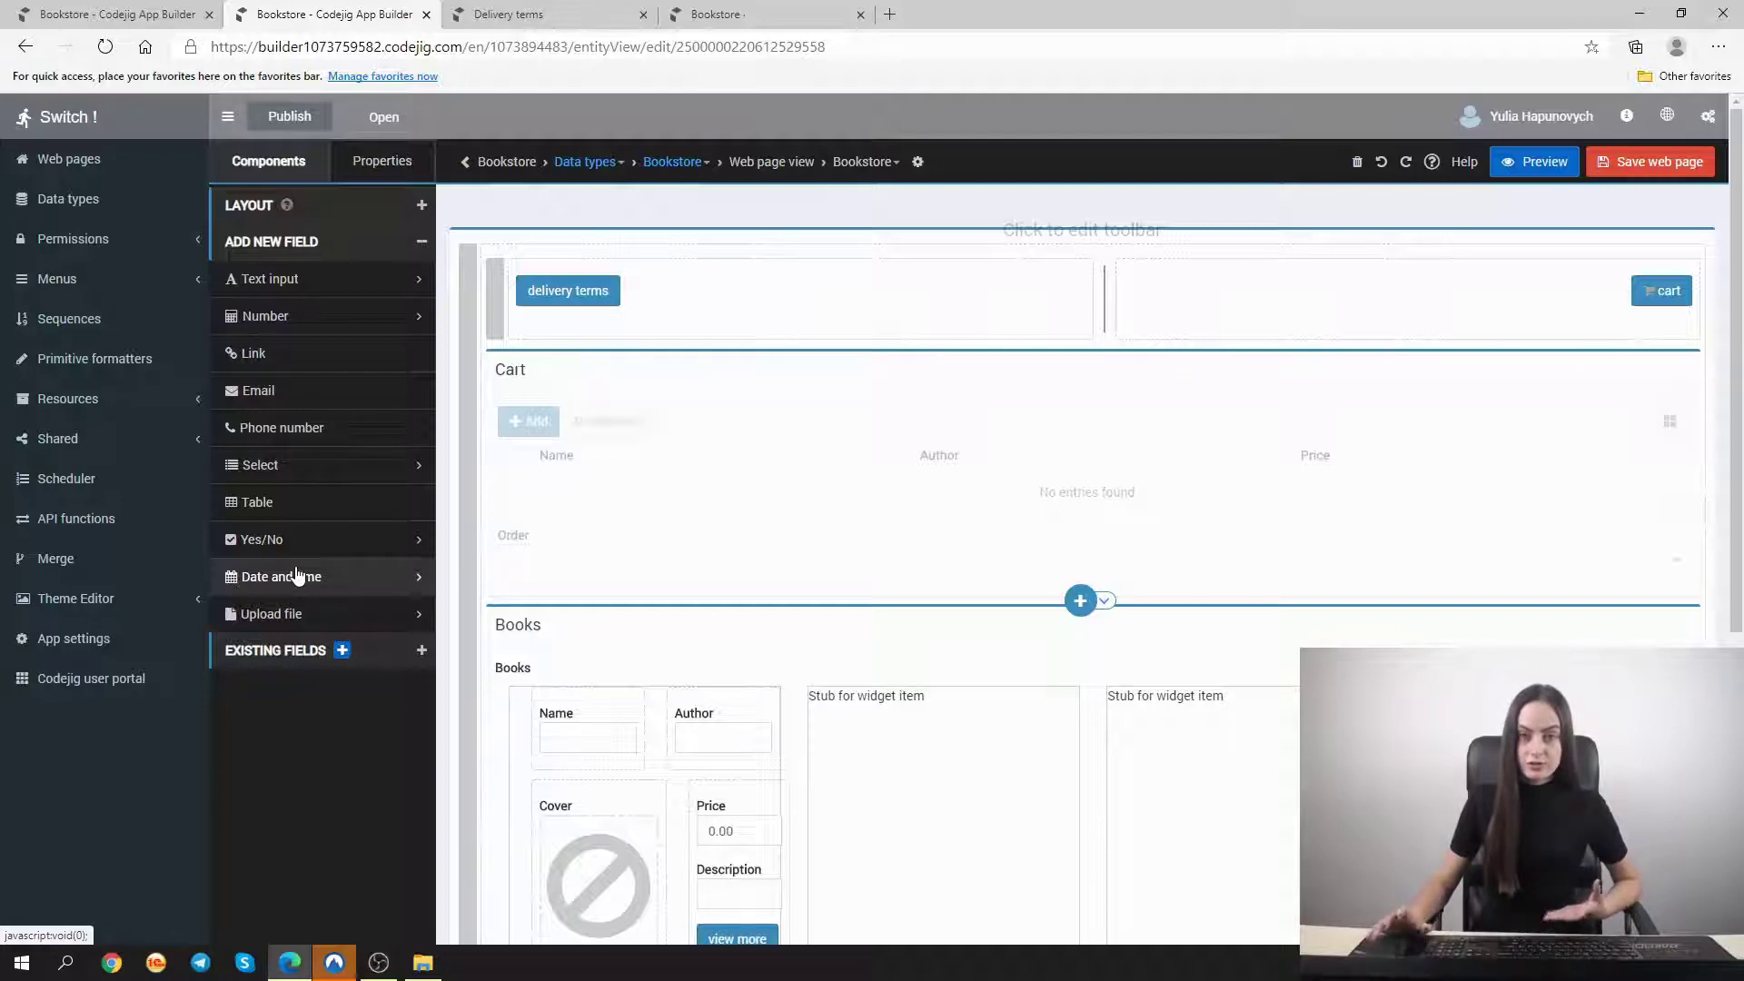
pyautogui.click(258, 465)
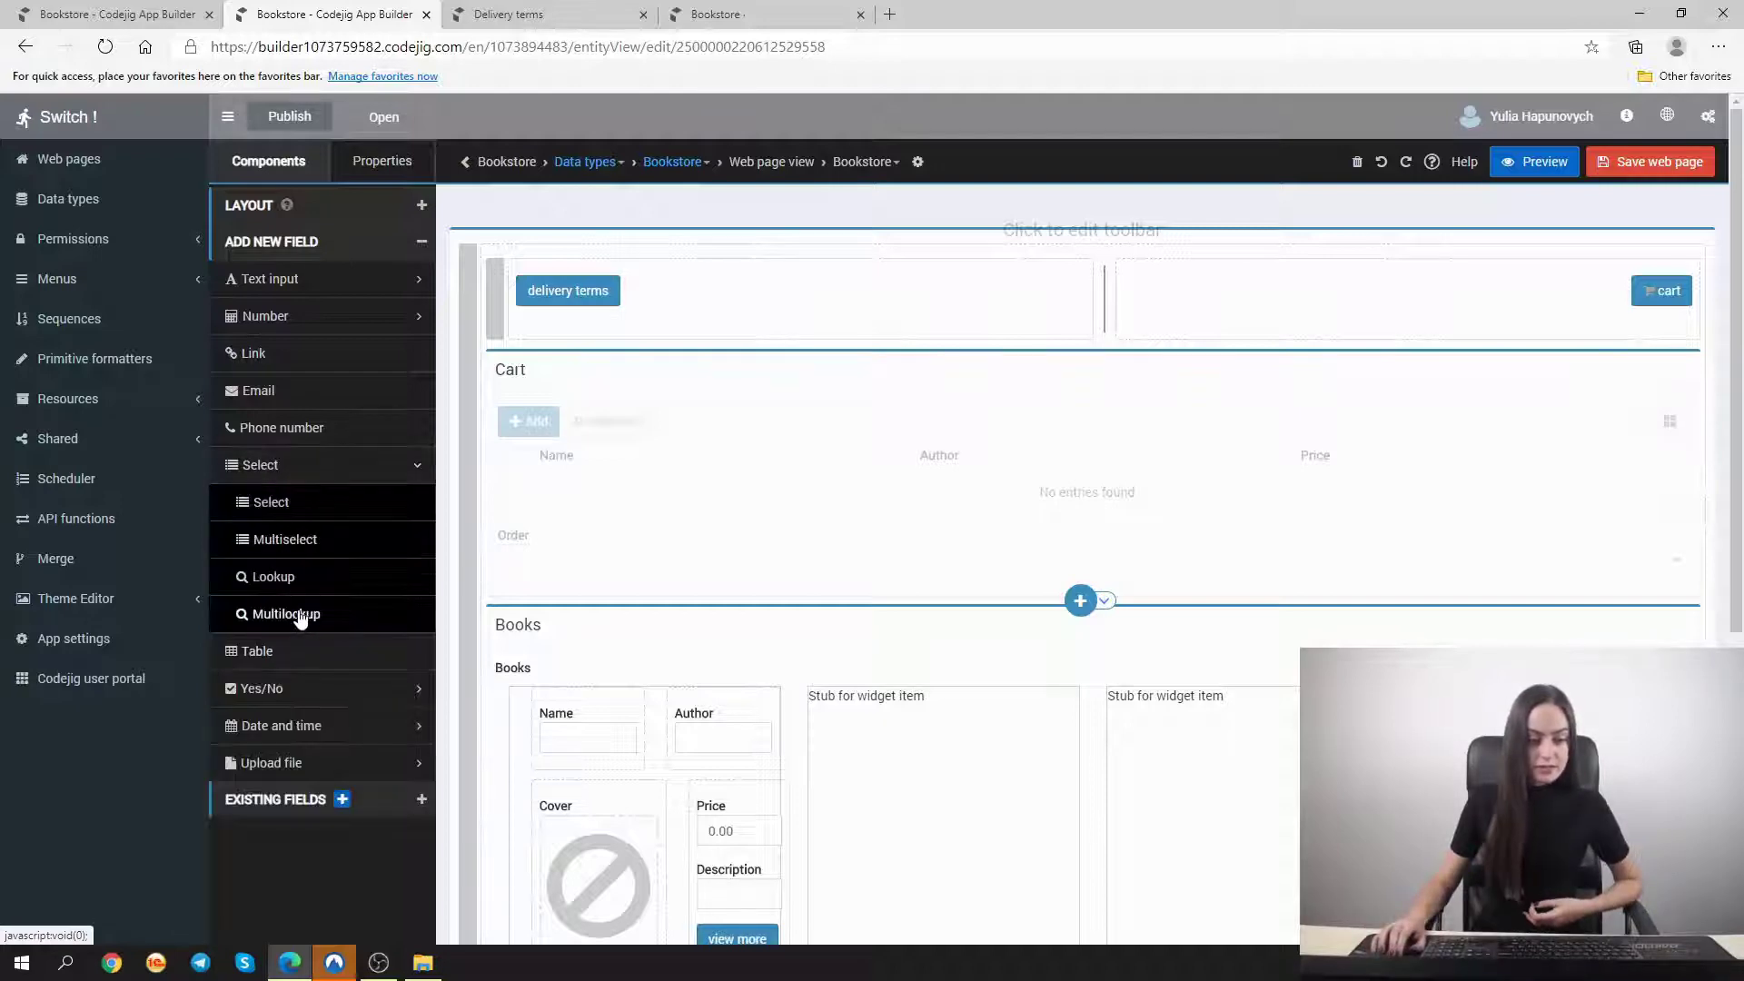
pyautogui.moveTo(300, 618); pyautogui.dragTo(653, 354)
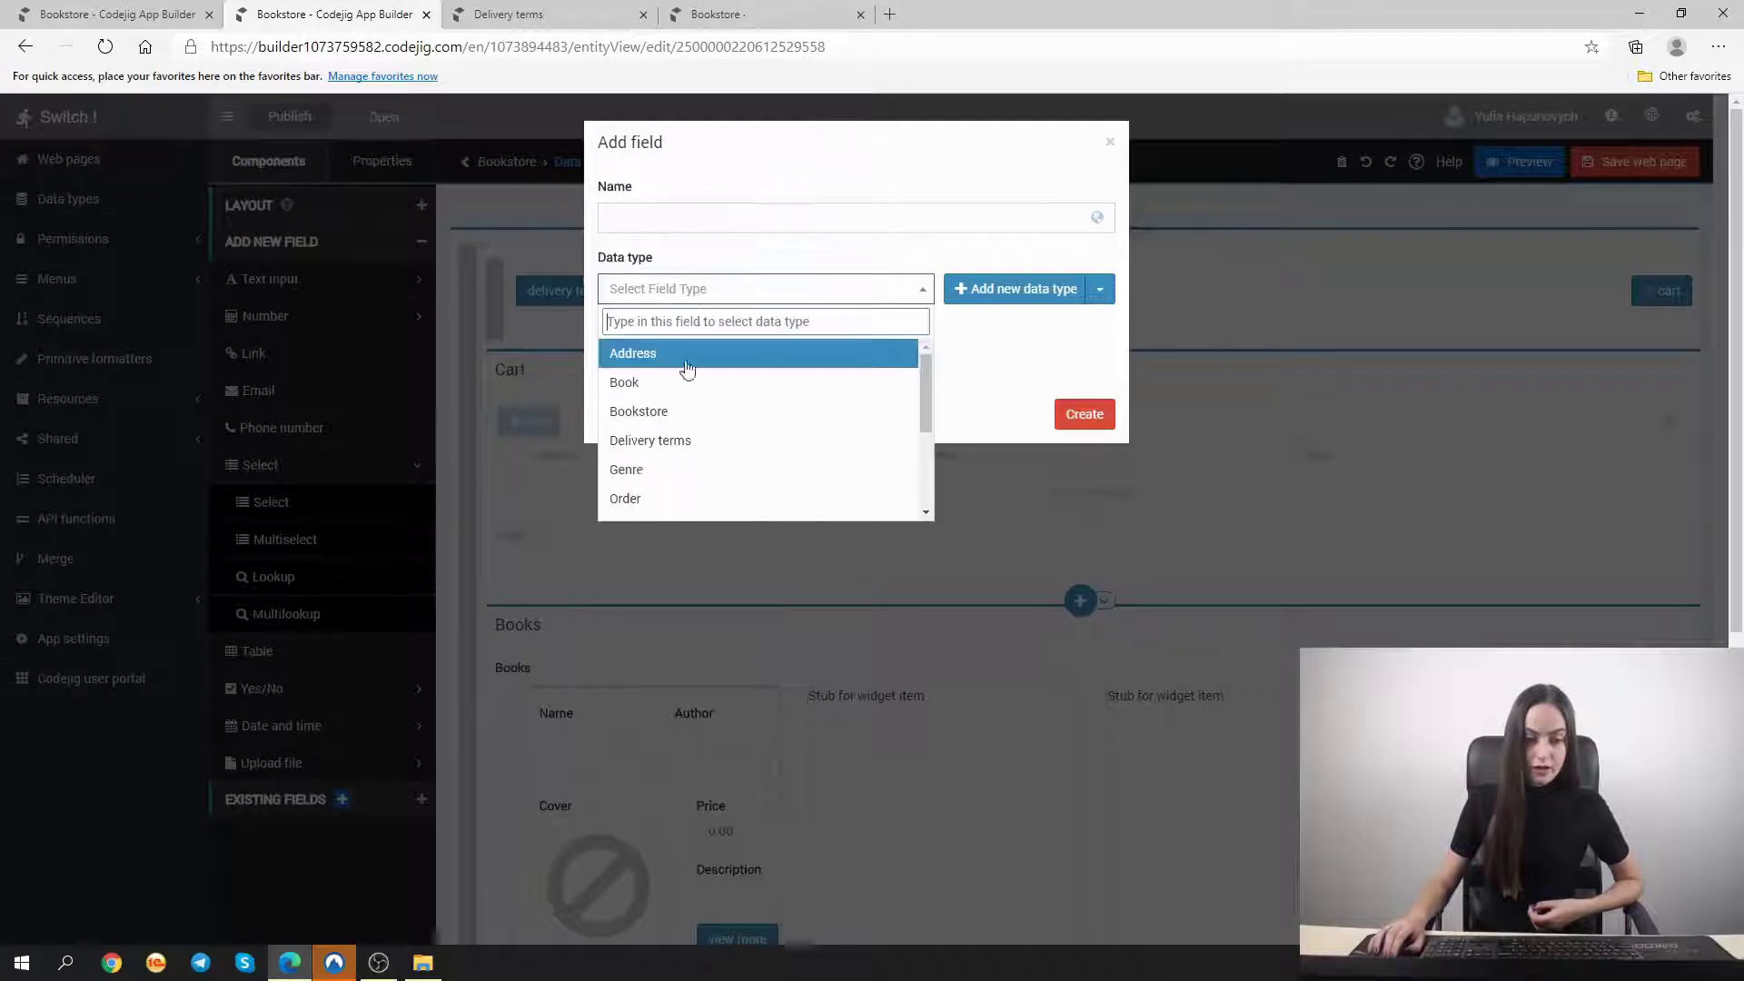
pyautogui.click(646, 470)
pyautogui.click(678, 221)
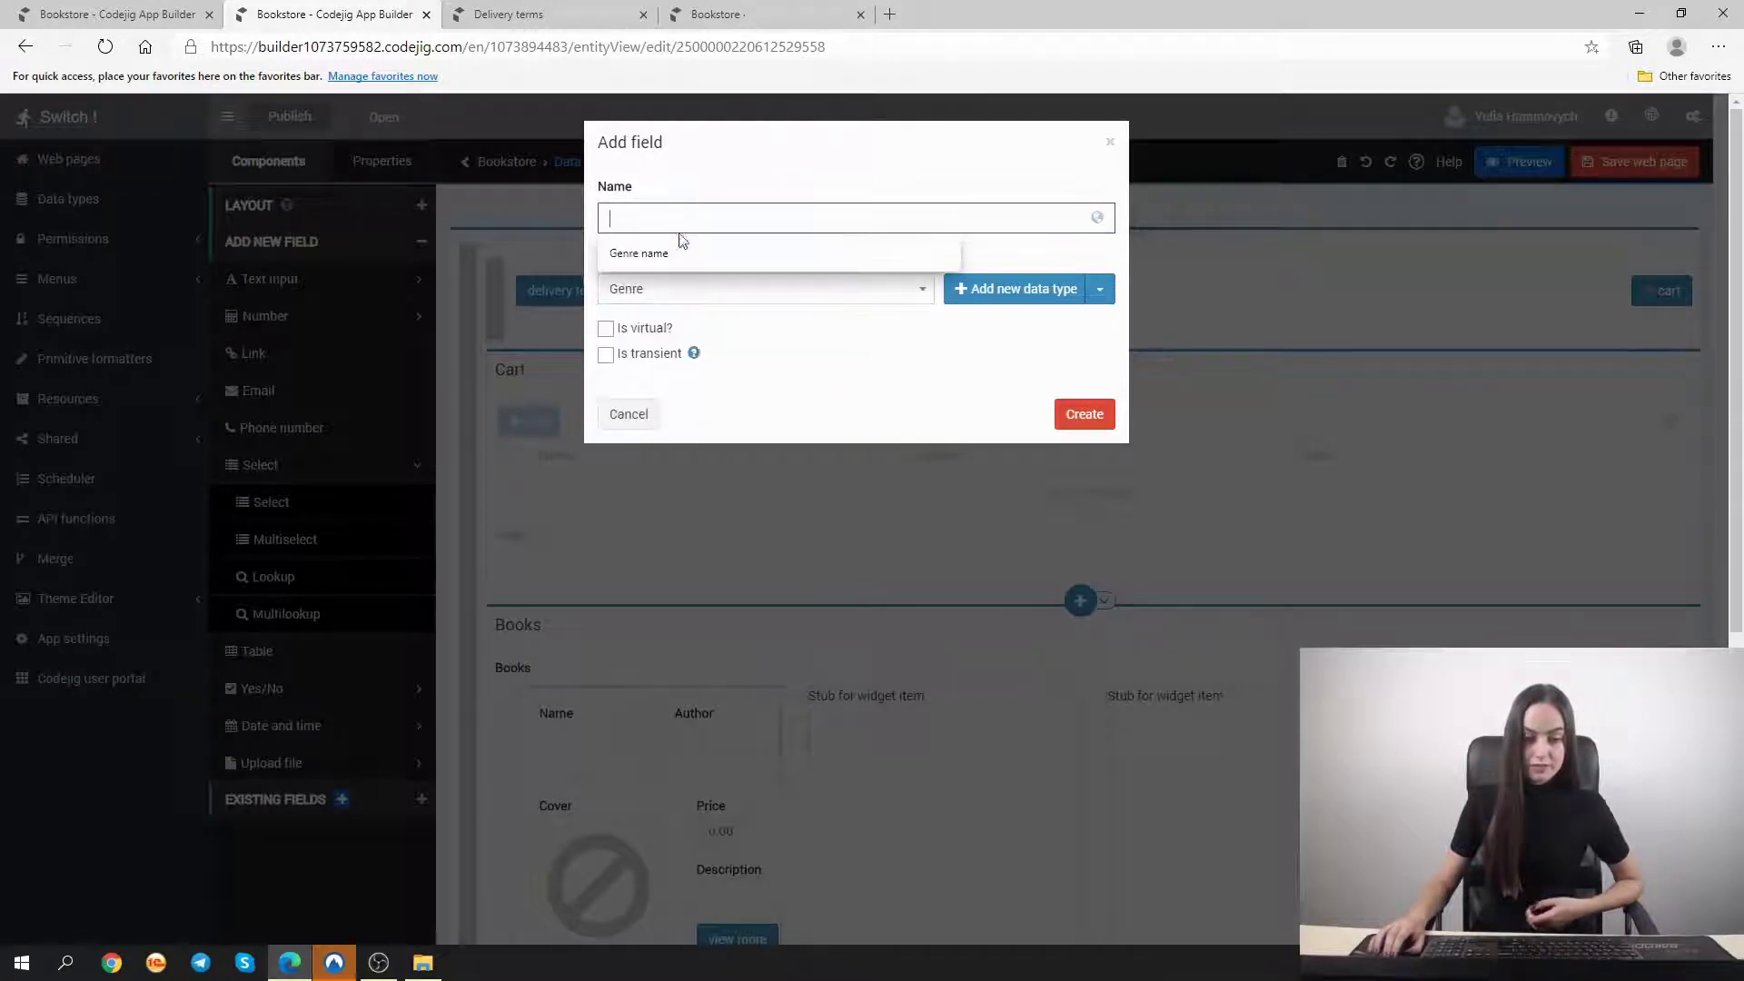
pyautogui.write('F')
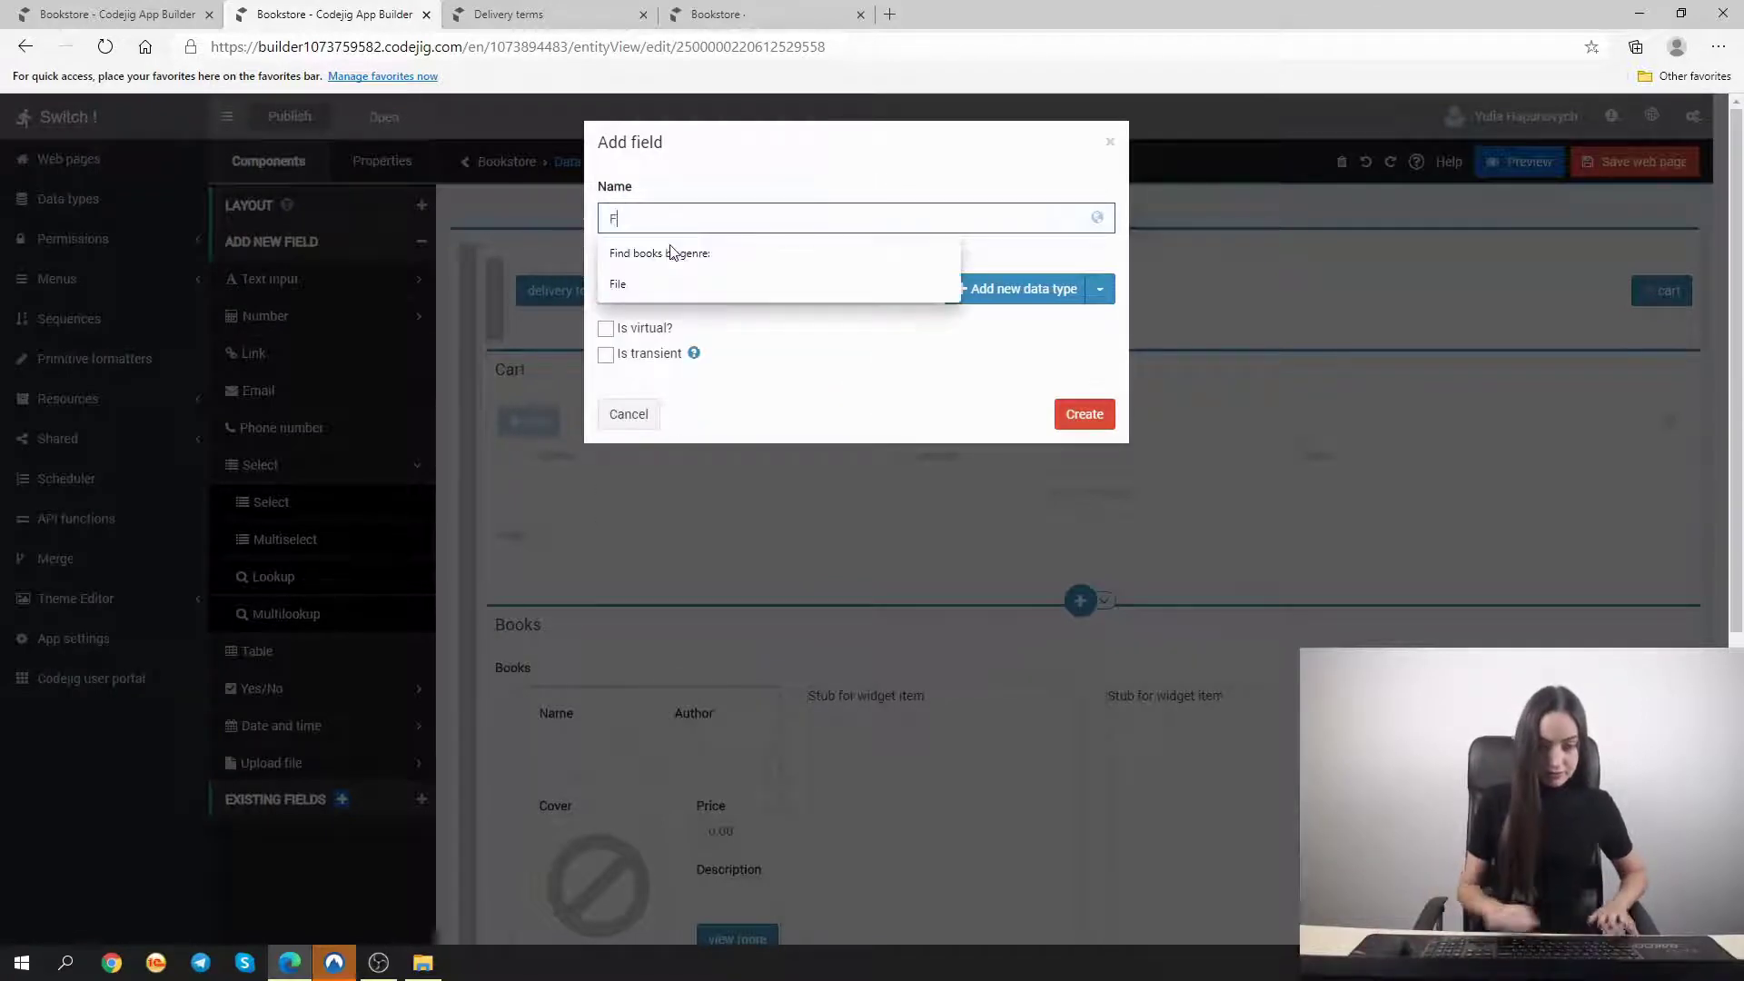
pyautogui.click(663, 253)
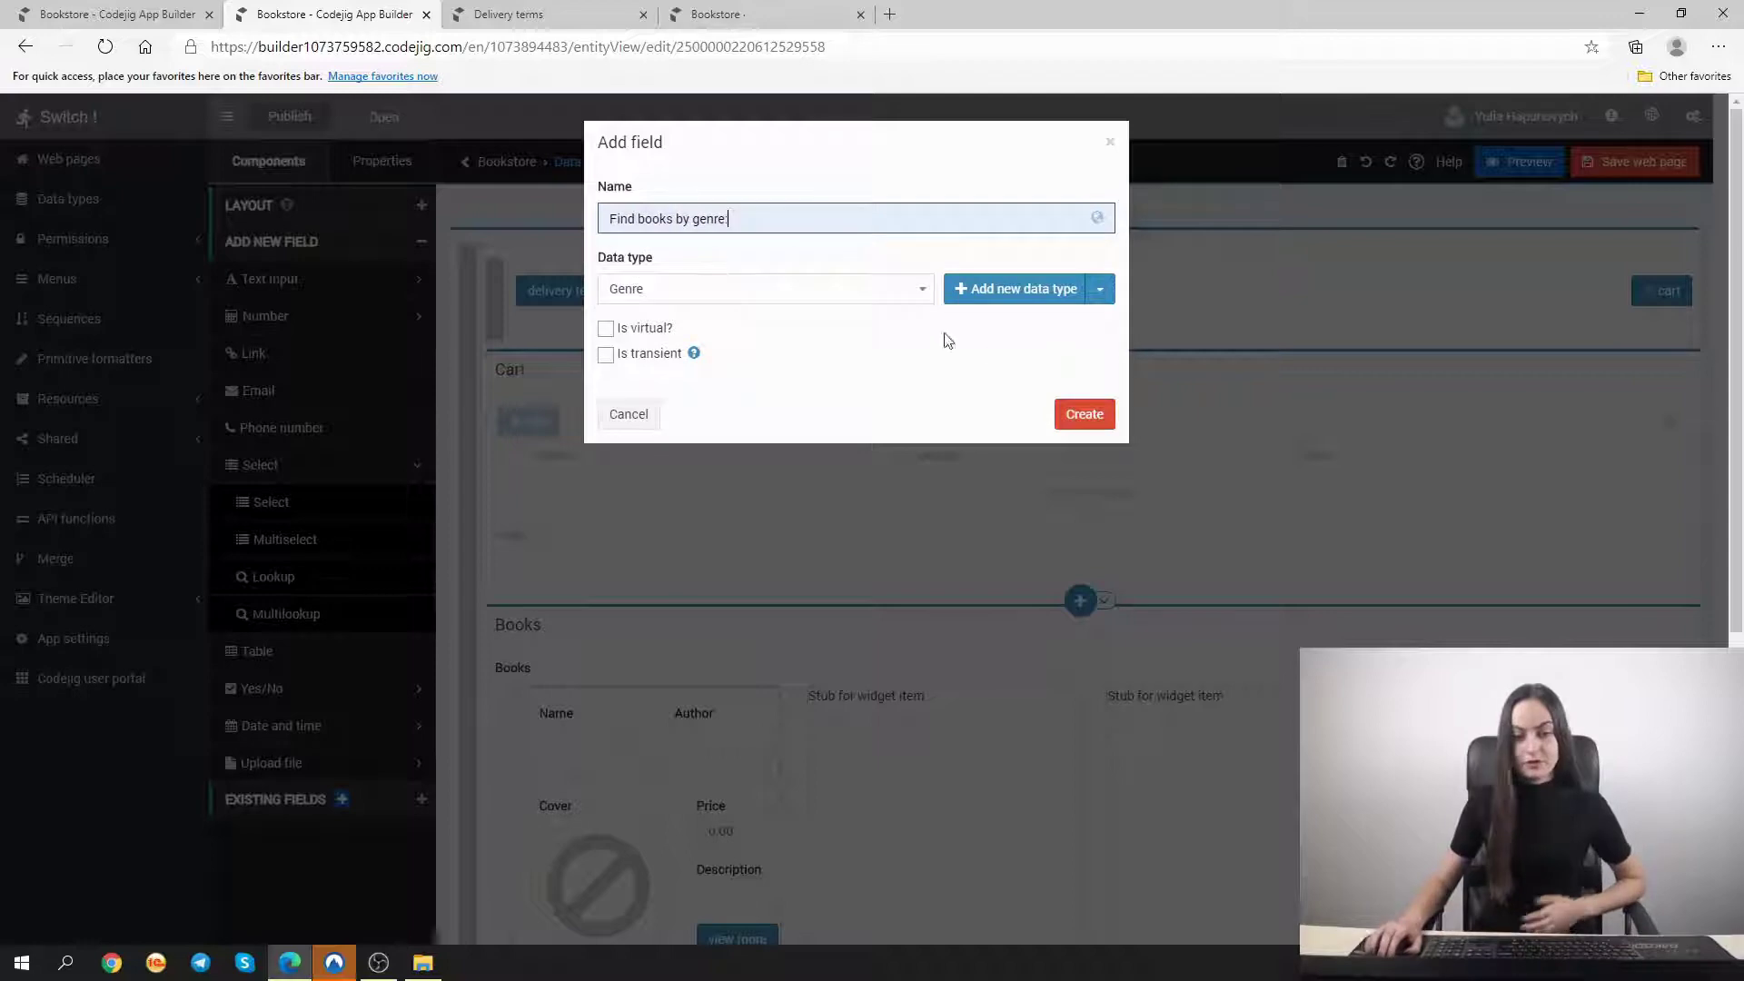
pyautogui.click(1084, 414)
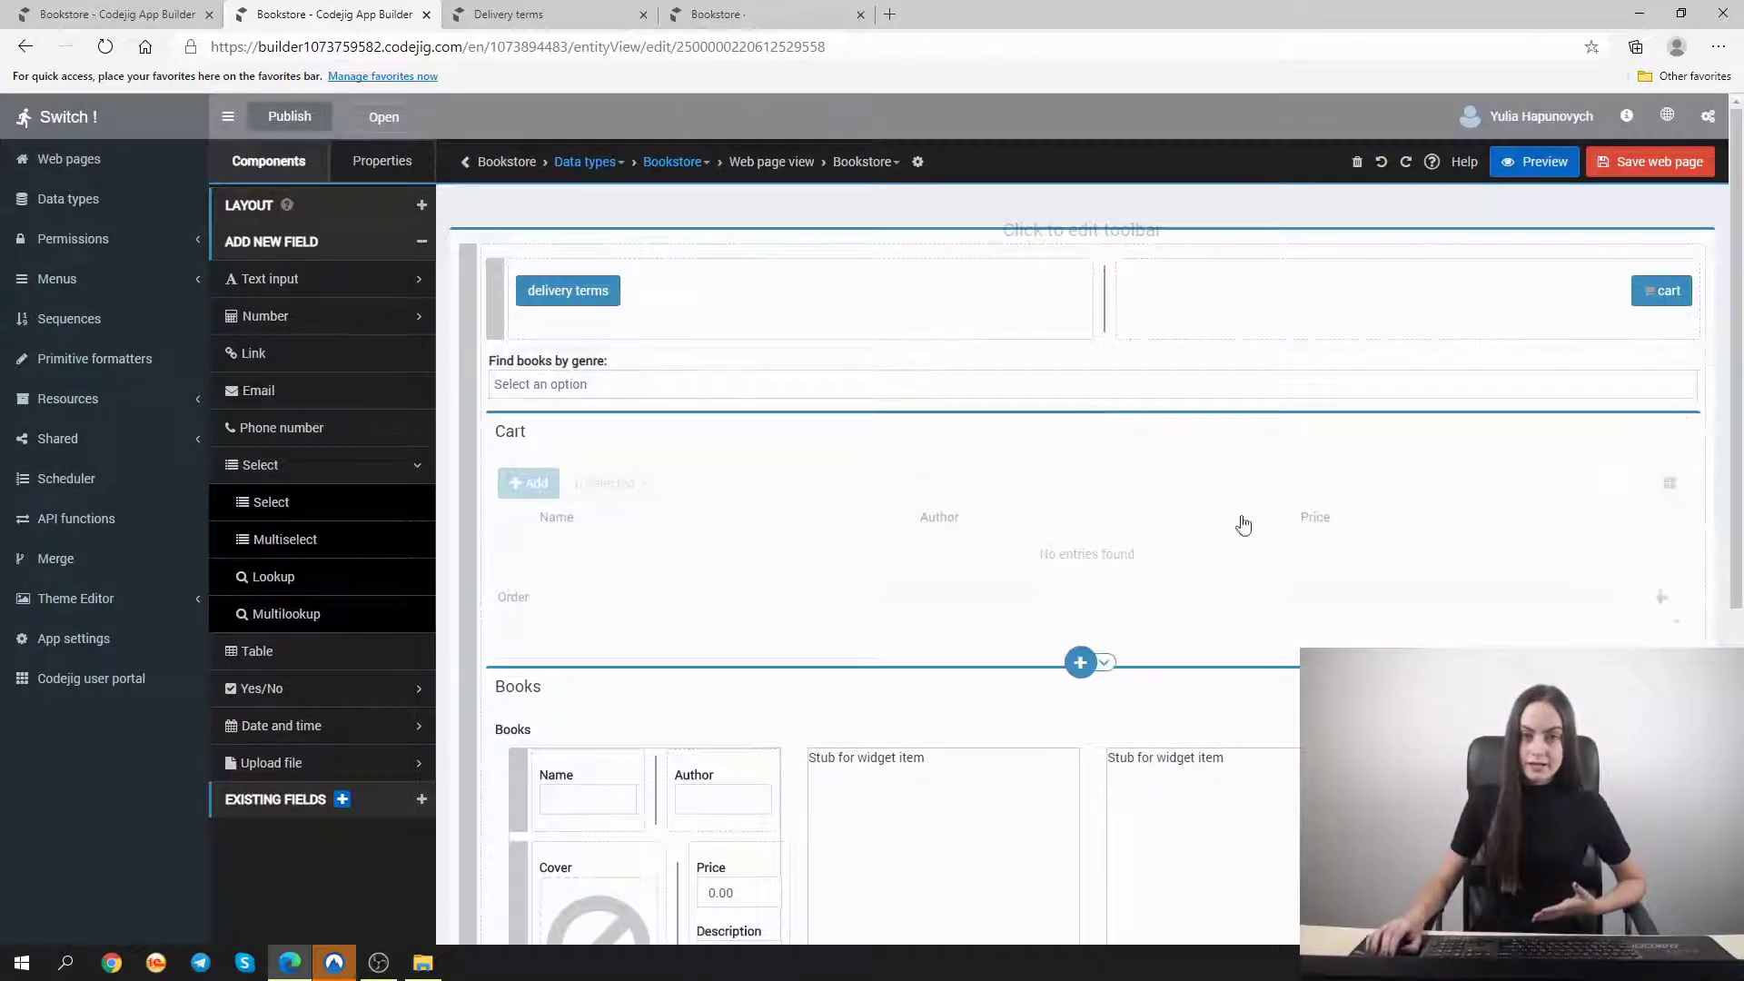
# Place a button below the "Find books by genre:" field and title it "search"
pyautogui.click(272, 205)
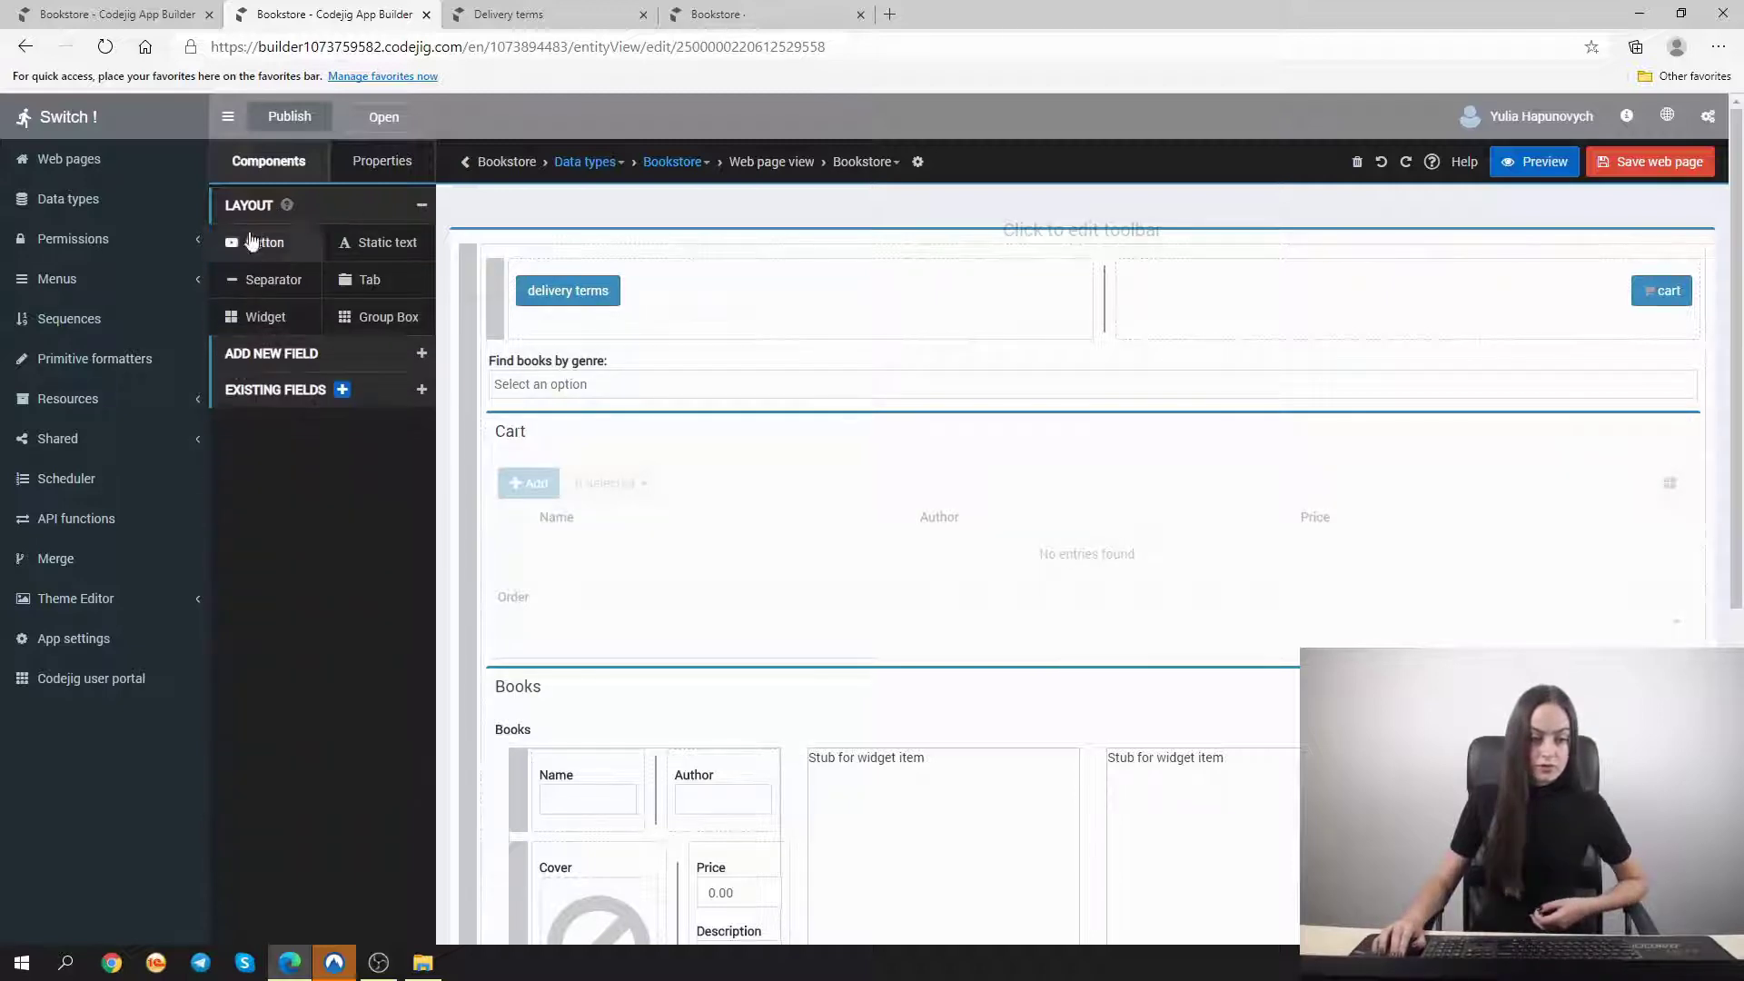
pyautogui.moveTo(259, 242); pyautogui.dragTo(528, 434)
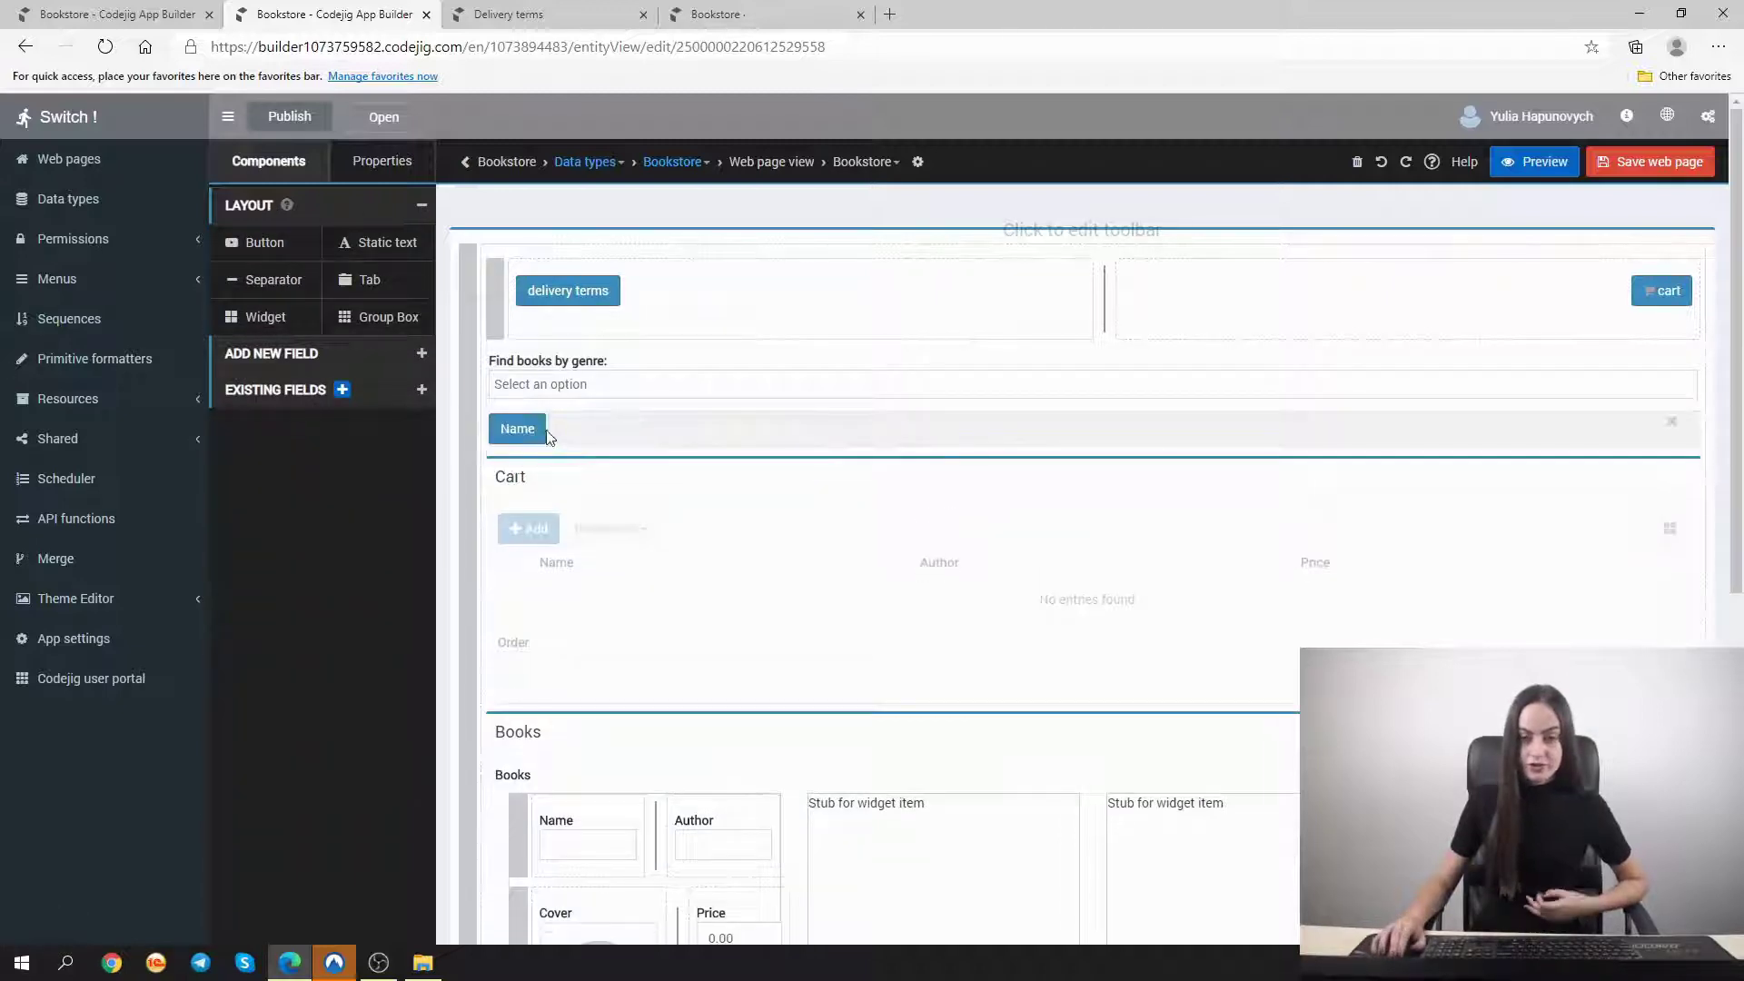
pyautogui.click(514, 419)
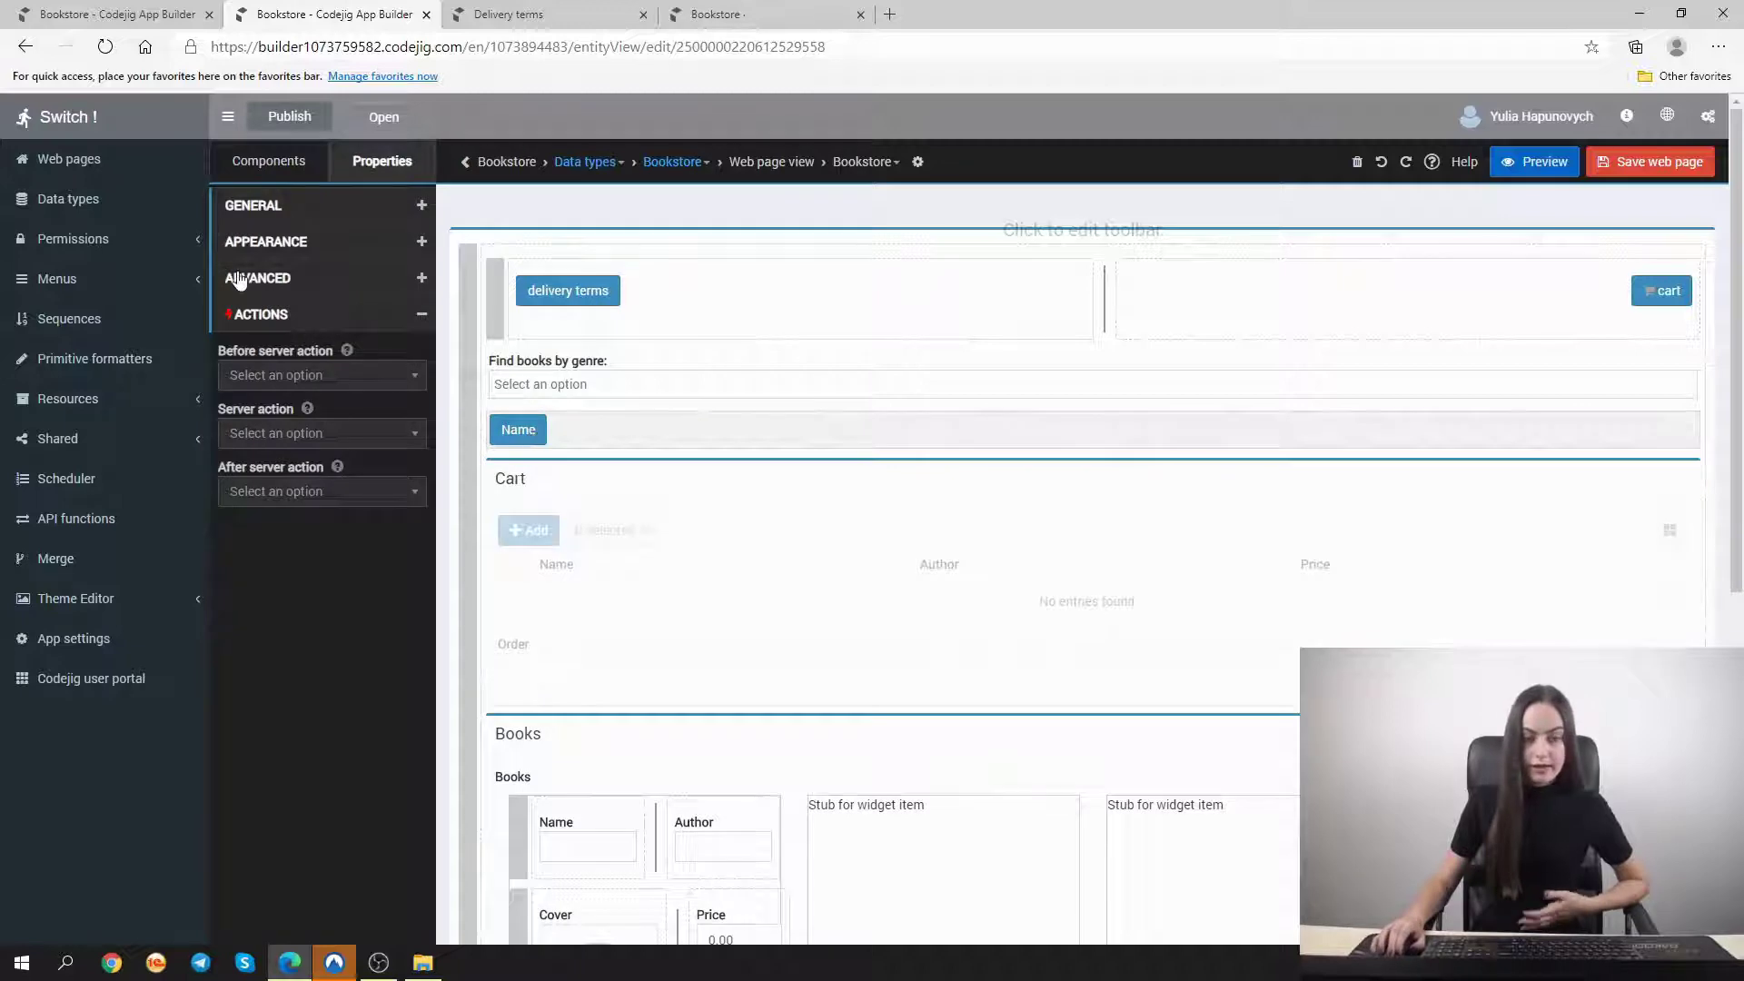
pyautogui.click(272, 207)
pyautogui.click(276, 315)
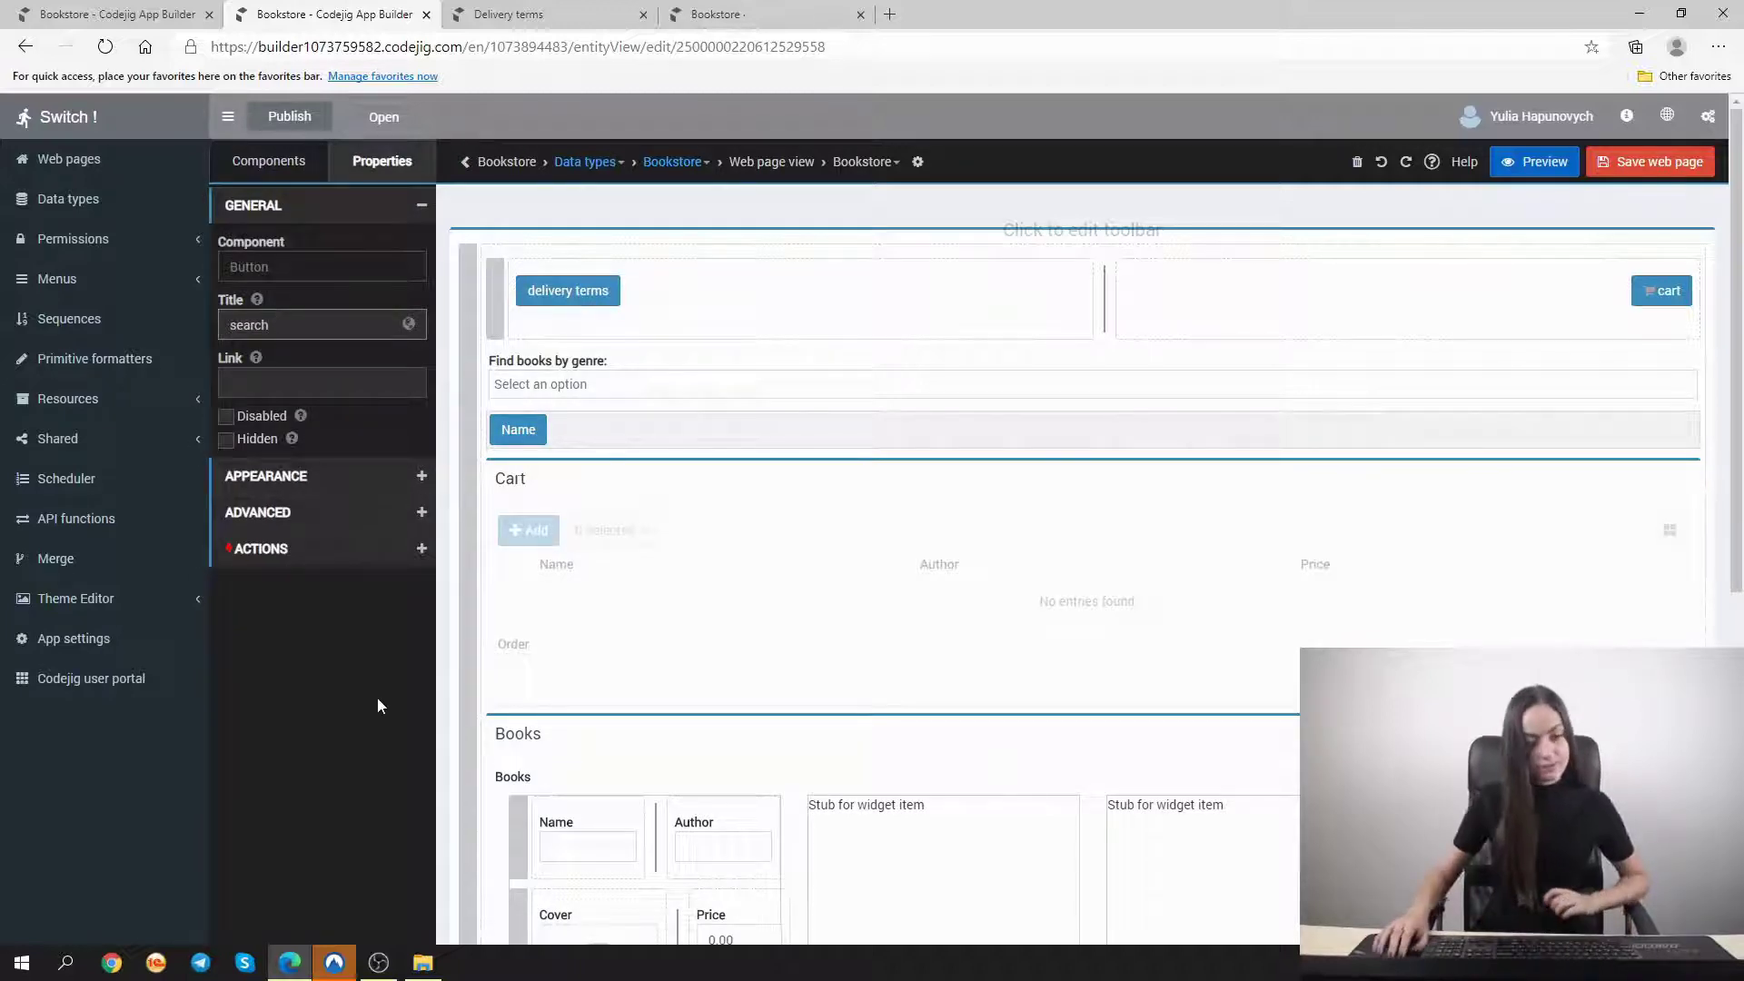
pyautogui.click(355, 742)
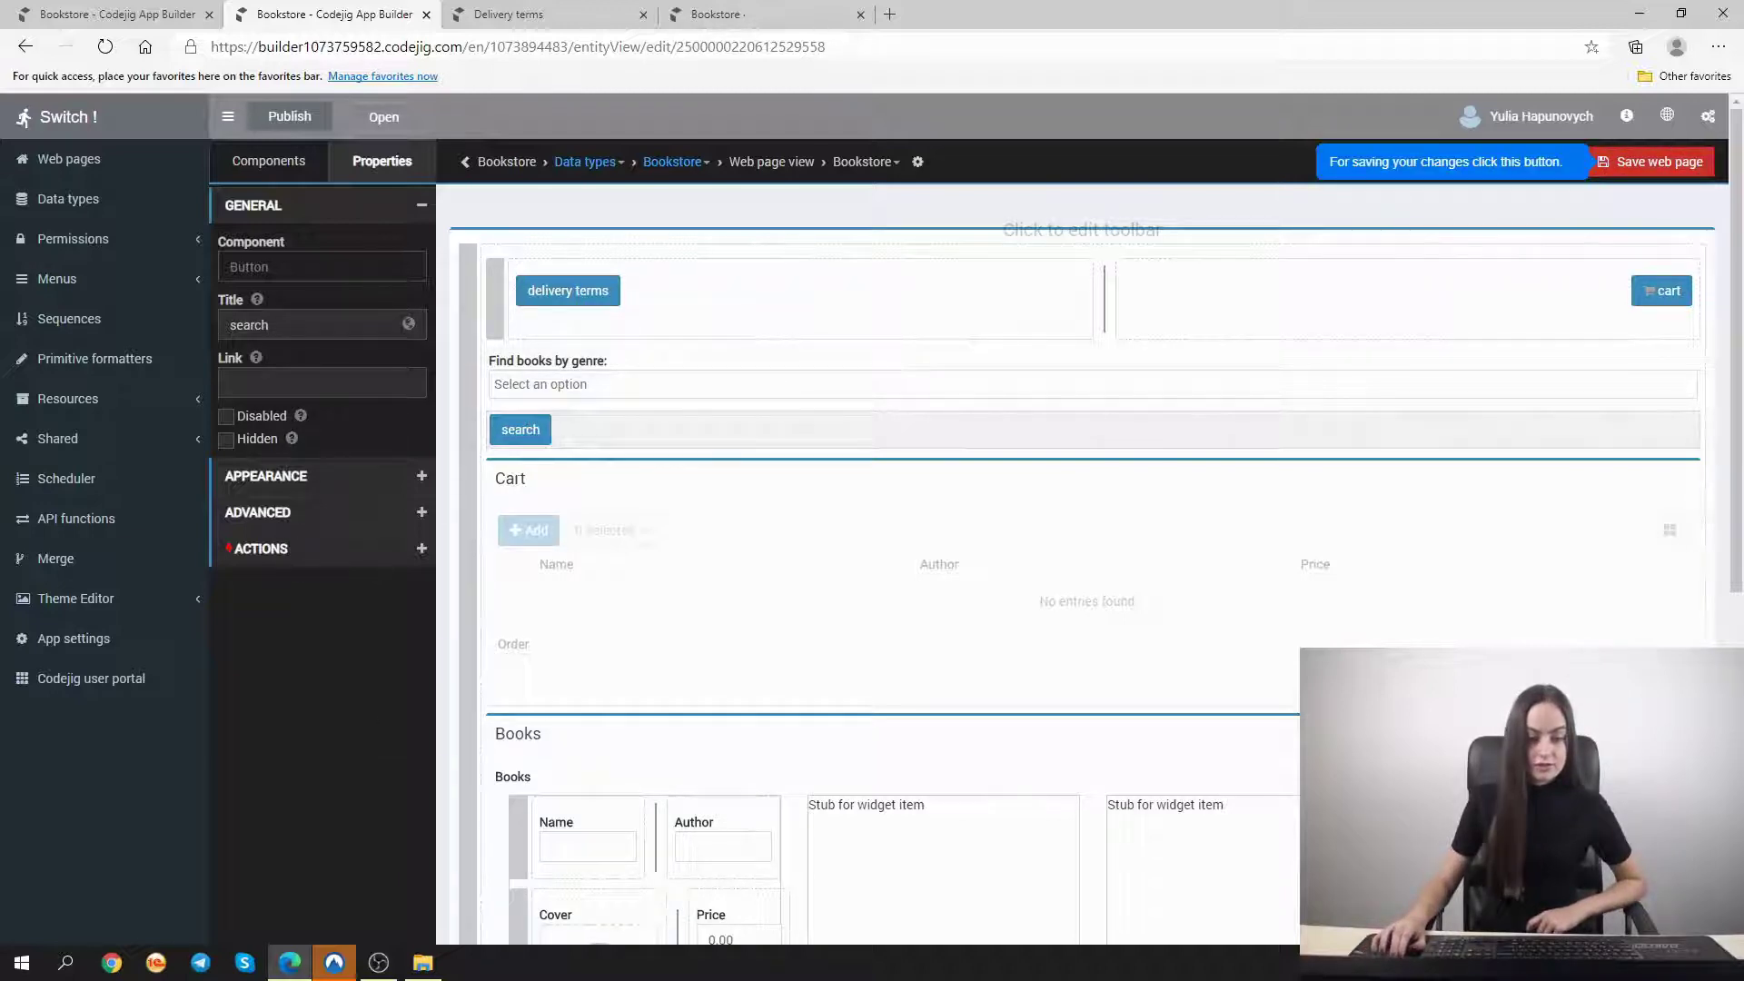
# Create a new server action named "search books by genre" for the search button
pyautogui.click(307, 550)
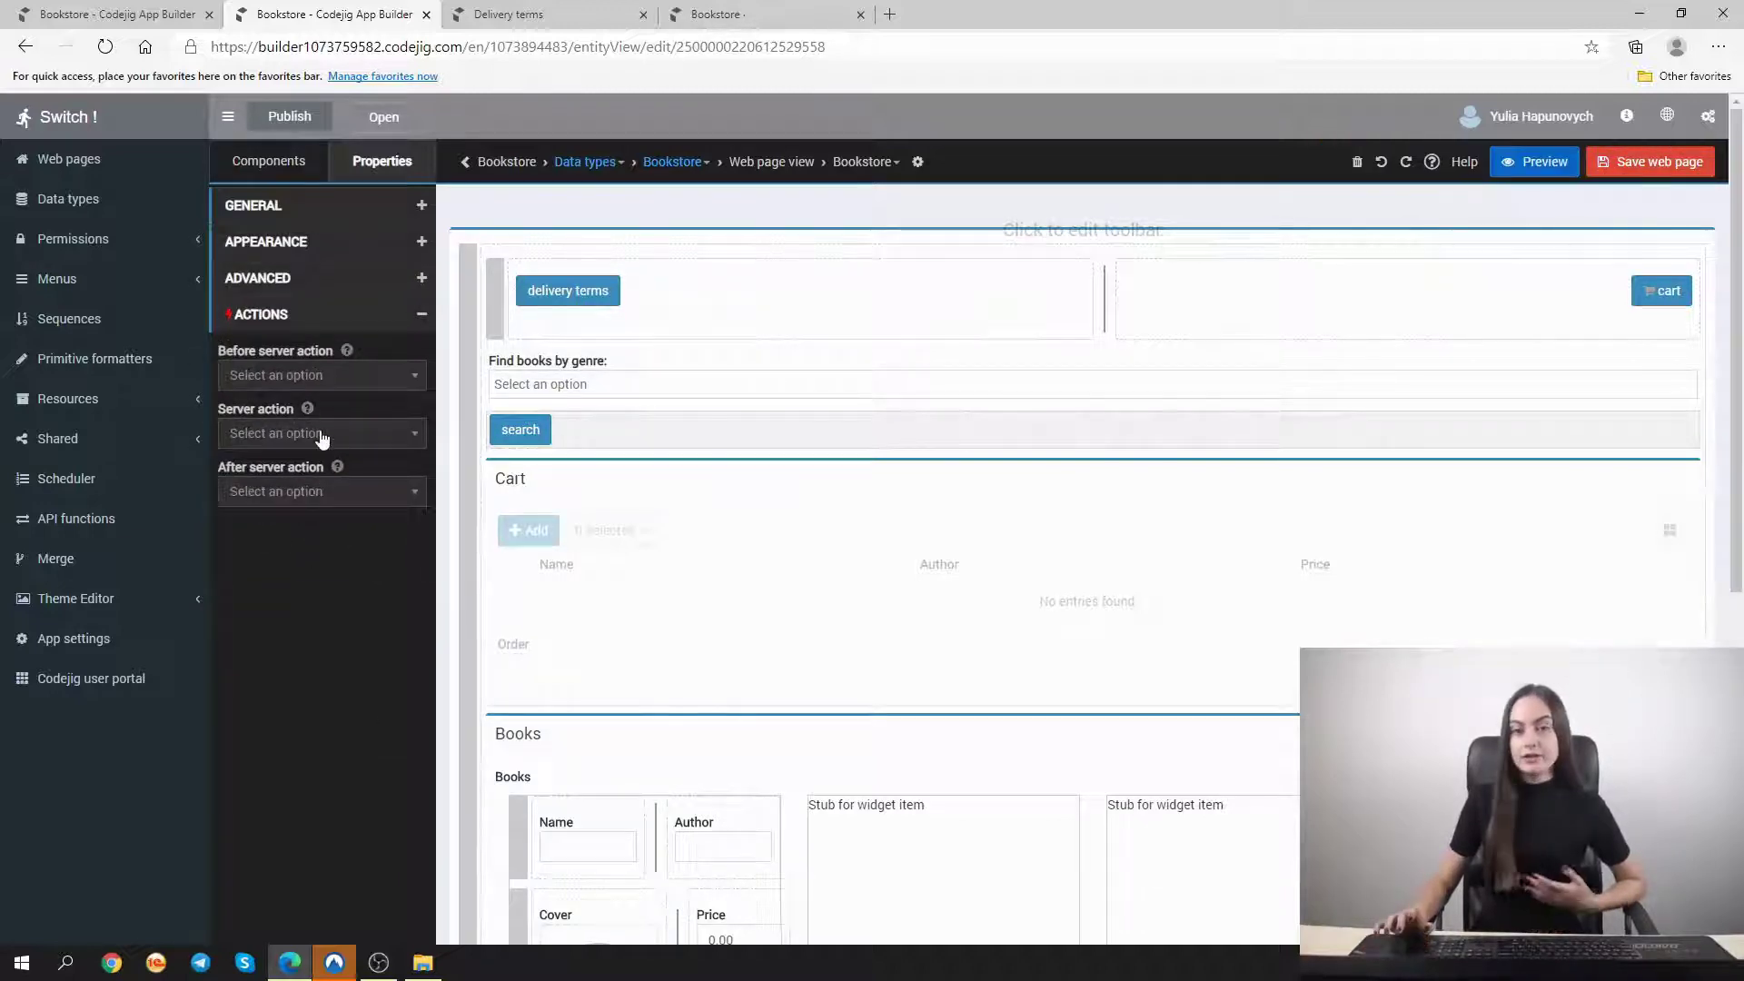
pyautogui.click(320, 434)
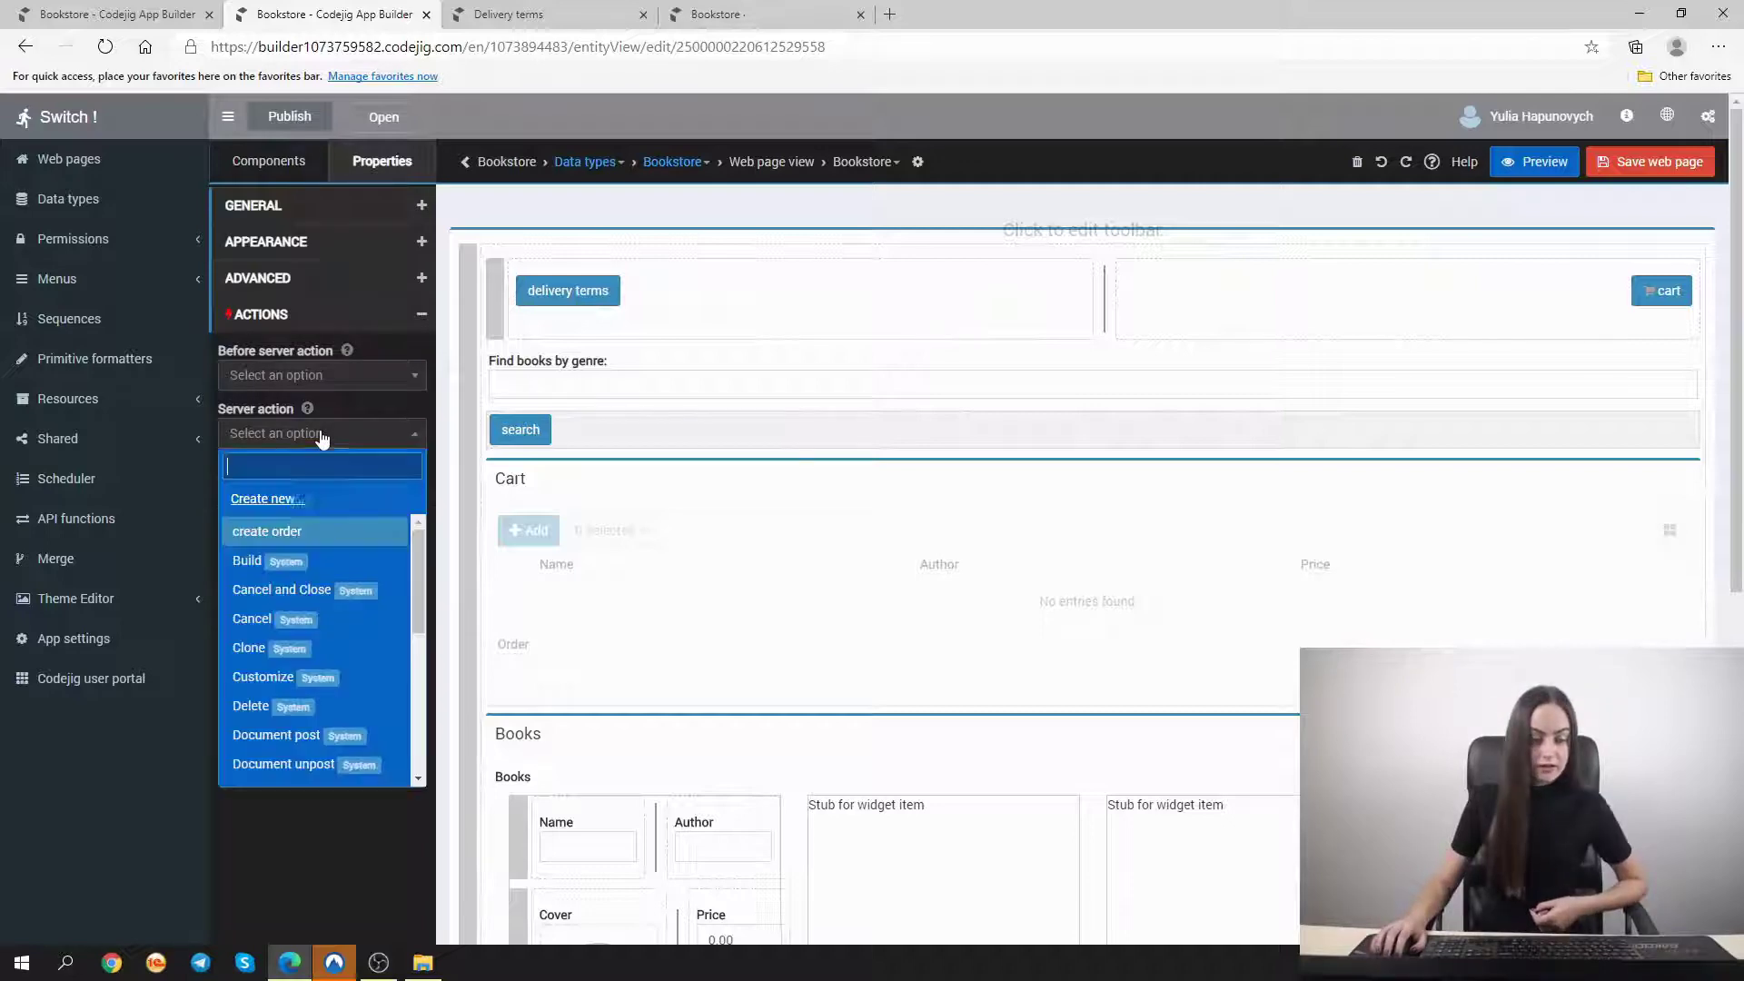
pyautogui.click(284, 496)
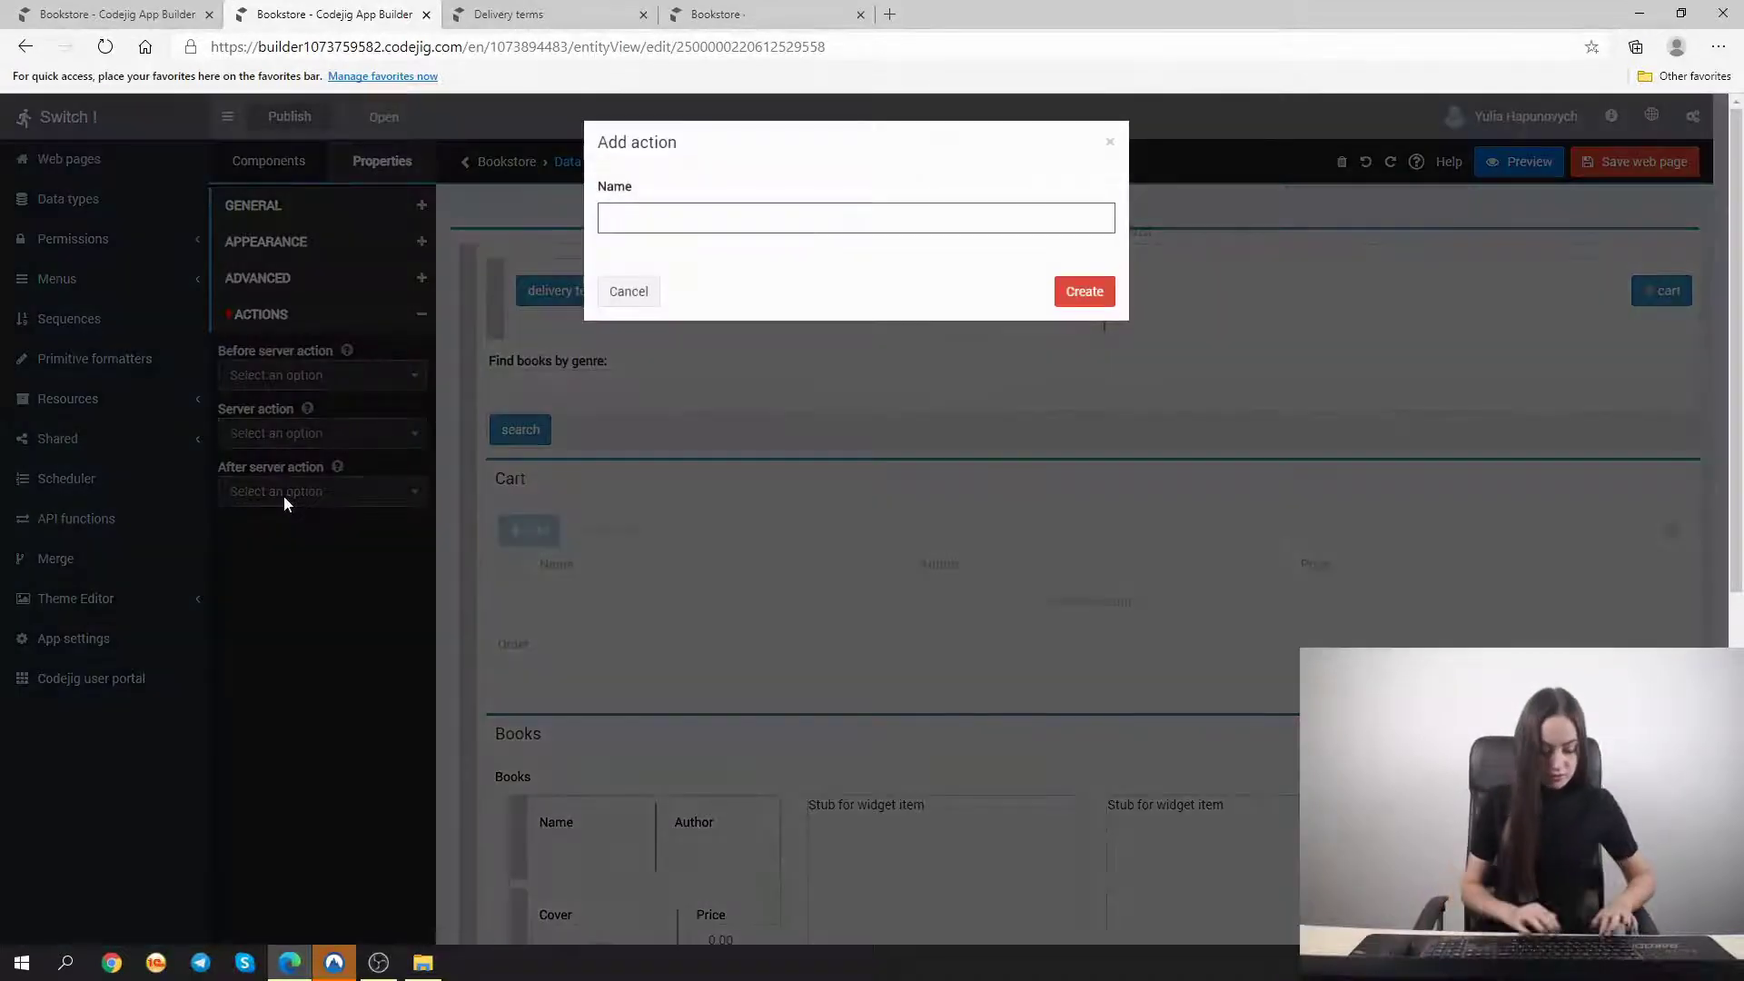
pyautogui.write('search book')
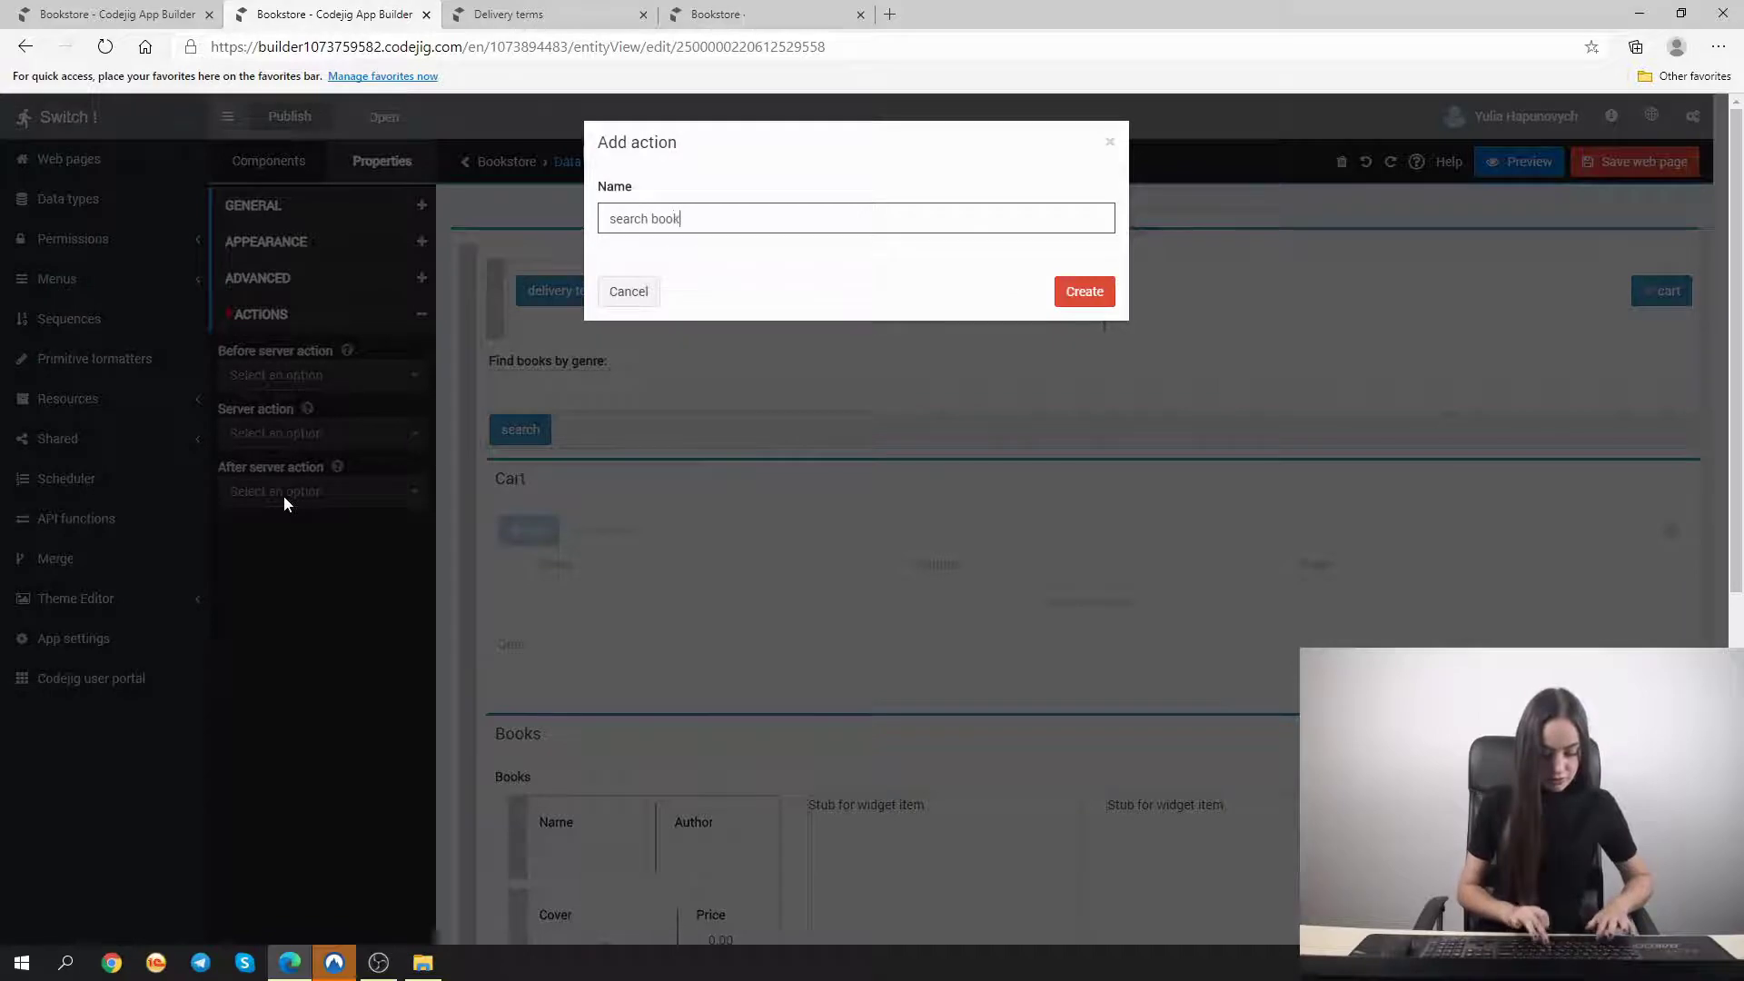
pyautogui.write('s by genre')
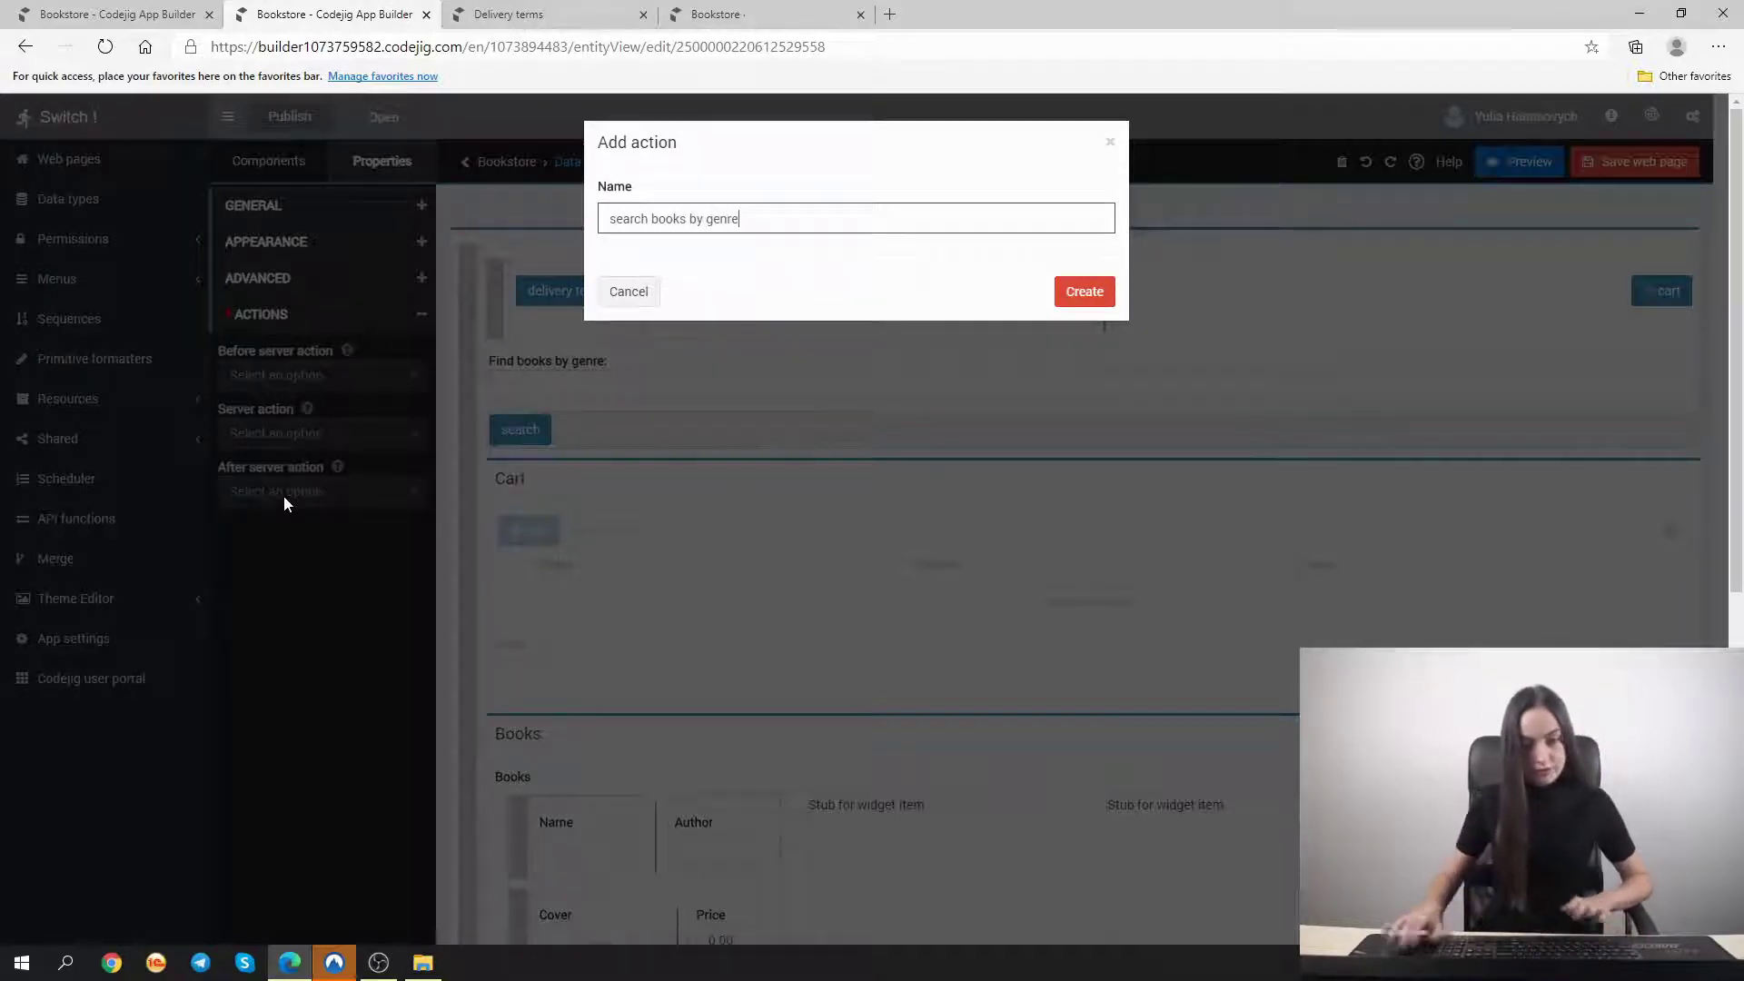
pyautogui.click(1076, 292)
pyautogui.click(1008, 230)
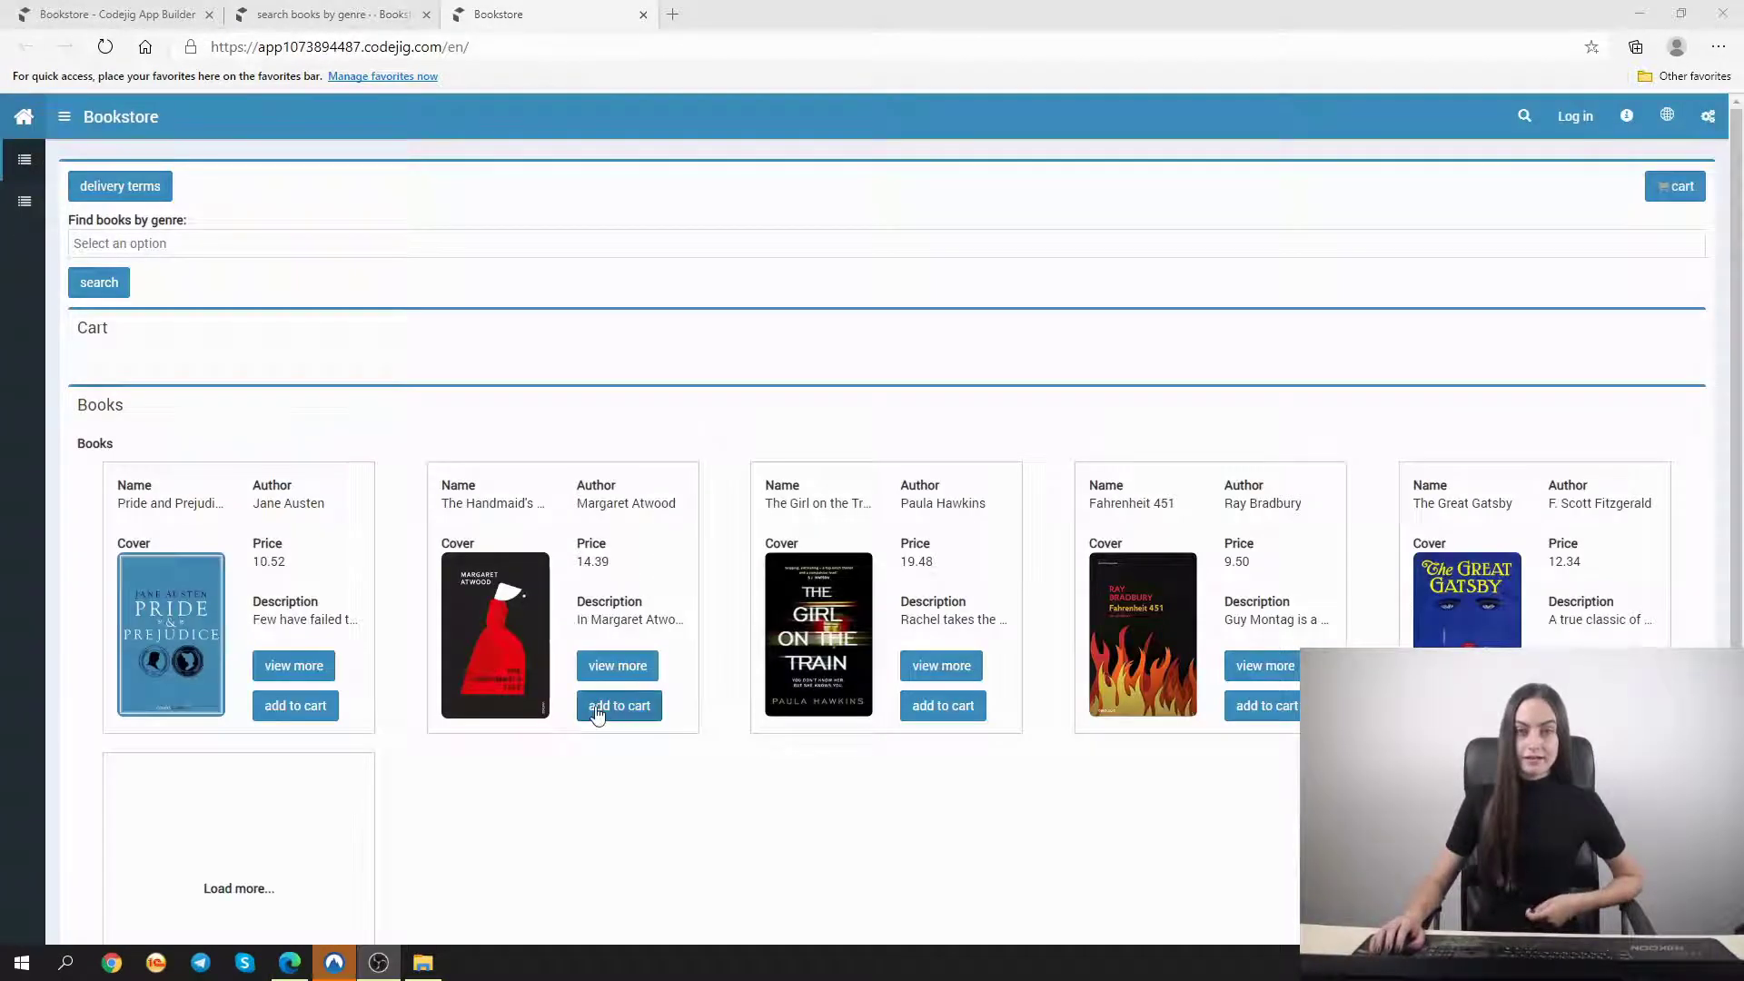
# In the published Bookstore app, view the Pride and Prejudice details, then search for books in the Popular science and Romantic novel genres
pyautogui.click(293, 665)
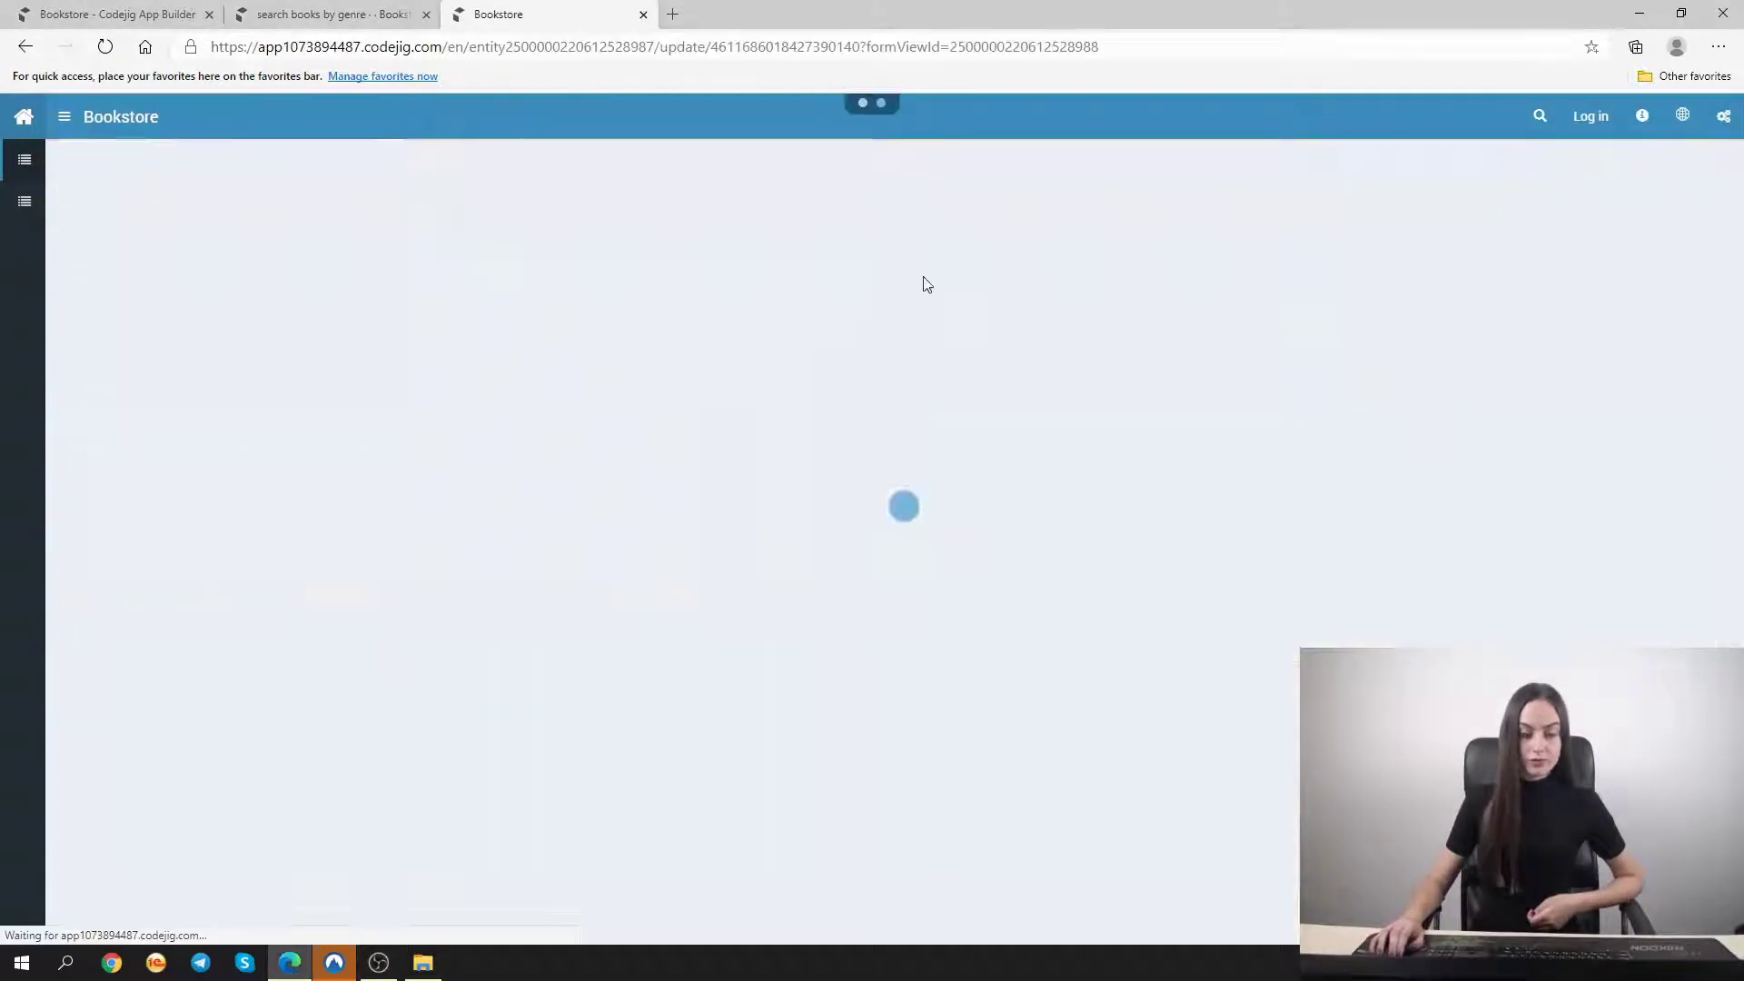
pyautogui.click(863, 128)
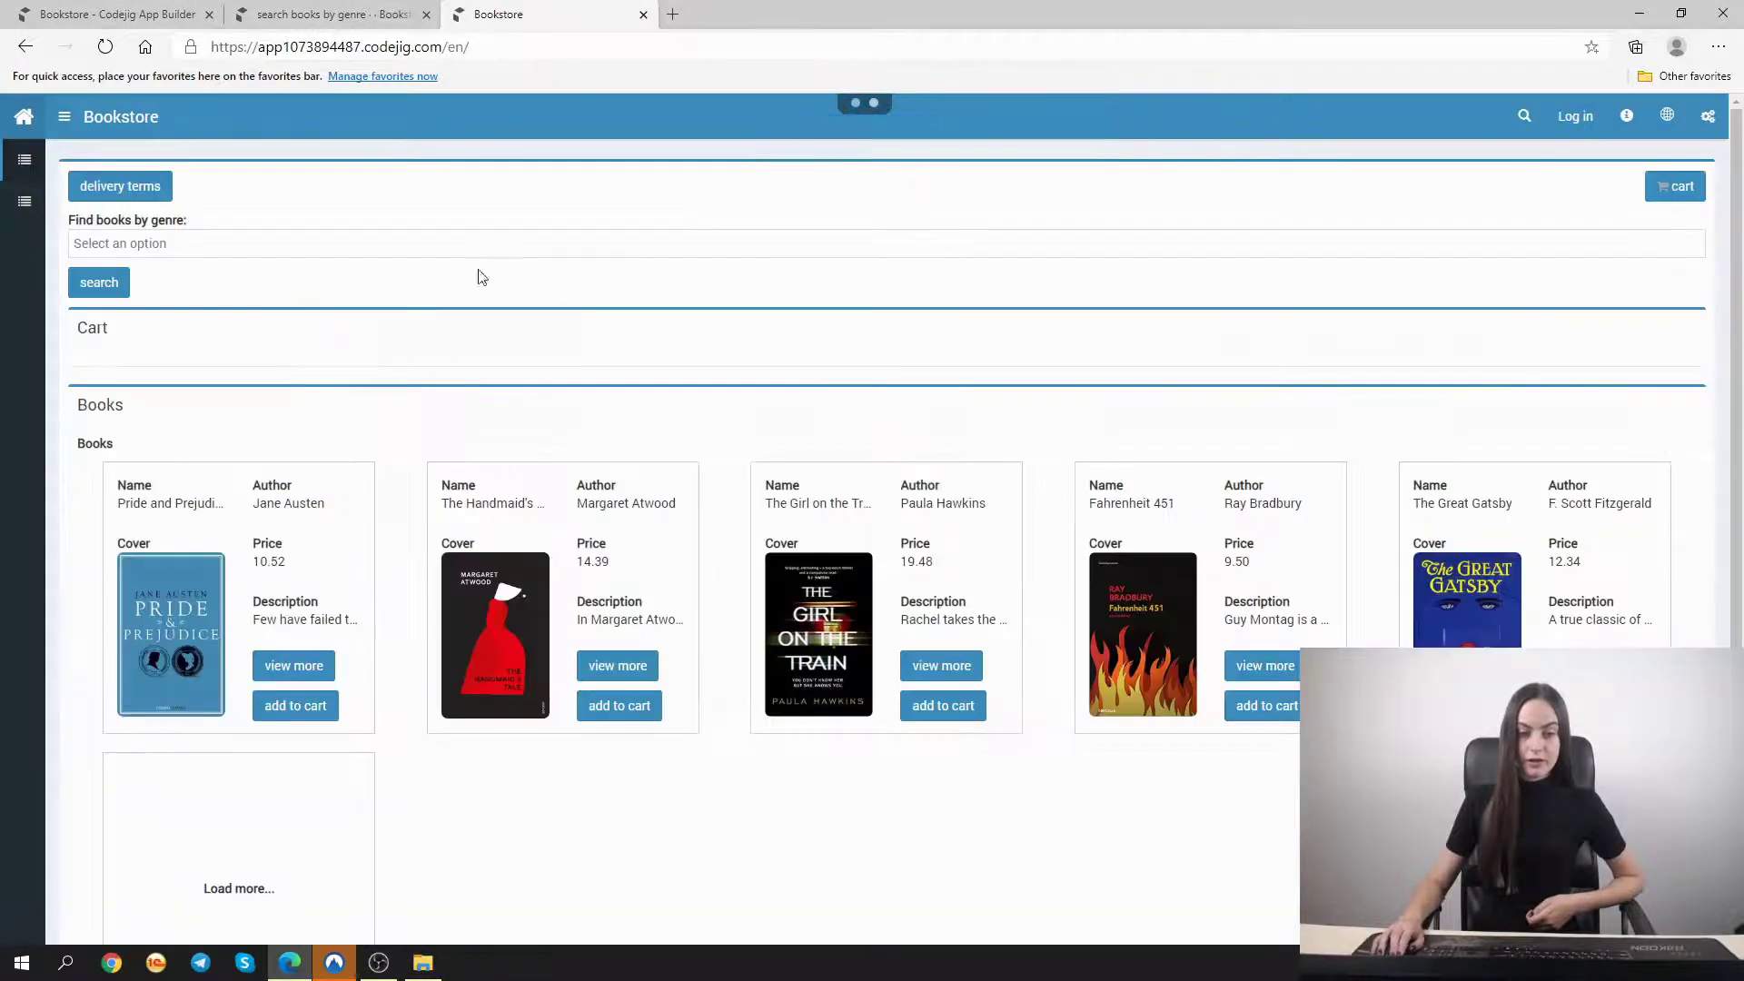
pyautogui.click(378, 244)
pyautogui.click(325, 363)
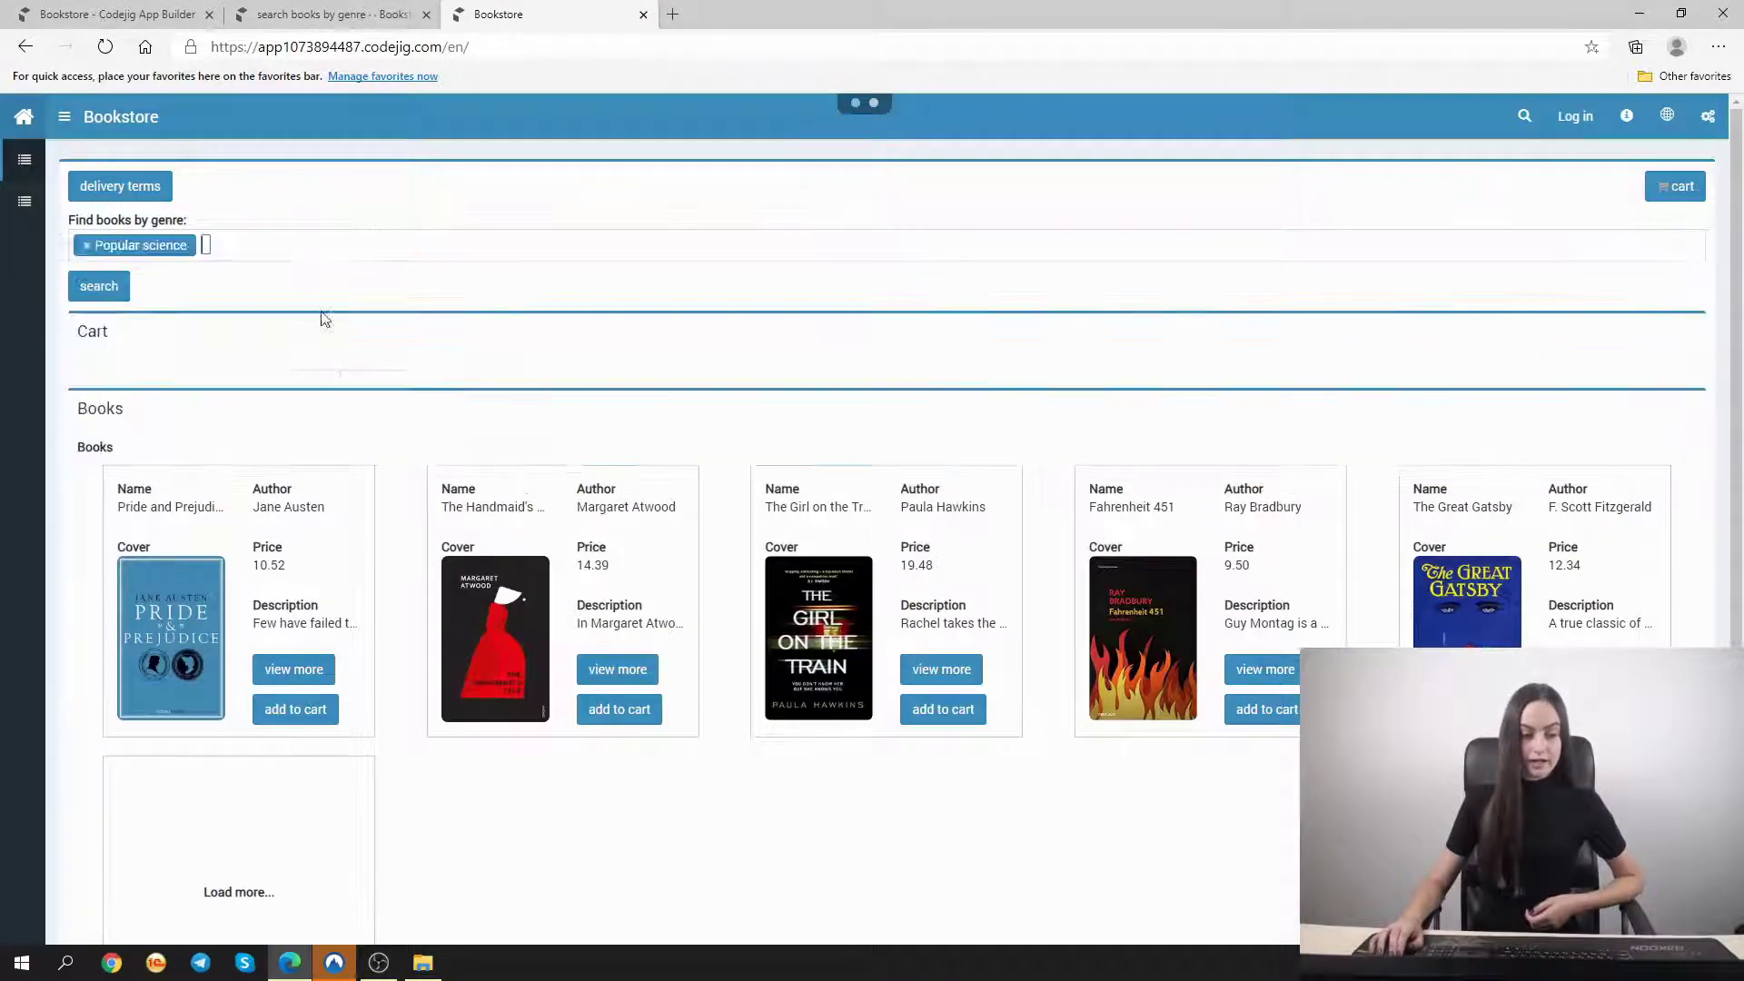
pyautogui.click(323, 245)
pyautogui.click(325, 451)
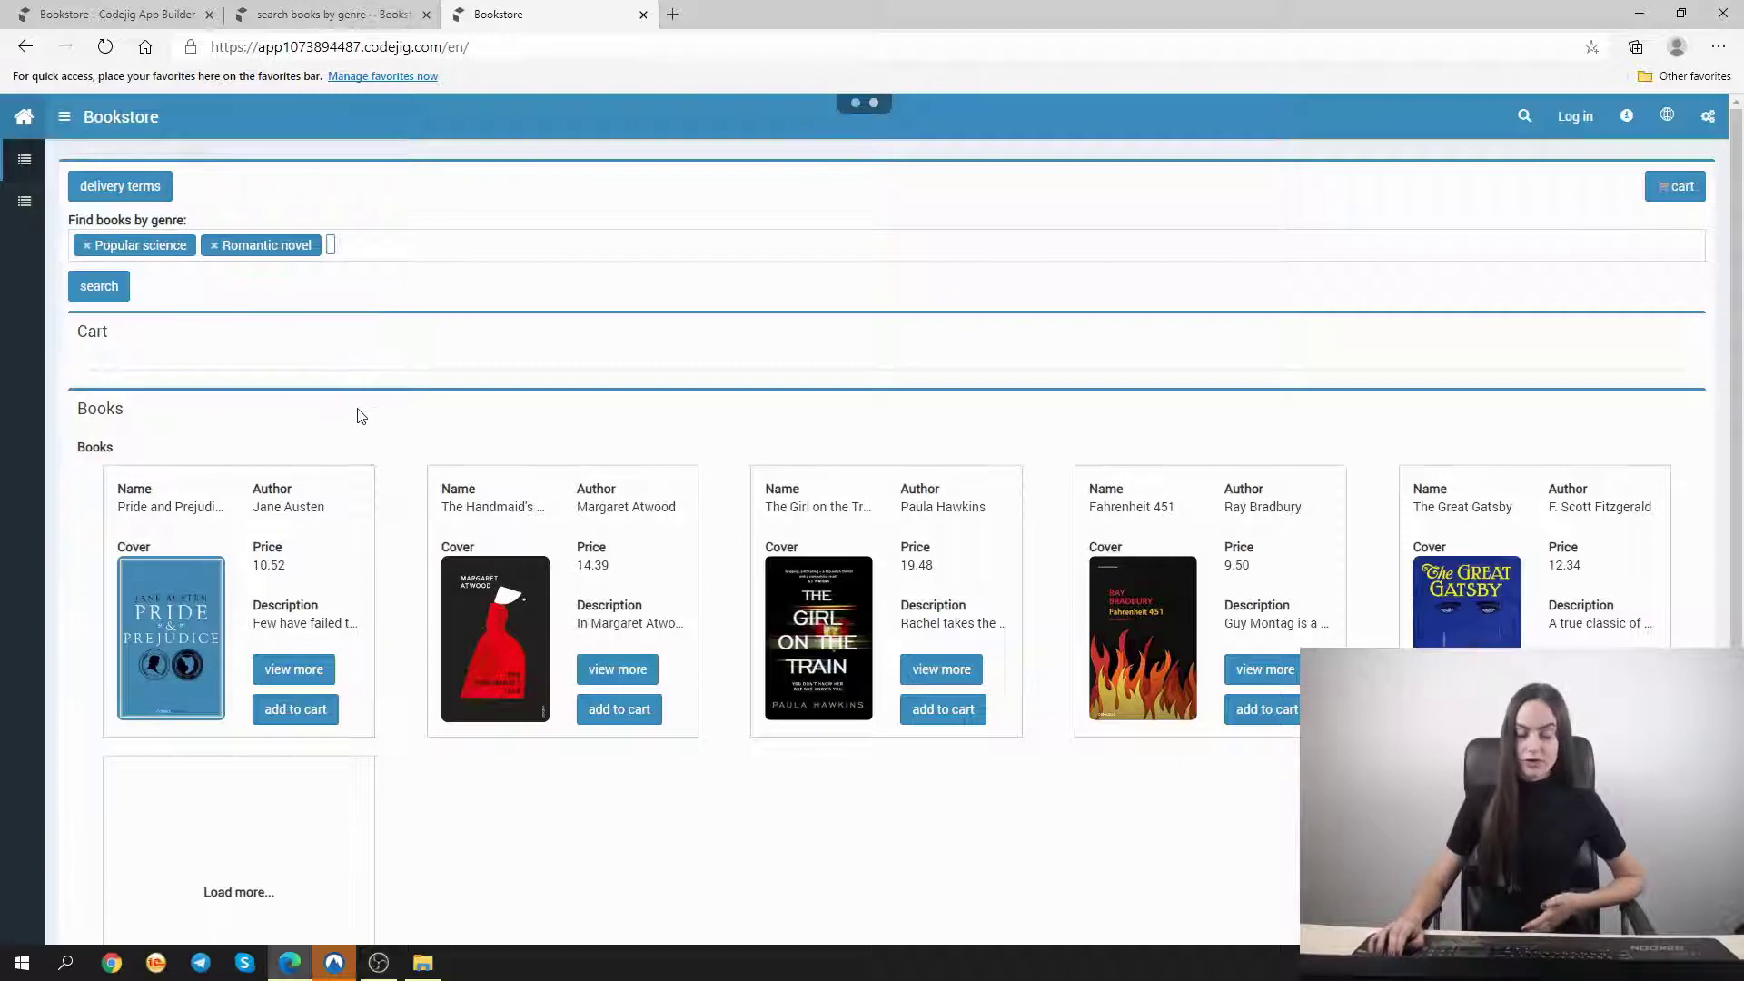
pyautogui.click(100, 286)
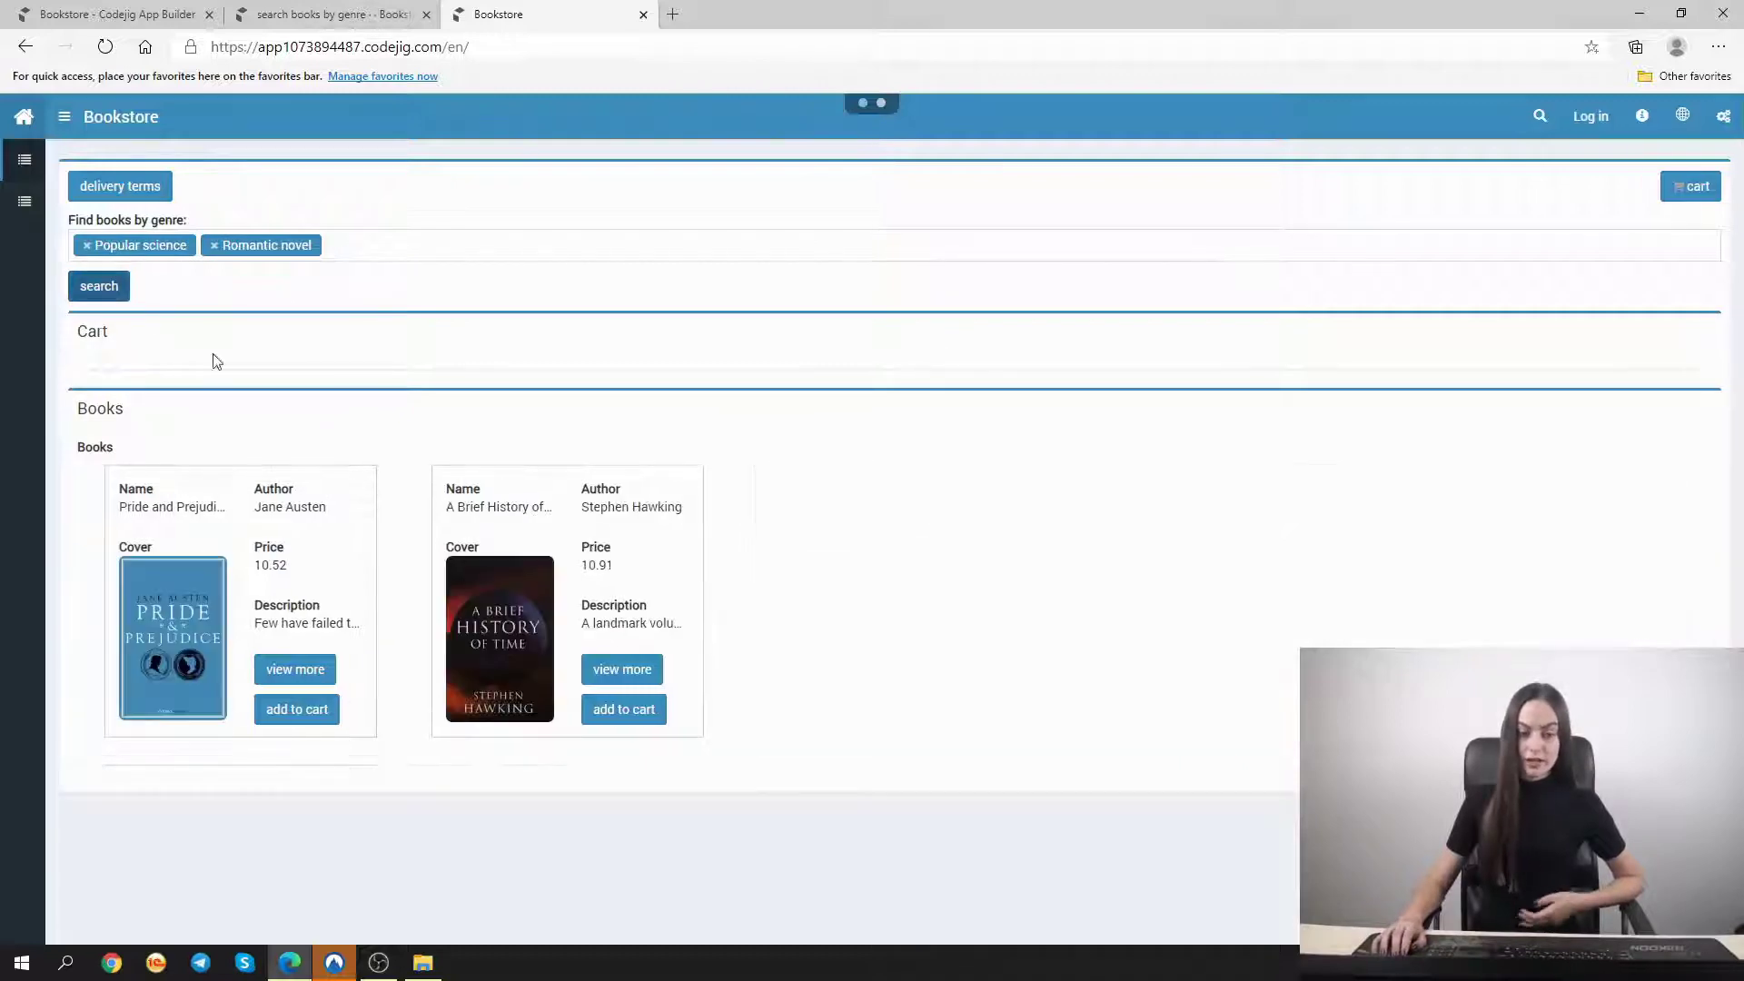
# Check the genre on the detail pages of Pride and Prejudice and A Brief History of Time
pyautogui.click(298, 672)
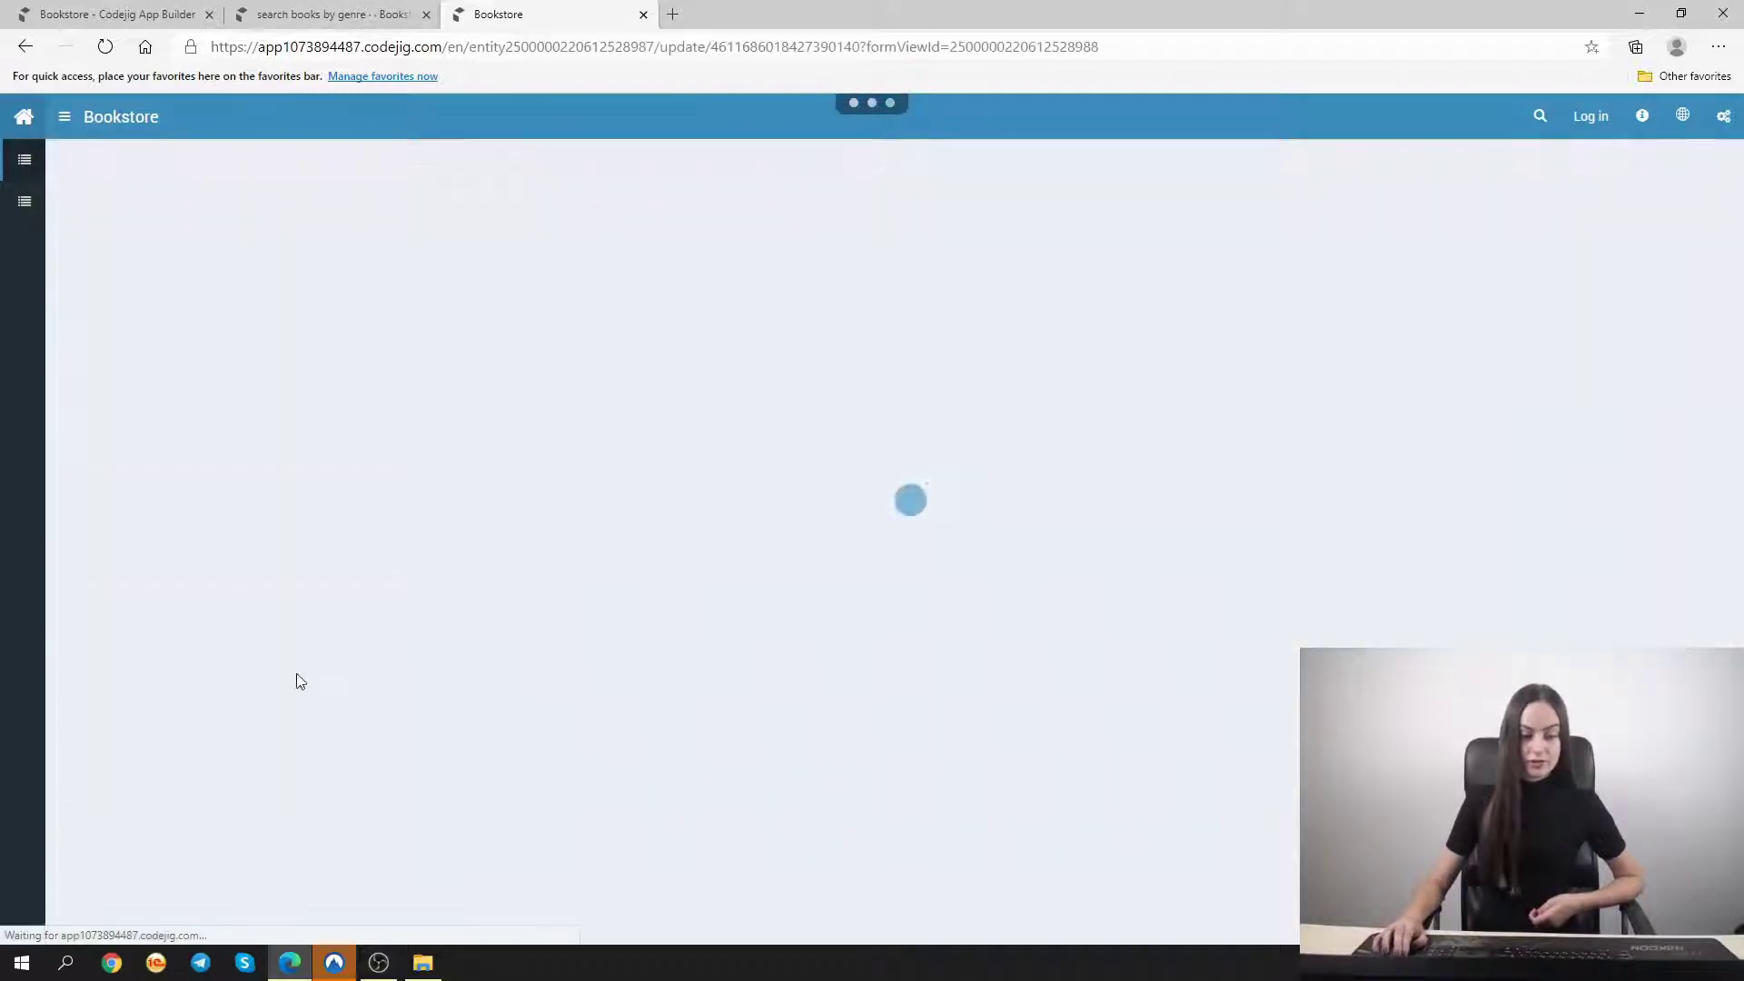
pyautogui.click(845, 109)
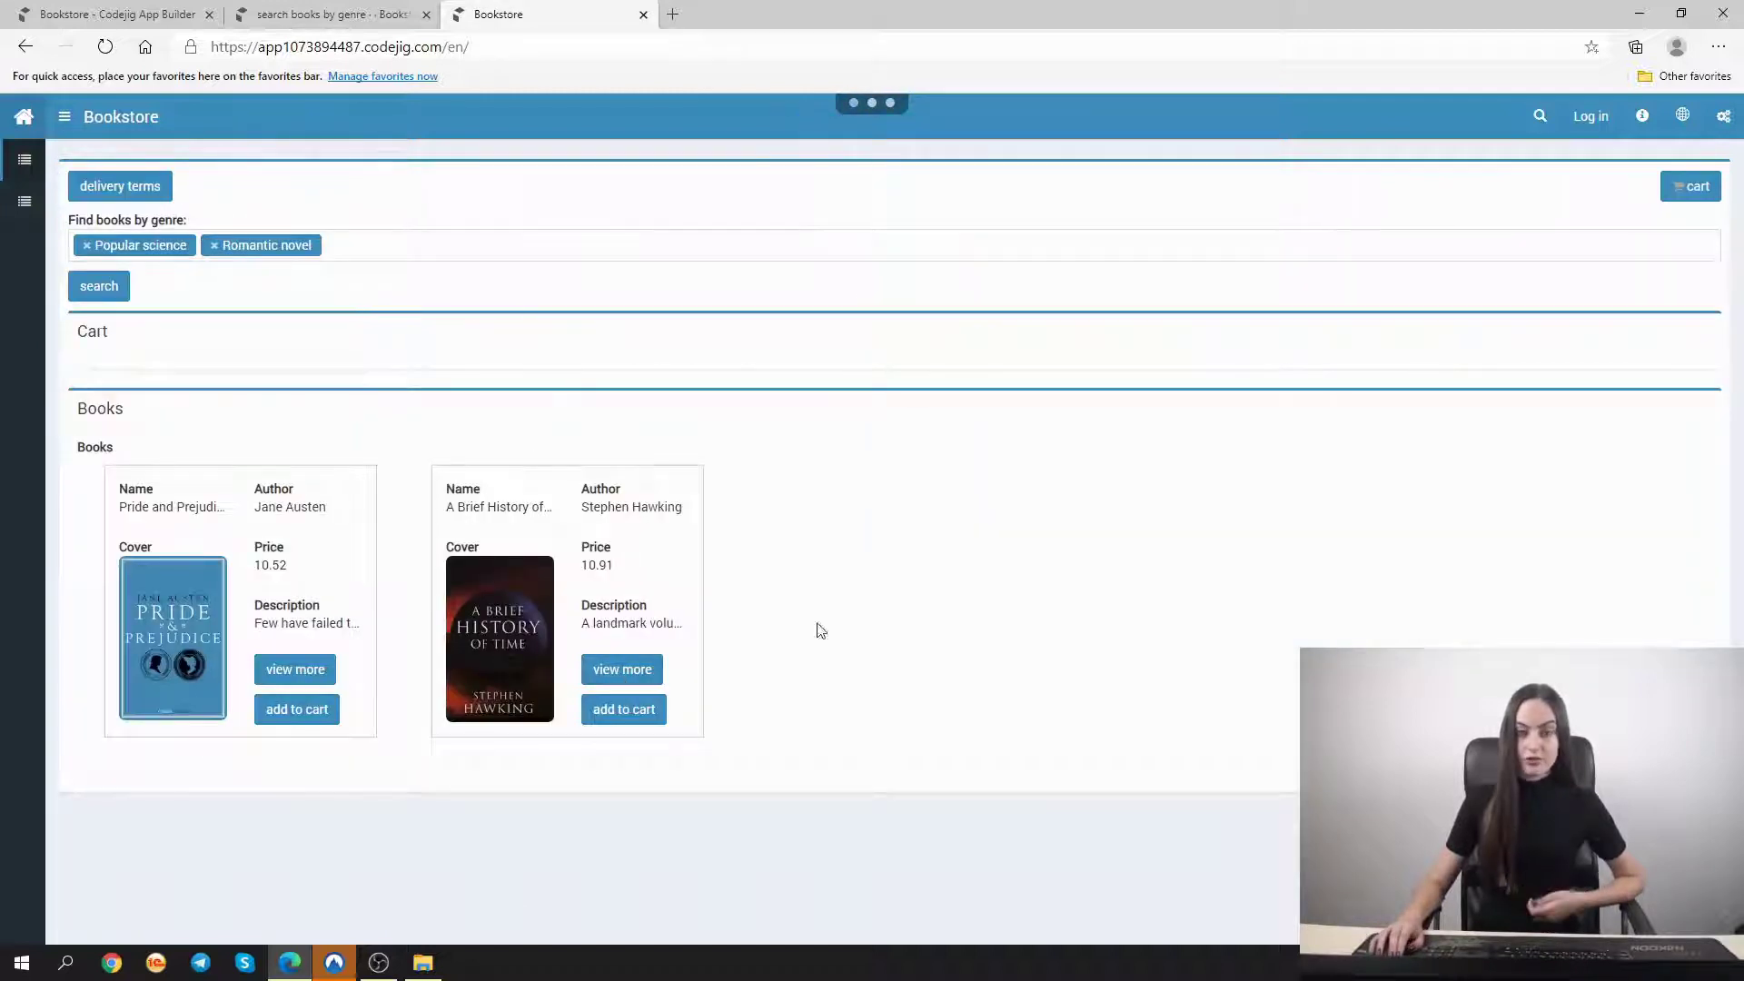
pyautogui.click(622, 669)
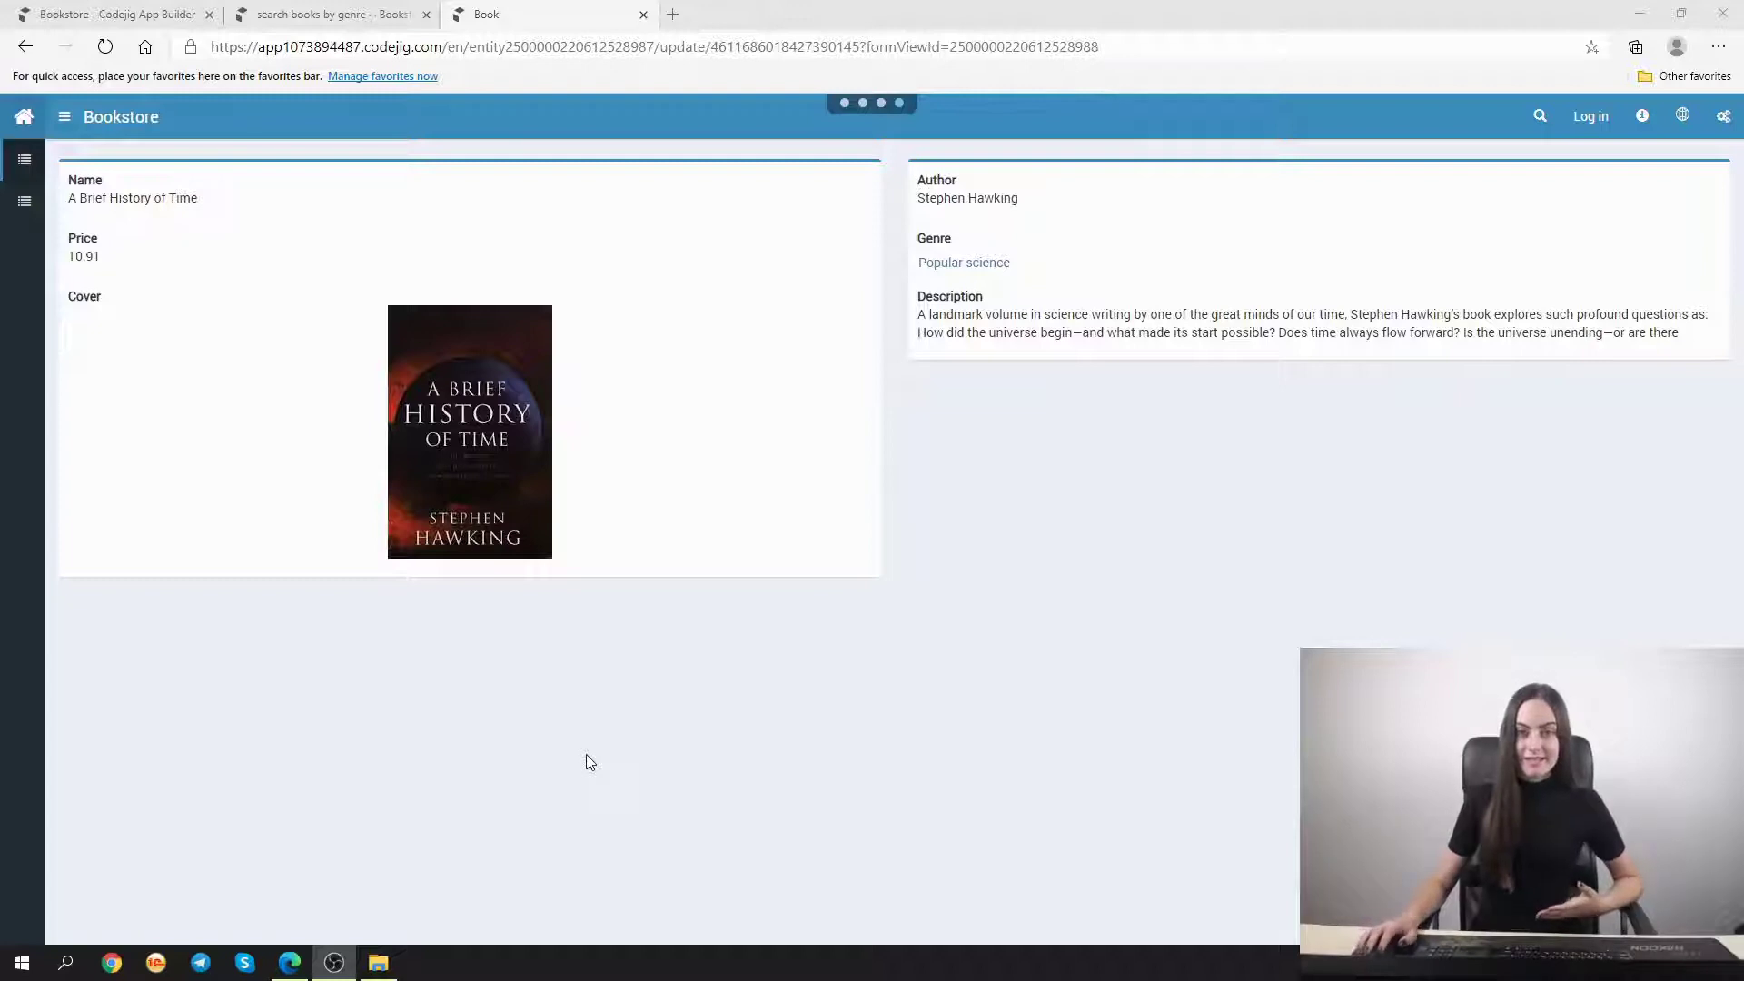
# Return to the app builder and add a static text component above the "Find books by genre:" field on the Bookstore web page
pyautogui.click(322, 13)
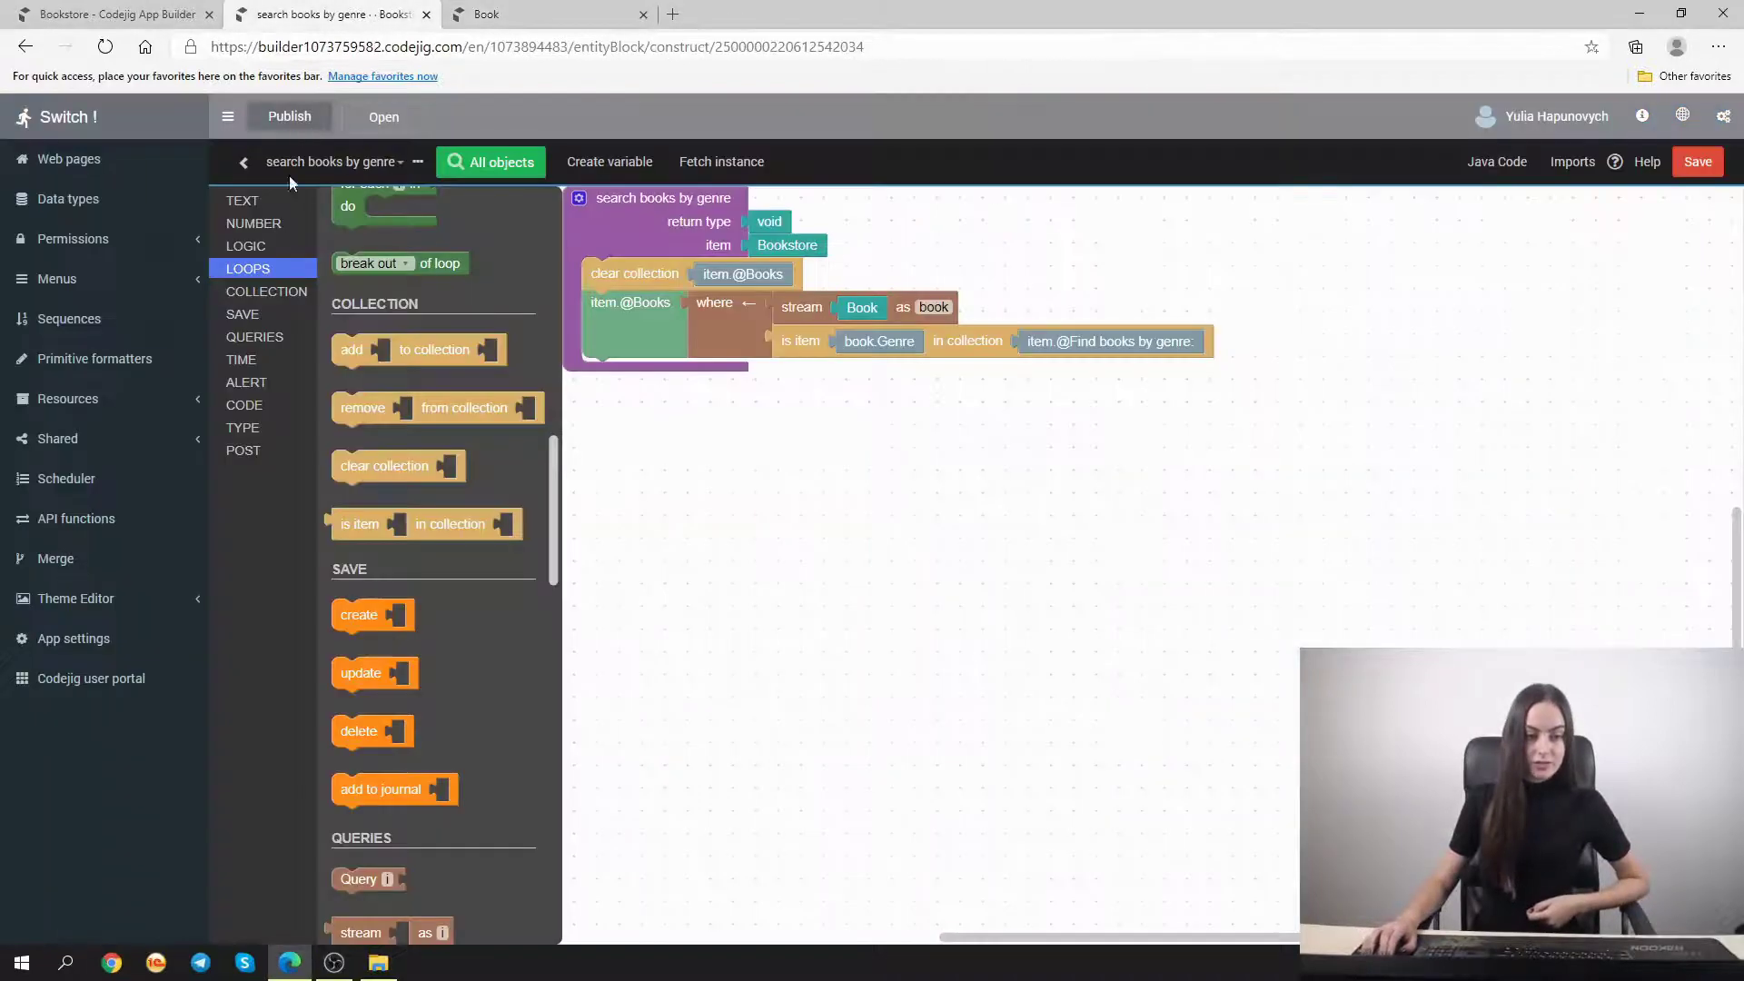
pyautogui.click(38, 127)
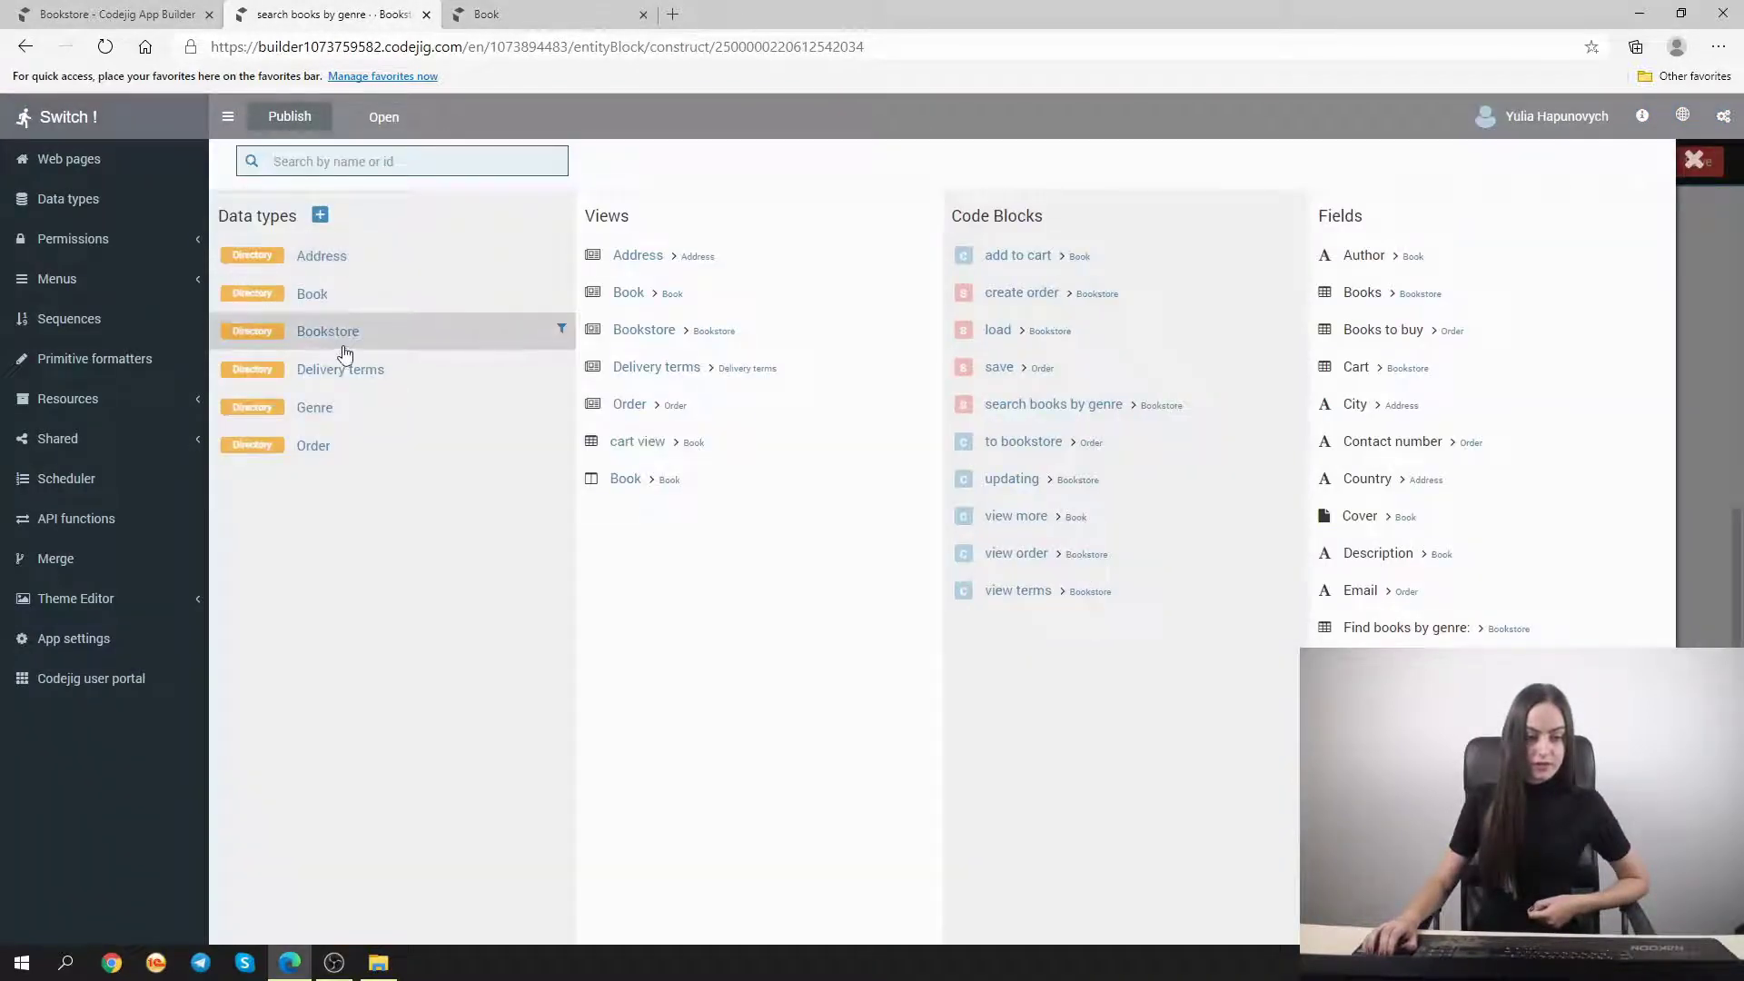
pyautogui.click(646, 336)
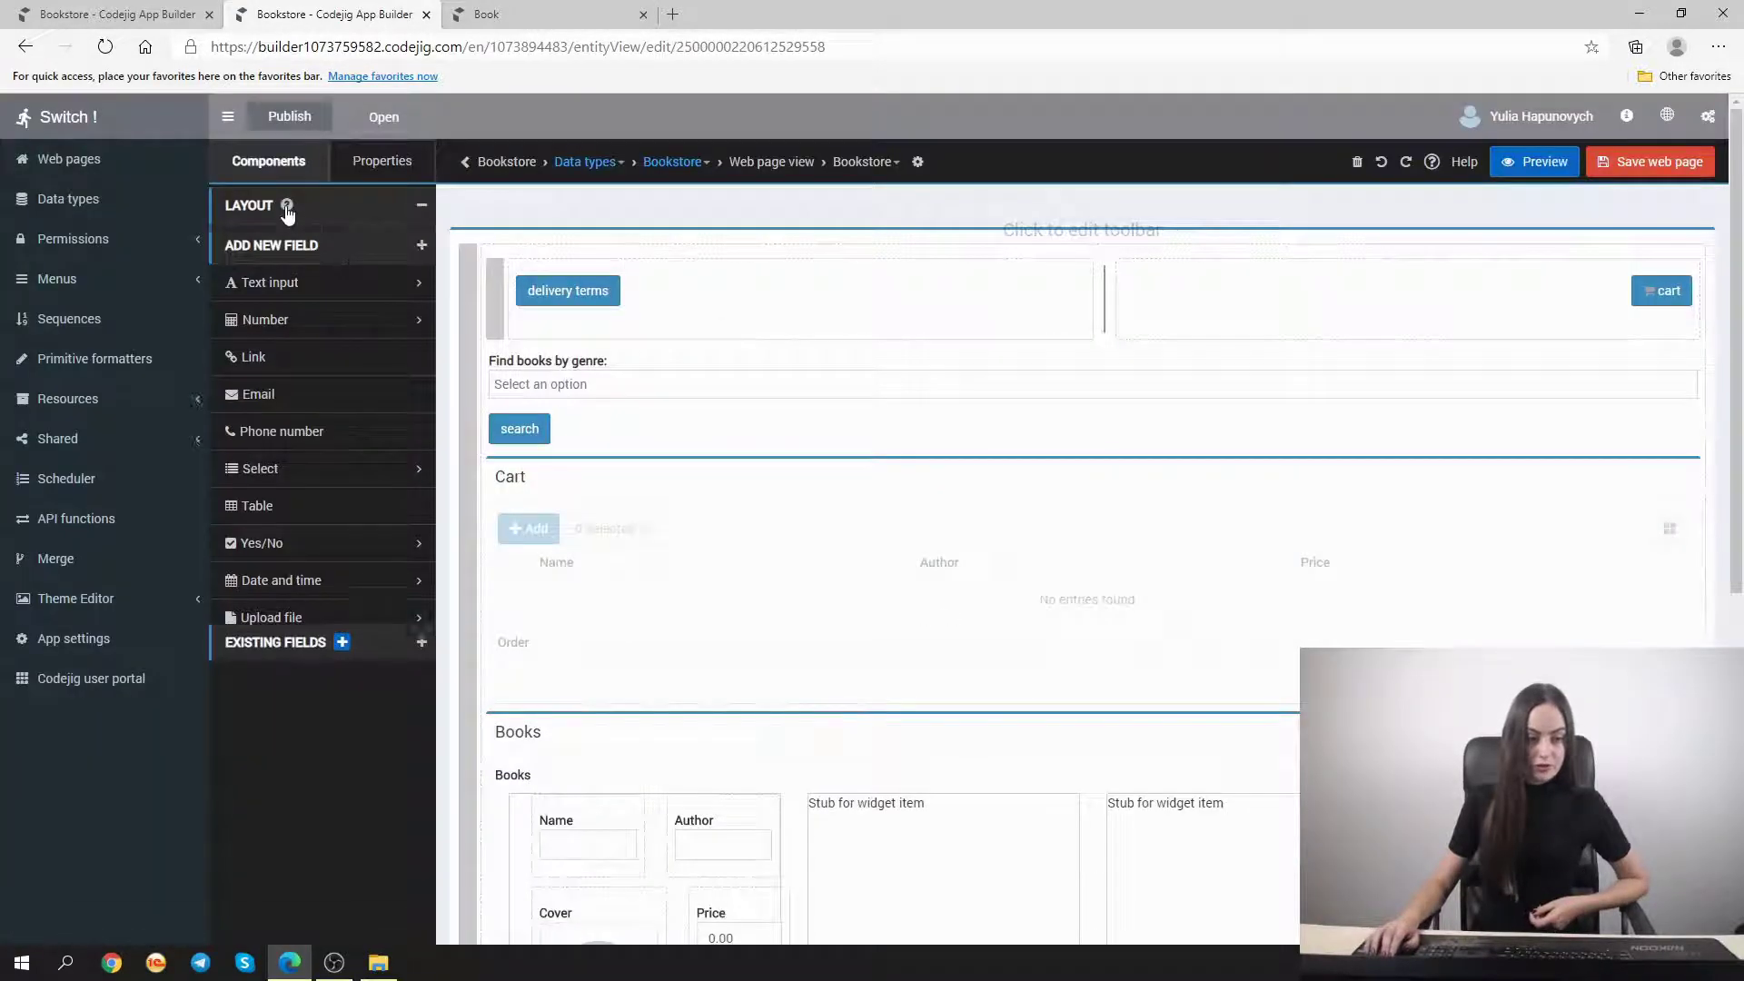
pyautogui.click(287, 207)
pyautogui.moveTo(381, 242); pyautogui.dragTo(985, 382)
pyautogui.click(590, 367)
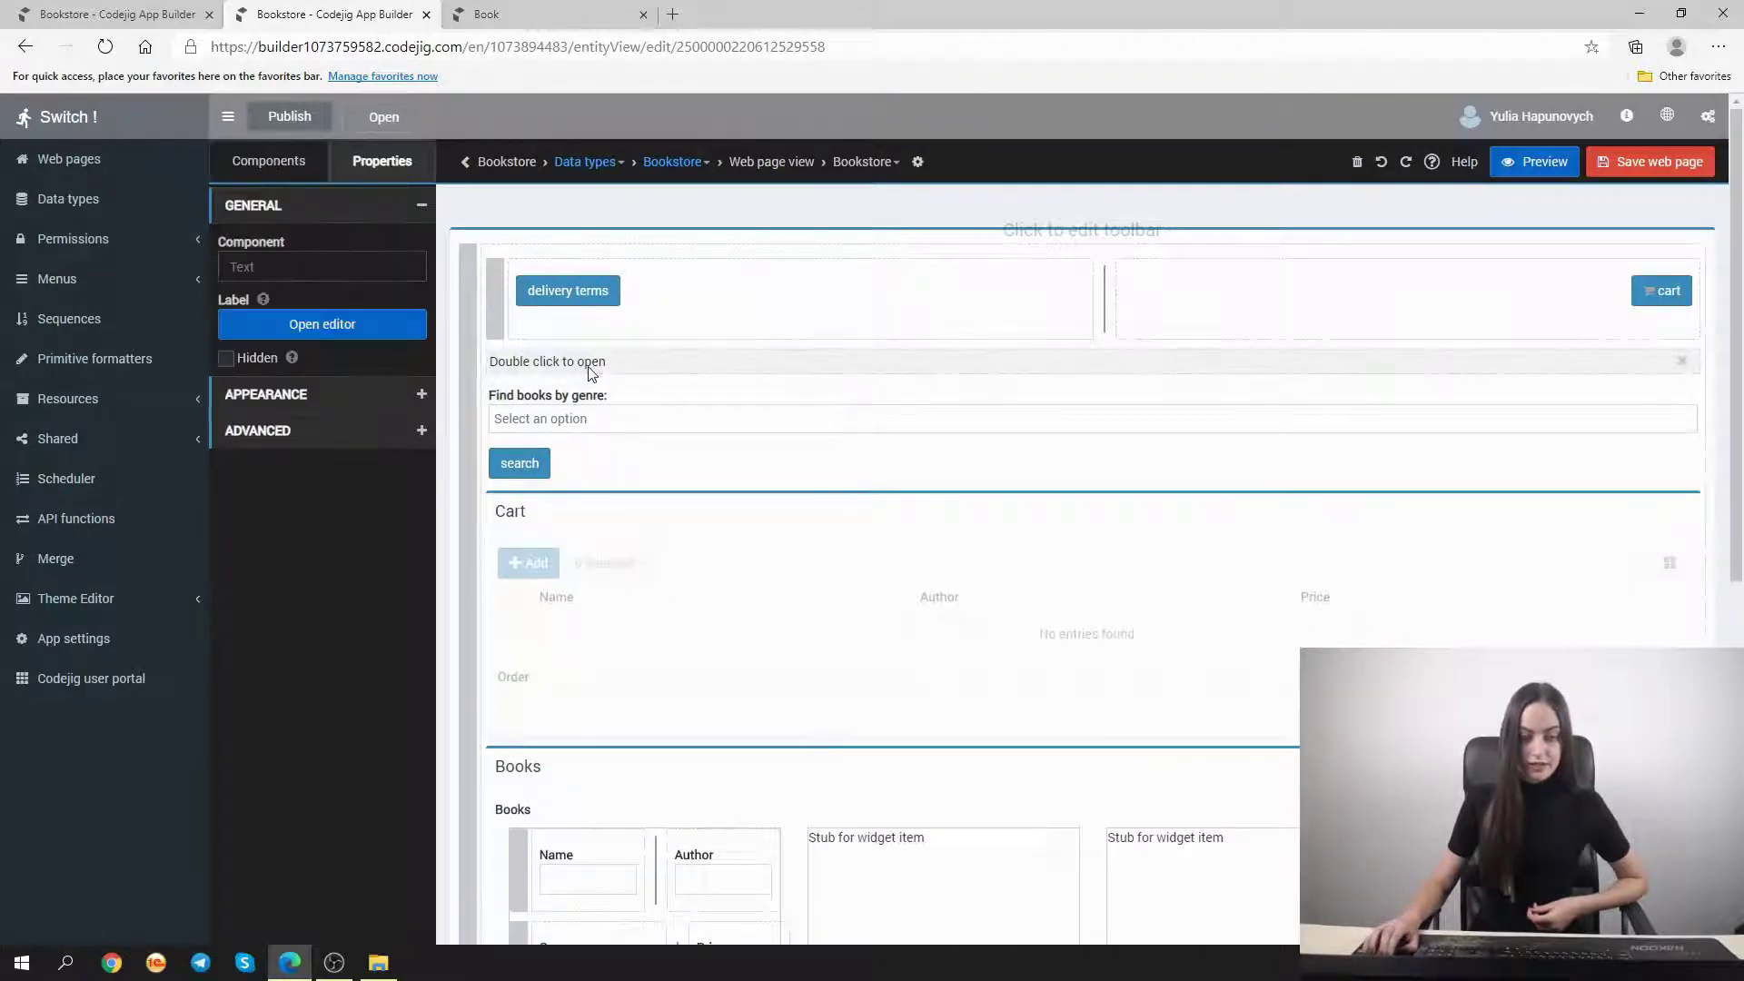
# Insert the image header.png from Downloads into the static text component and close its editor
pyautogui.doubleClick(591, 369)
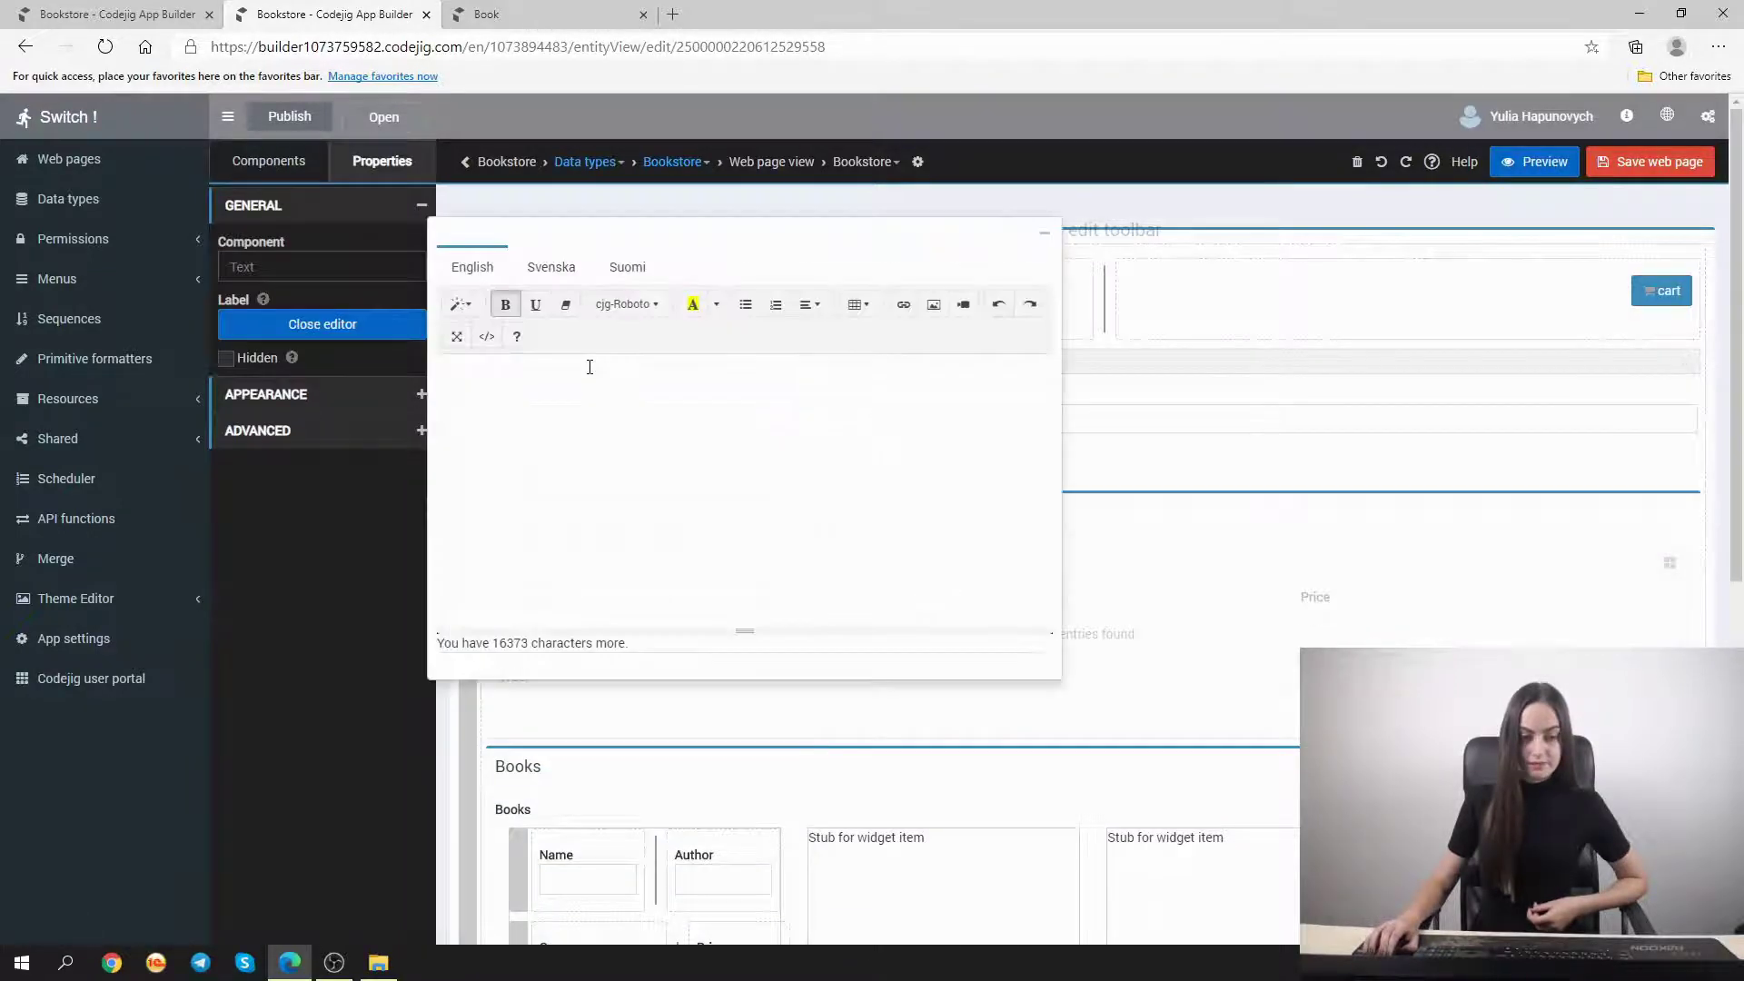
pyautogui.click(931, 306)
pyautogui.click(636, 212)
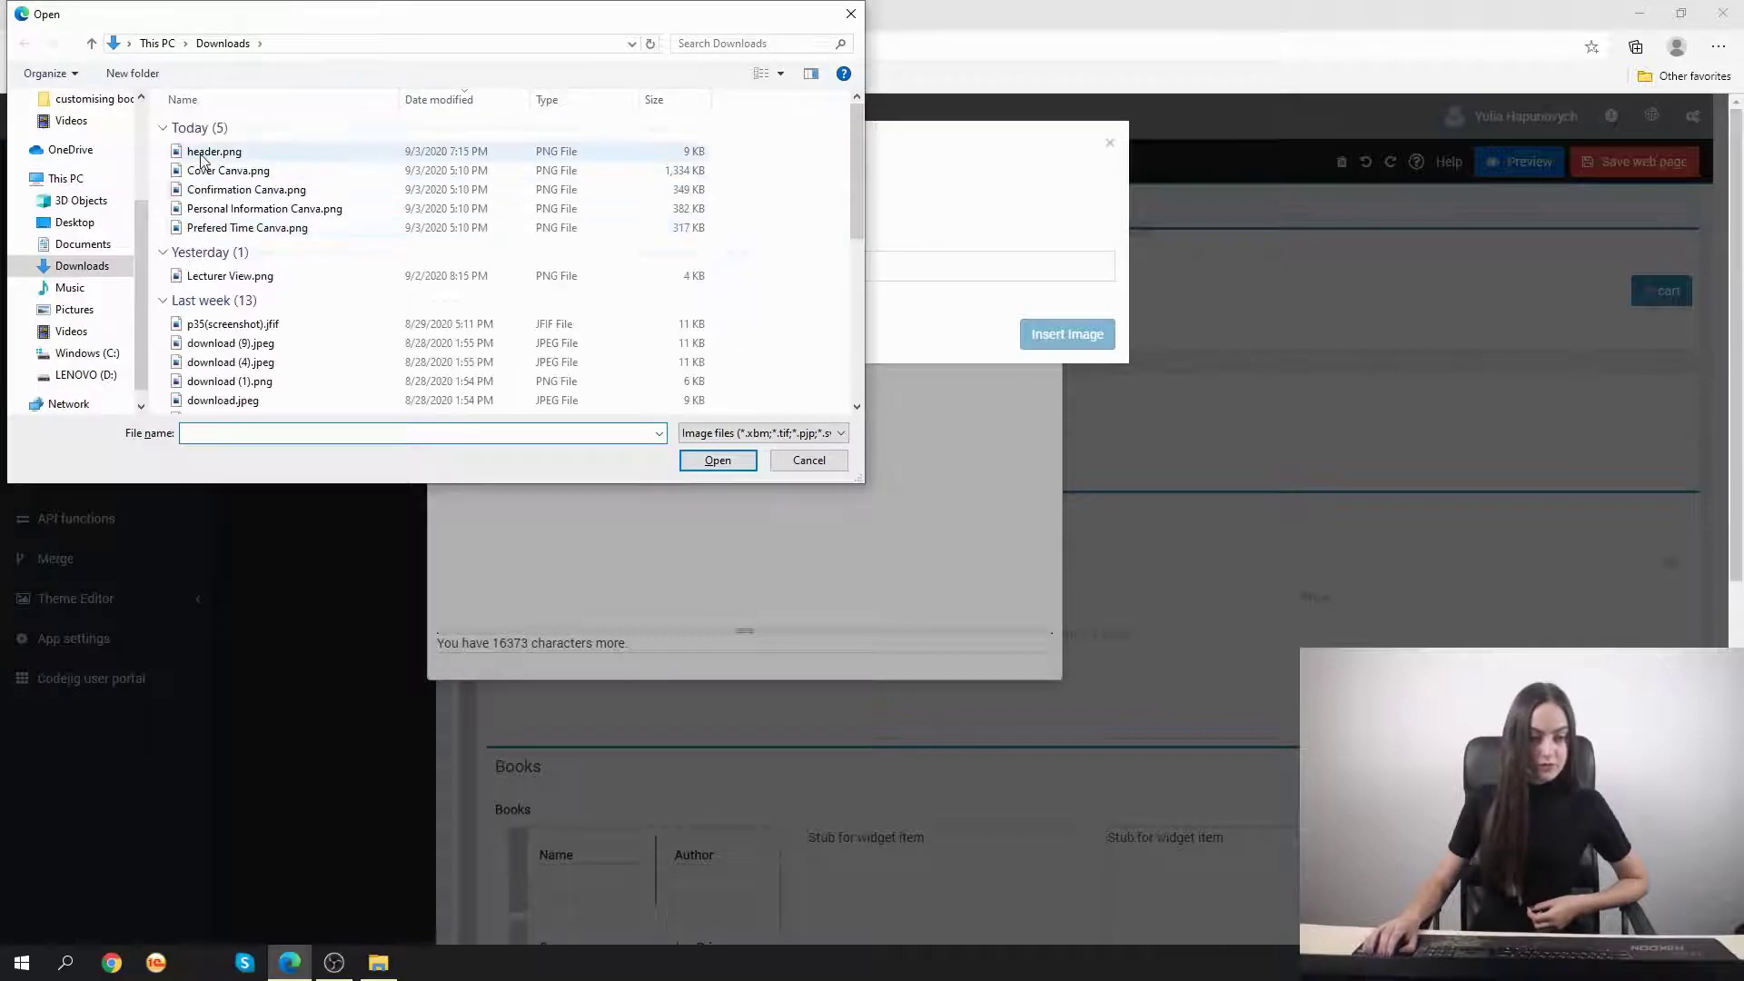
pyautogui.click(211, 150)
pyautogui.click(716, 459)
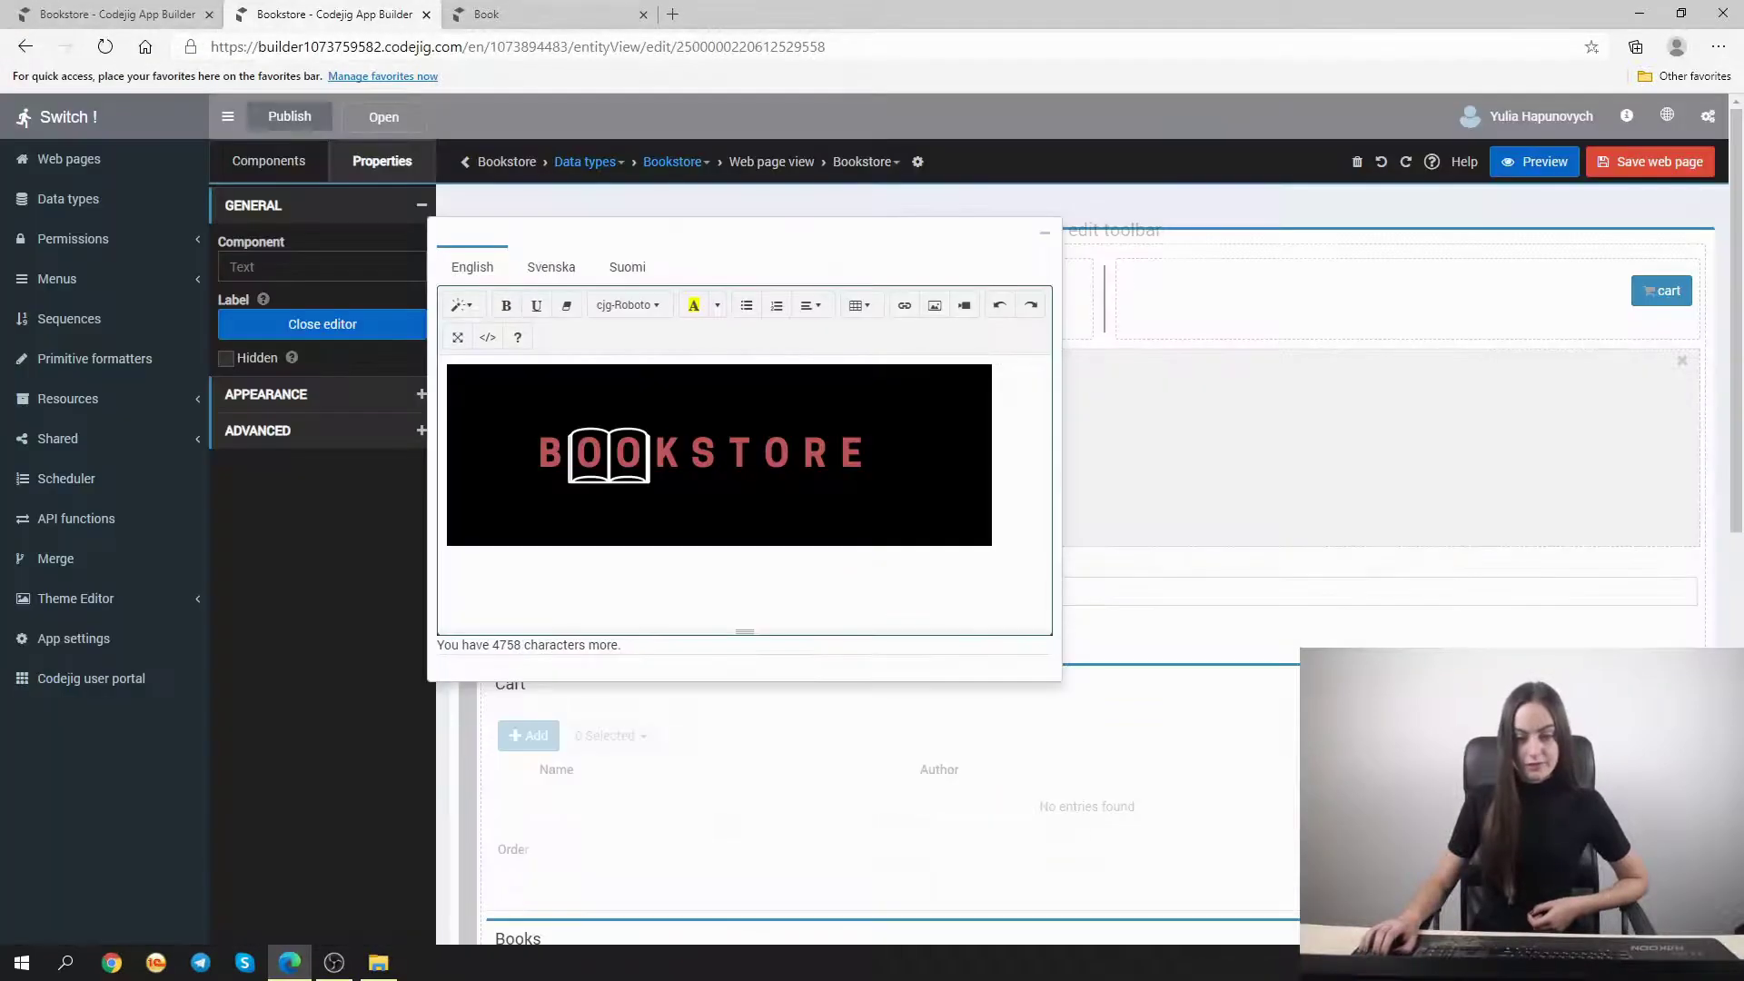
pyautogui.click(1044, 234)
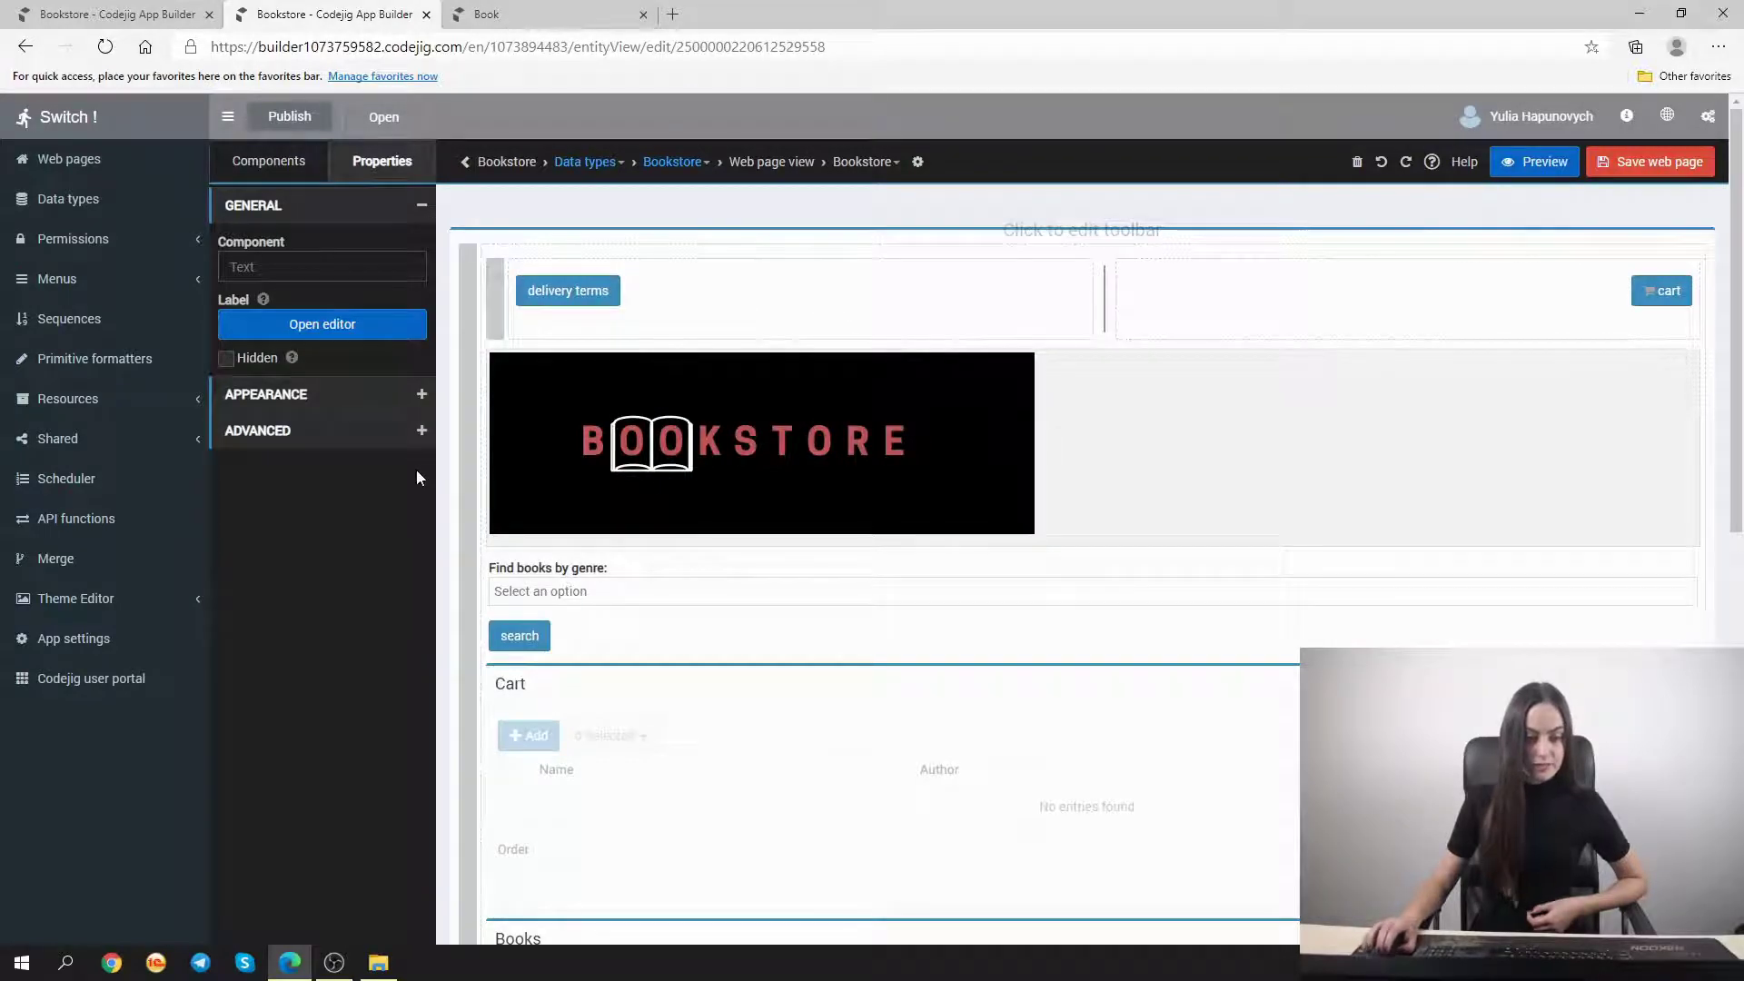
# Style the header image's text component with the CSS rules "background: black;" and "text-align: center;"
pyautogui.click(339, 398)
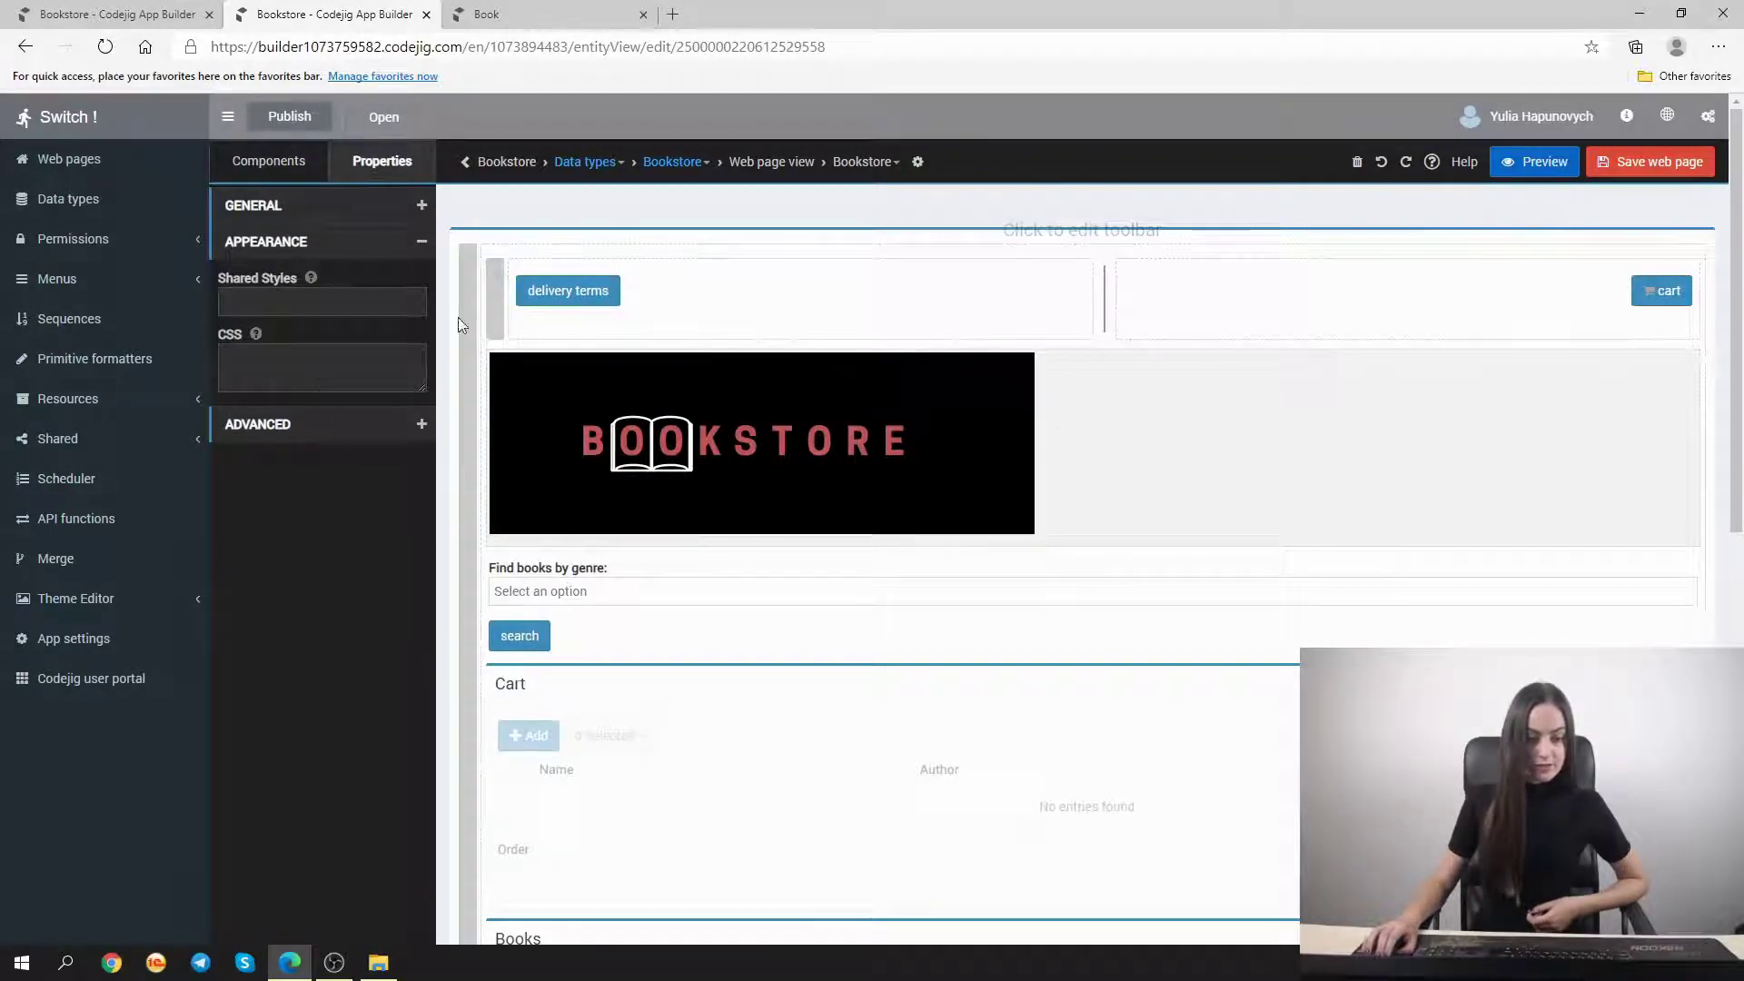
pyautogui.click(322, 365)
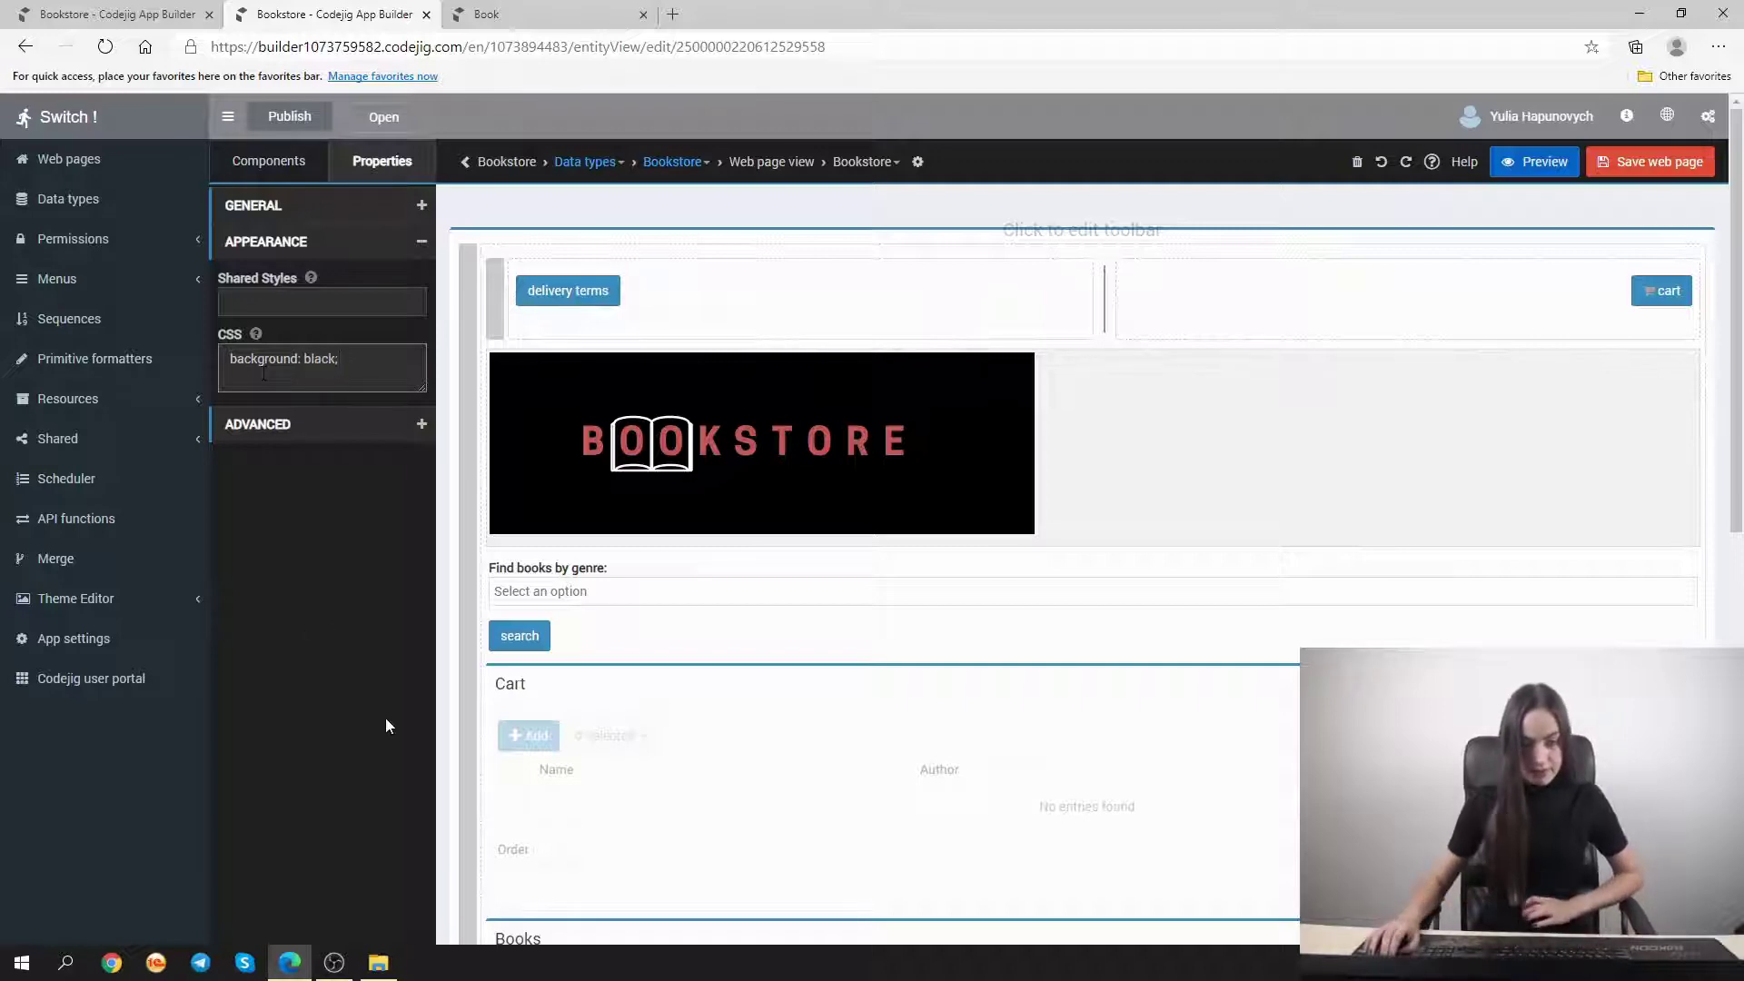
pyautogui.click(341, 673)
pyautogui.tripleClick(354, 363)
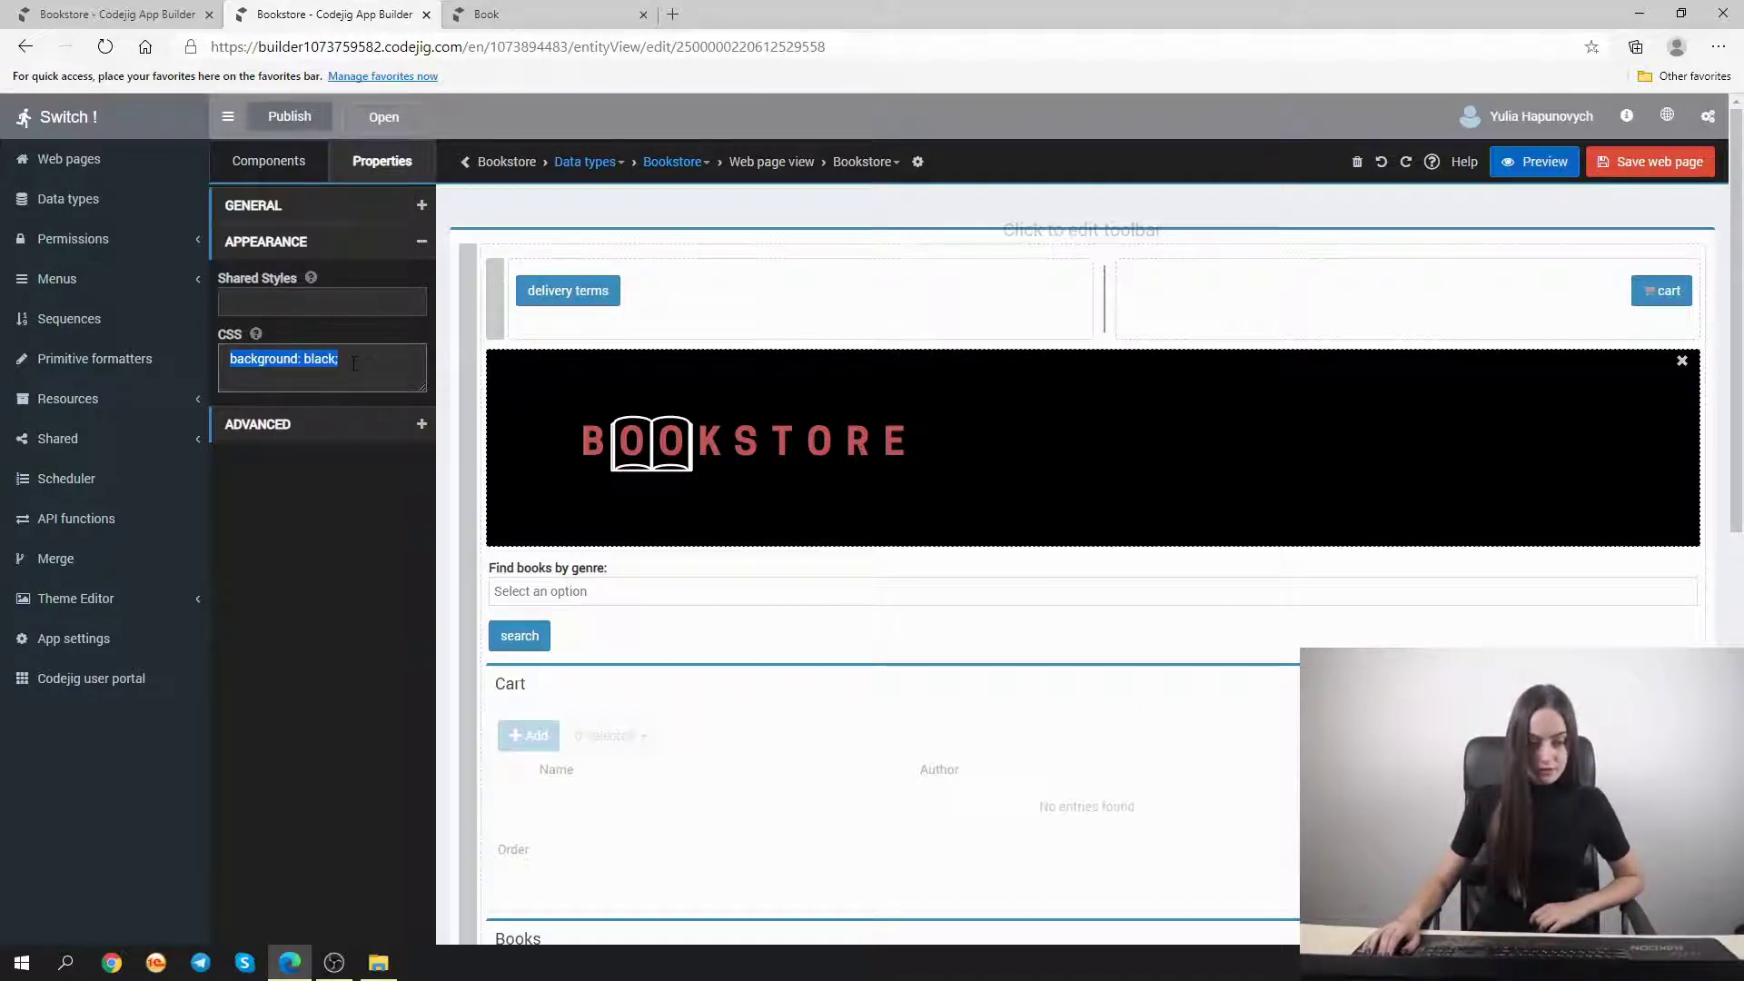
pyautogui.click(380, 360)
pyautogui.press('Return')
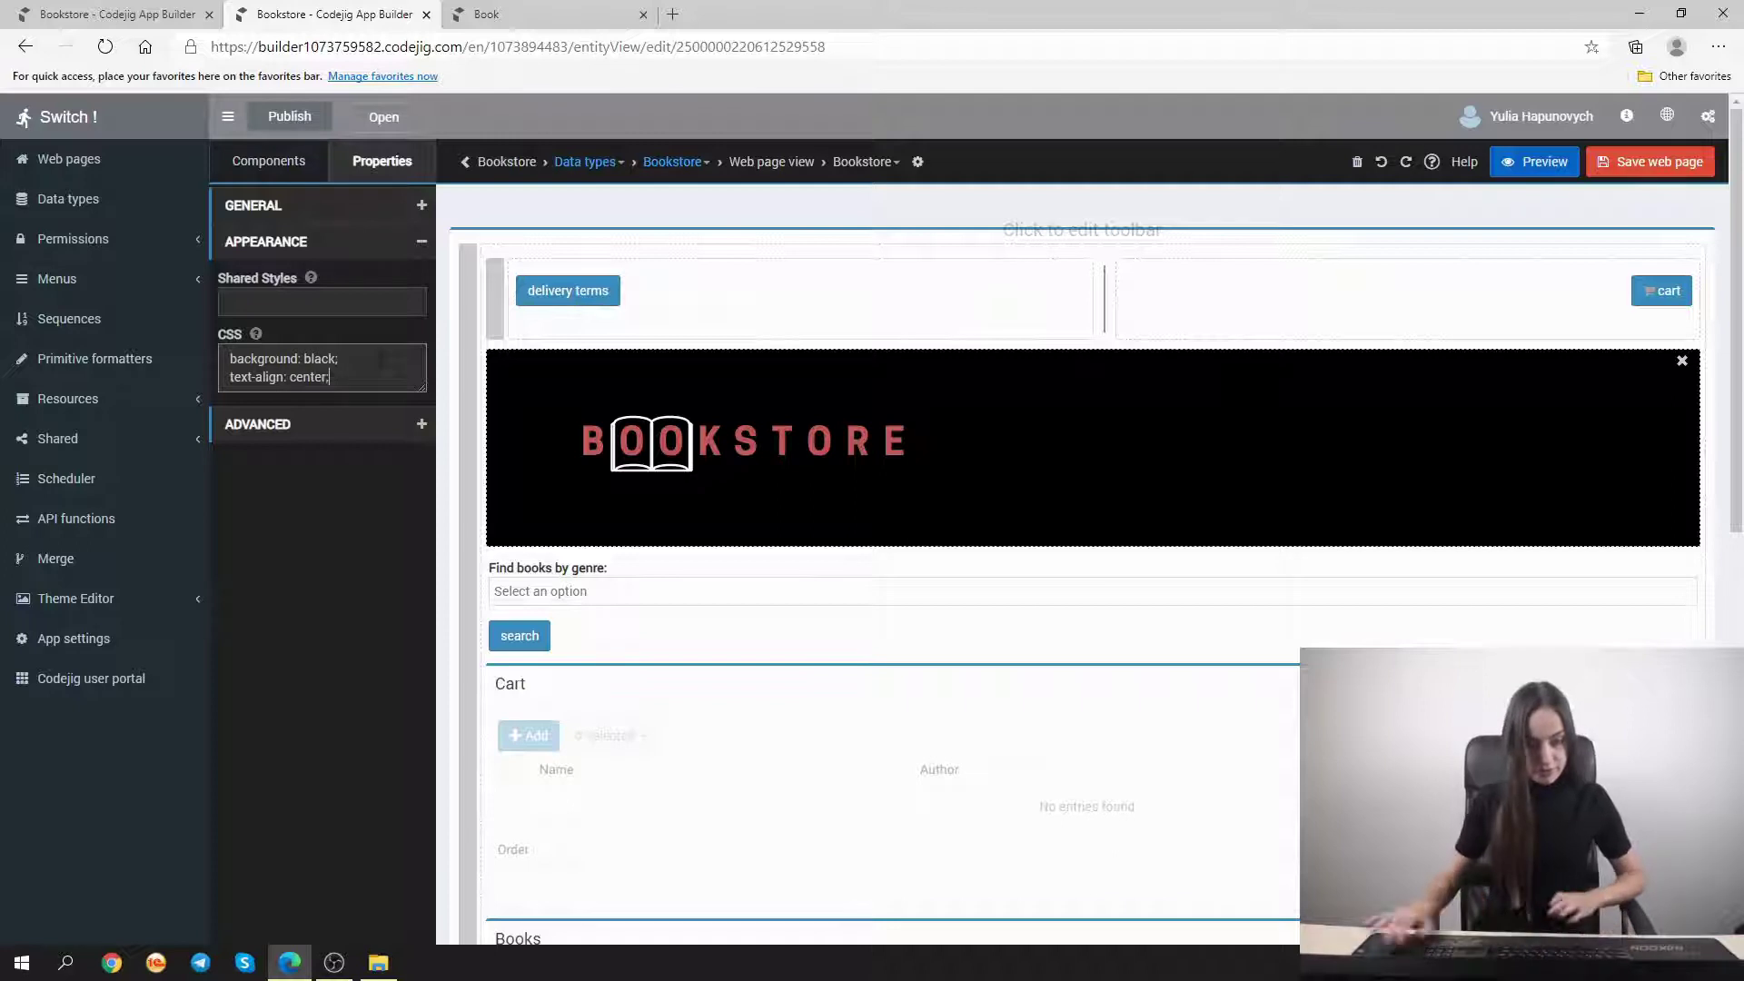
pyautogui.click(335, 570)
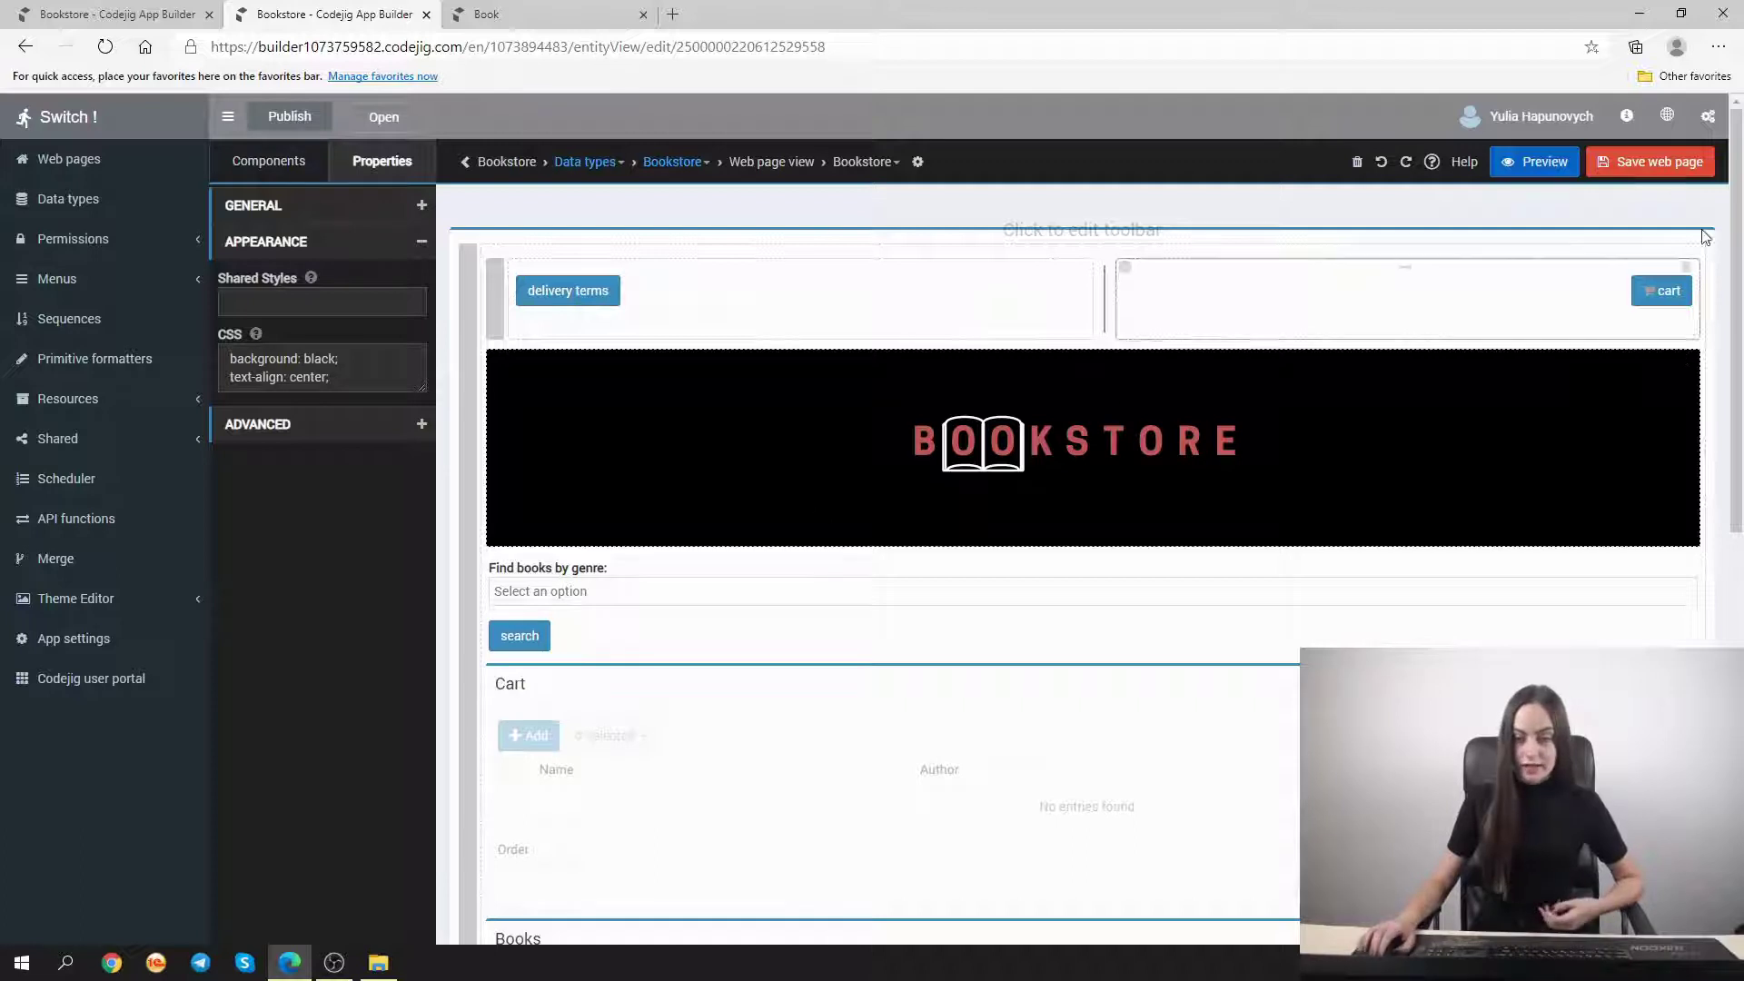
# Save the Bookstore web page, publish the app and open the published version
pyautogui.click(1651, 162)
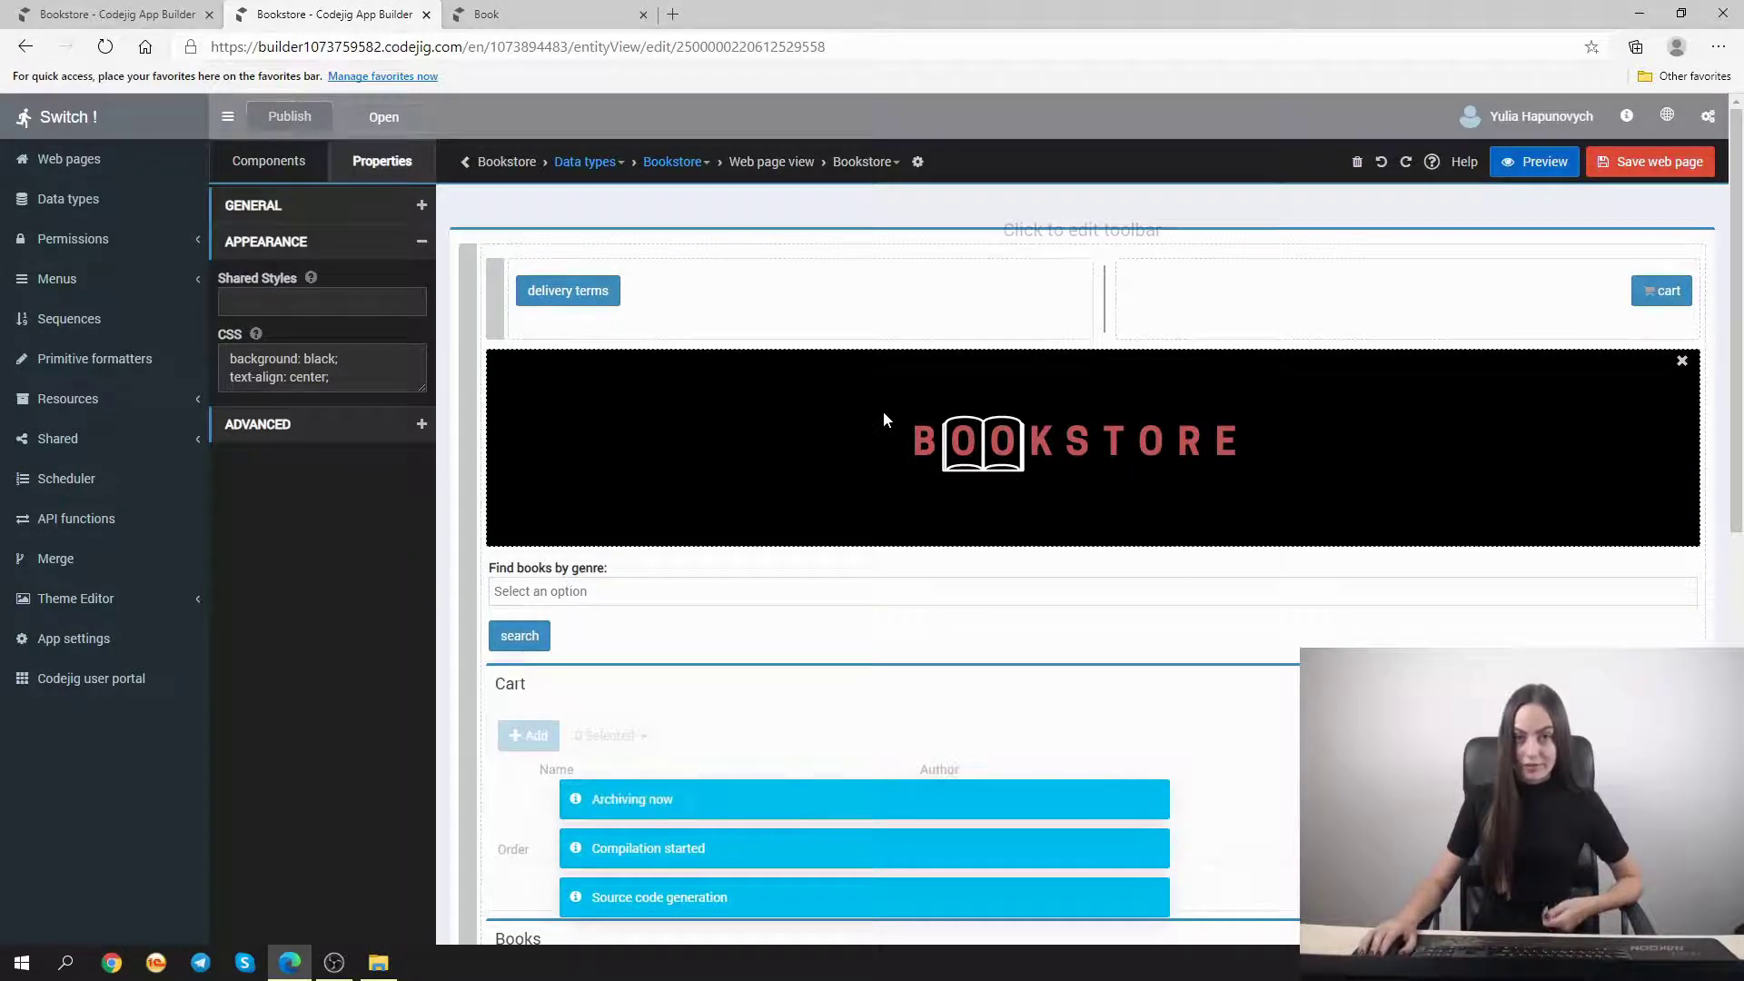
pyautogui.click(962, 667)
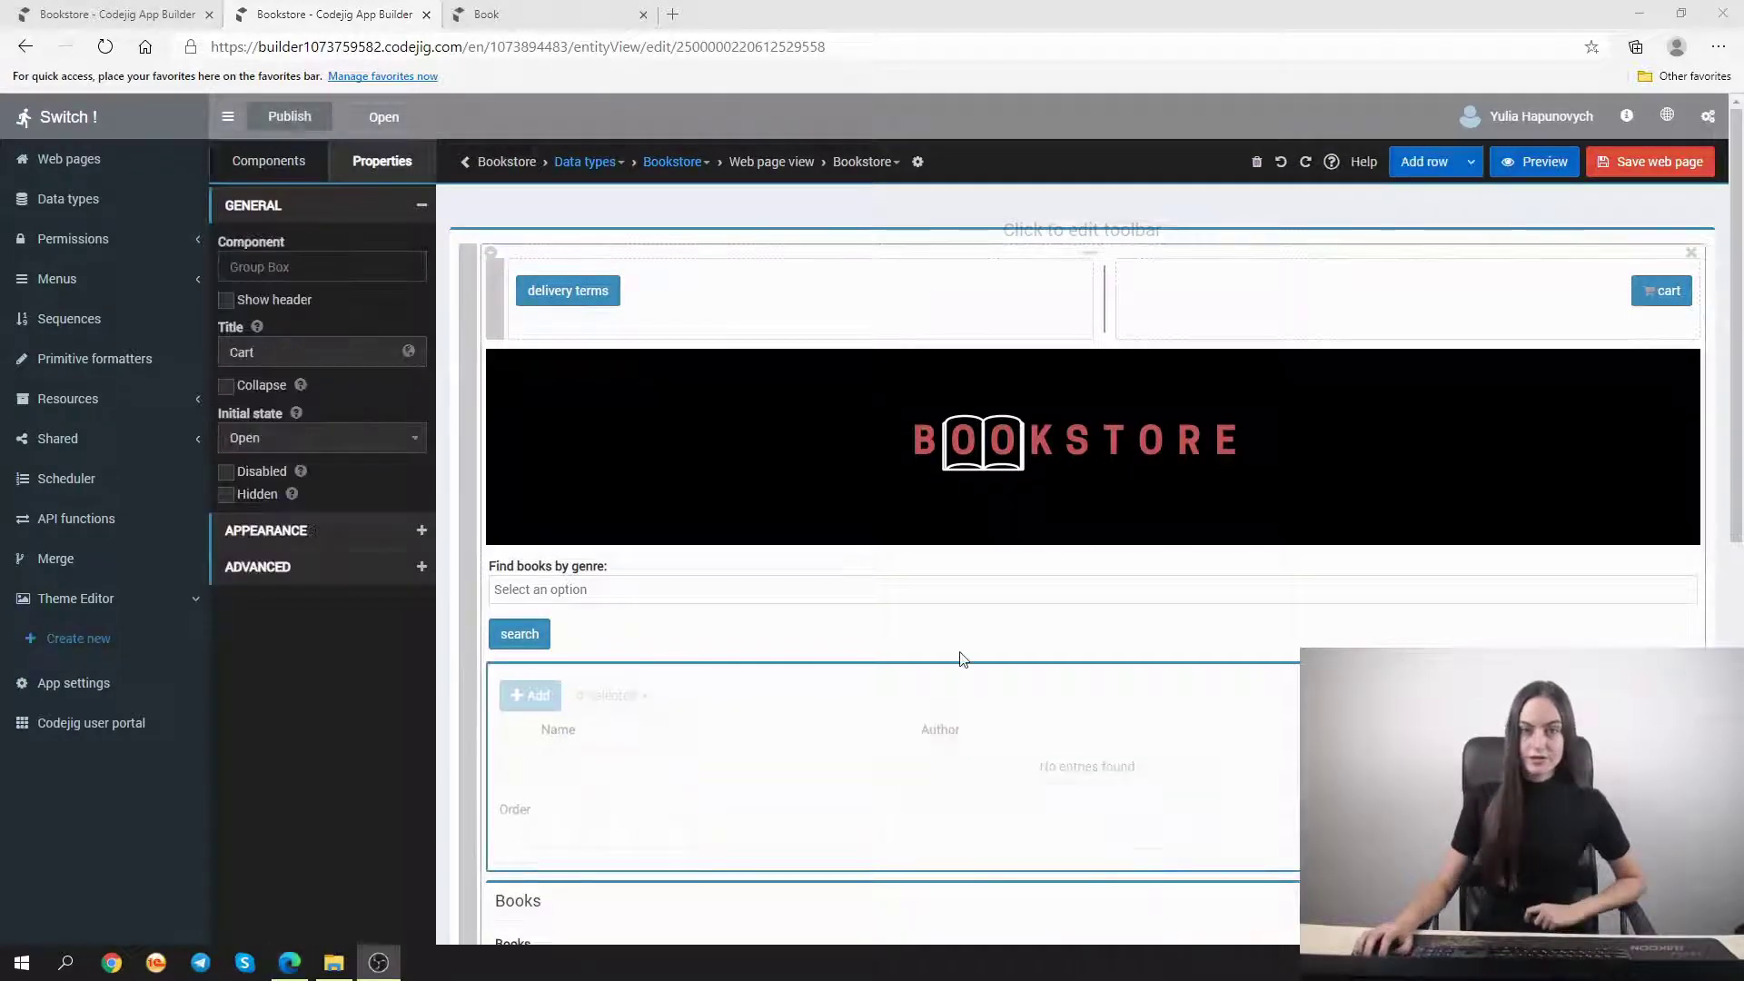
pyautogui.click(399, 116)
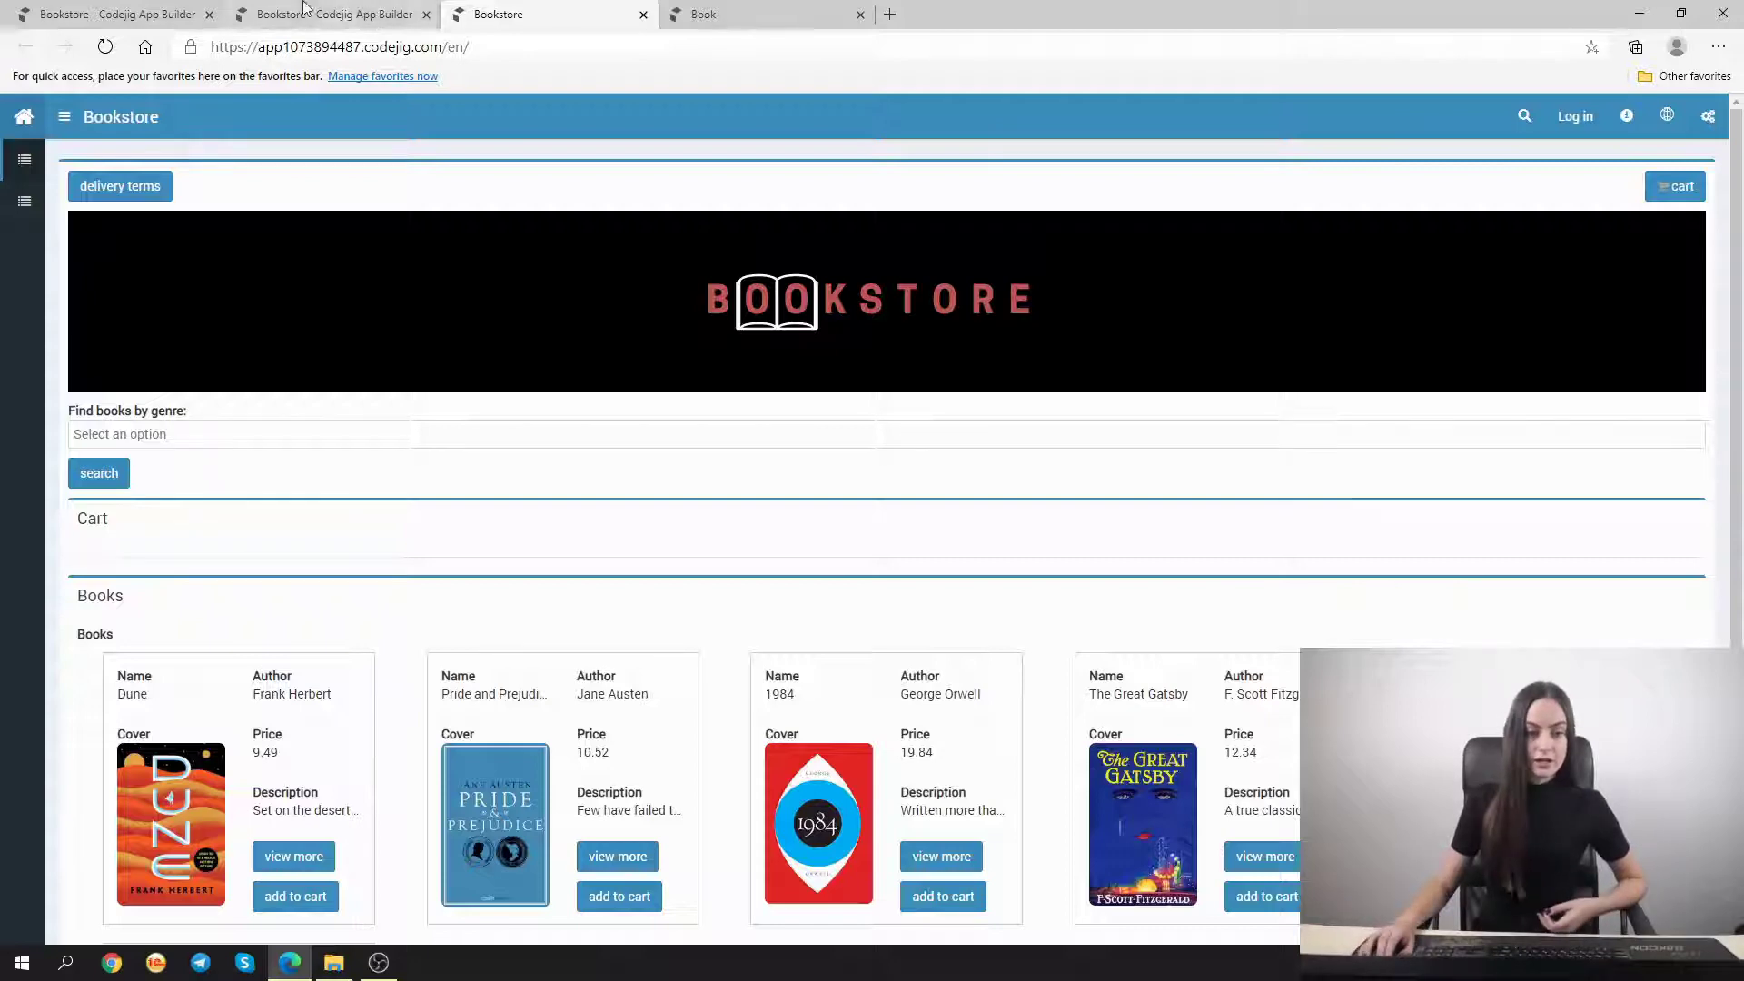
# Return to the app builder and create a theme named "black and red" without cloning an existing one
pyautogui.click(336, 15)
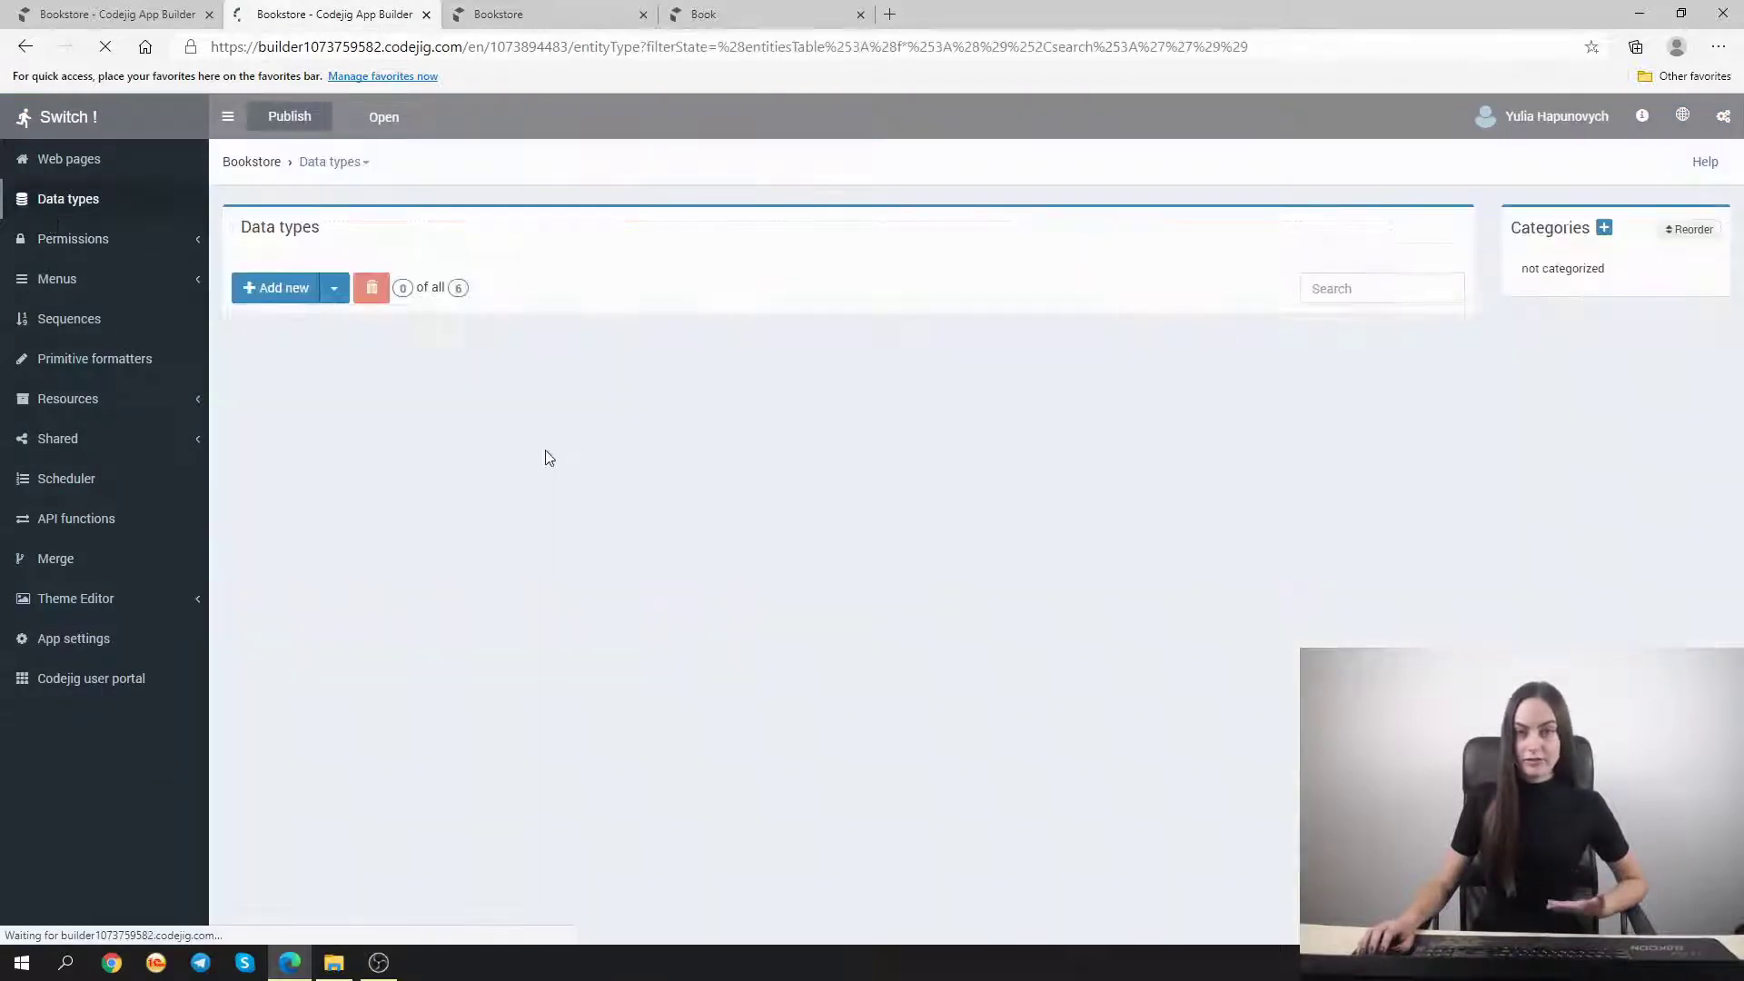
pyautogui.click(65, 603)
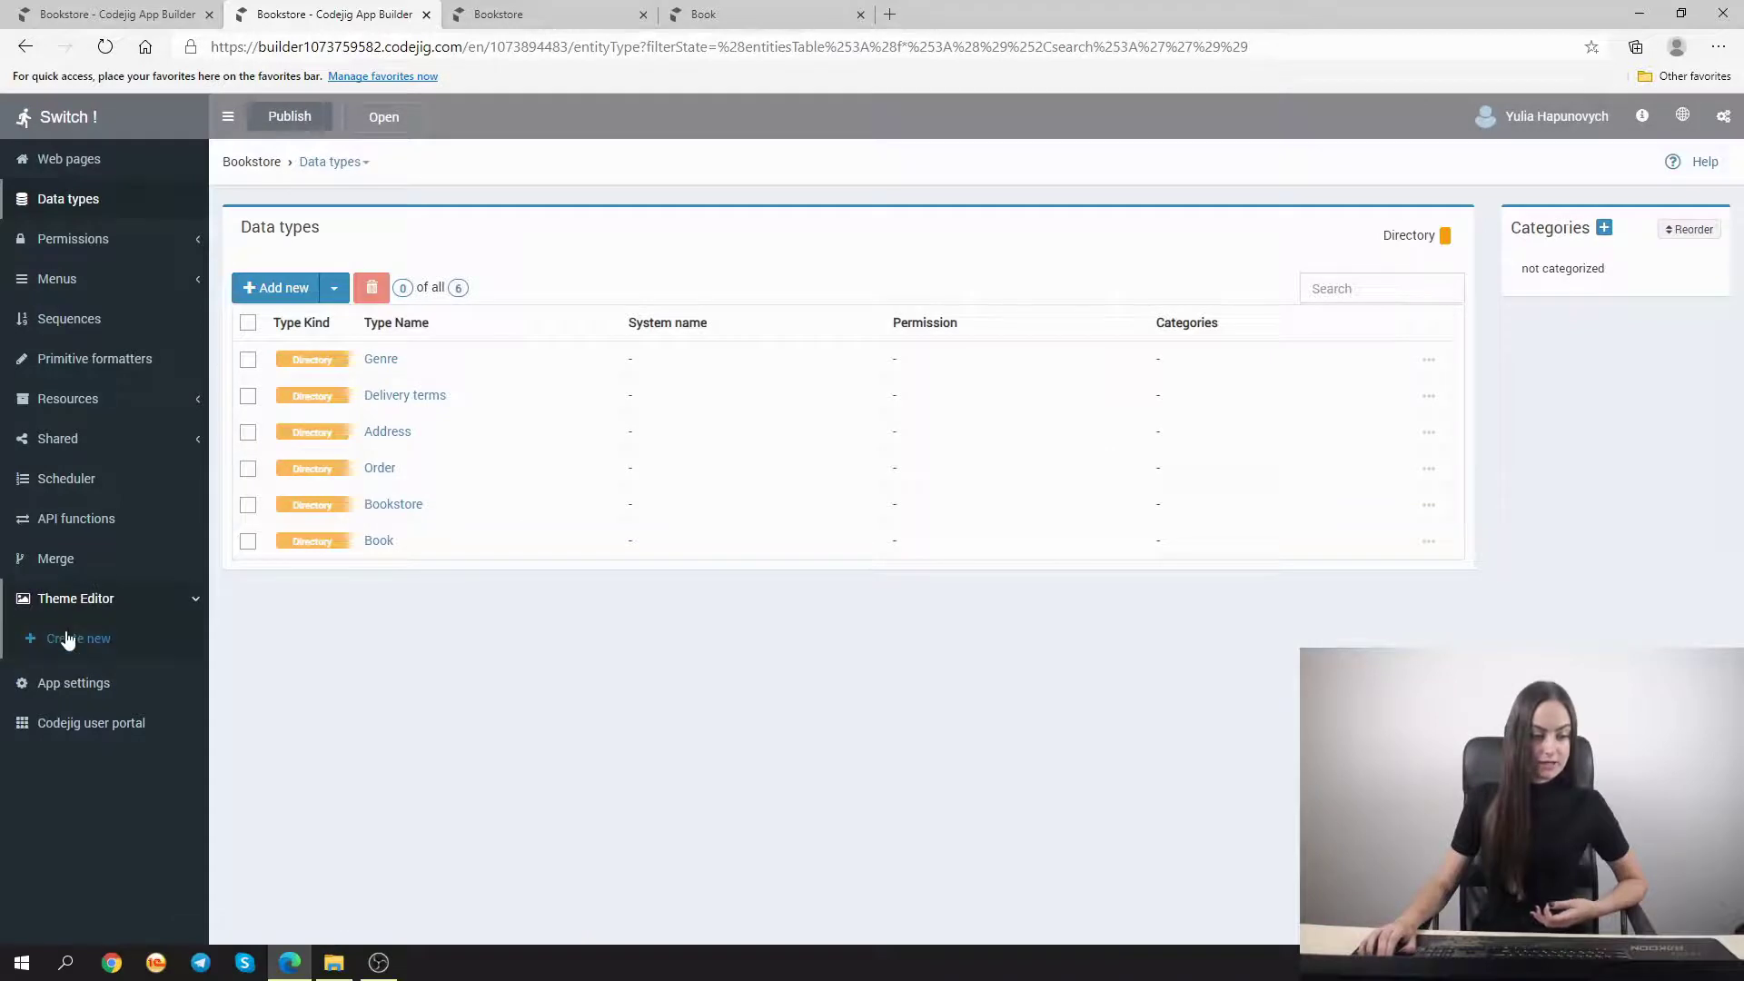
pyautogui.click(66, 636)
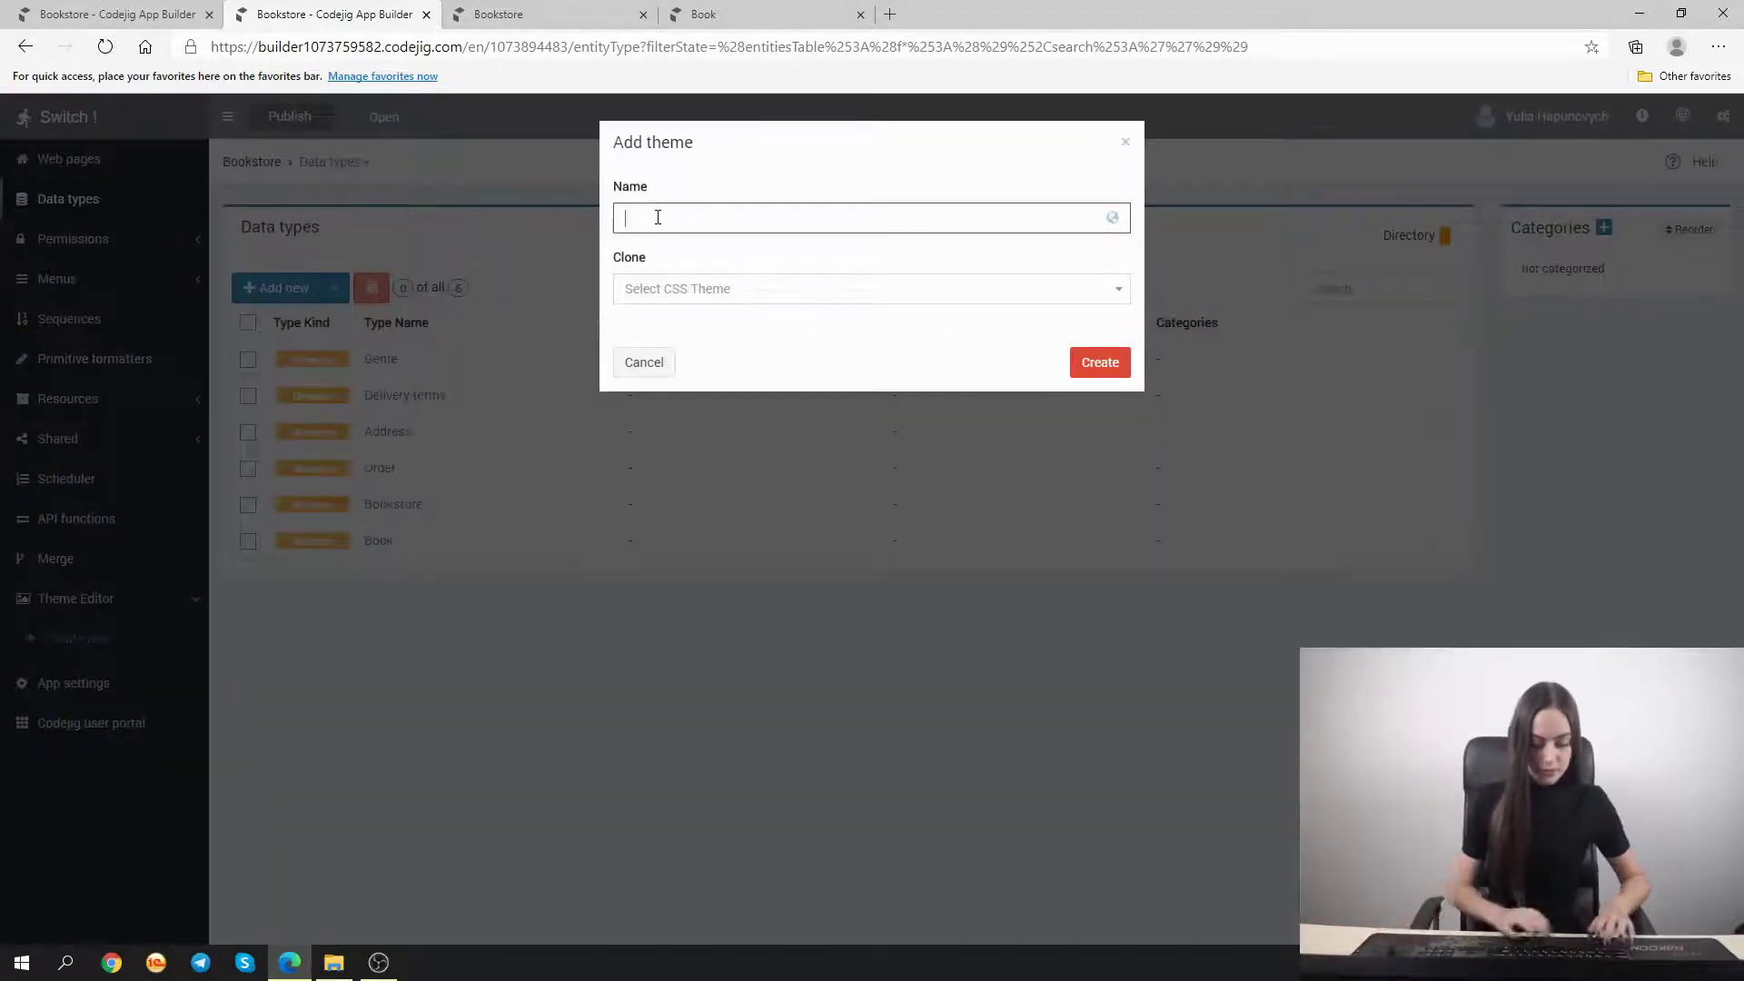
pyautogui.write('black')
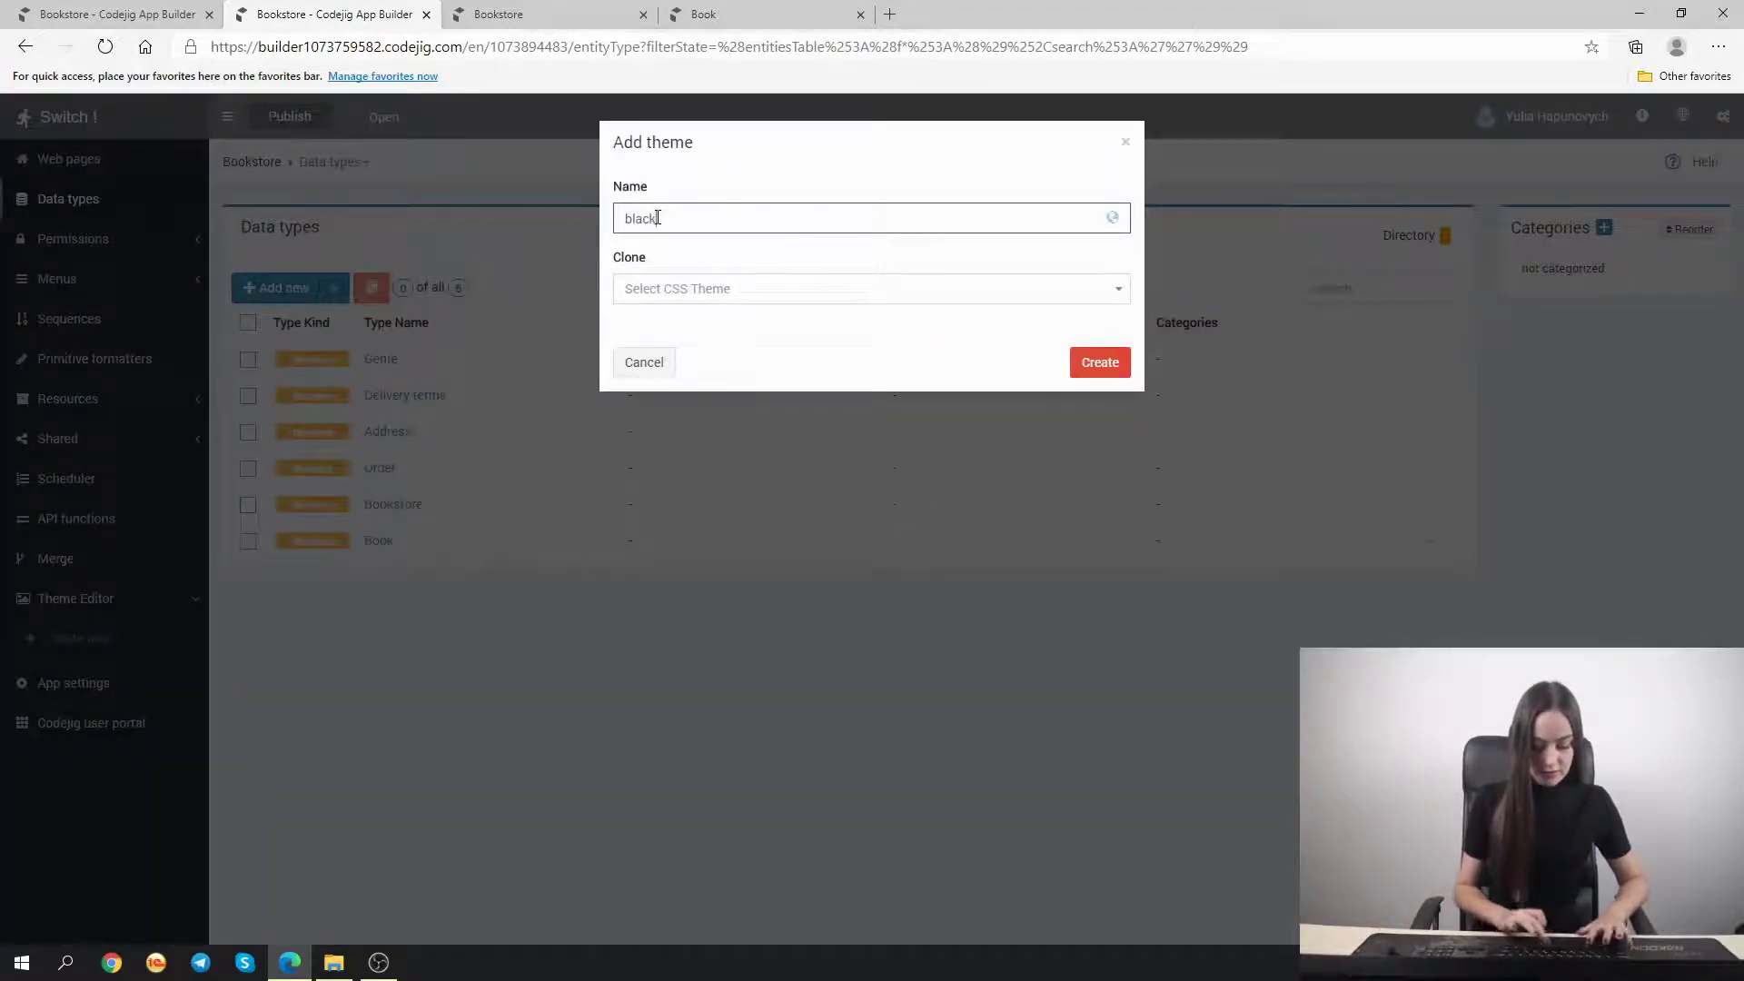
pyautogui.write(' and red')
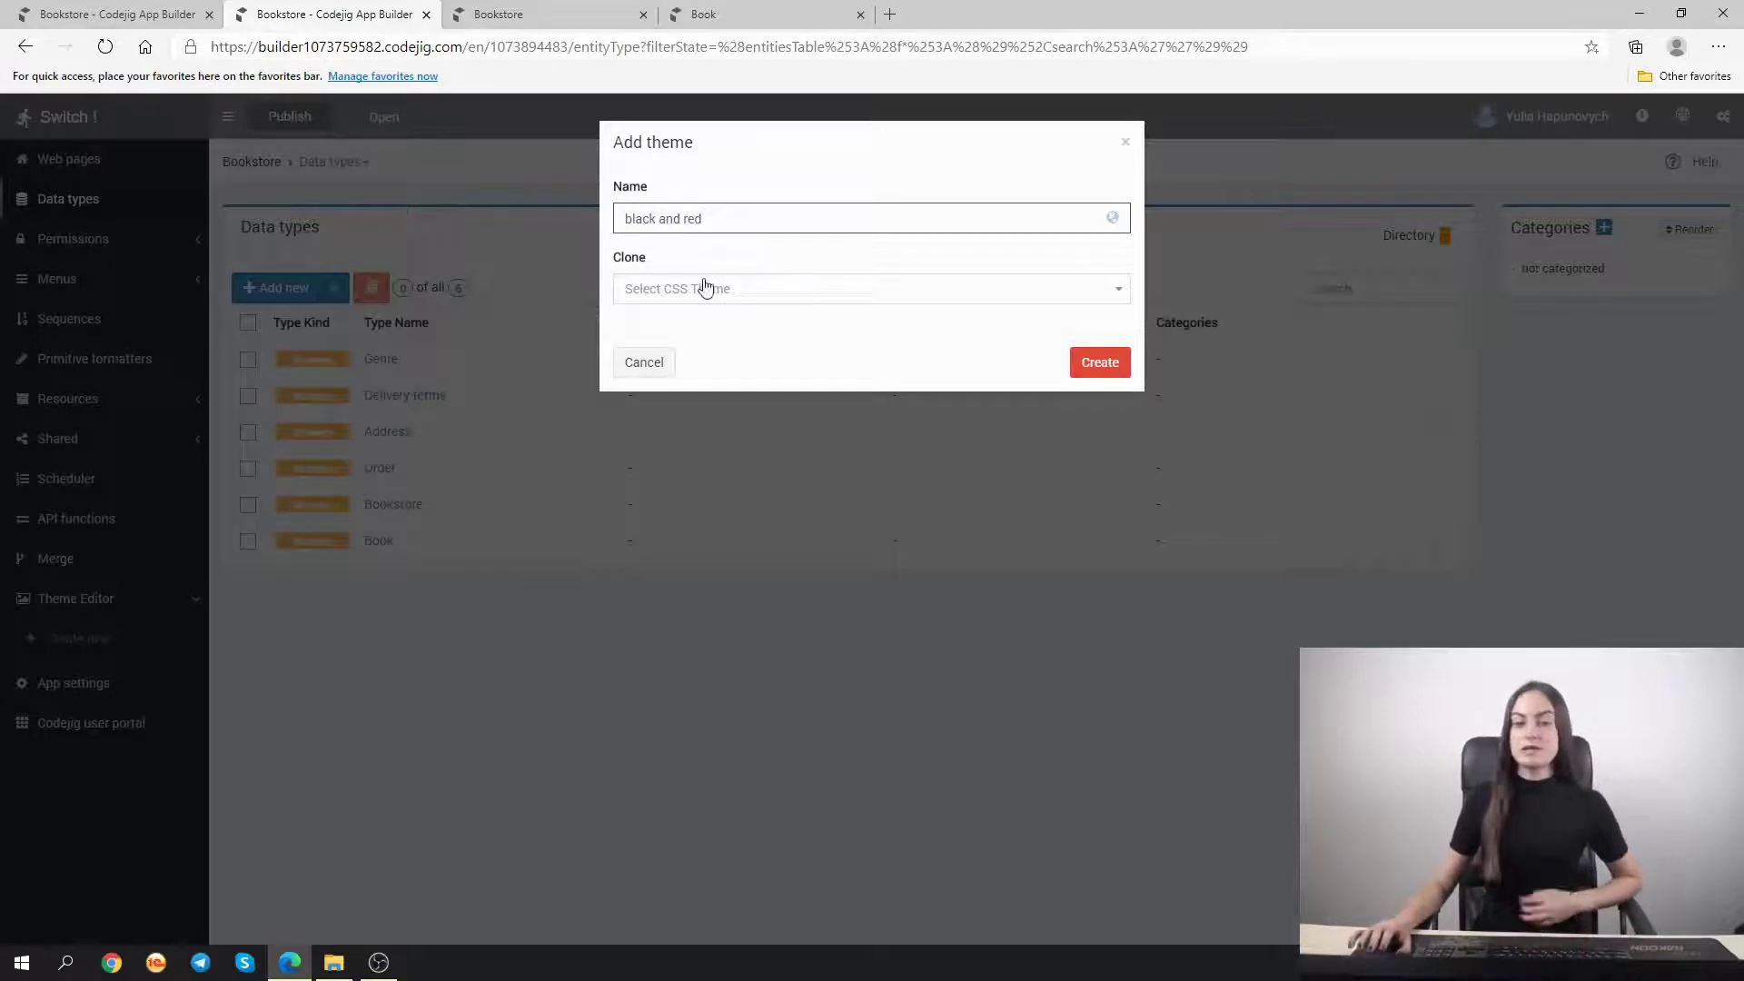
pyautogui.click(1086, 362)
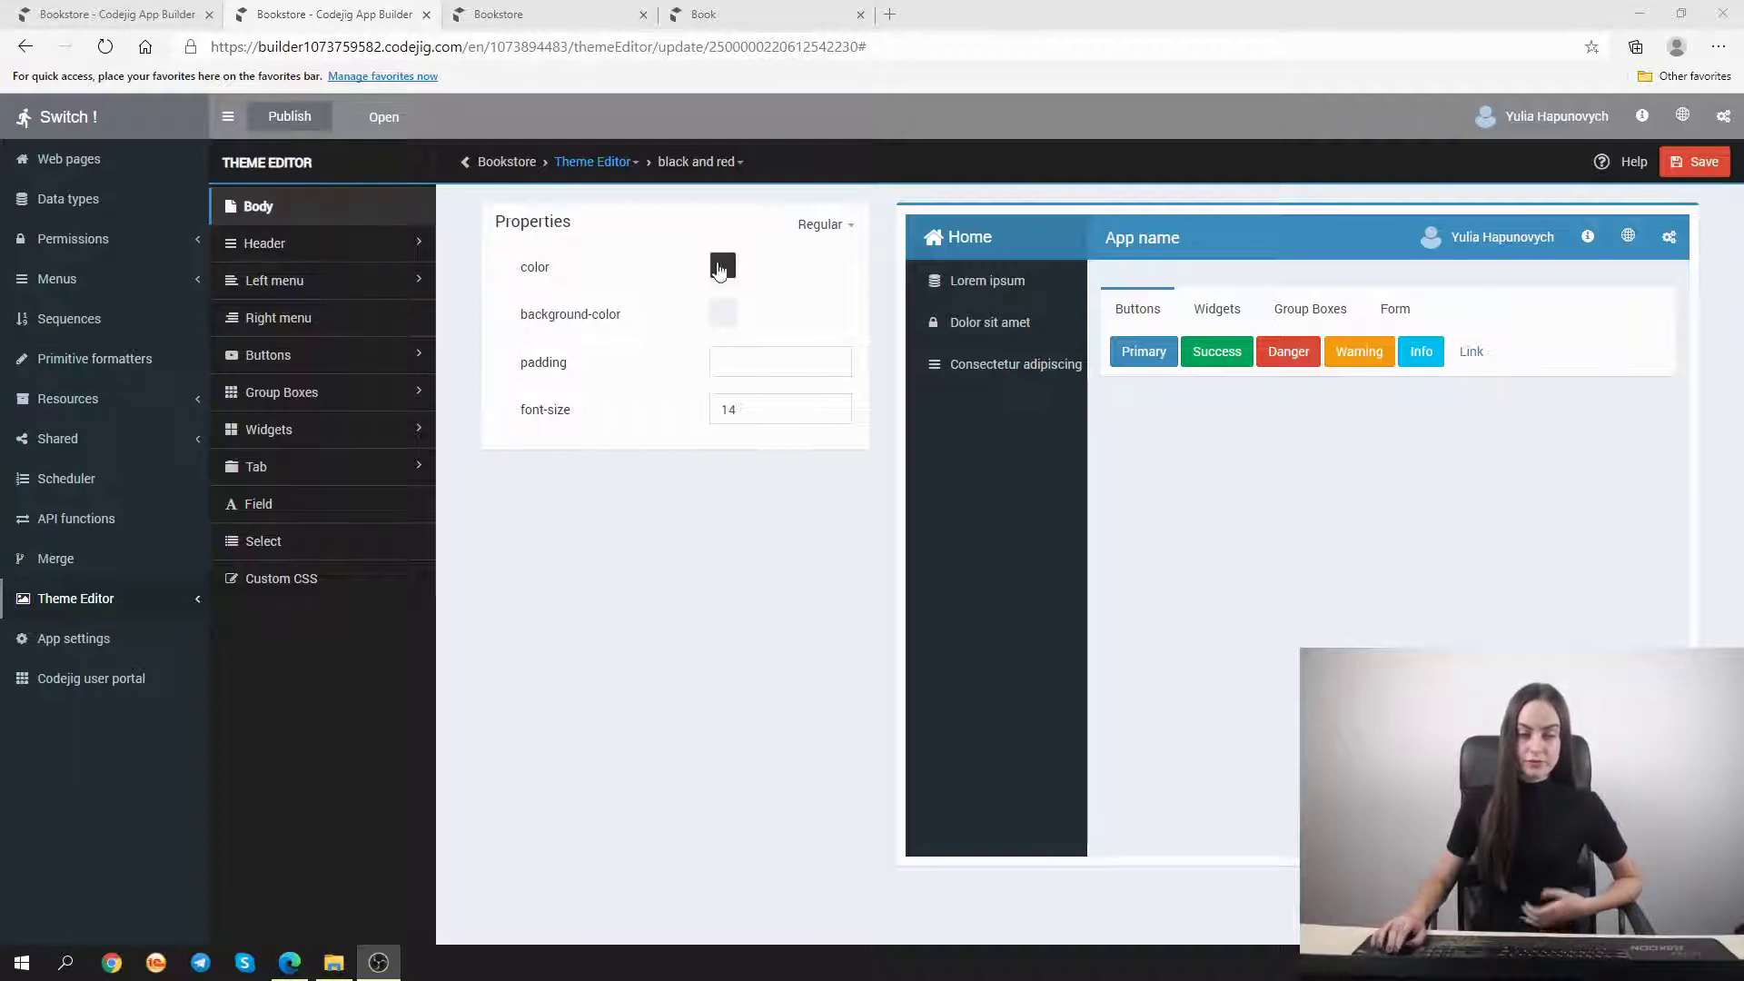
# Set the theme's Body background color to black (#000000) and its text color to white
pyautogui.click(722, 312)
pyautogui.click(760, 516)
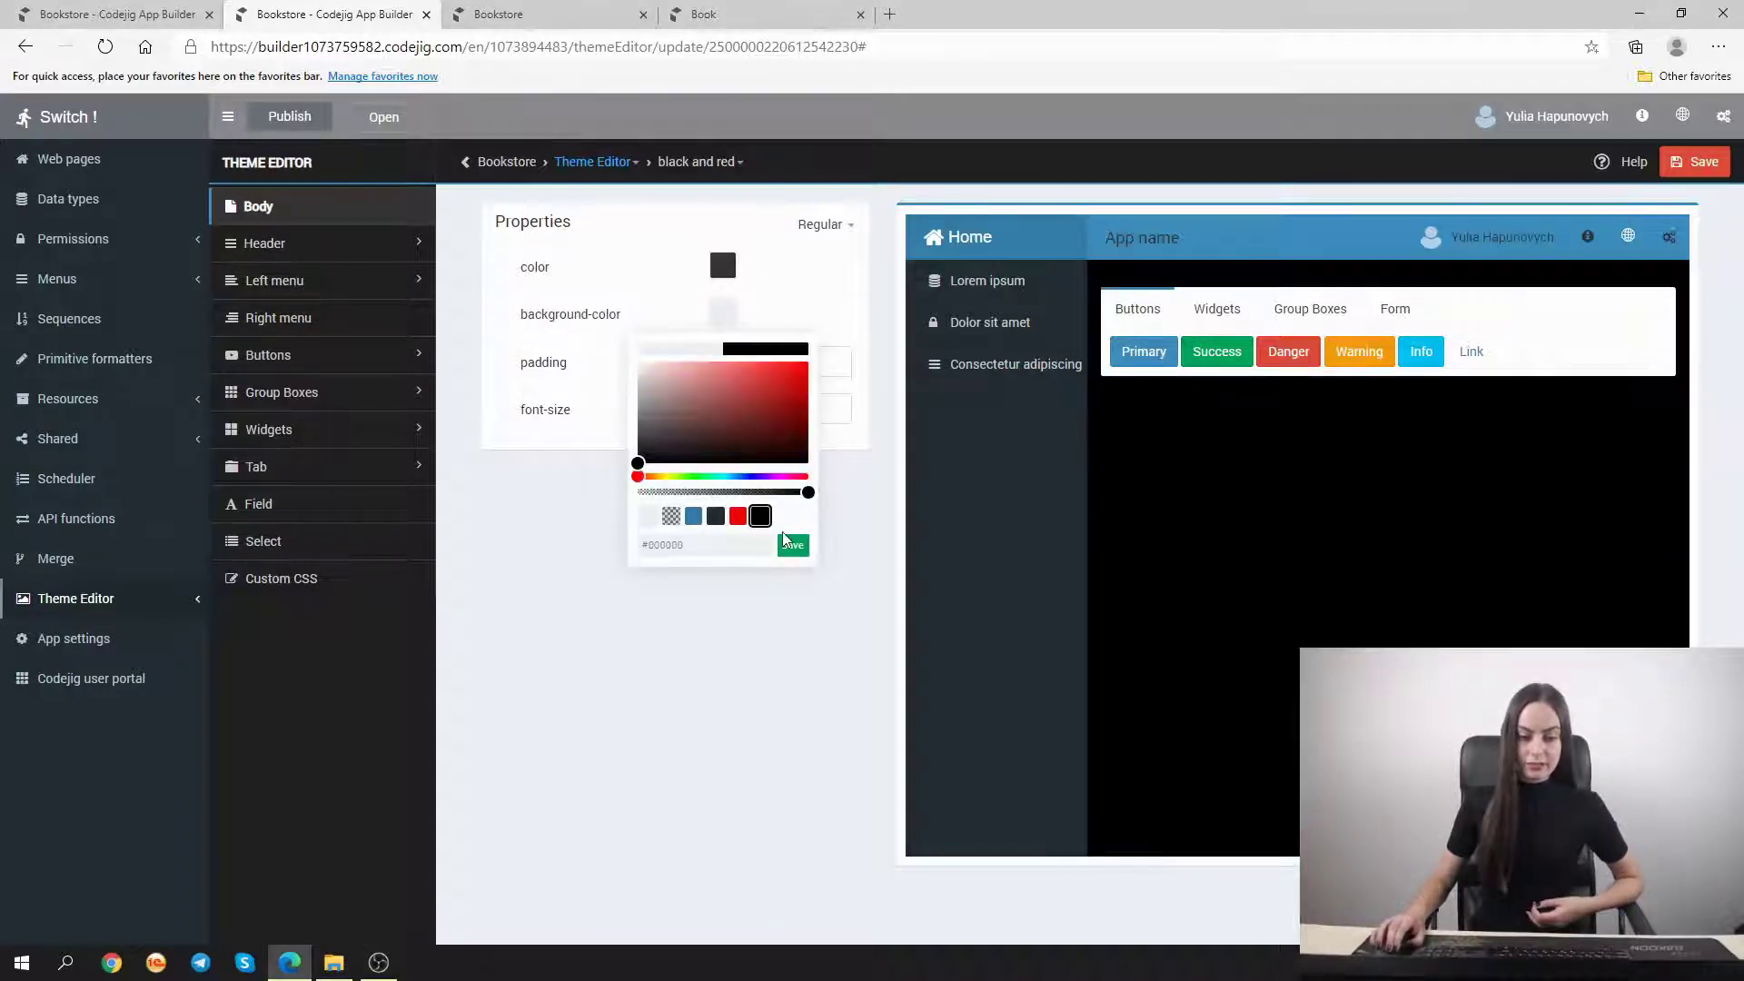
pyautogui.click(792, 545)
pyautogui.click(721, 264)
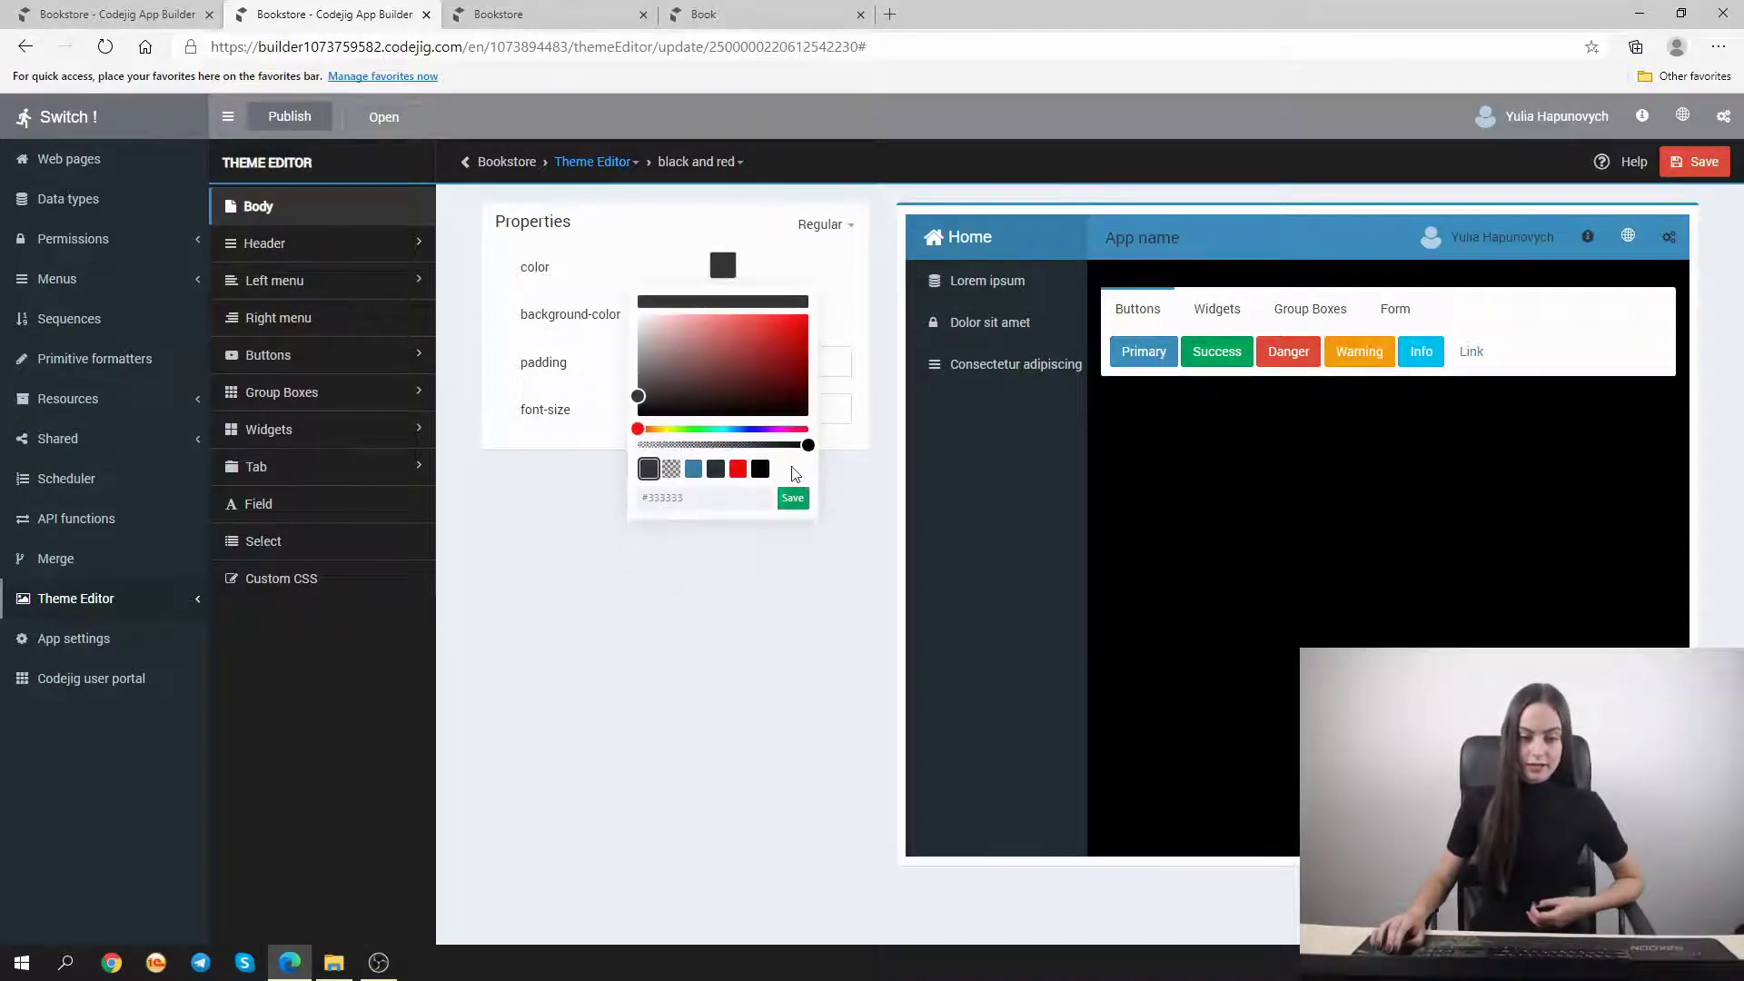
pyautogui.click(792, 498)
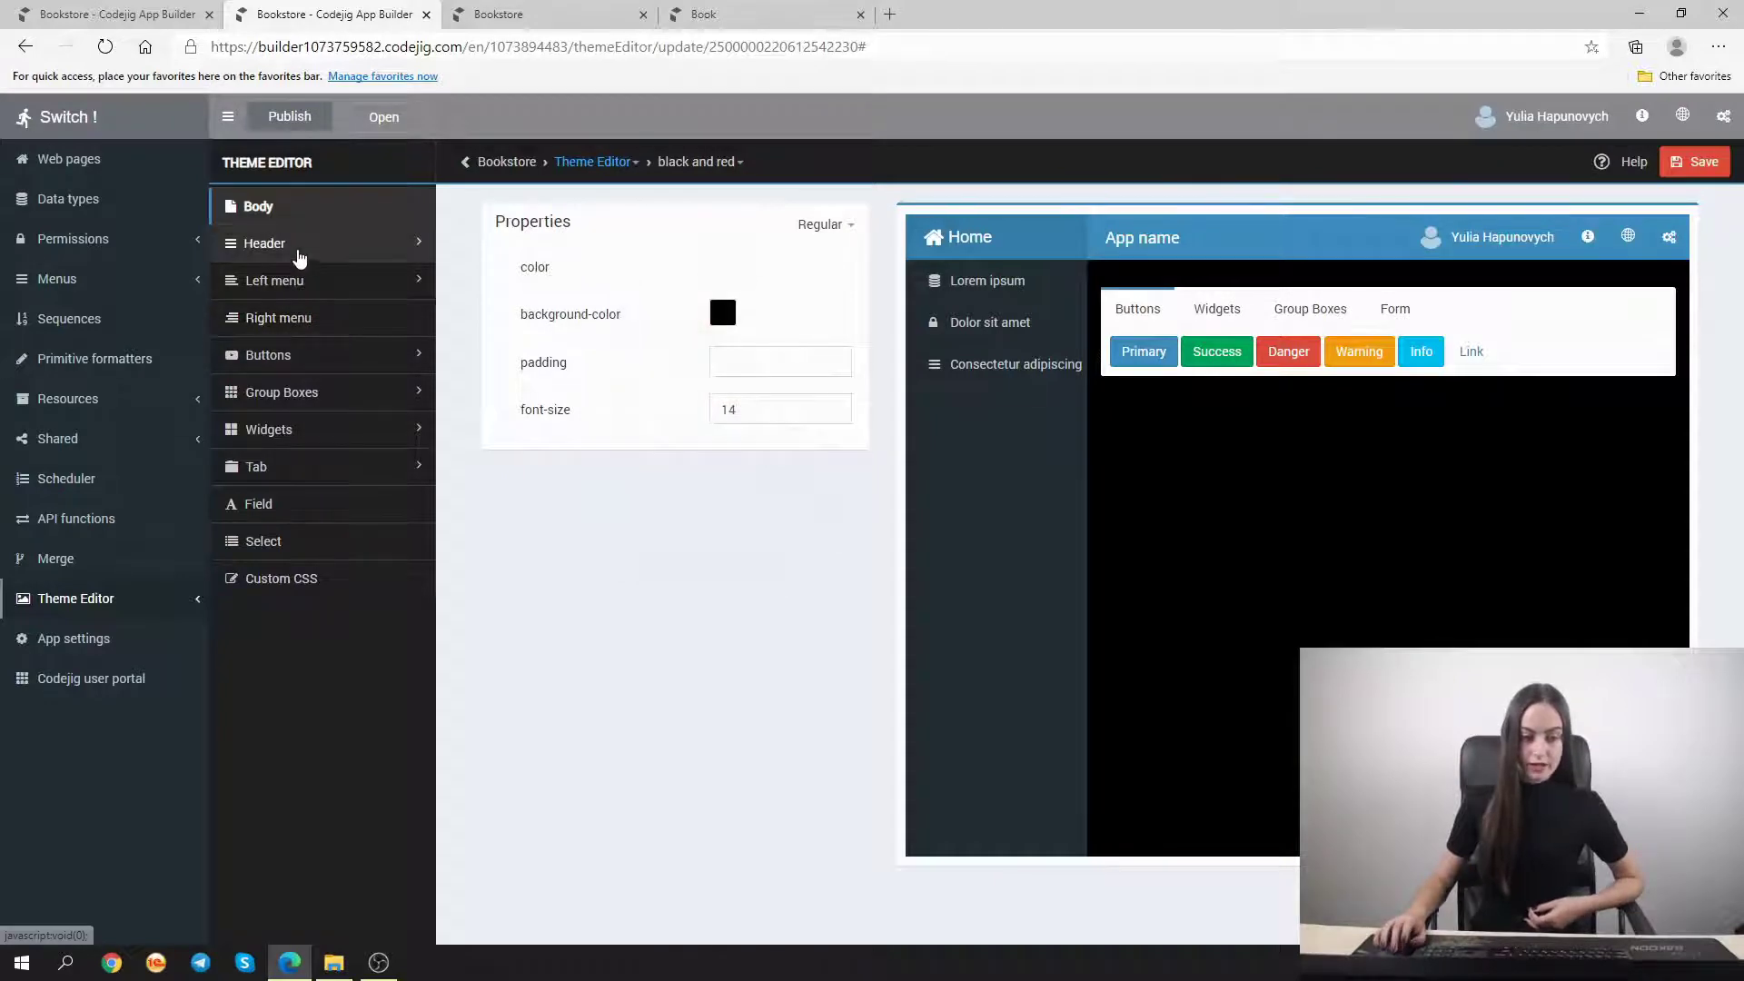
# Set the background color of the theme's Header element to black (#000000)
pyautogui.click(299, 258)
pyautogui.click(300, 246)
pyautogui.click(311, 261)
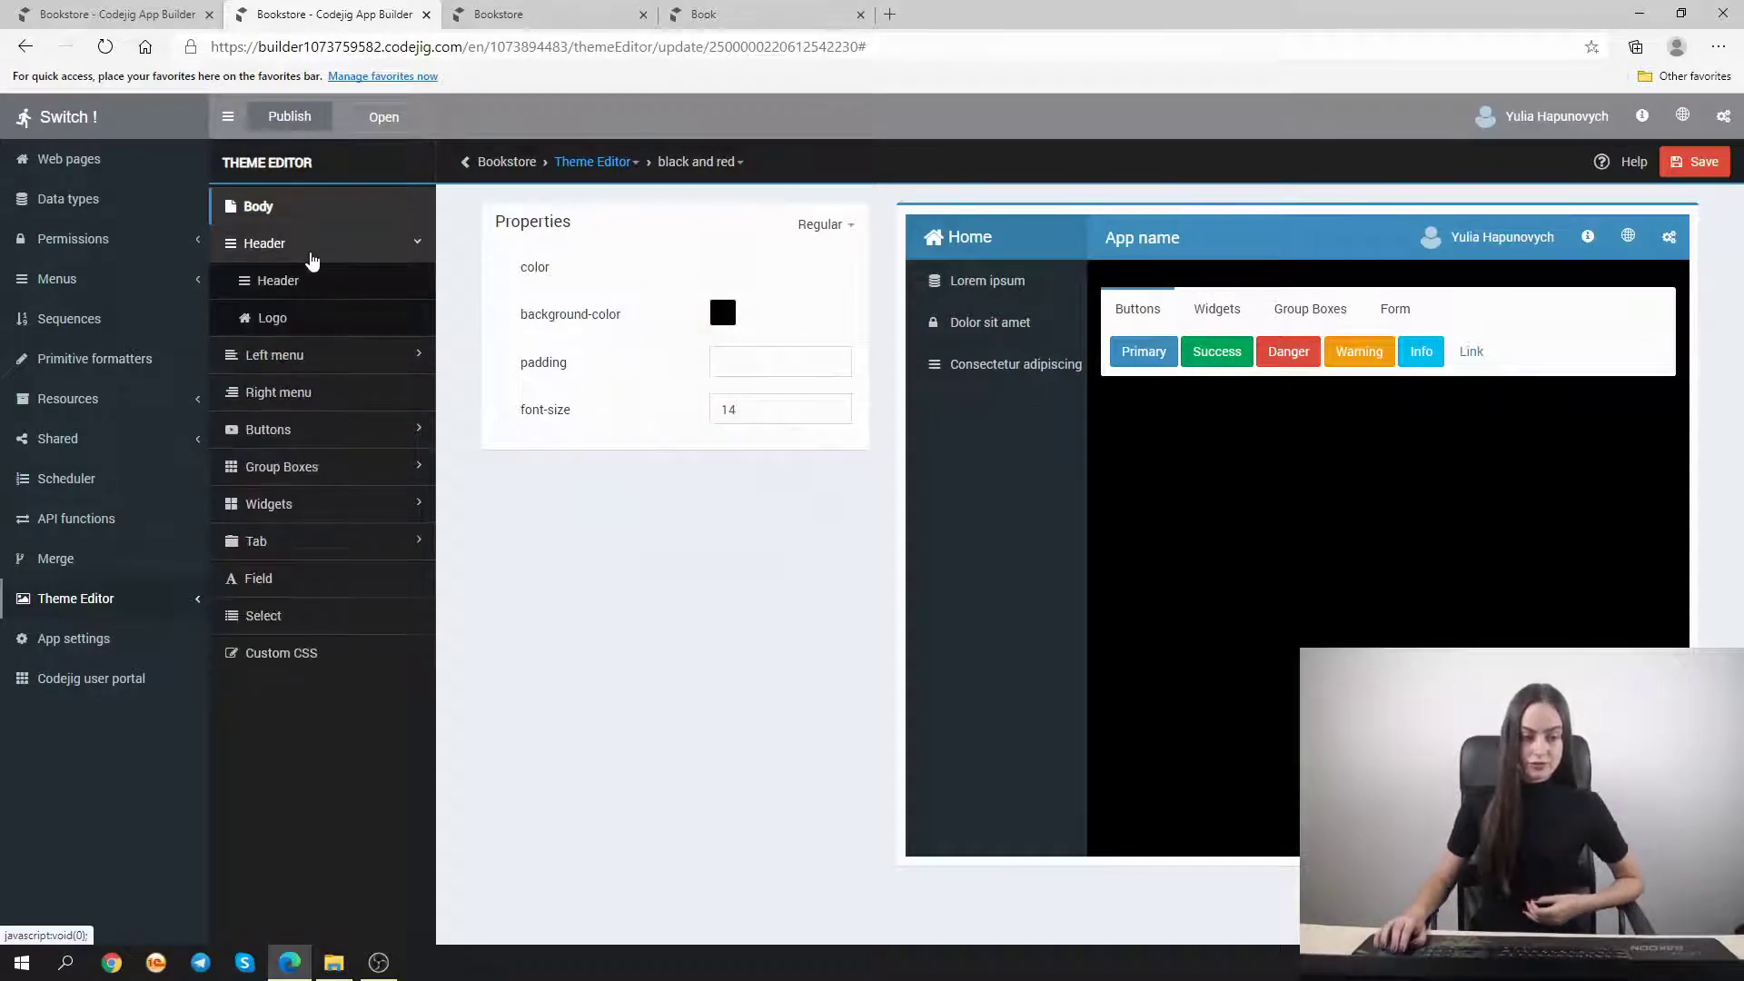
pyautogui.click(338, 283)
pyautogui.click(722, 312)
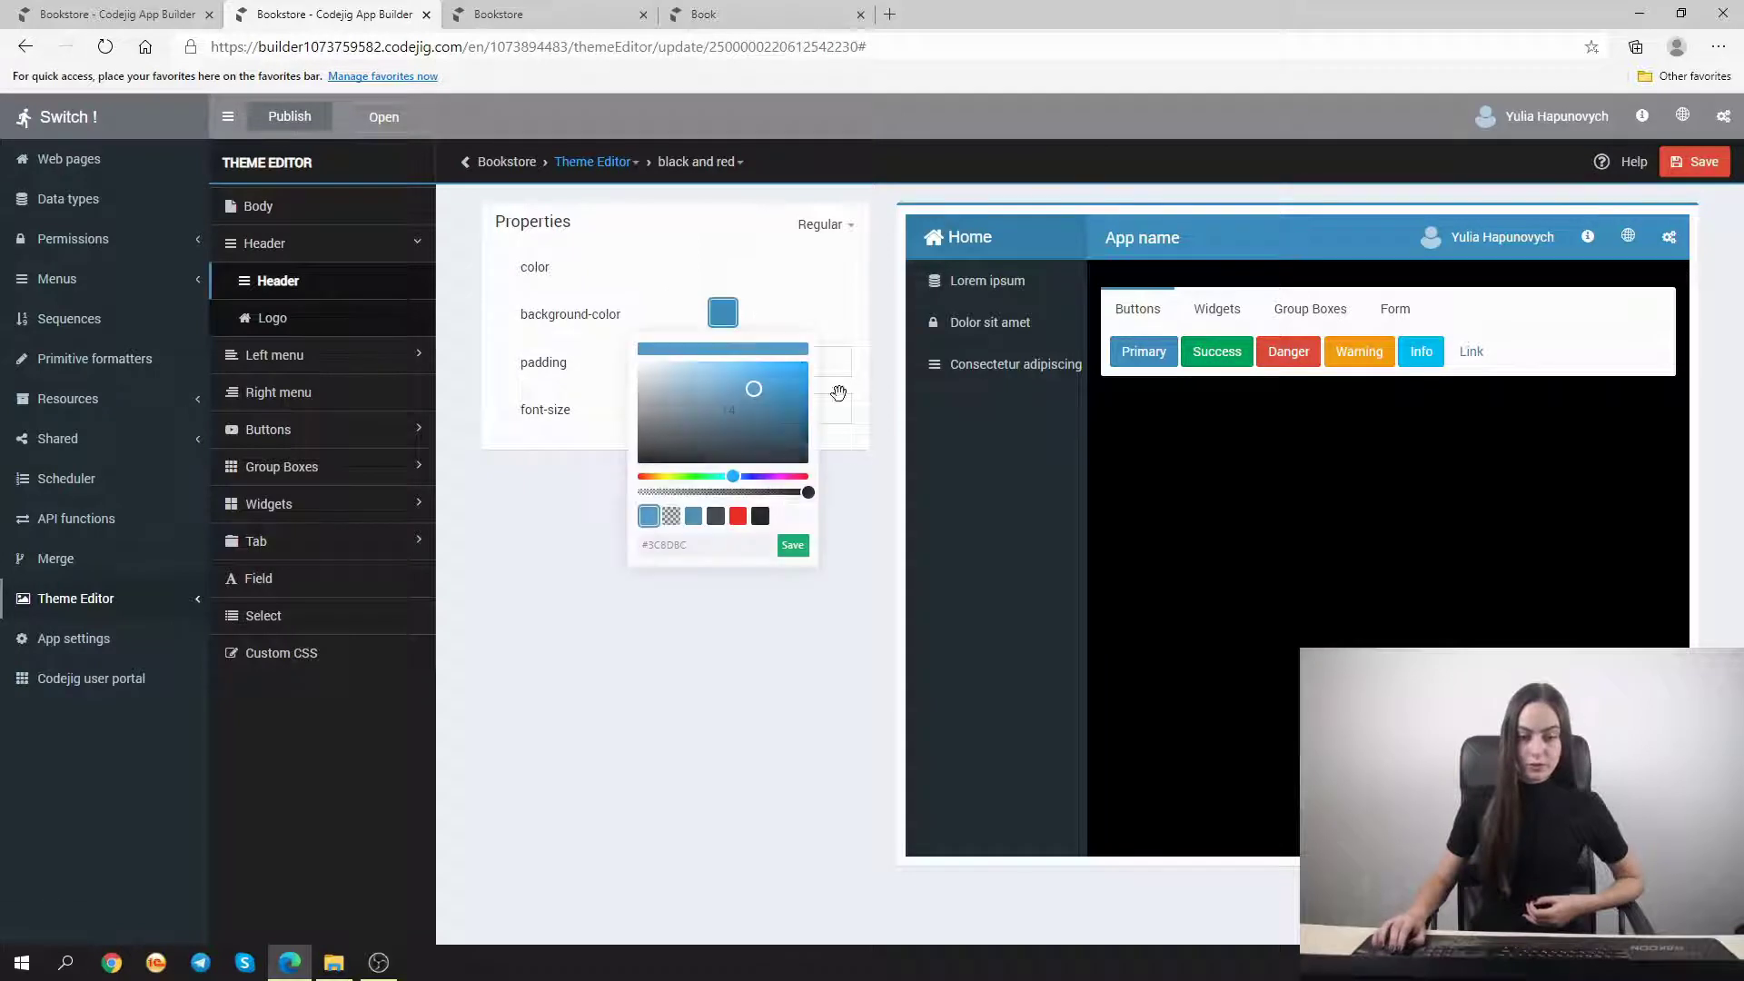
pyautogui.click(760, 516)
pyautogui.click(792, 545)
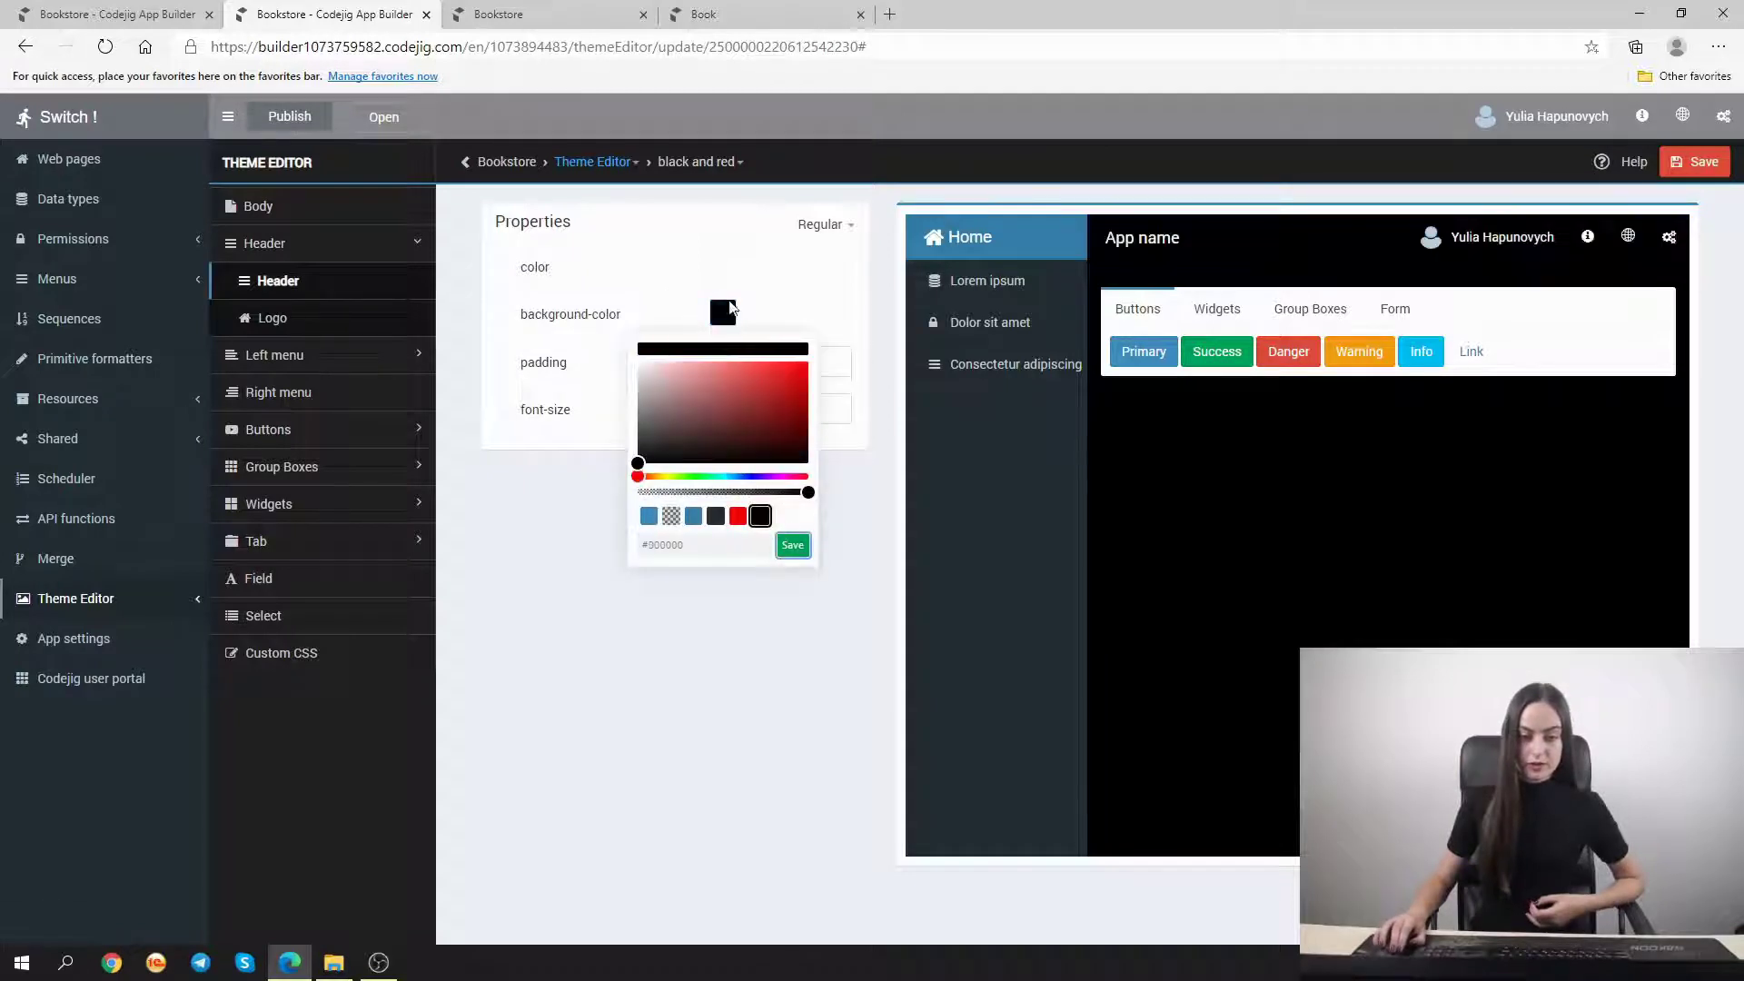
# Set the background color of the theme's Logo element to black
pyautogui.click(355, 327)
pyautogui.click(722, 311)
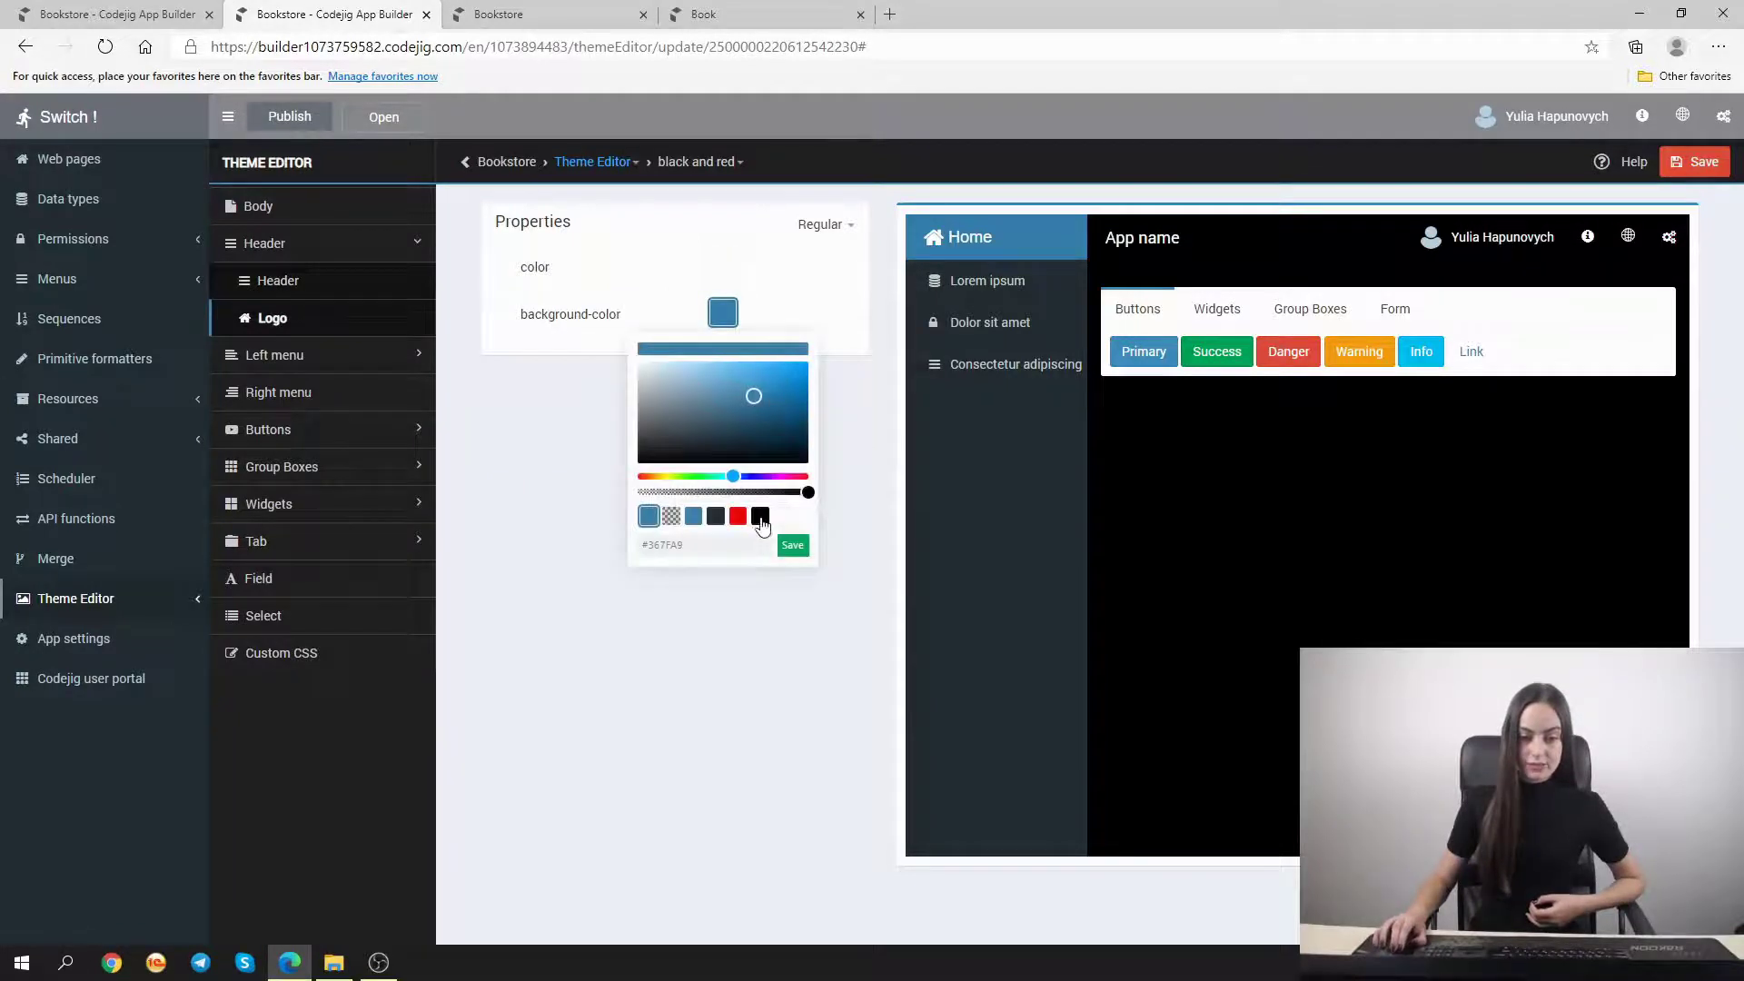
pyautogui.click(760, 516)
pyautogui.click(792, 545)
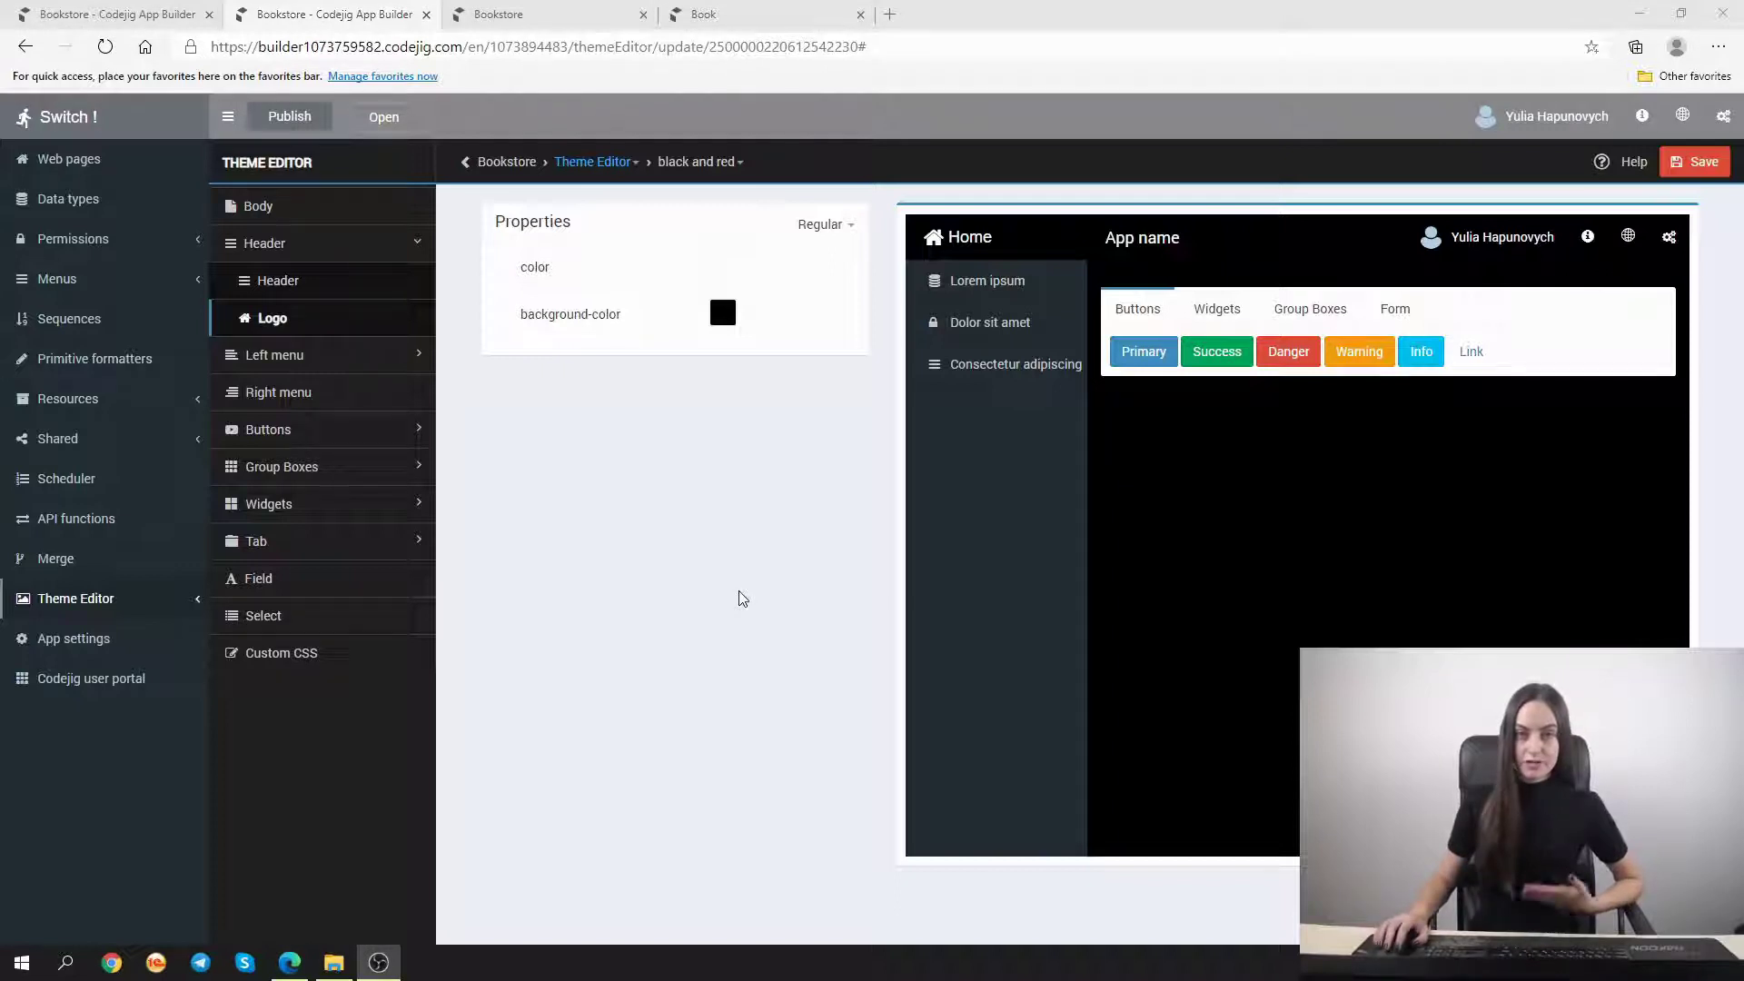
# Set the background color of the Left menu's Menu element to black
pyautogui.click(304, 363)
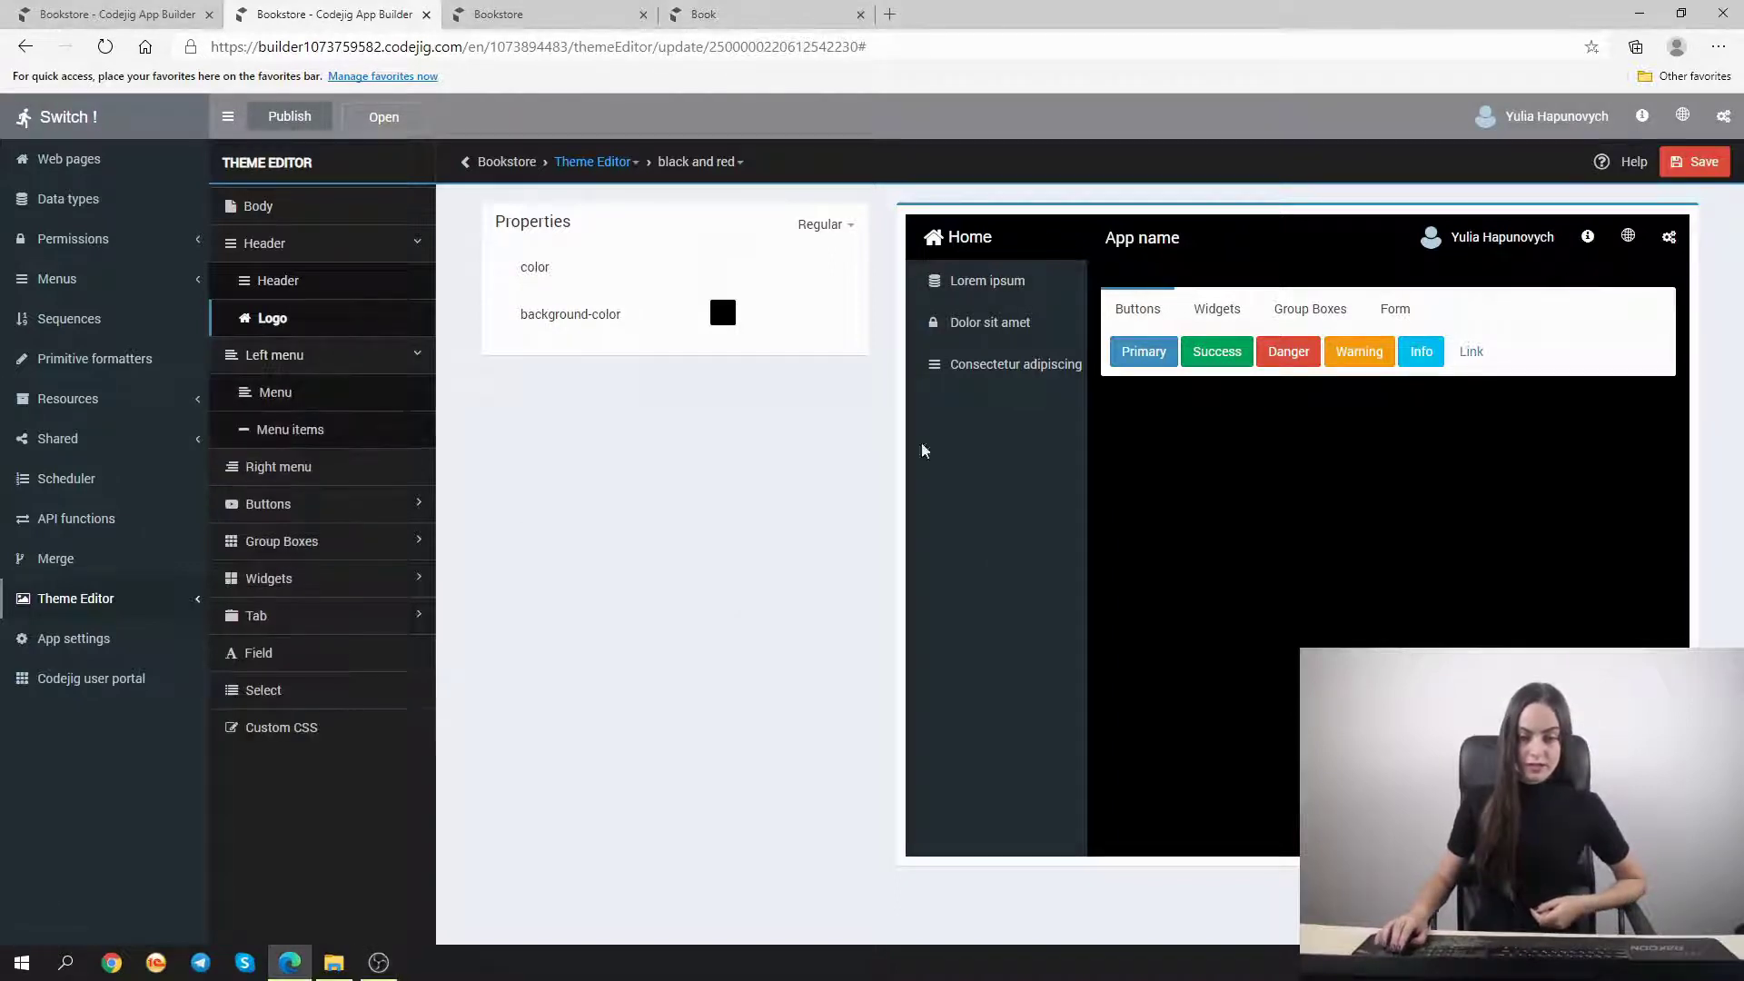
pyautogui.click(300, 404)
pyautogui.click(723, 312)
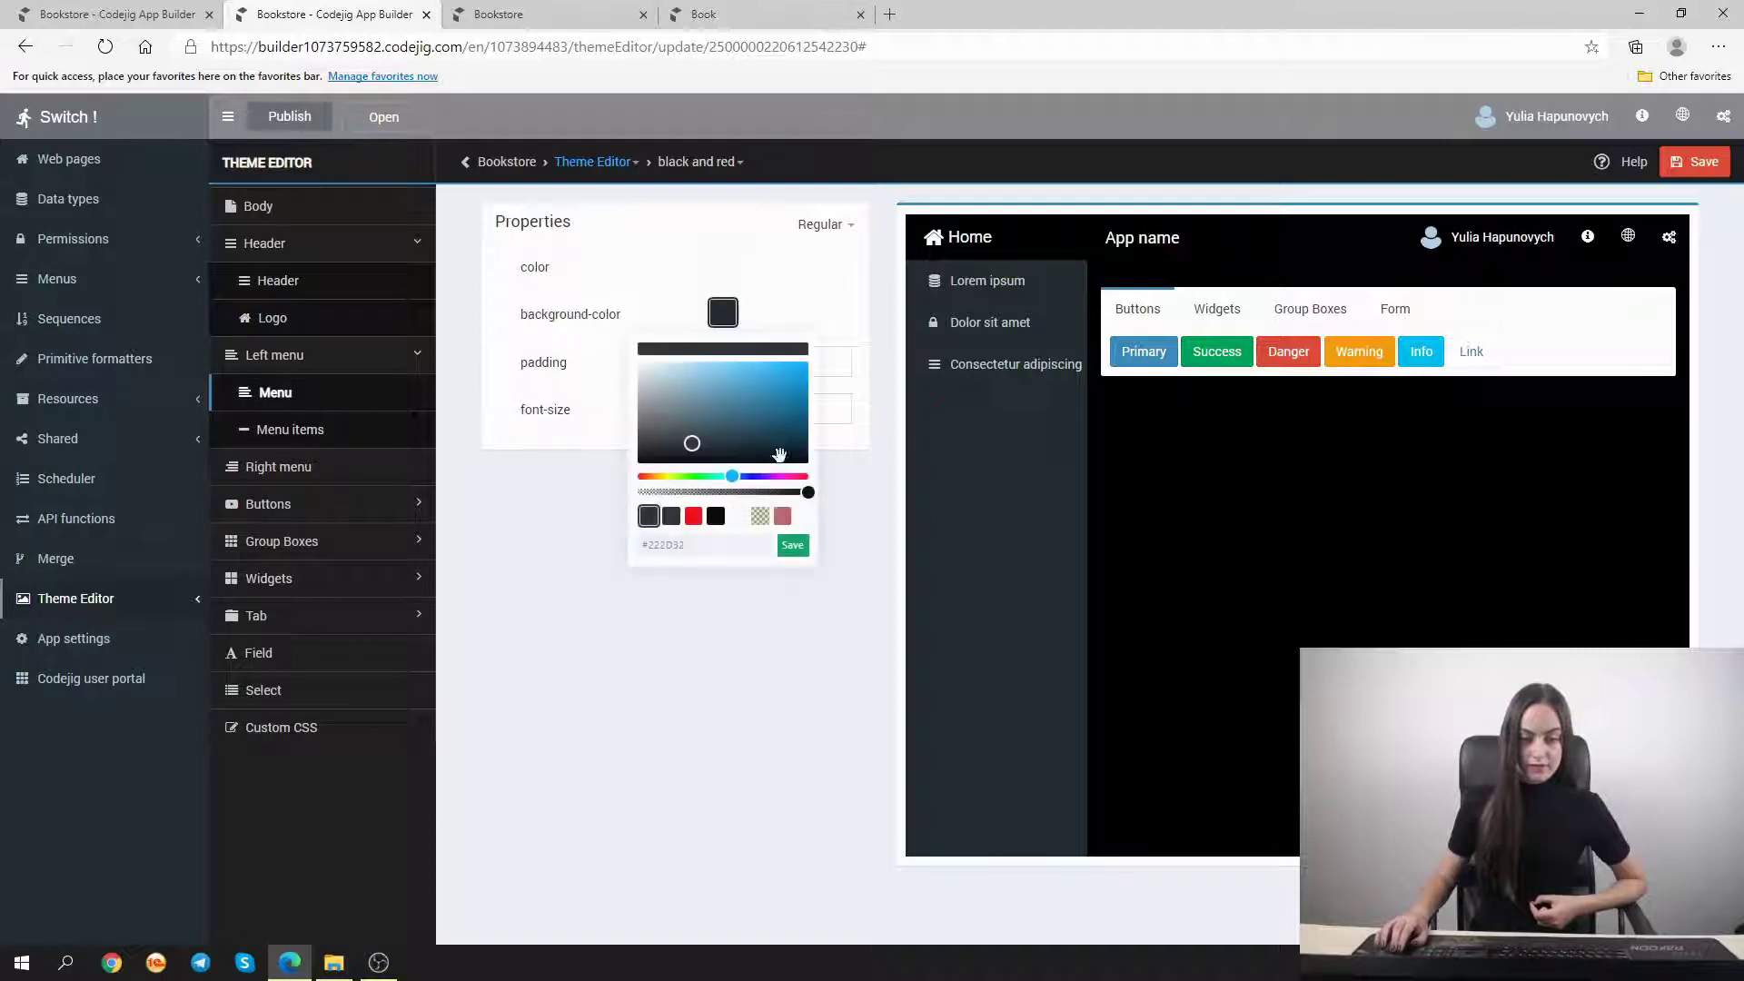
pyautogui.click(716, 515)
pyautogui.click(791, 546)
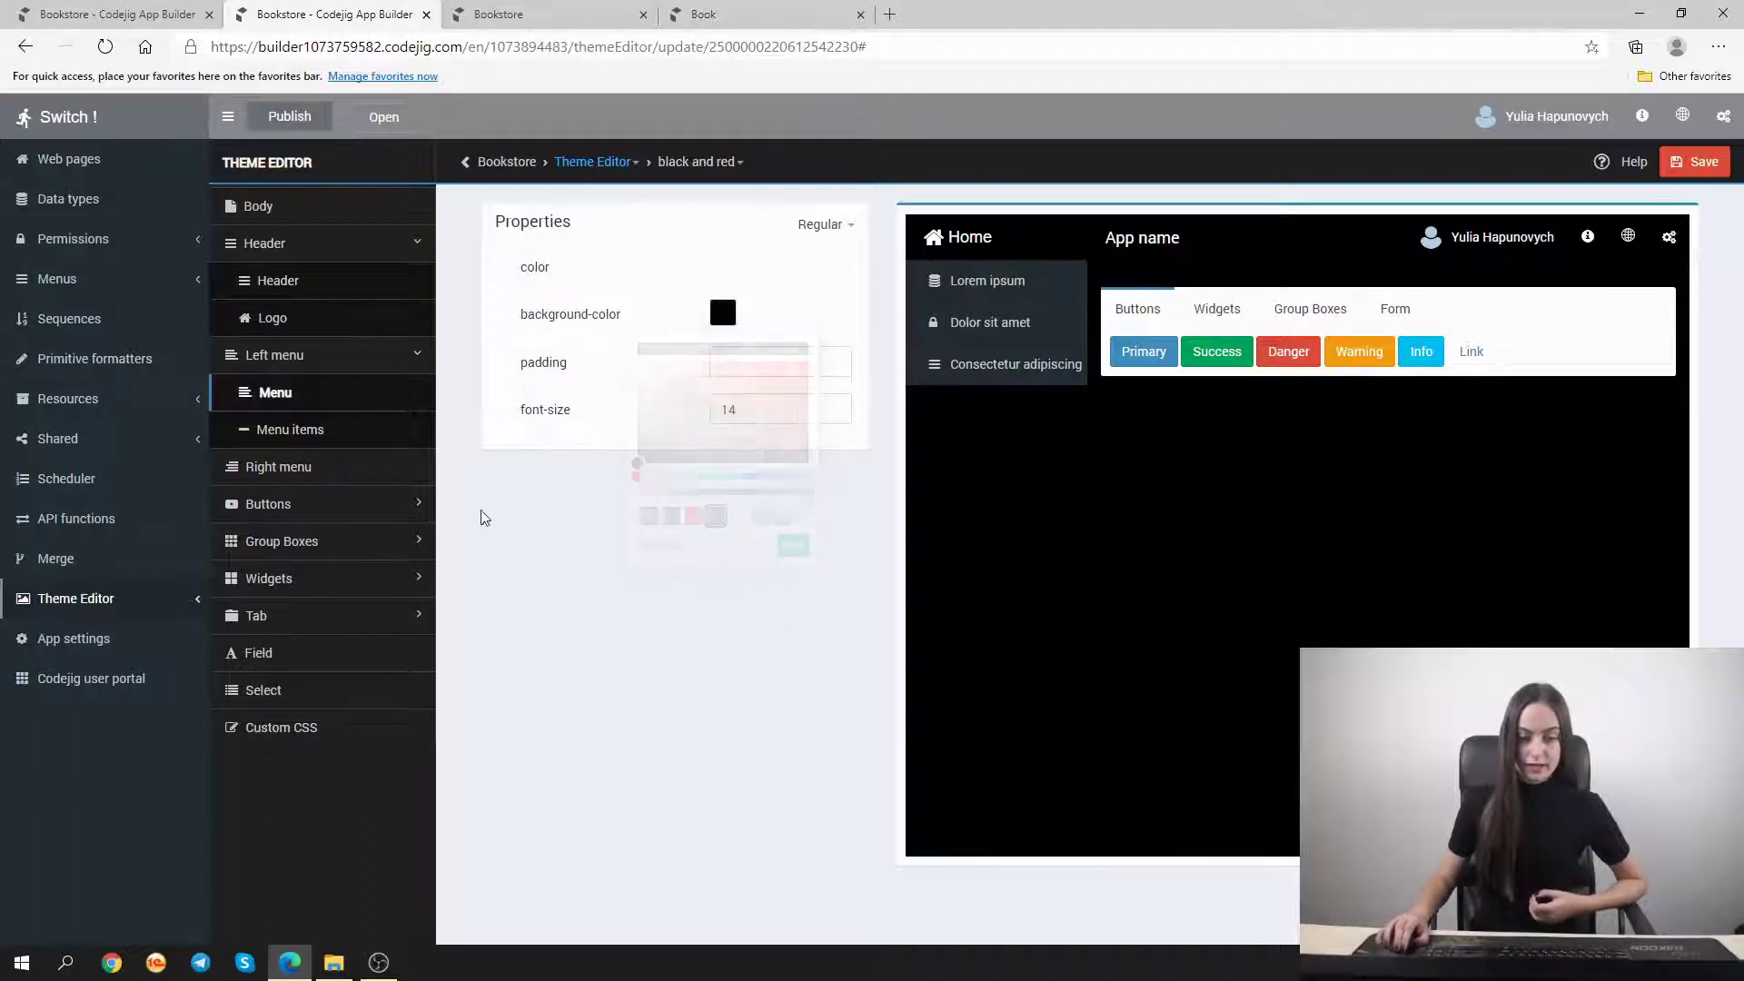
# Give the Left menu's Menu items a black background color and a white (#FFFFFF) text color
pyautogui.click(356, 434)
pyautogui.click(722, 312)
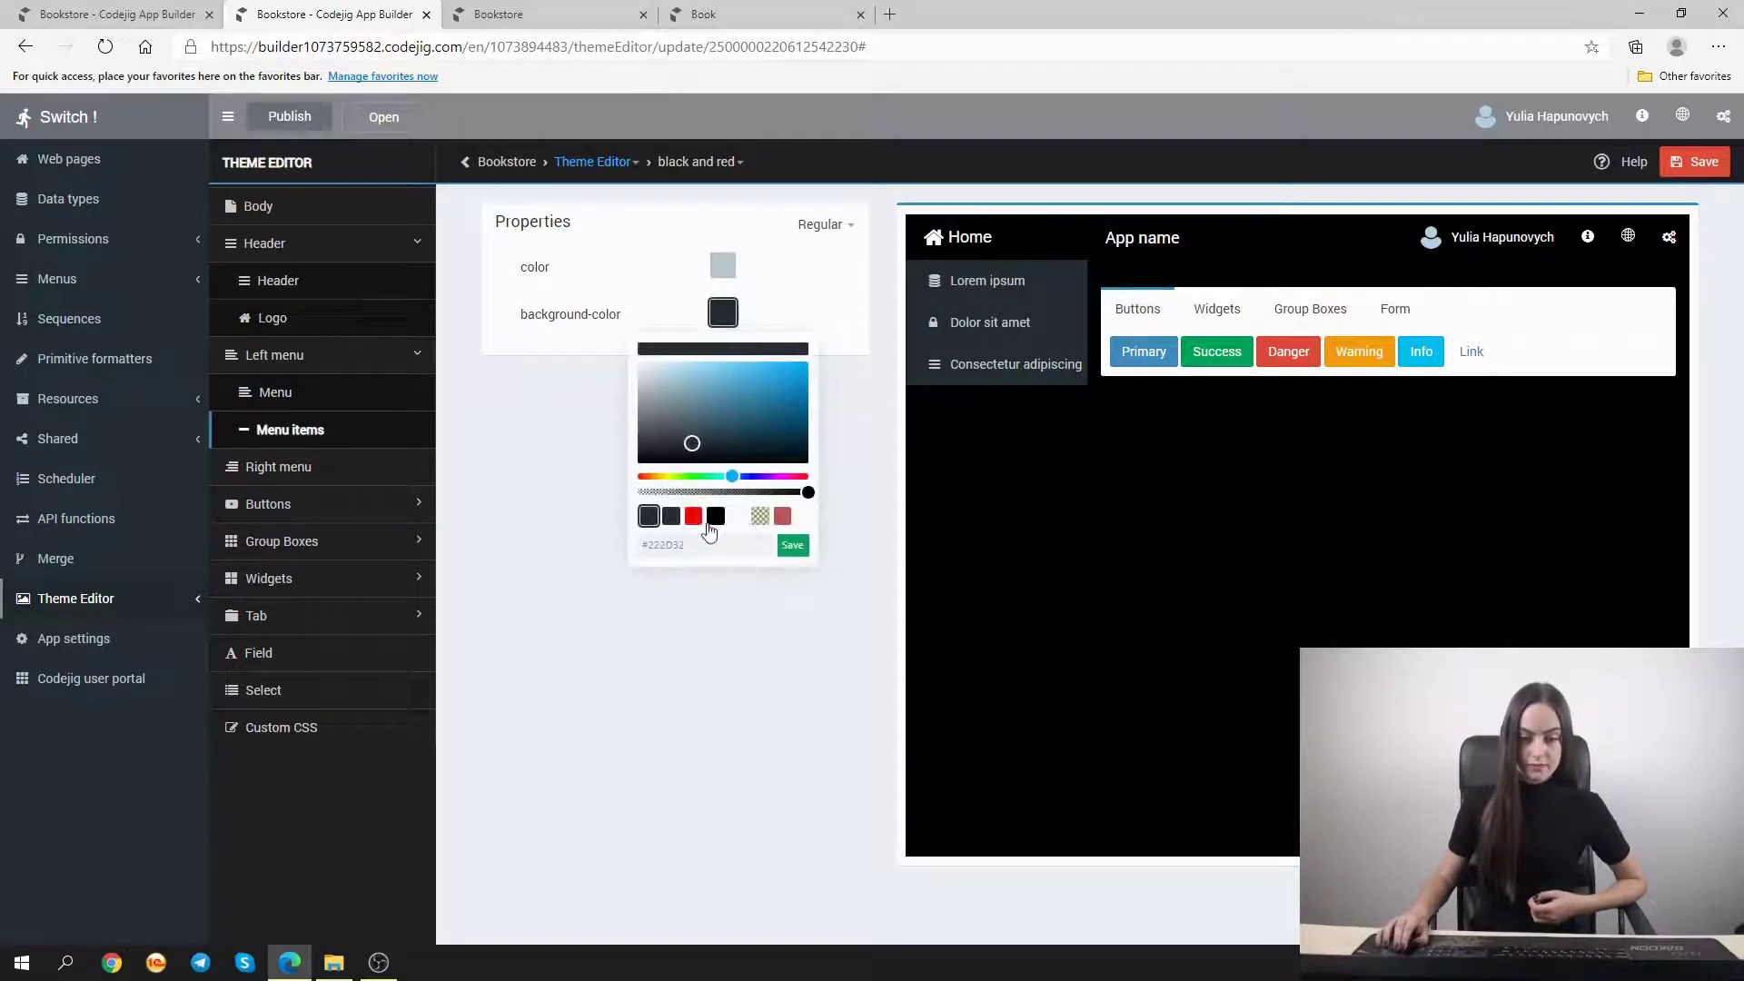
pyautogui.click(715, 516)
pyautogui.click(791, 548)
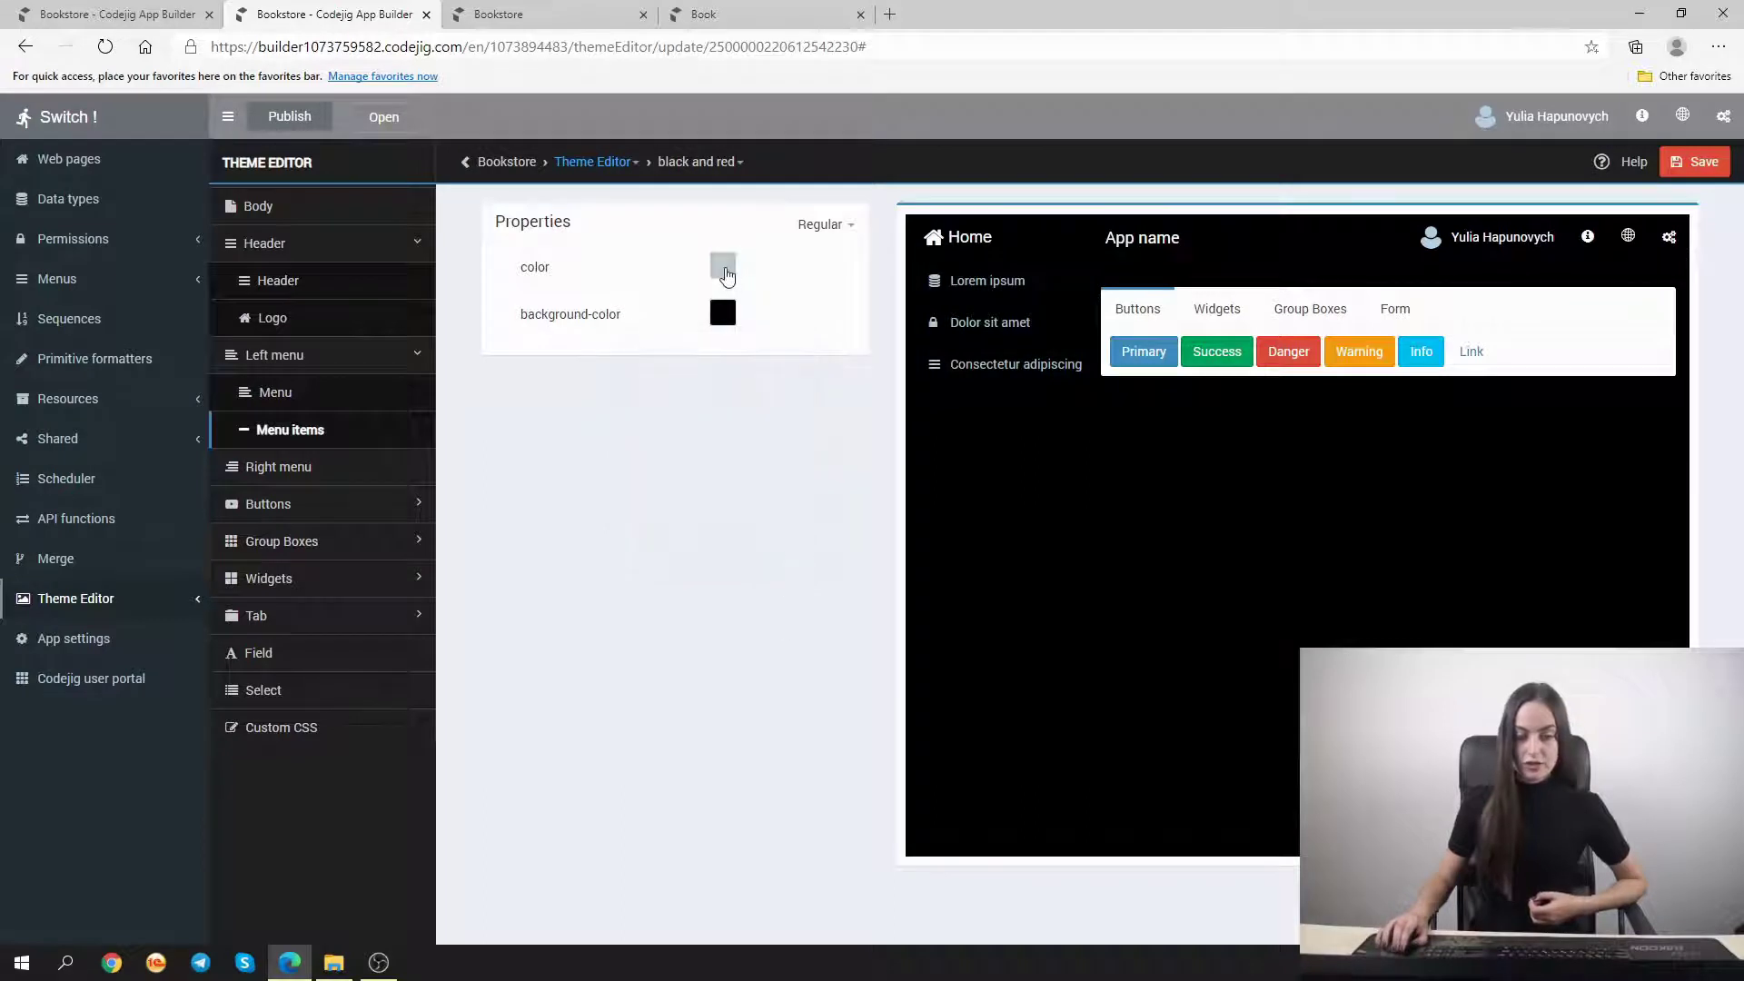
pyautogui.click(723, 266)
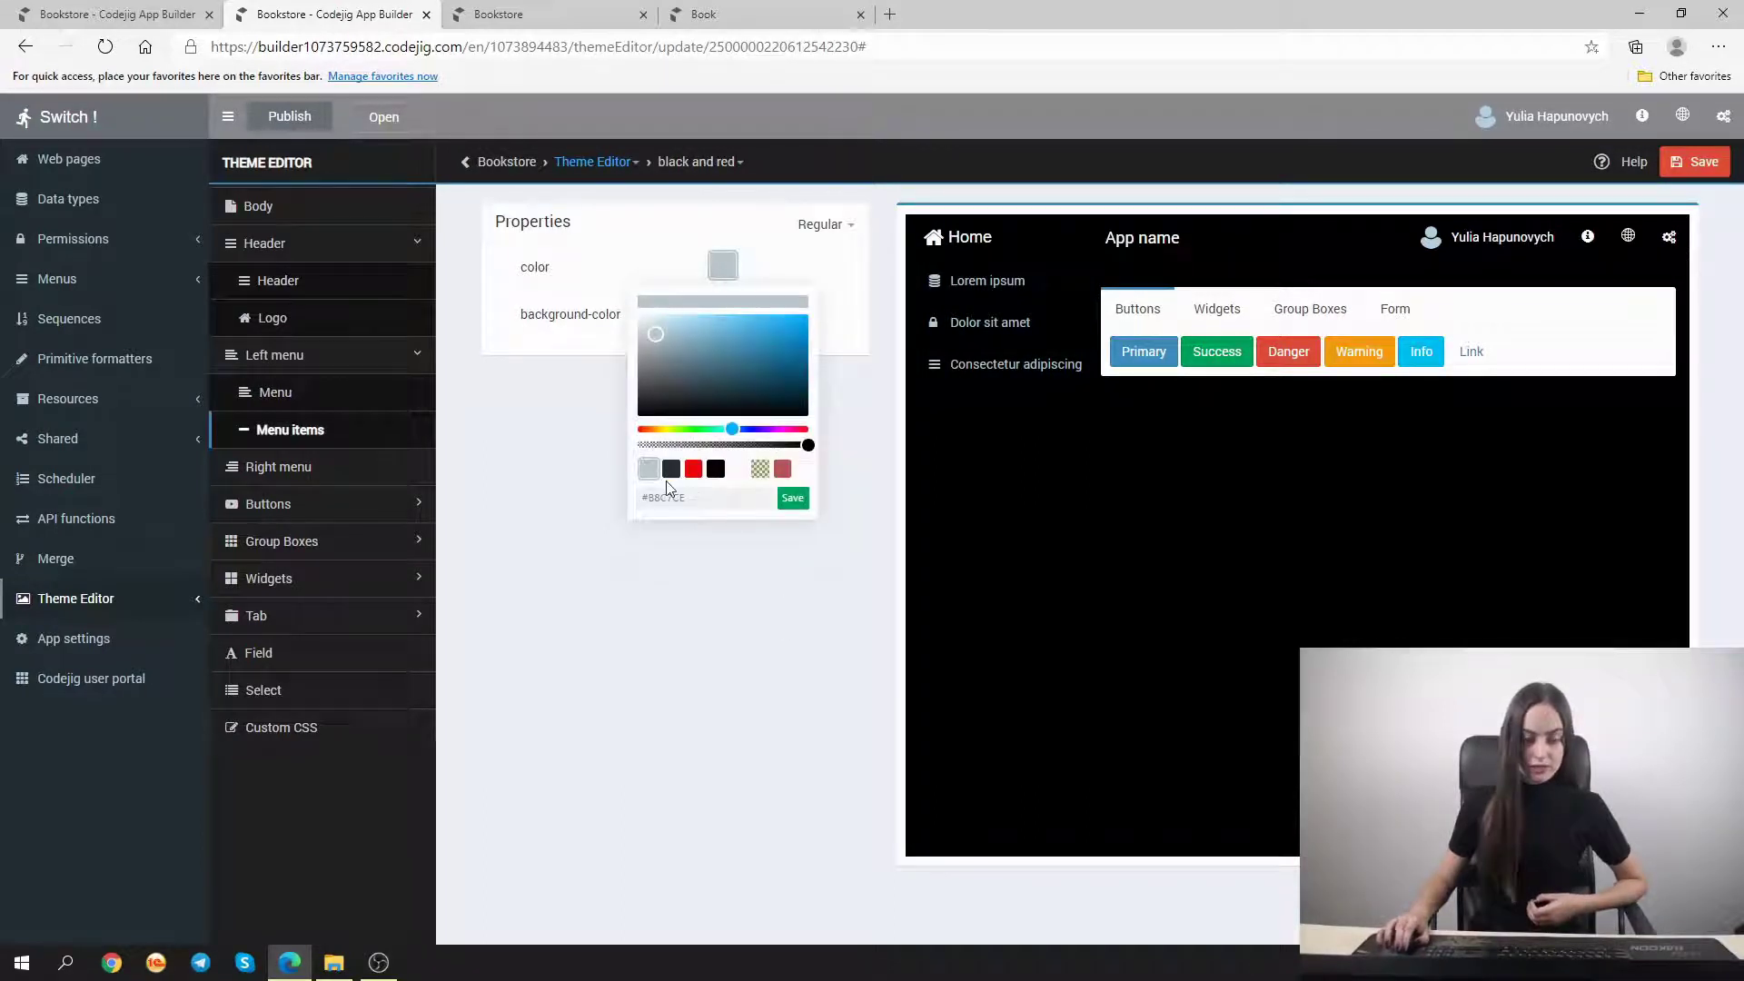
pyautogui.click(737, 470)
pyautogui.click(792, 499)
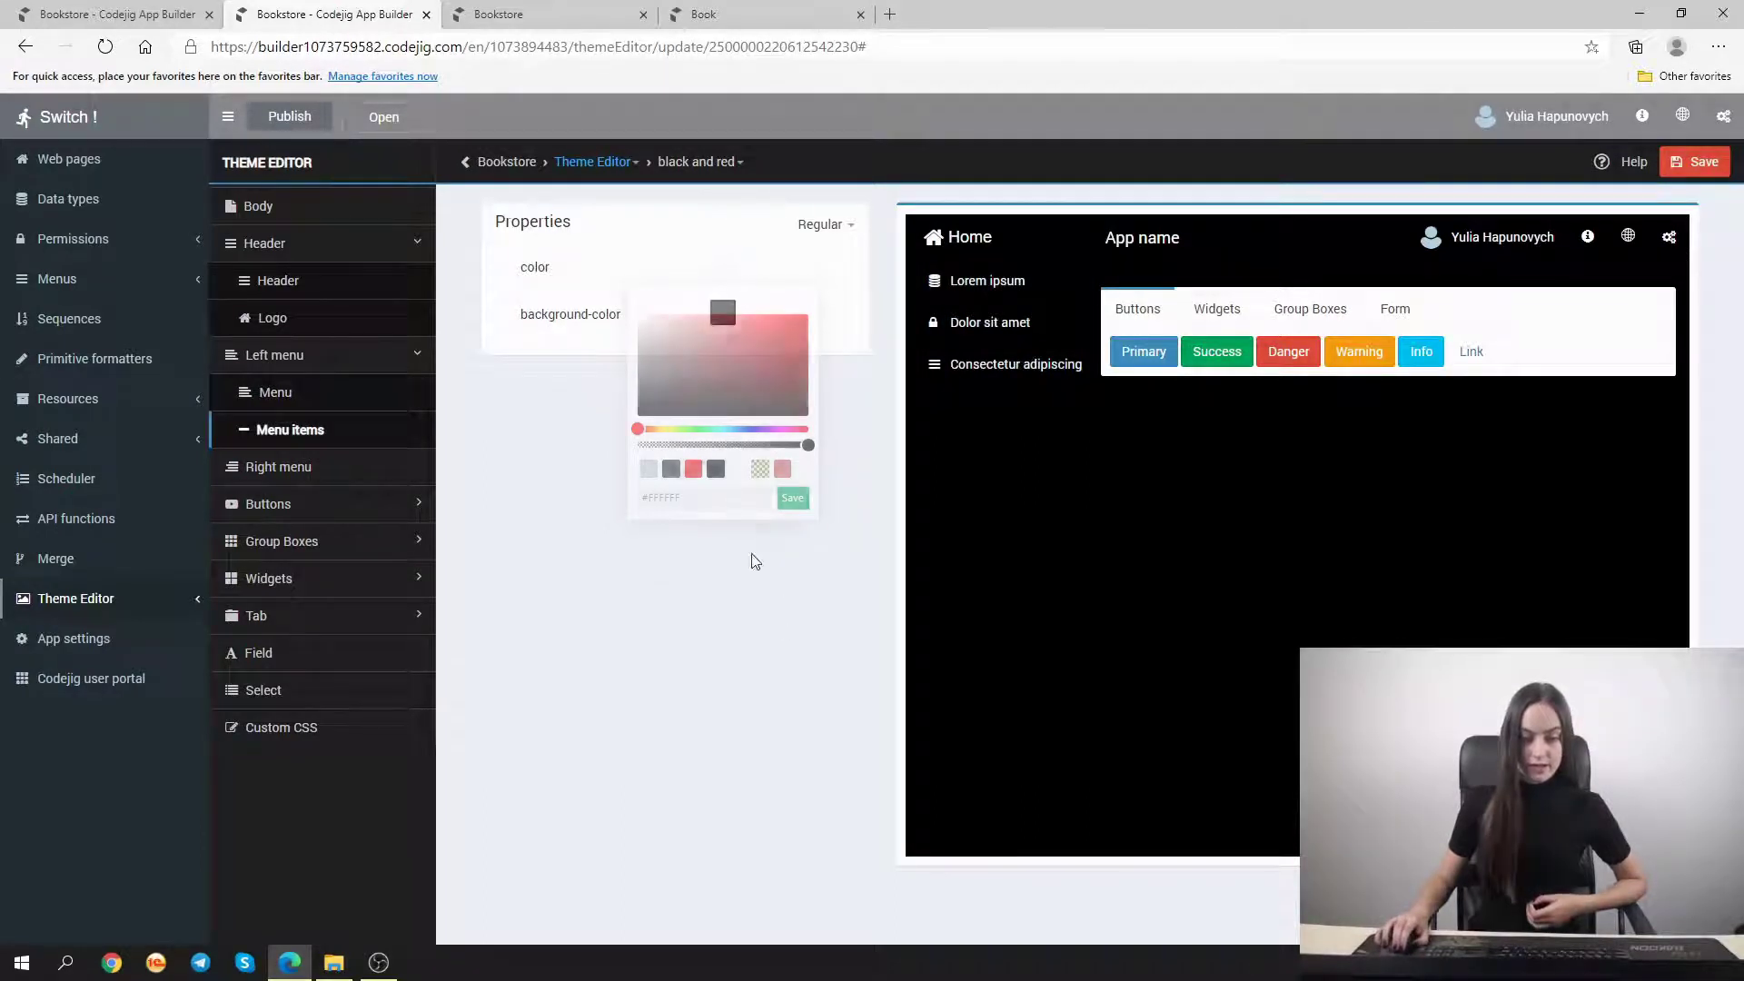
# Give the theme's Right menu a black (#000000) background color and a white (#FFFFFF) text color
pyautogui.click(362, 476)
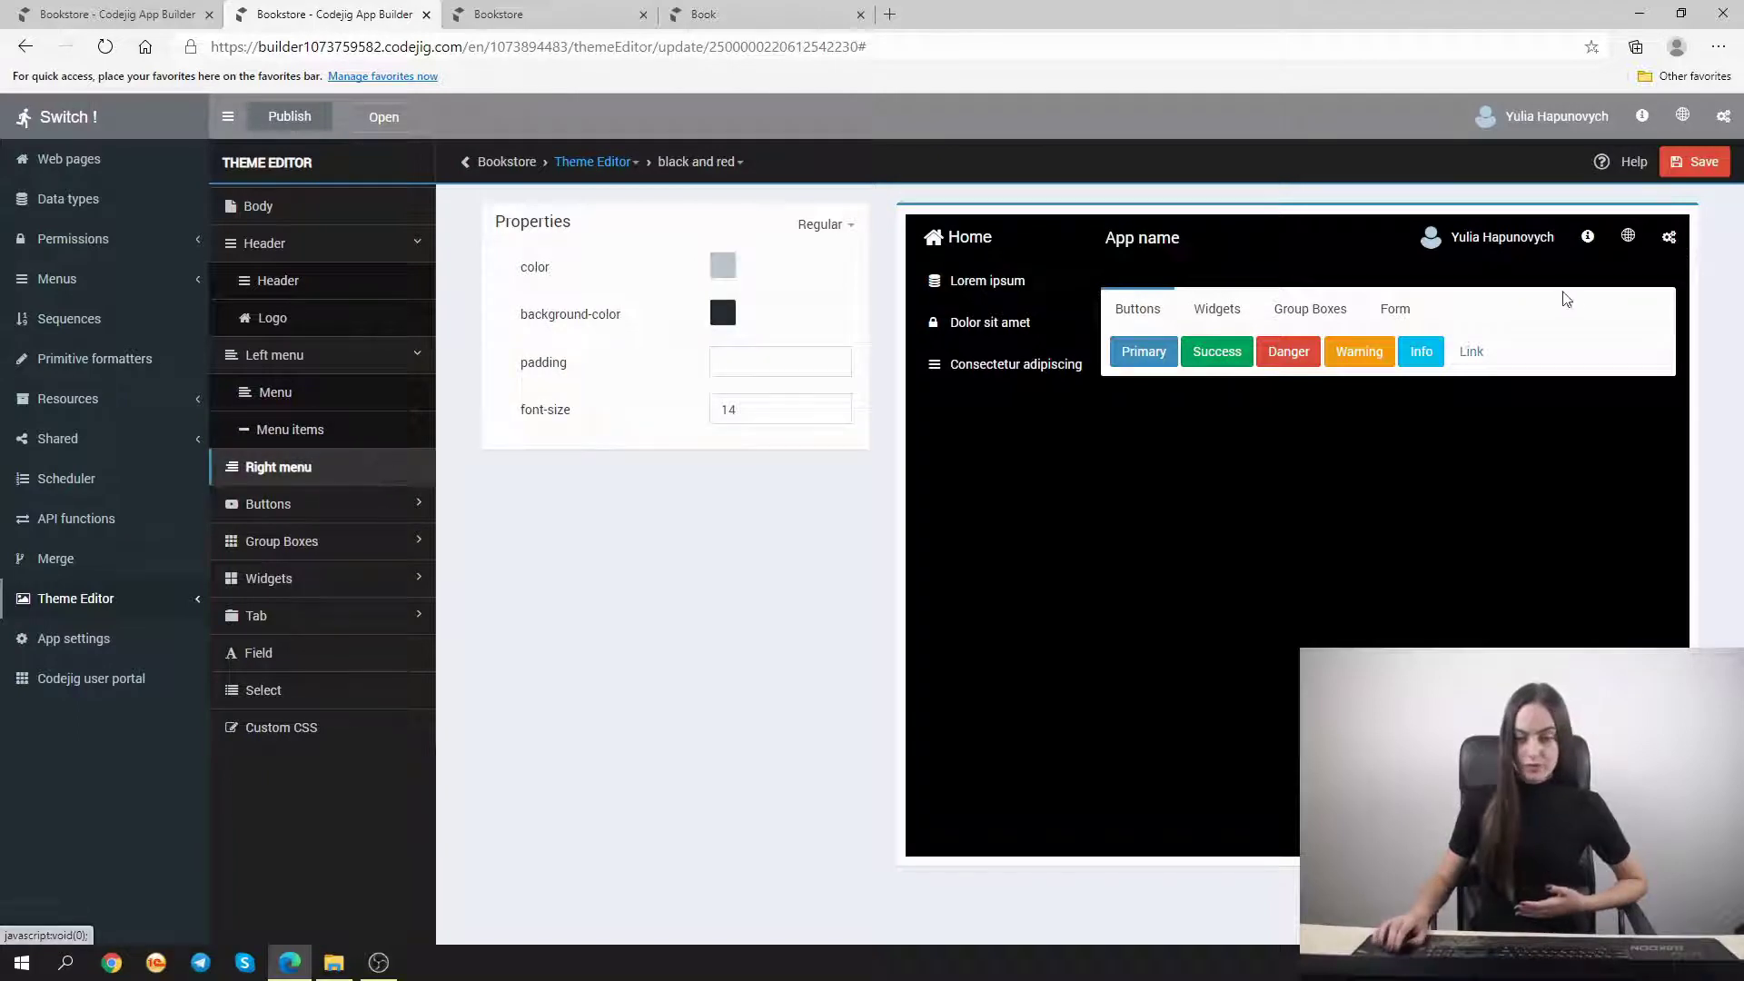
pyautogui.click(722, 313)
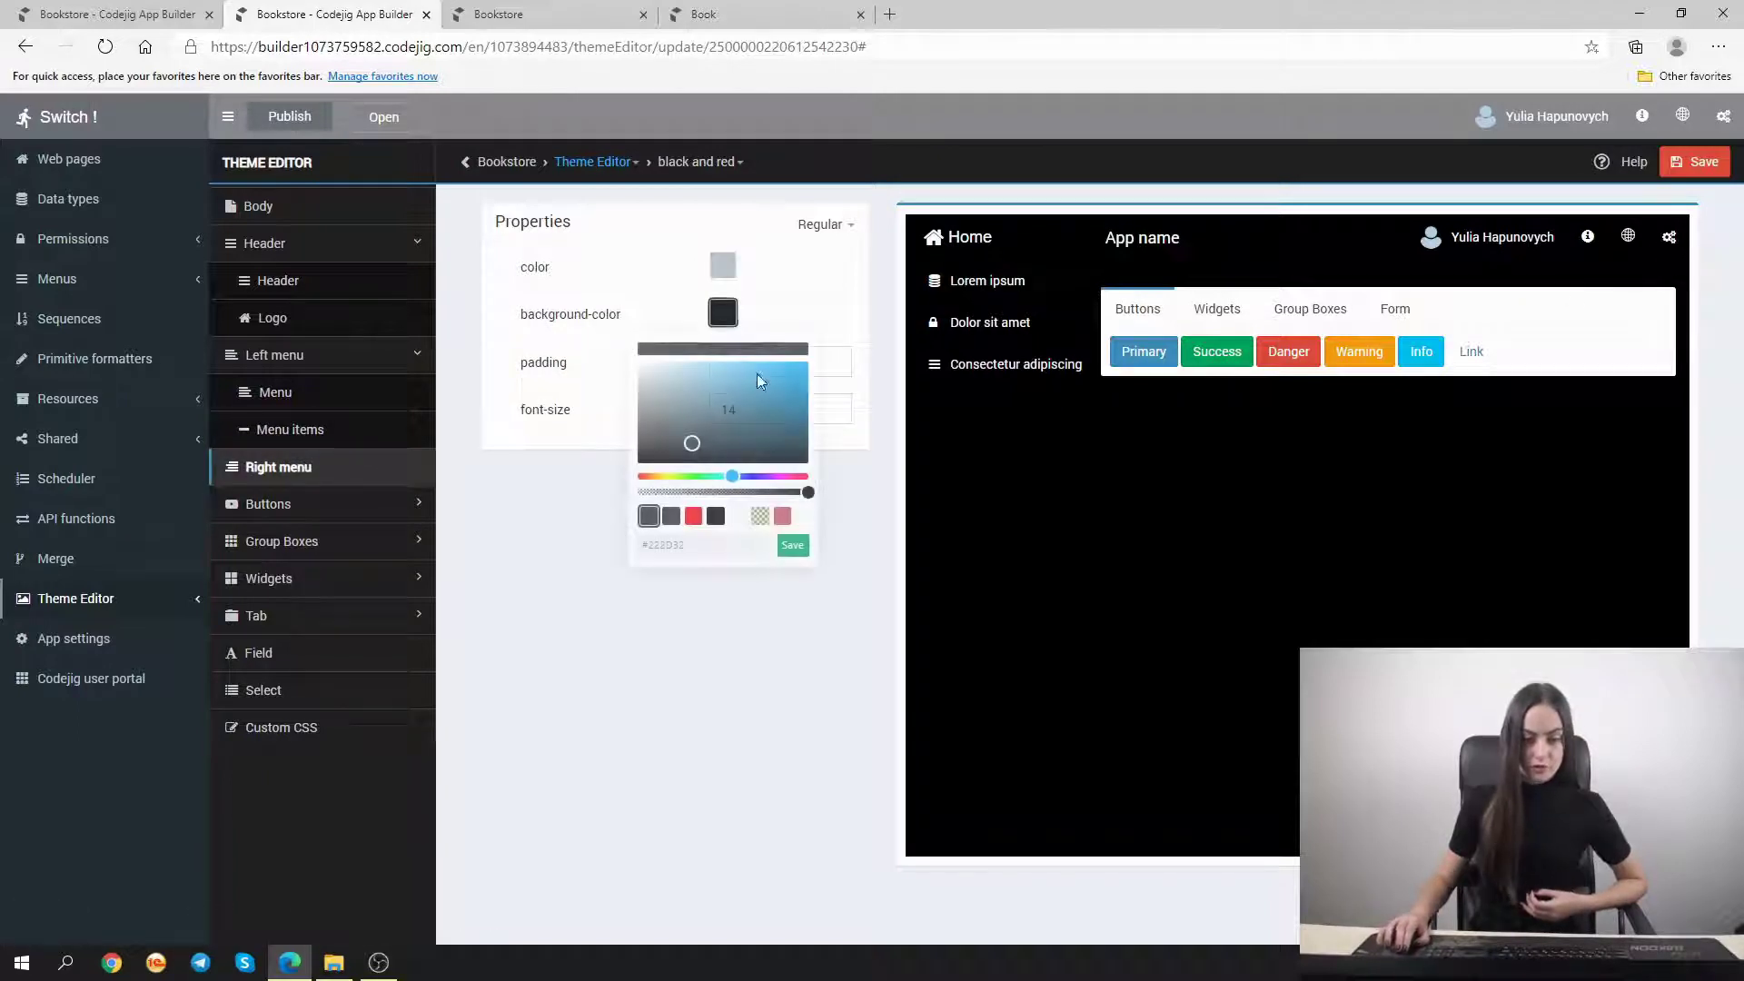
pyautogui.click(716, 515)
pyautogui.click(788, 548)
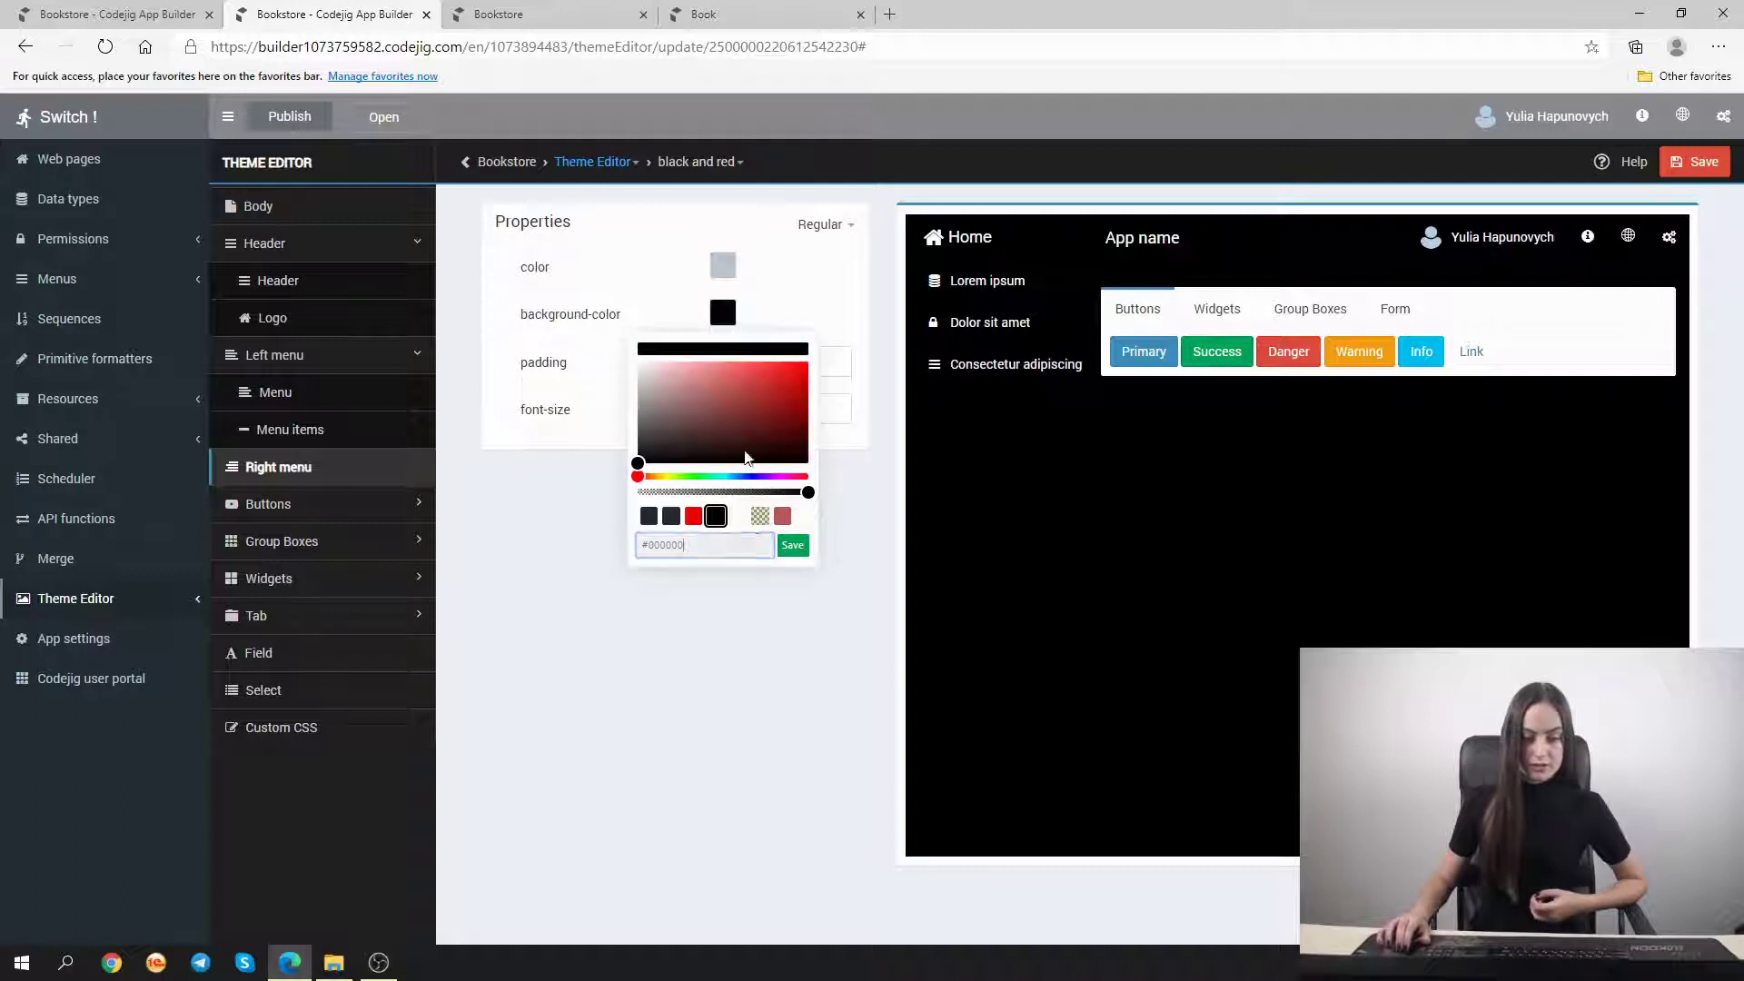
pyautogui.click(723, 265)
pyautogui.click(758, 470)
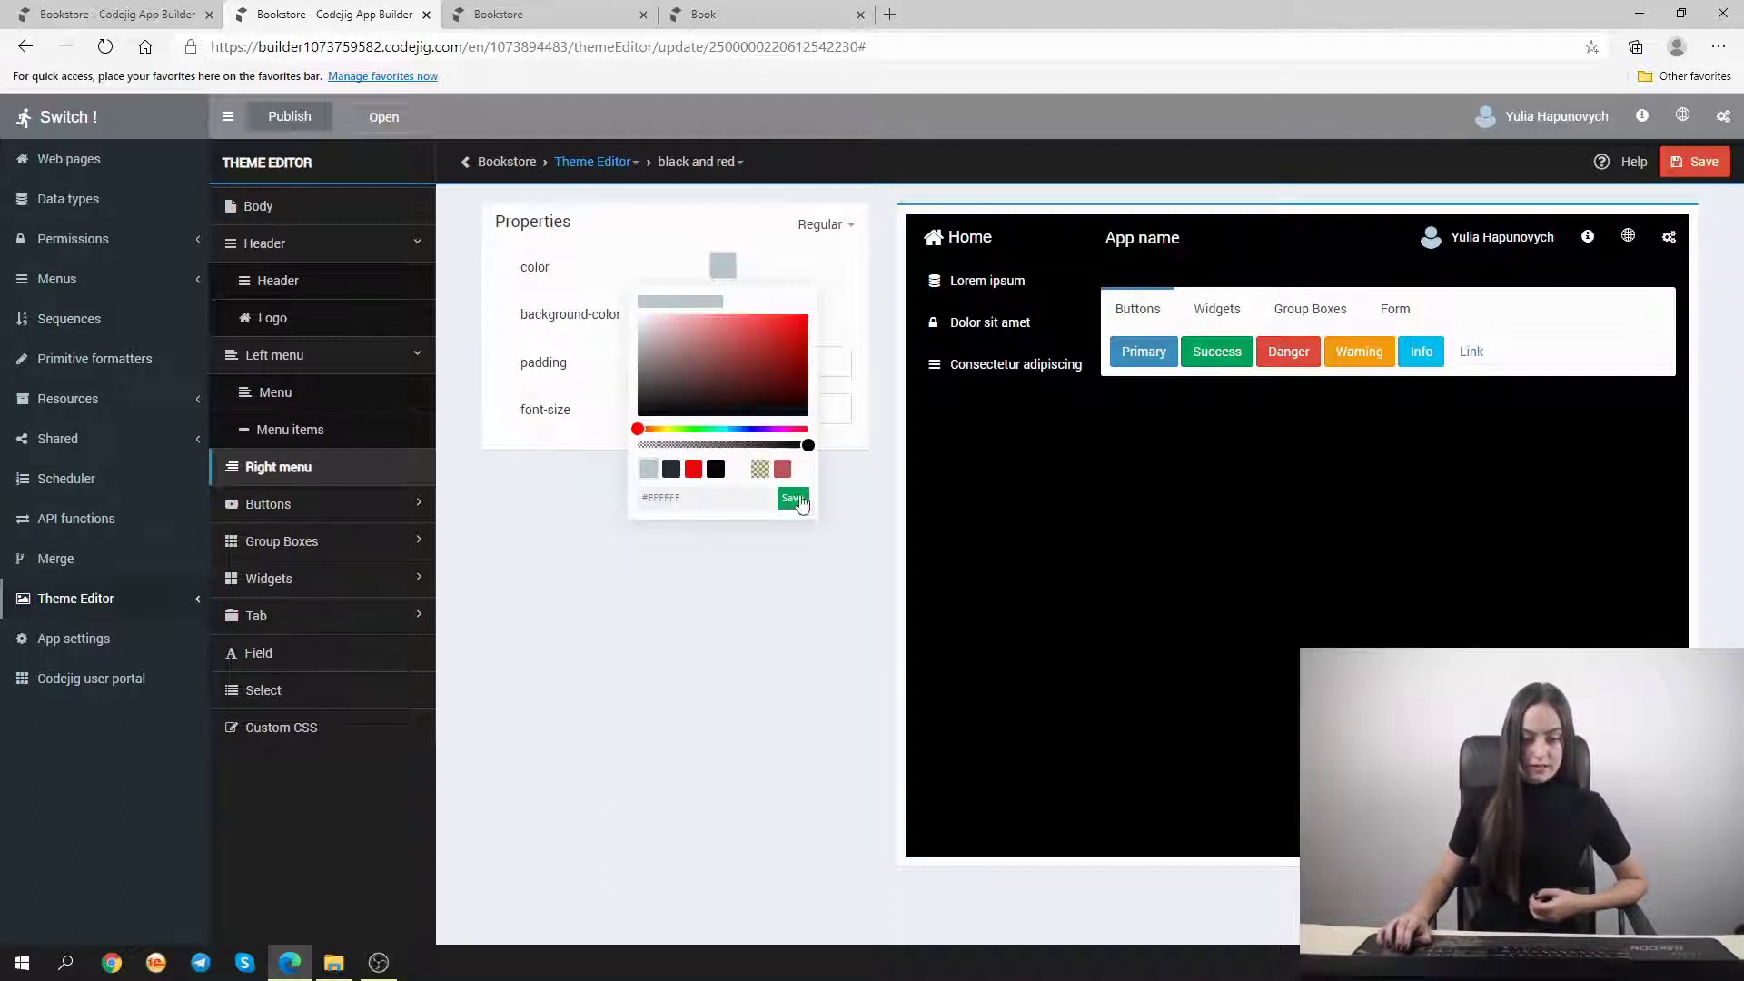
pyautogui.click(846, 597)
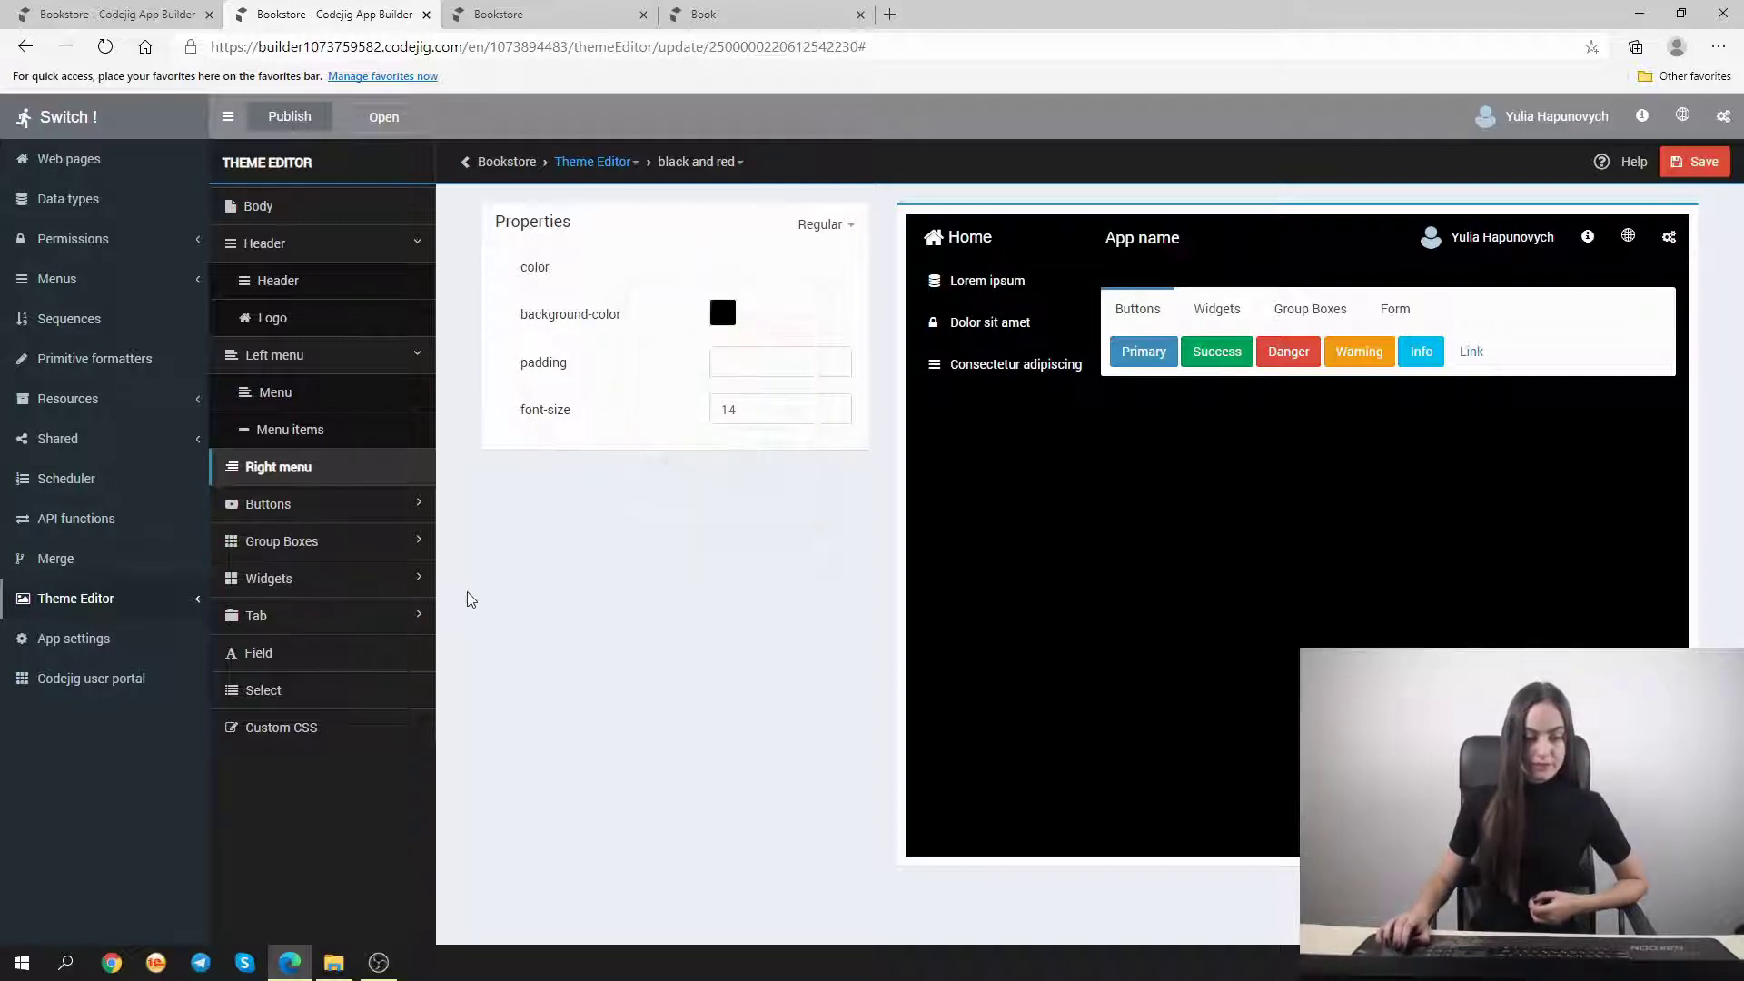
# Set the background color of the theme's Primary button to the muted red swatch
pyautogui.click(320, 507)
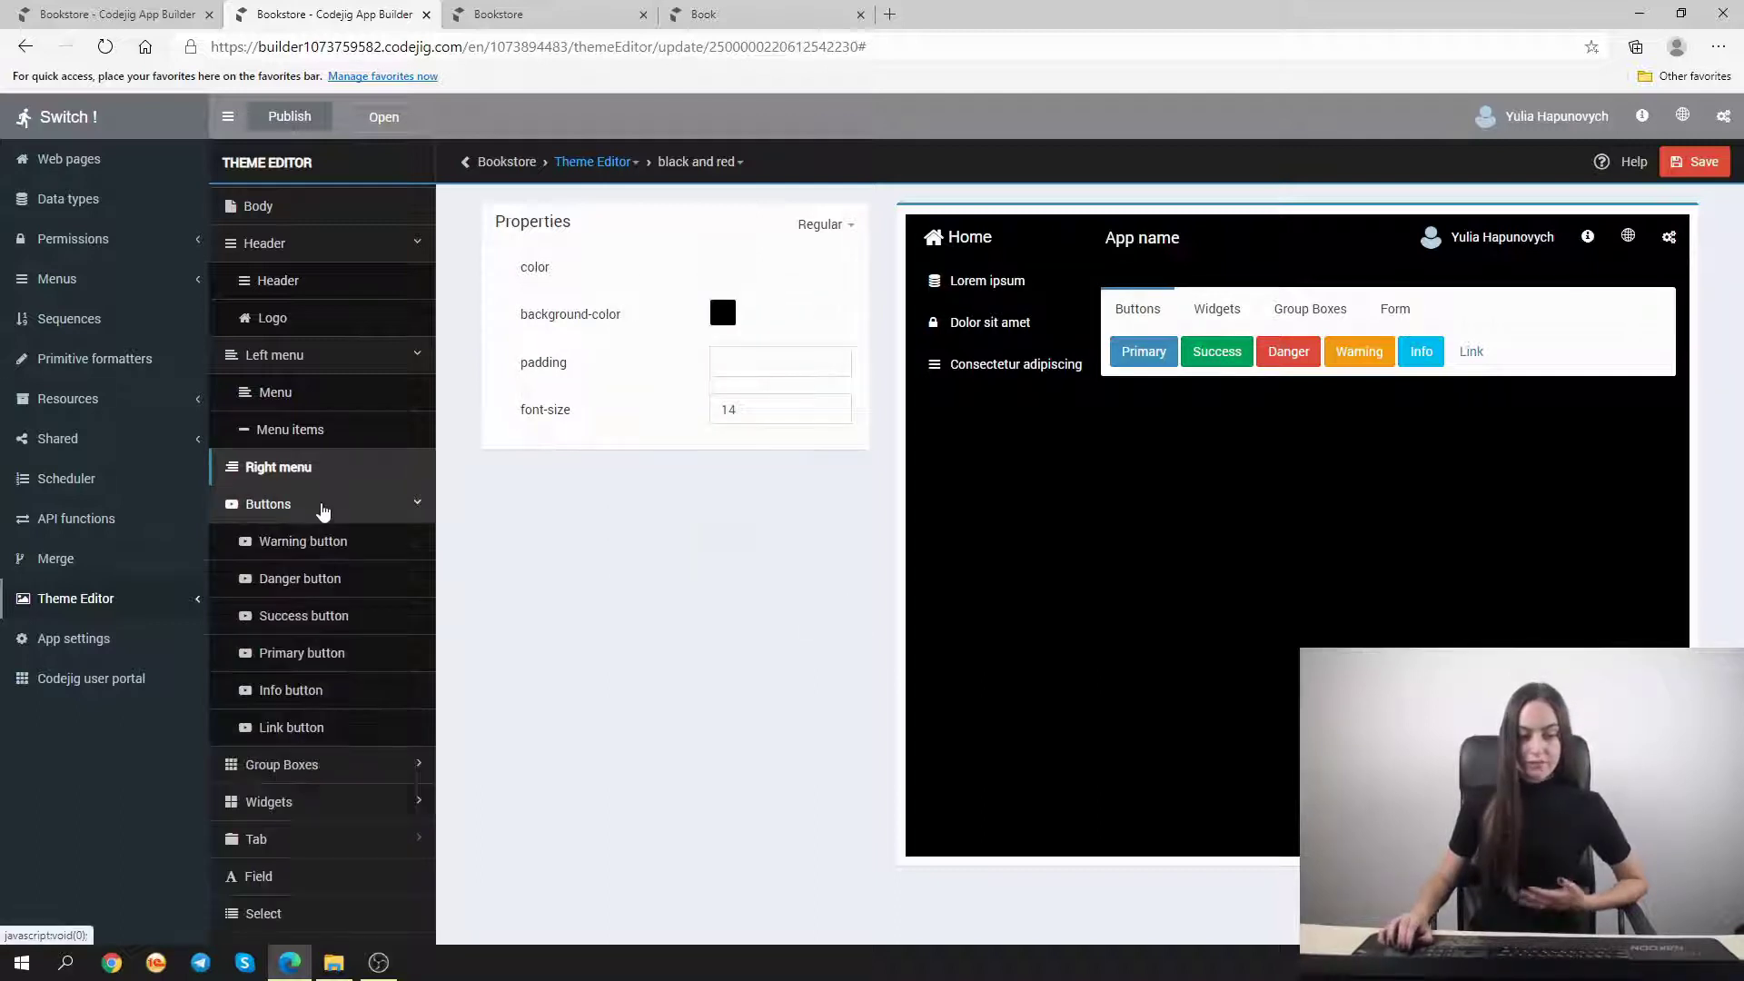
pyautogui.click(350, 655)
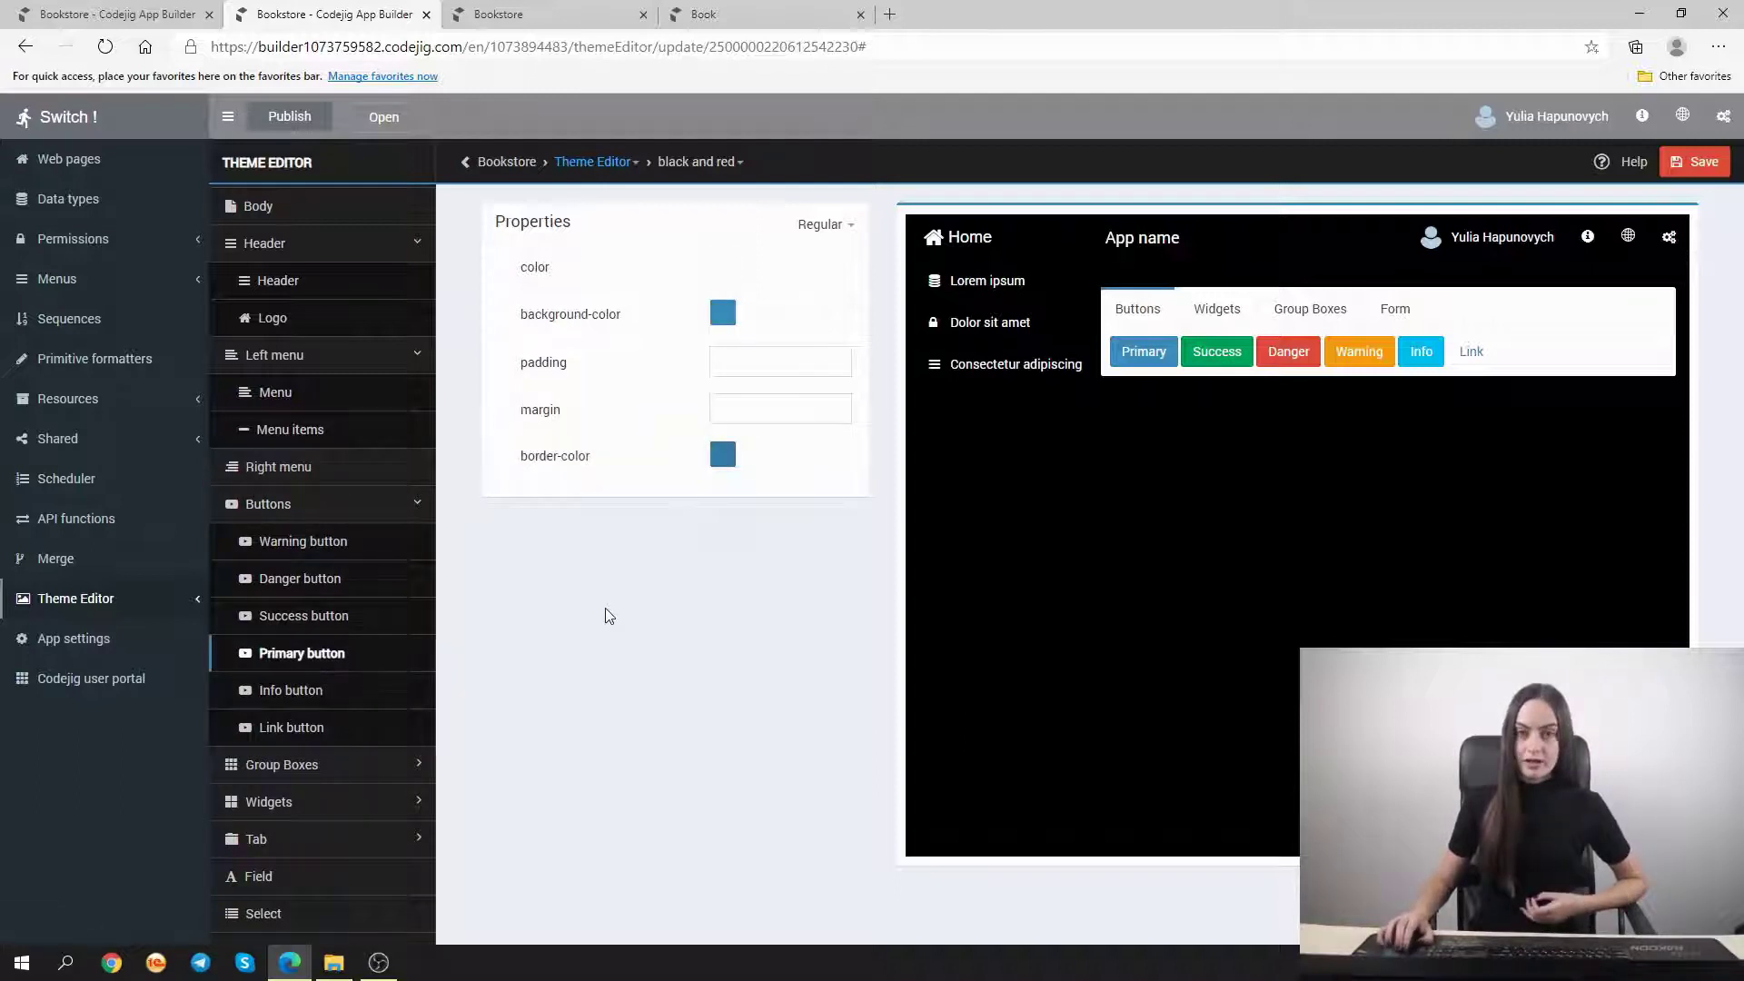
pyautogui.click(722, 314)
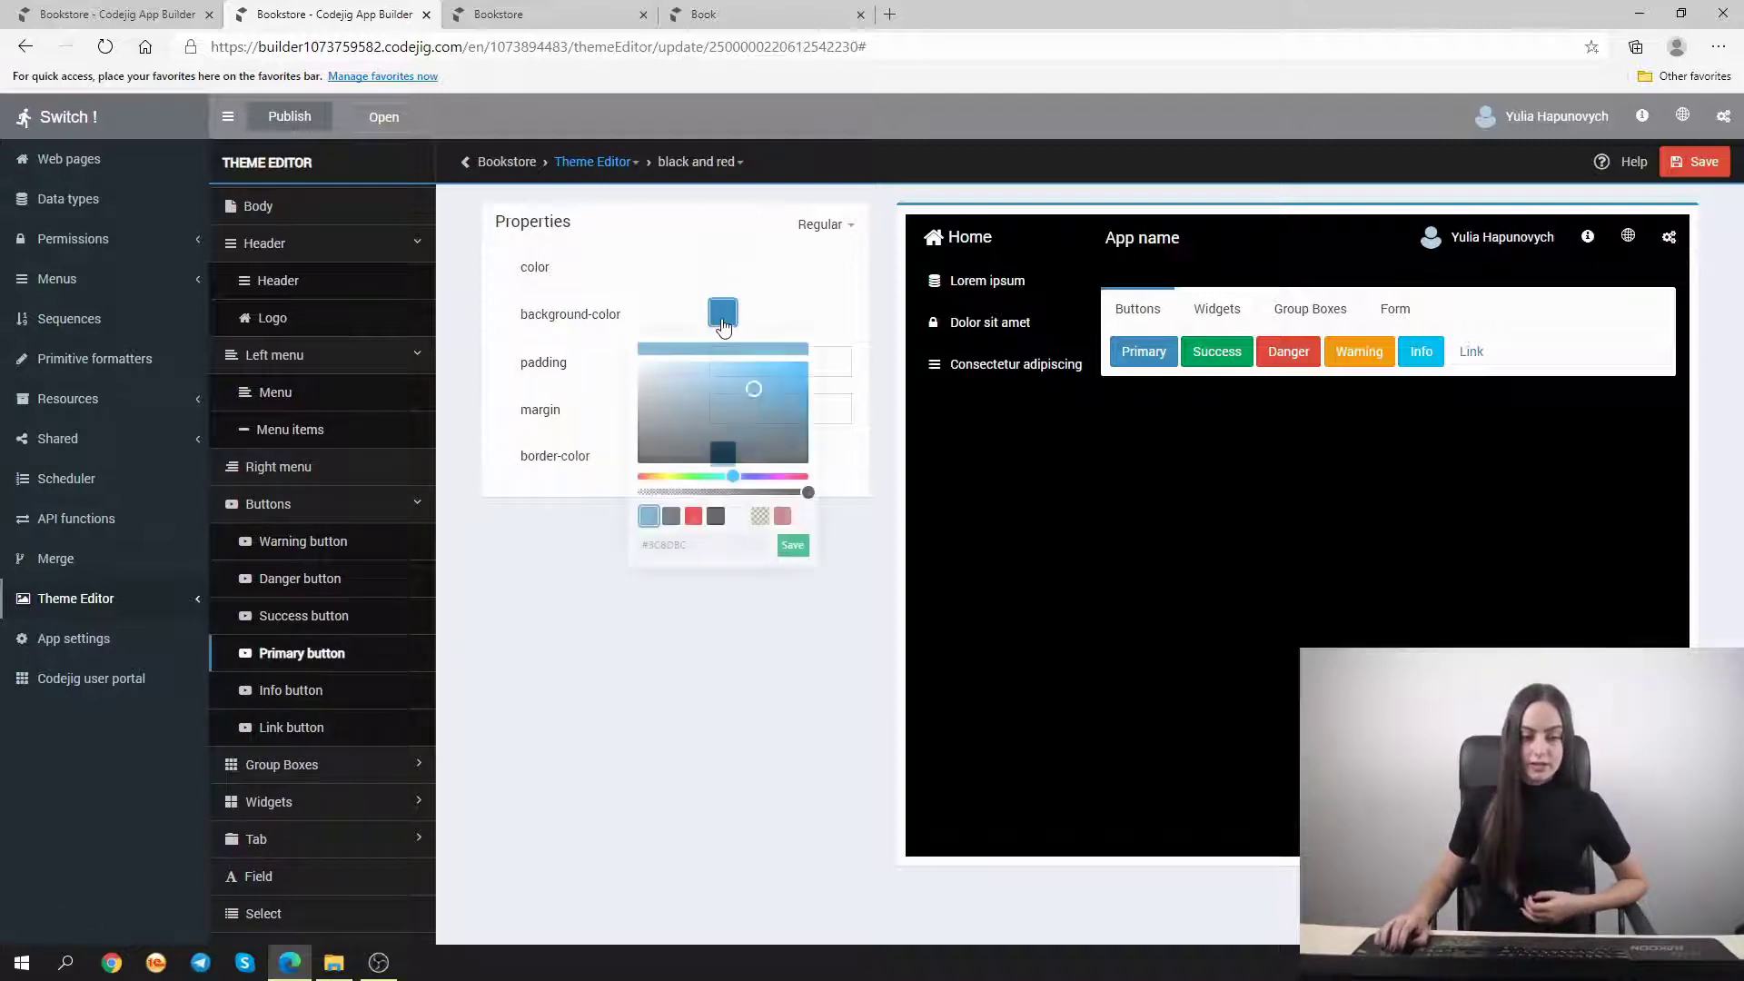
pyautogui.click(715, 518)
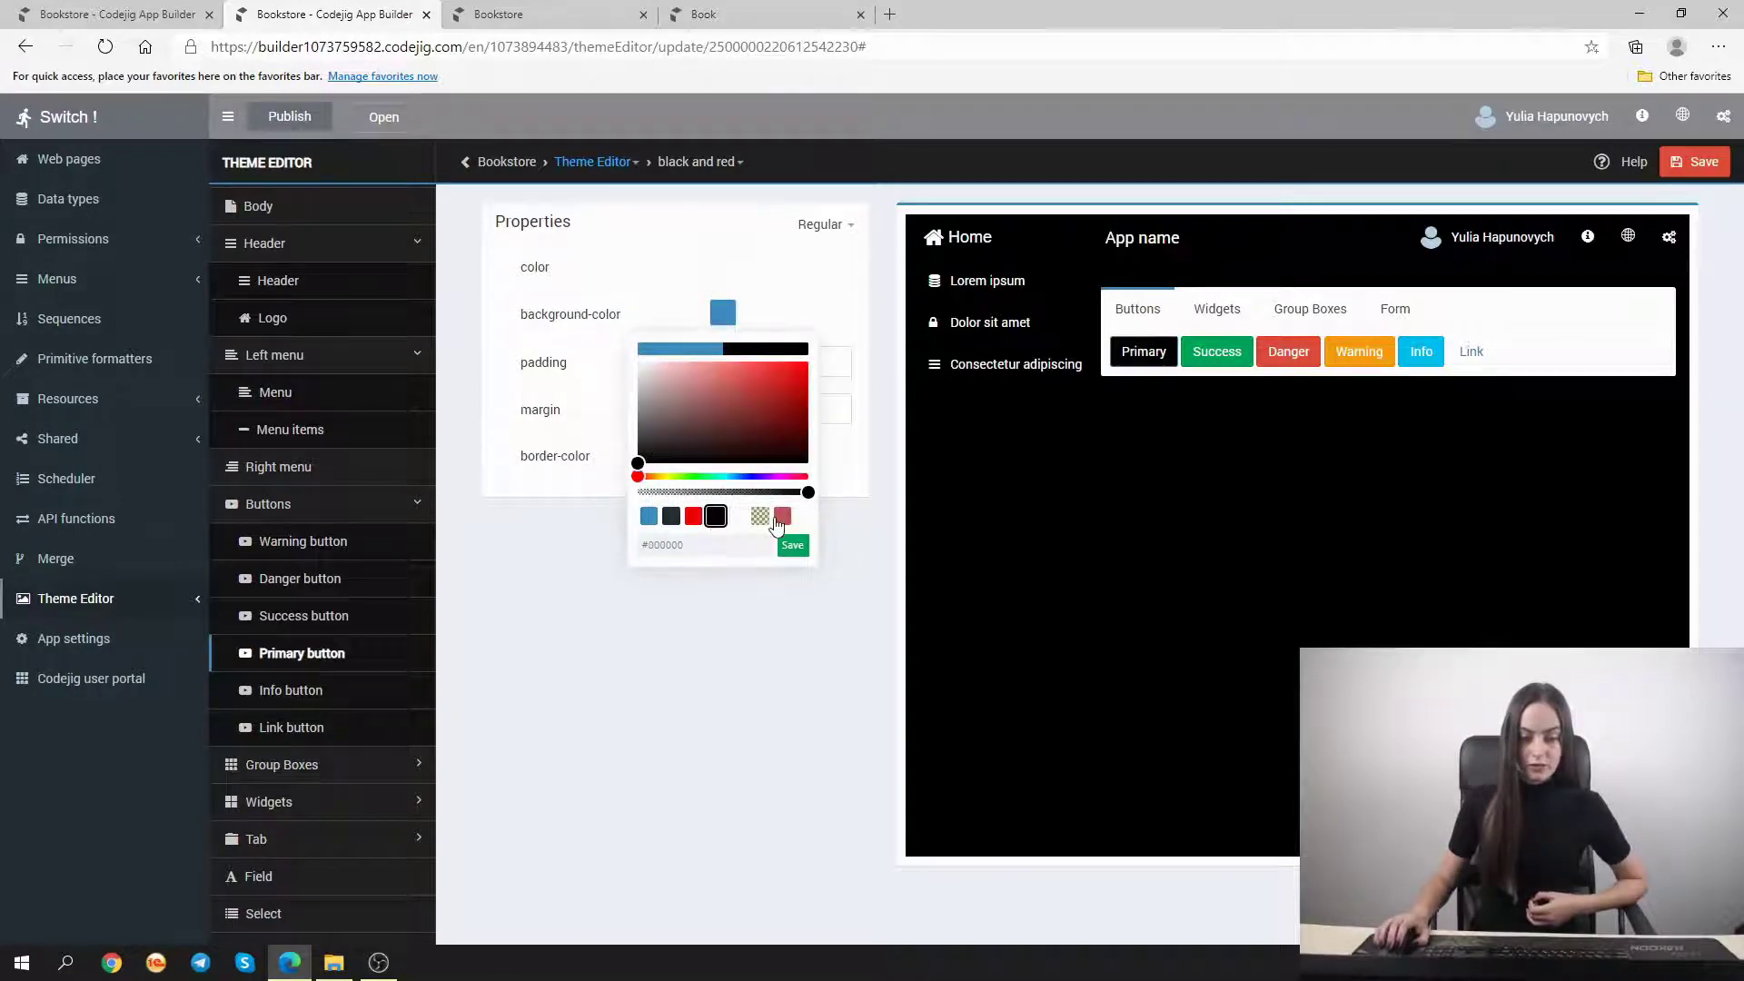
pyautogui.click(782, 520)
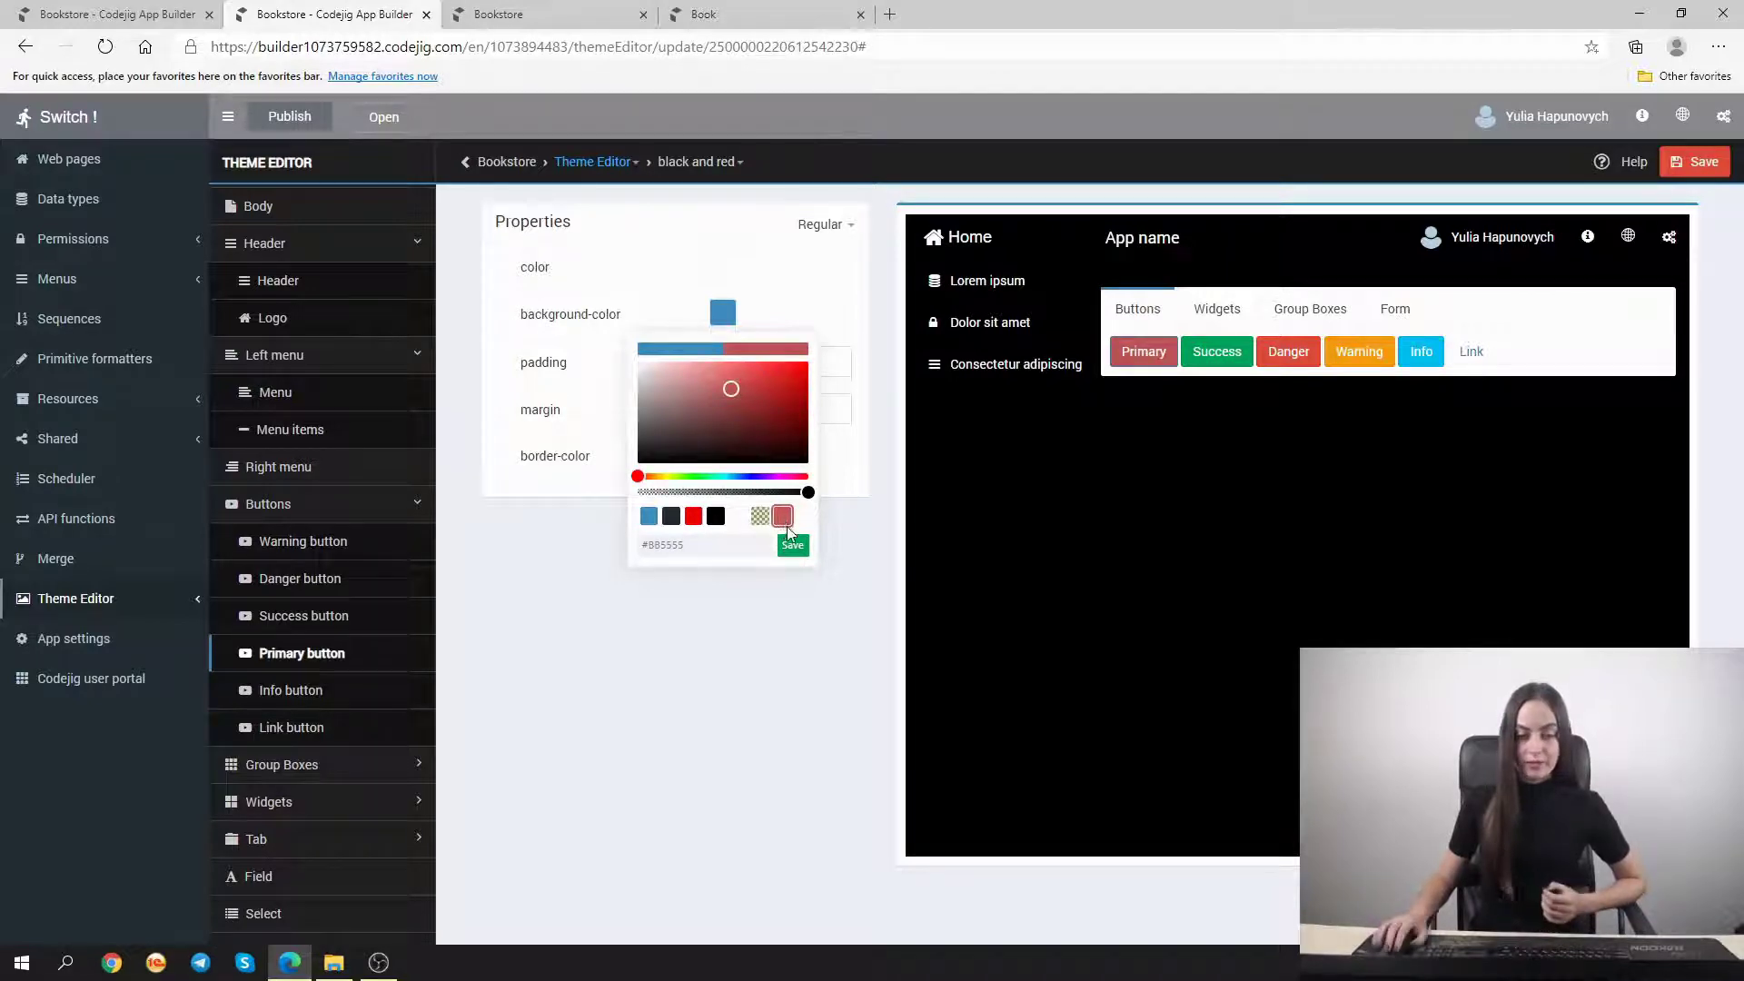
pyautogui.click(792, 545)
pyautogui.click(795, 612)
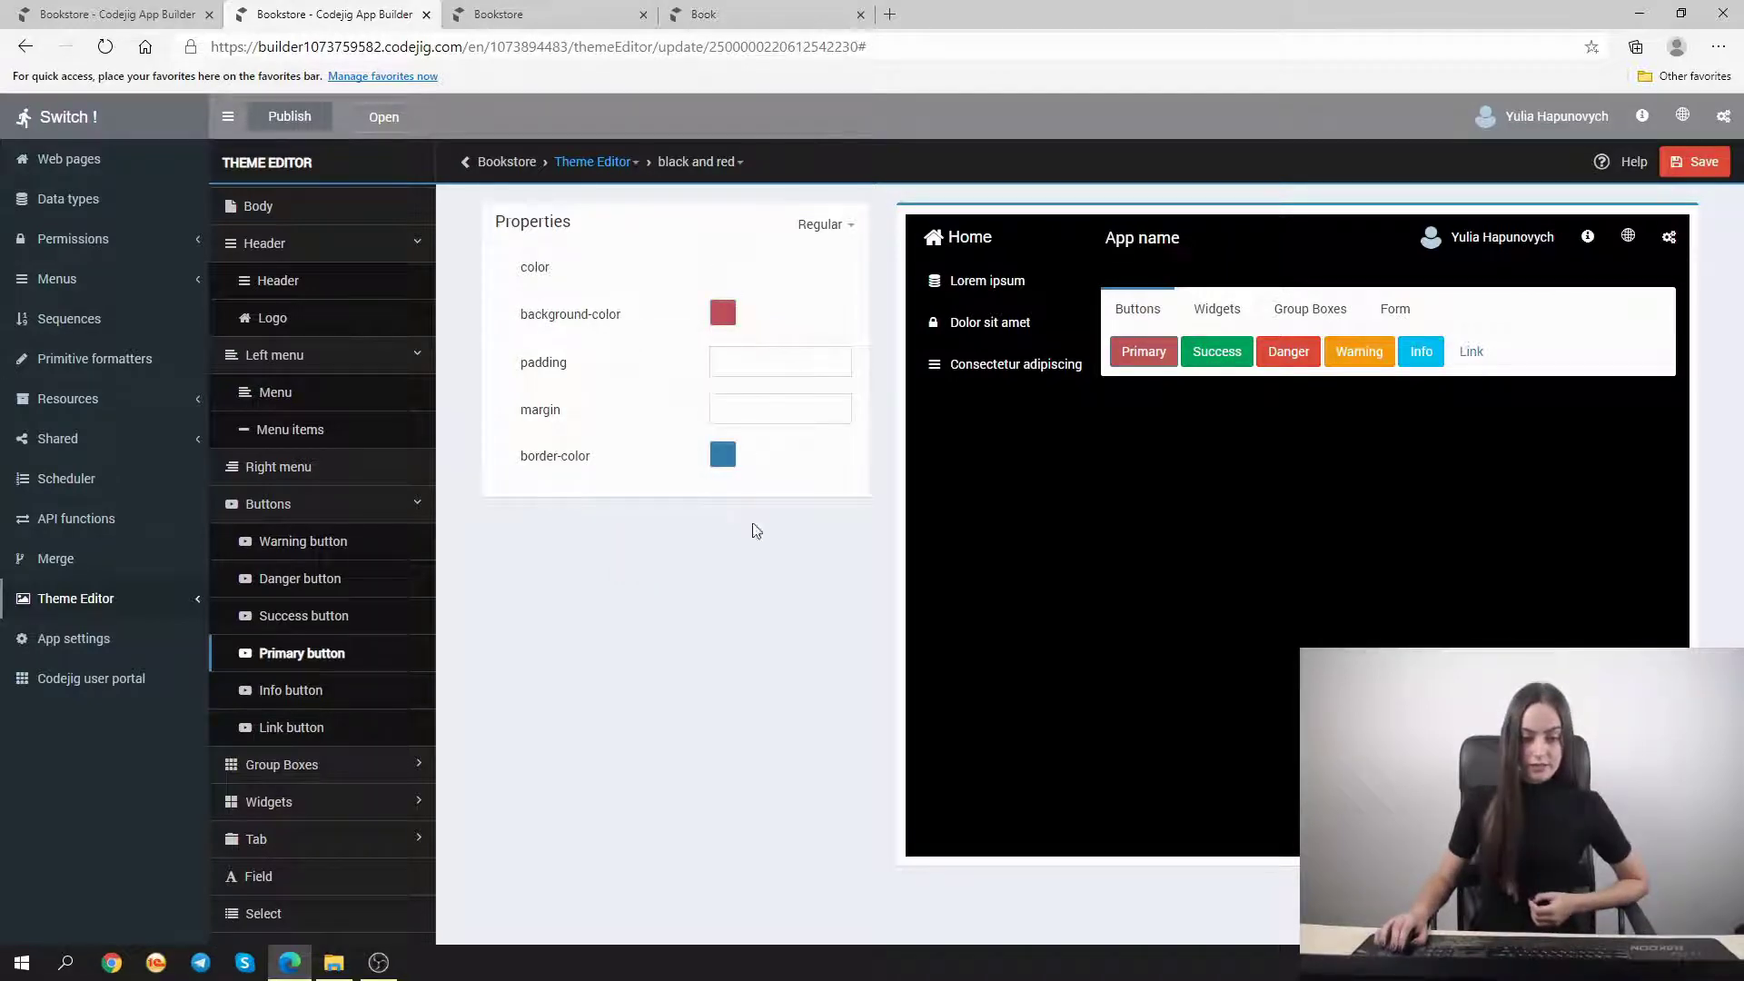
# Set the Primary button's border color to black (#000000)
pyautogui.click(723, 454)
pyautogui.click(716, 656)
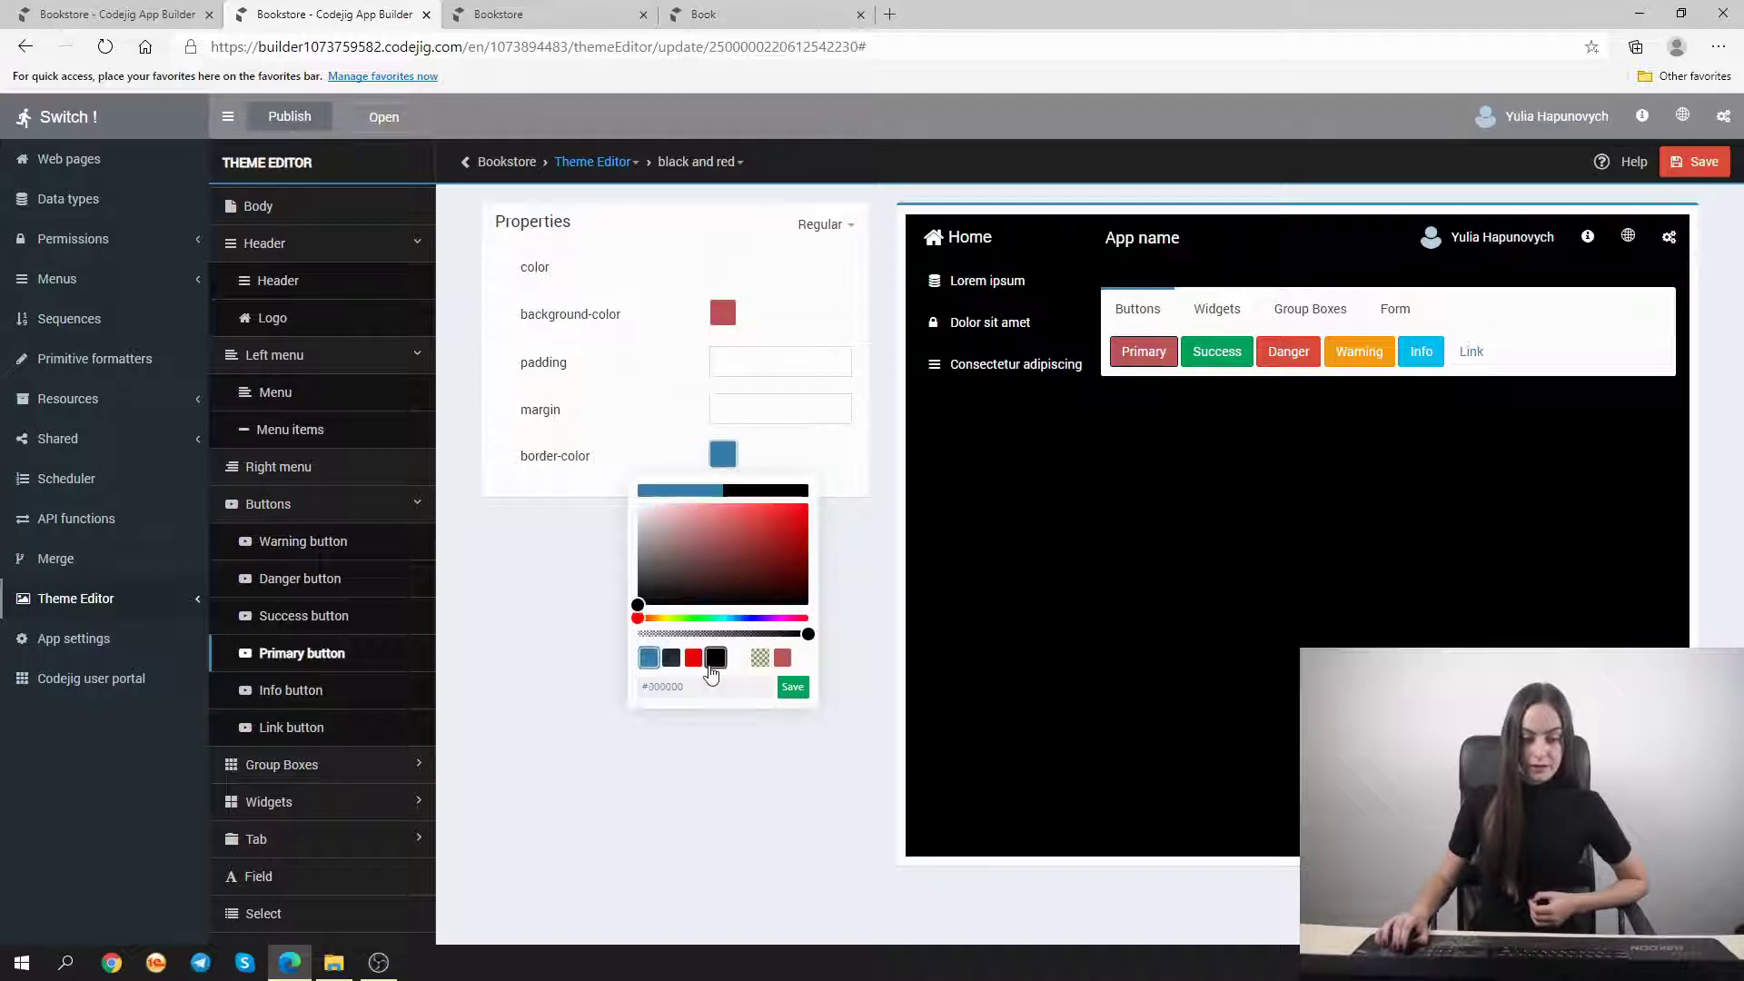
pyautogui.click(792, 687)
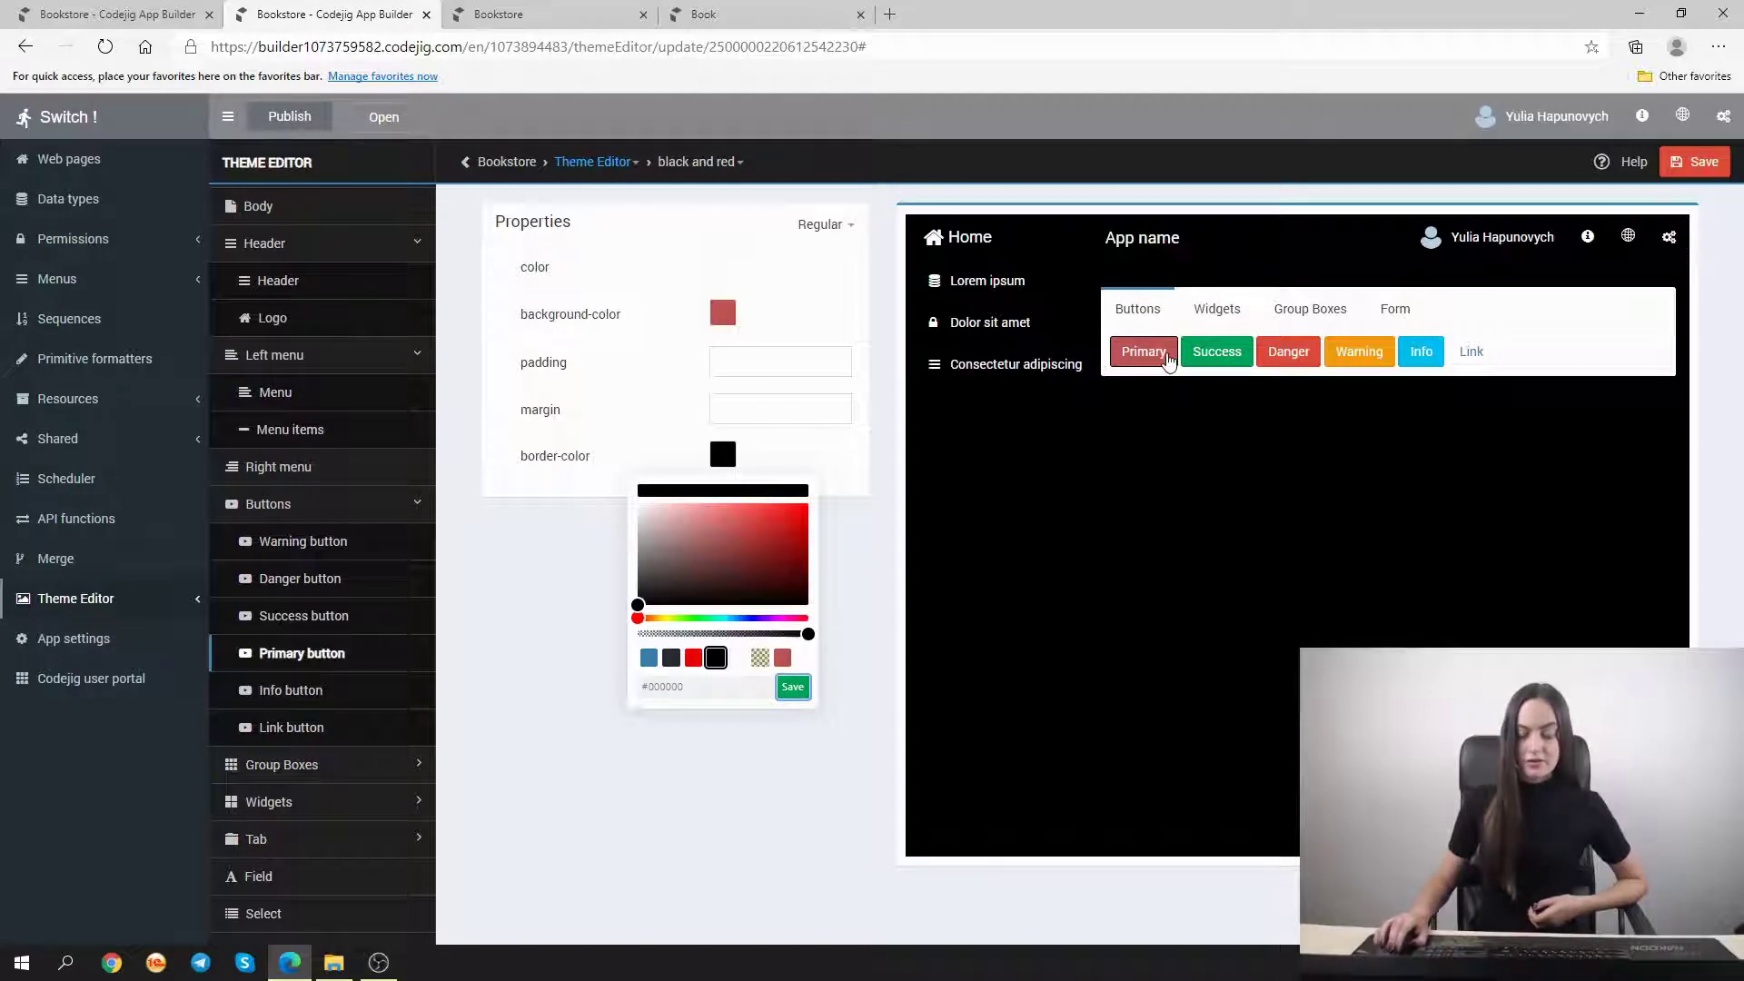
pyautogui.click(640, 773)
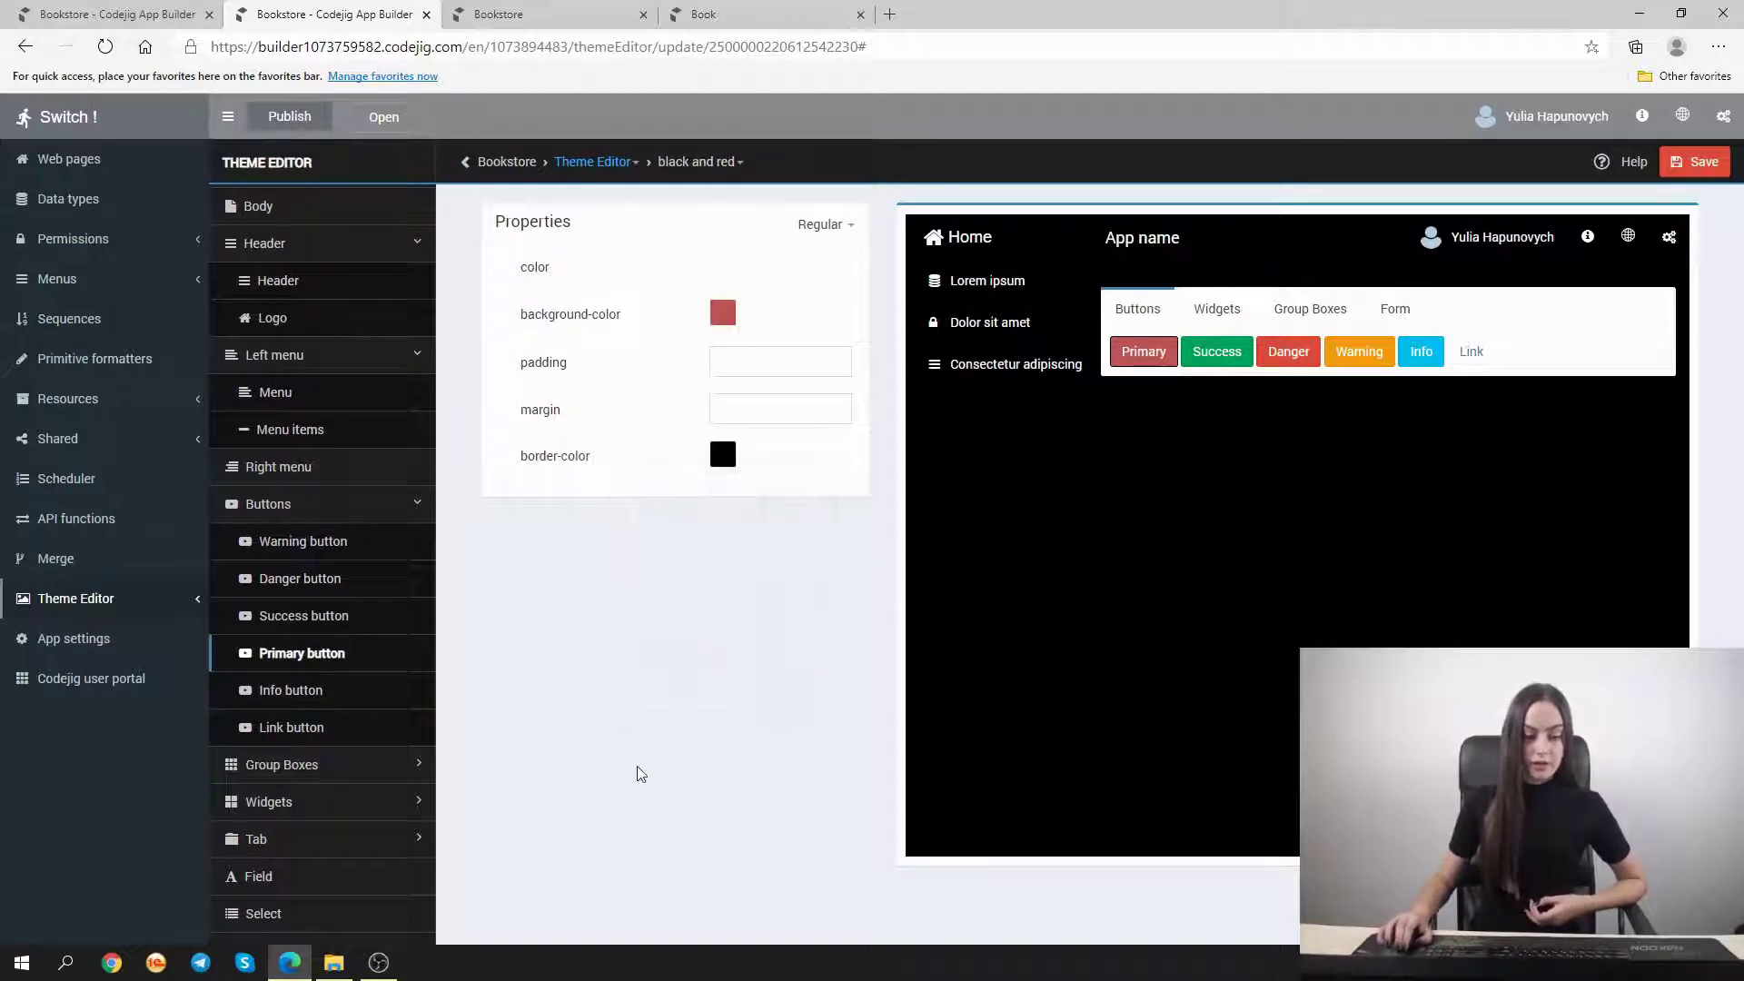
# Set the Primary button's border color to the same muted red as its background
pyautogui.scroll(-1, 339, 775)
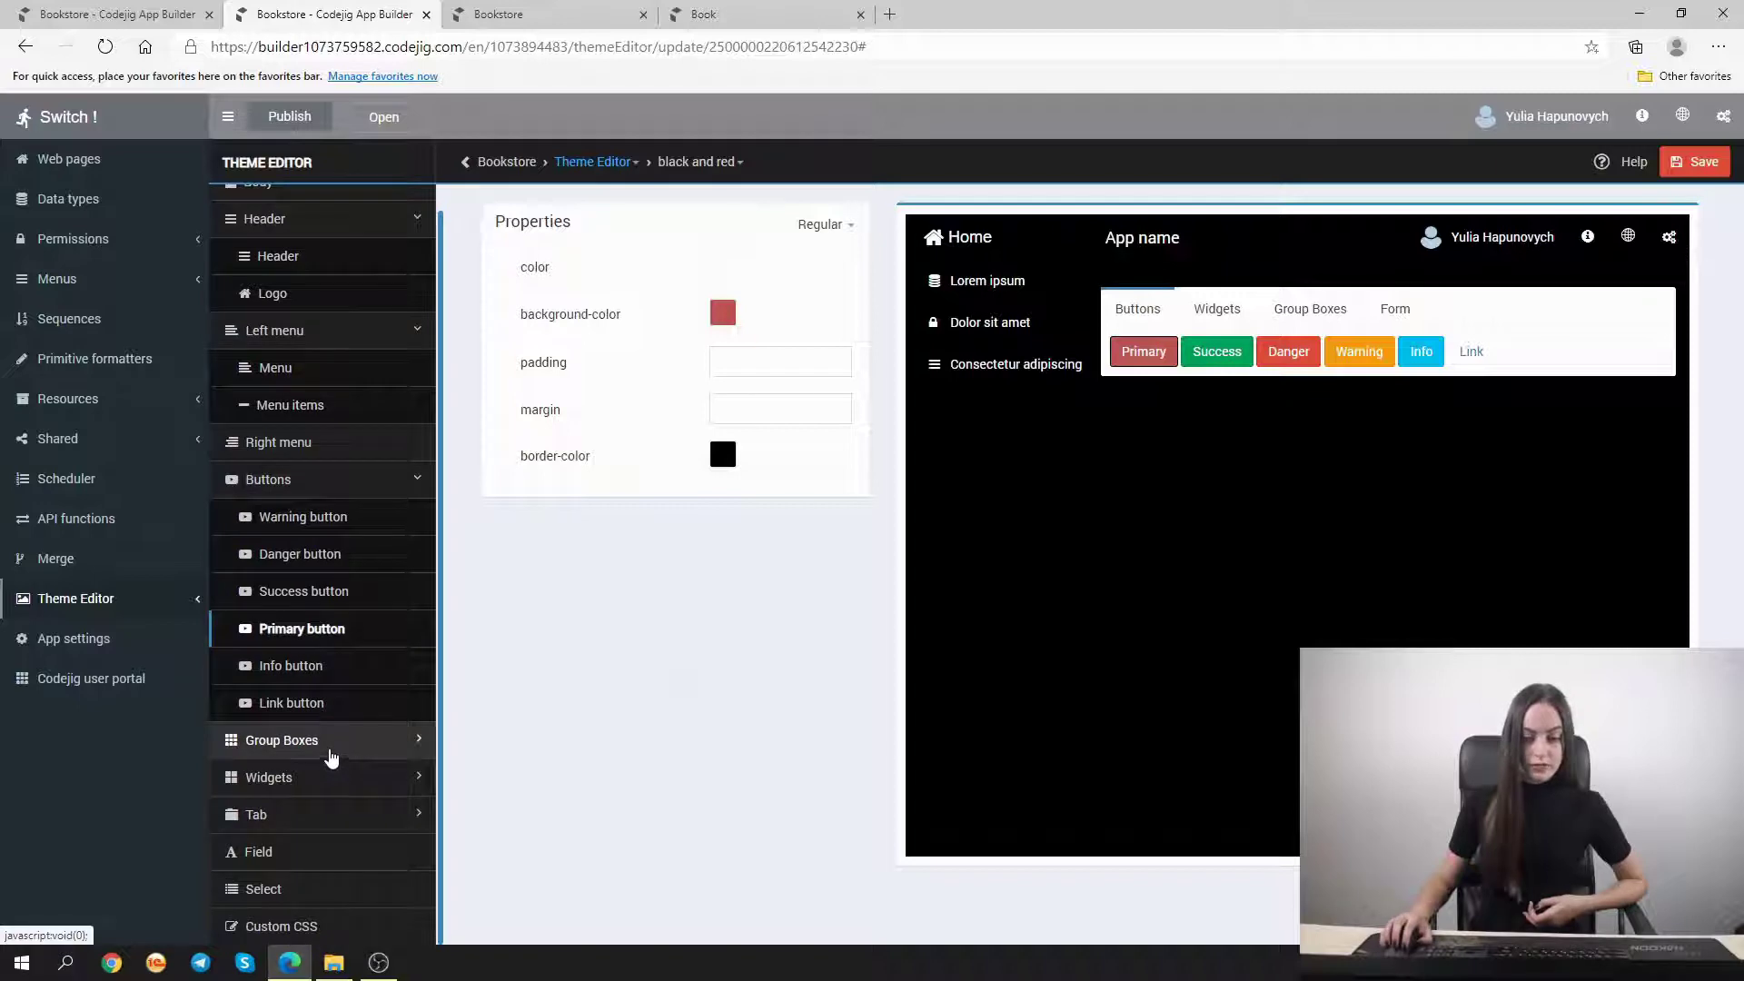
pyautogui.click(331, 757)
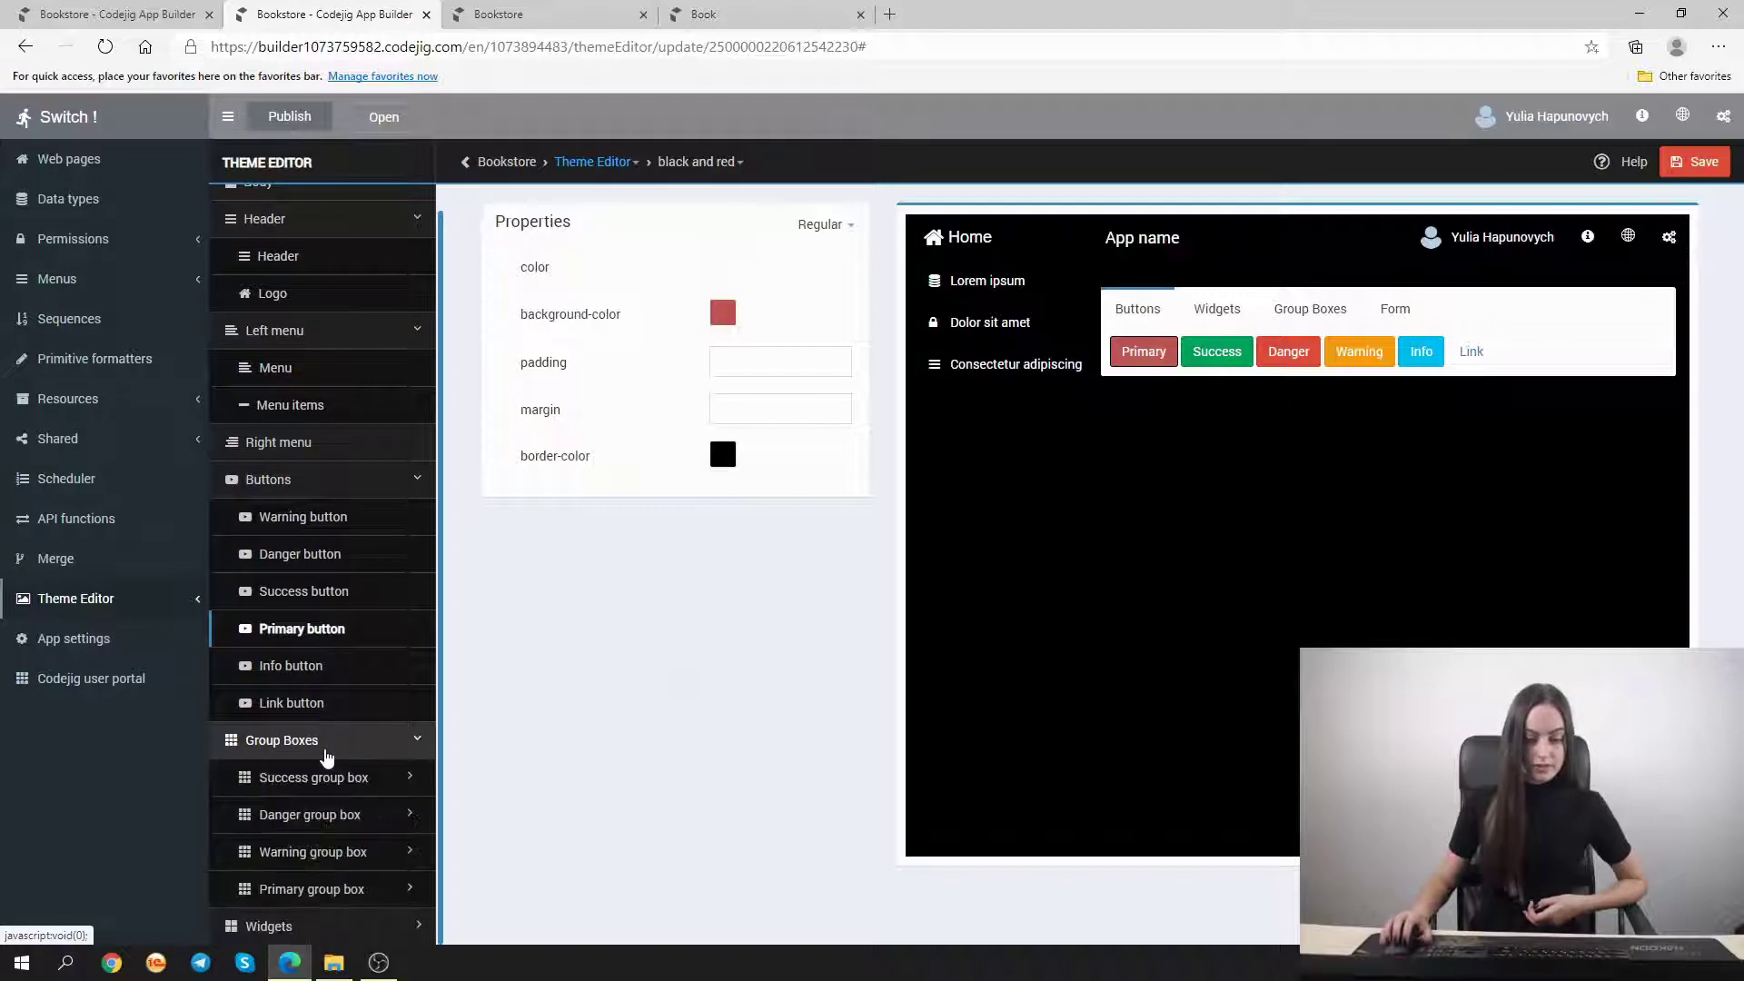
pyautogui.click(725, 460)
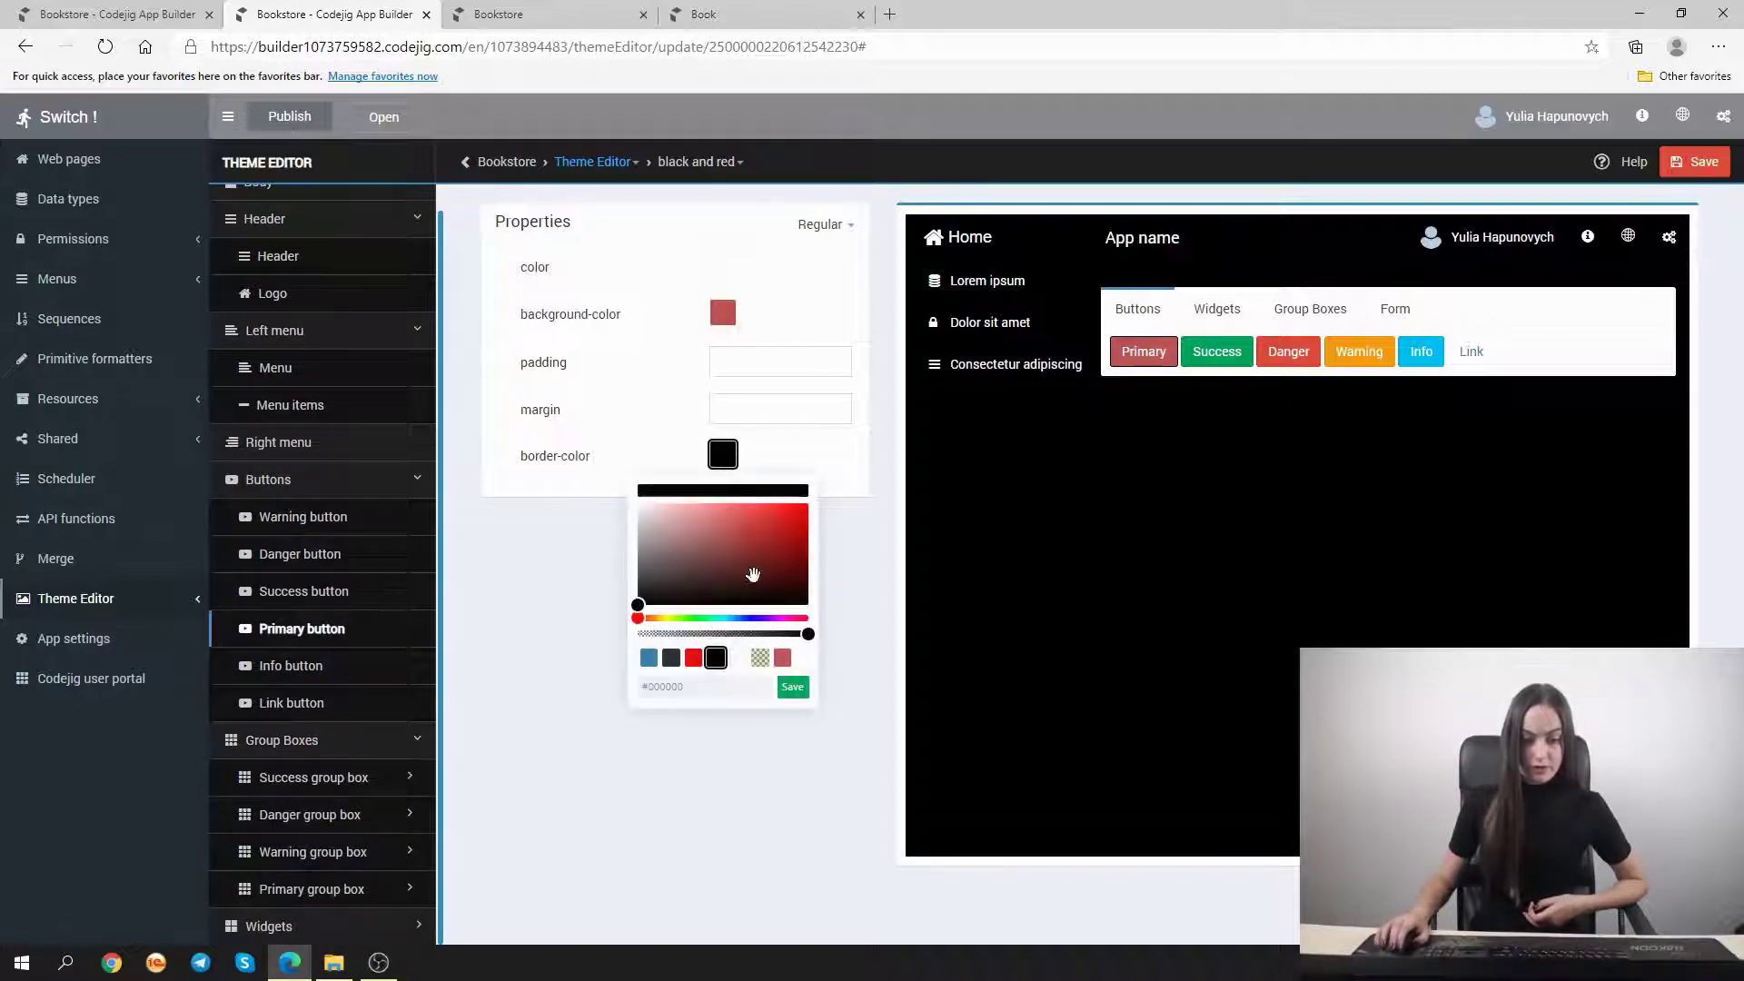
pyautogui.click(781, 658)
pyautogui.click(792, 687)
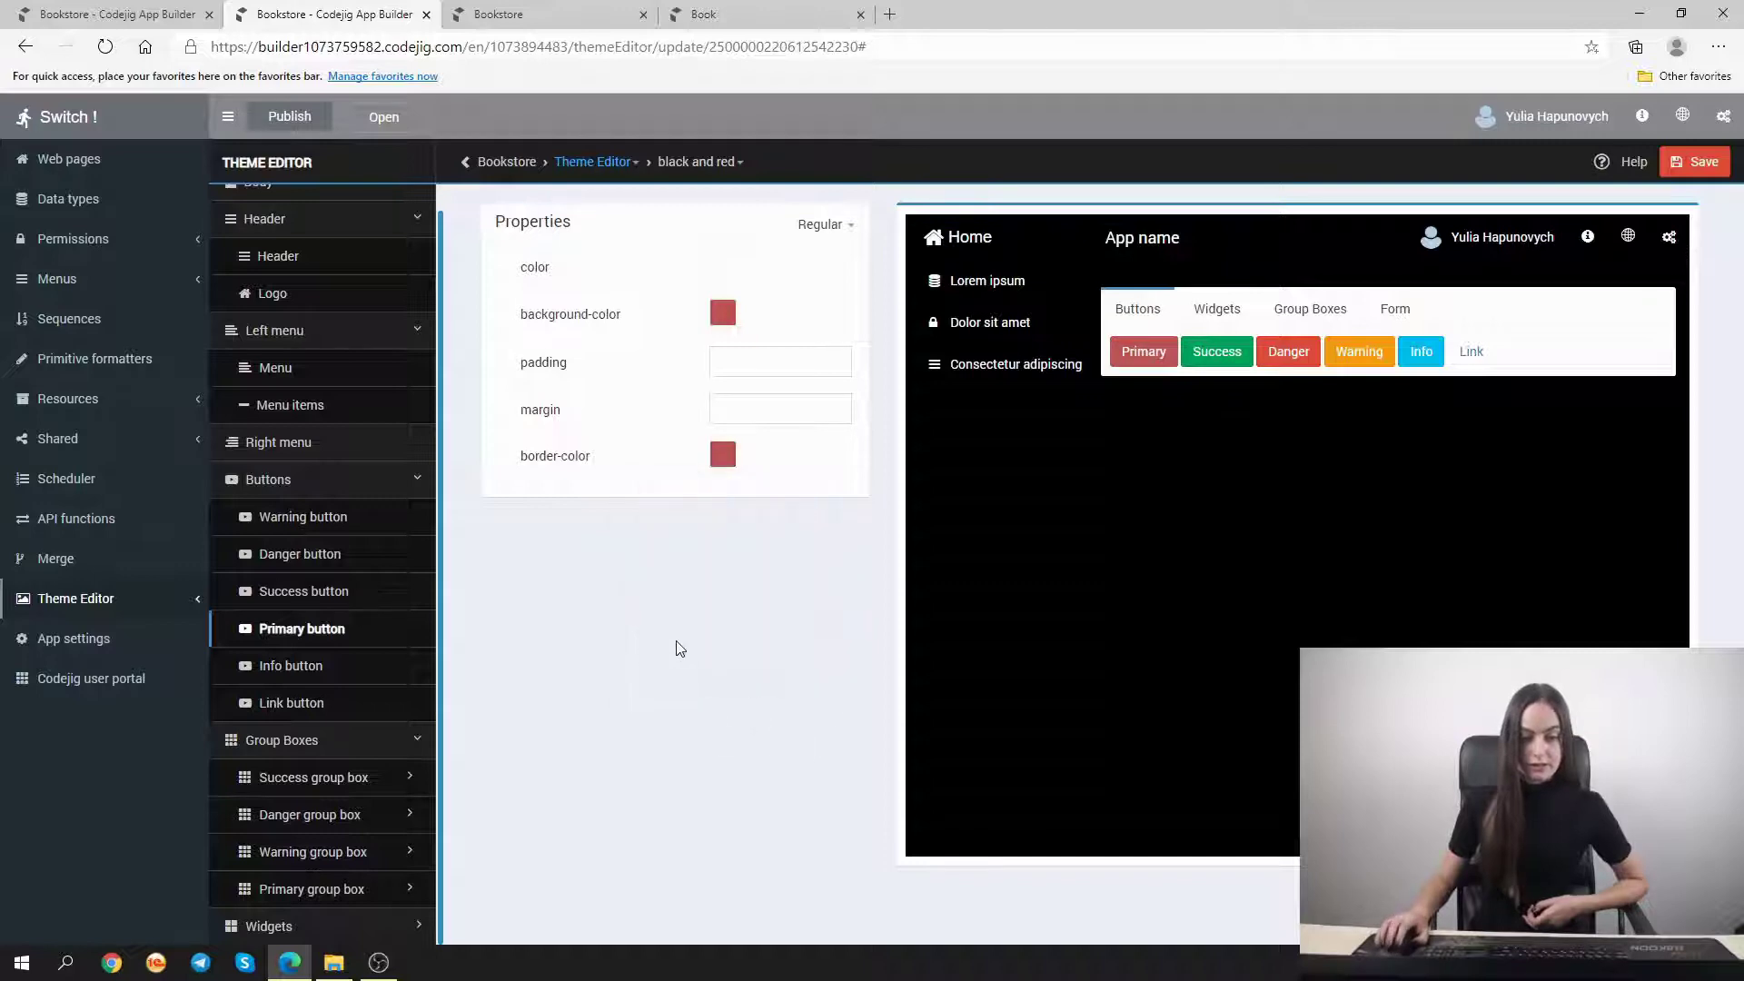
# Set the border color of the Primary group box's Box element to white
pyautogui.scroll(-2, 381, 817)
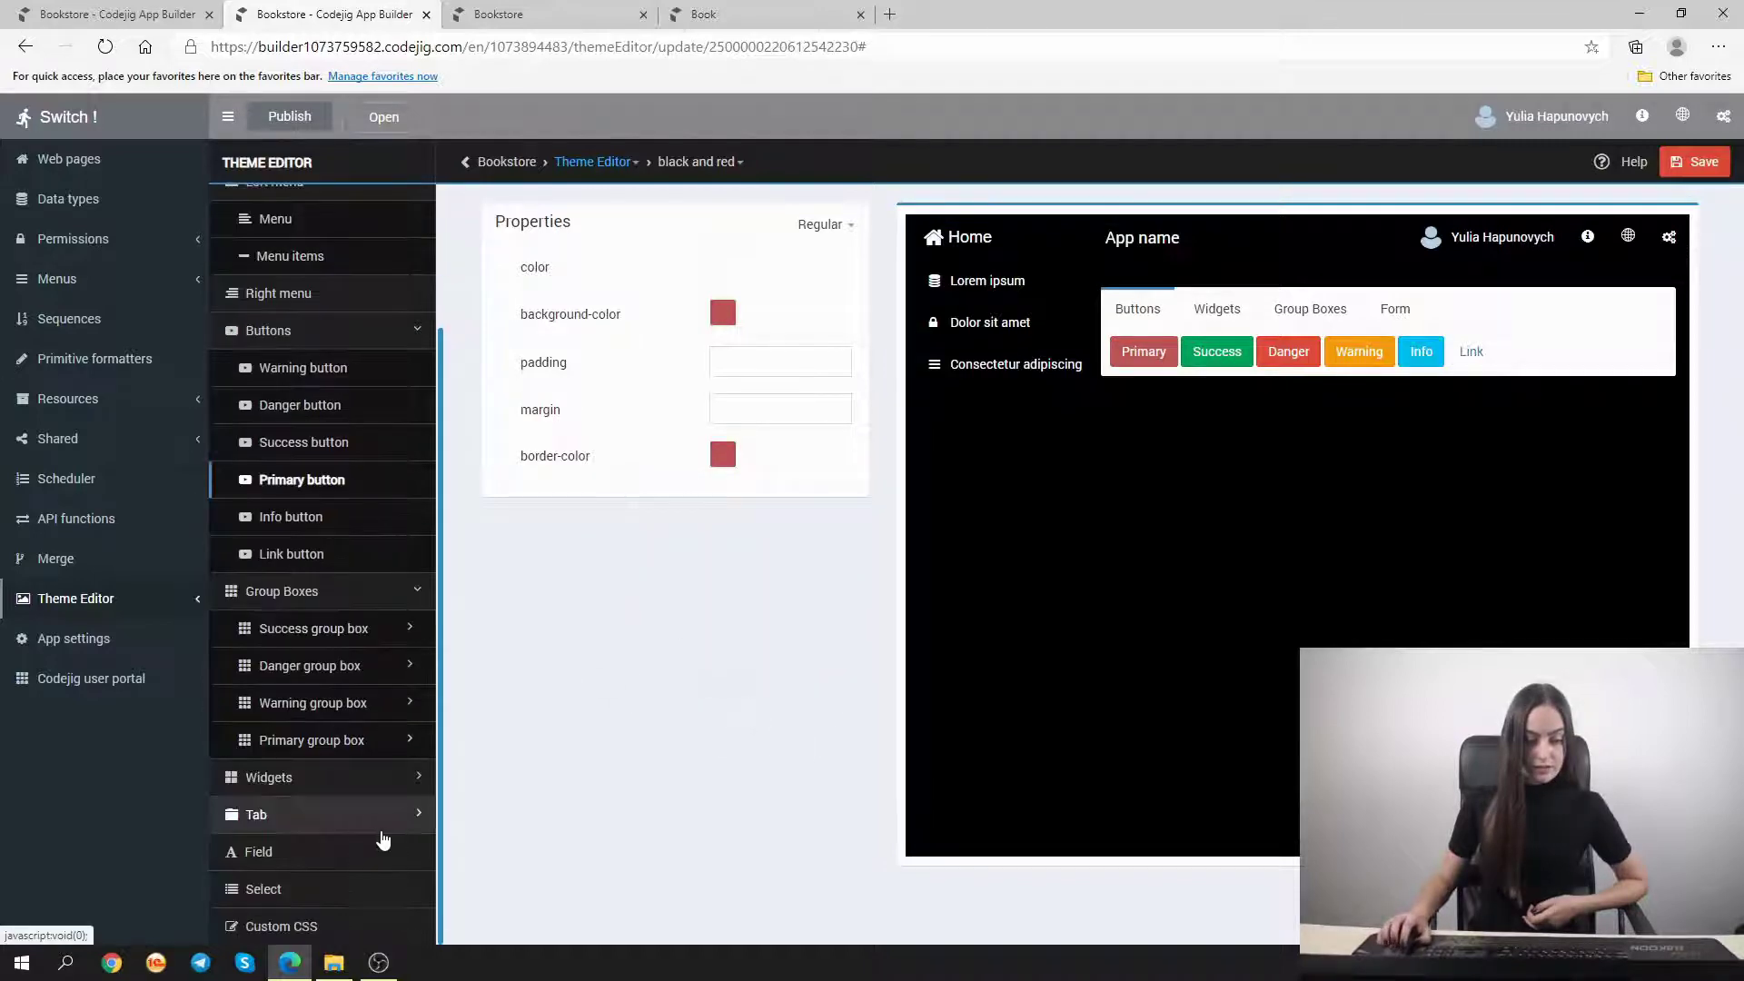
pyautogui.click(349, 738)
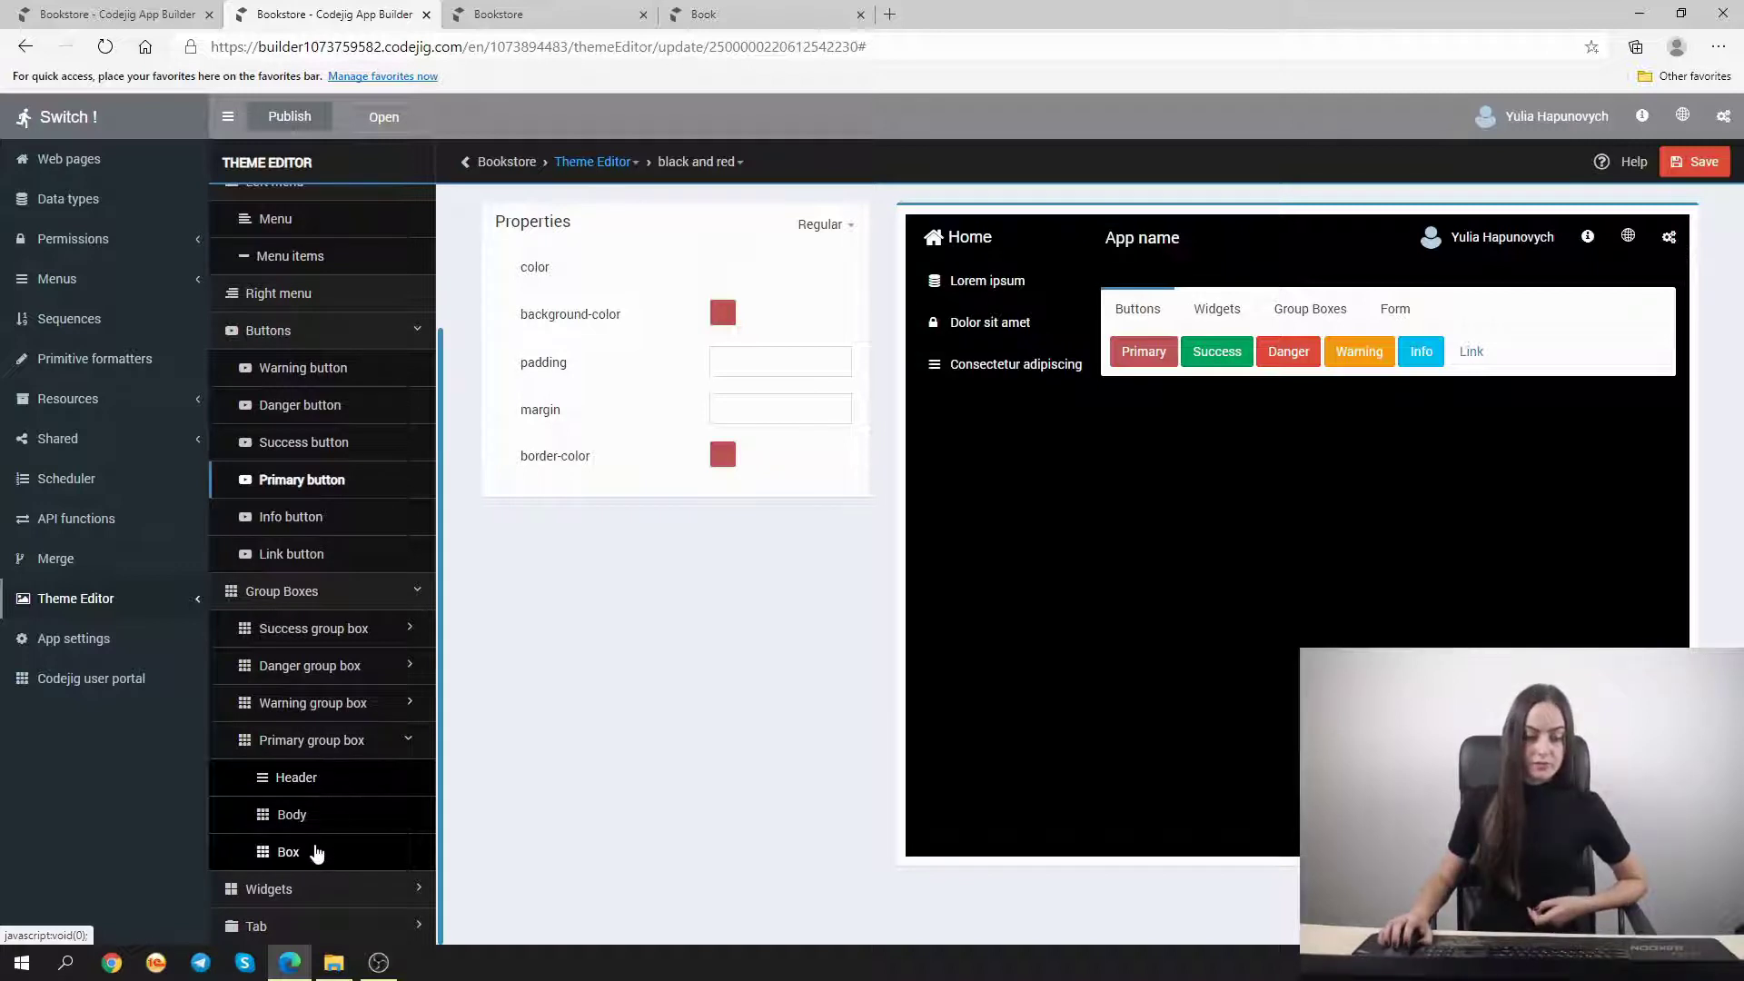
pyautogui.click(317, 849)
pyautogui.click(723, 265)
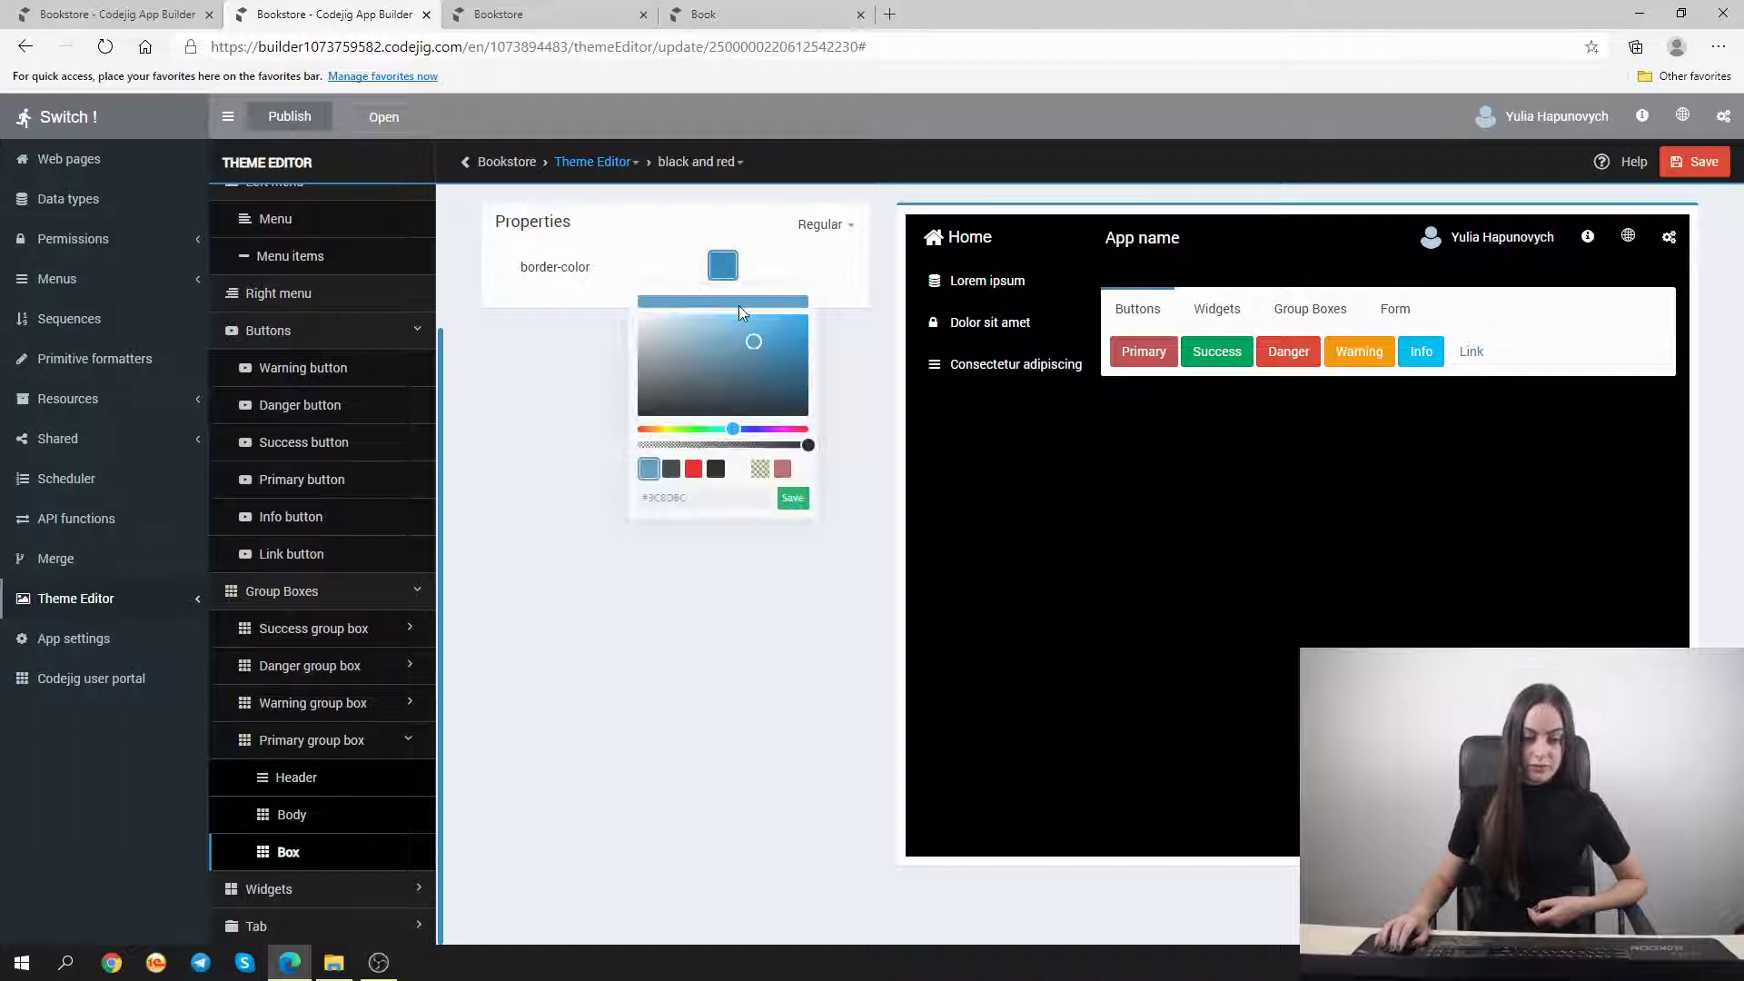
pyautogui.click(782, 468)
pyautogui.click(792, 497)
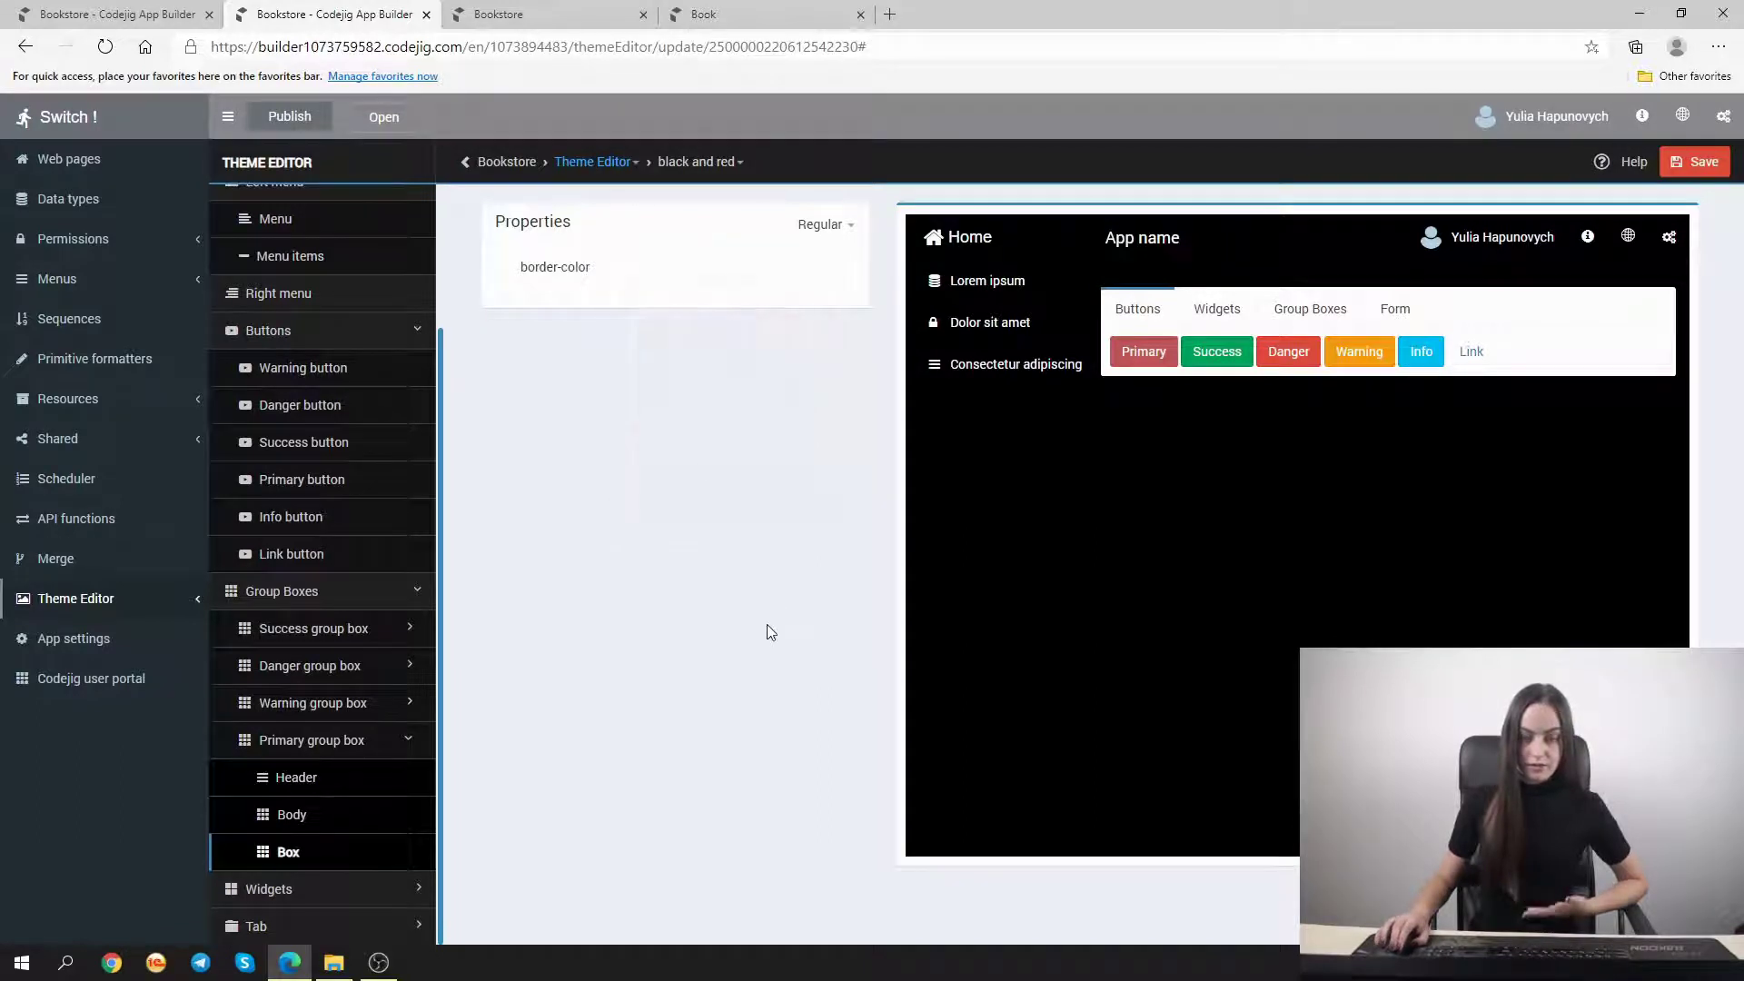
# Set the background color of the Primary group box's Body to black and preview the group boxes
pyautogui.click(365, 814)
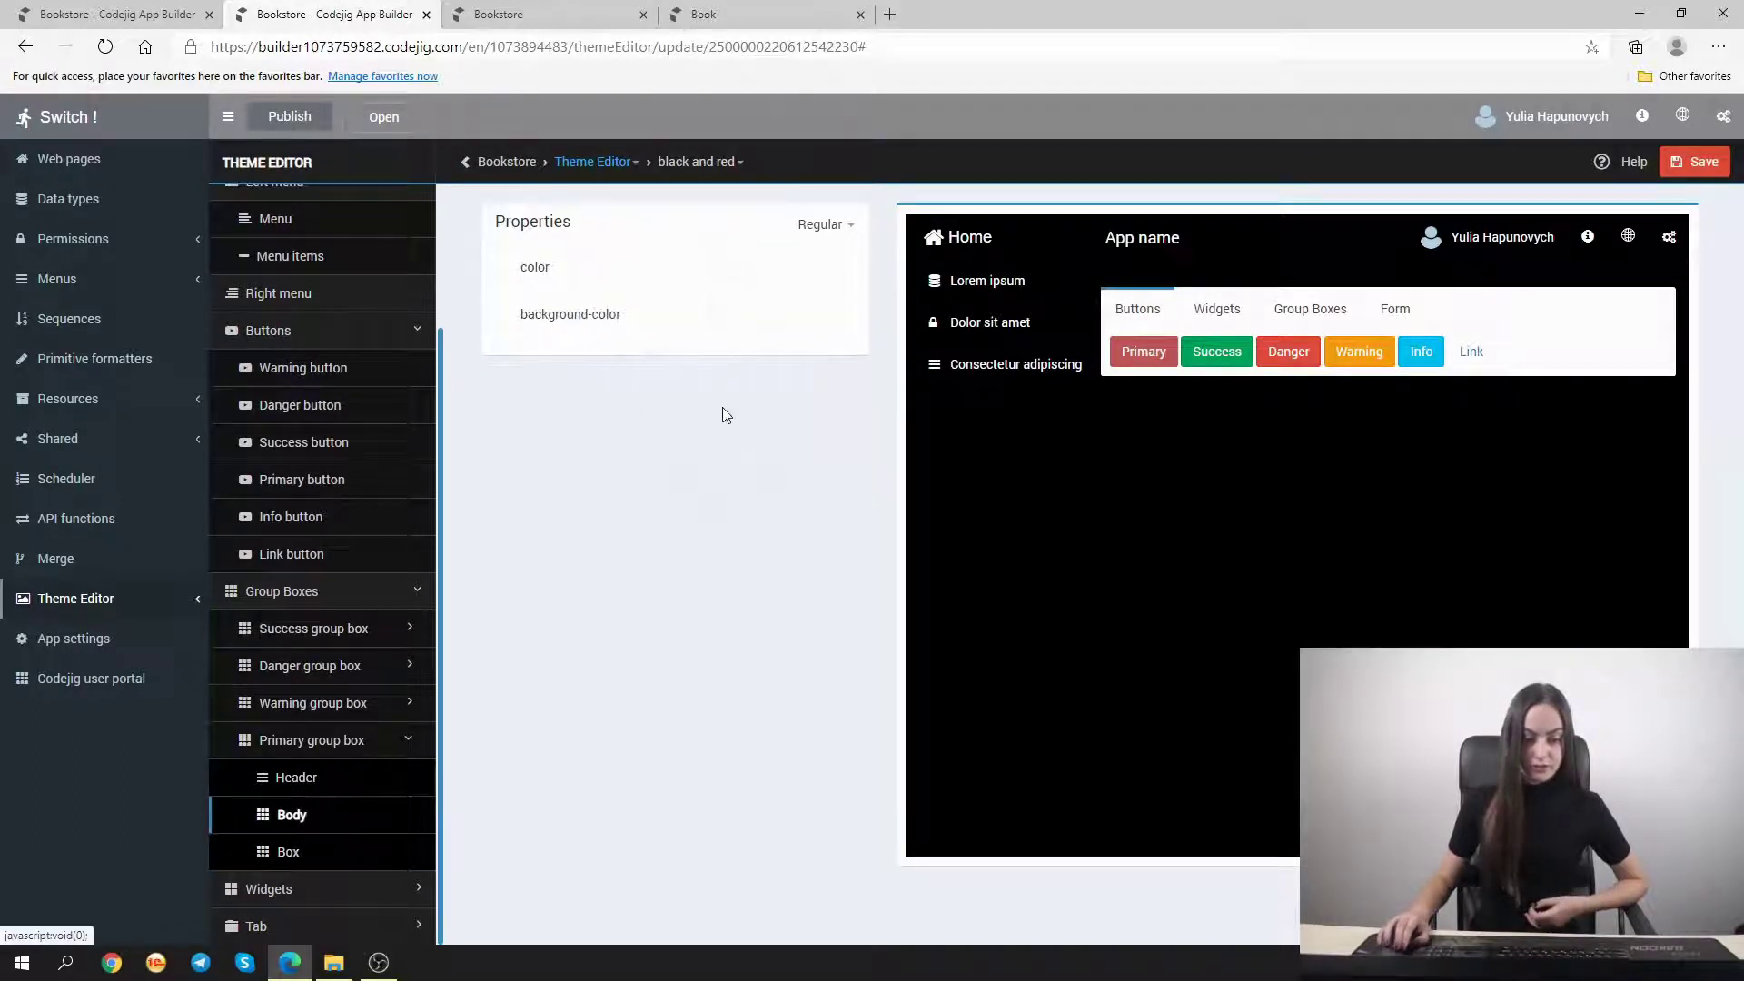
pyautogui.click(729, 322)
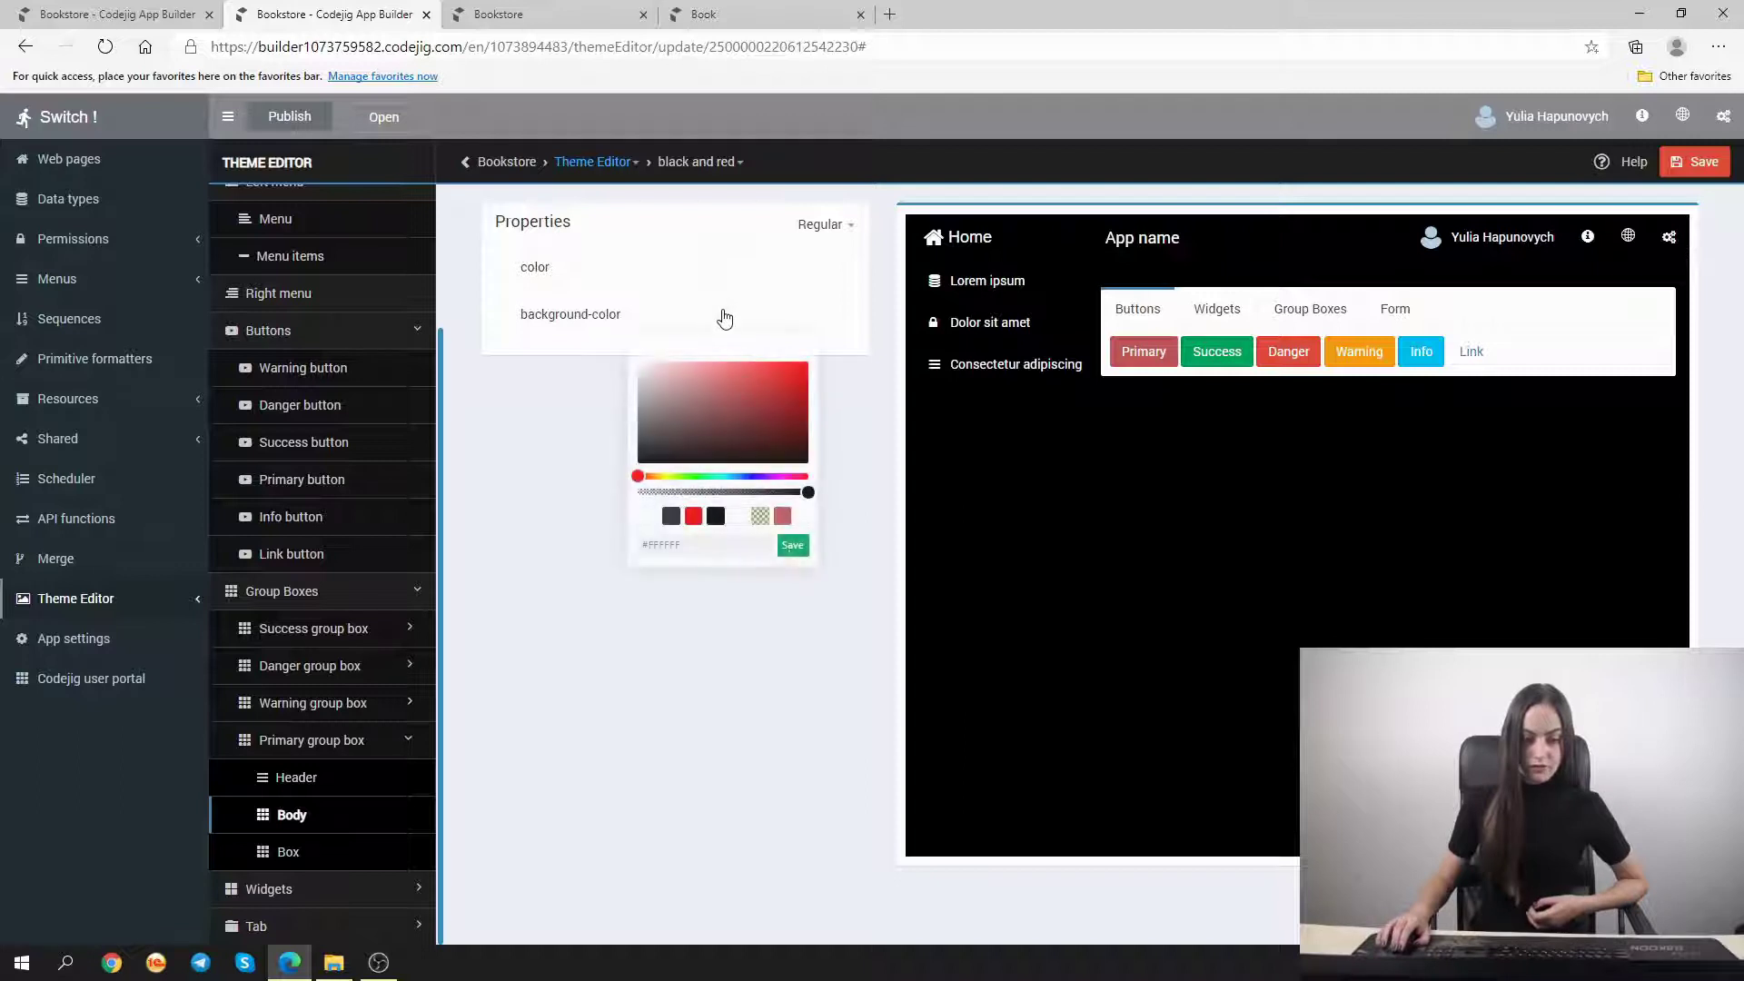
pyautogui.click(716, 516)
pyautogui.click(793, 546)
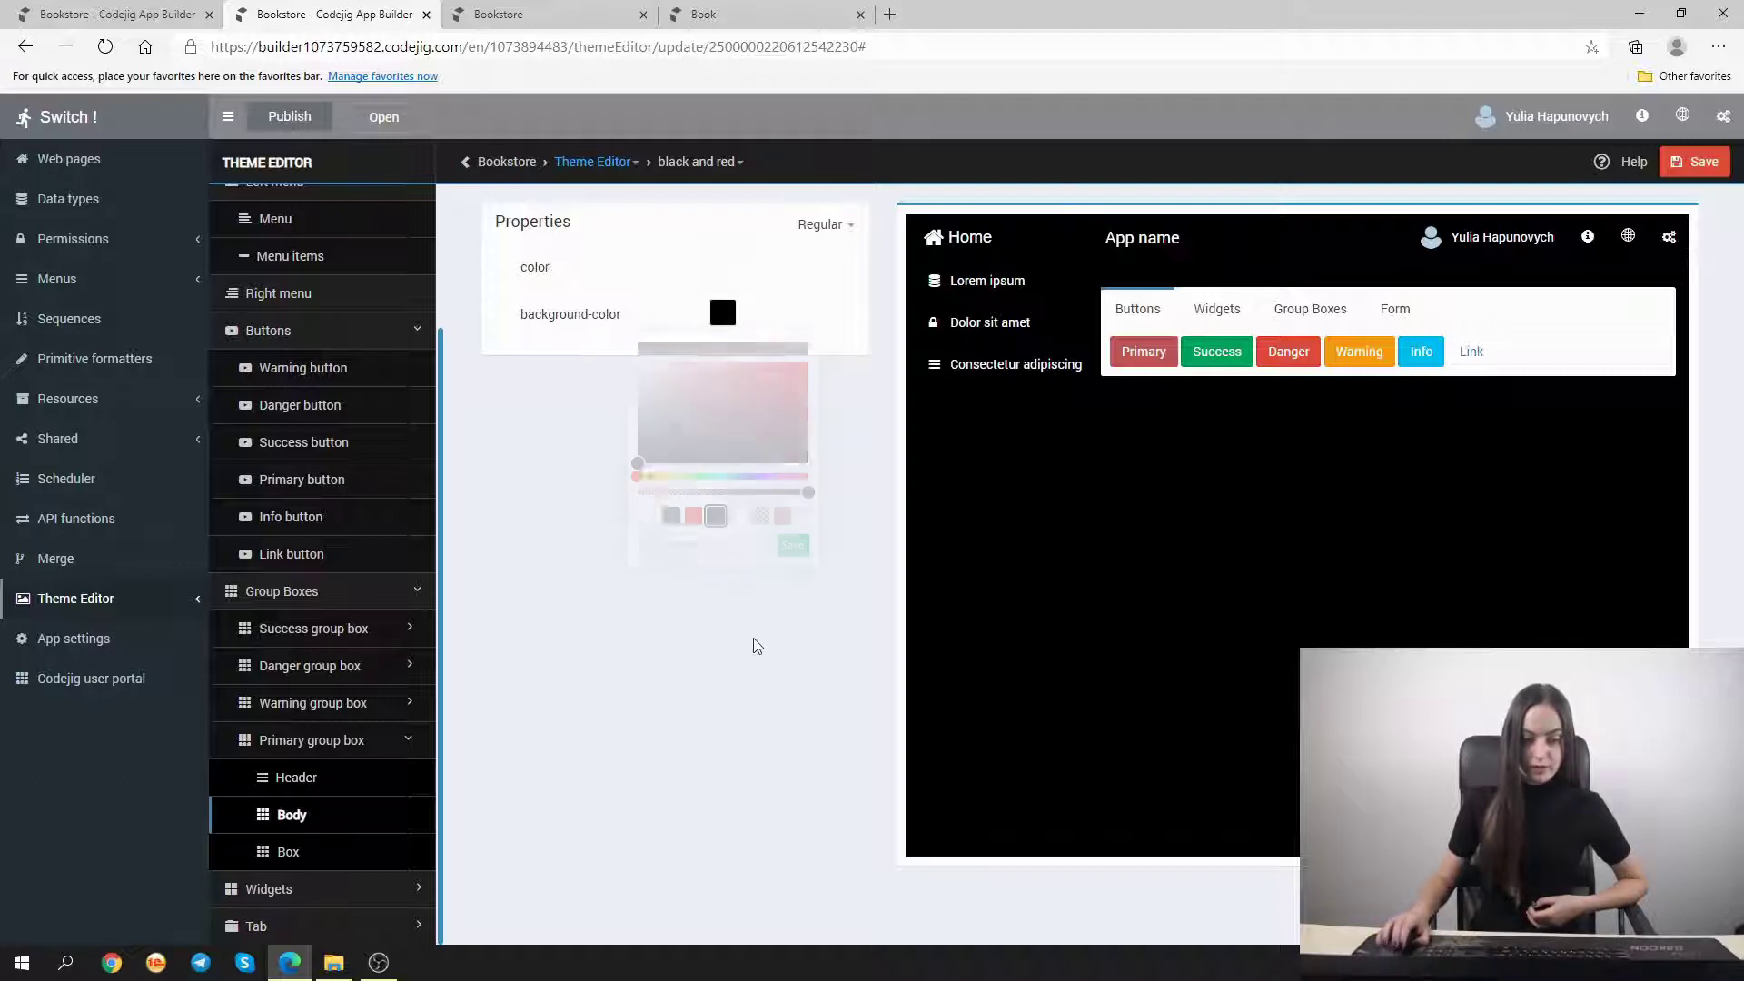
pyautogui.click(1306, 309)
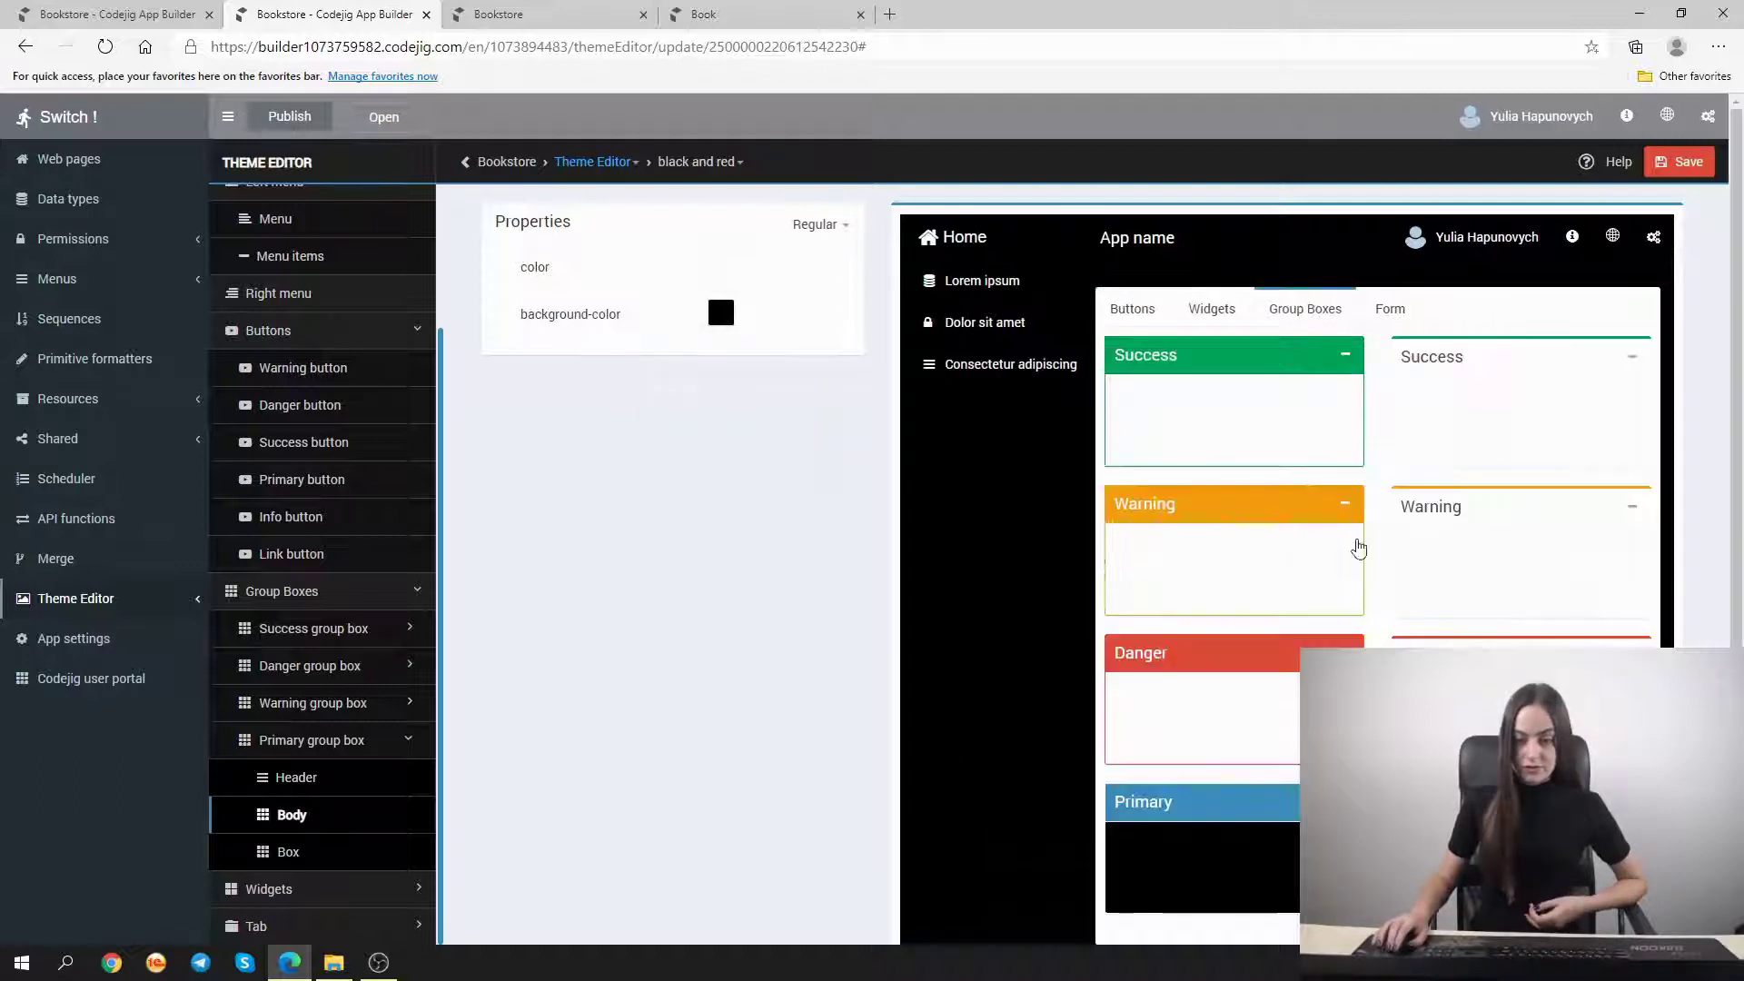
pyautogui.scroll(-1, 1306, 320)
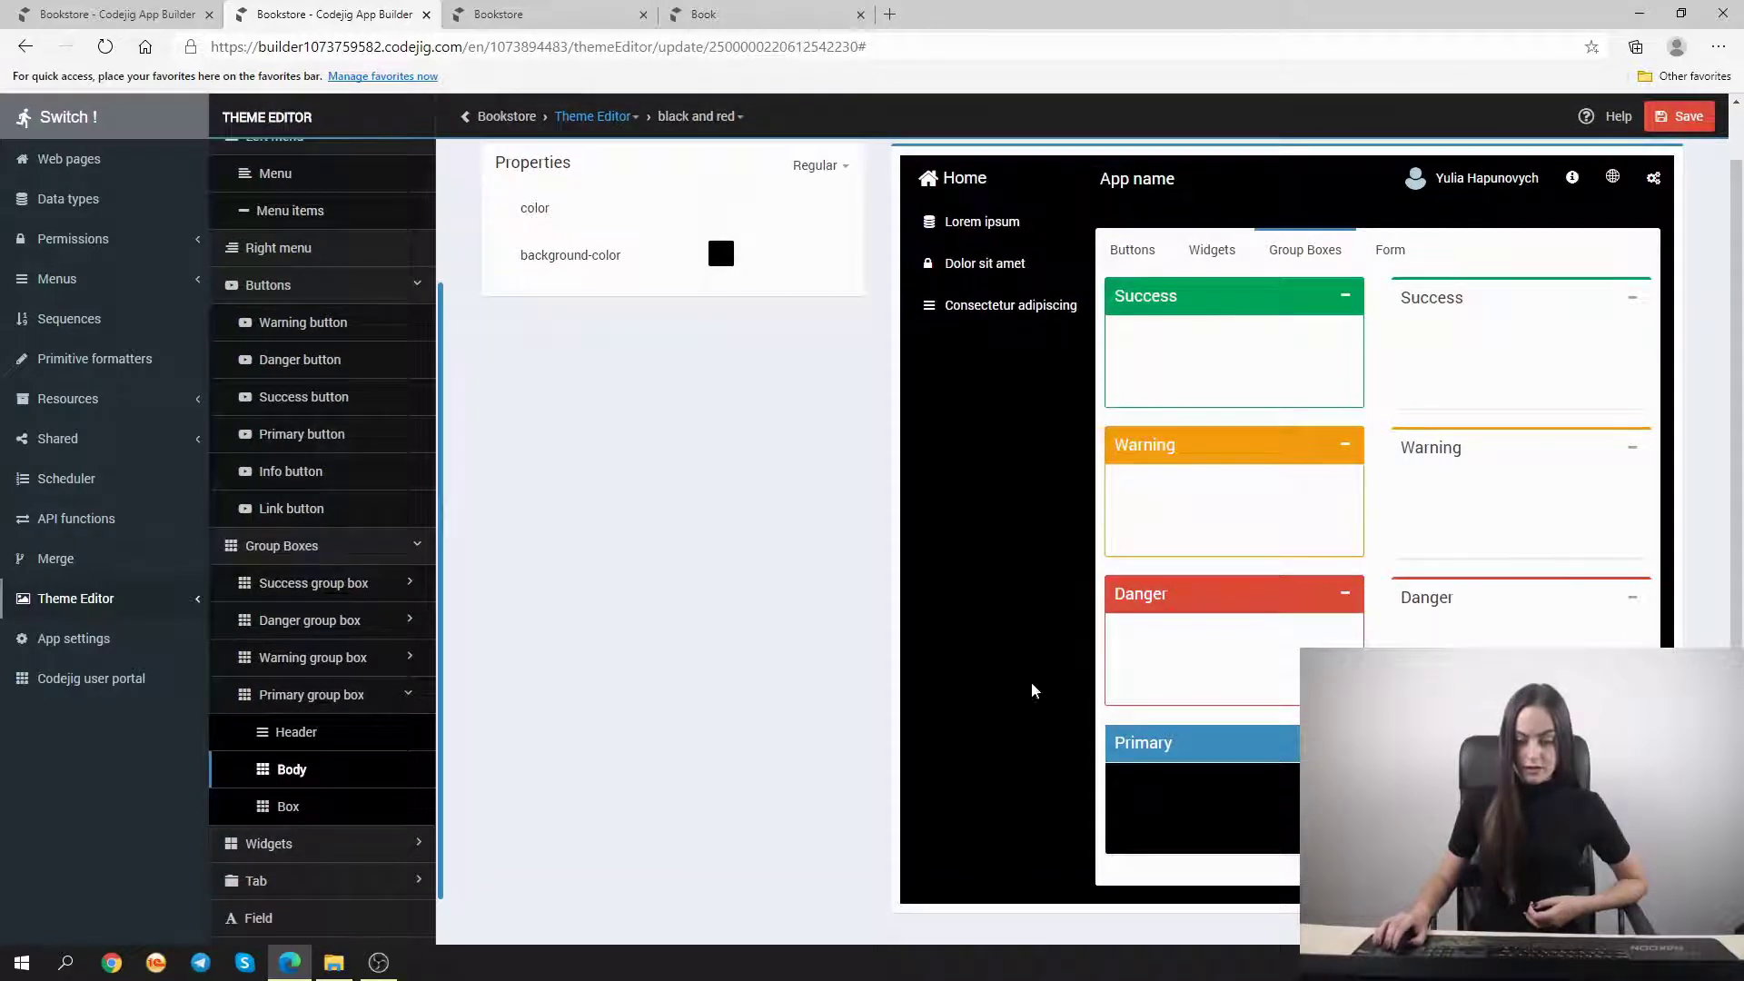
# Set both the border color and the background color of the Primary group box's Header to muted red
pyautogui.click(325, 738)
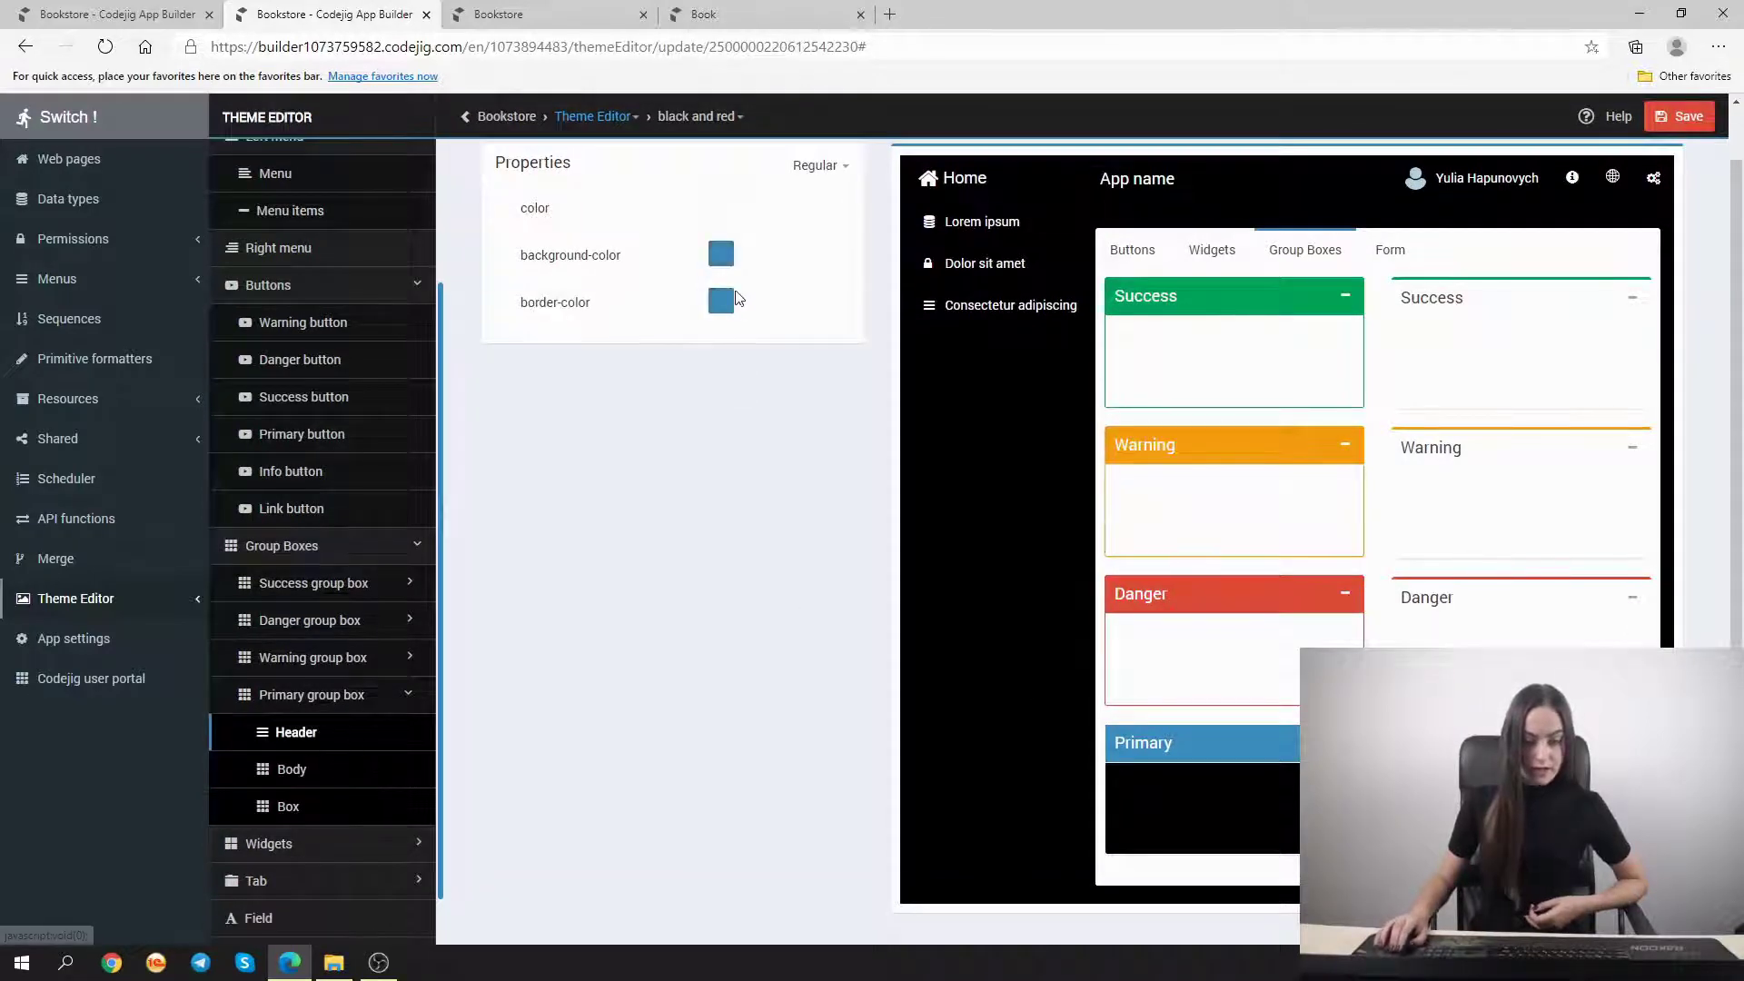
pyautogui.click(722, 301)
pyautogui.click(780, 504)
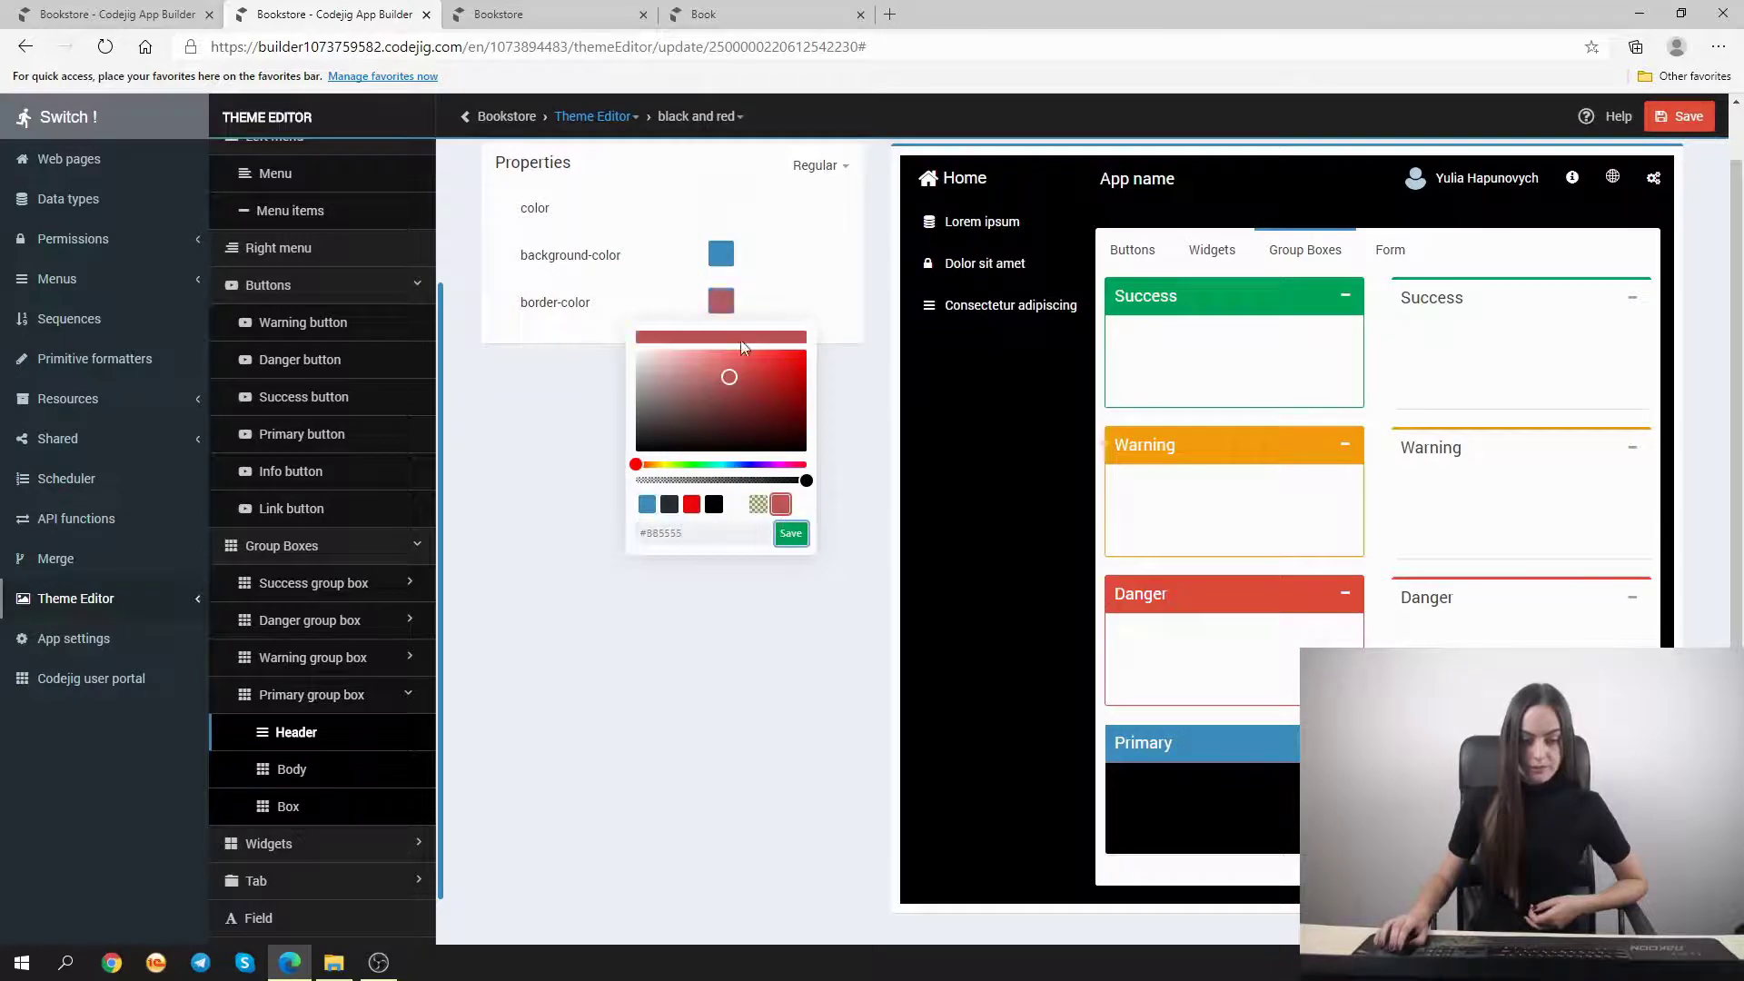
pyautogui.click(721, 254)
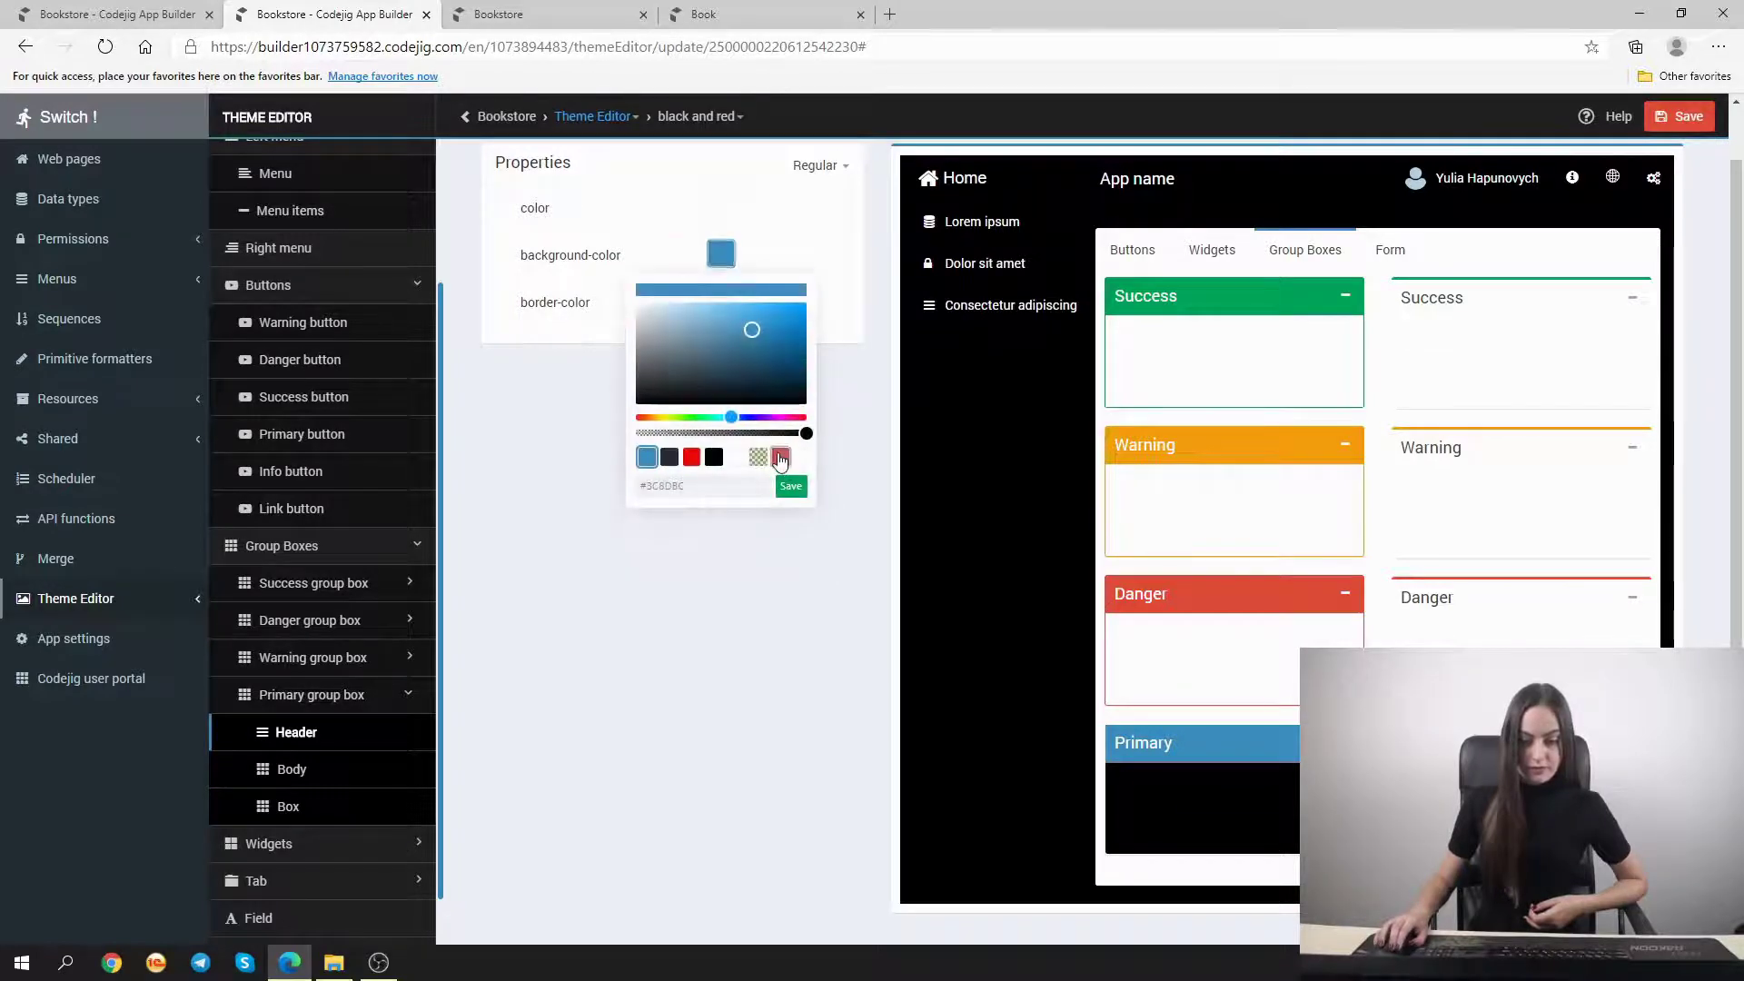
pyautogui.click(780, 457)
pyautogui.click(792, 488)
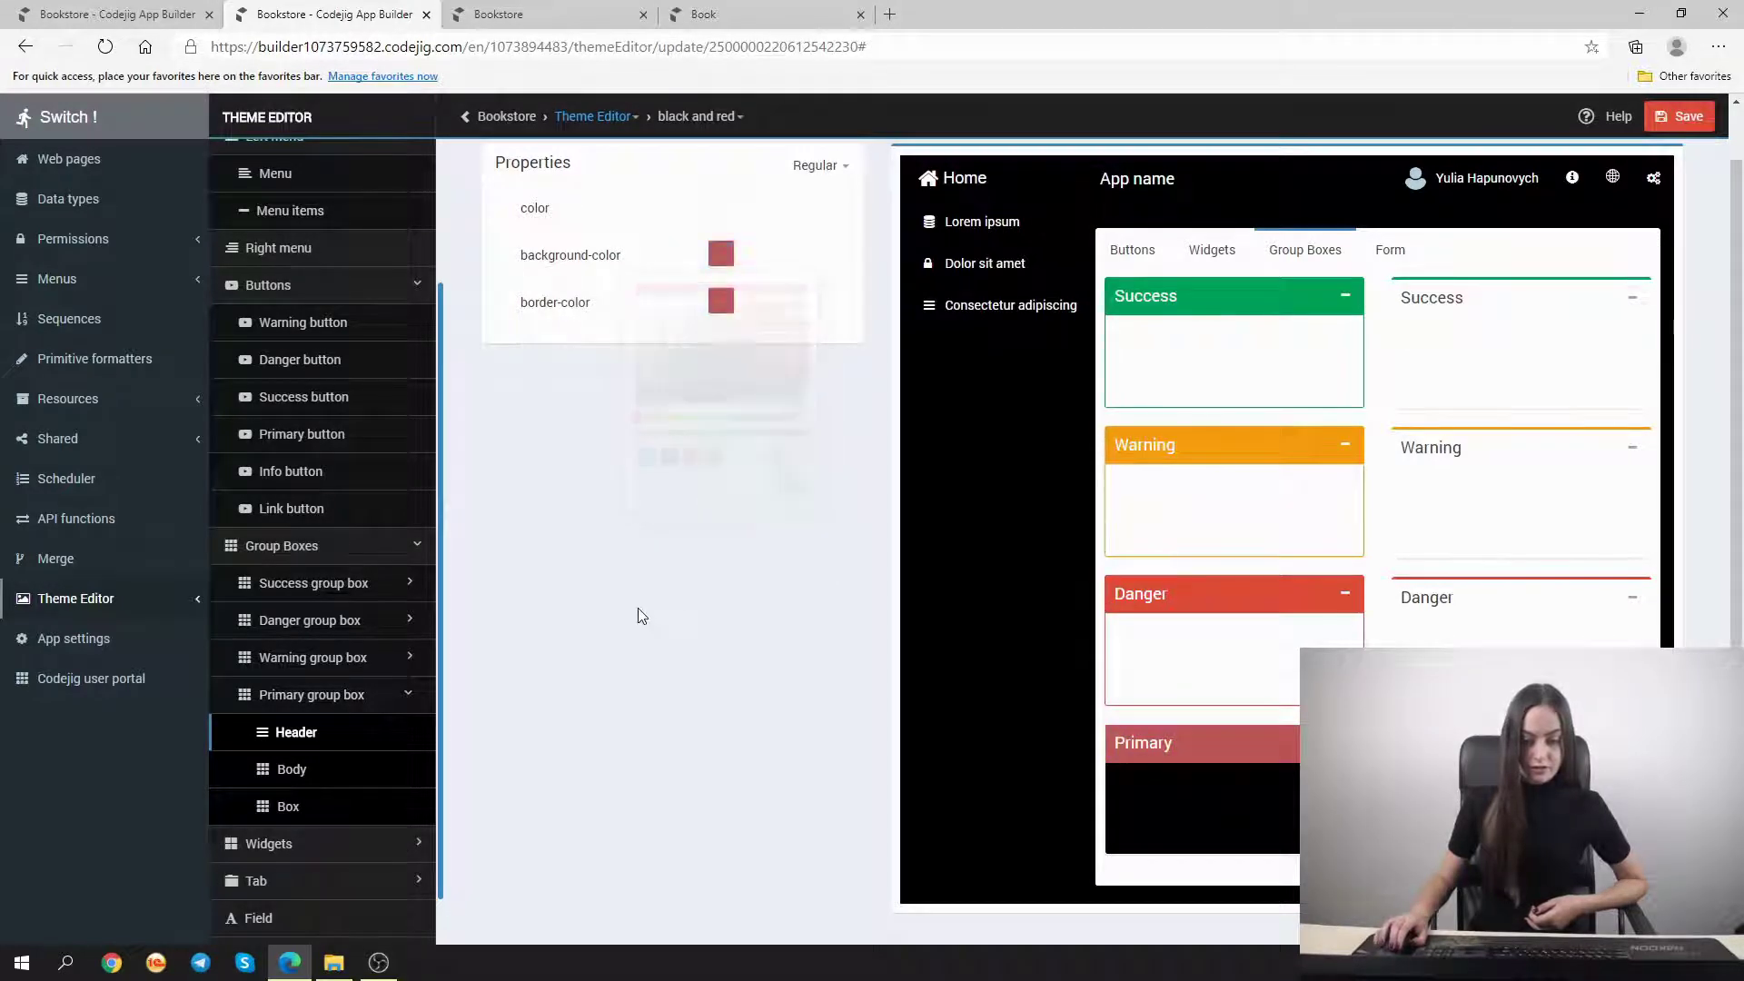
# Give the theme's Field element a black (#000000) background color and a white (#FFFFFF) text color
pyautogui.scroll(-1, 389, 835)
pyautogui.click(386, 851)
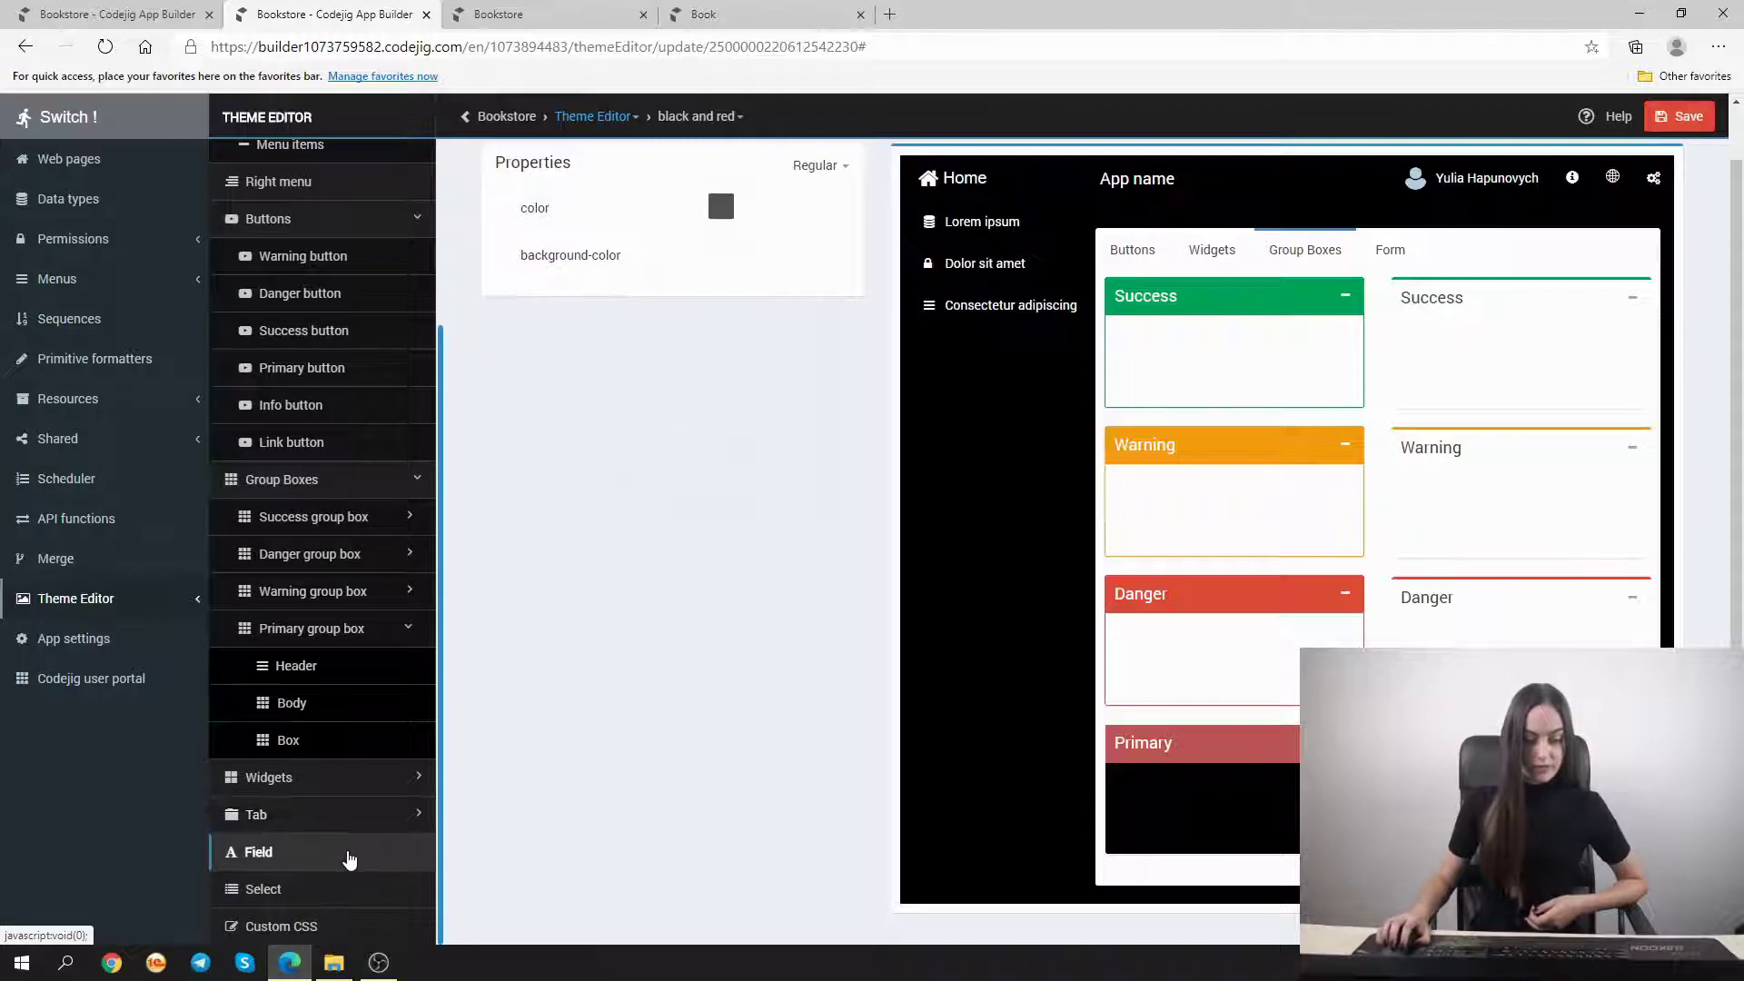
pyautogui.click(723, 256)
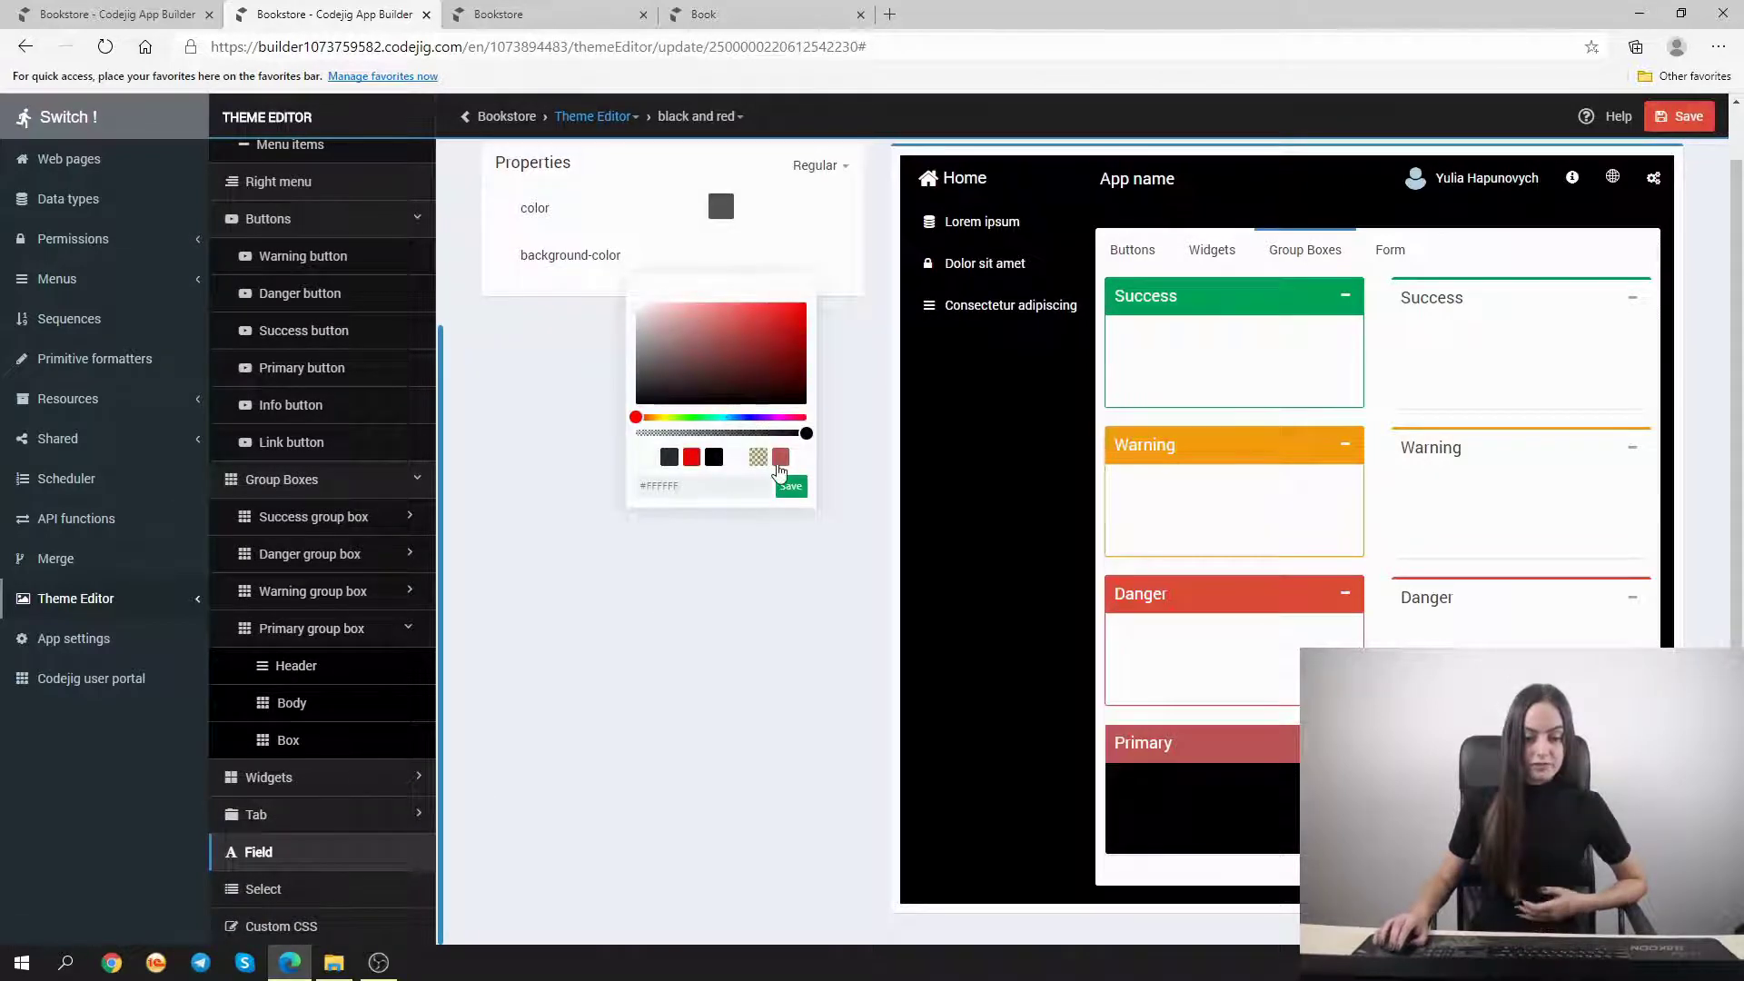
pyautogui.click(714, 458)
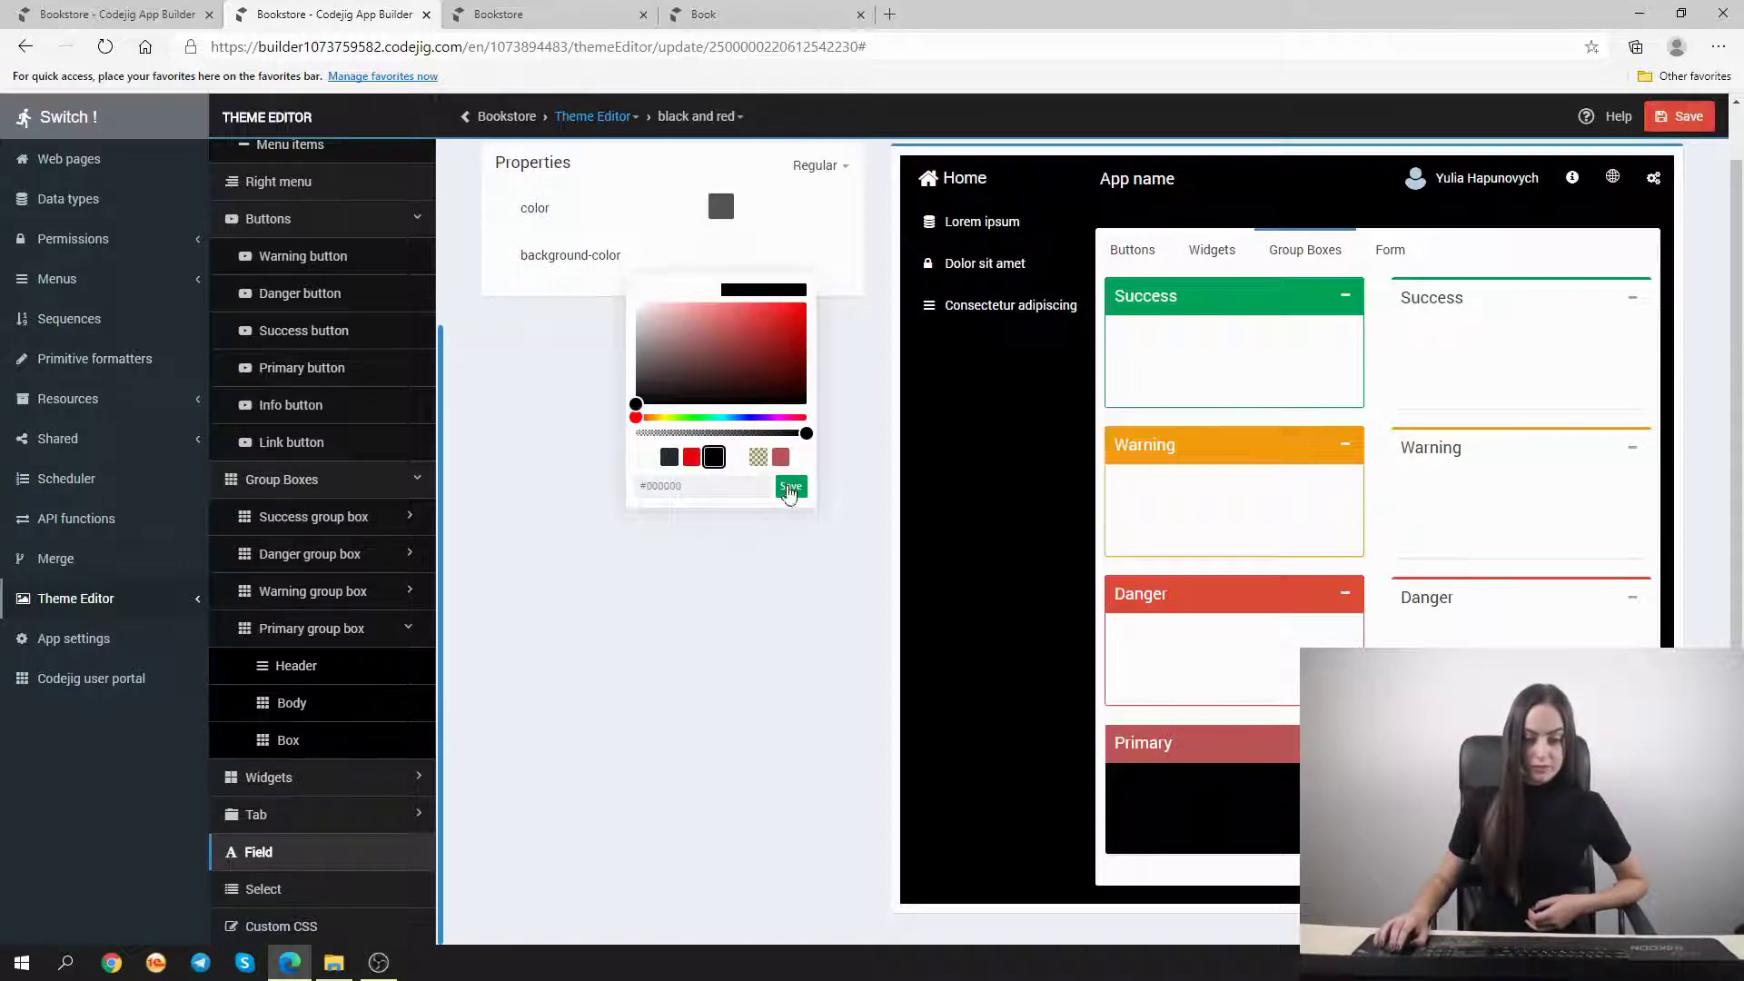
pyautogui.click(789, 488)
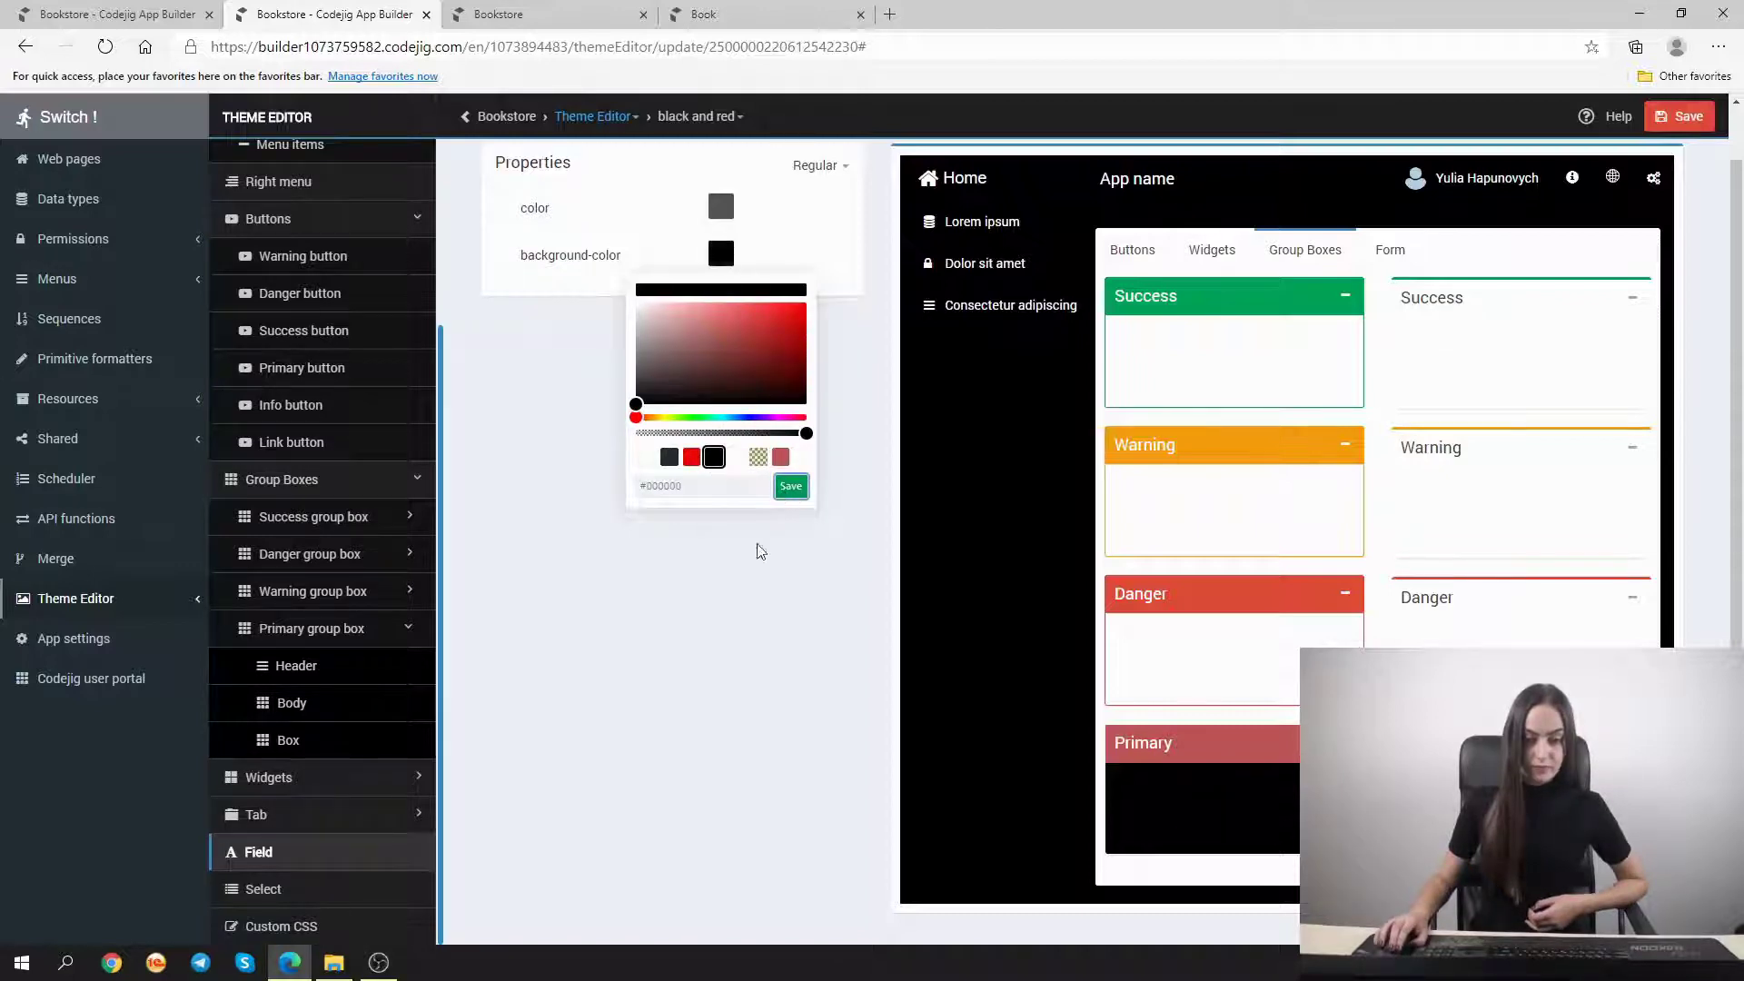
pyautogui.click(732, 216)
pyautogui.click(758, 410)
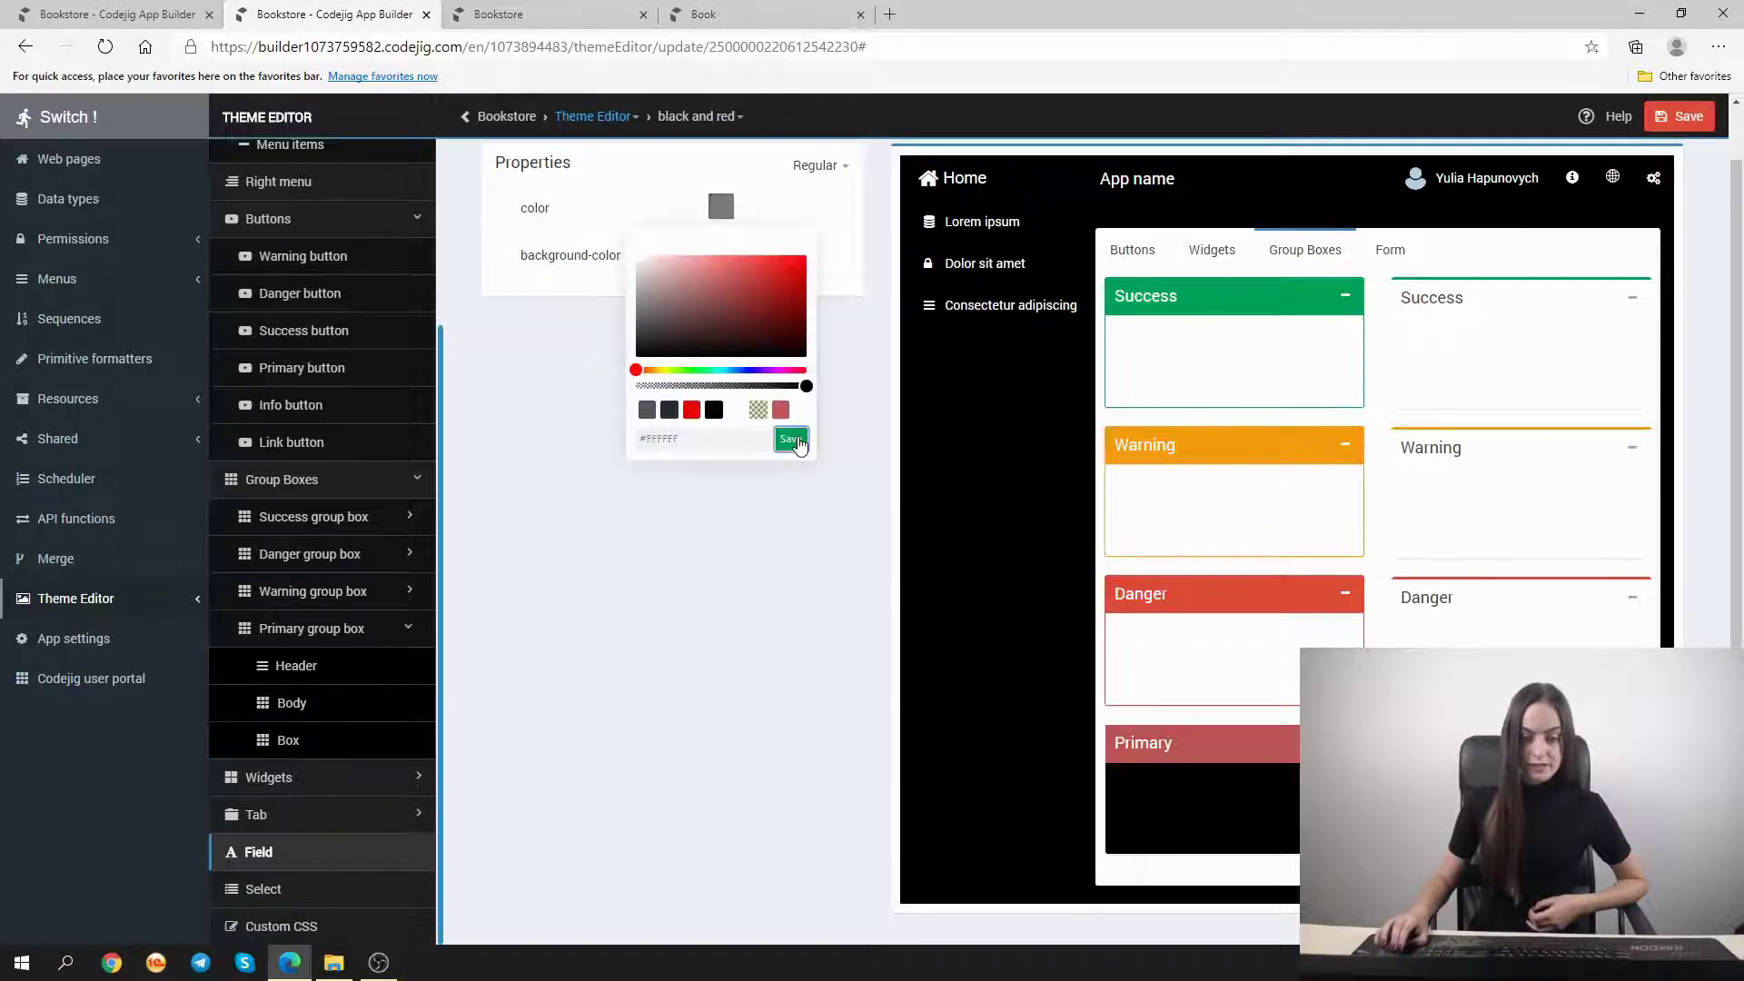
pyautogui.click(790, 440)
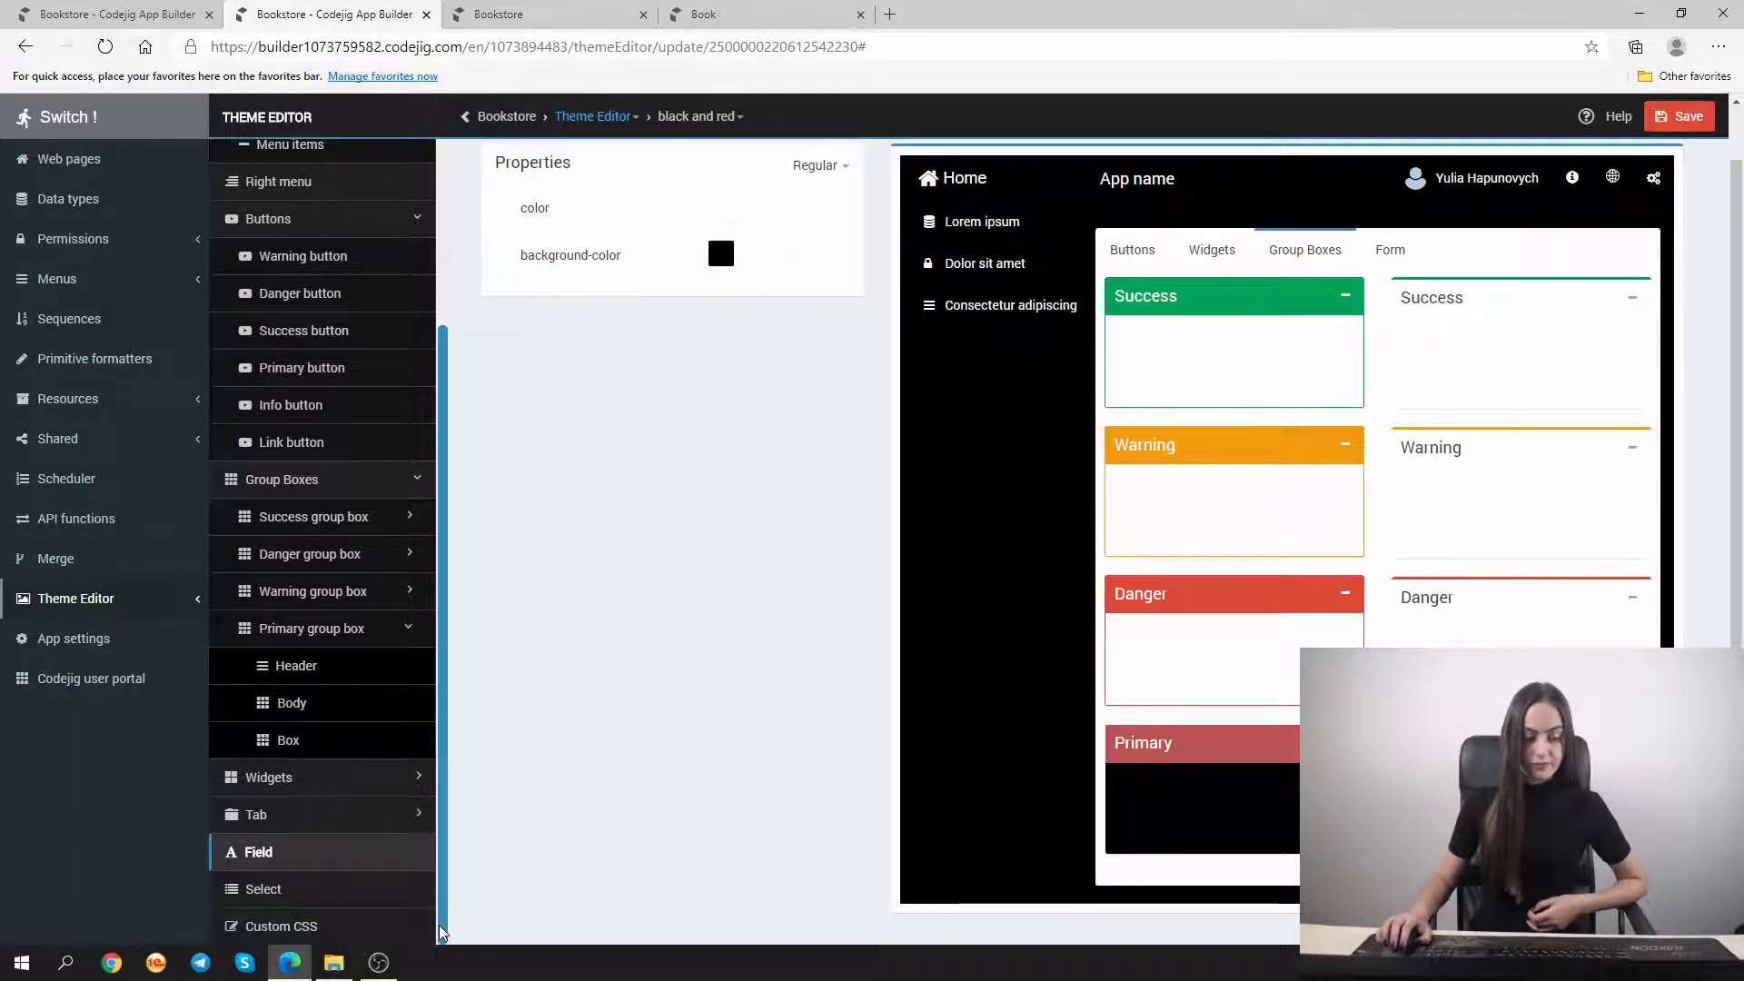
# Save the "black and red" theme and open the Bookstore app settings
pyautogui.scroll(2, 439, 925)
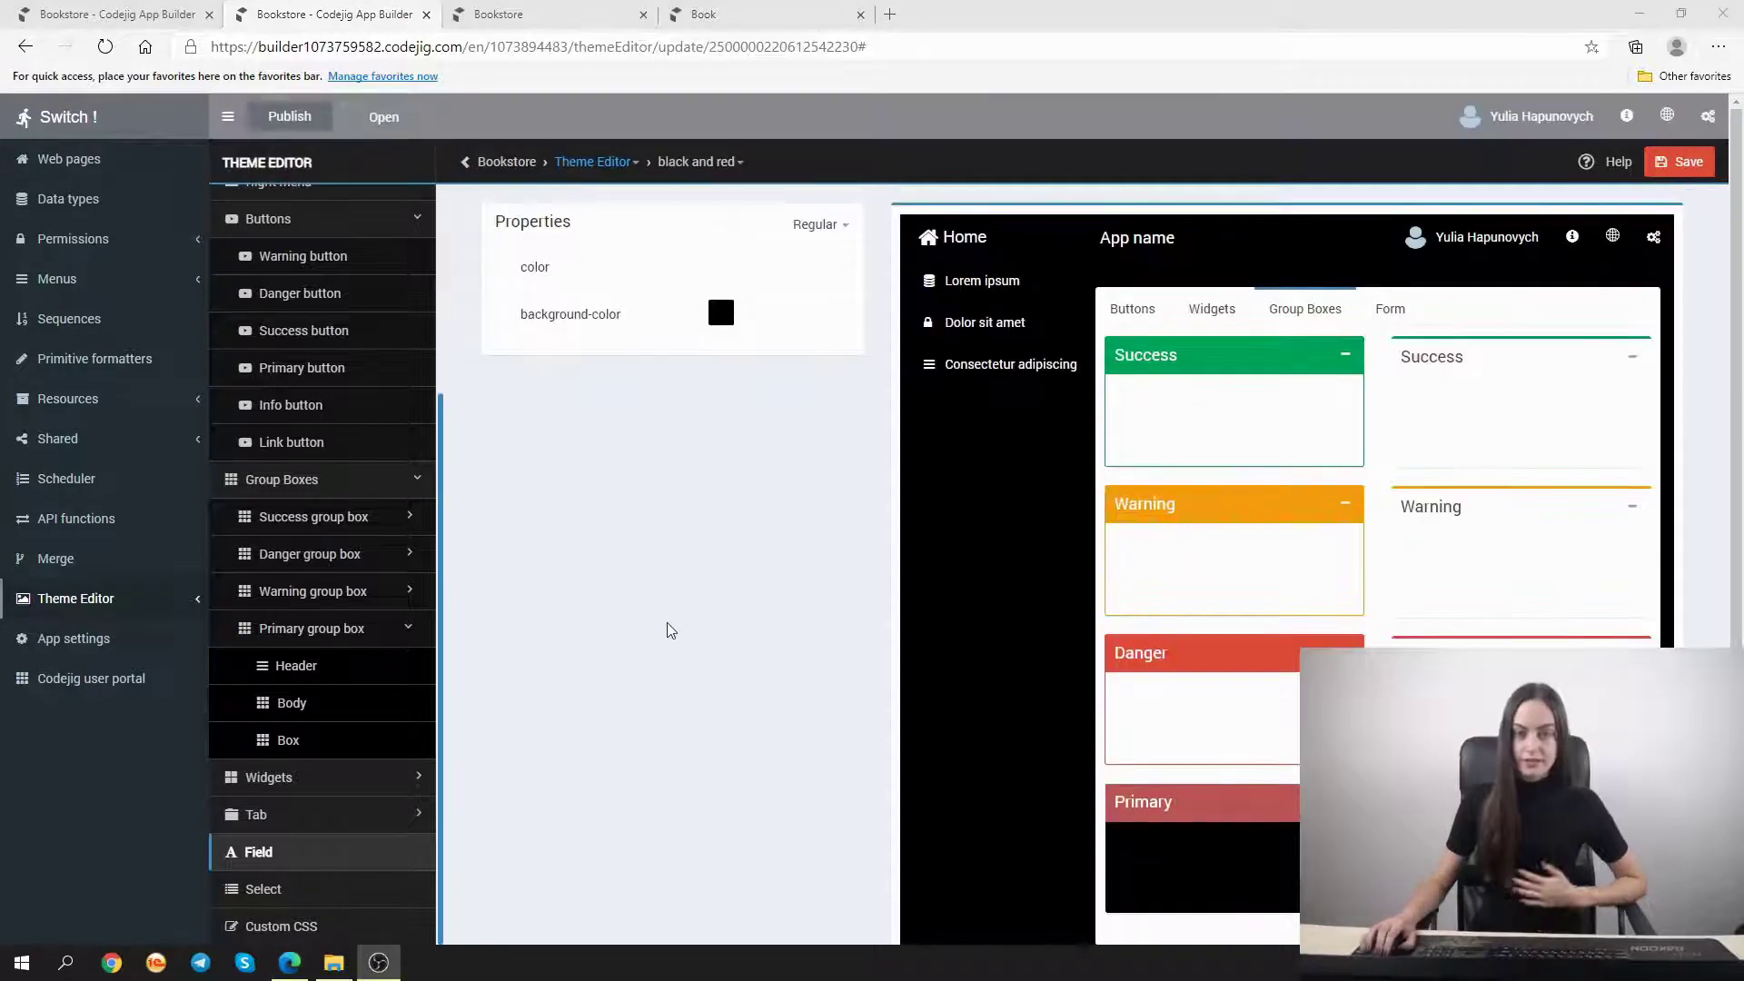
pyautogui.click(1679, 162)
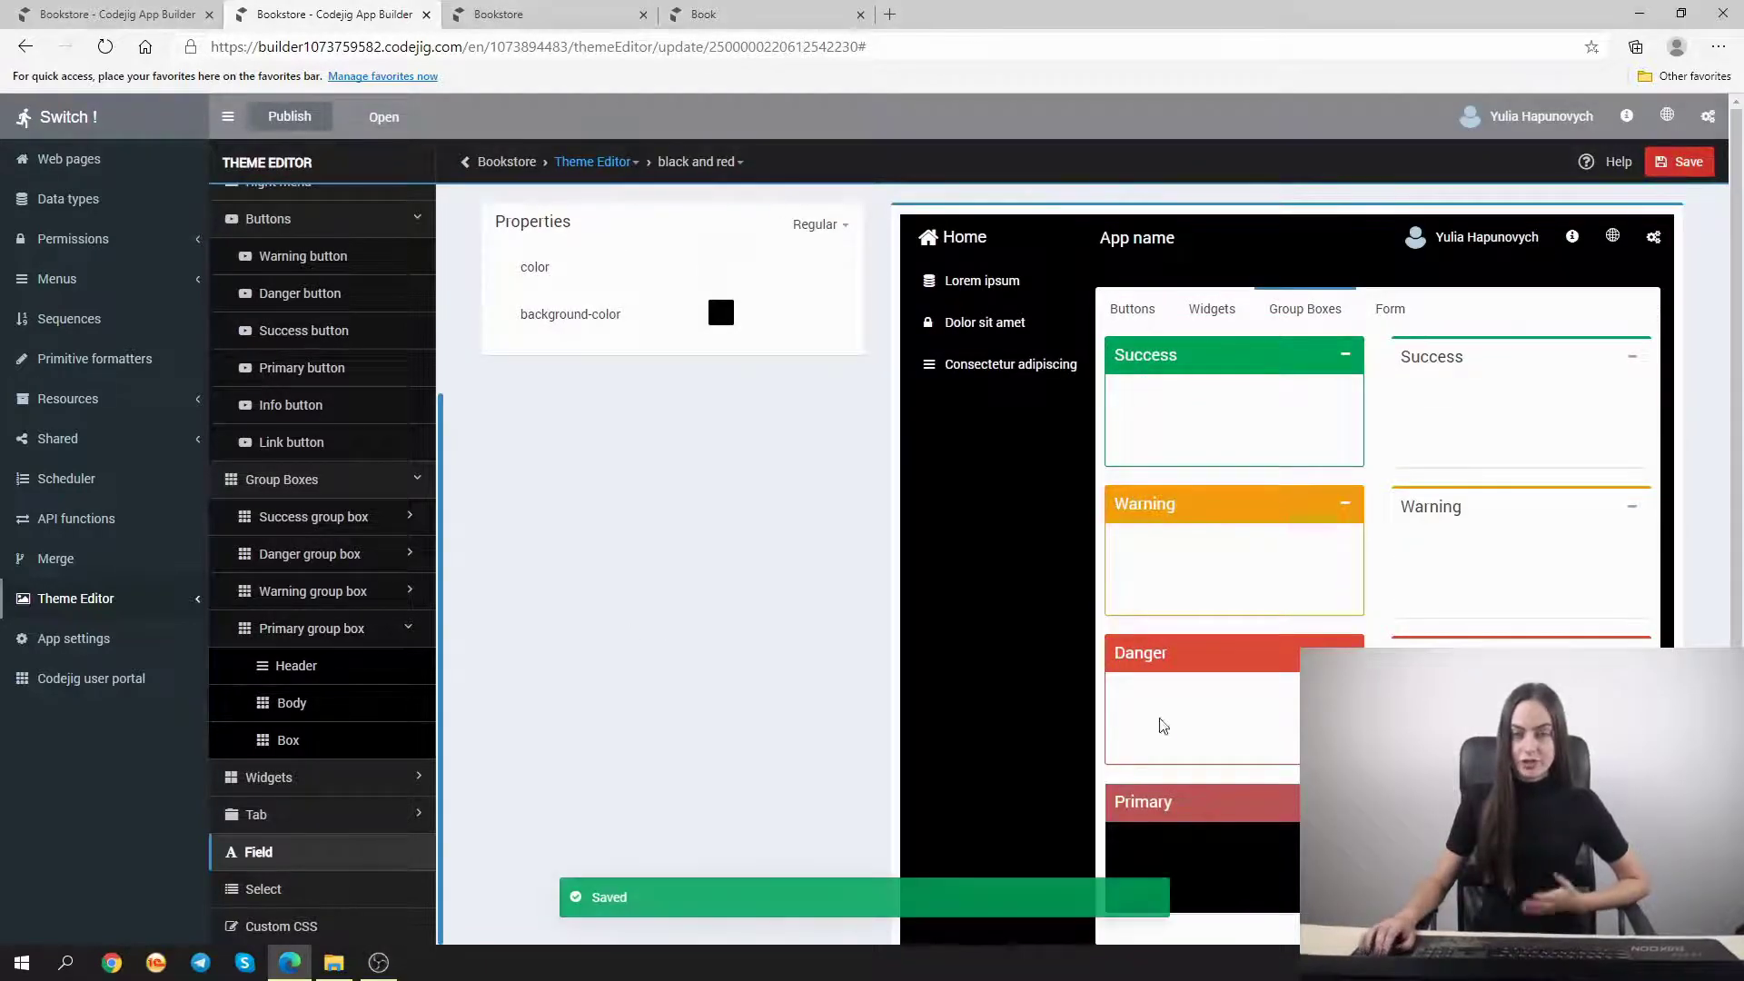
pyautogui.click(182, 639)
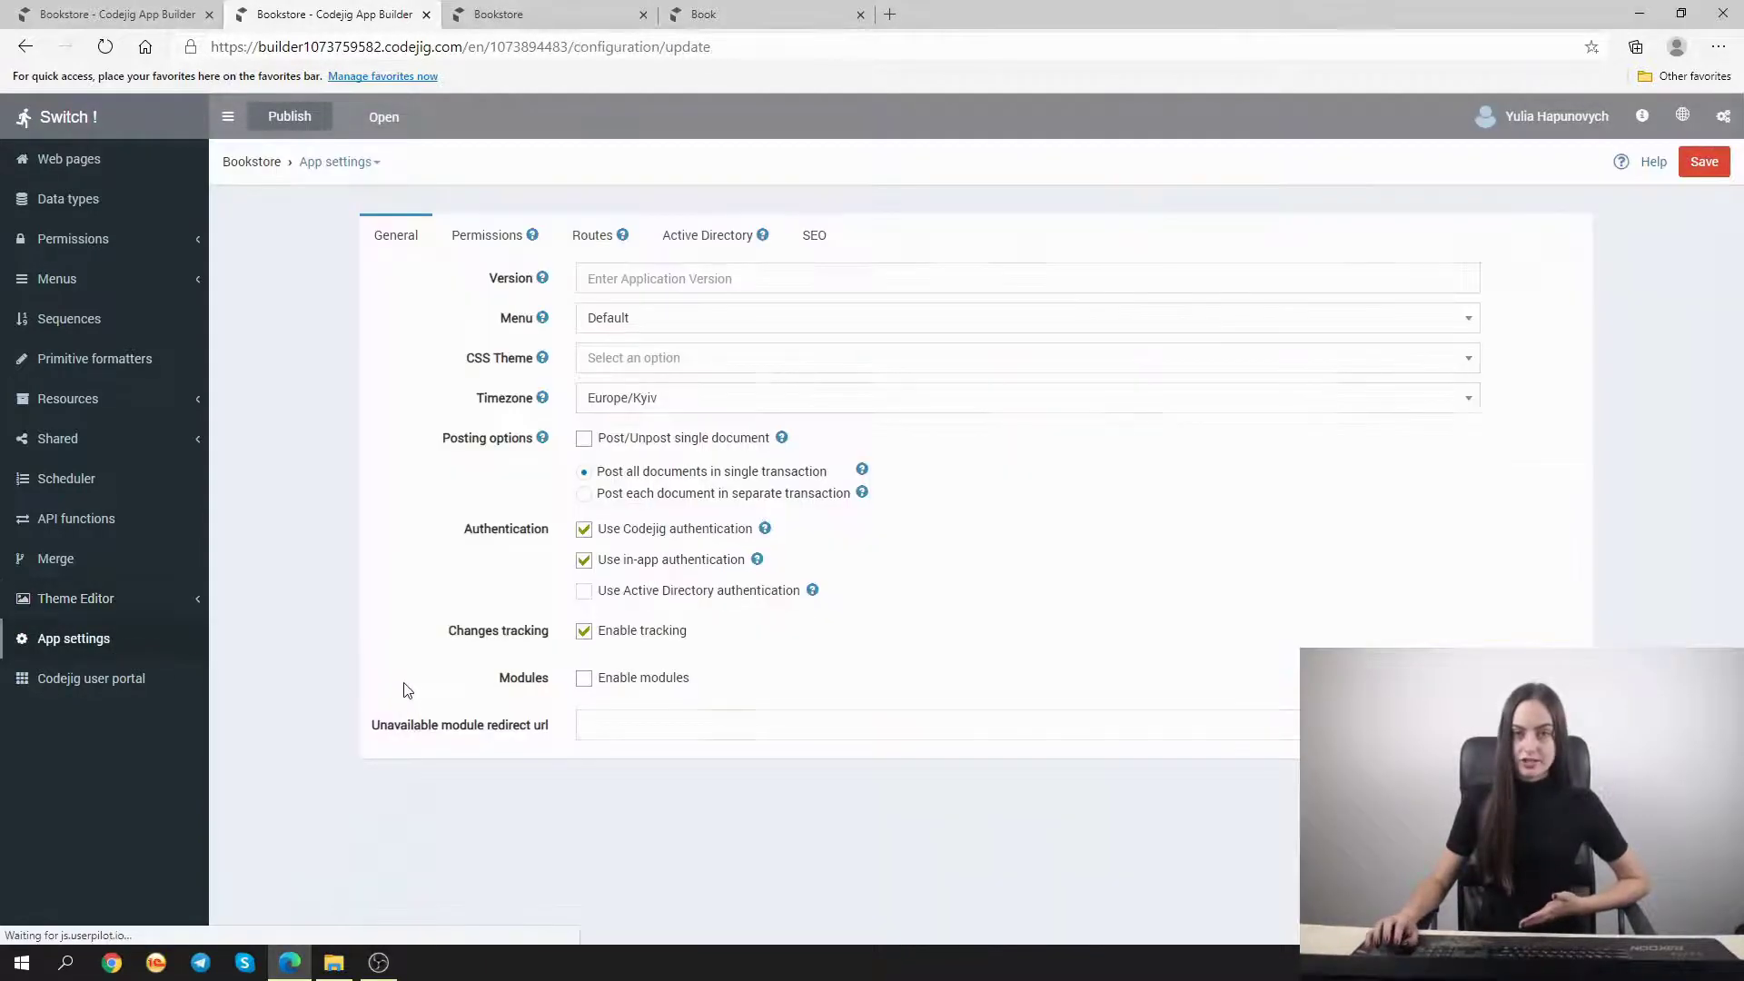
# Set the app's CSS theme to "black and red" and save the app settings
pyautogui.click(616, 363)
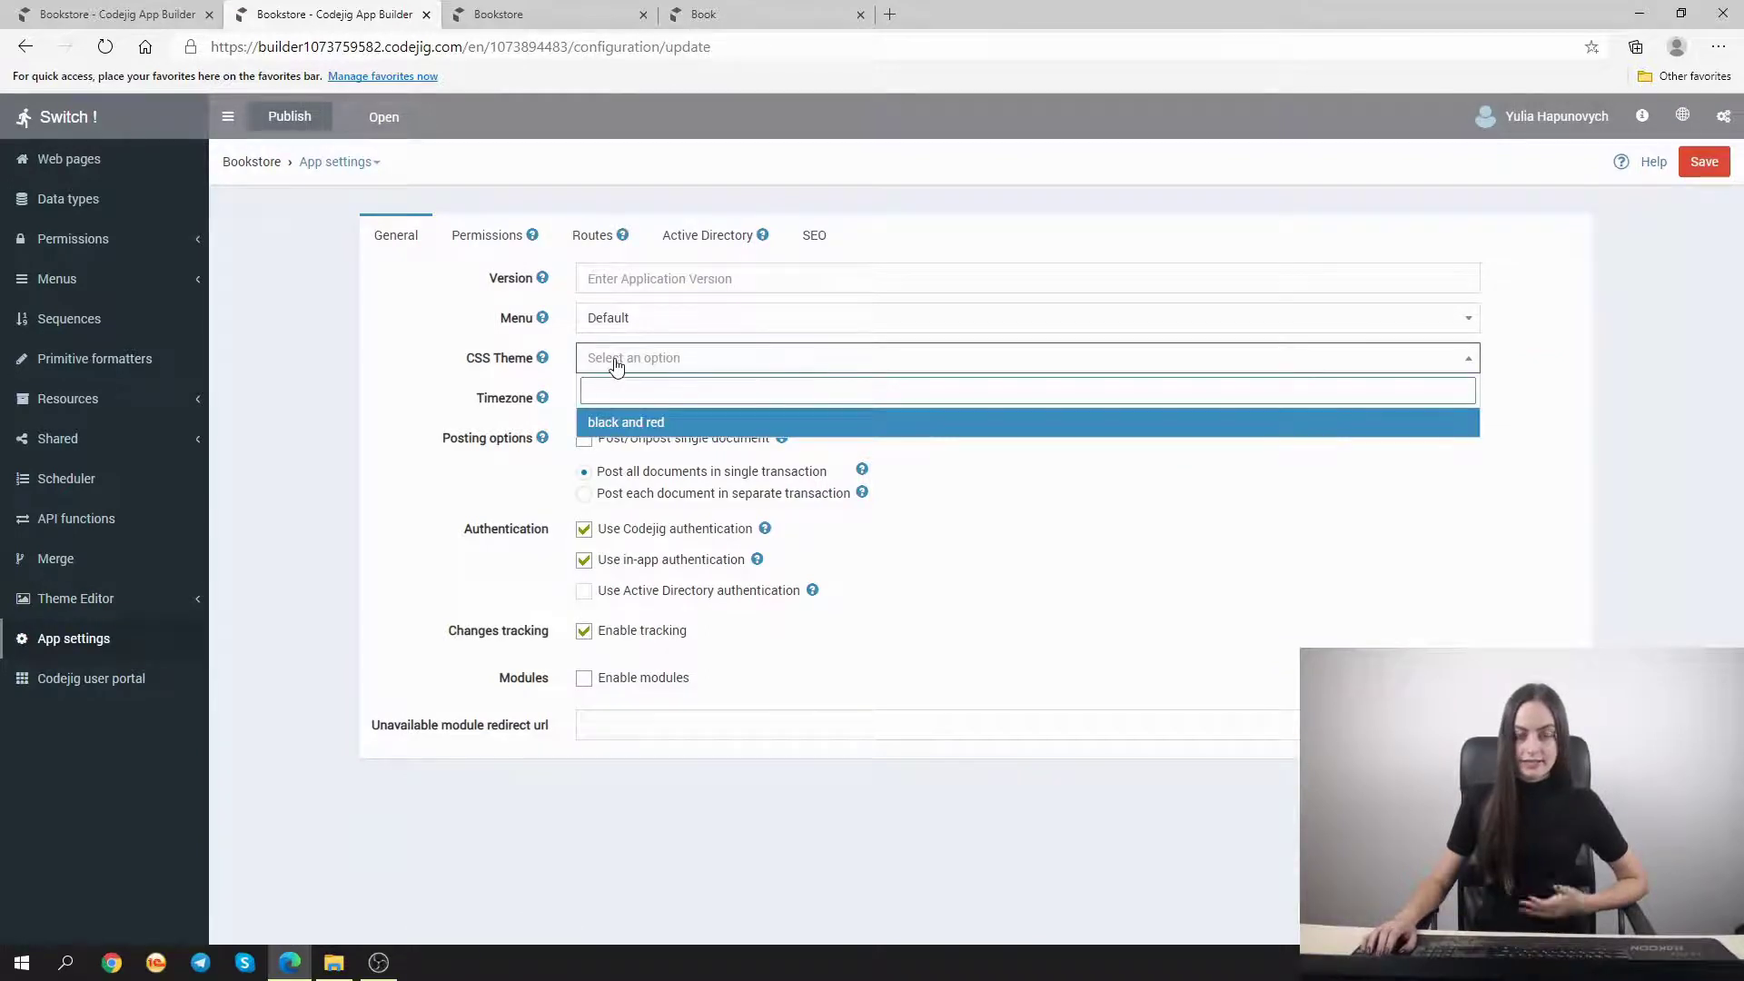
pyautogui.click(623, 423)
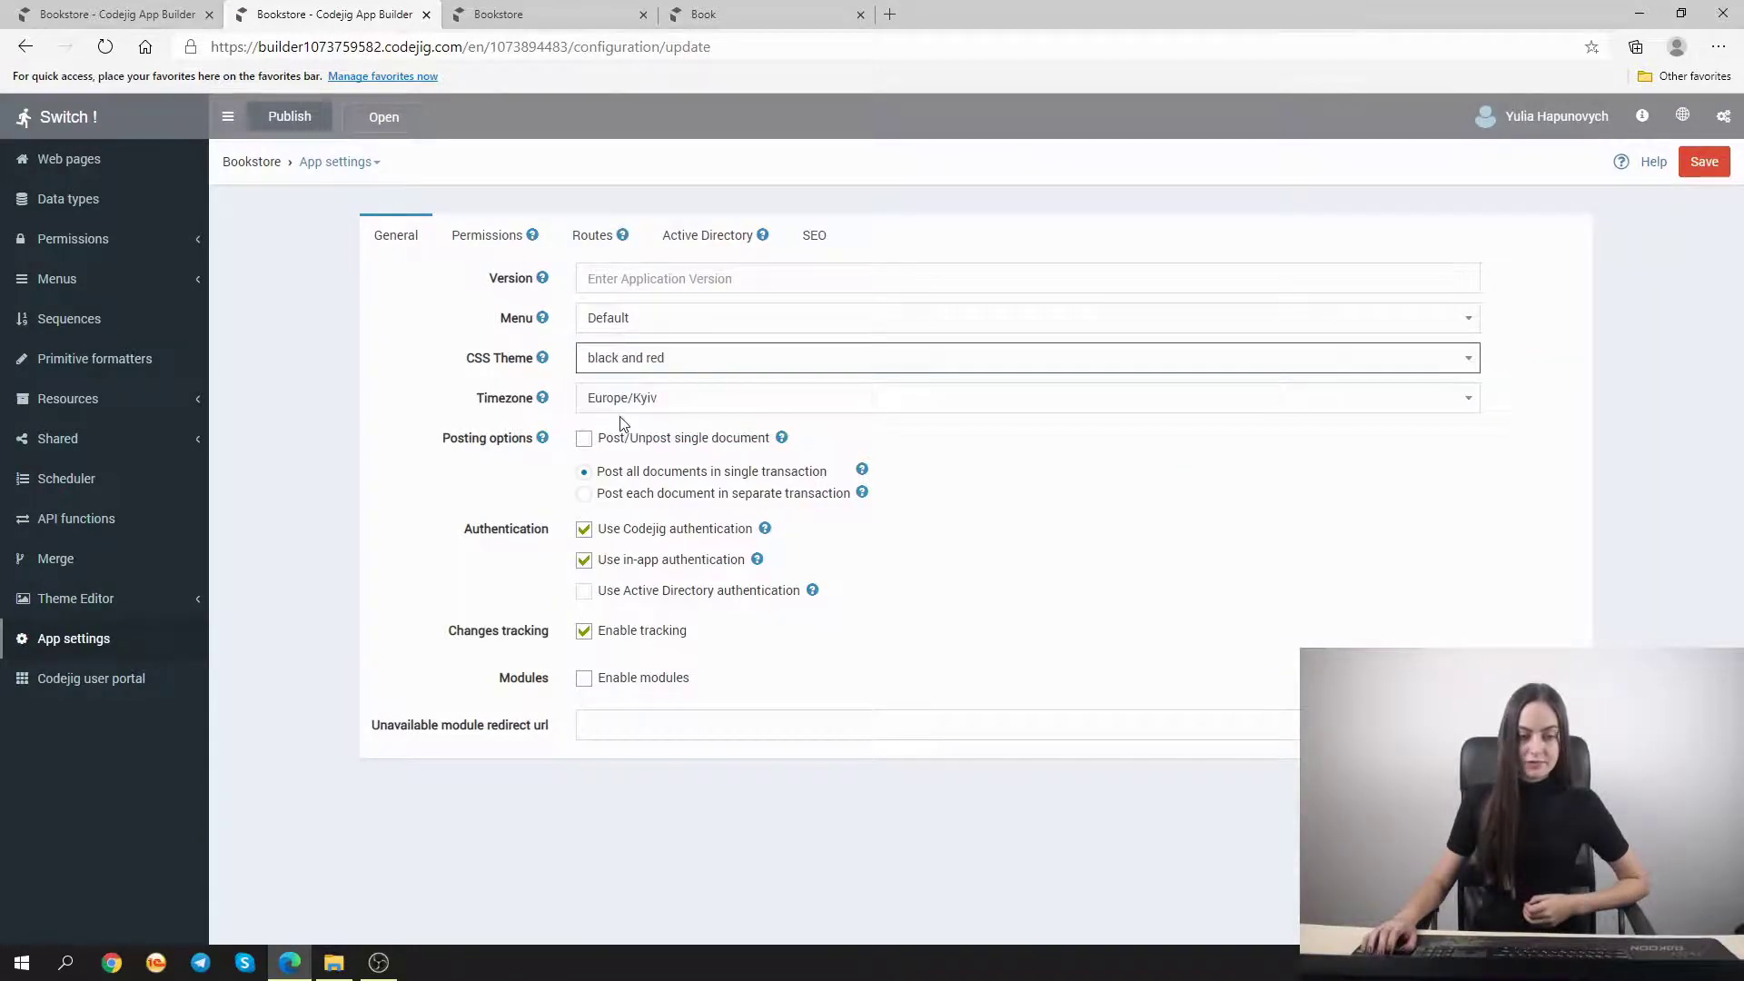
pyautogui.click(1696, 167)
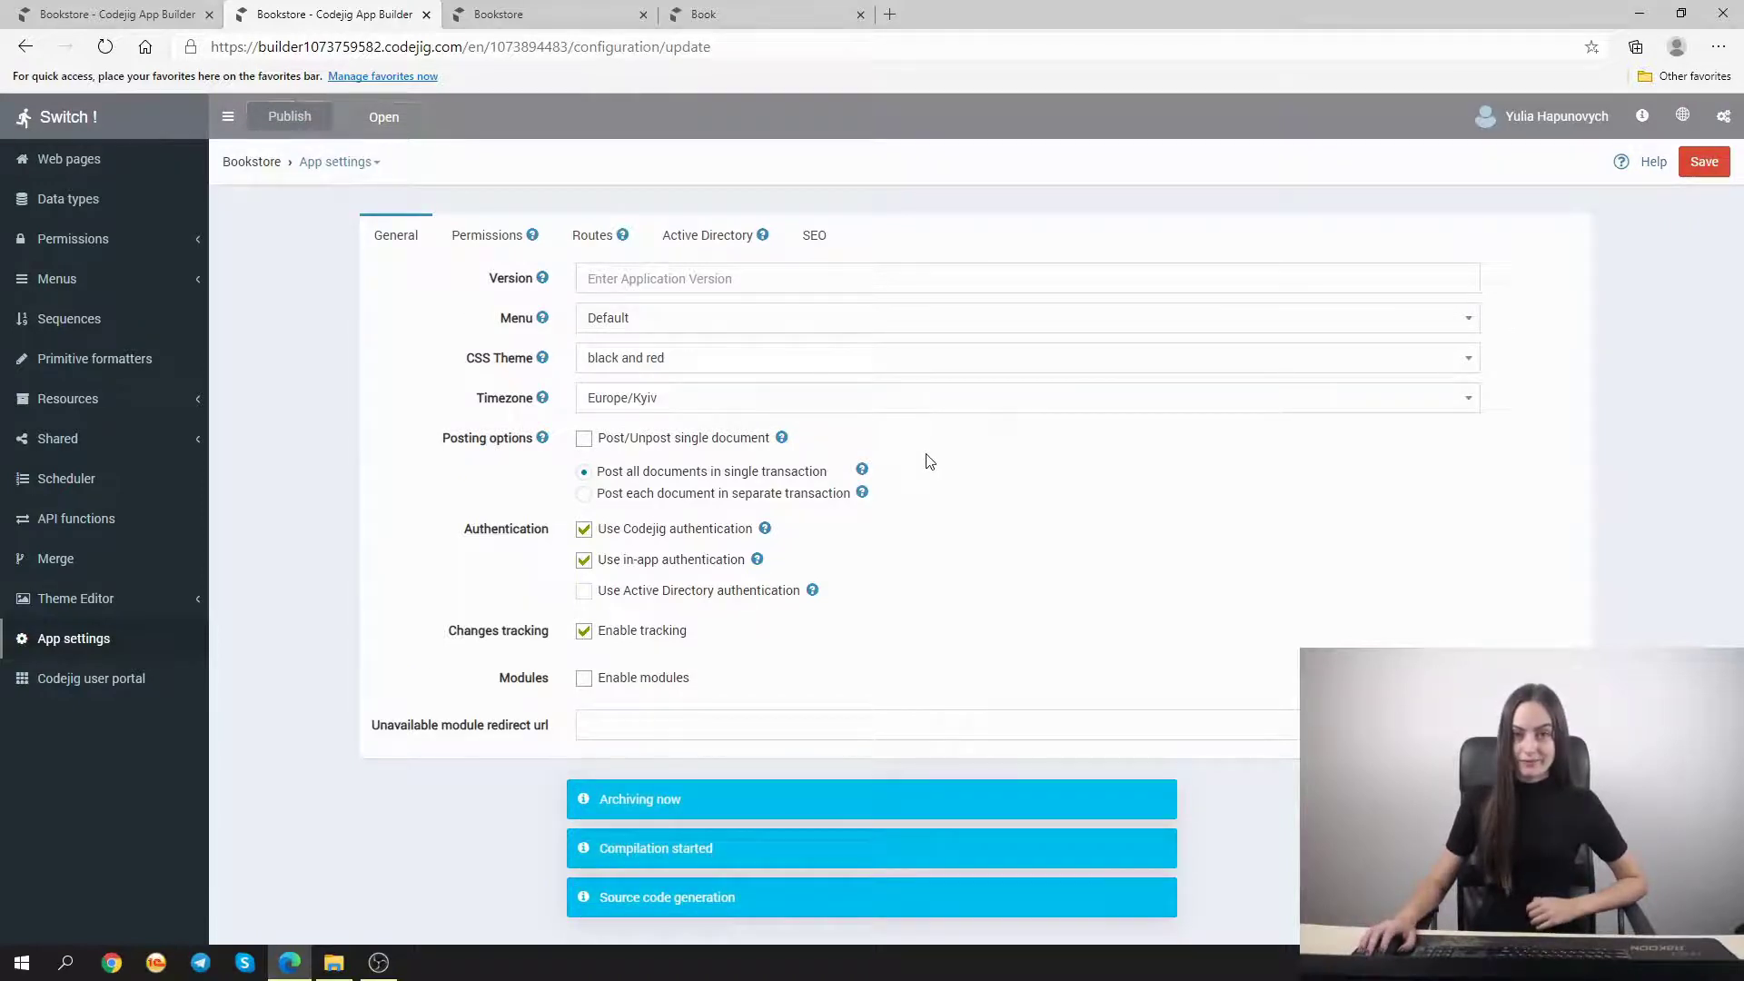
# Open the published Bookstore app and check the themed home page and its genre selection list
pyautogui.click(411, 122)
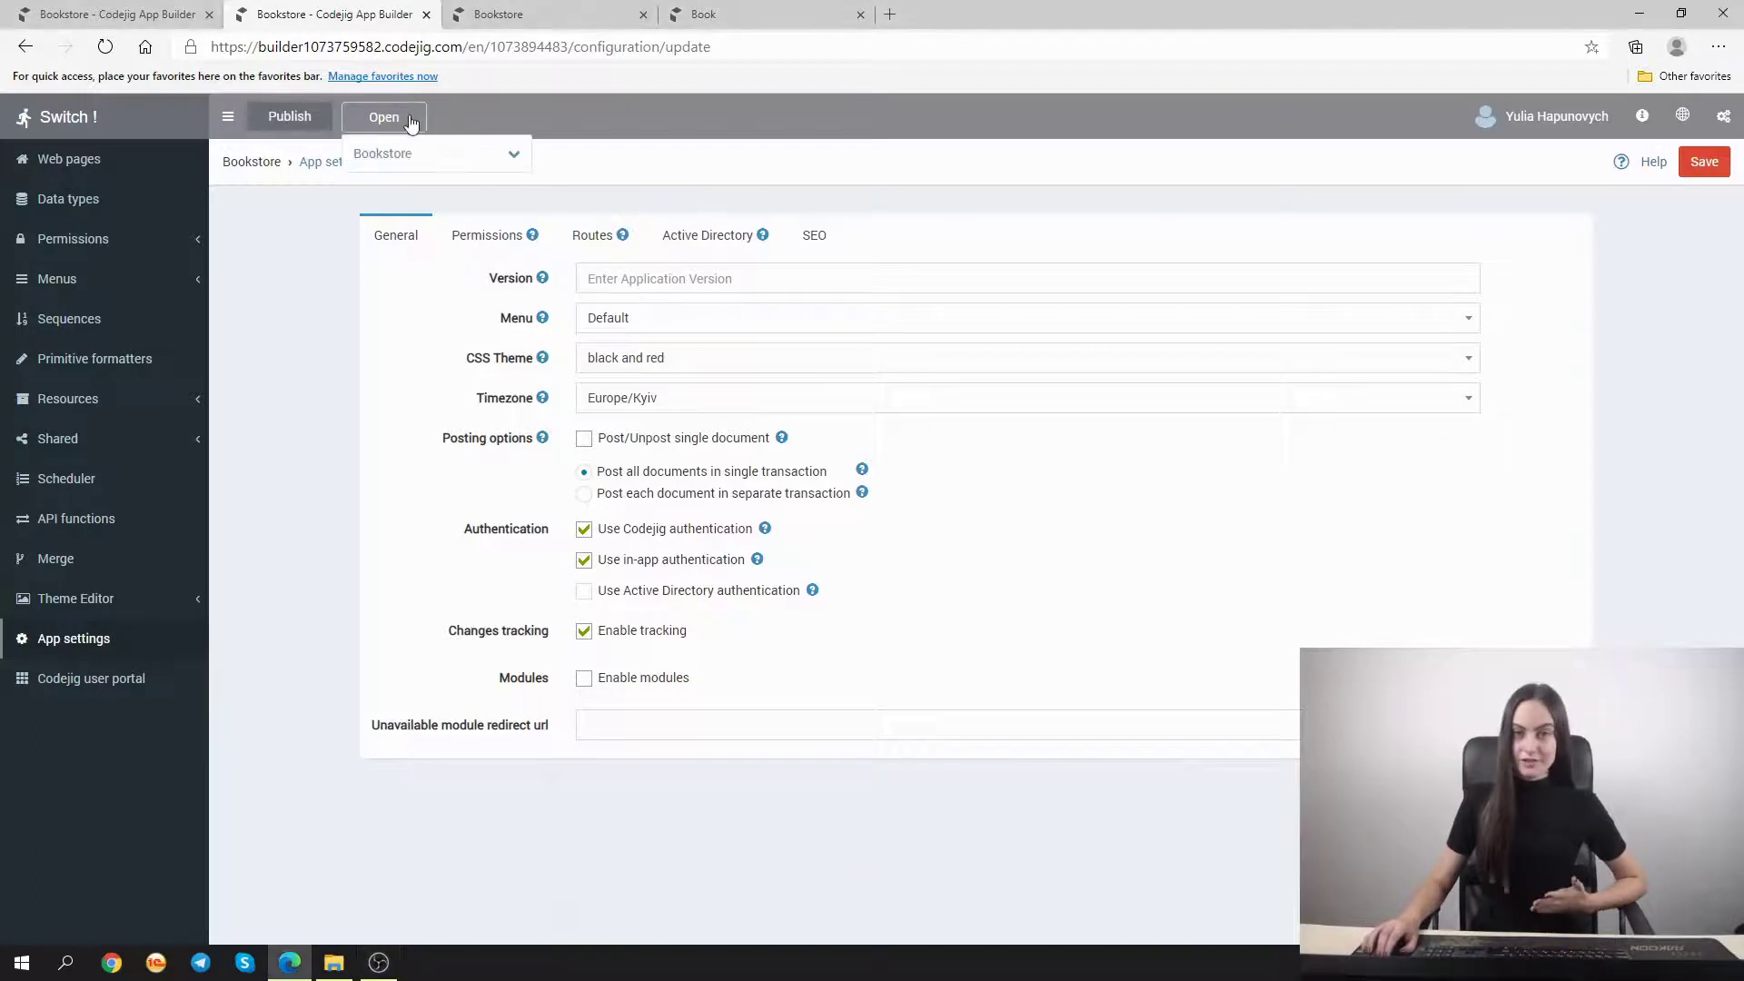
pyautogui.click(439, 154)
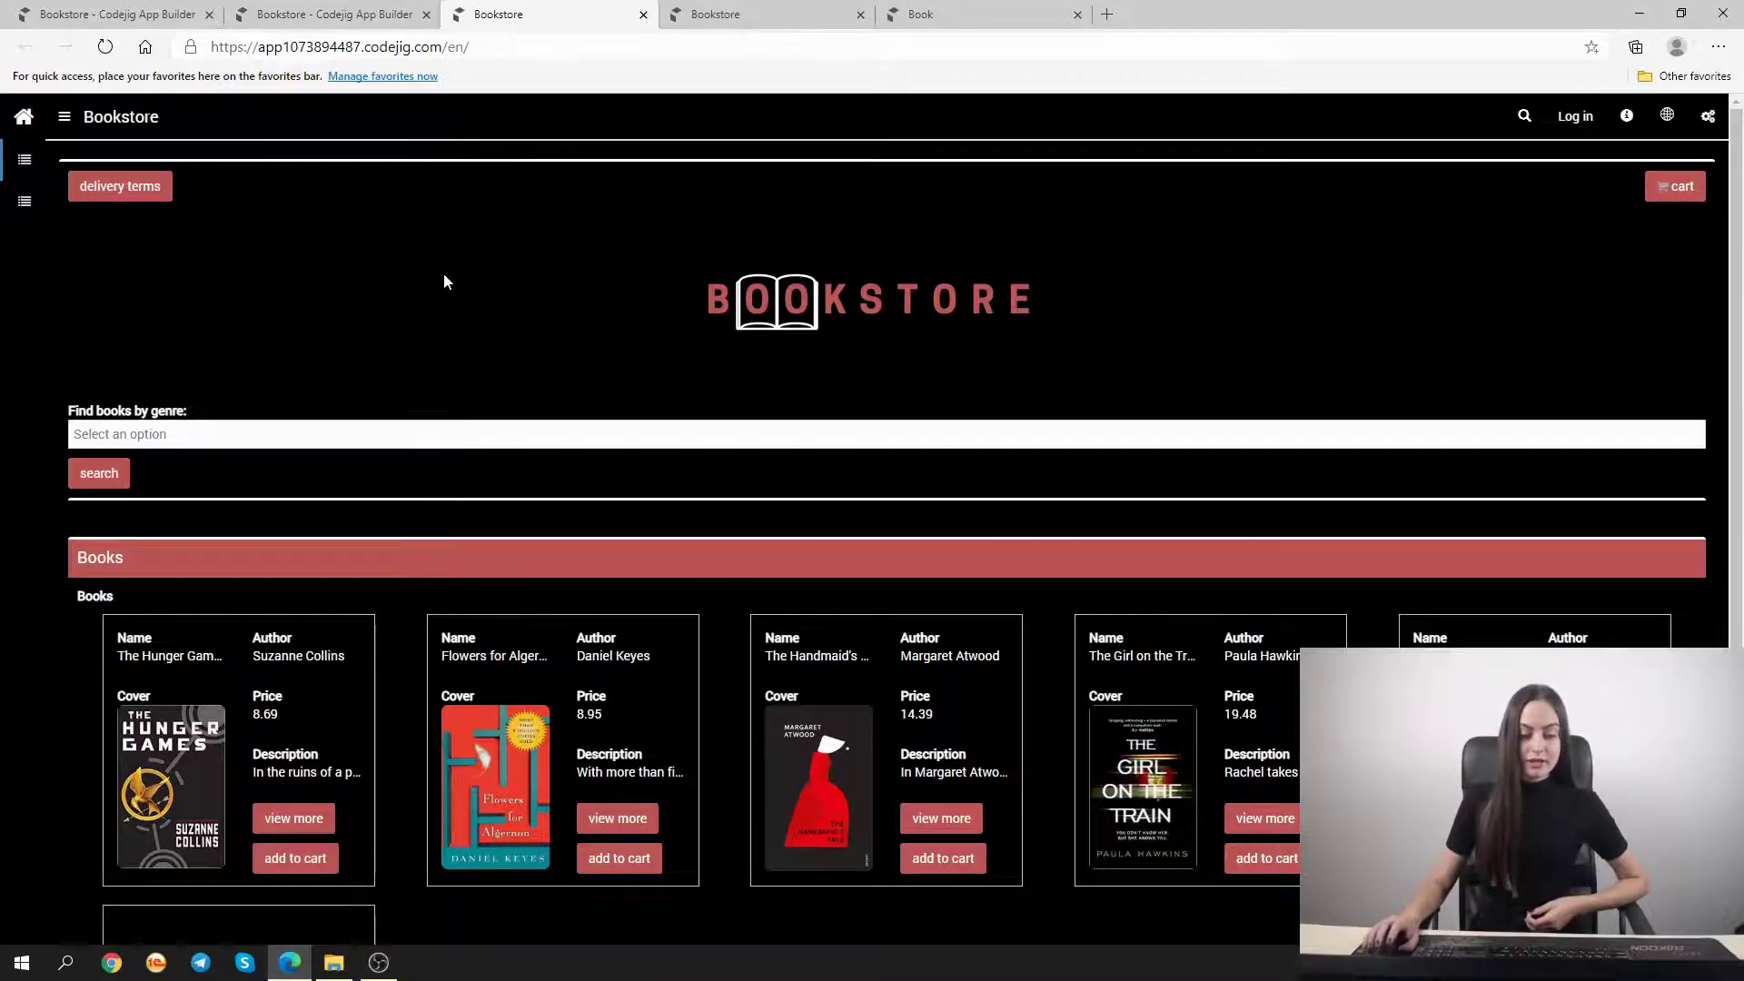
pyautogui.scroll(-3, 475, 285)
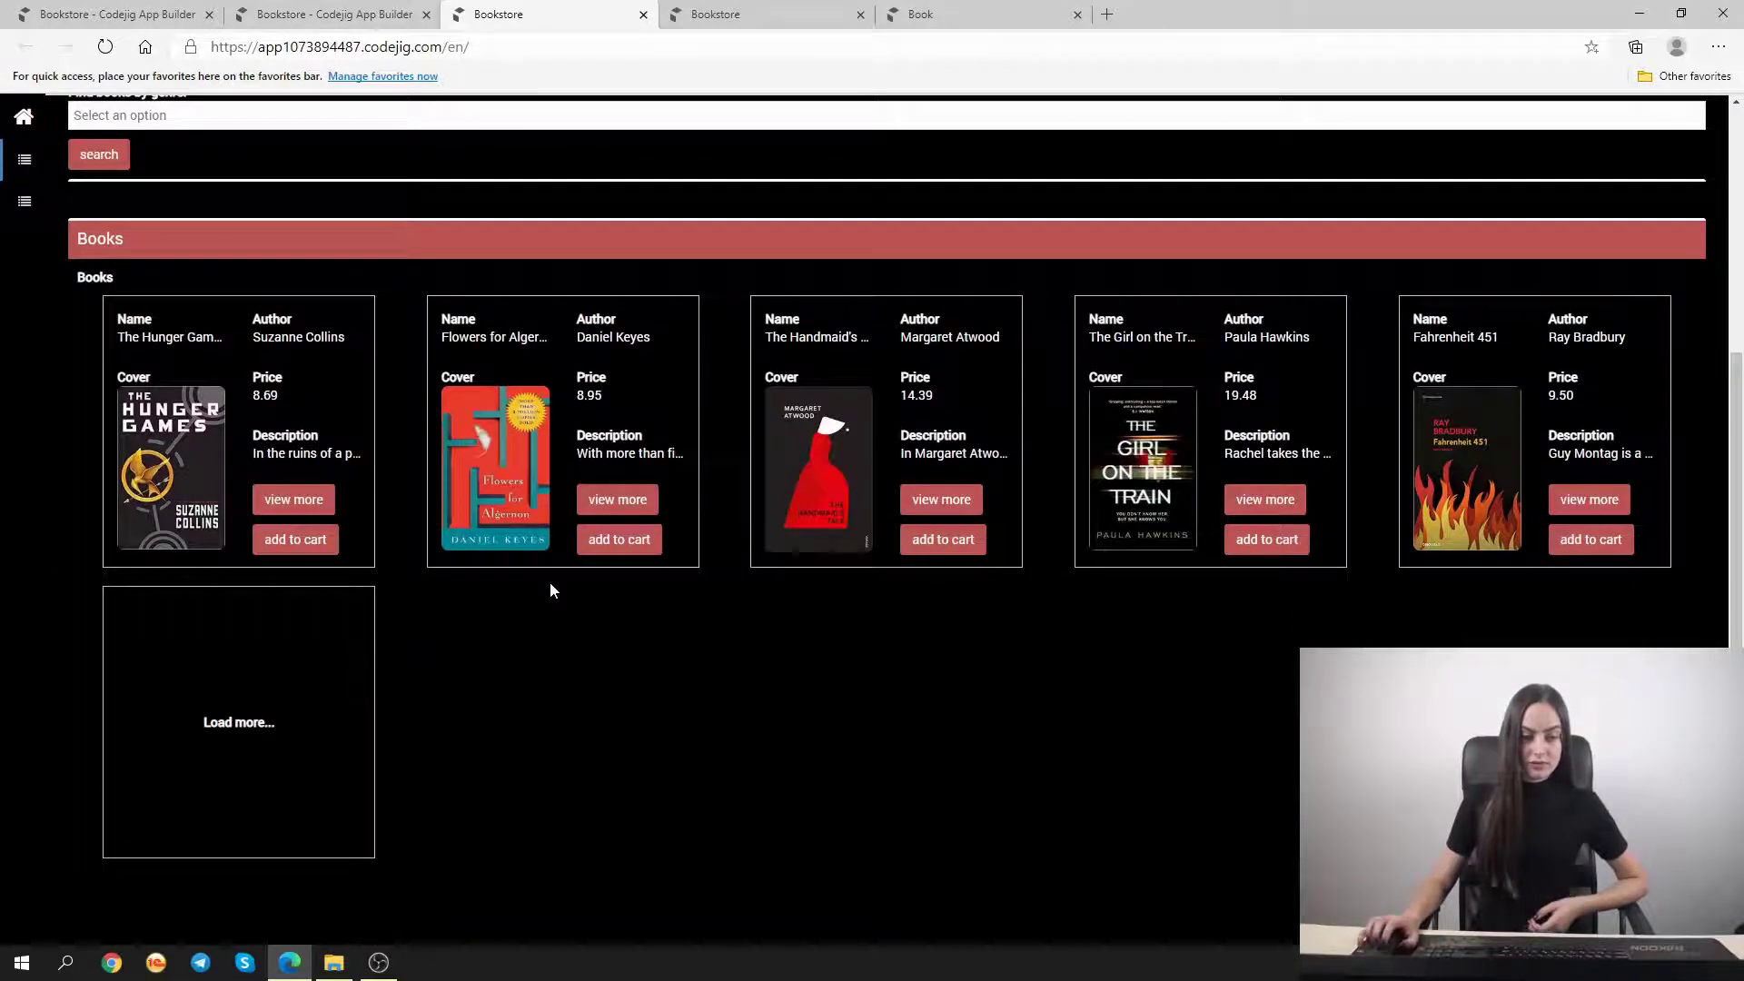
pyautogui.scroll(3, 400, 461)
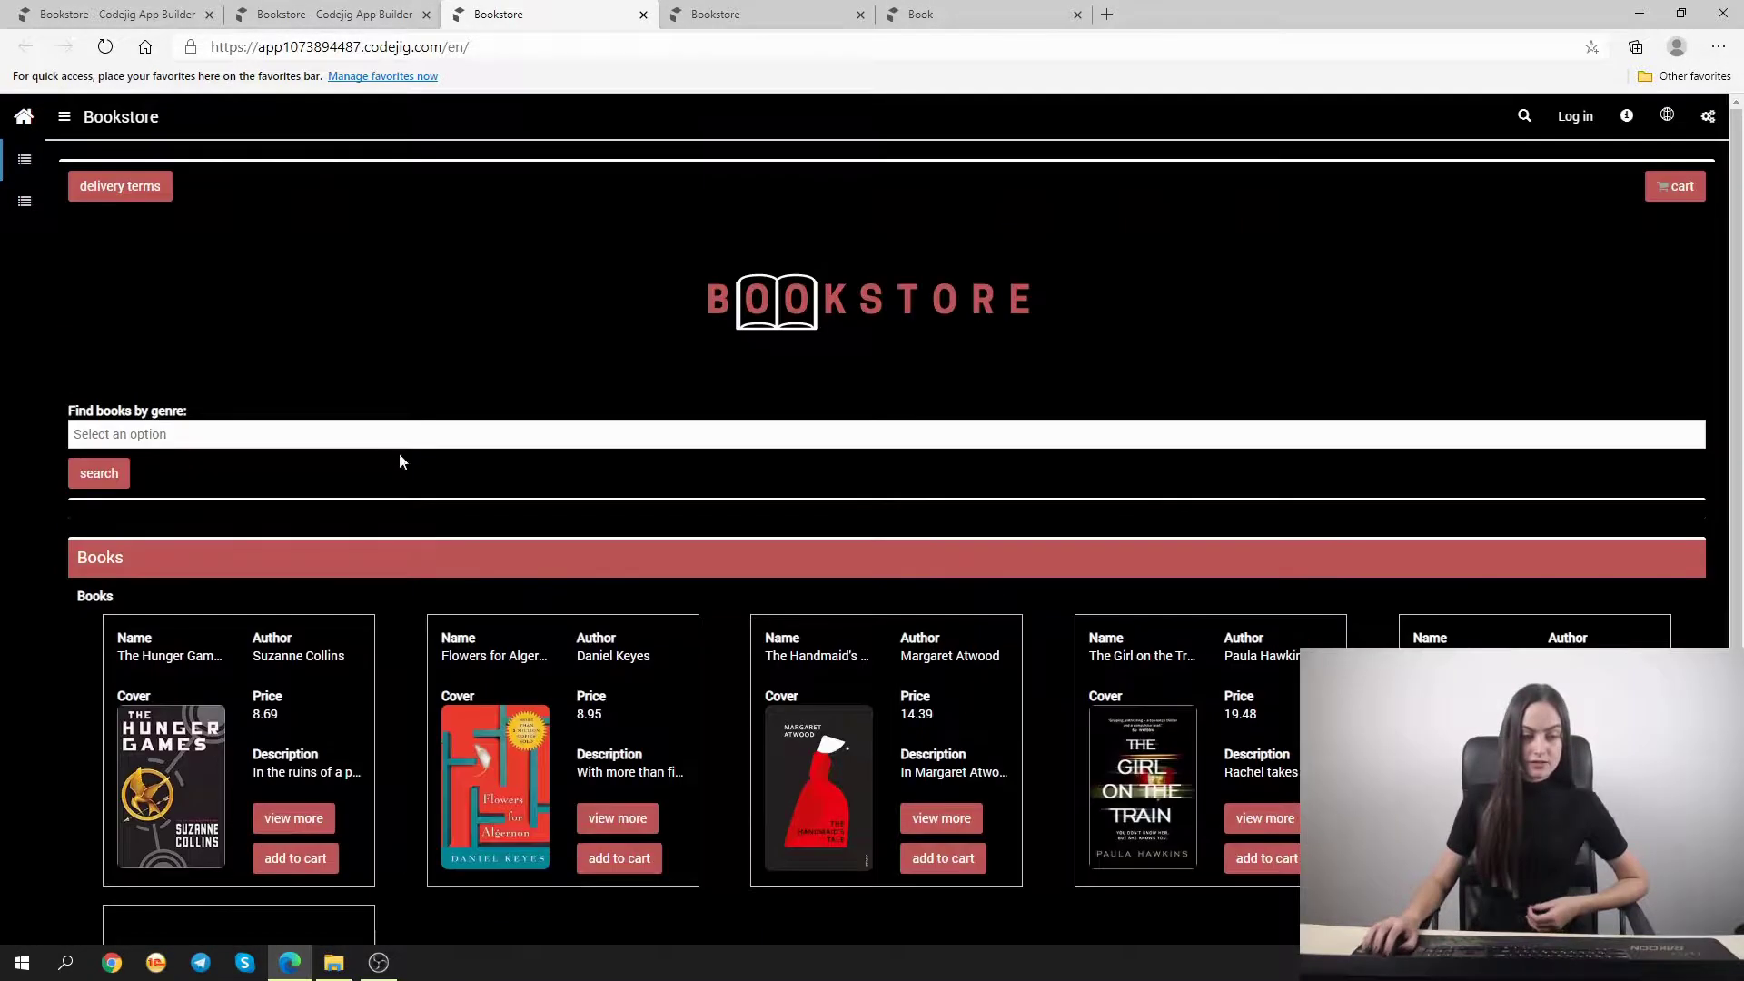
pyautogui.click(253, 432)
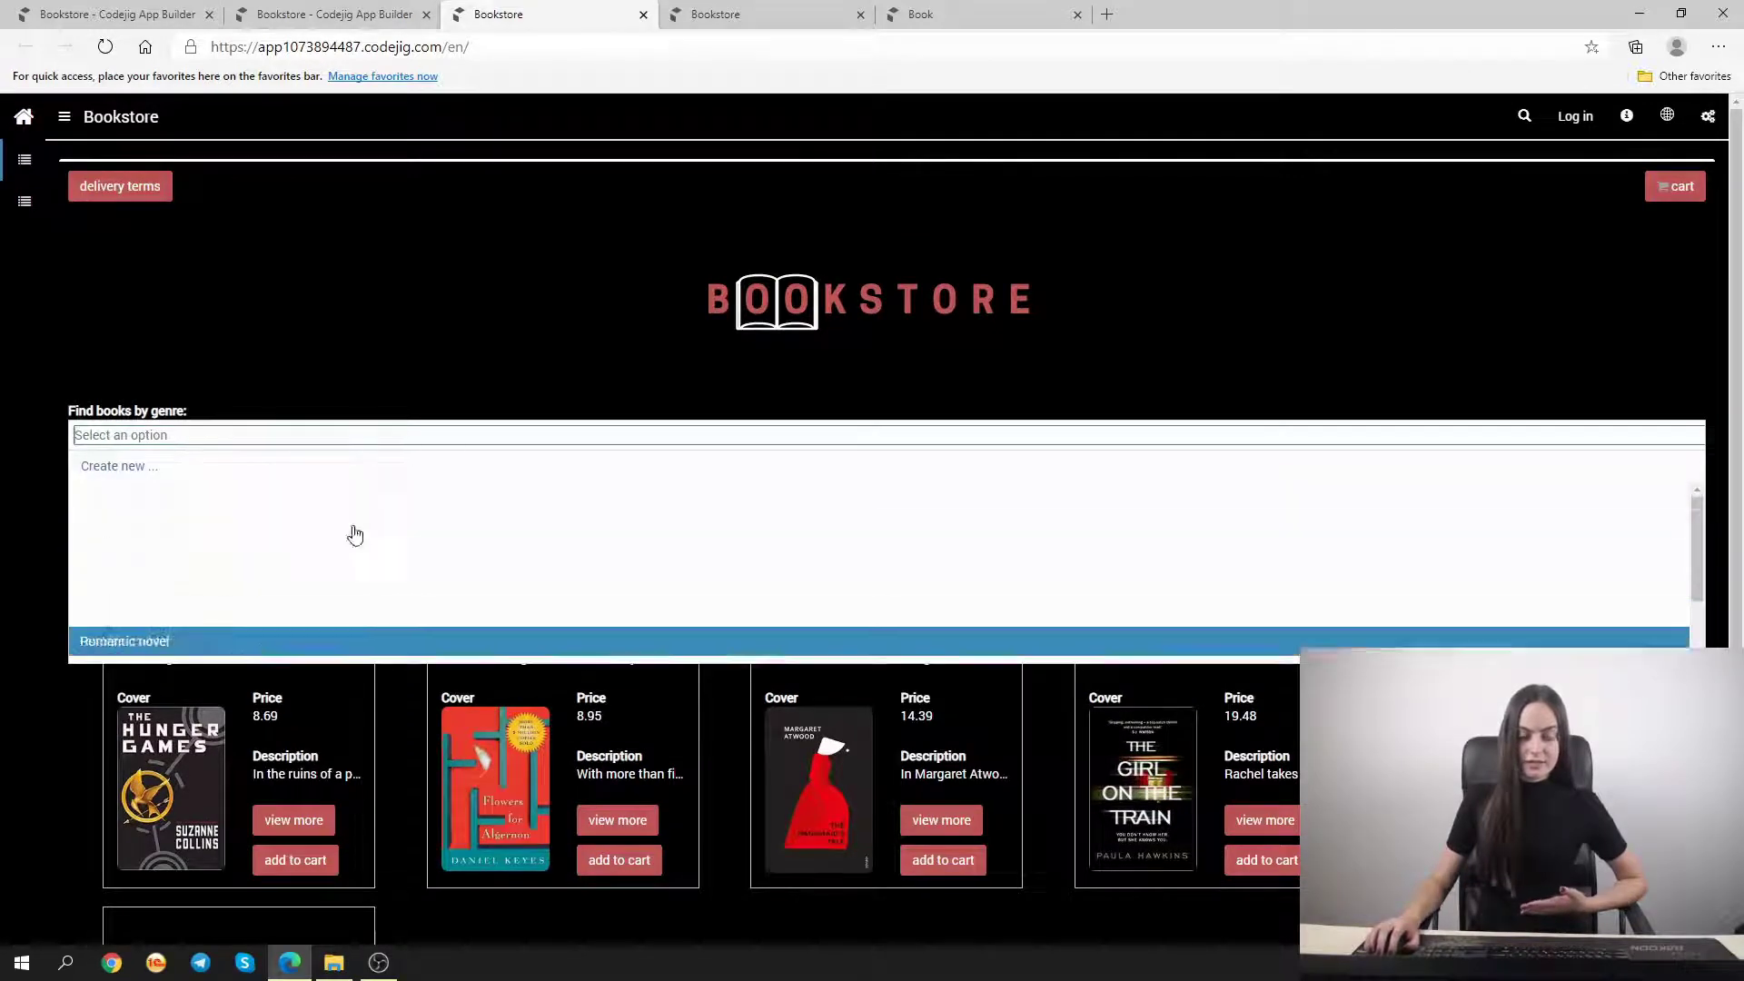
pyautogui.click(384, 375)
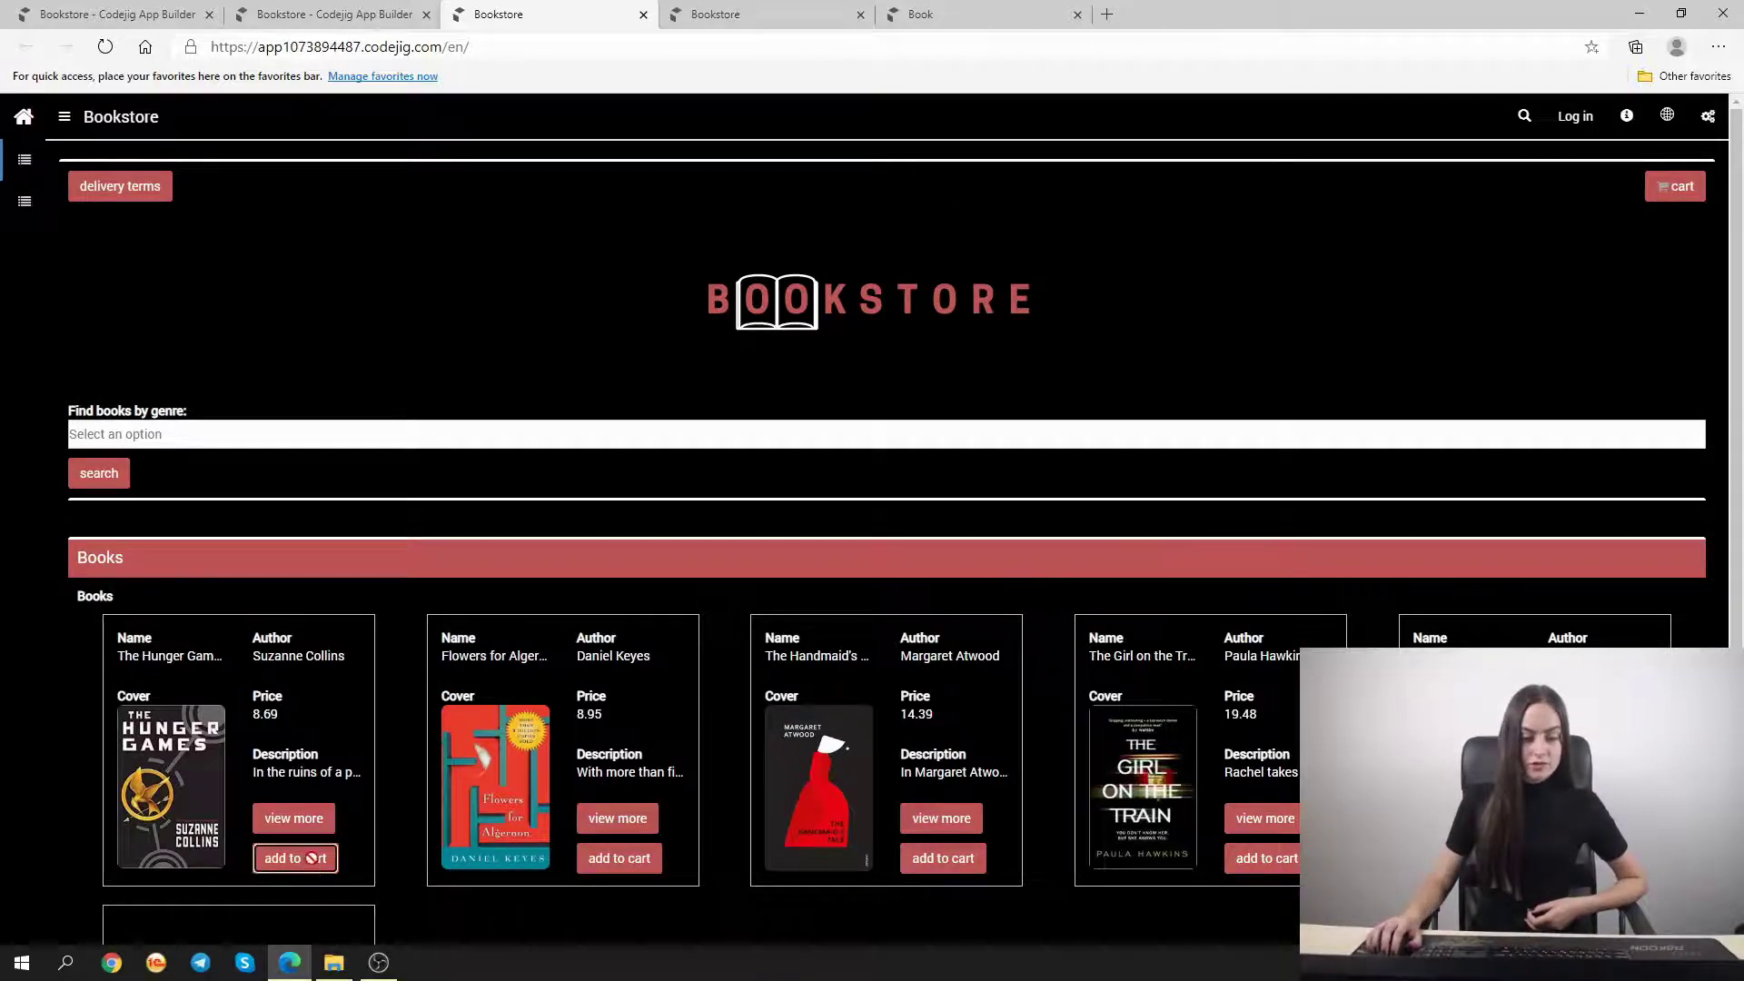
# Open the cart's order page and check its themed layout and side menu
pyautogui.click(1676, 186)
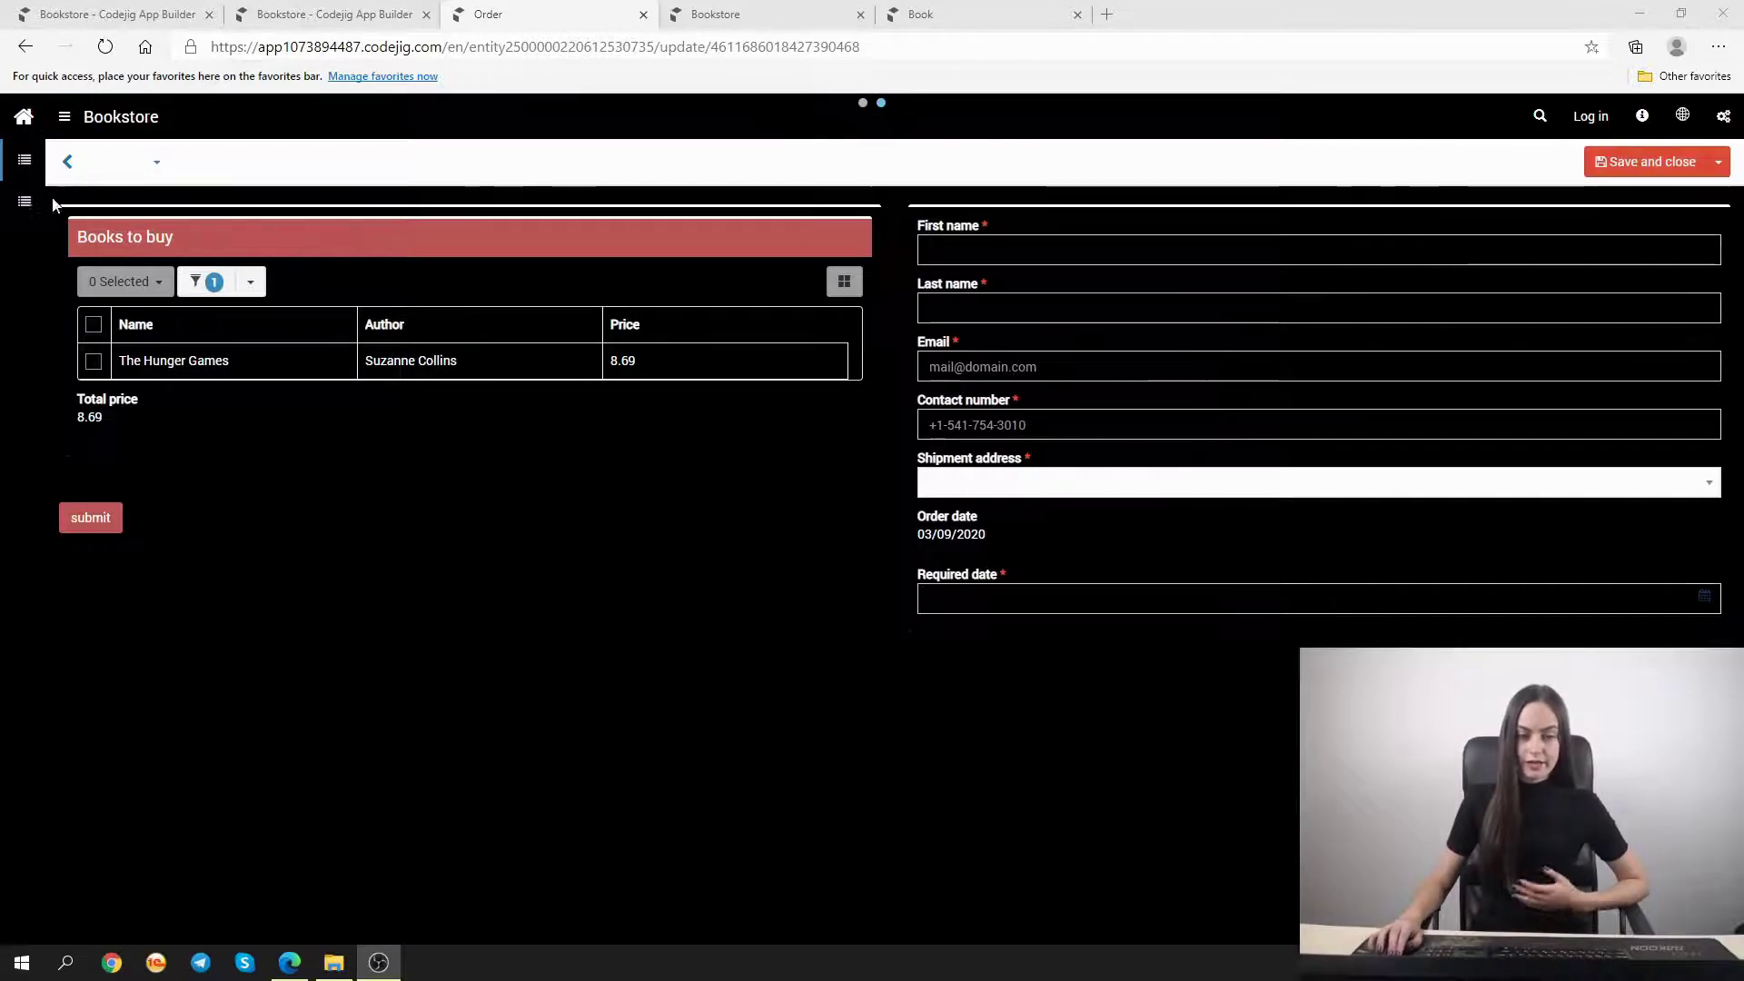
pyautogui.moveTo(39, 183)
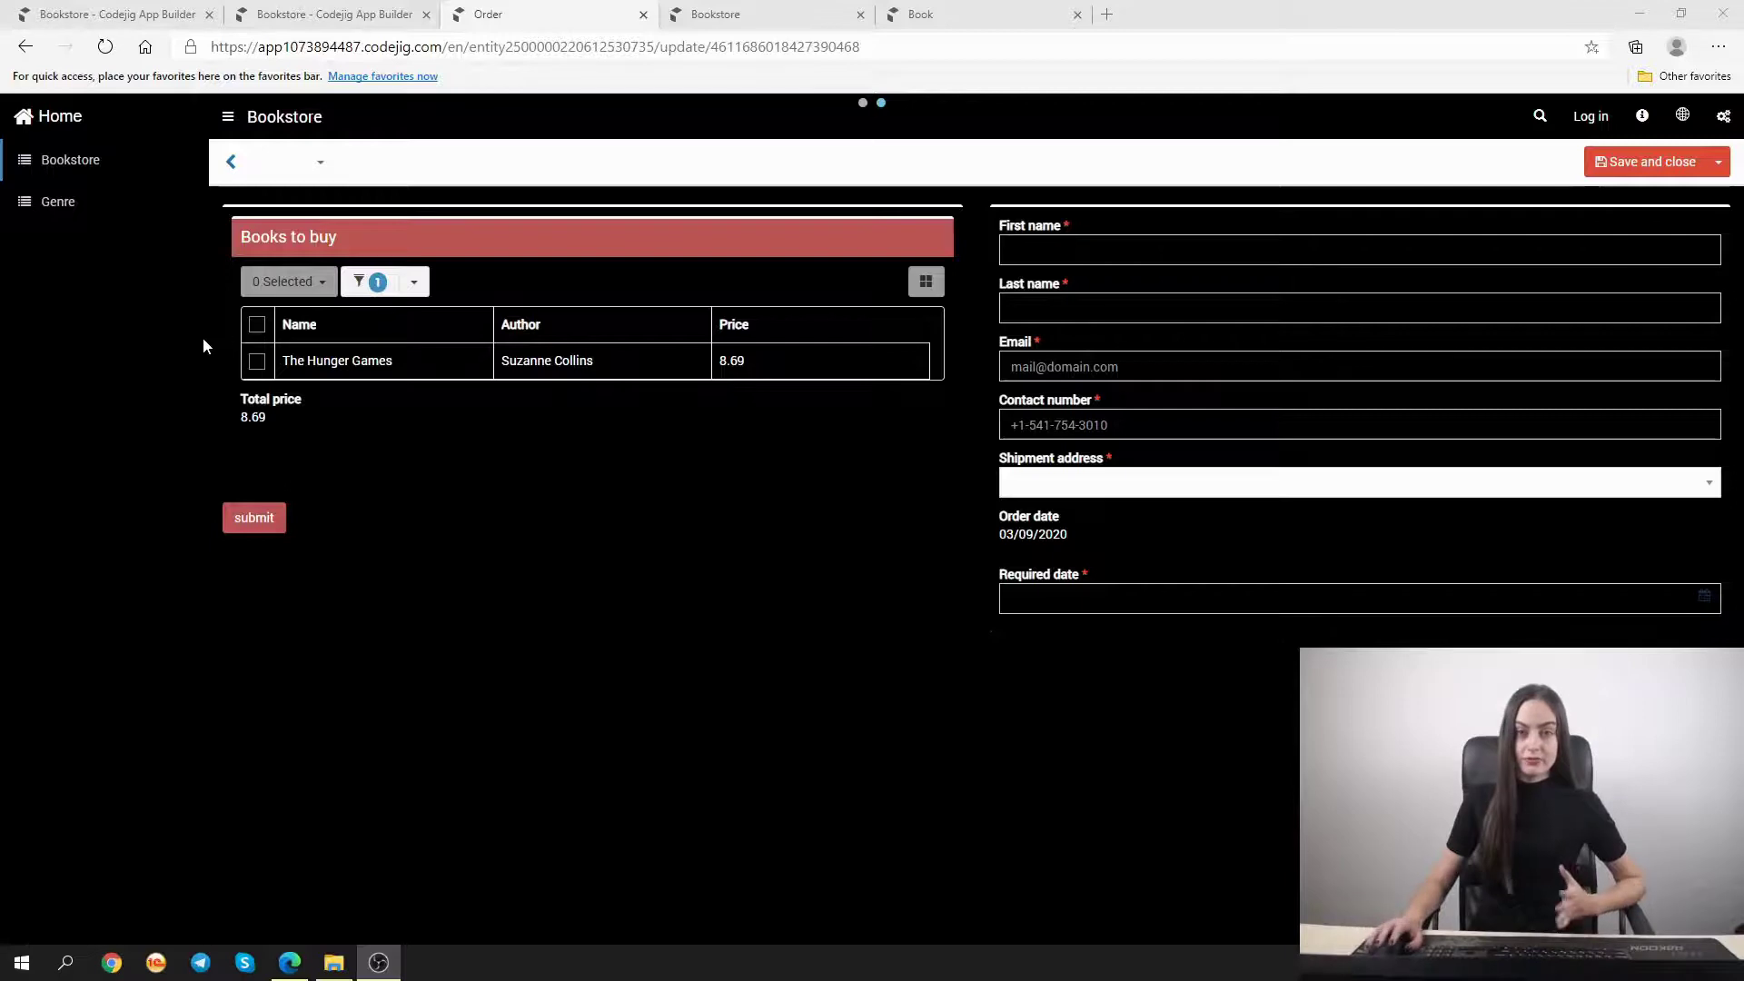
# Turn off Show header and Show toolbar in the Bookstore web page's properties and save the web page
pyautogui.click(327, 14)
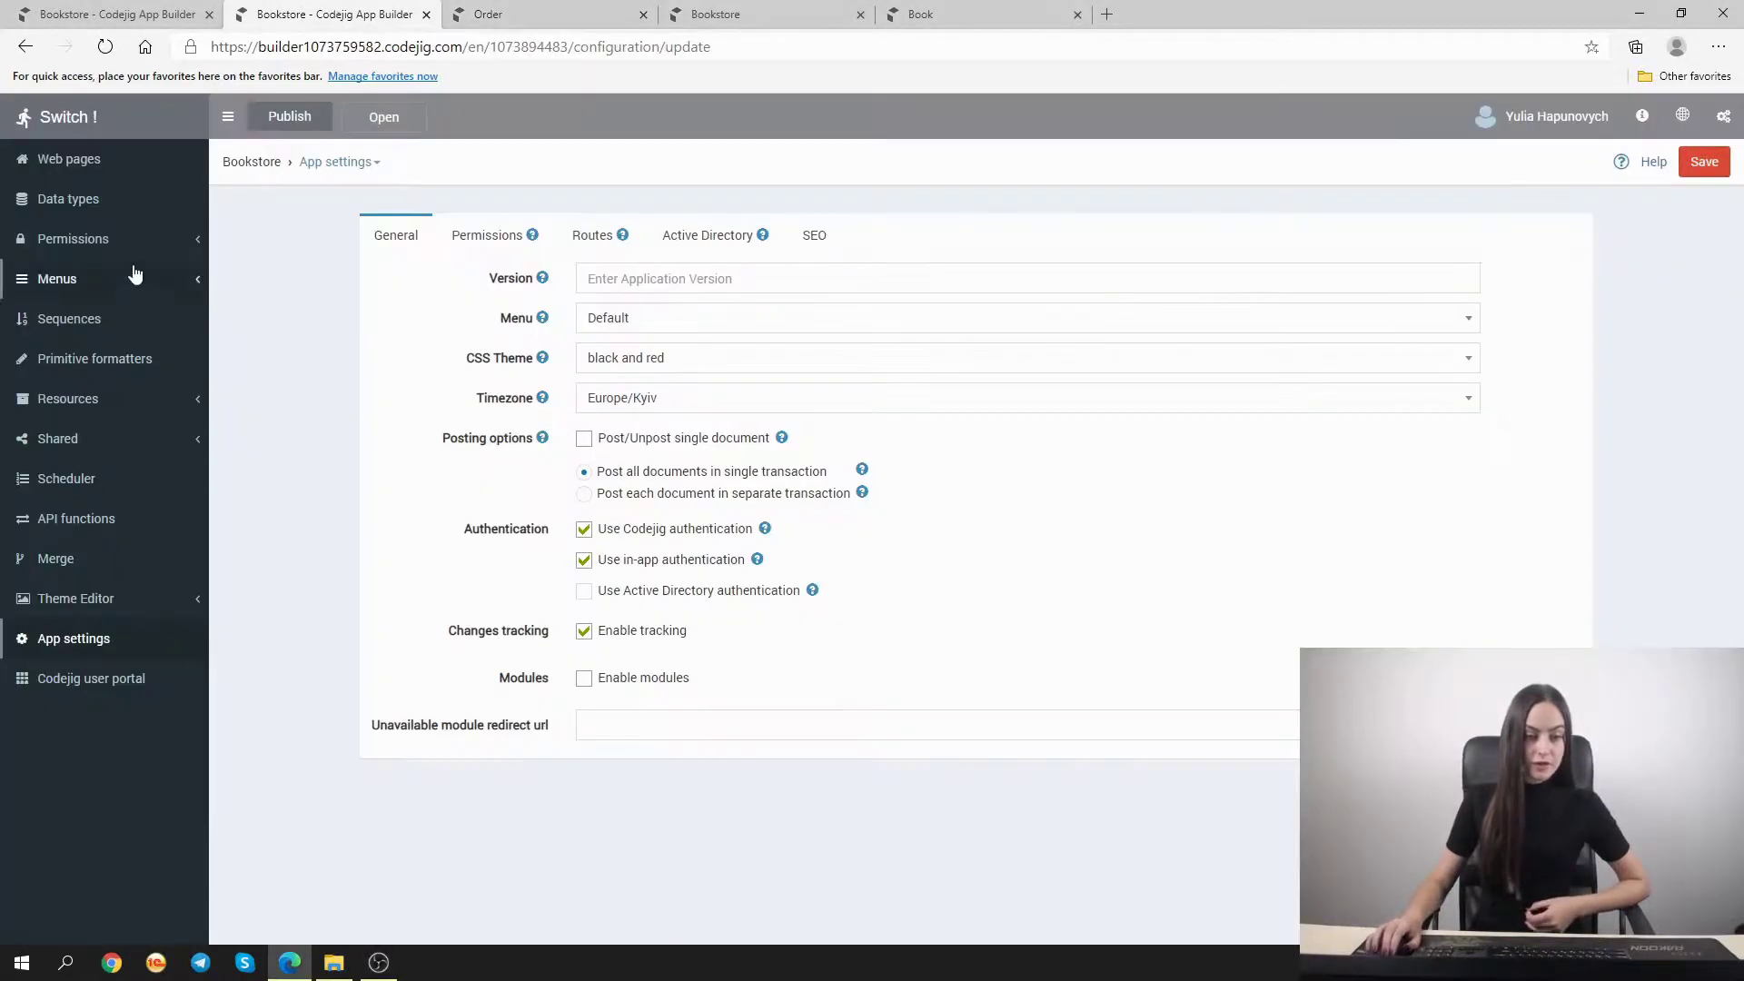
pyautogui.click(104, 165)
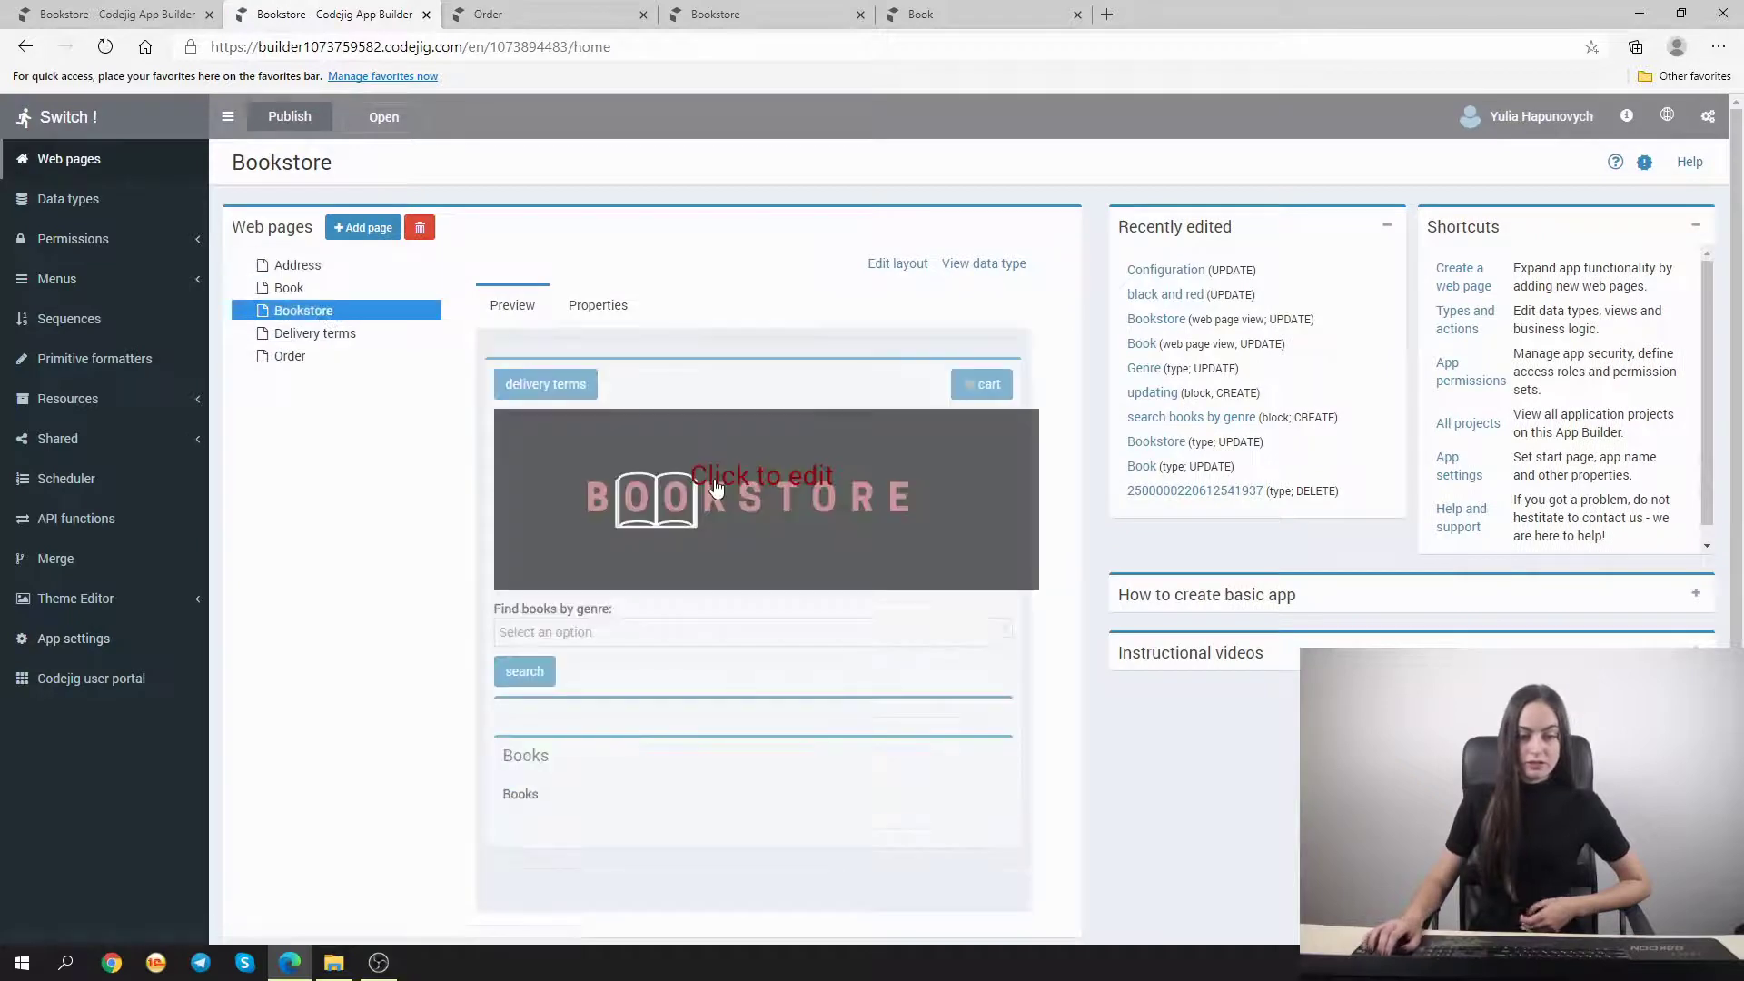
pyautogui.click(715, 488)
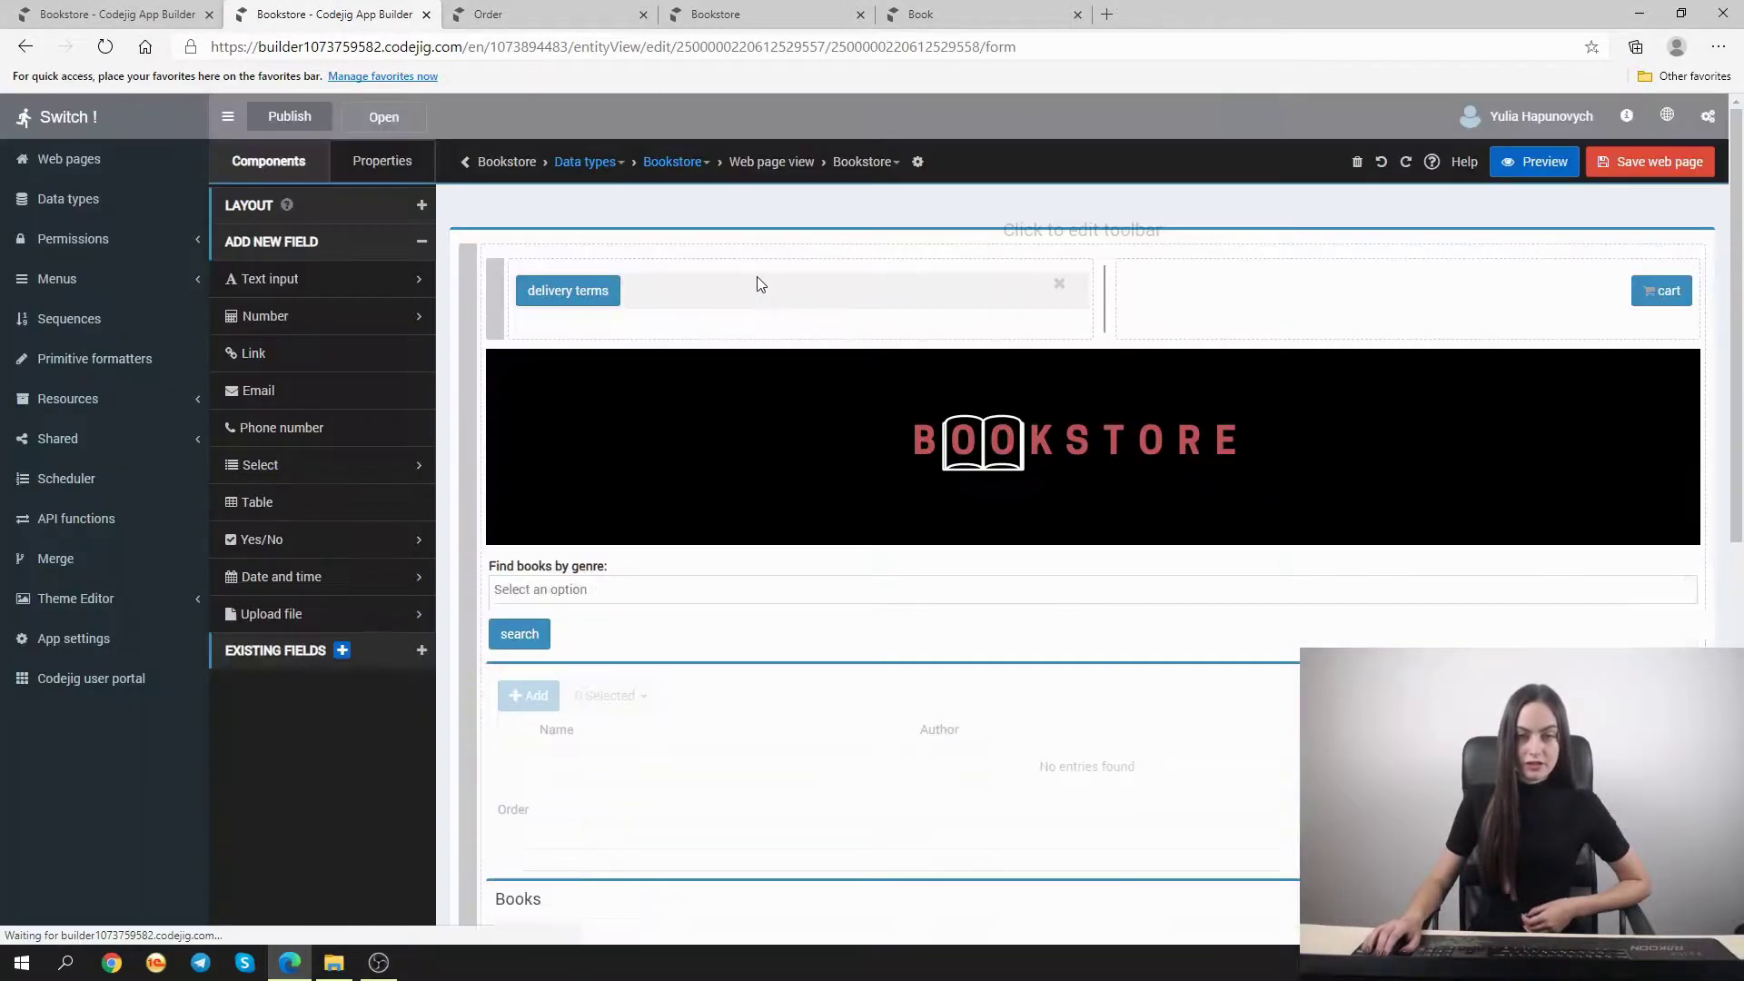
pyautogui.click(926, 166)
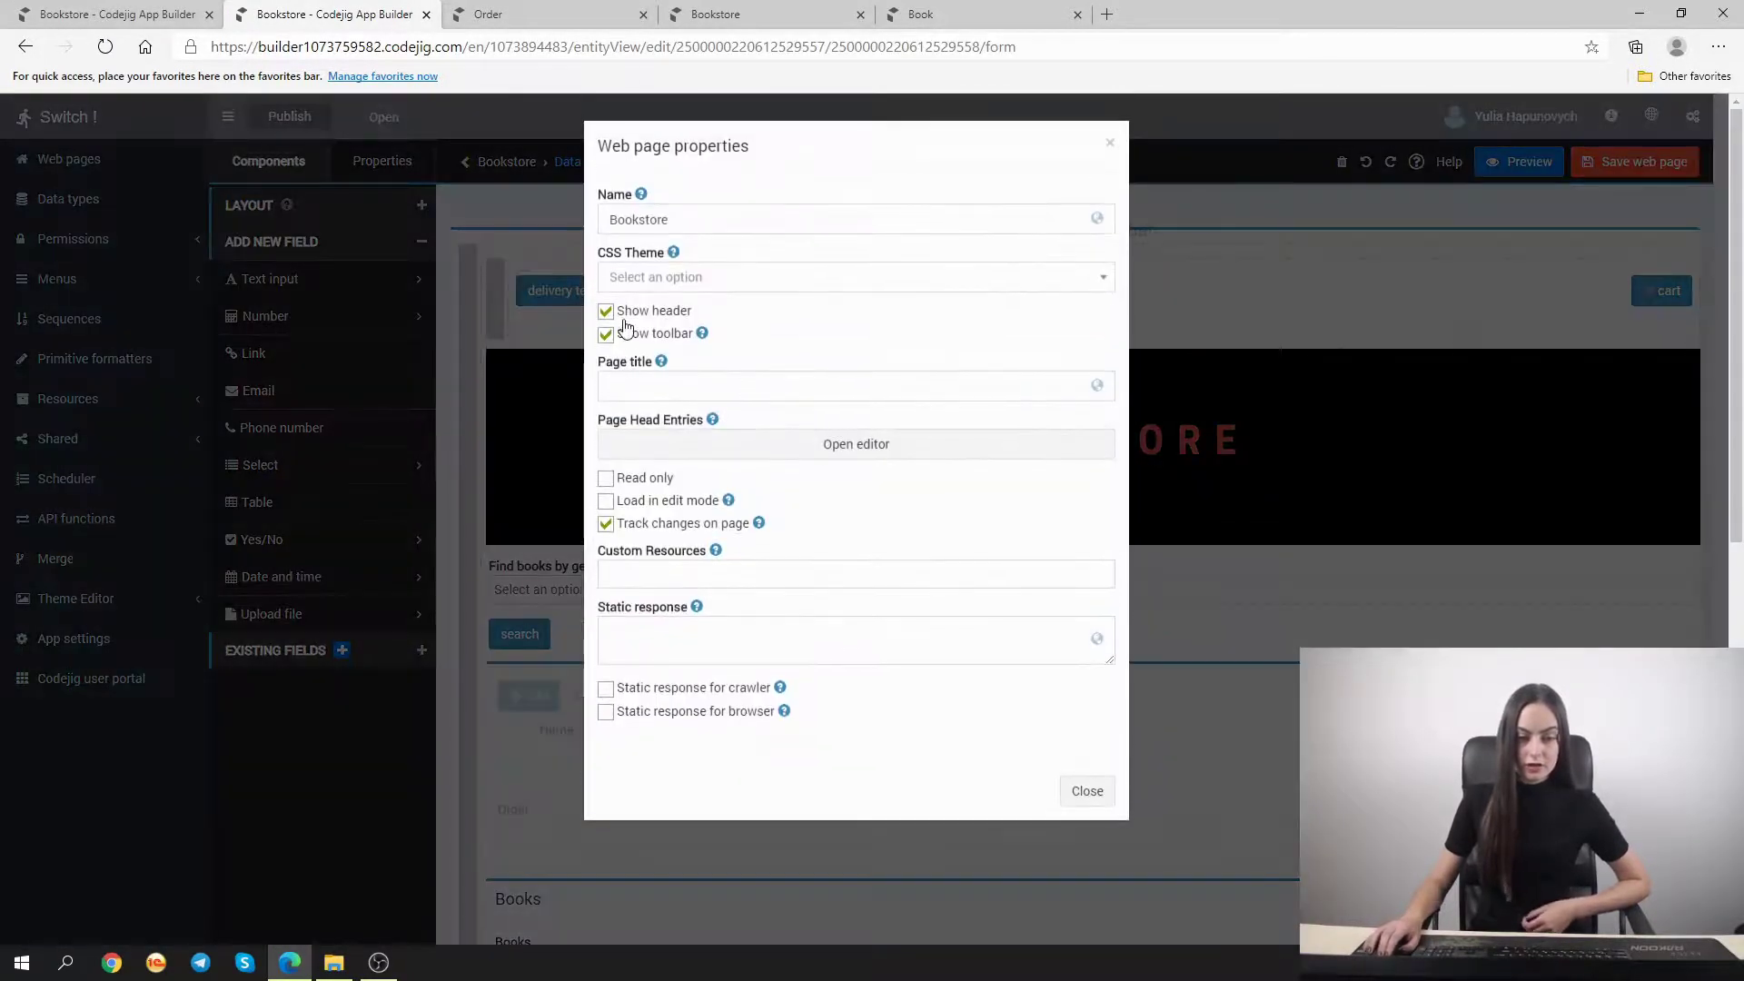
pyautogui.click(607, 312)
pyautogui.click(606, 335)
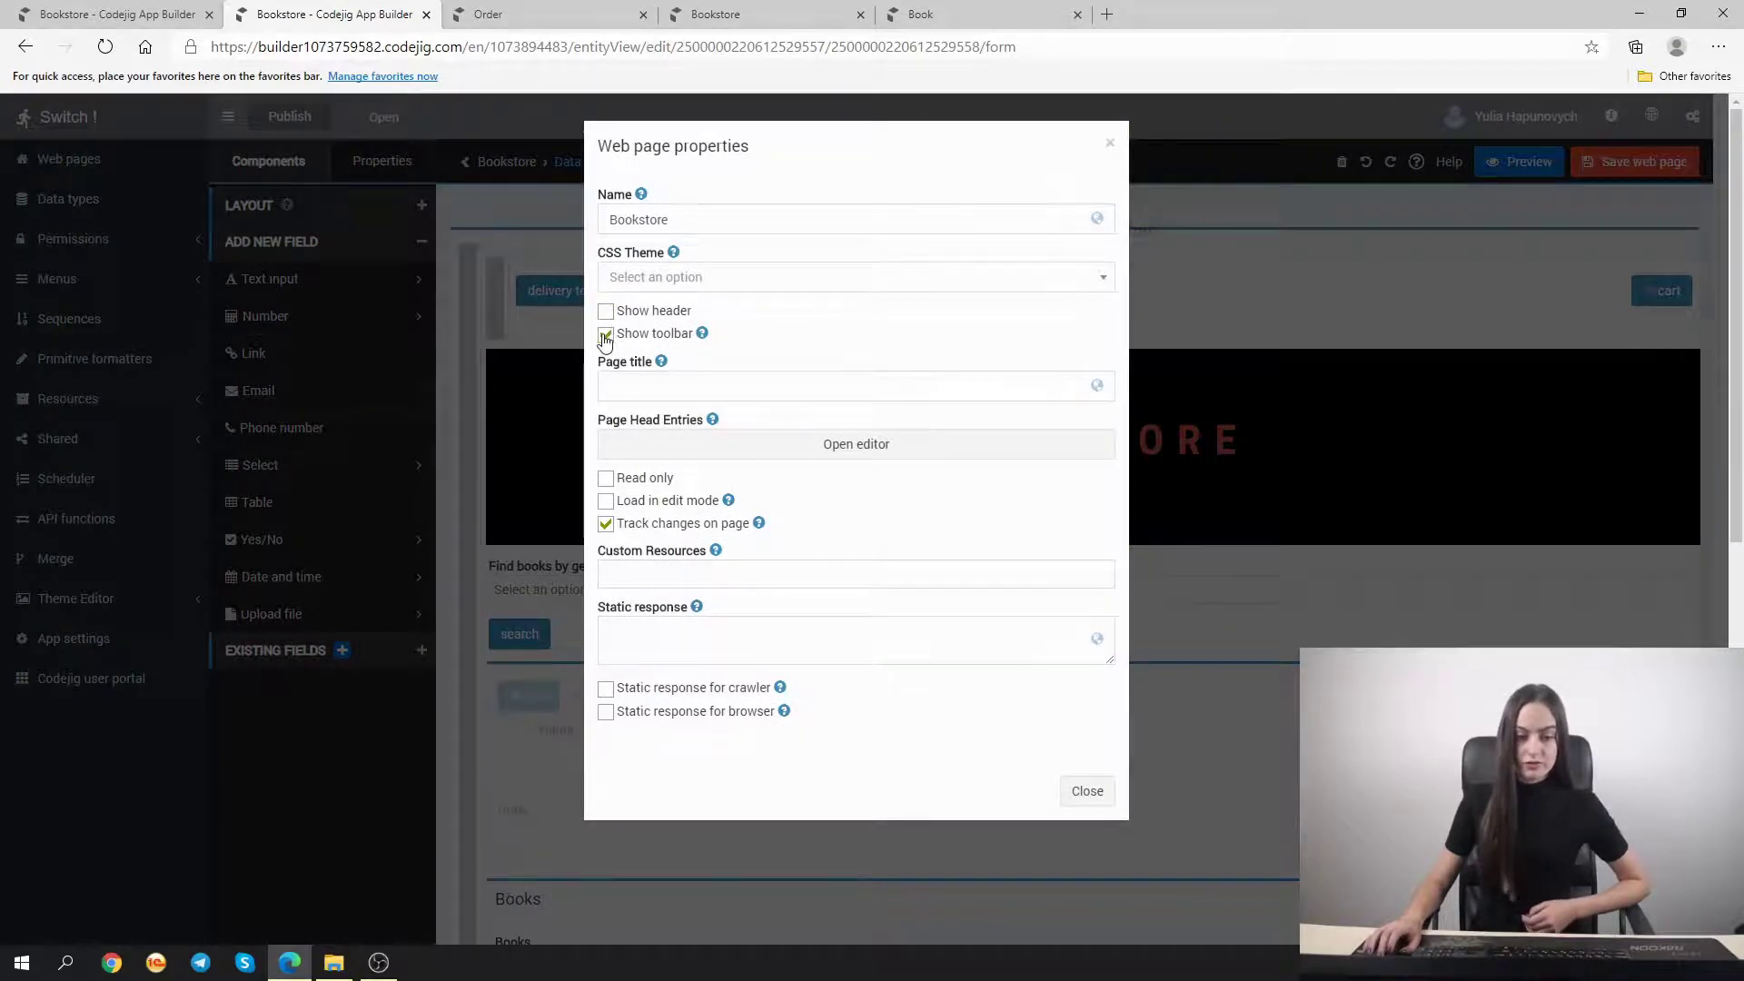
pyautogui.click(1109, 144)
pyautogui.click(1658, 160)
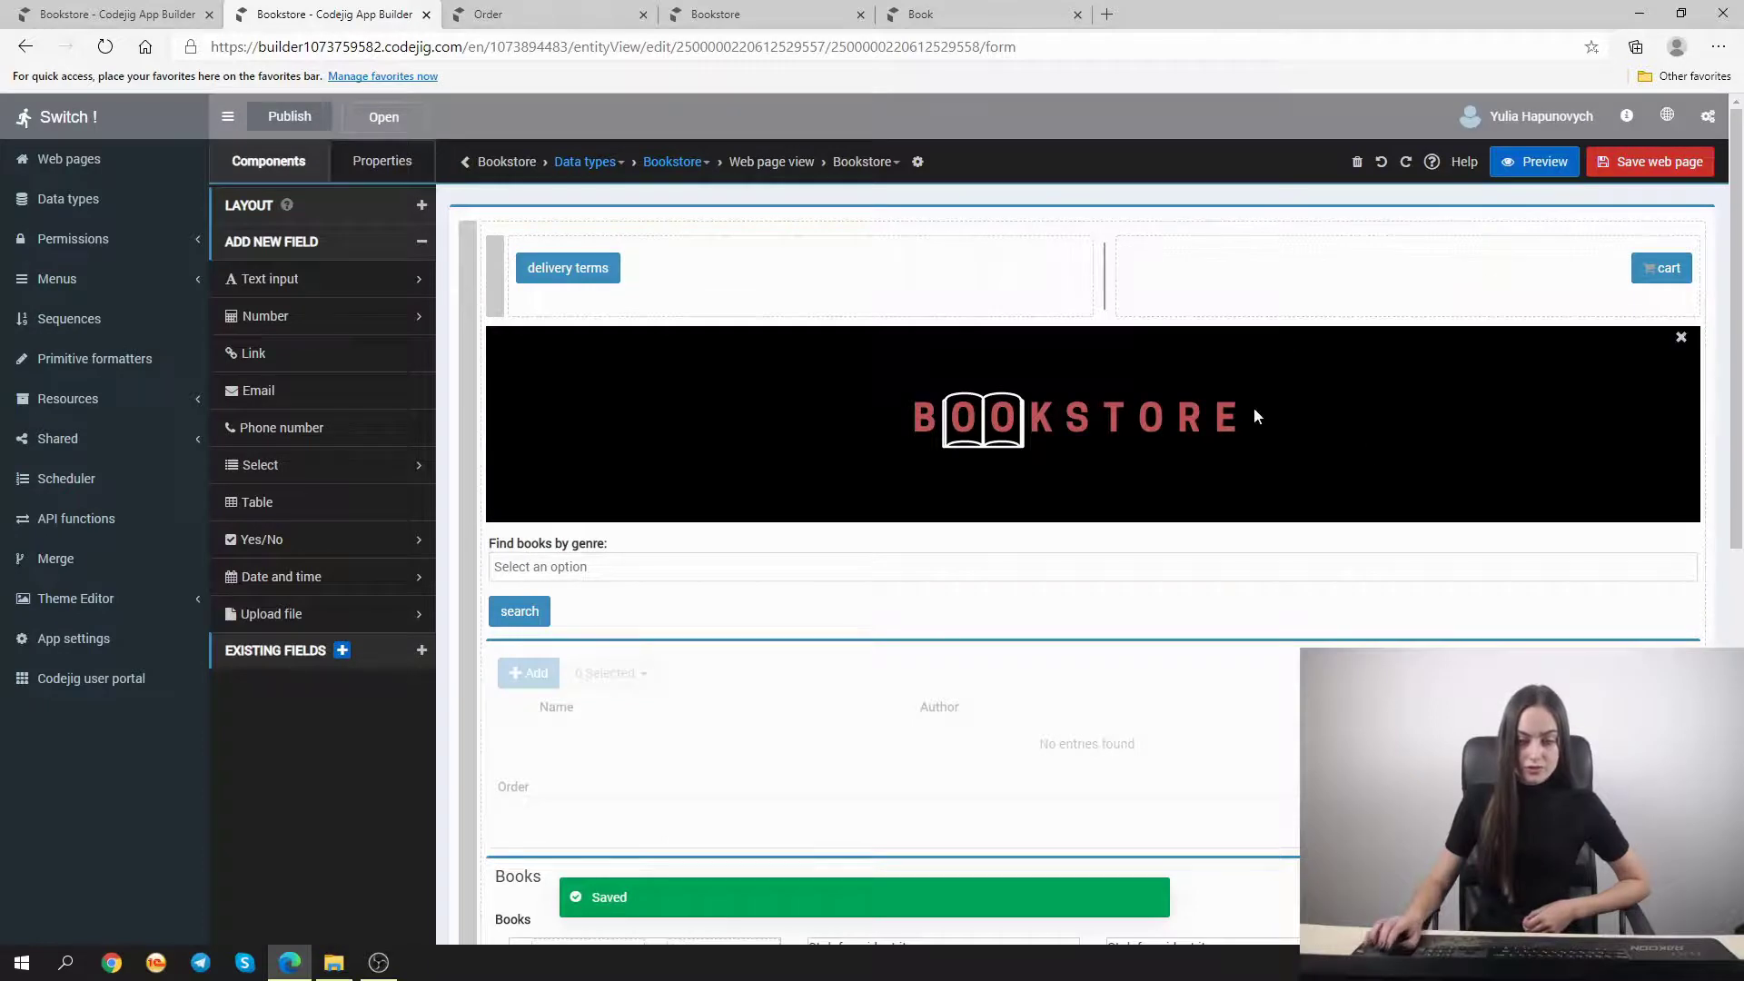
# Add a group box below the header image, place the genre search field and search button in it, and save the web page
pyautogui.click(391, 205)
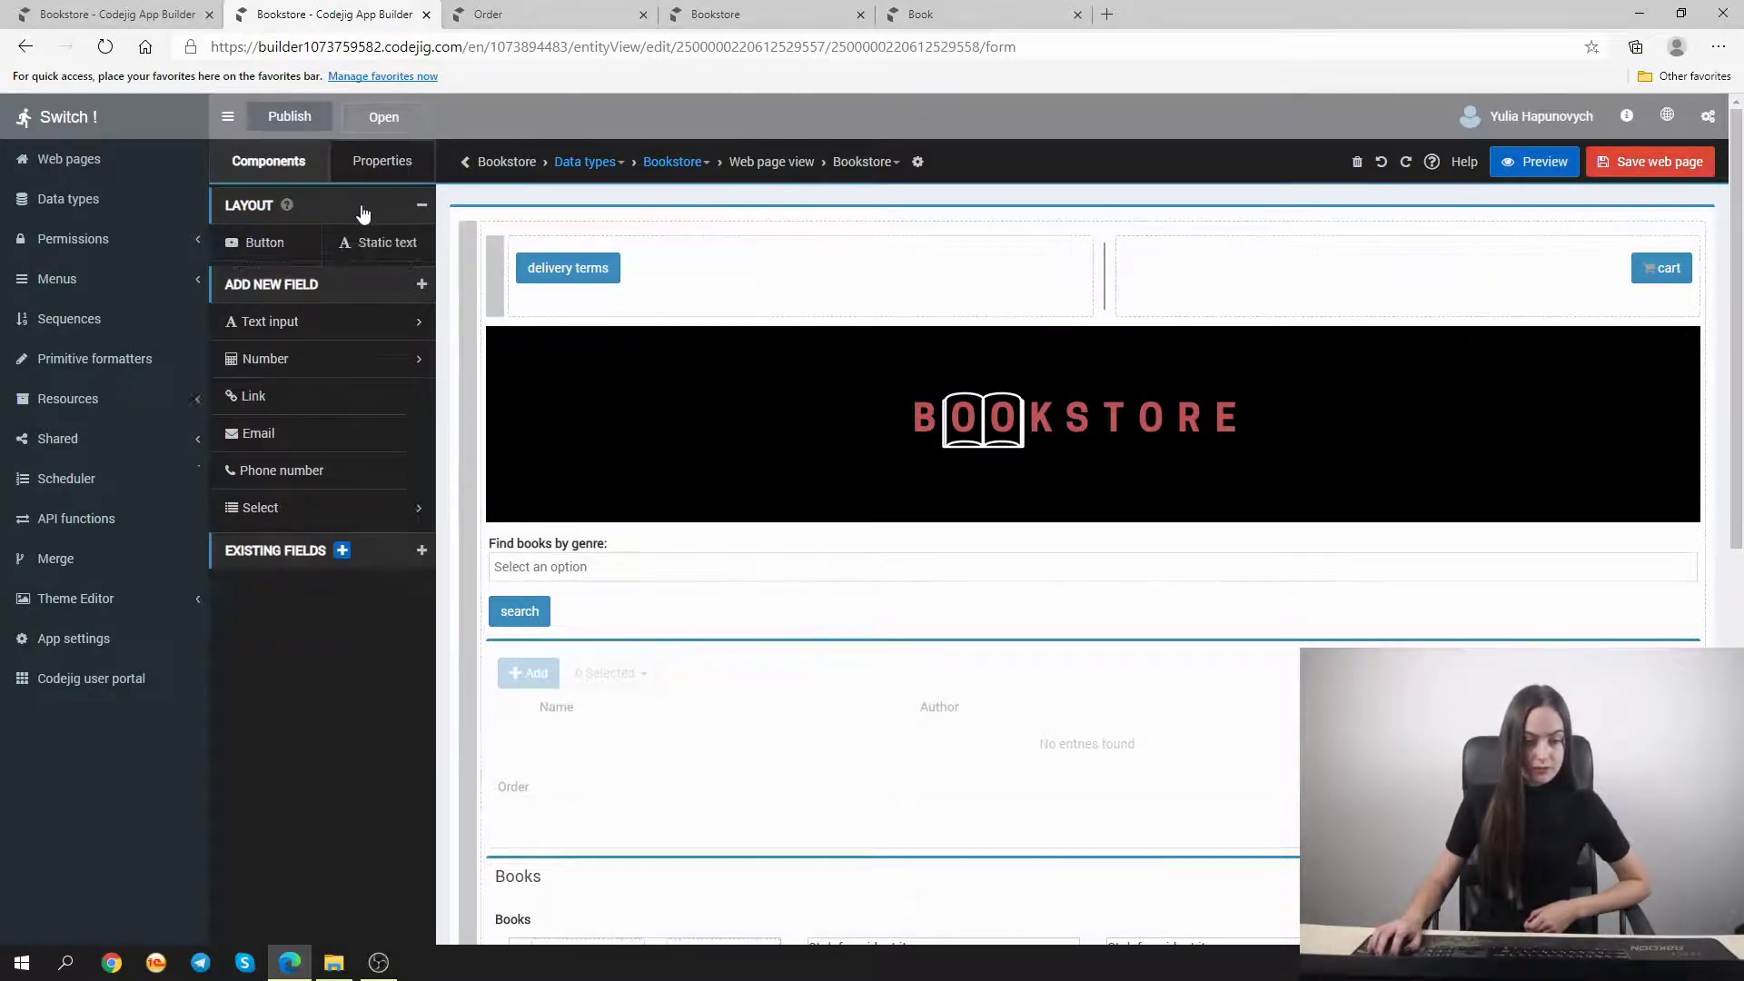
pyautogui.moveTo(650, 297); pyautogui.dragTo(897, 554)
pyautogui.scroll(-3, 1043, 661)
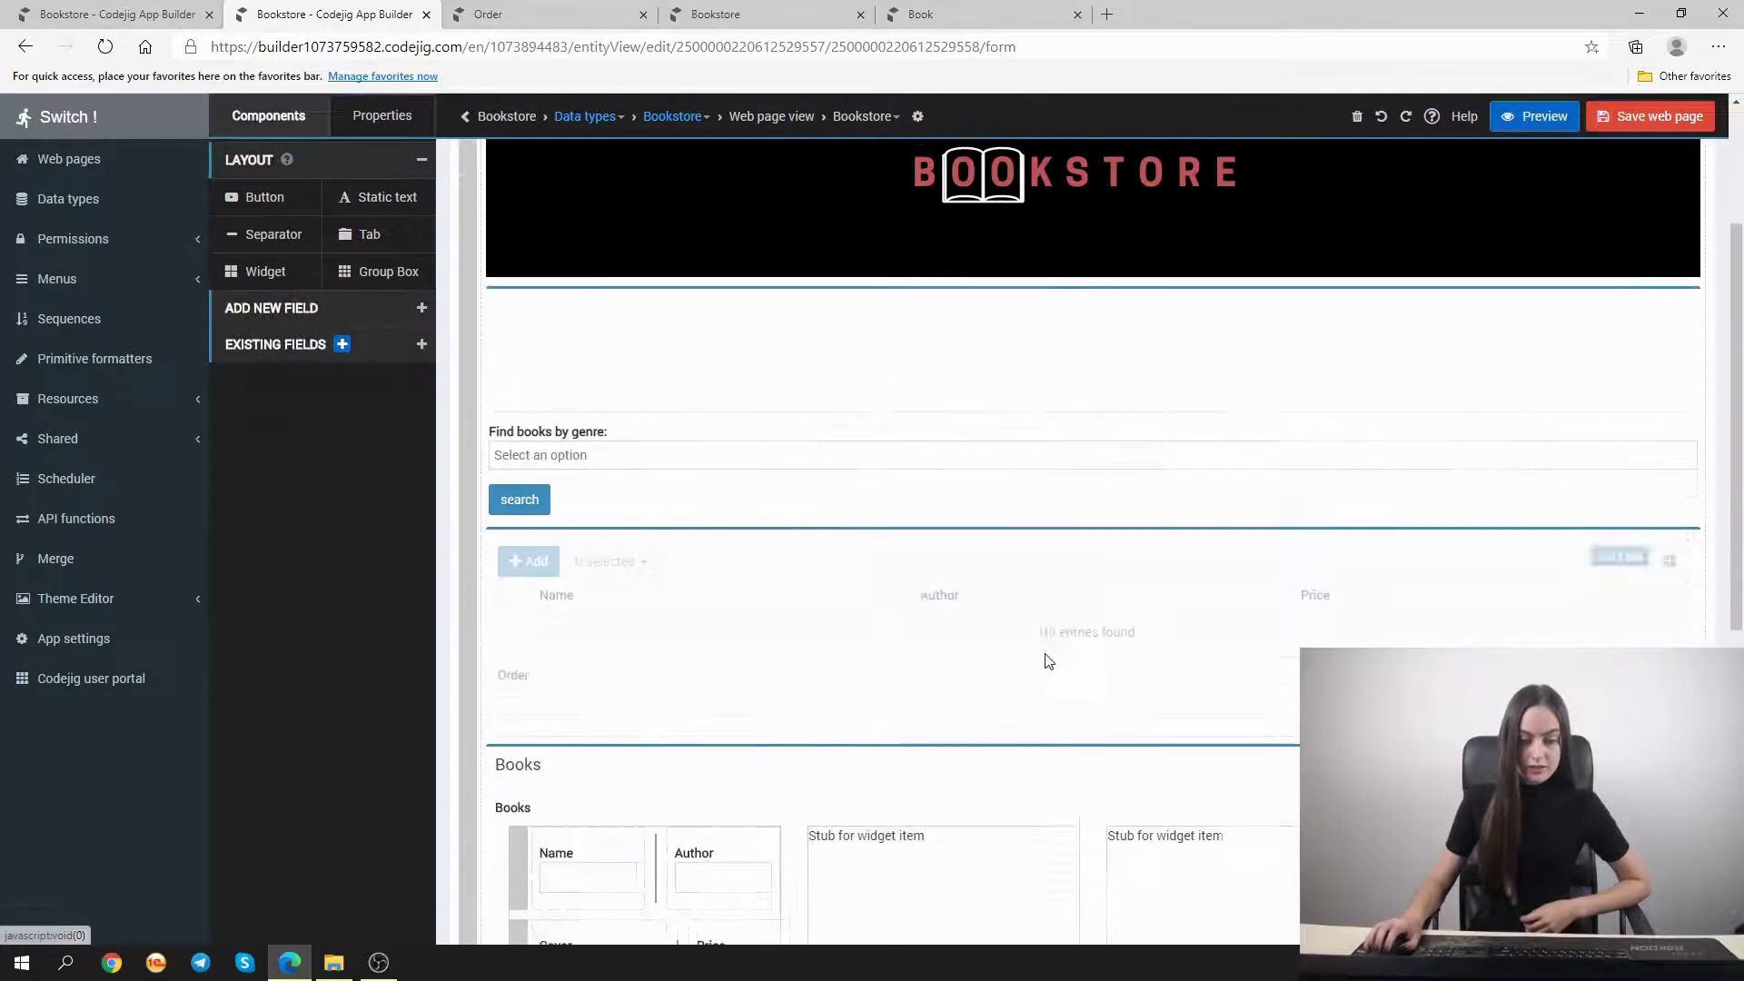
pyautogui.moveTo(577, 424); pyautogui.dragTo(565, 375)
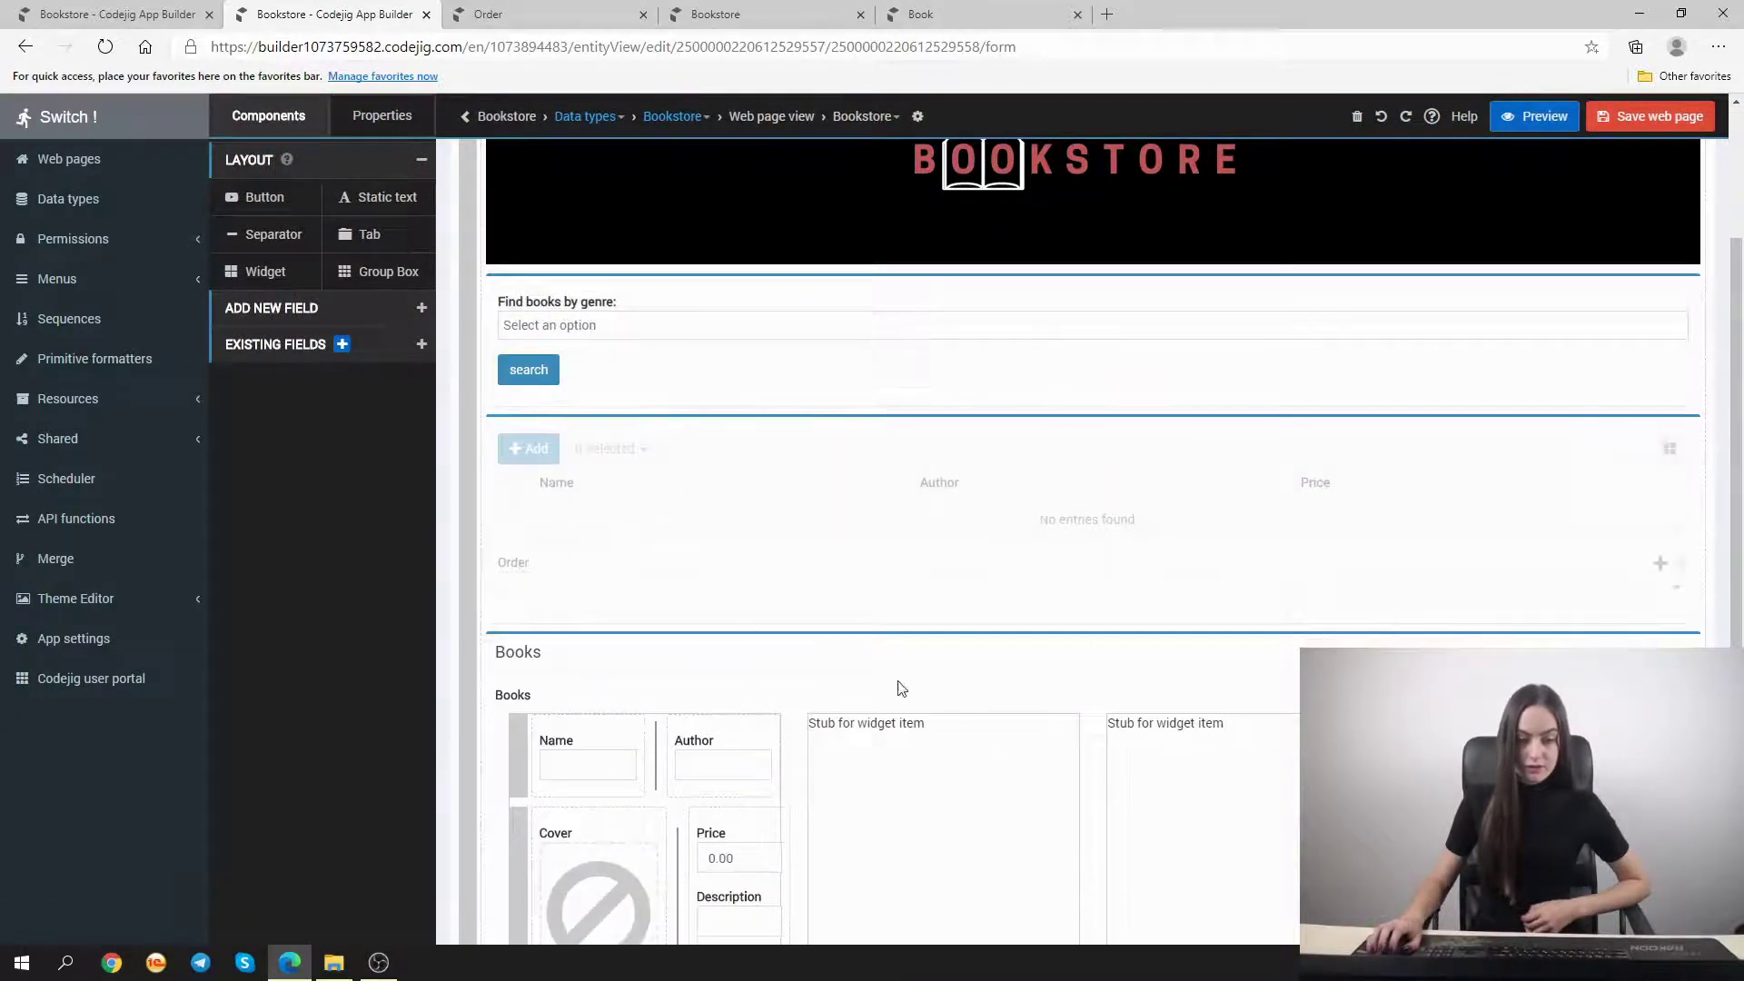
pyautogui.scroll(3, 908, 683)
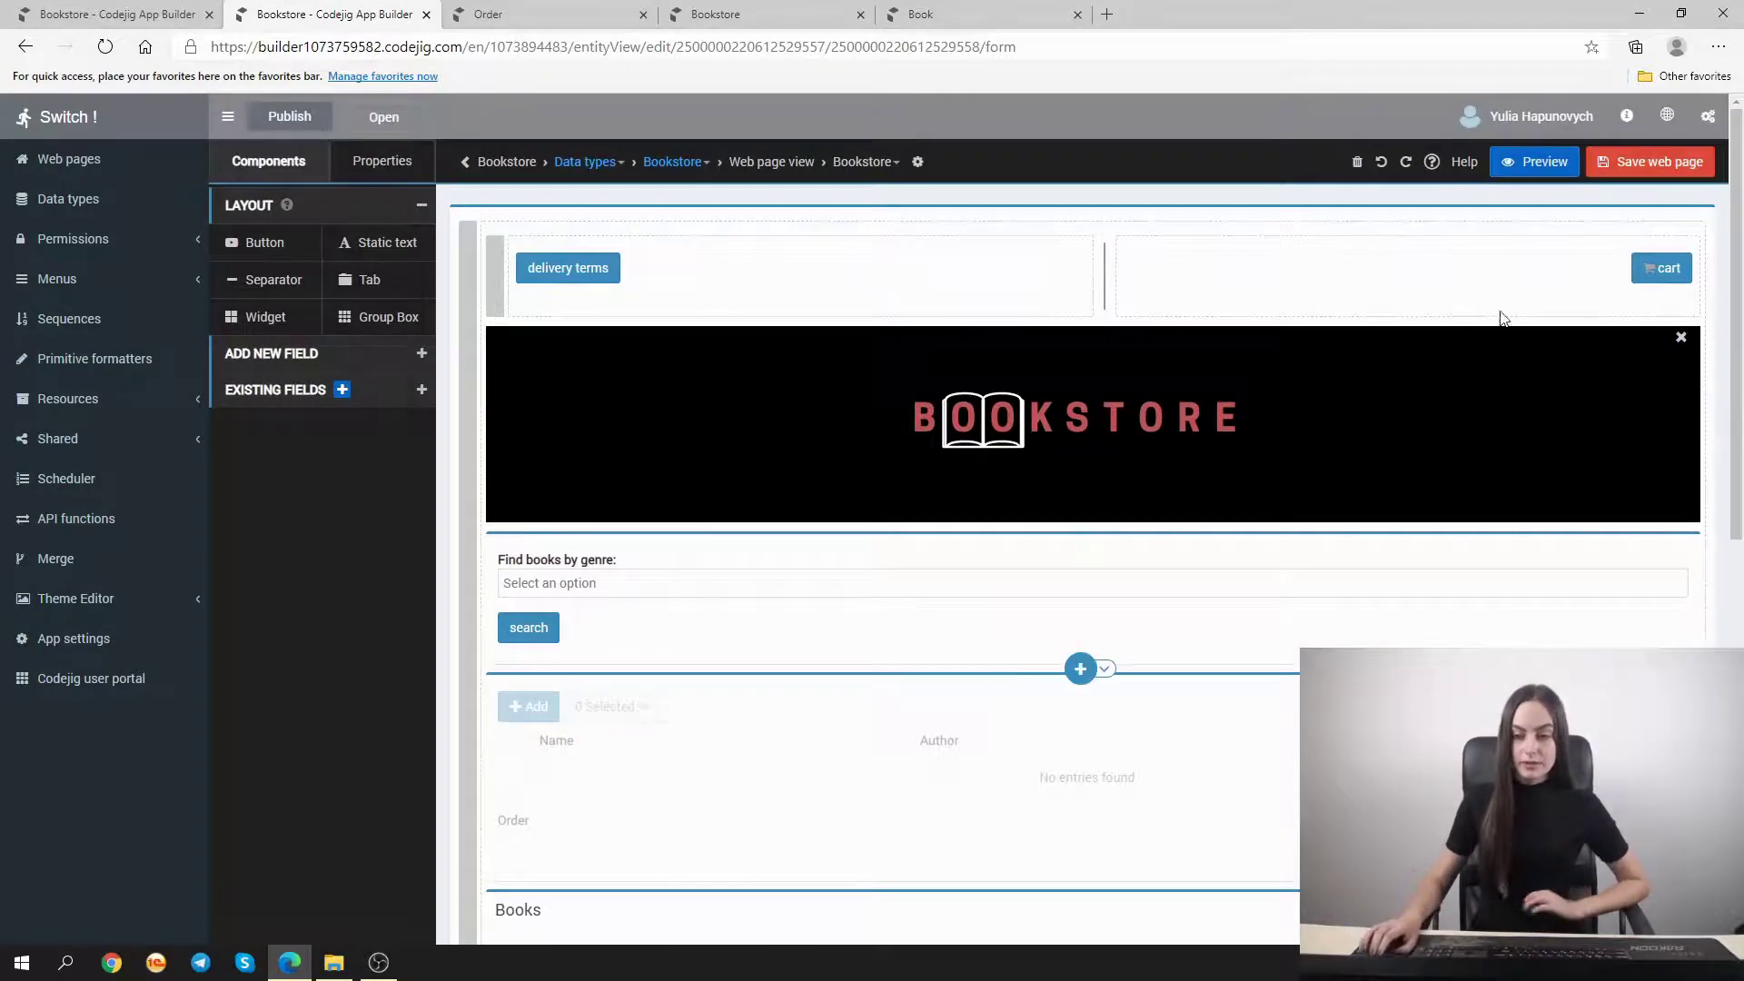
pyautogui.click(1662, 161)
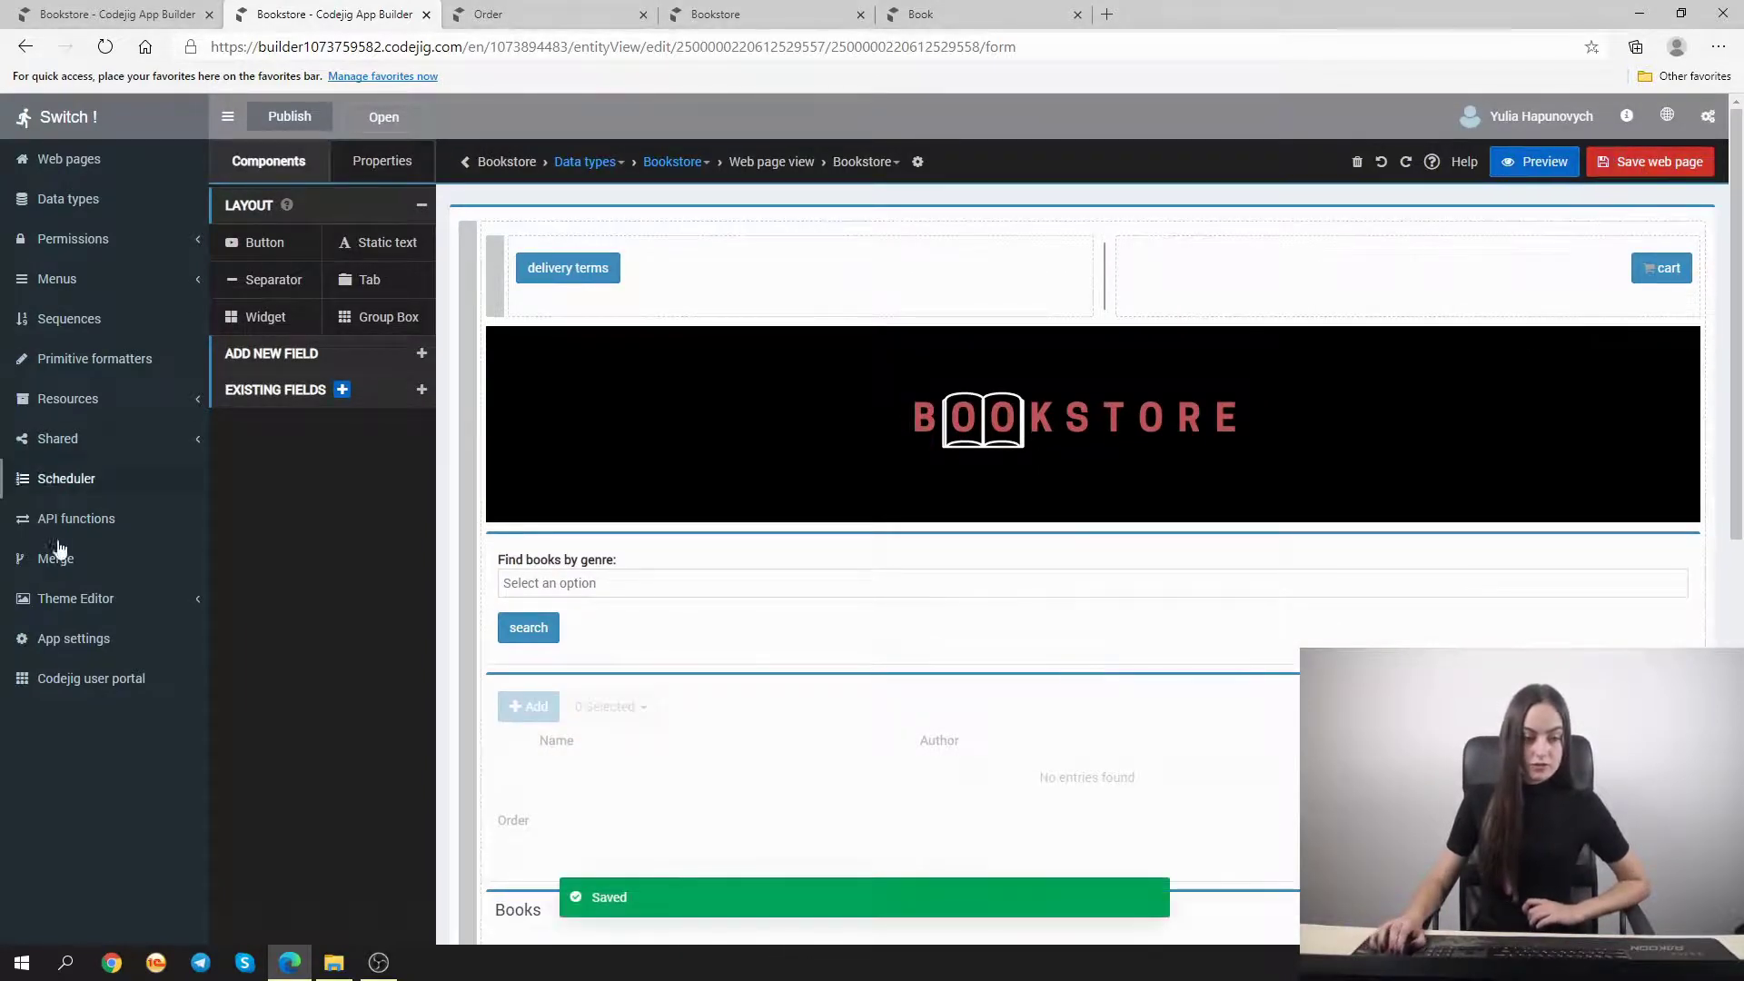
# Give the Select element of the "black and red" theme a black (#000000) background and white (#FFFFFF) text color, and save the theme
pyautogui.click(100, 601)
pyautogui.click(83, 681)
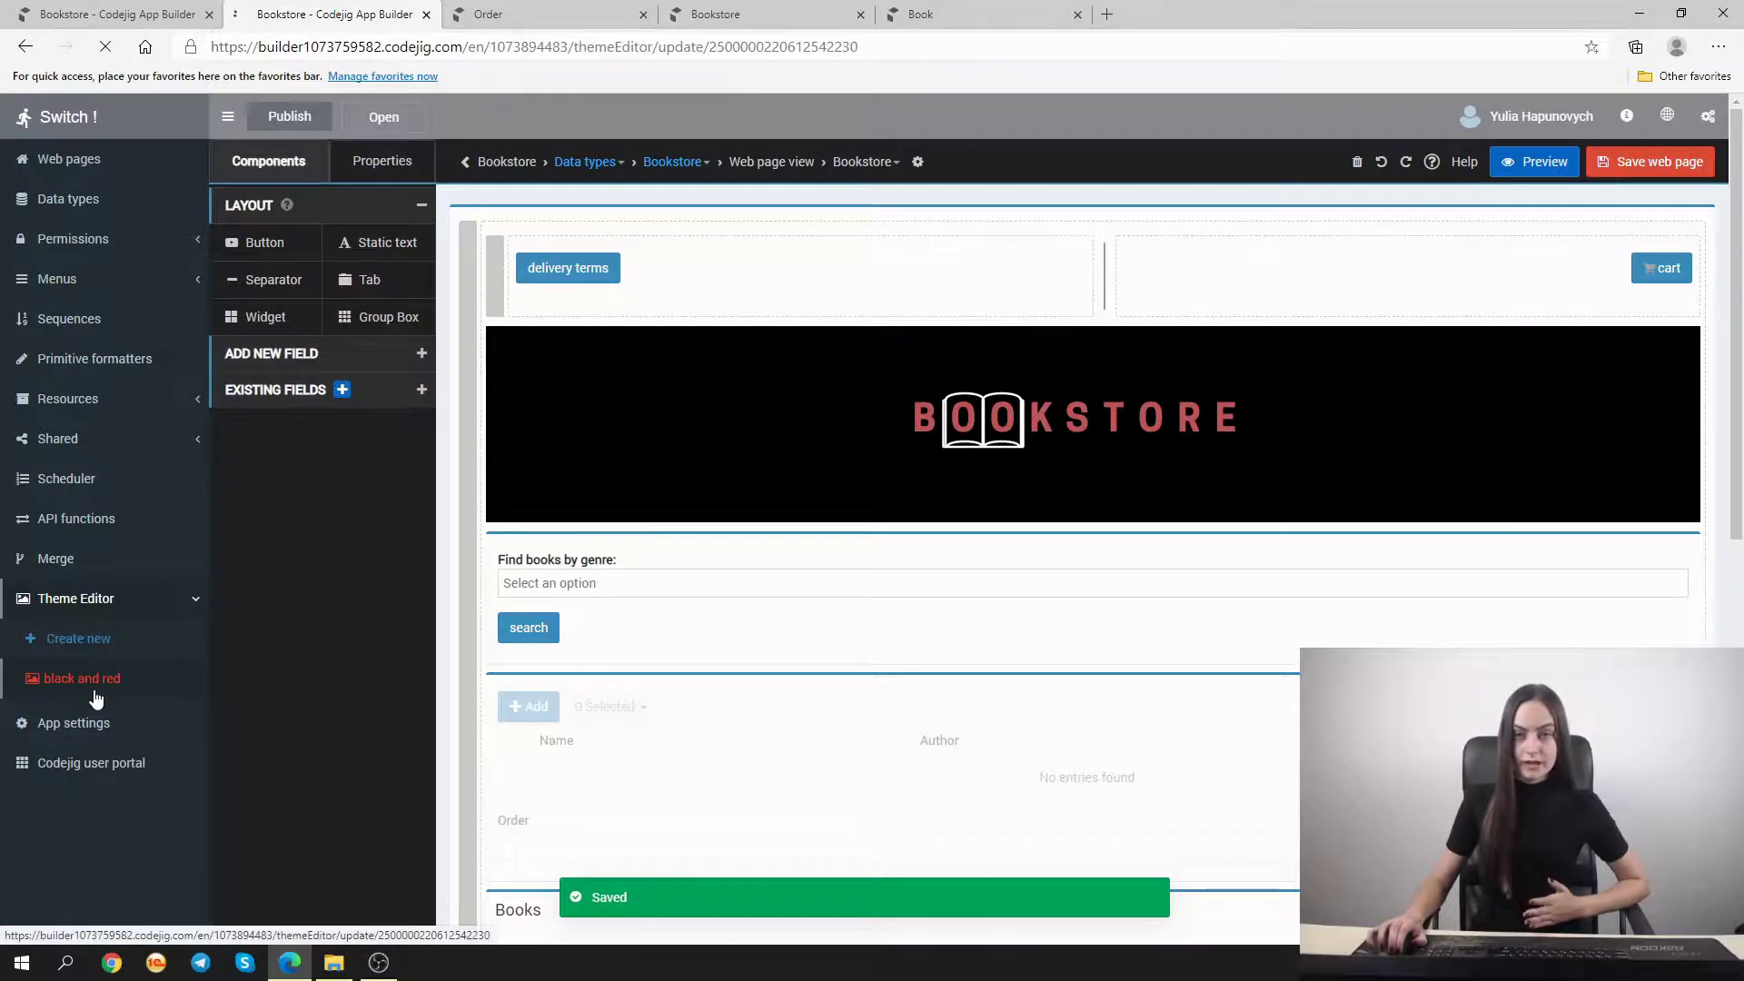
pyautogui.click(270, 541)
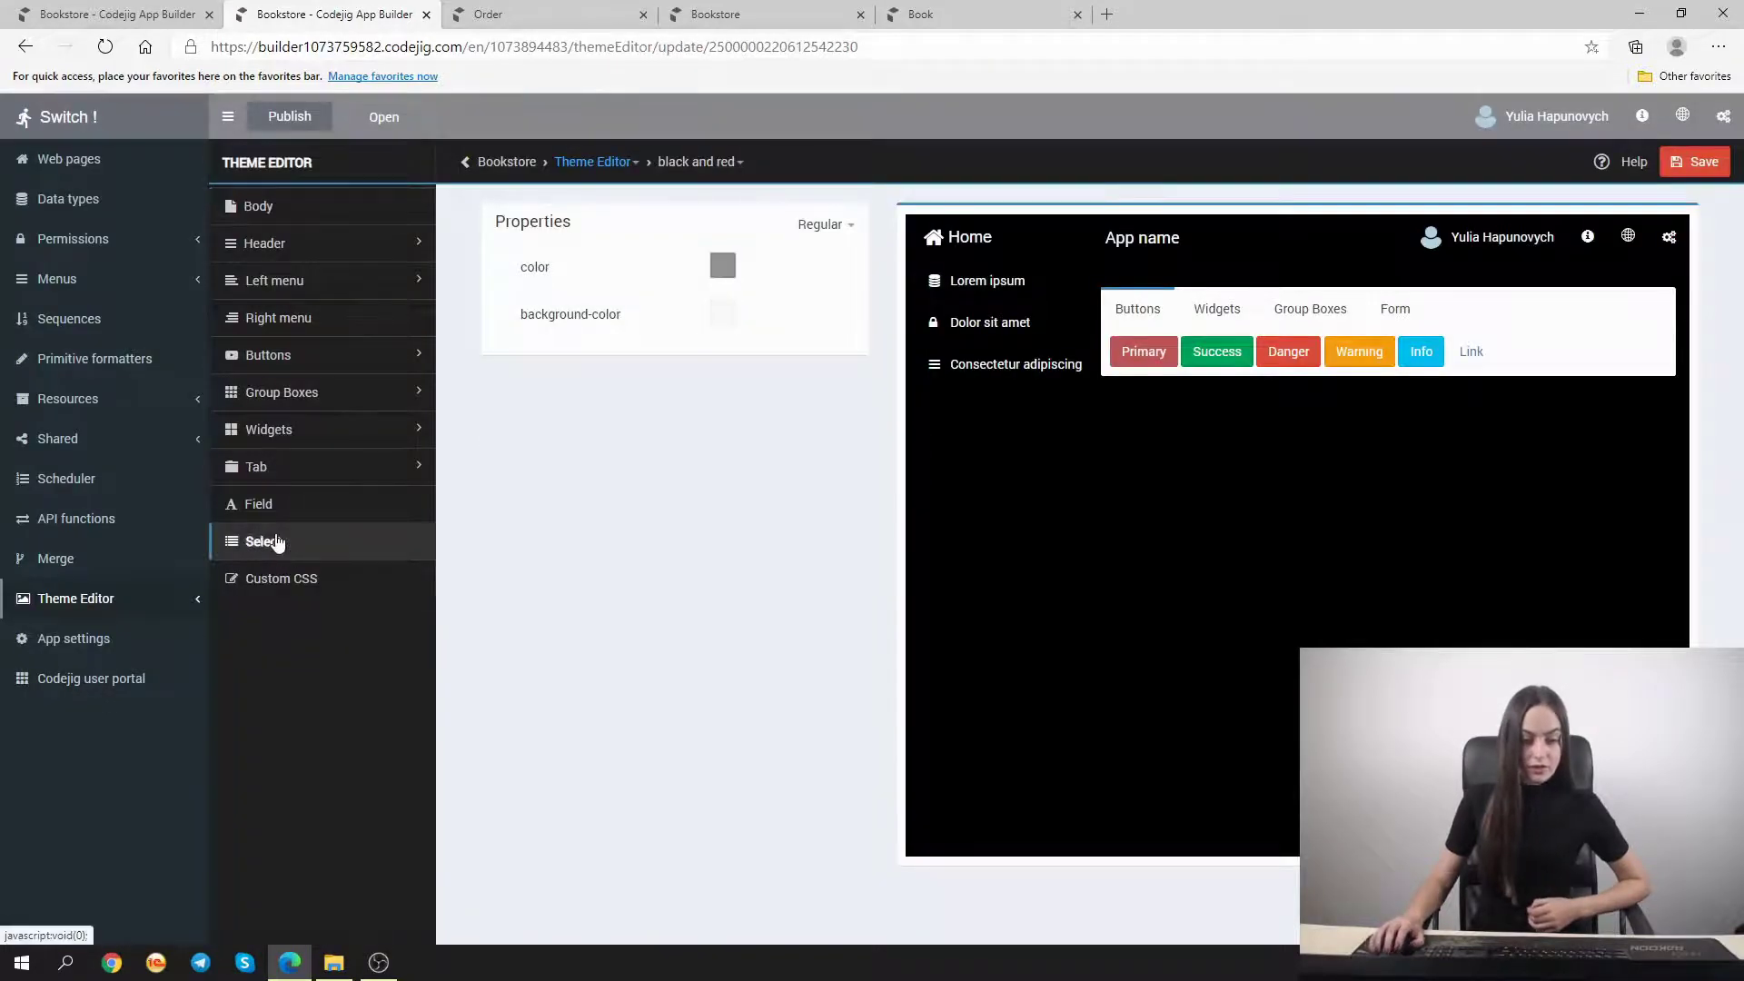
pyautogui.click(719, 318)
pyautogui.click(716, 516)
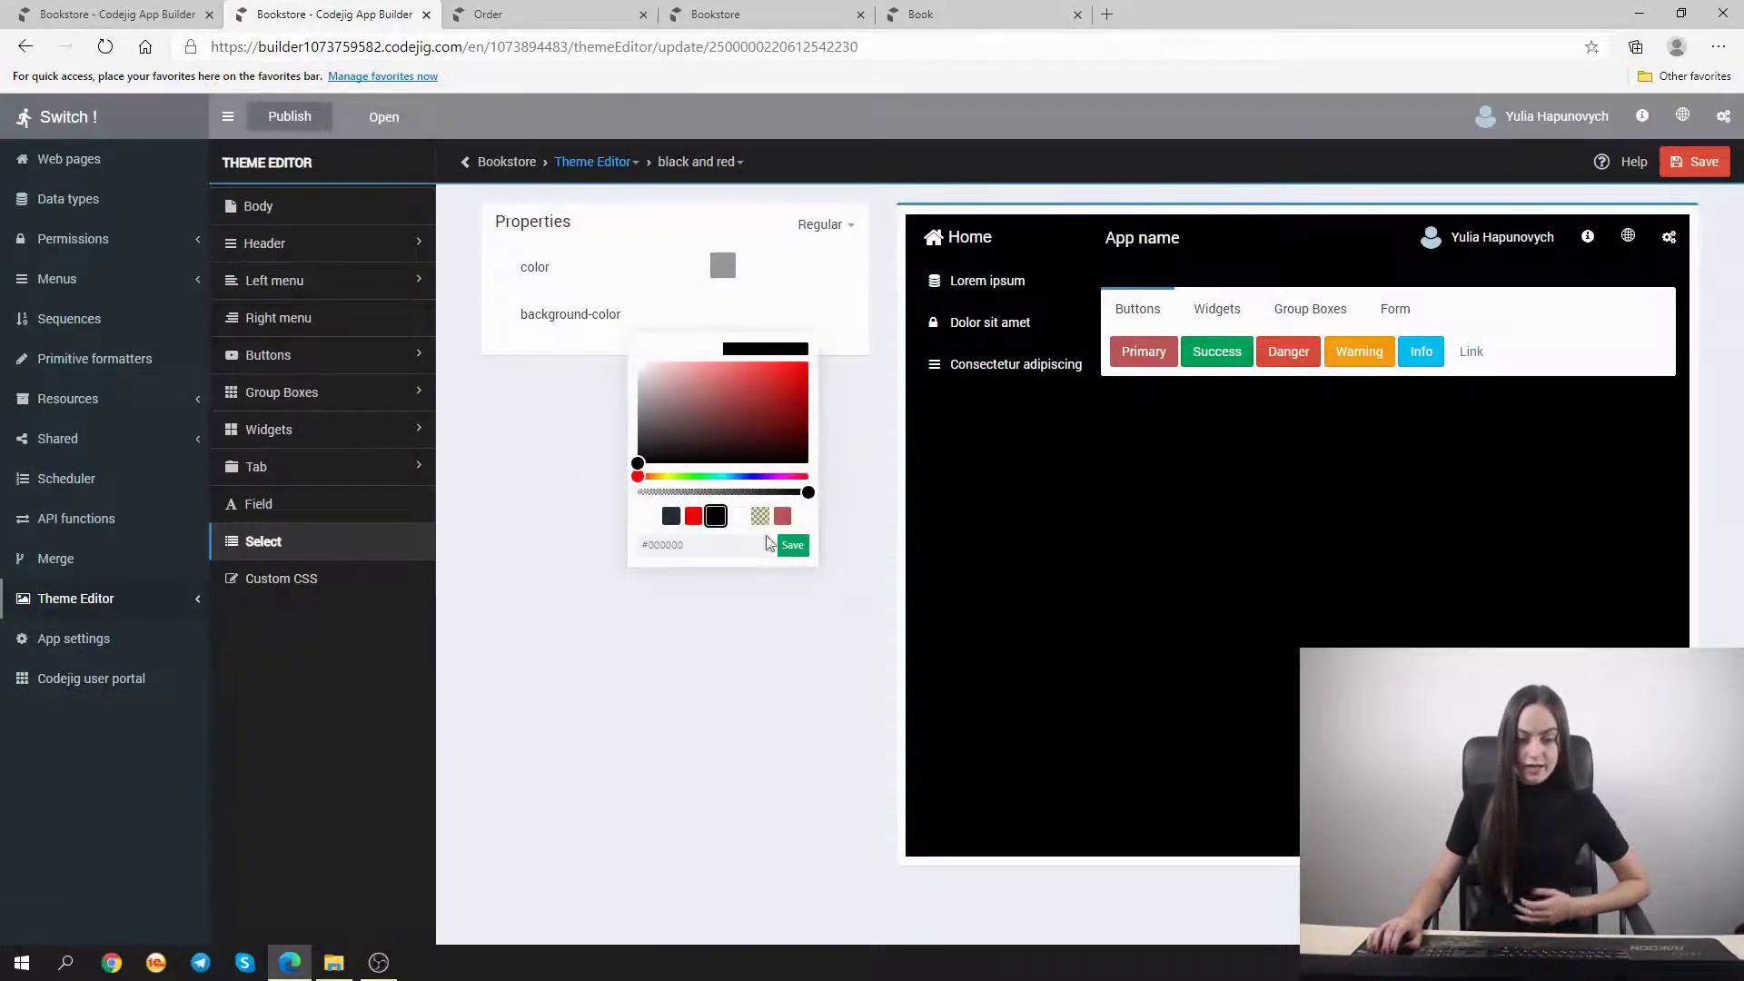
pyautogui.click(803, 546)
pyautogui.click(724, 266)
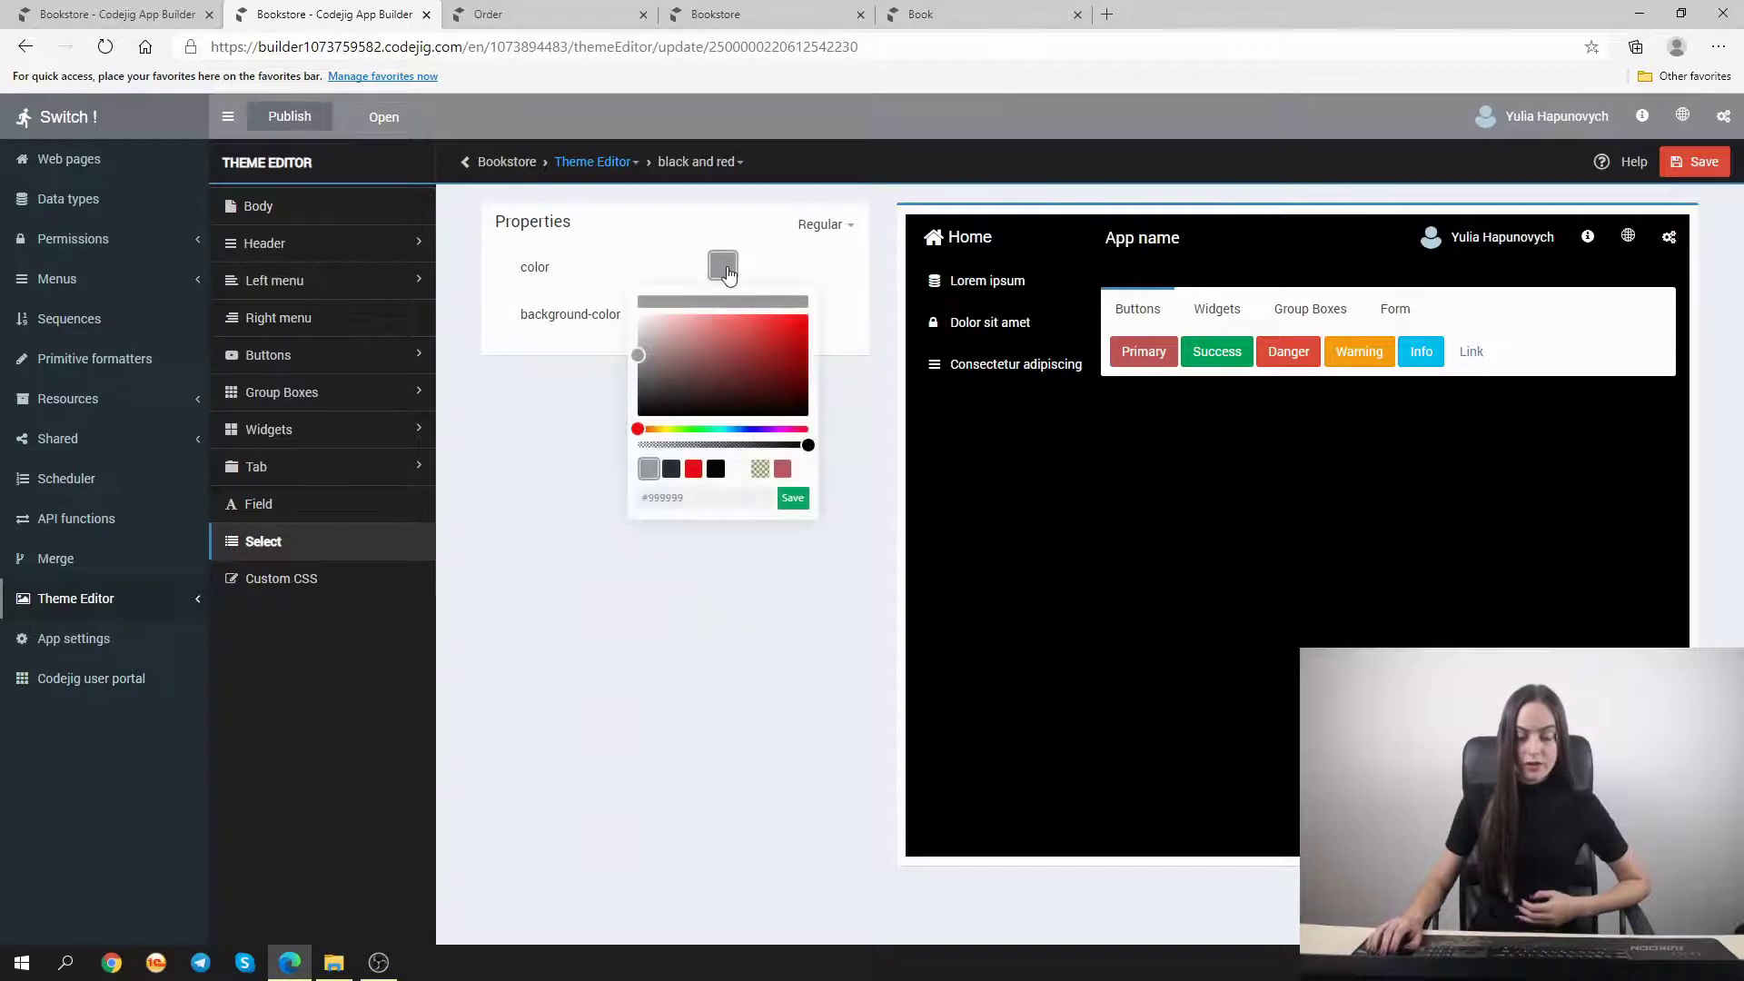
pyautogui.click(760, 469)
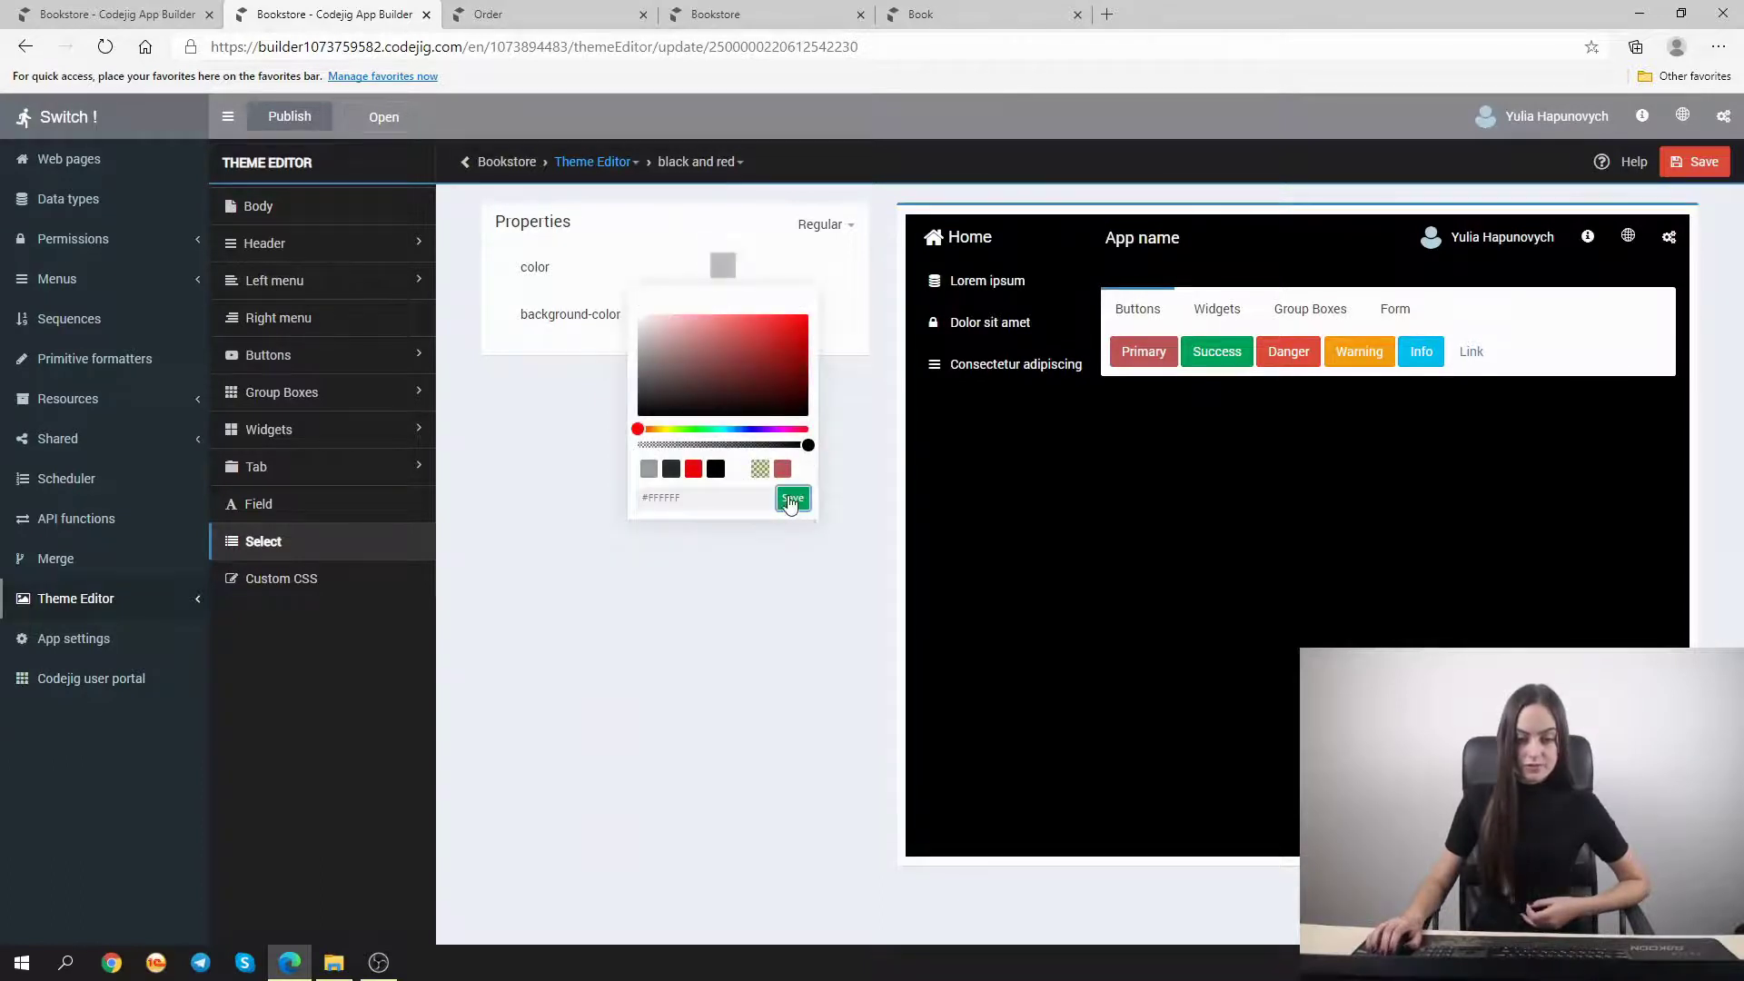
pyautogui.click(792, 498)
pyautogui.click(1682, 165)
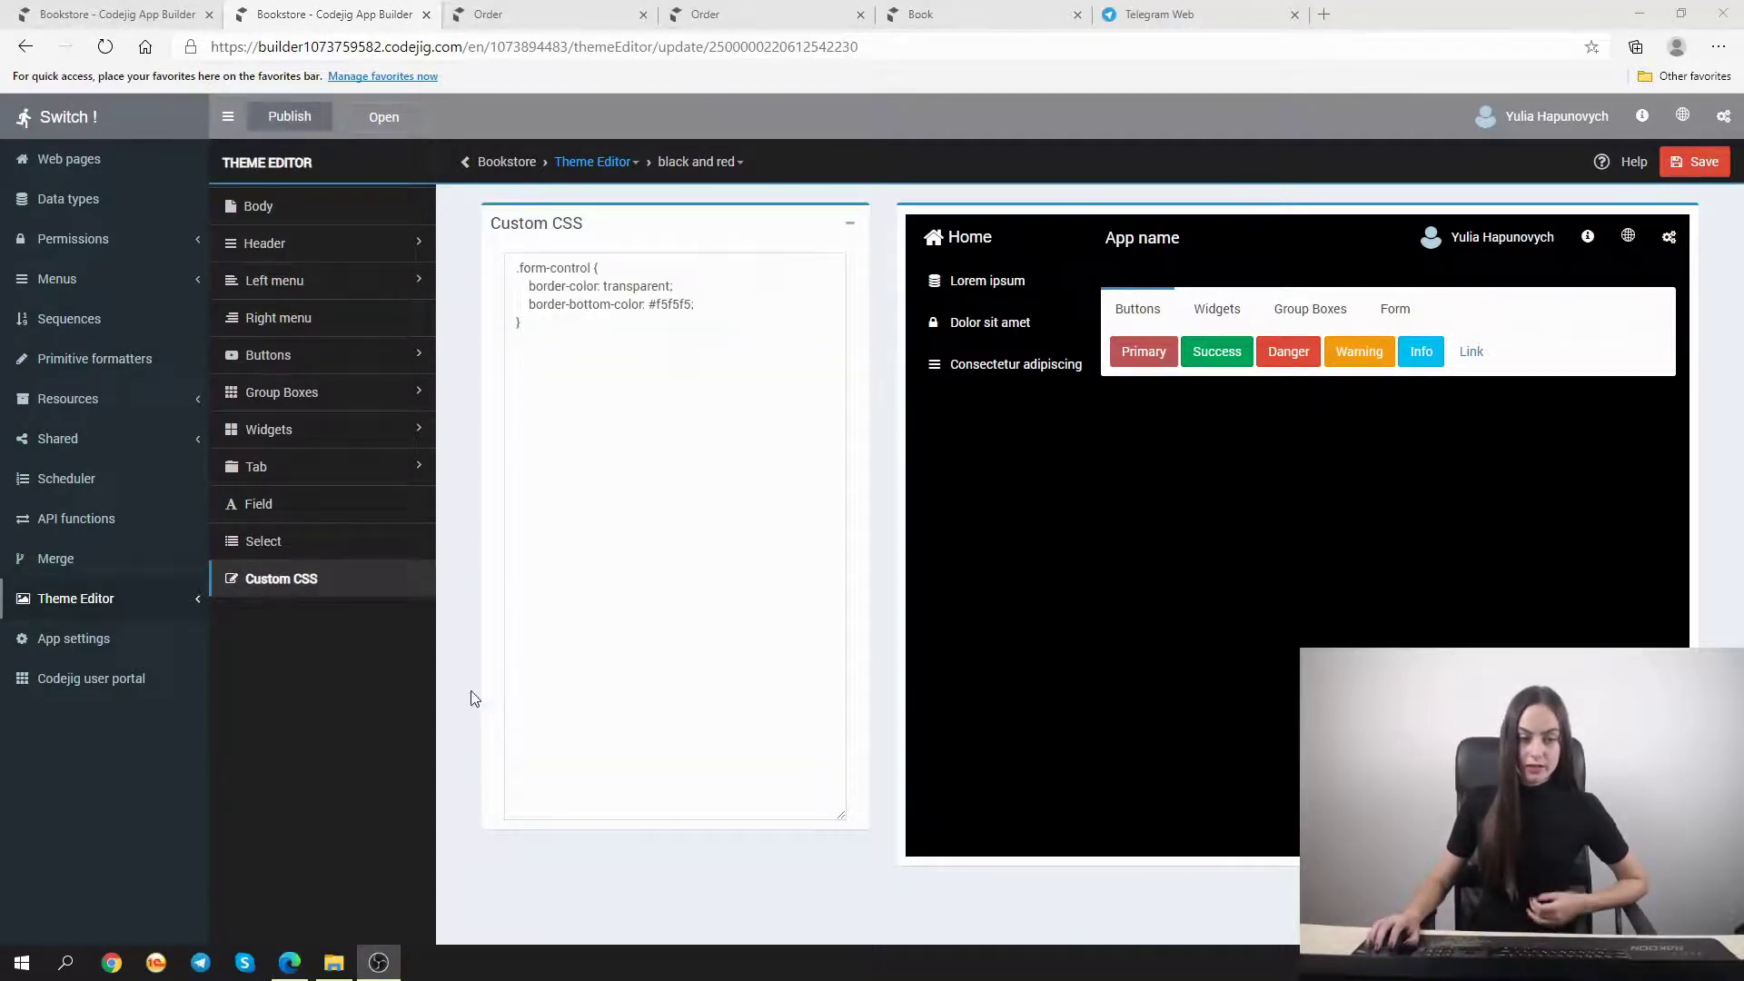
# Review the .form-control border rules in the theme's Custom CSS and save the theme
pyautogui.moveTo(593, 272); pyautogui.dragTo(523, 264)
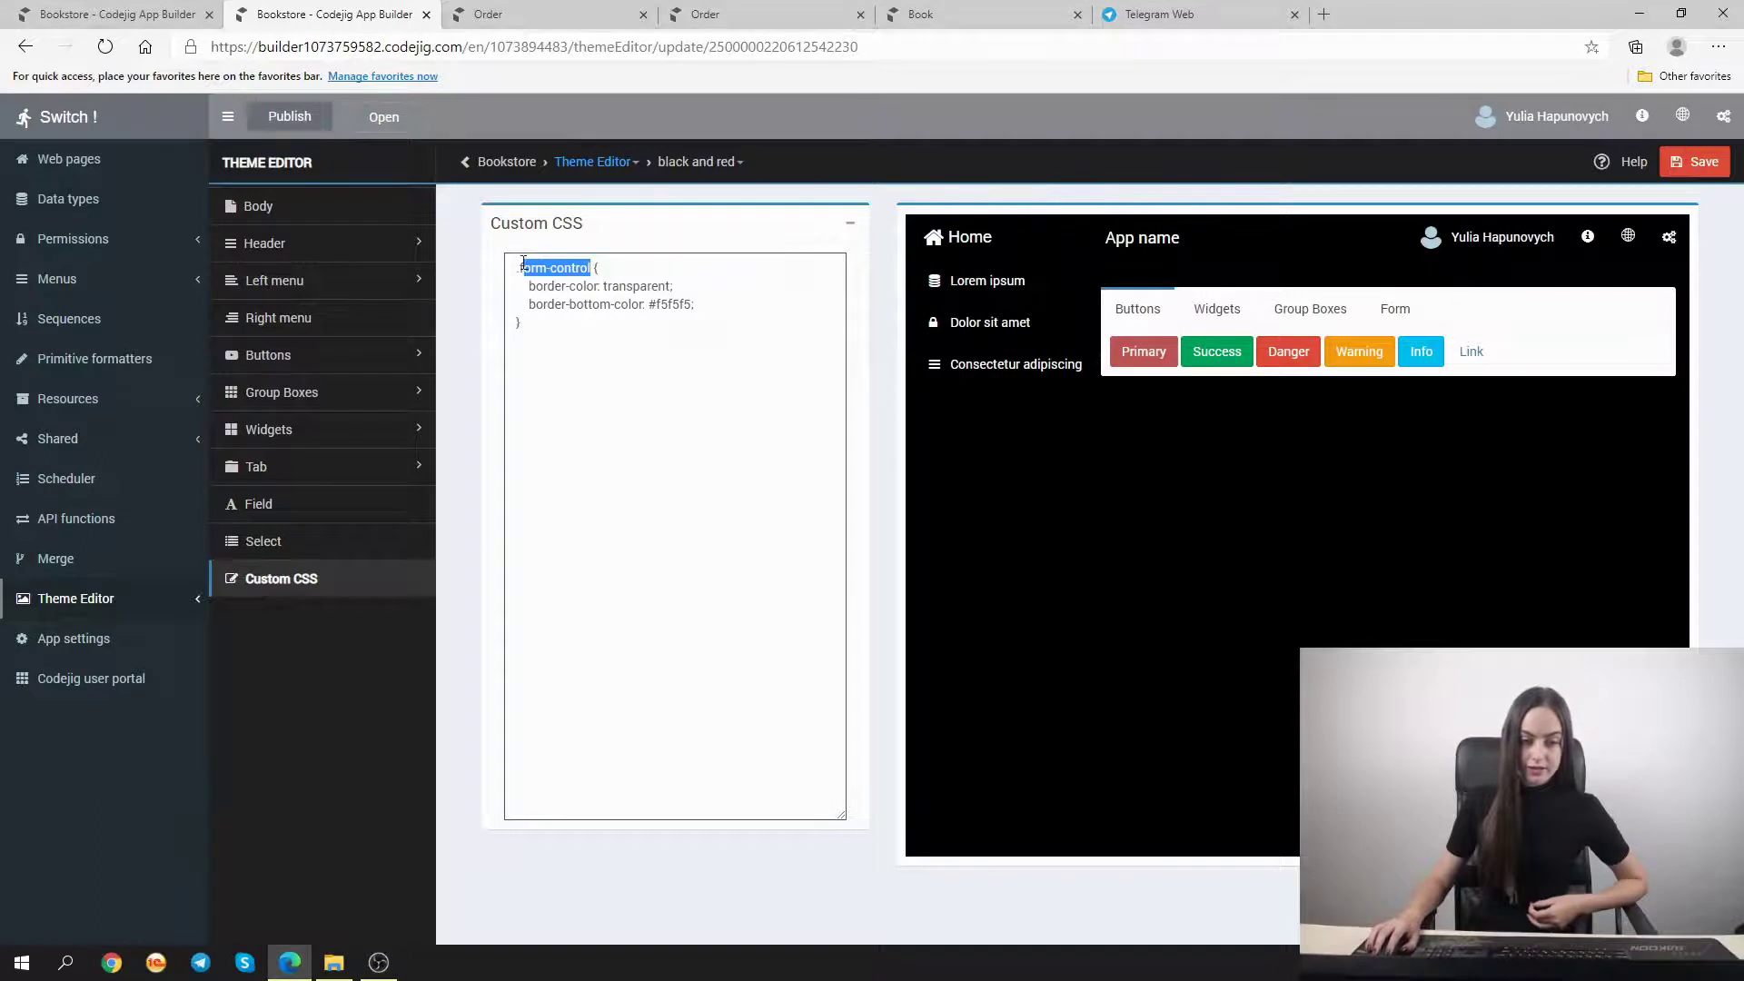
pyautogui.click(636, 362)
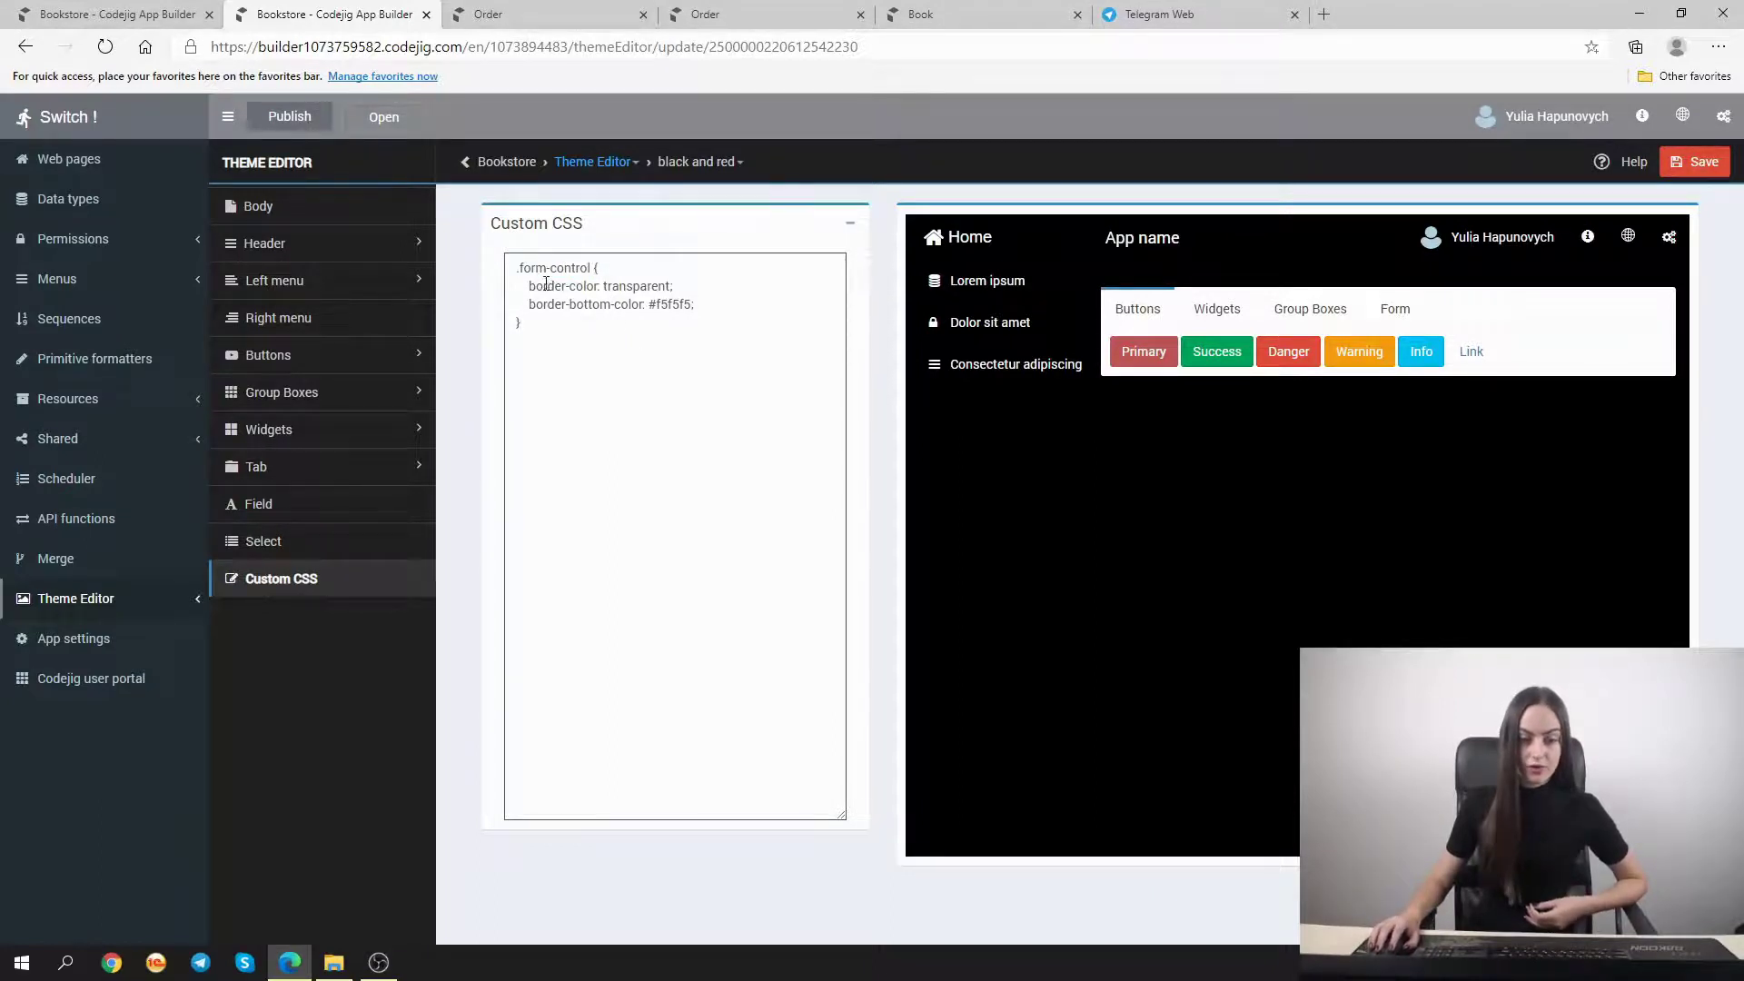
pyautogui.moveTo(527, 290); pyautogui.dragTo(678, 289)
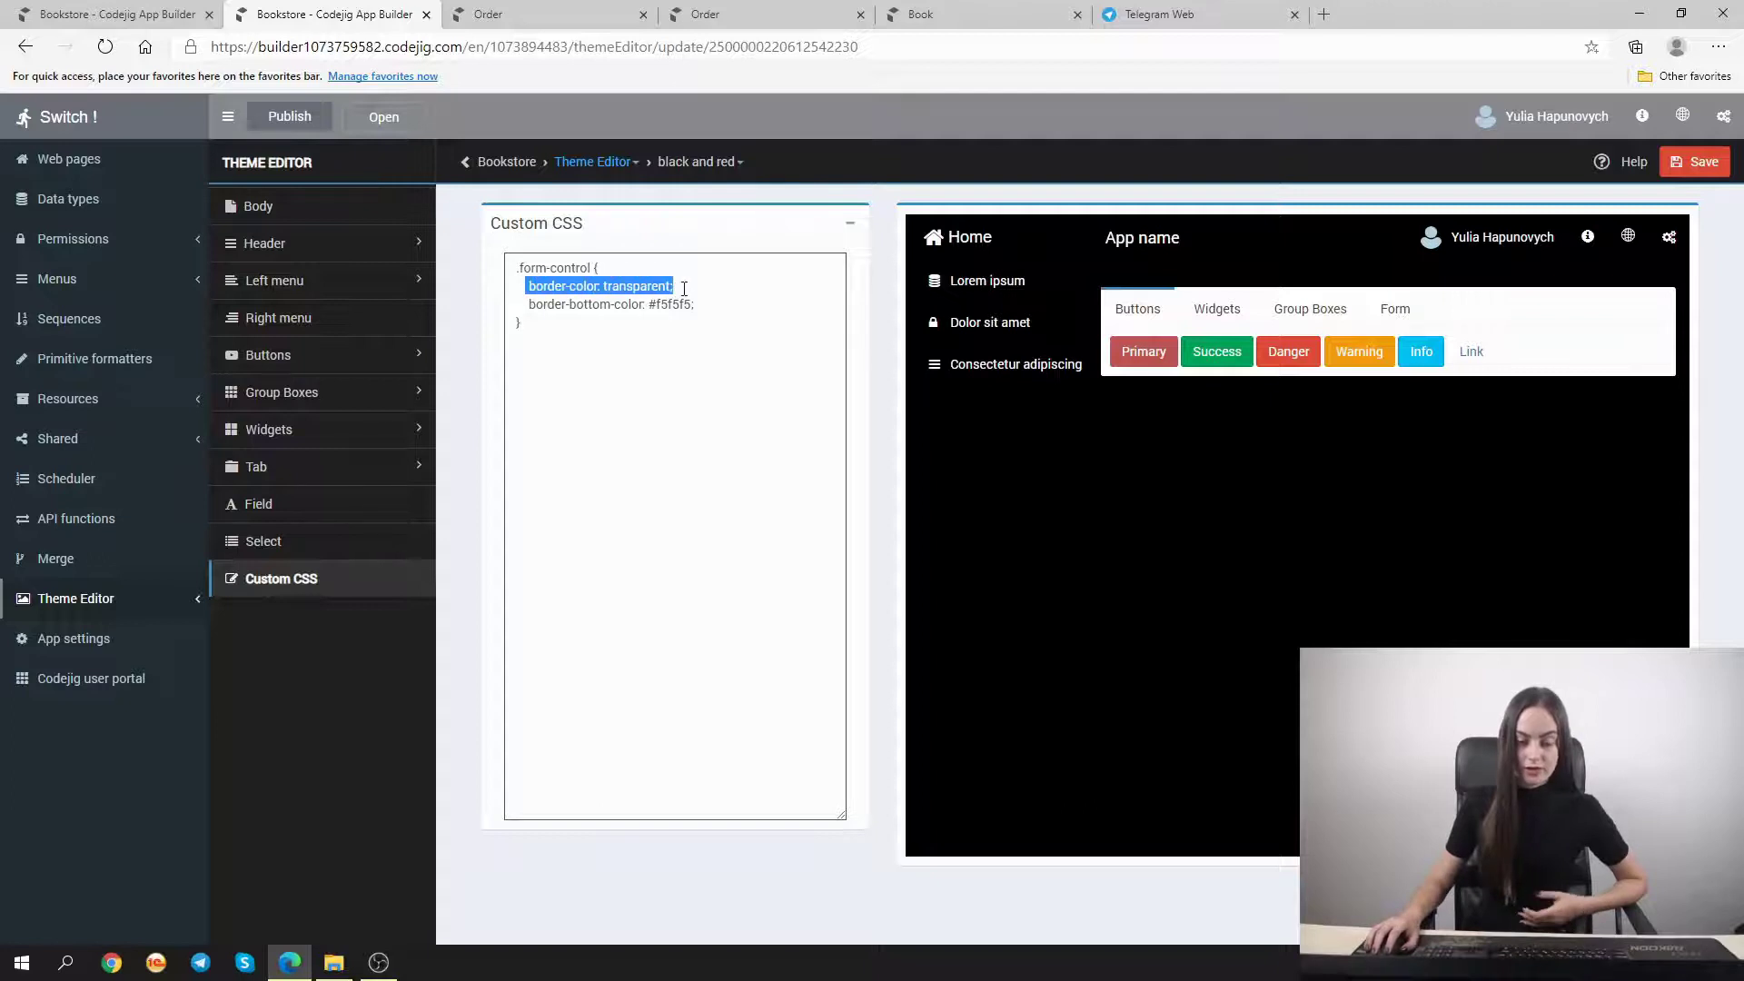
pyautogui.click(731, 404)
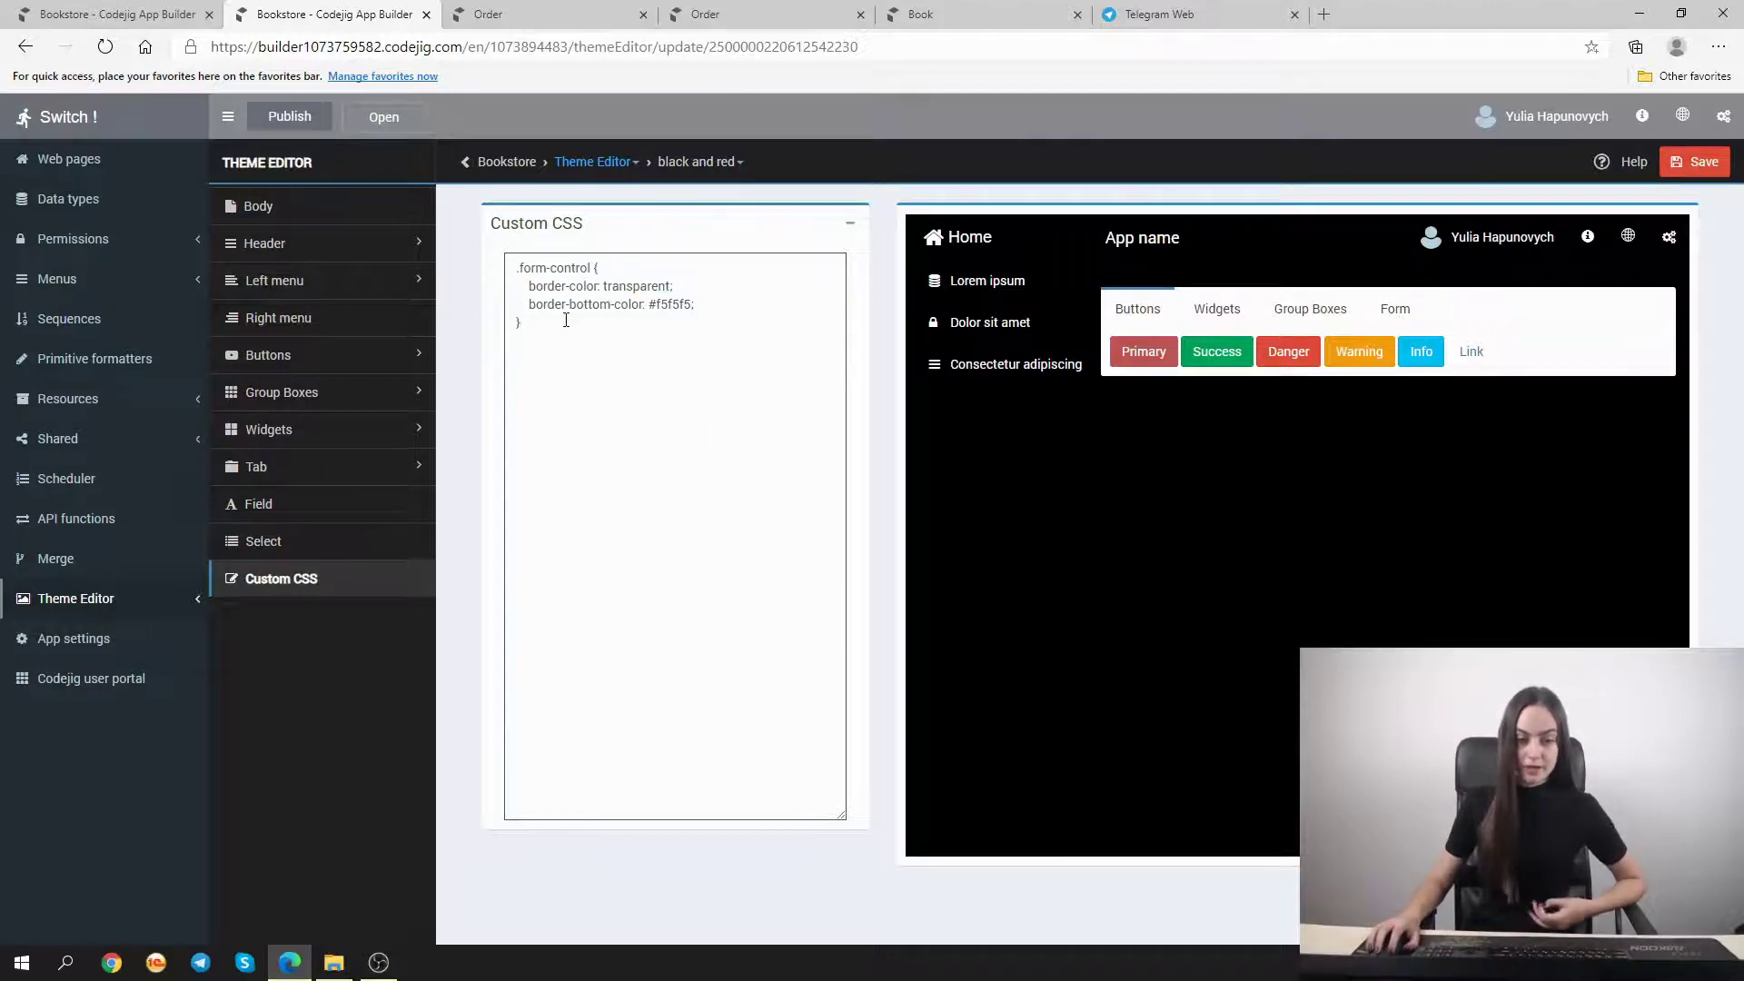
pyautogui.moveTo(521, 306); pyautogui.dragTo(707, 312)
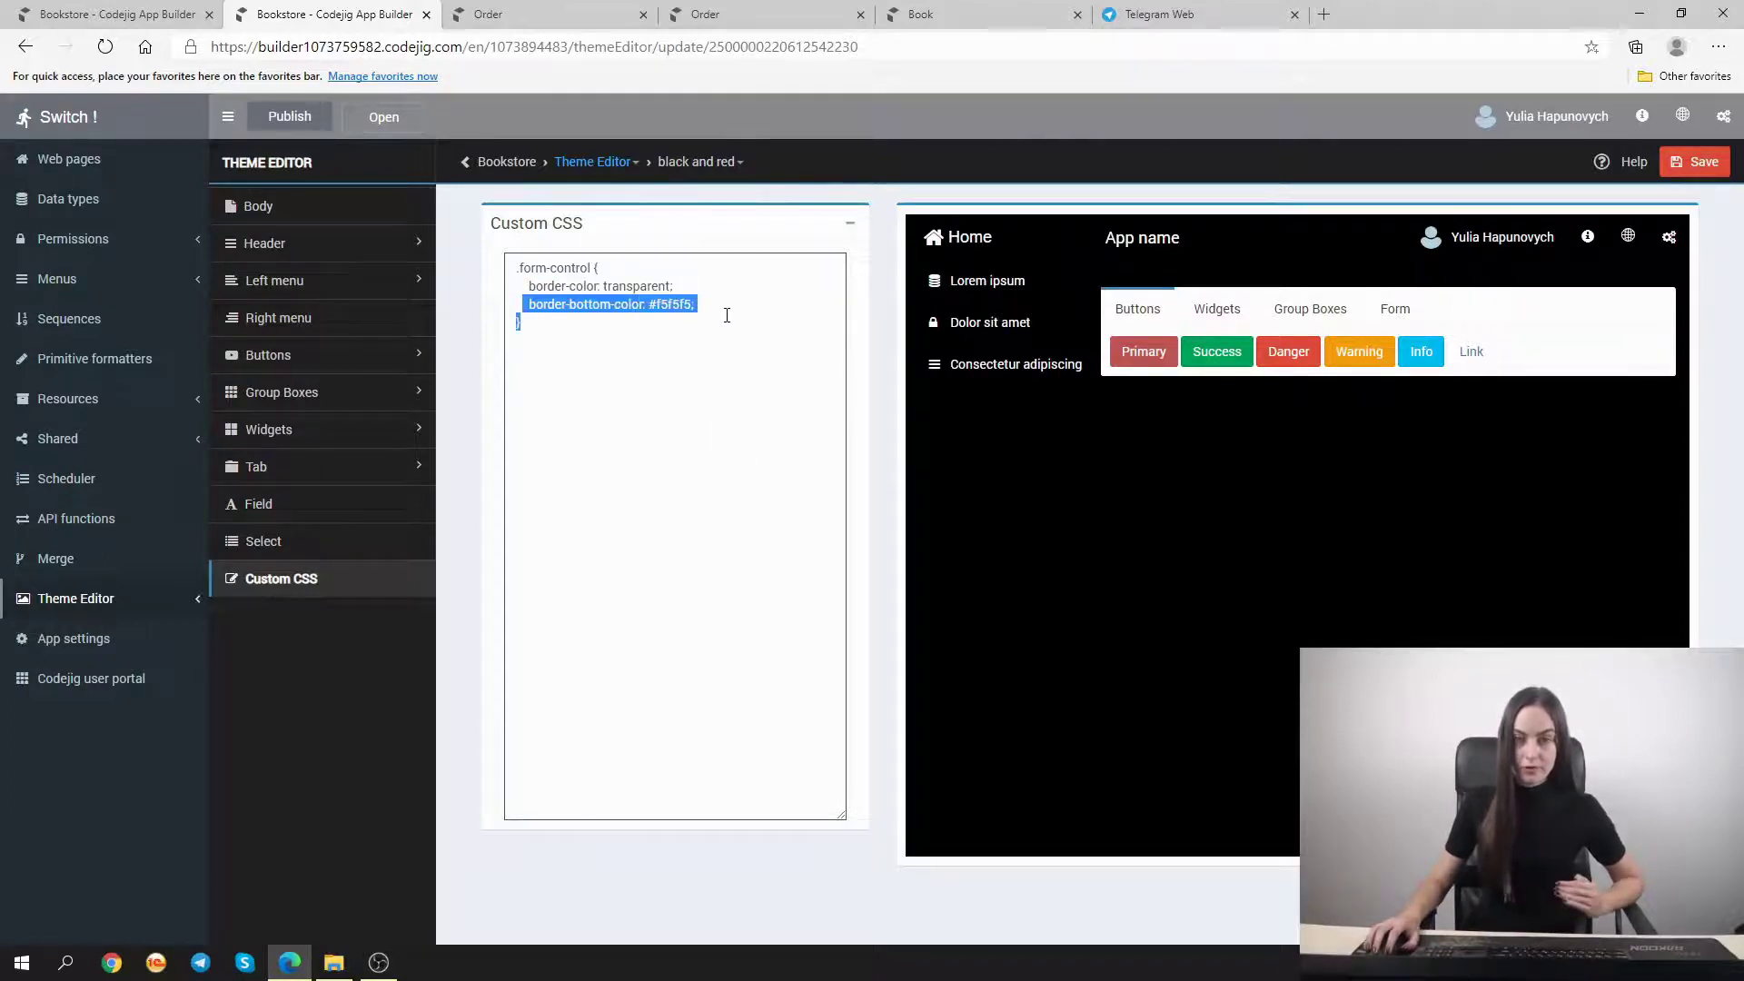
pyautogui.click(683, 382)
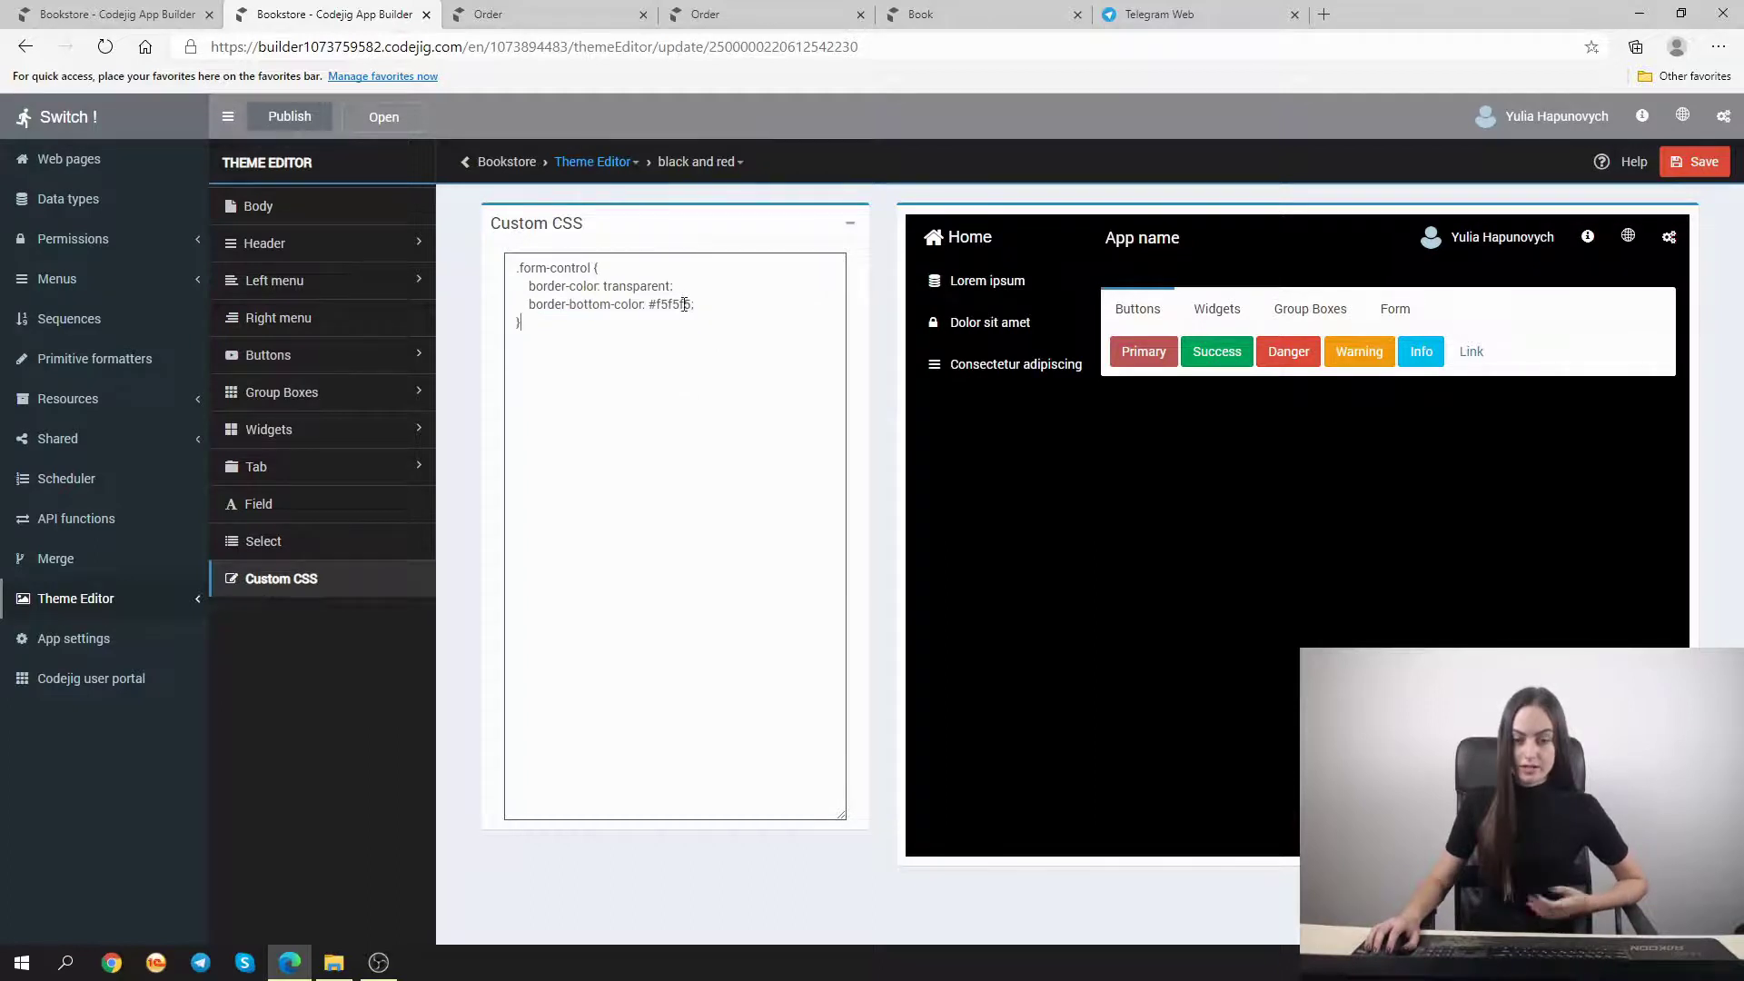
pyautogui.click(1695, 162)
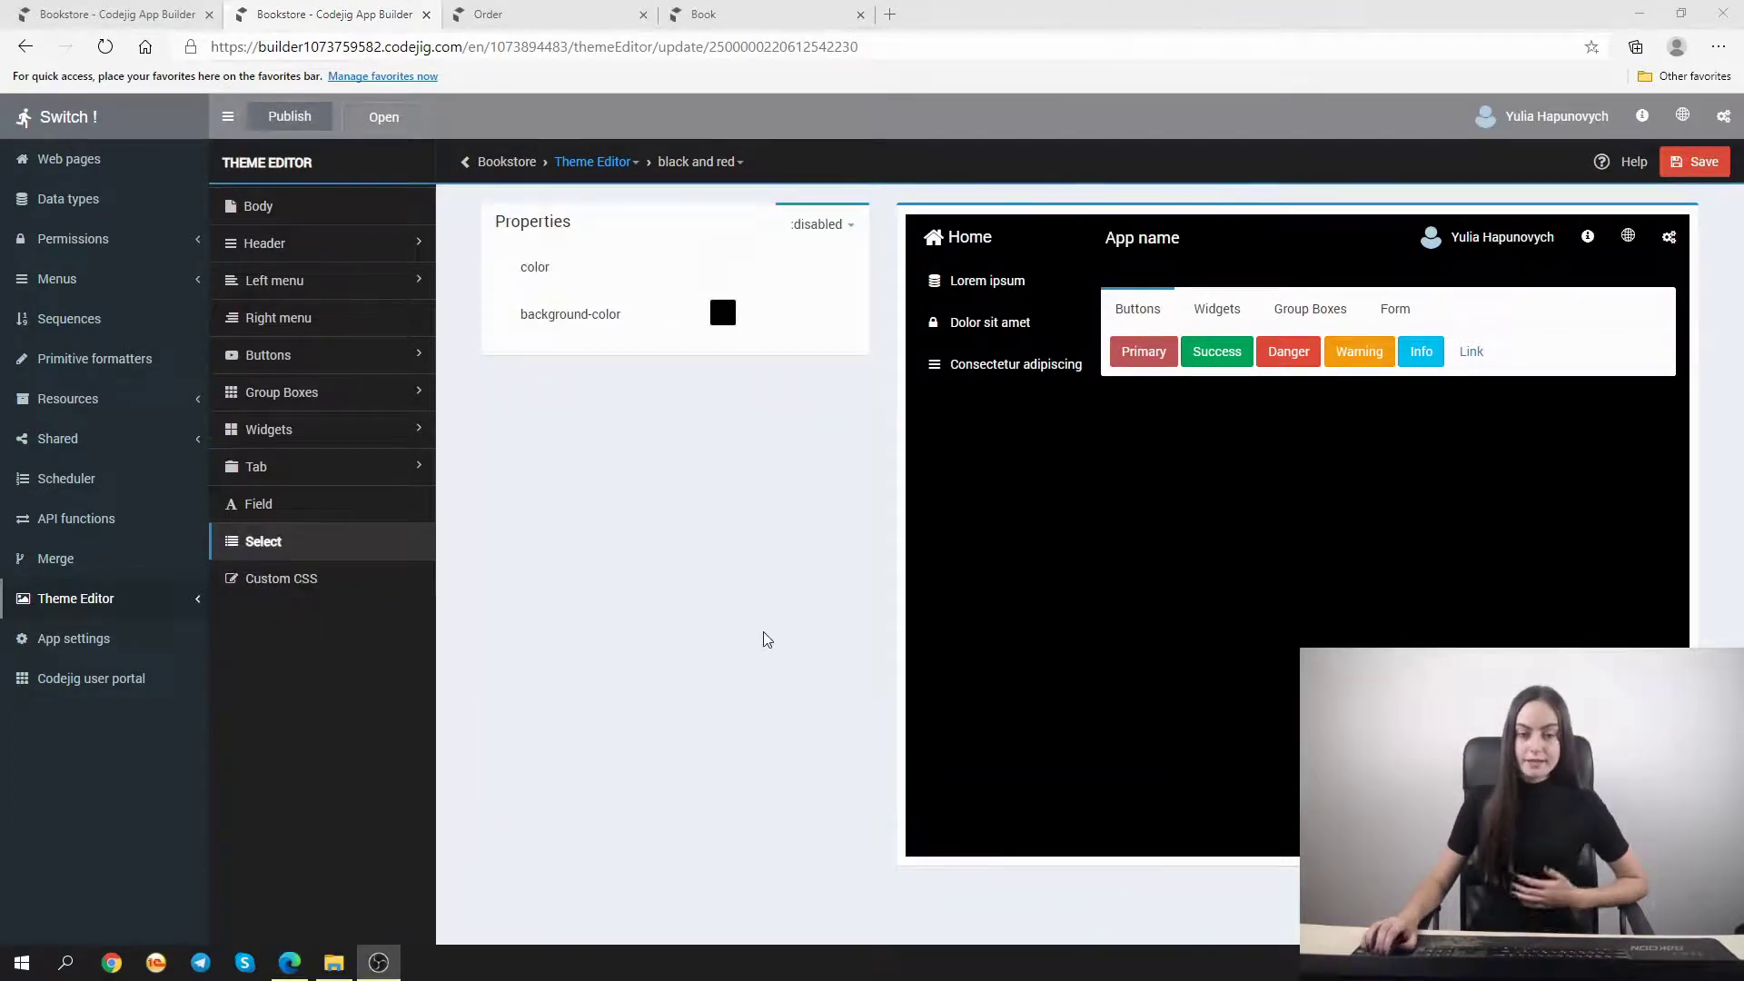
# Open the published bookstore, add Pride and Prejudice to the cart, and check the Shipment address list's styling in the order form
pyautogui.click(389, 127)
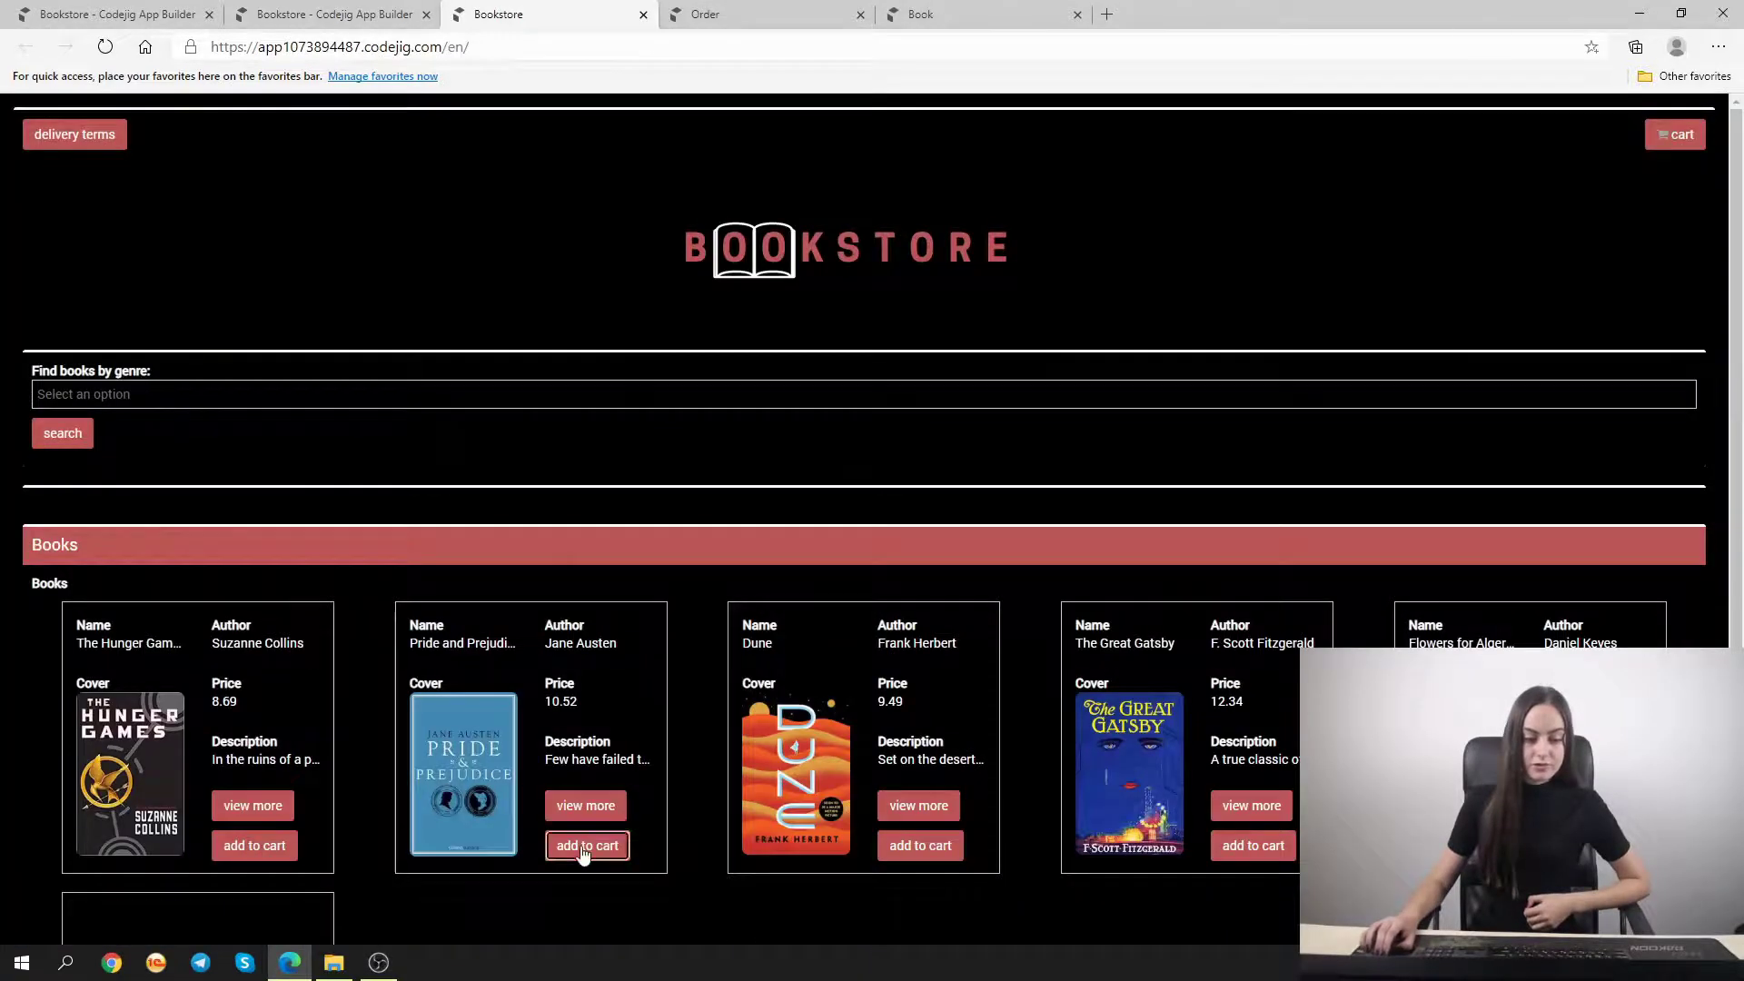
pyautogui.click(582, 845)
pyautogui.click(1675, 134)
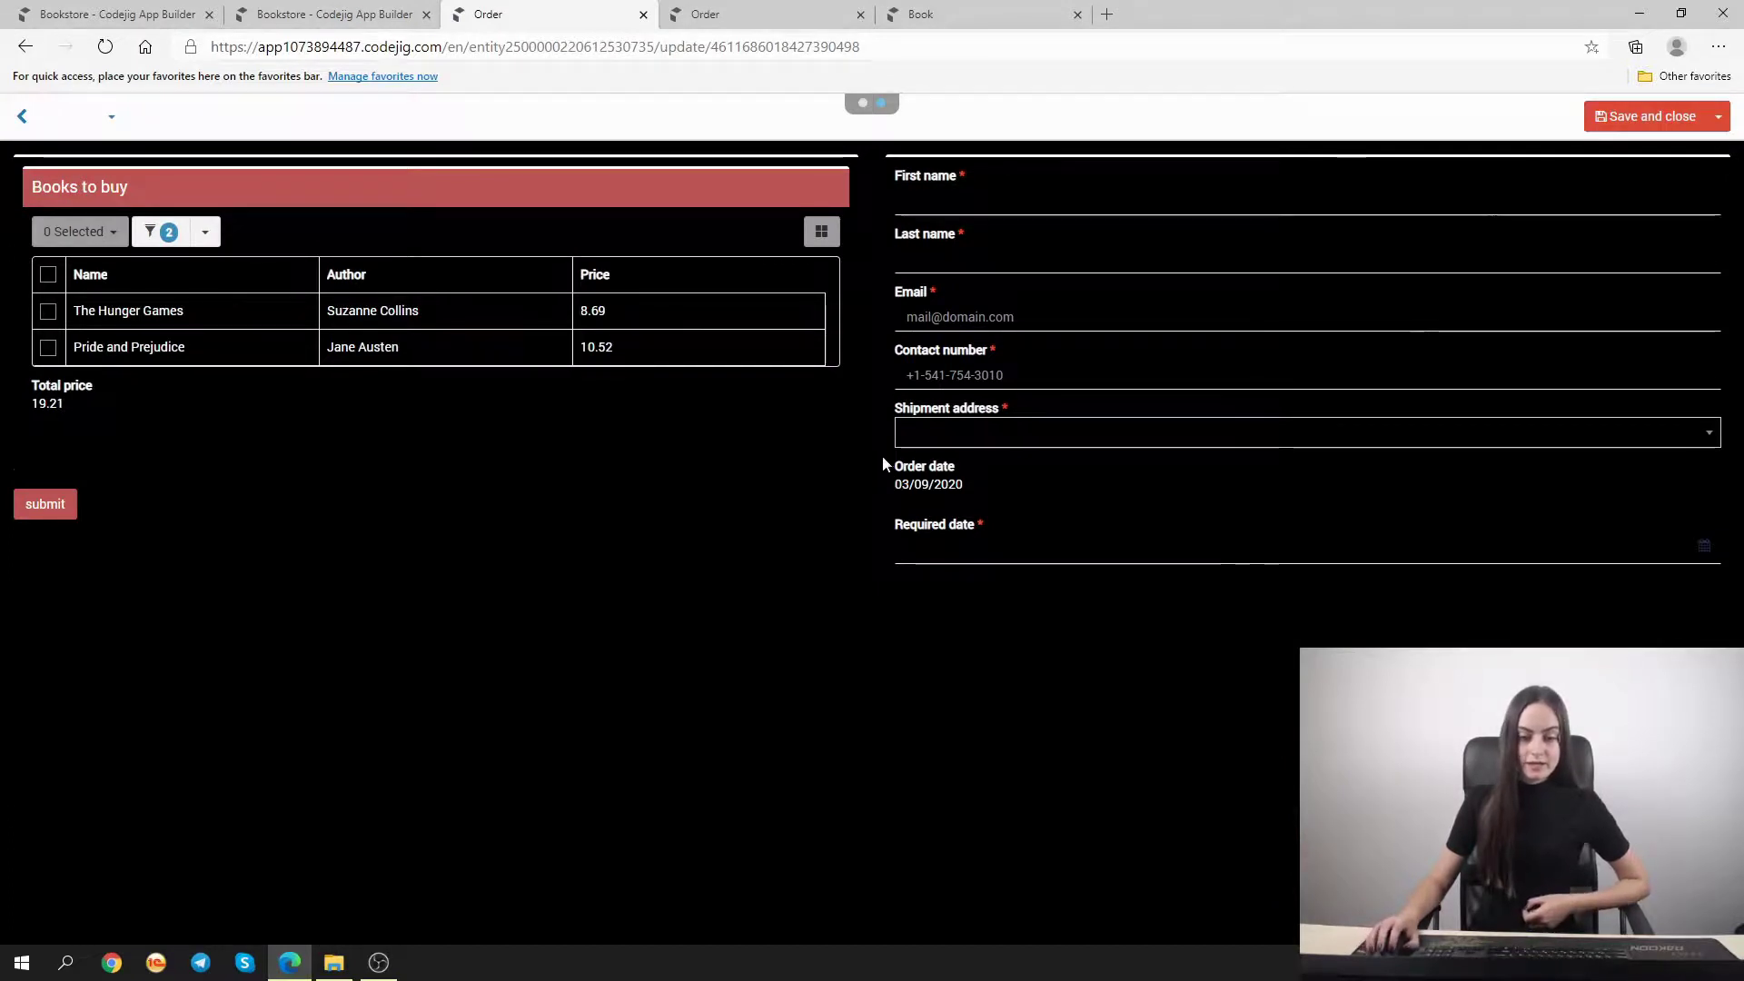
pyautogui.click(926, 434)
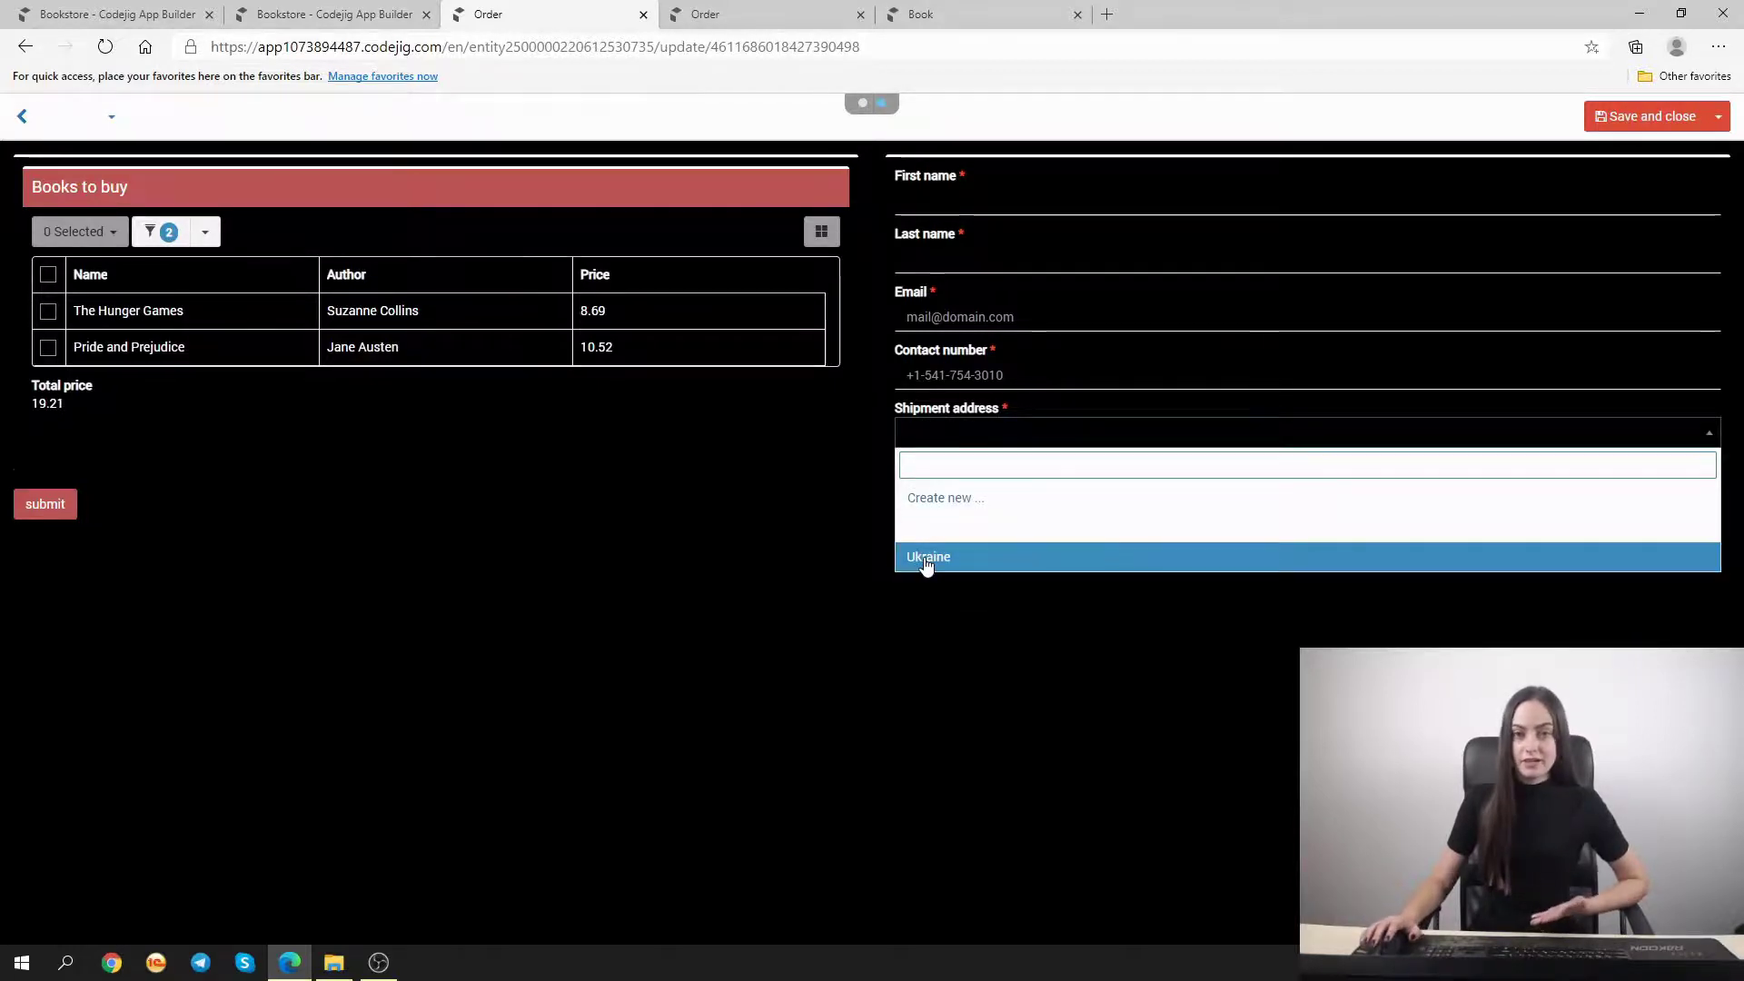
pyautogui.click(930, 619)
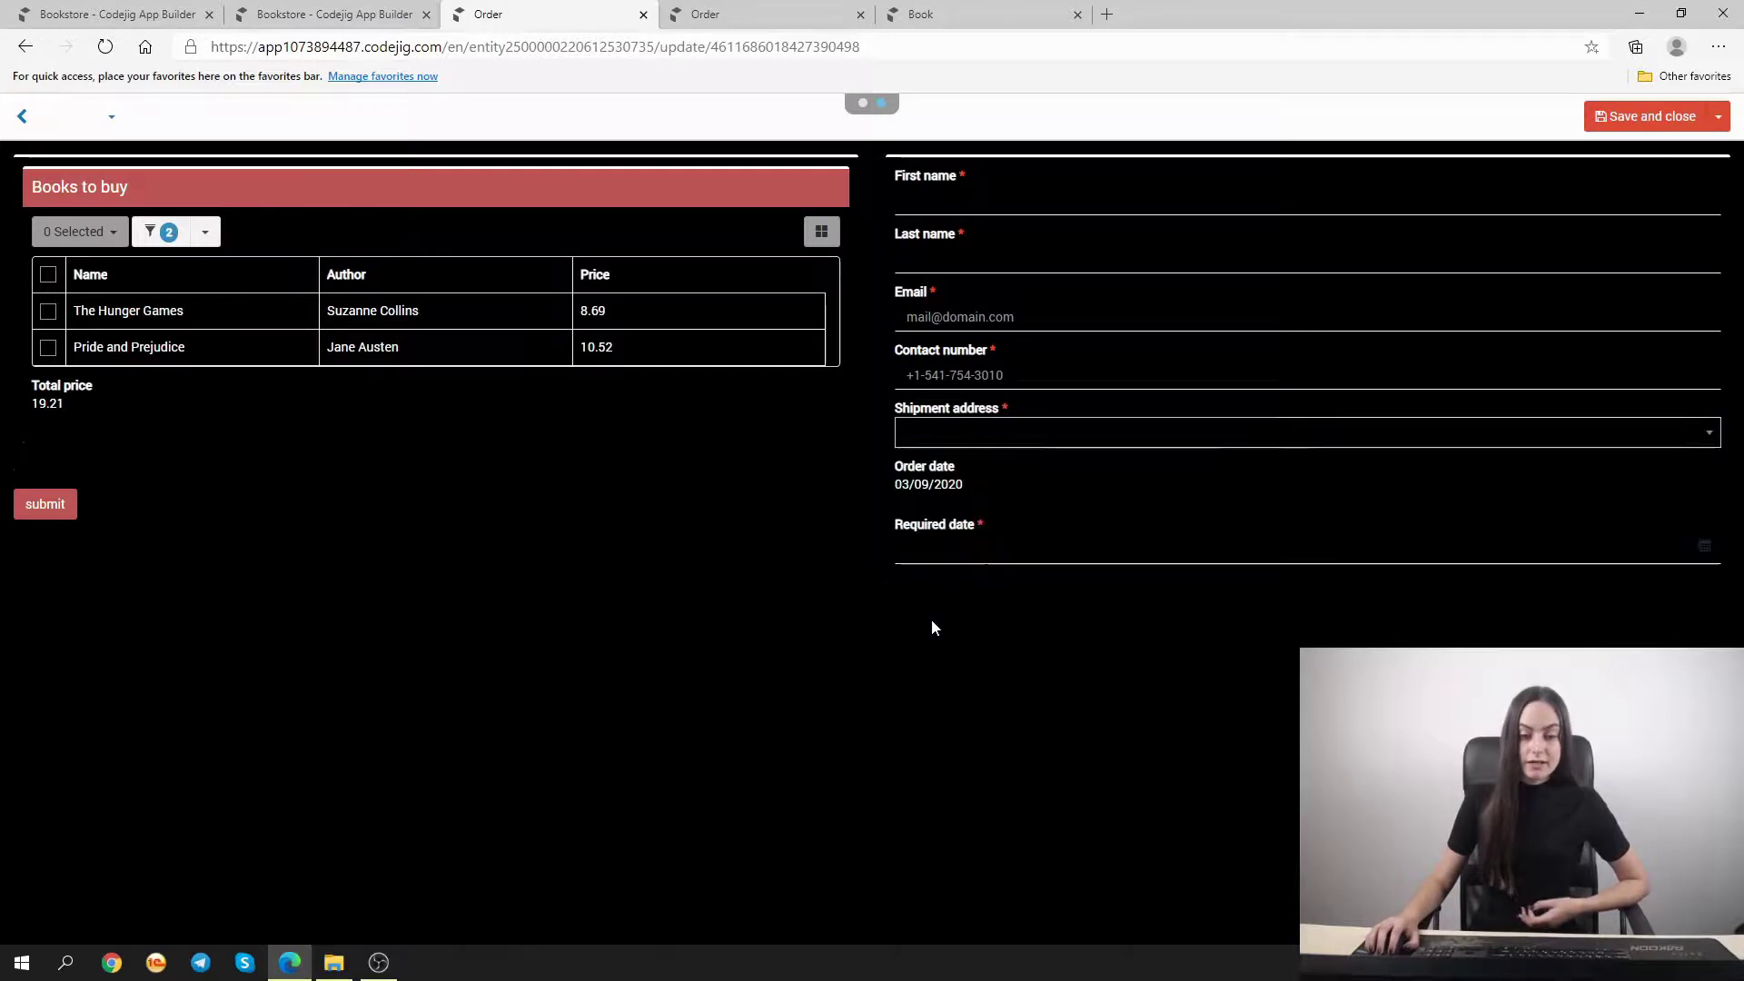
# Inspect the order form's Shipment address field with the browser's developer tools to examine its CSS
pyautogui.rightClick(848, 460)
pyautogui.click(899, 795)
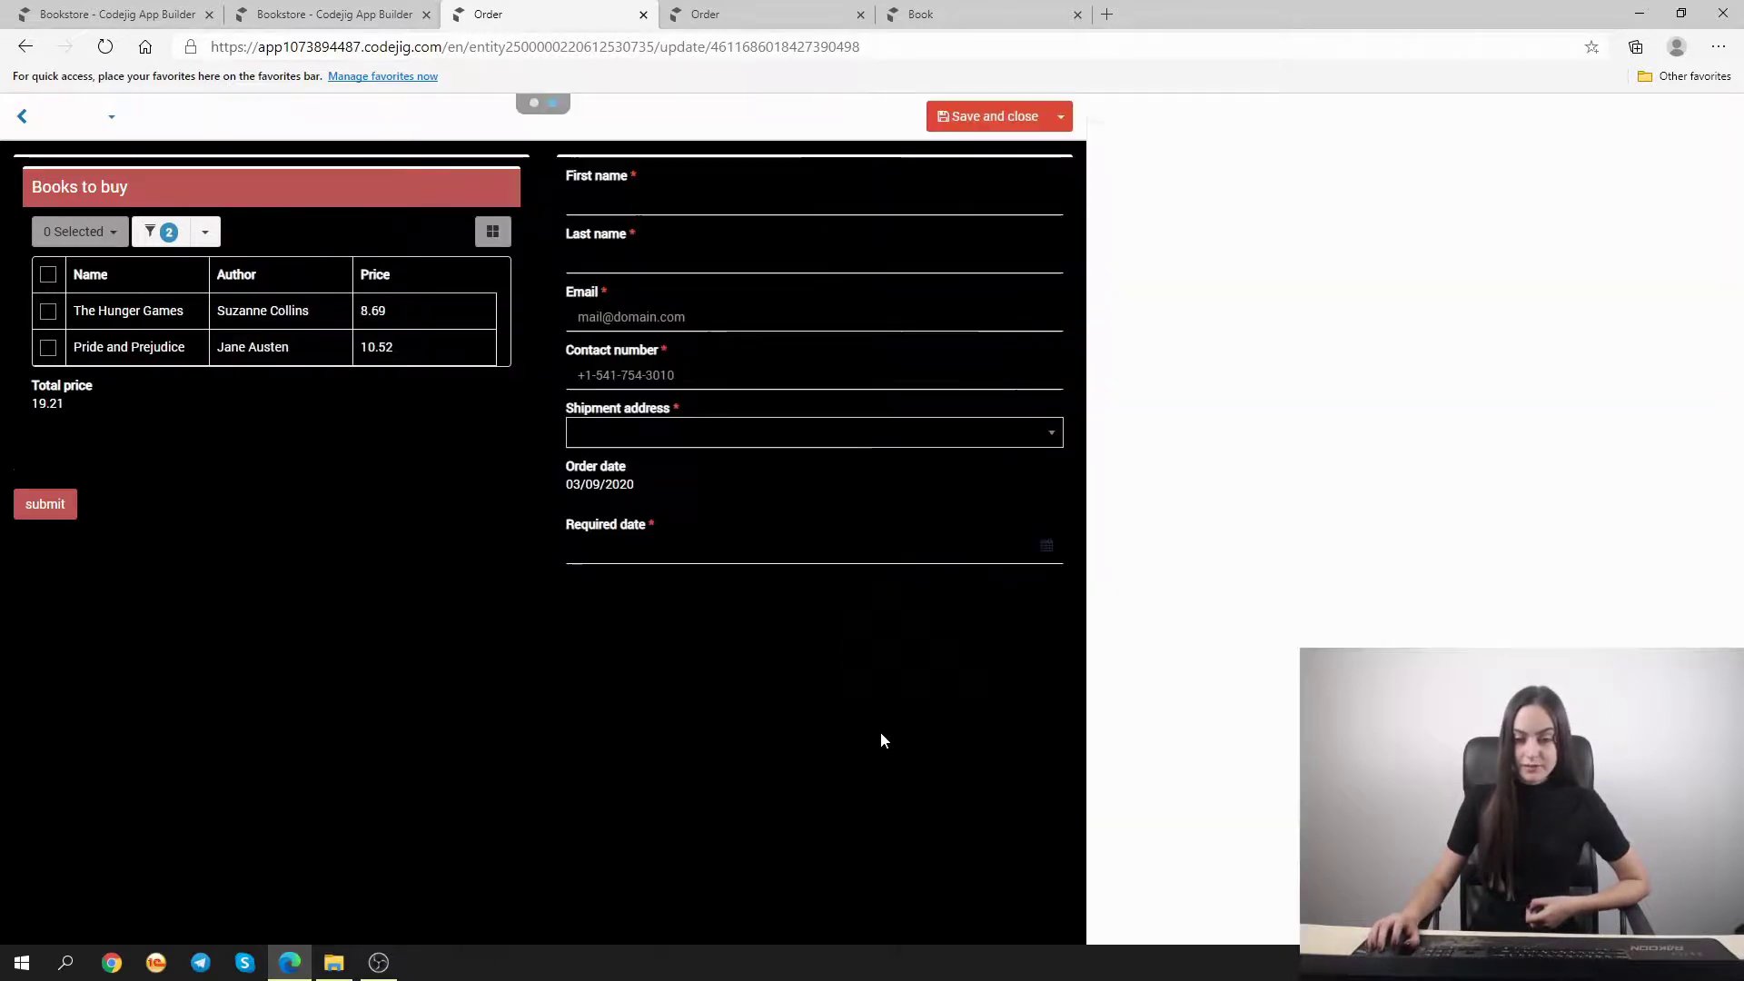
pyautogui.hotkey('ctrl', 'shift', 'c')
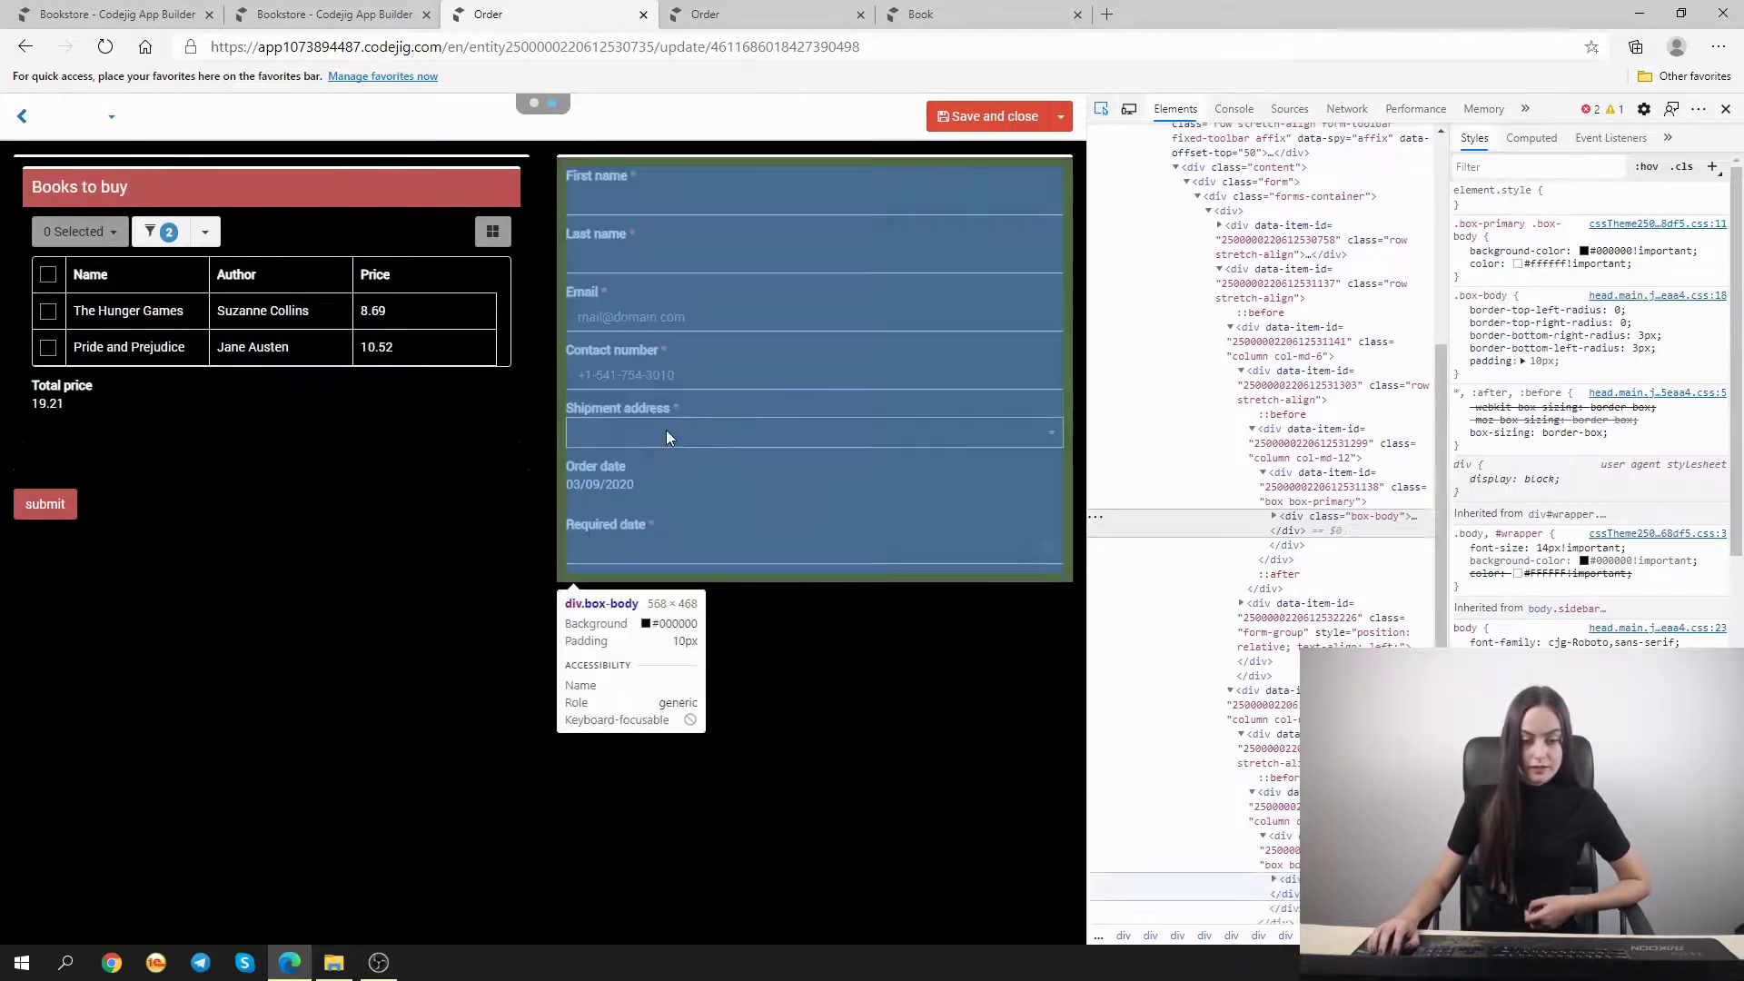
pyautogui.click(645, 431)
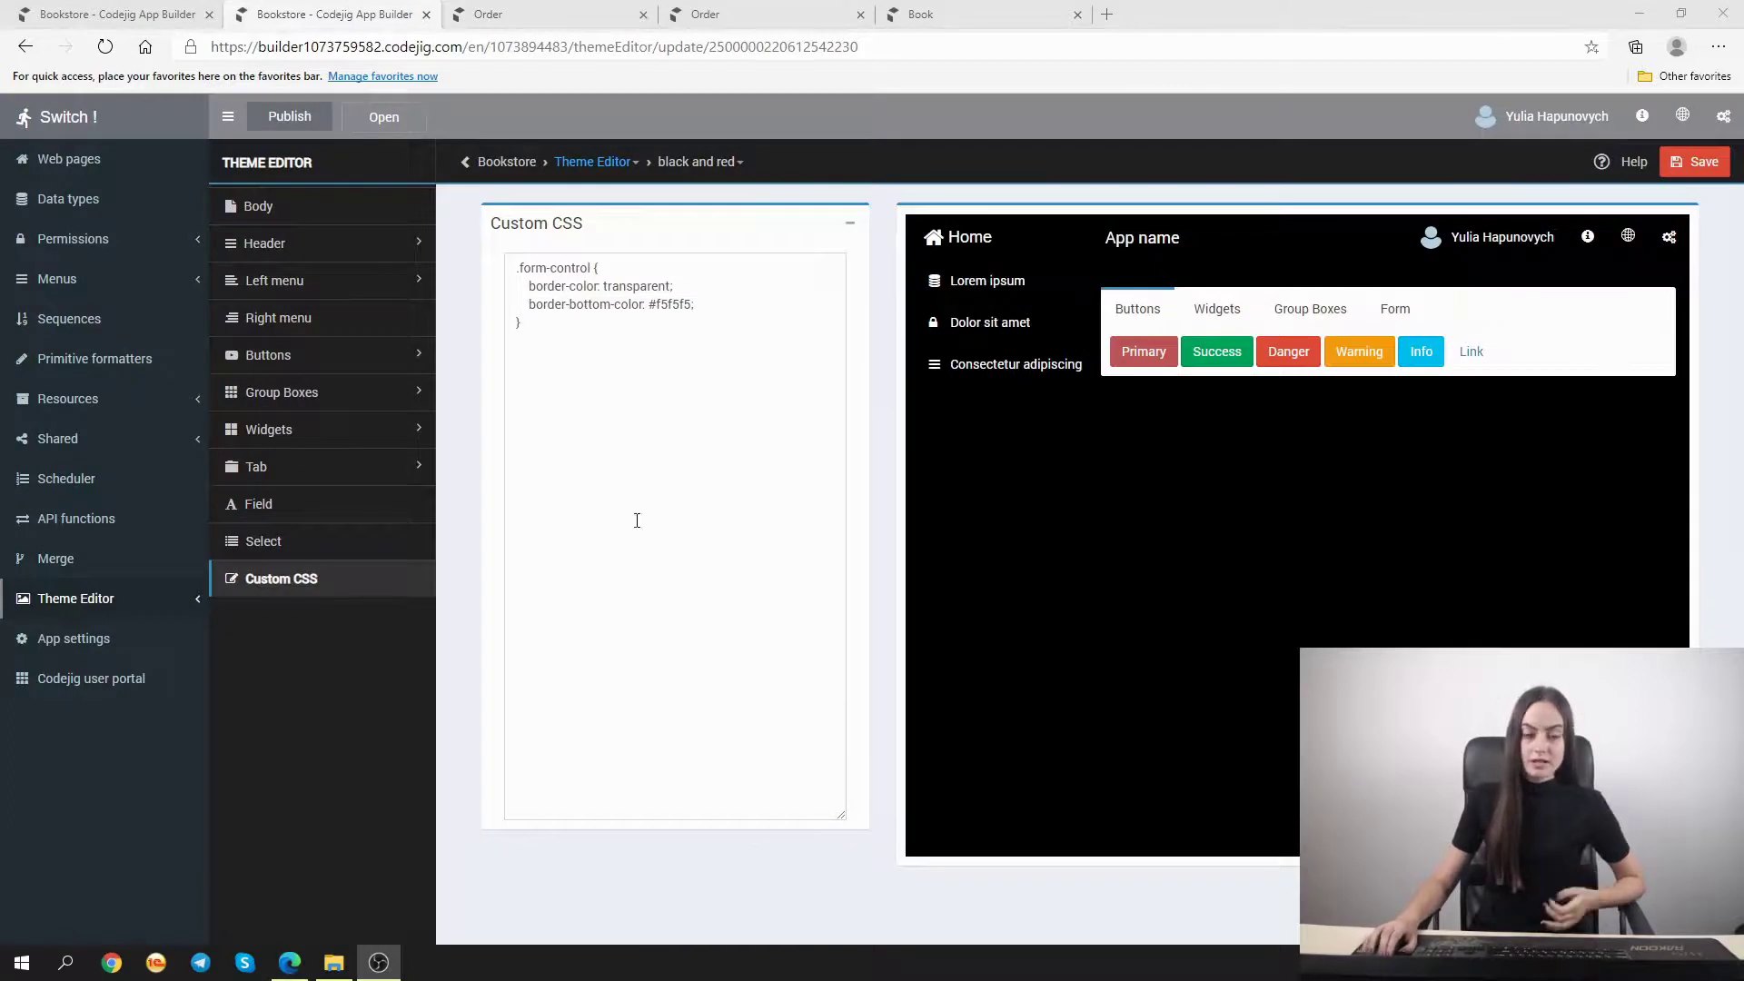
# Add a .select2-results__option rule with black background and white color to the theme's Custom CSS, then save and publish
pyautogui.click(584, 442)
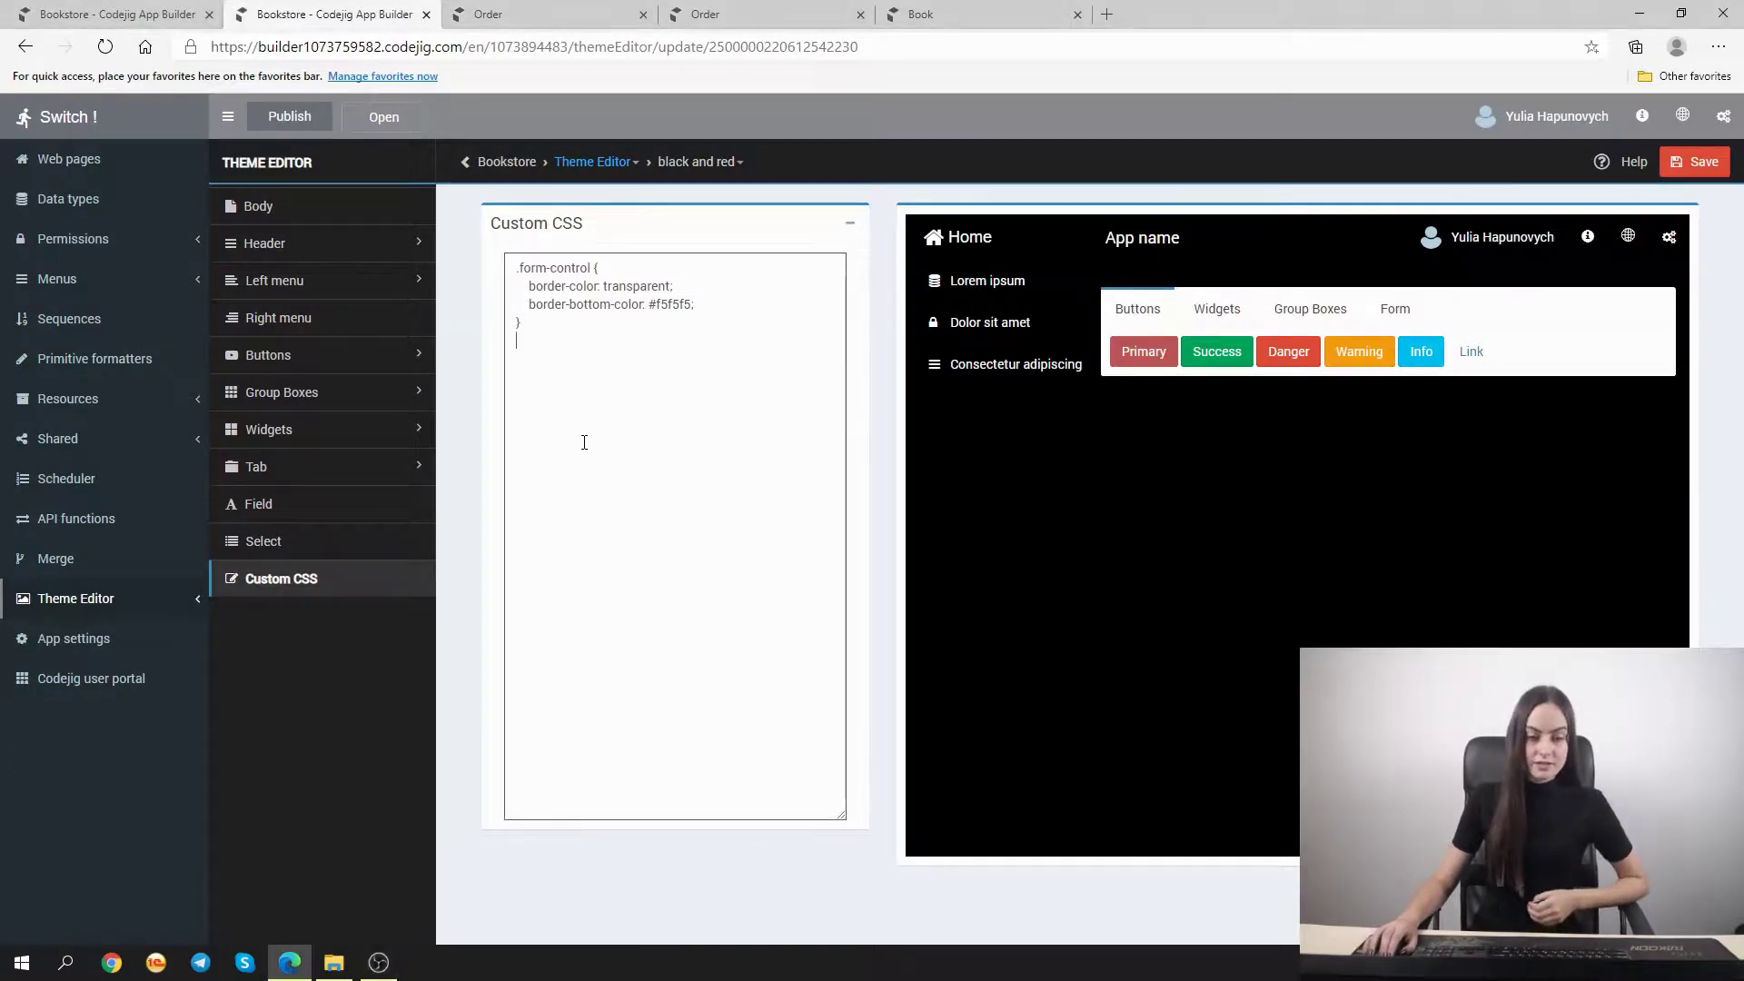
pyautogui.hotkey('ctrl', 'v')
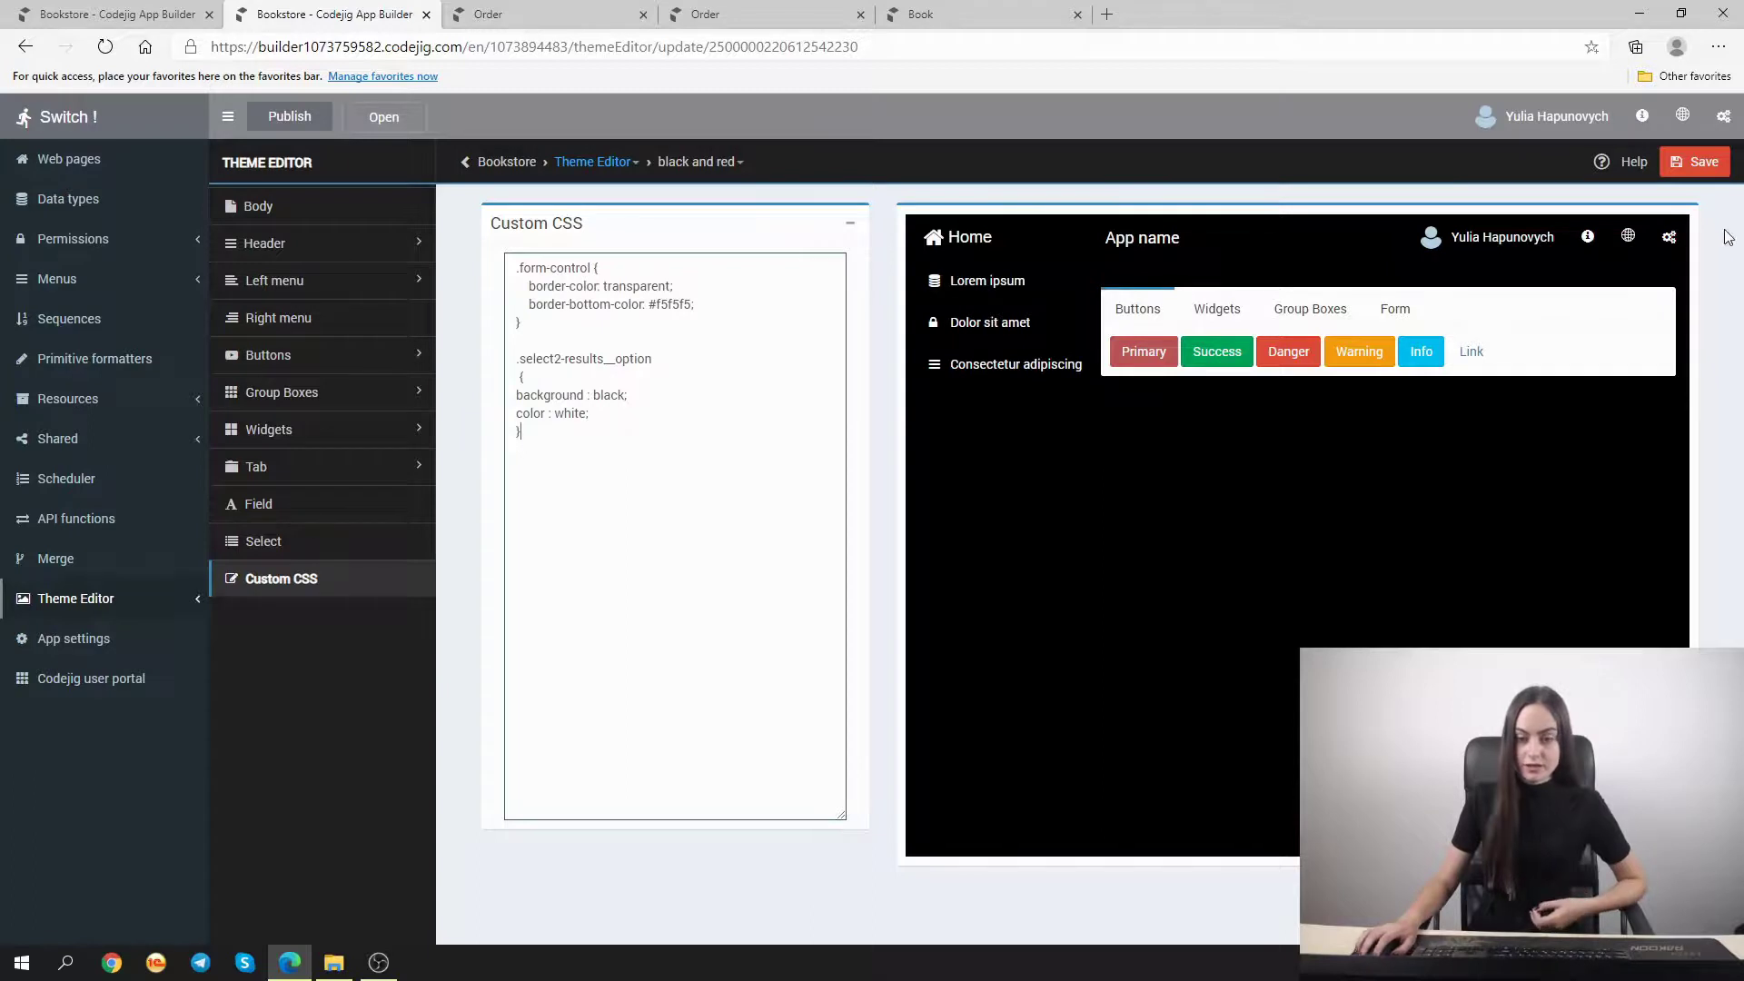
pyautogui.click(1694, 161)
pyautogui.moveTo(309, 102)
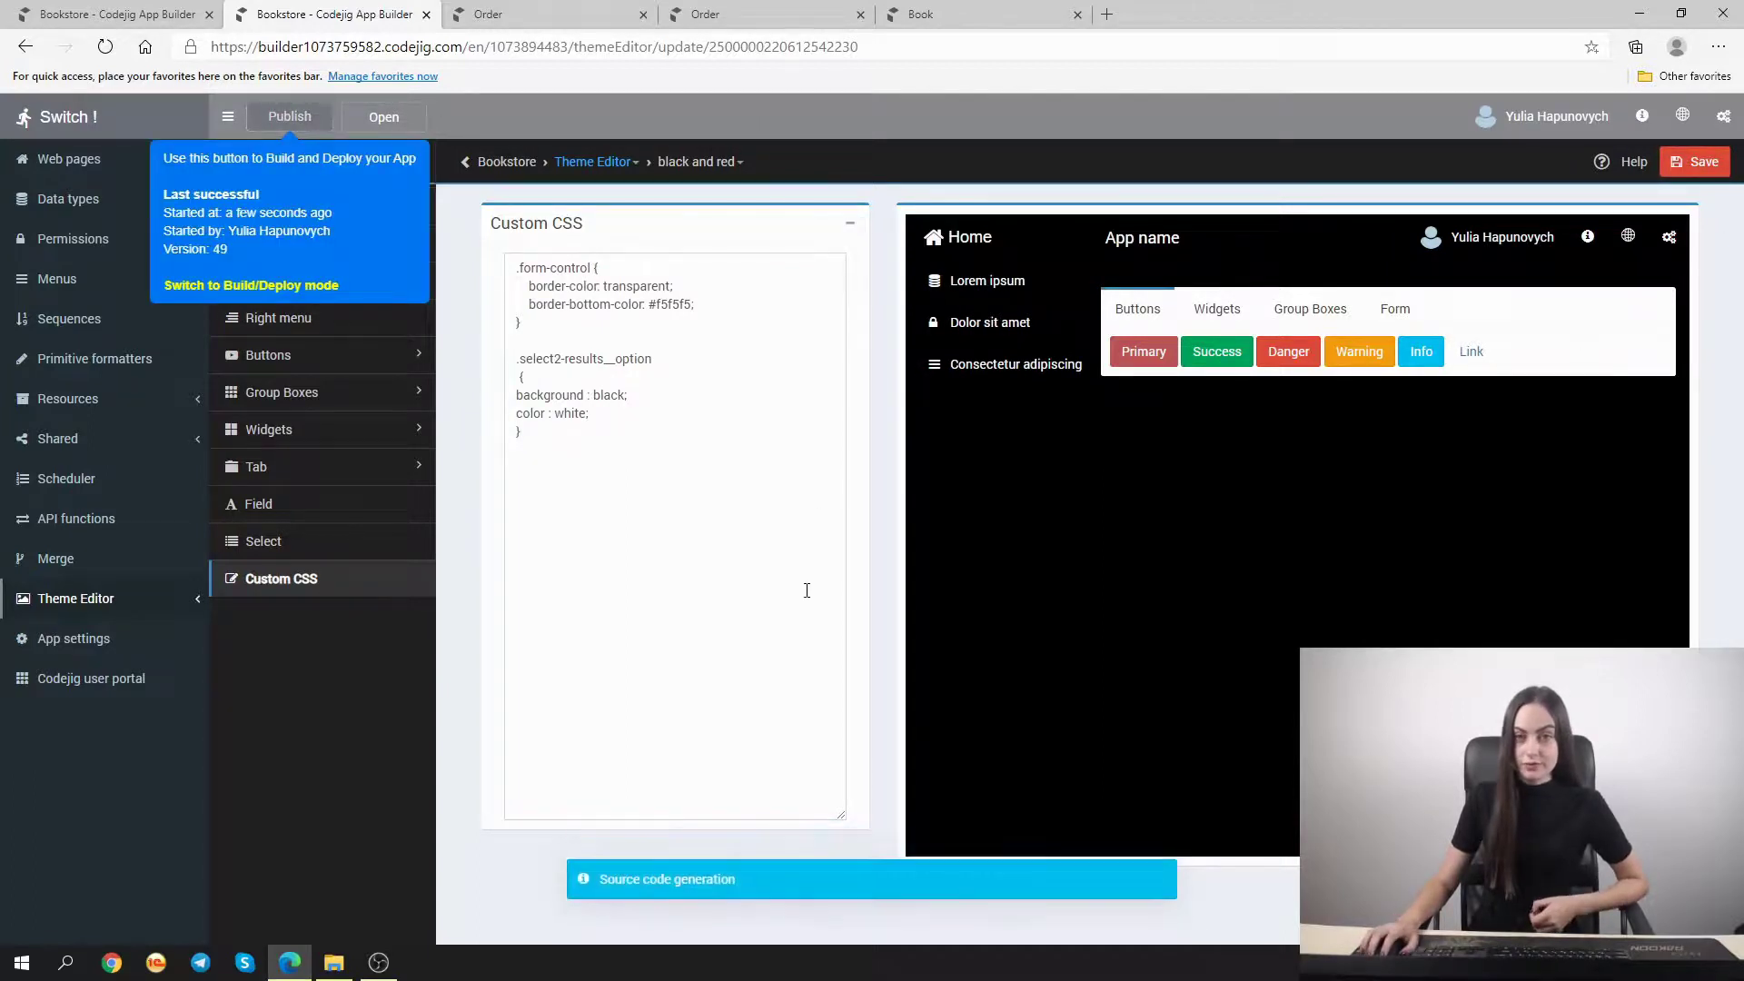
# Open the republished bookstore's cart and check the option colors in the Shipment address list
pyautogui.click(384, 117)
pyautogui.click(382, 157)
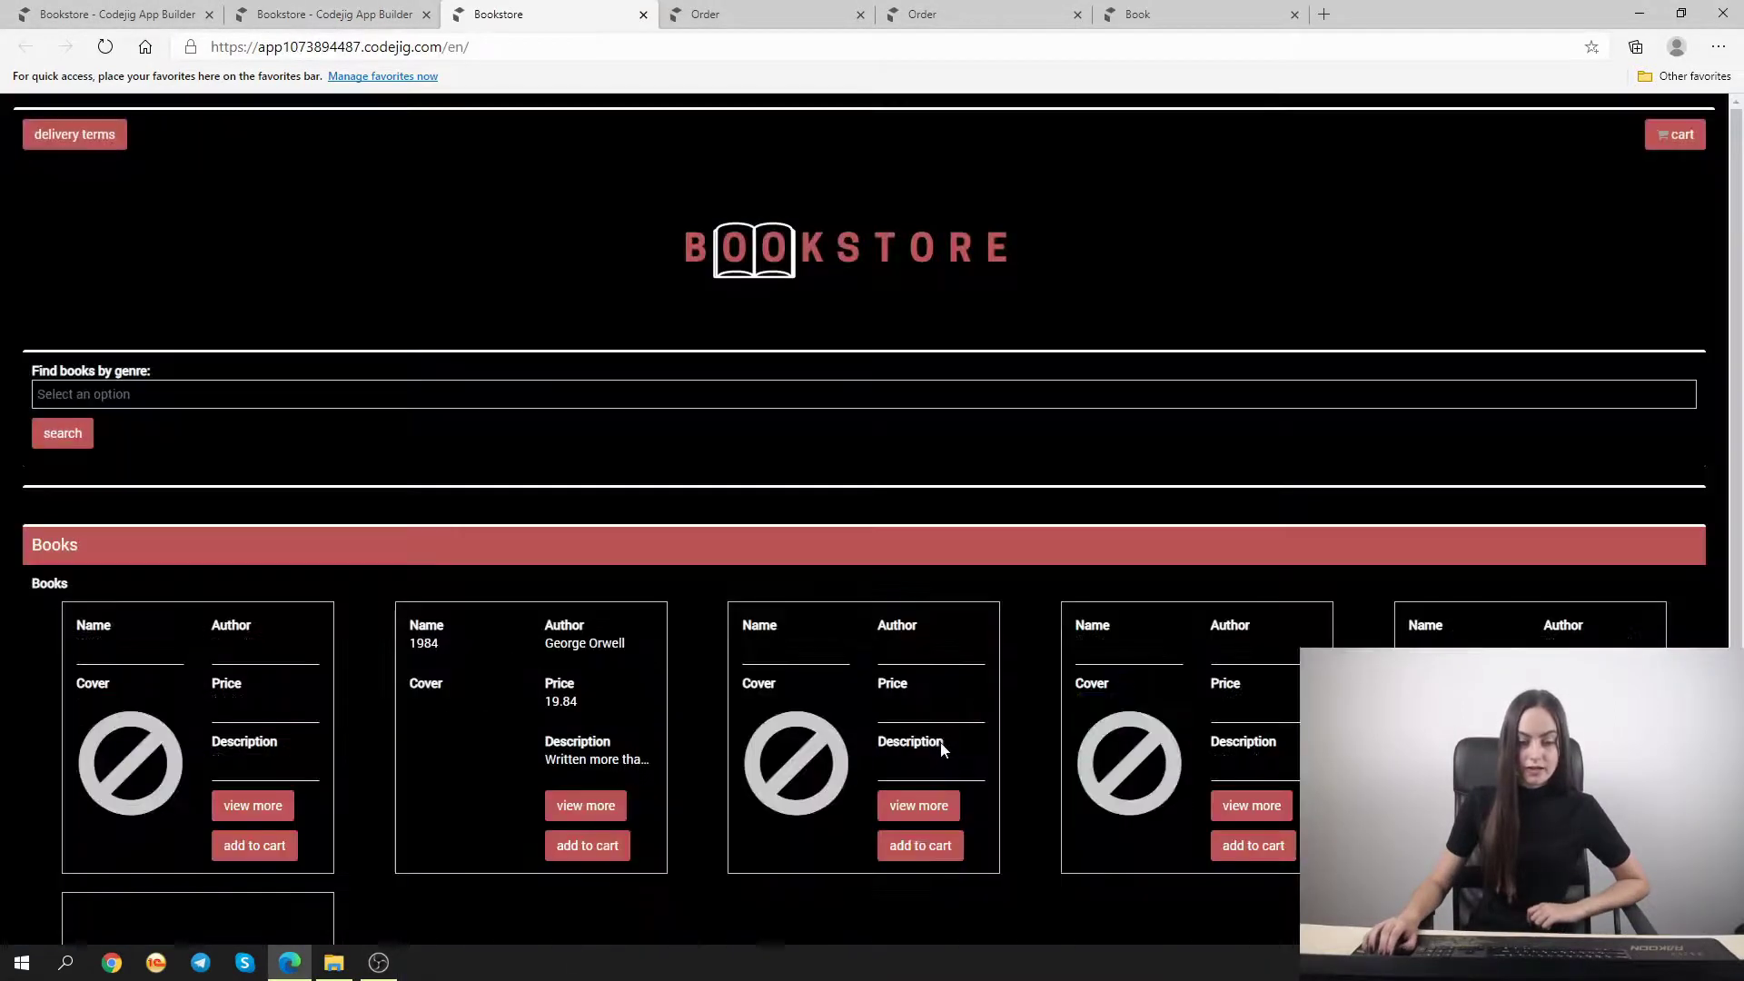
pyautogui.click(1677, 134)
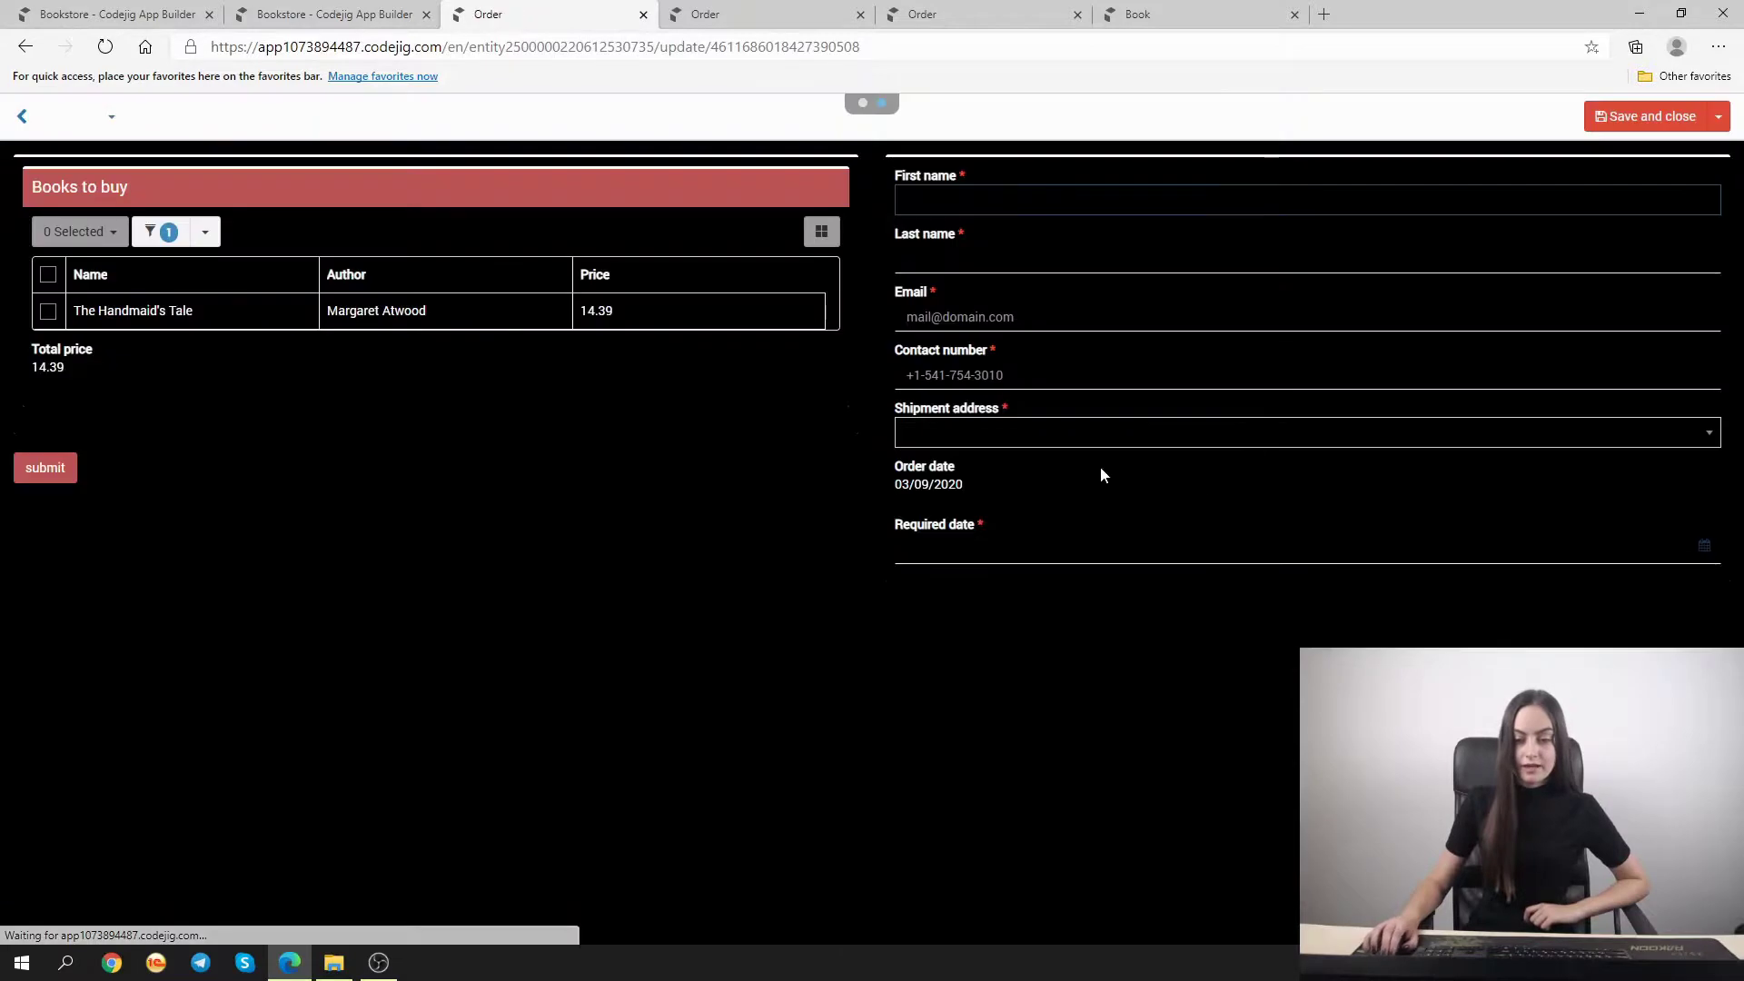
pyautogui.click(965, 440)
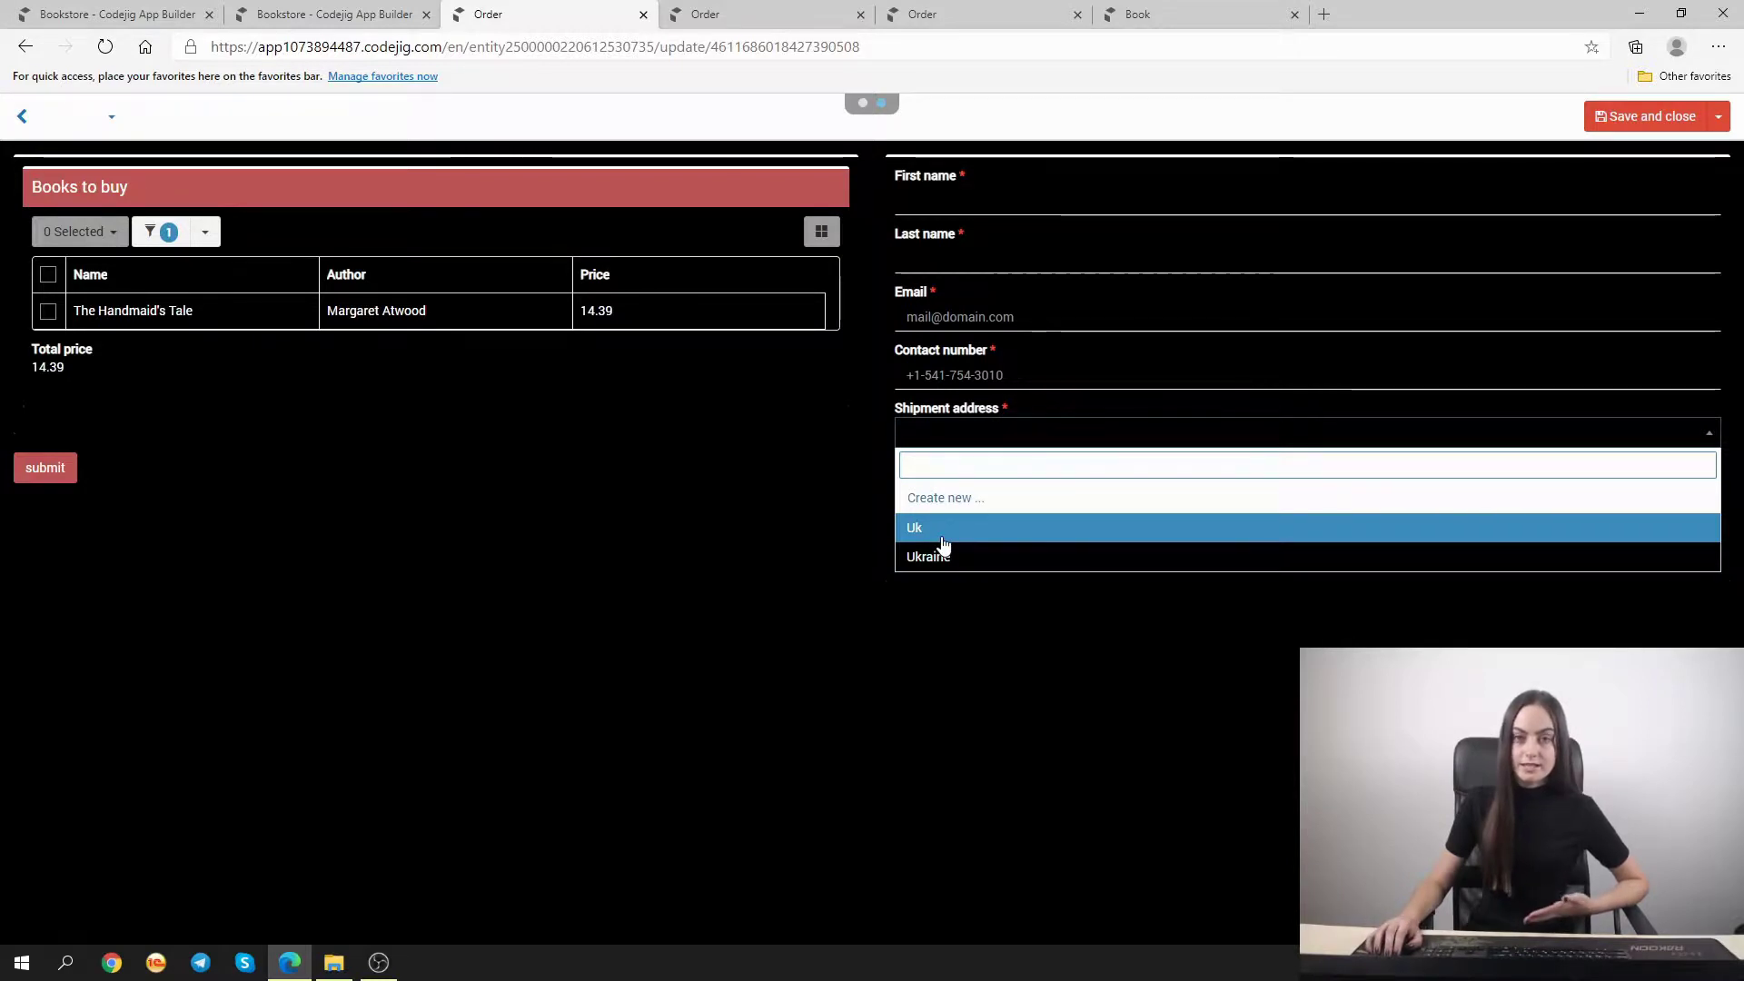
# Add a Custom CSS rule giving highlighted select2 options in the theme background-color #BB5555 and white text, then save and publish
pyautogui.click(345, 9)
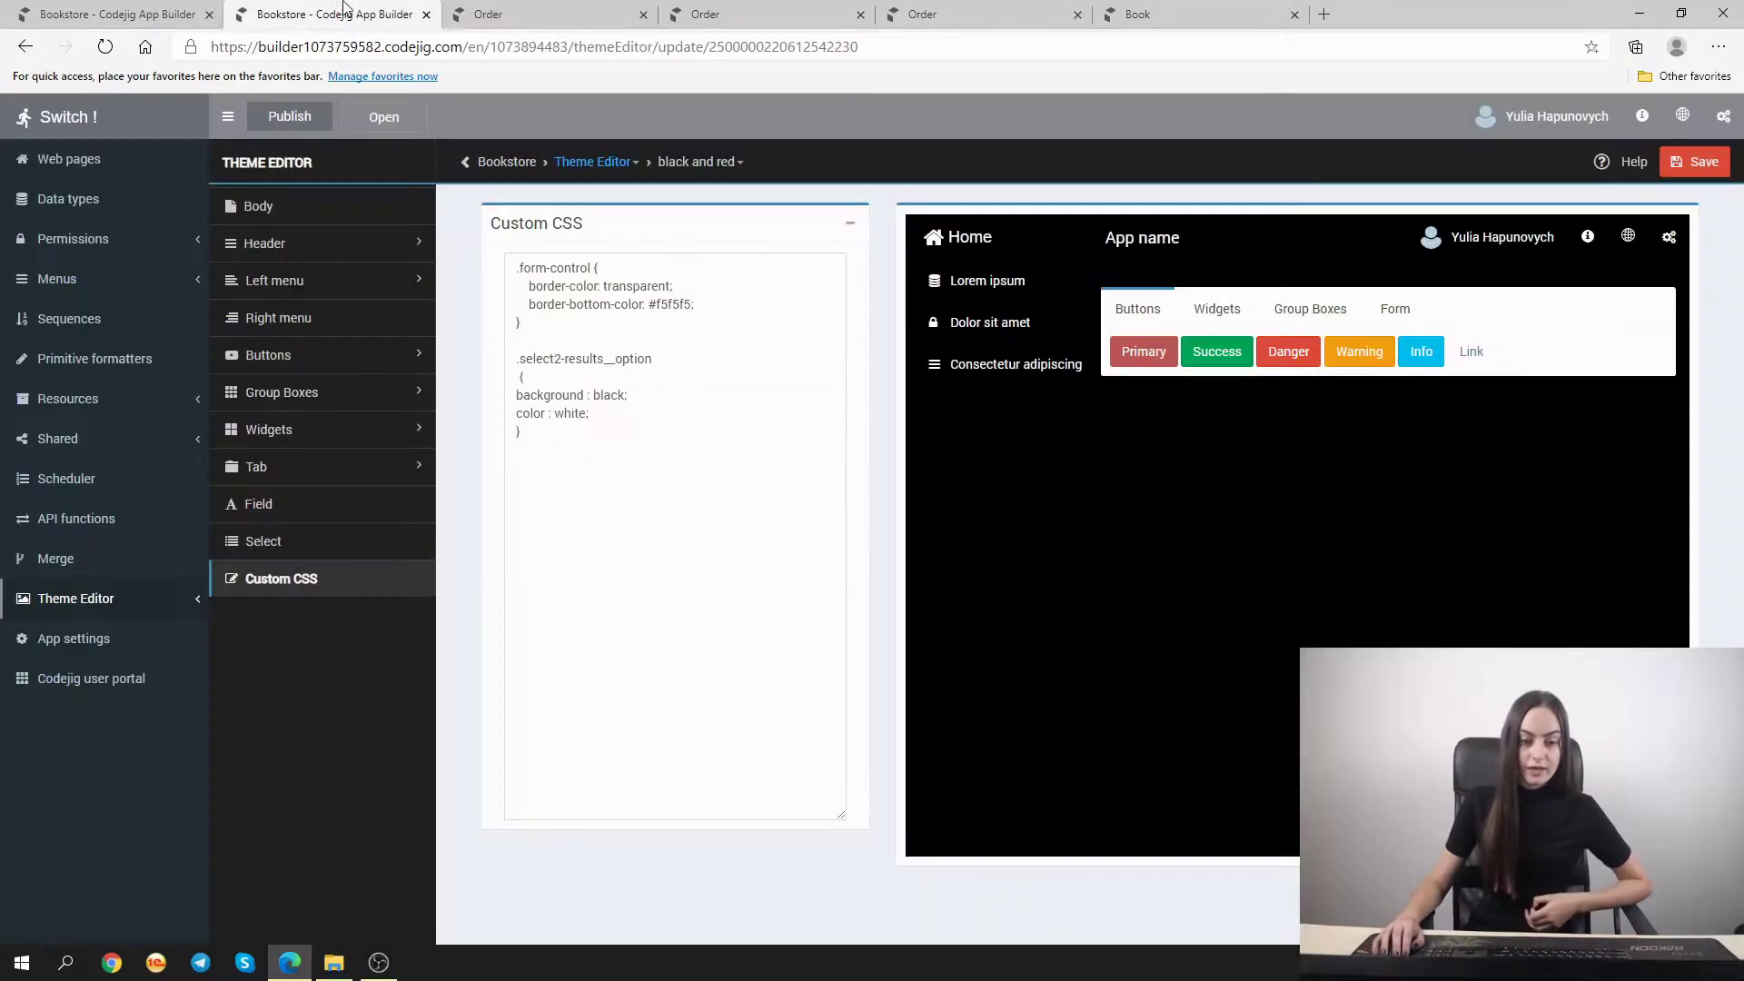
pyautogui.click(631, 495)
pyautogui.hotkey('ctrl', 'v')
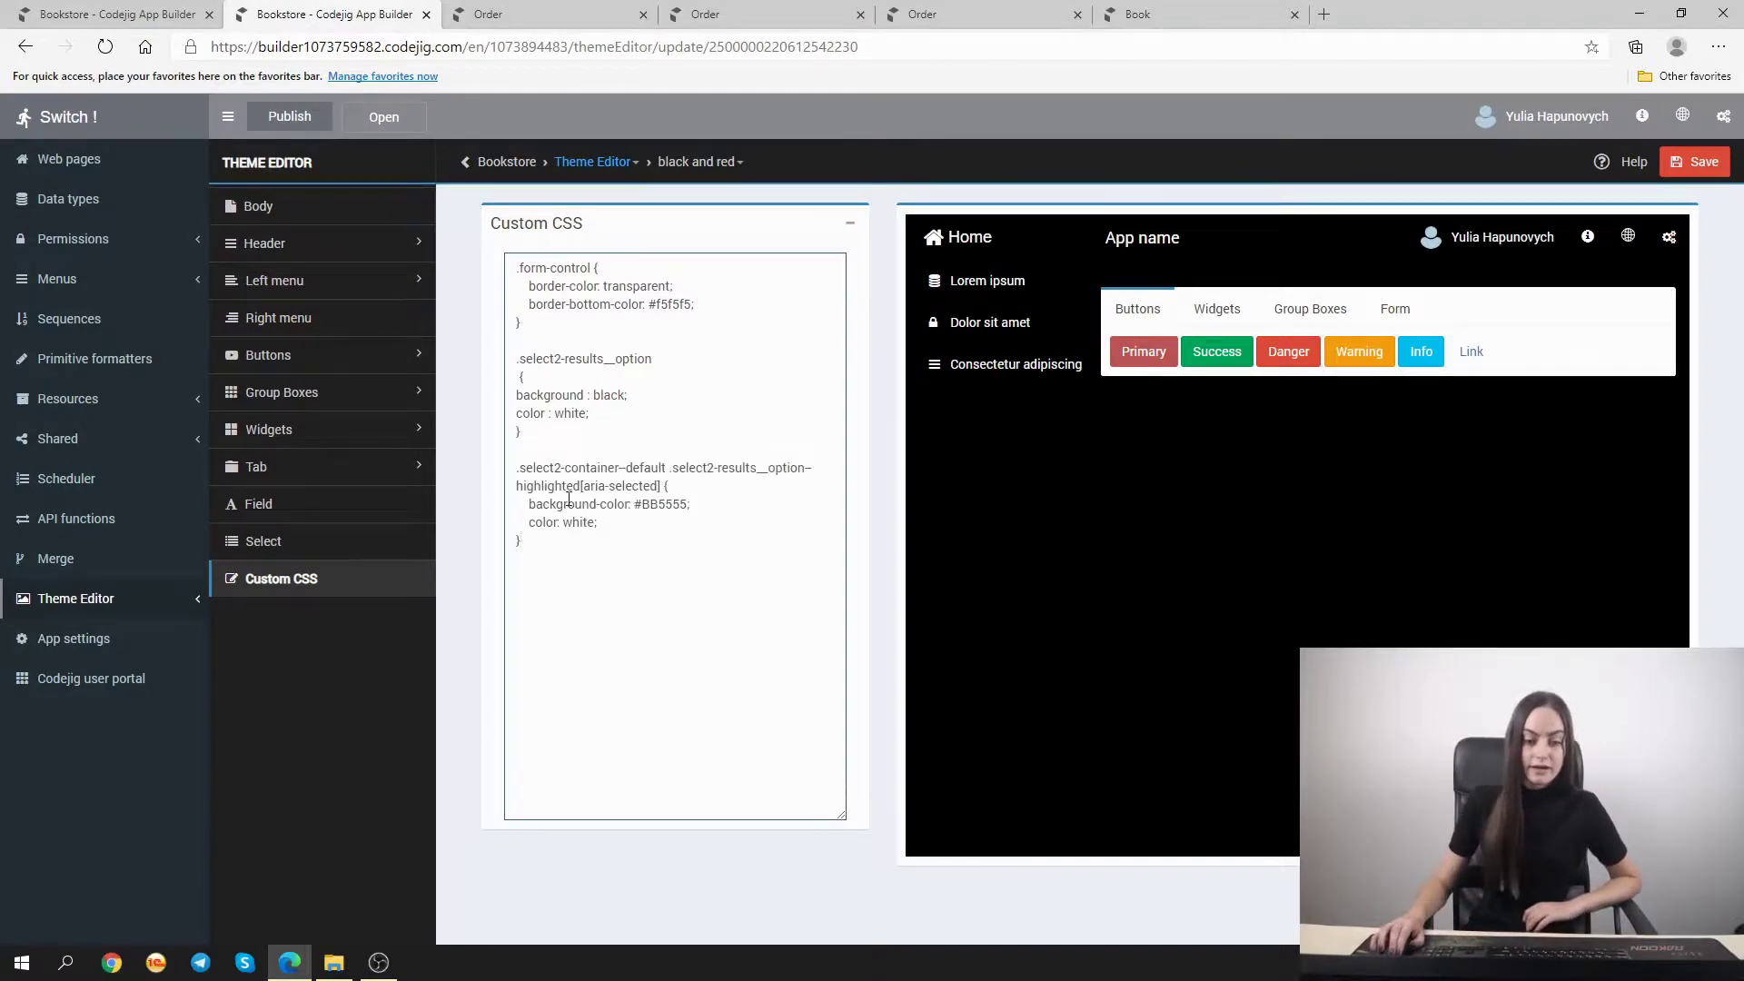
pyautogui.moveTo(581, 488); pyautogui.dragTo(494, 490)
pyautogui.click(690, 480)
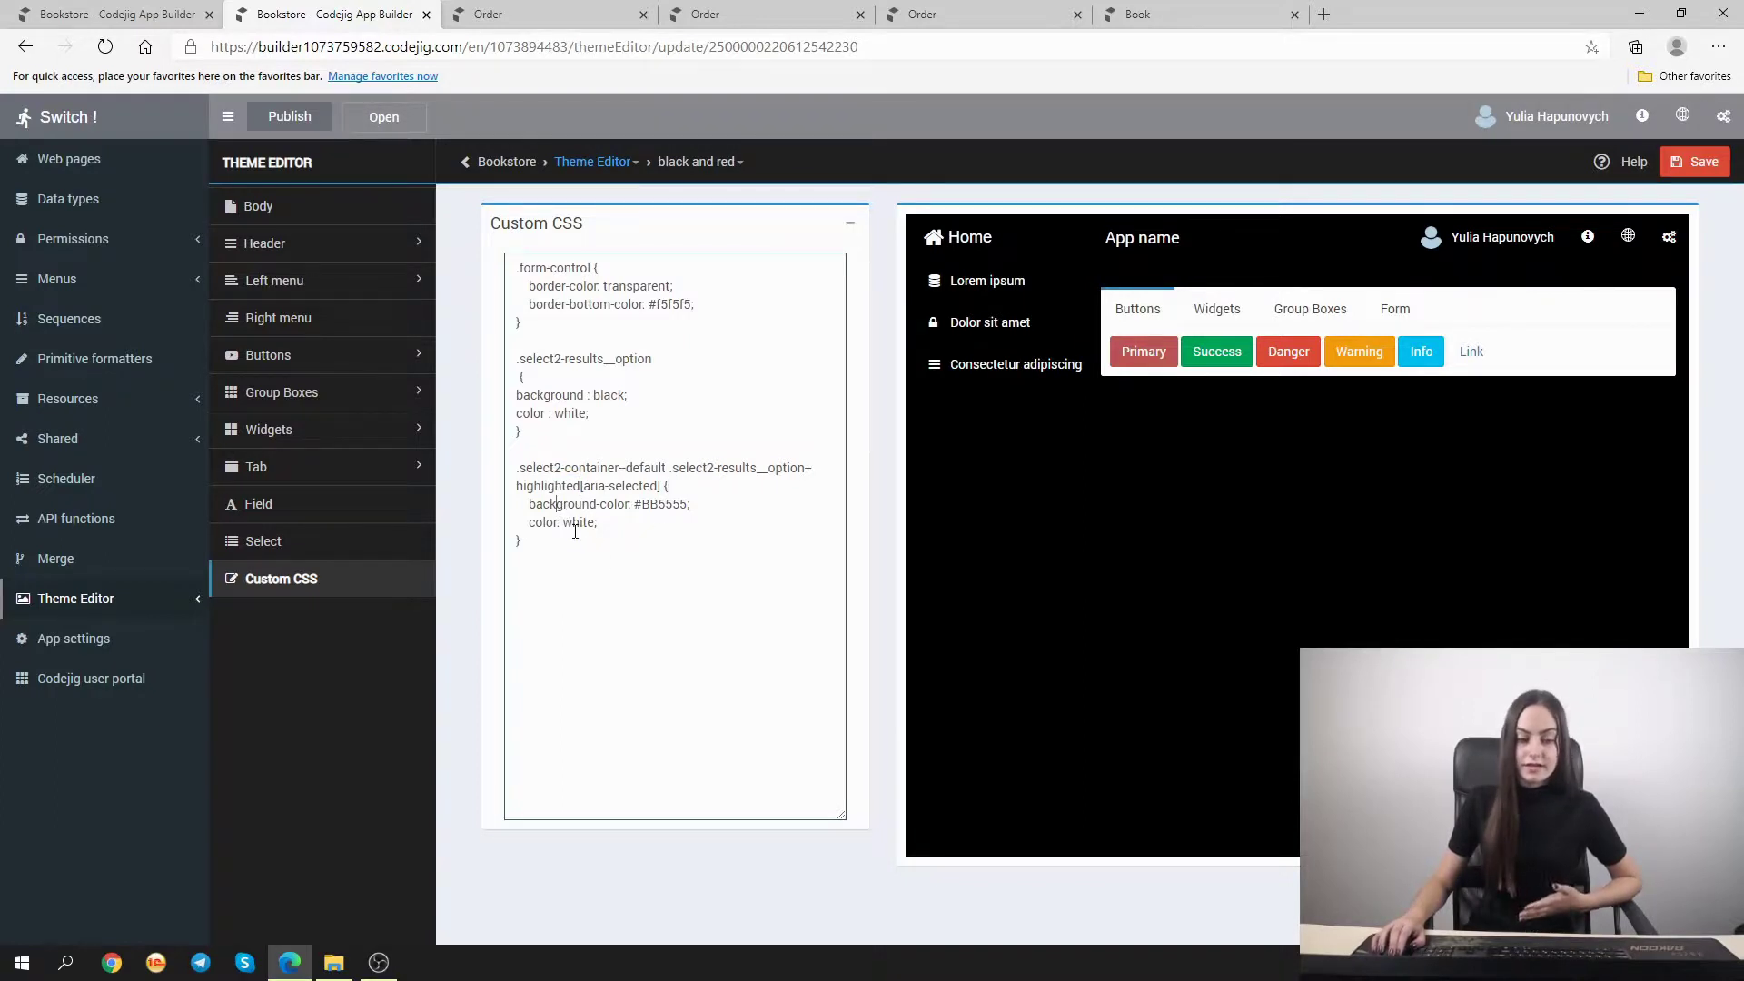
pyautogui.click(1705, 162)
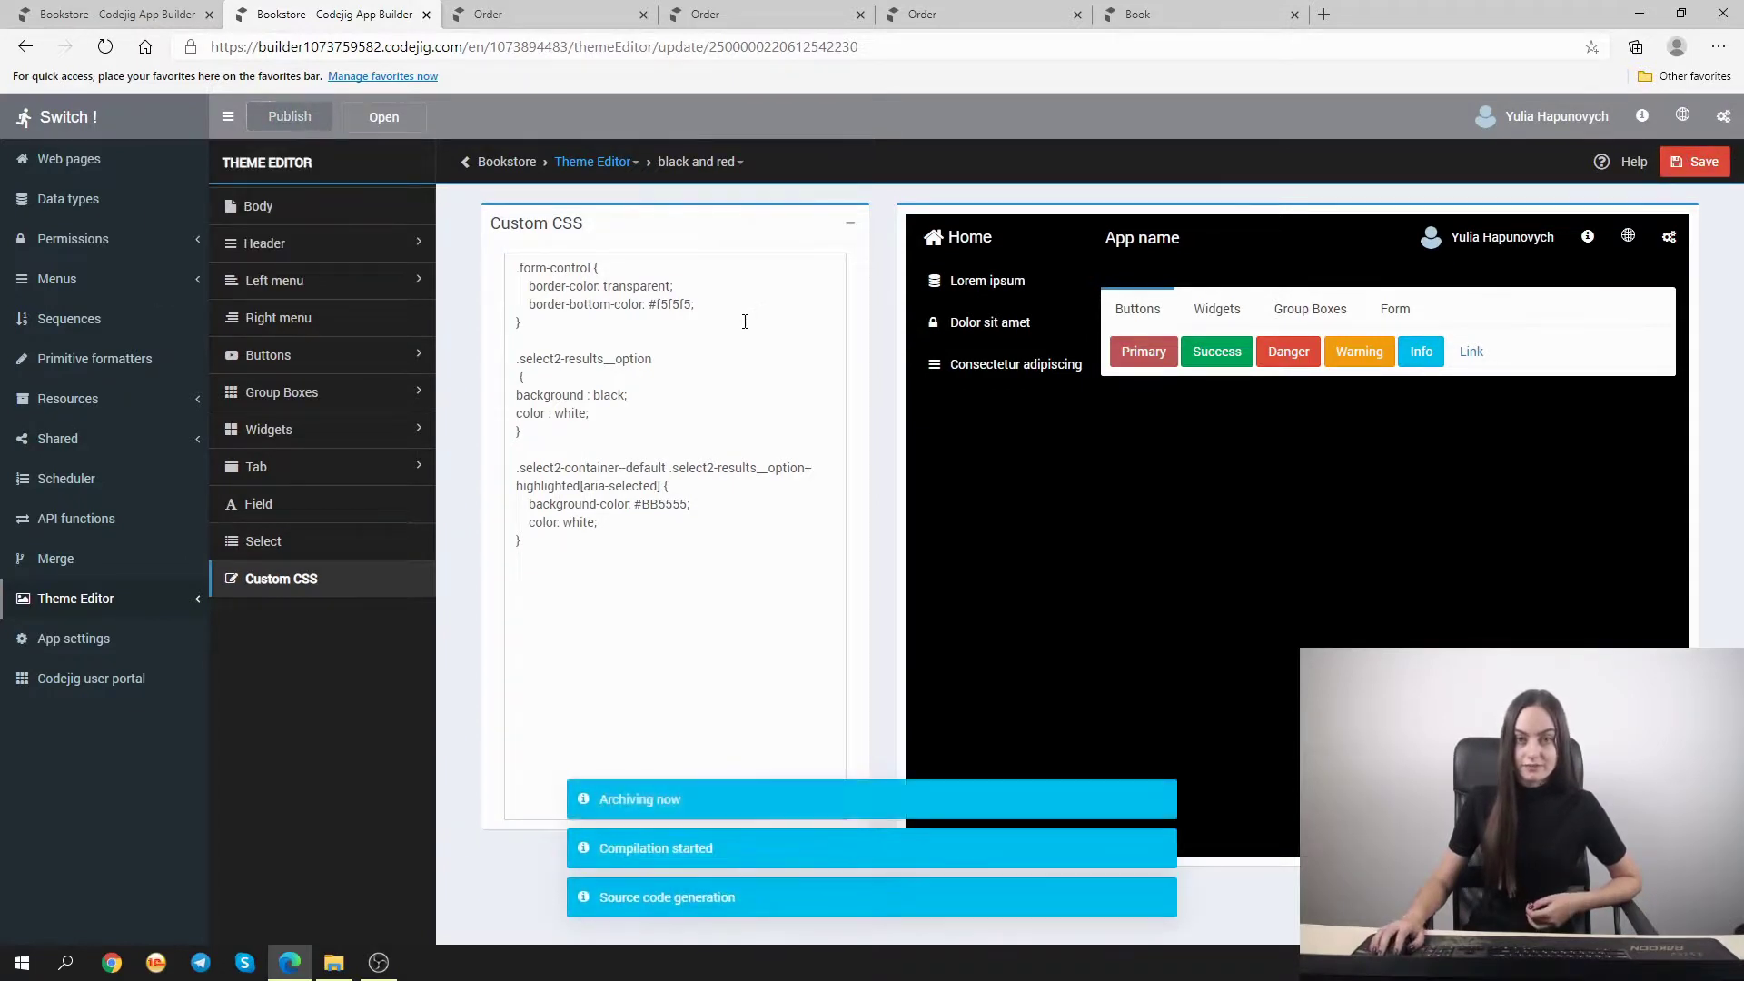
# Check the highlighted option's color in the republished order form's Shipment address list, and return to the theme editor
pyautogui.click(383, 116)
pyautogui.click(413, 153)
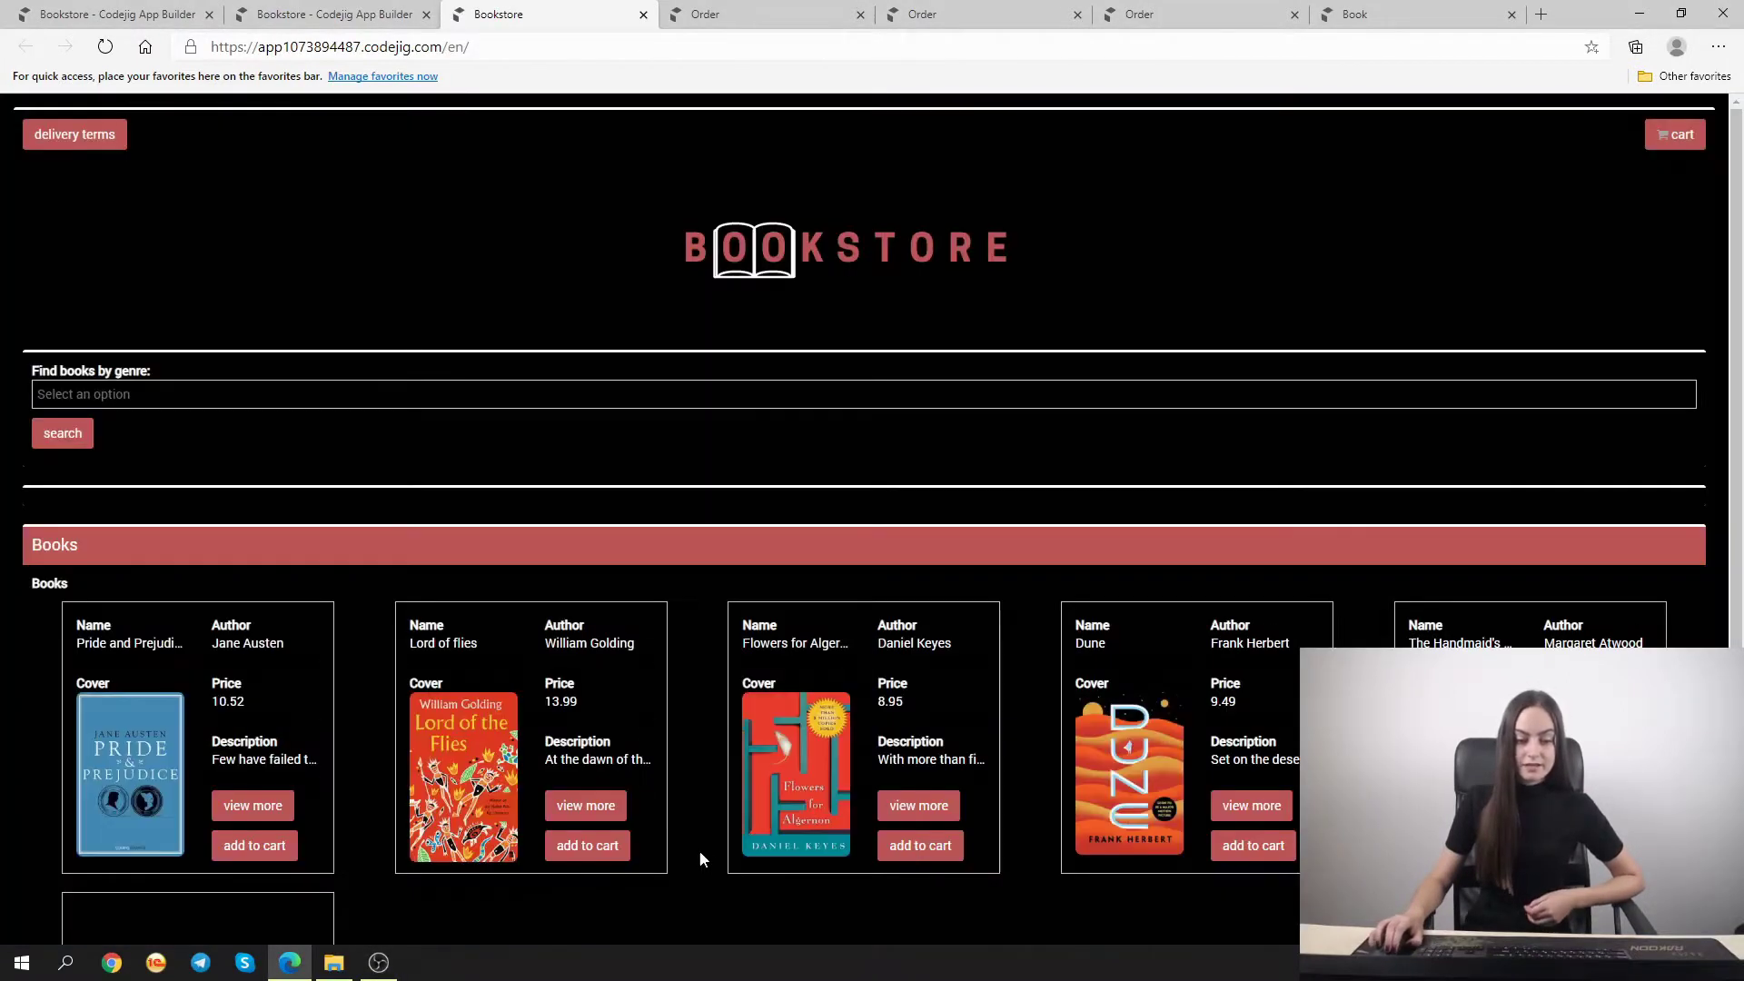
pyautogui.click(1663, 136)
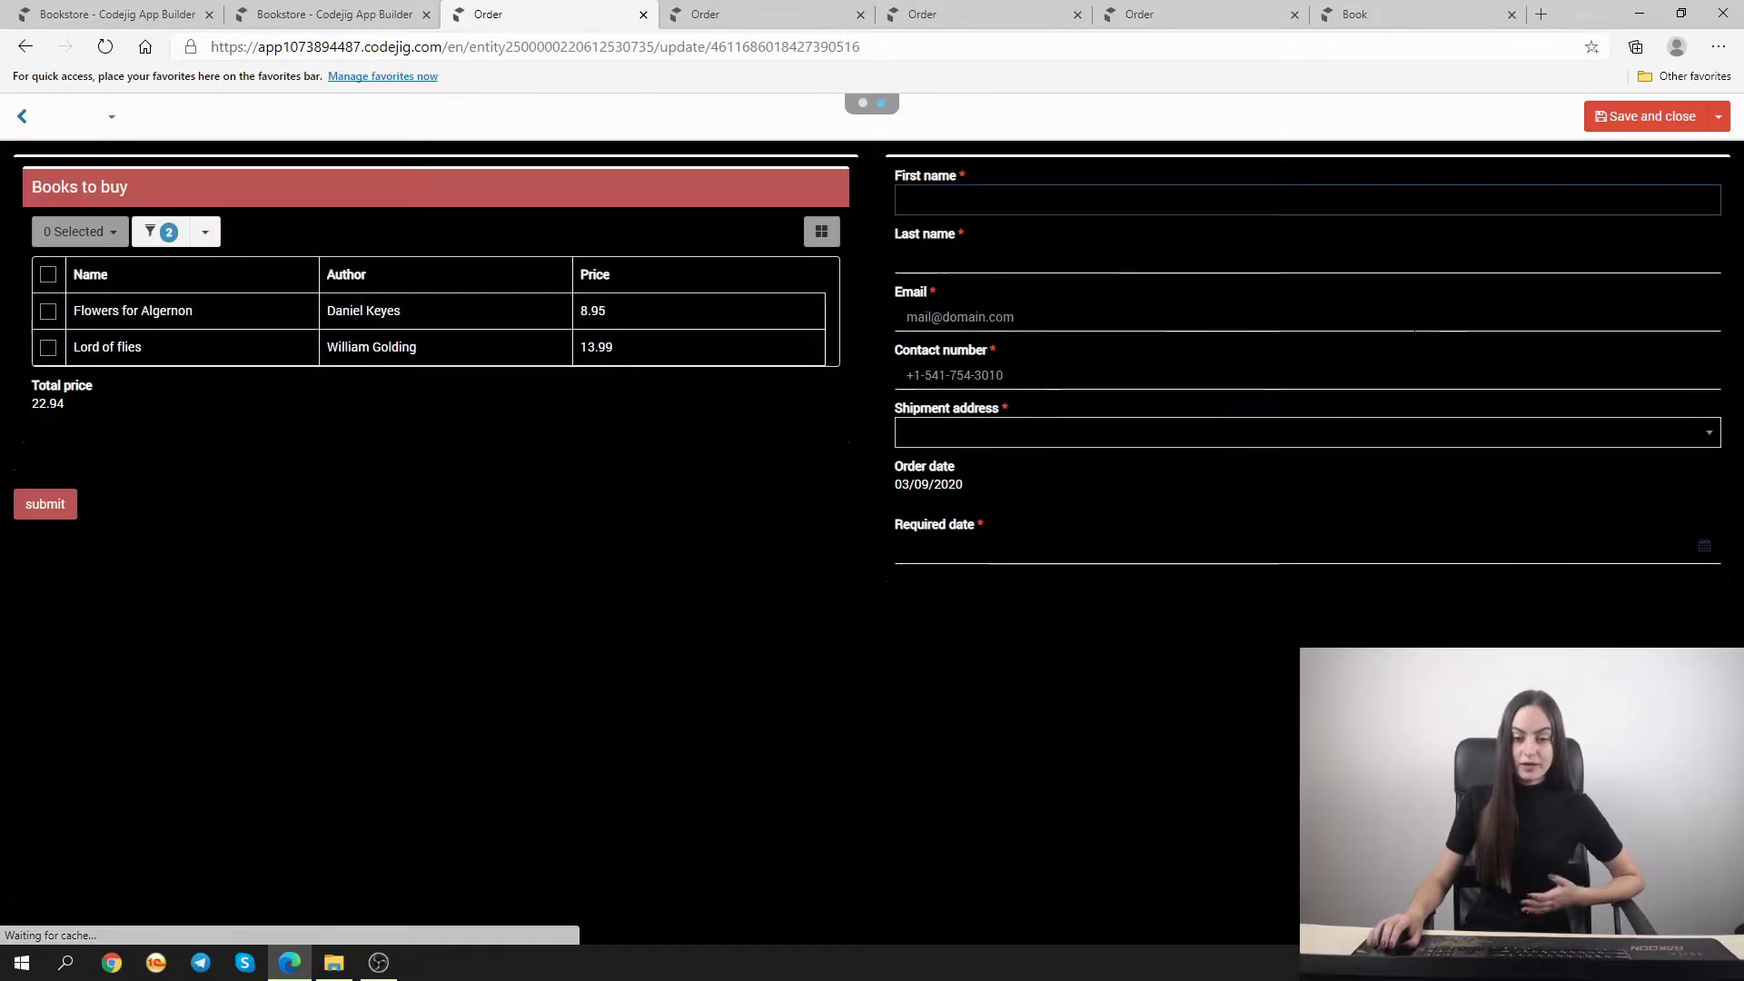
pyautogui.click(1078, 435)
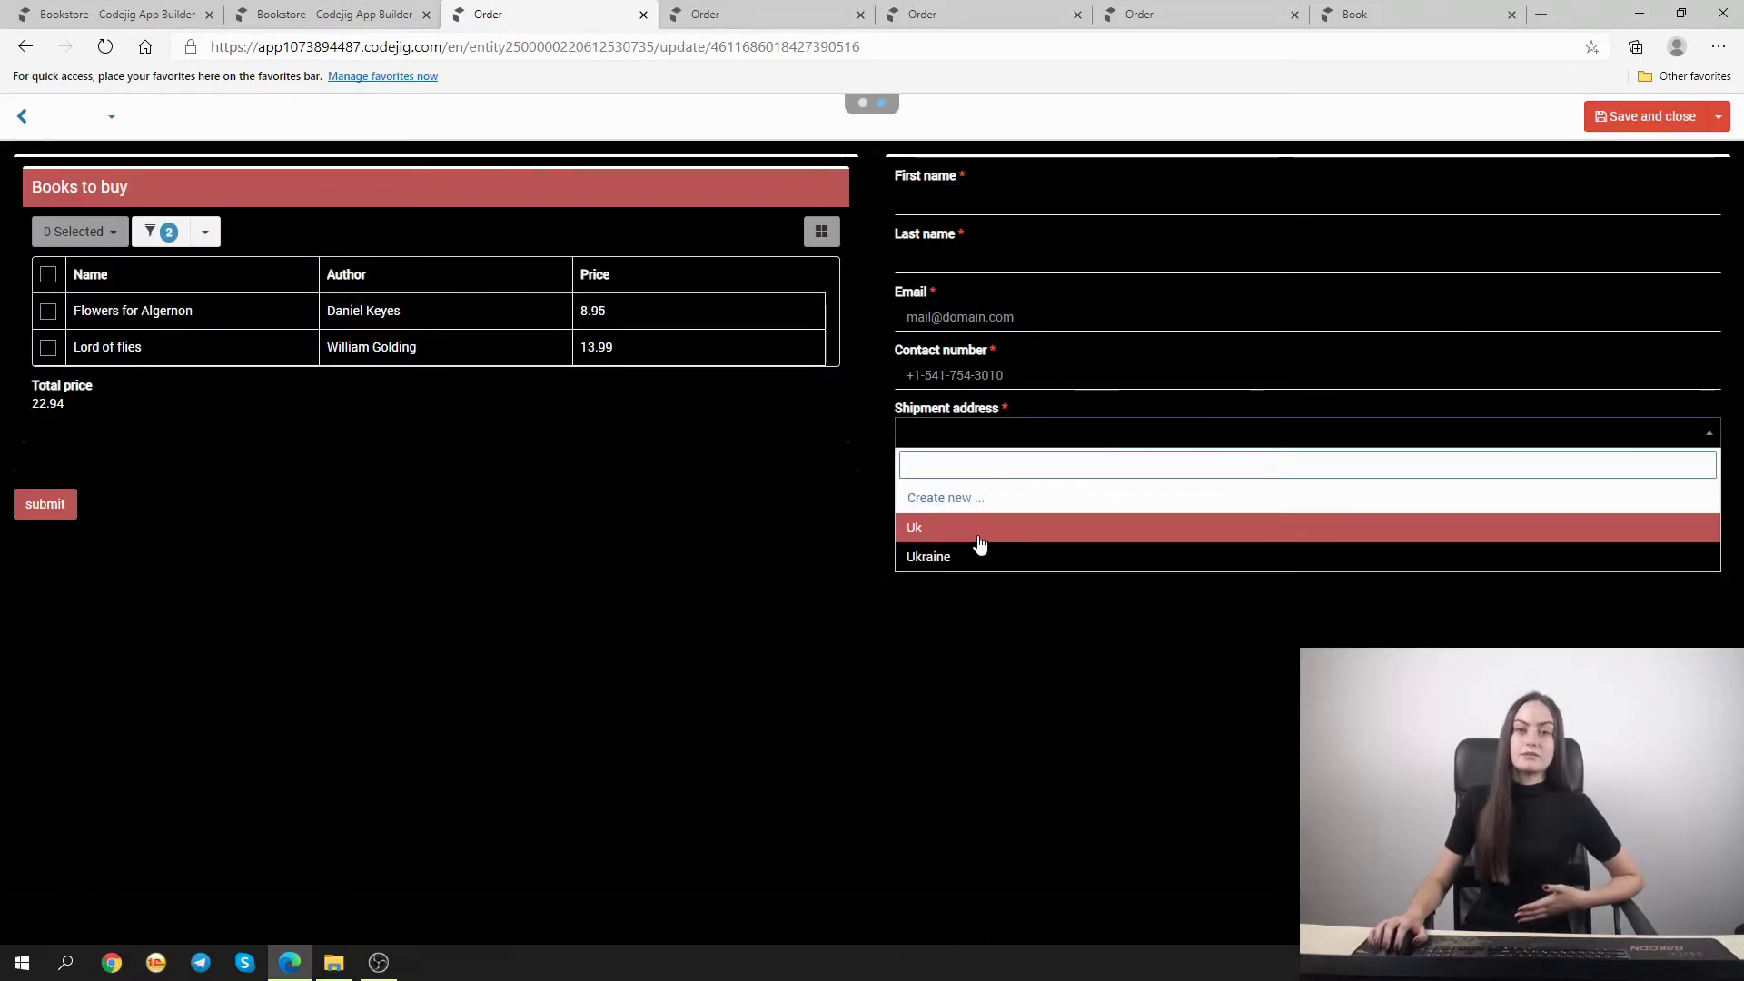
pyautogui.click(843, 528)
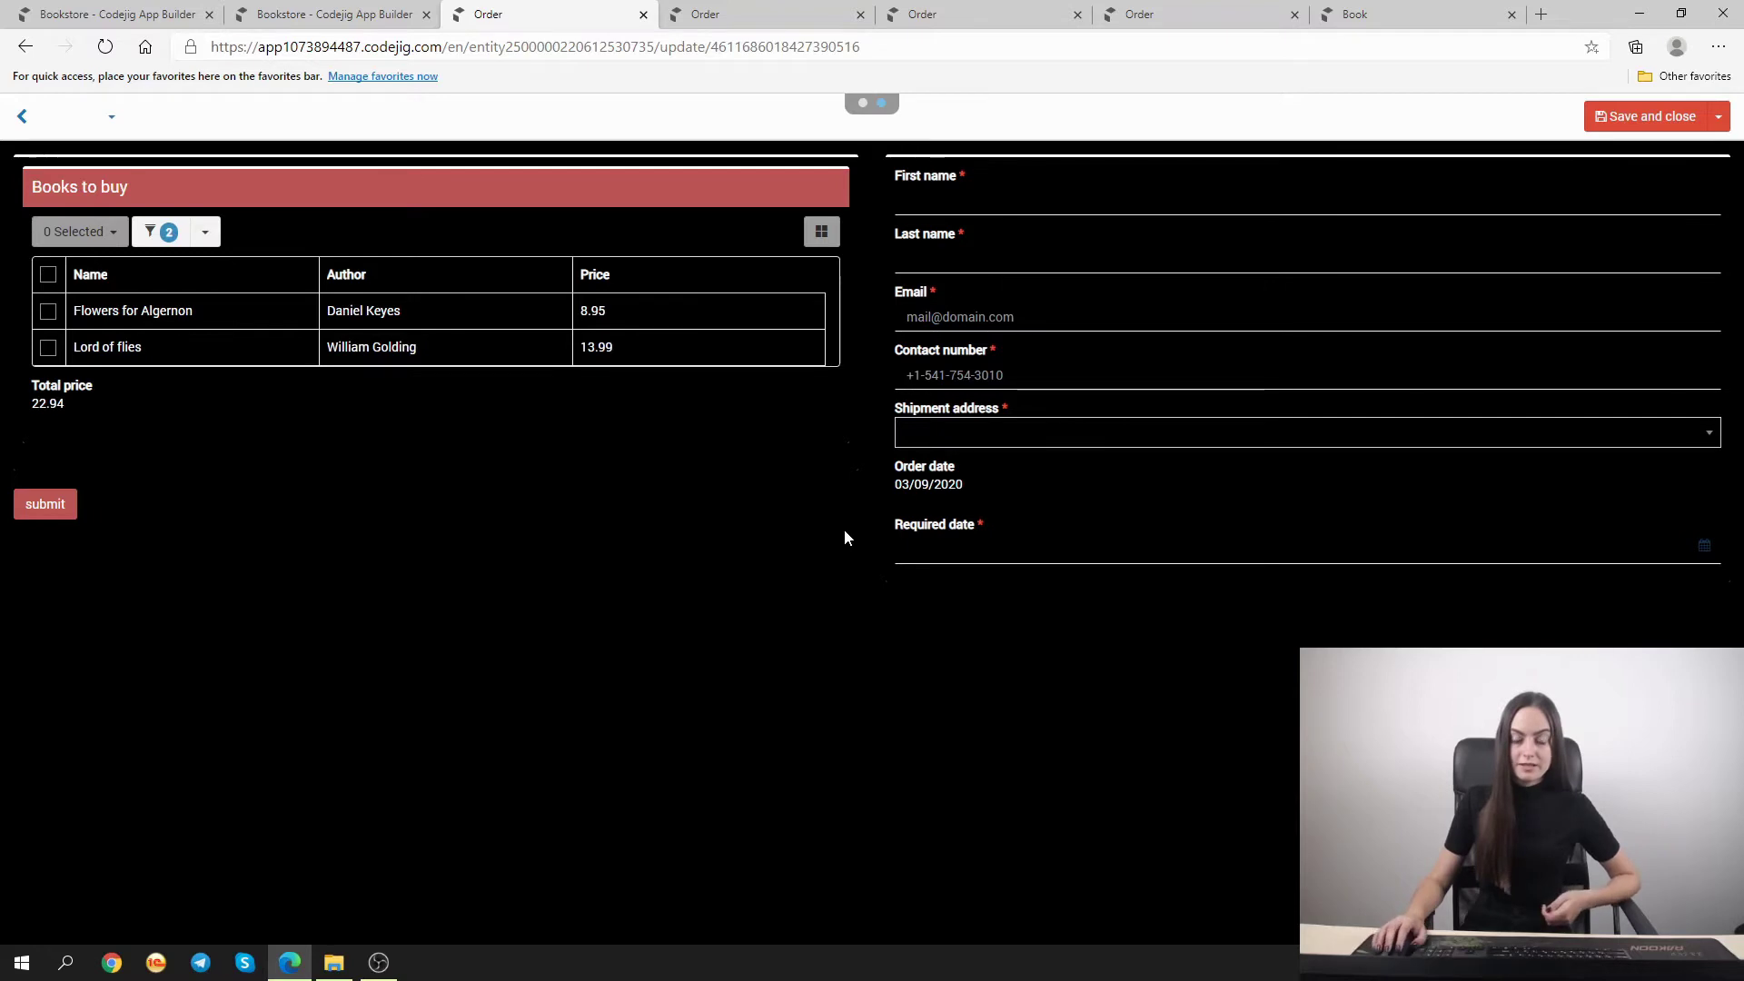
pyautogui.click(327, 13)
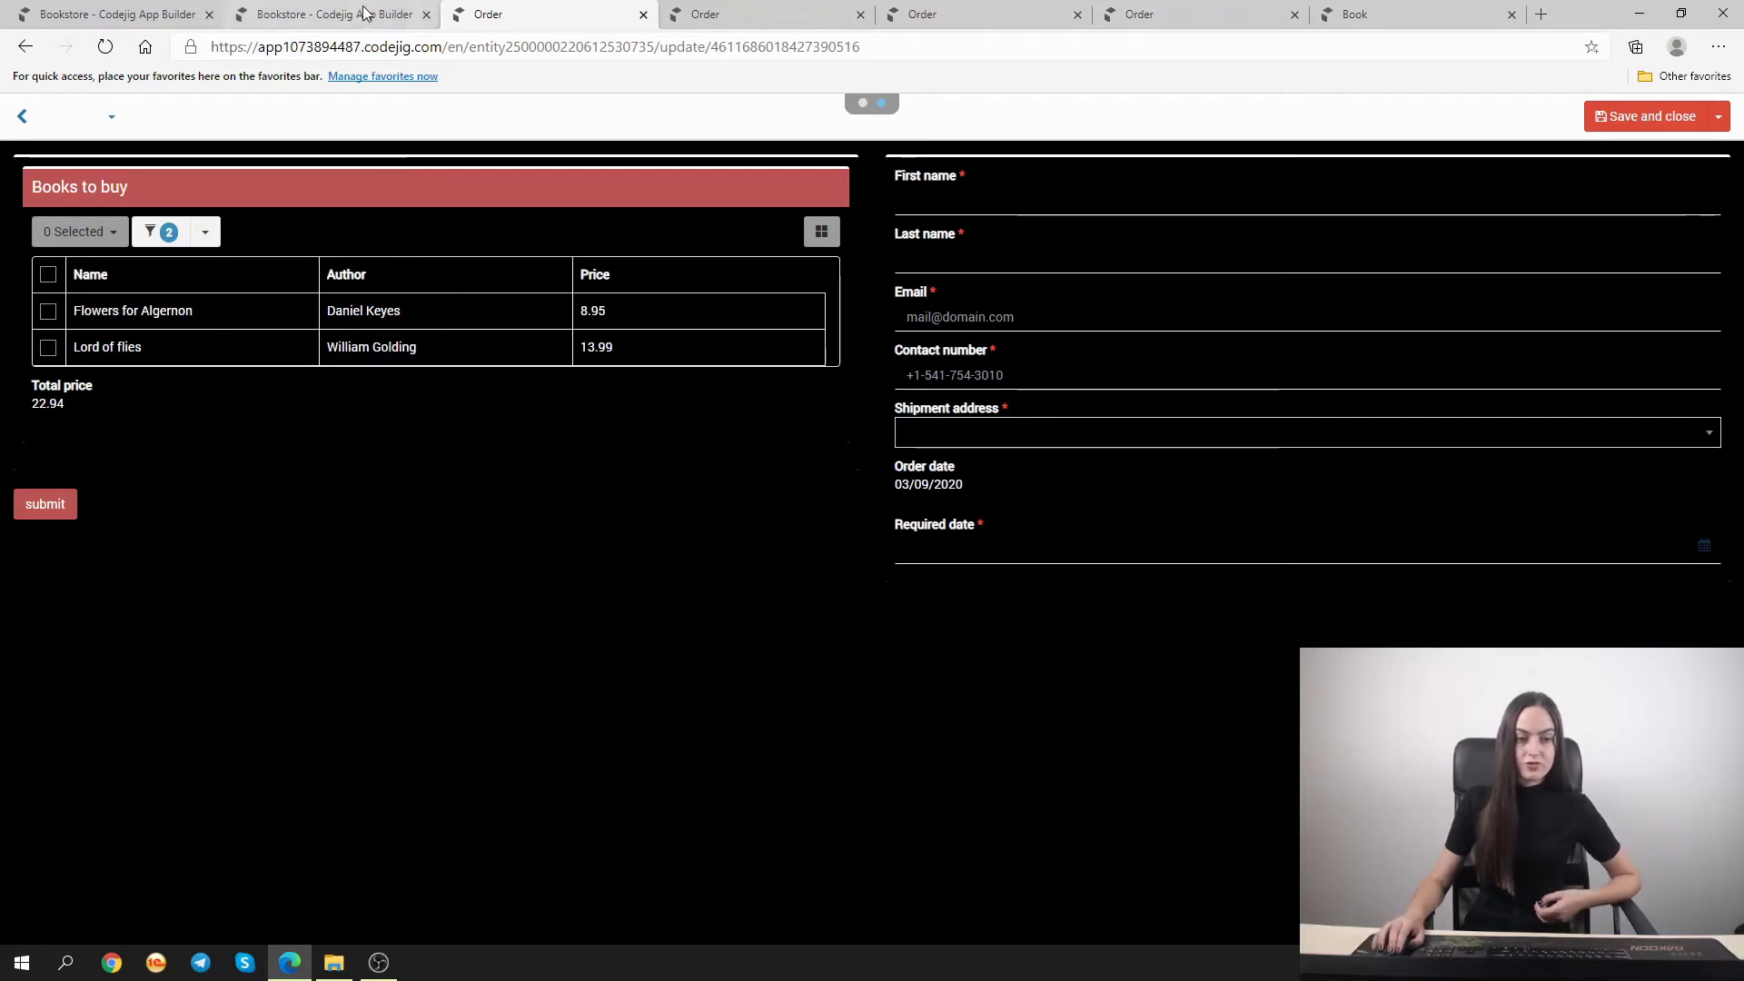